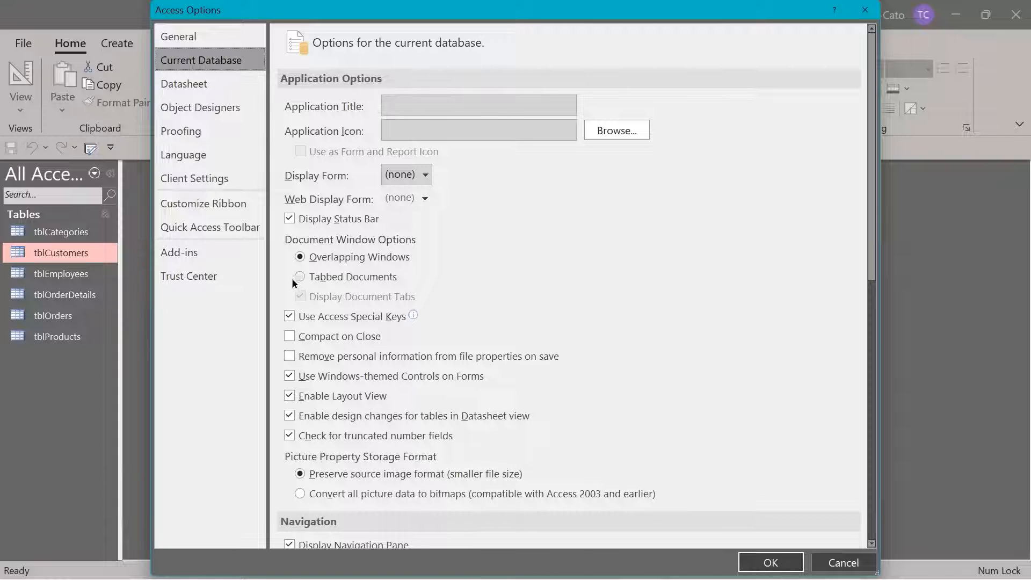
# Switch the current database to Tabbed Documents and apply the option
pyautogui.click(300, 277)
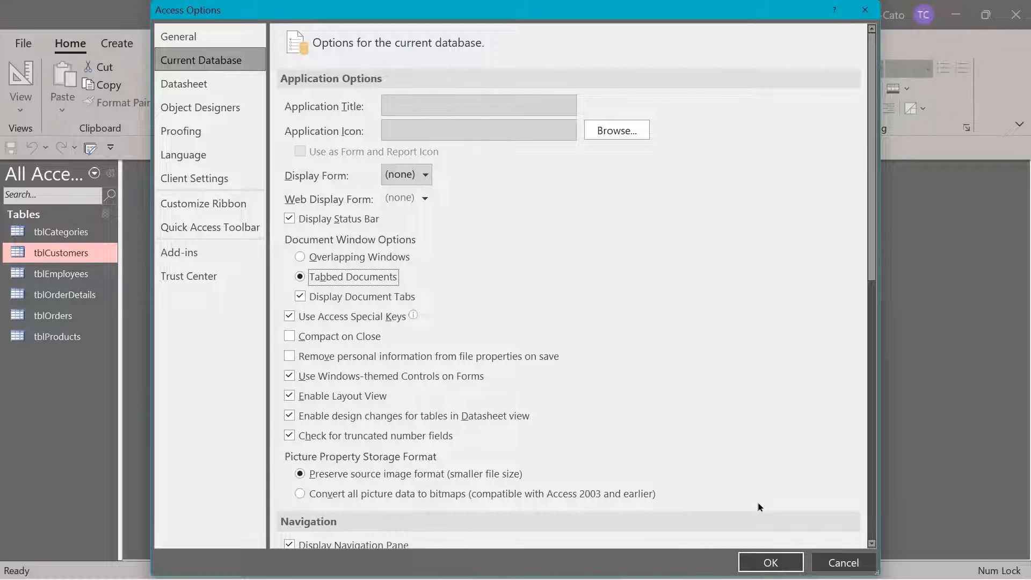
pyautogui.click(783, 562)
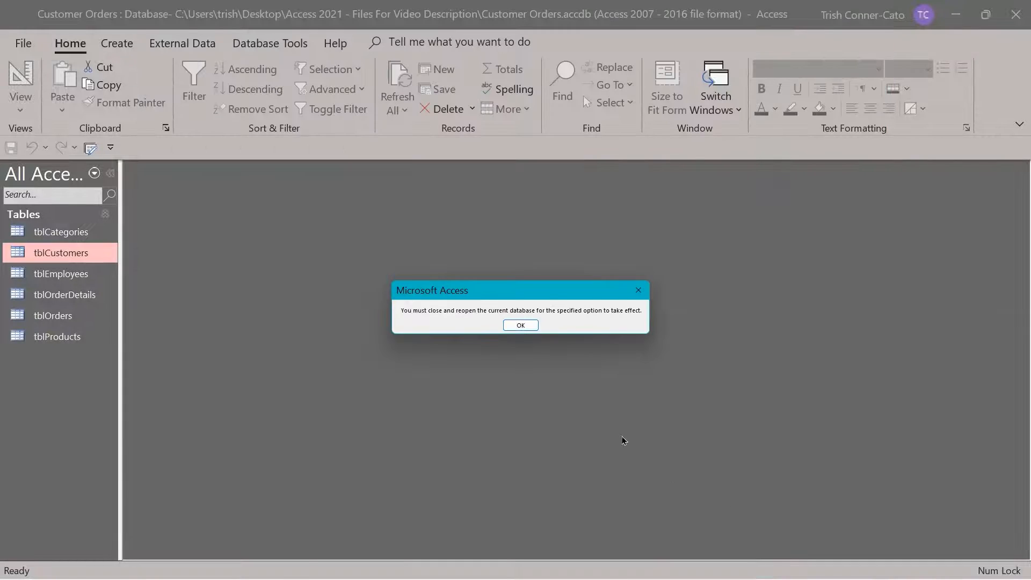
pyautogui.click(522, 326)
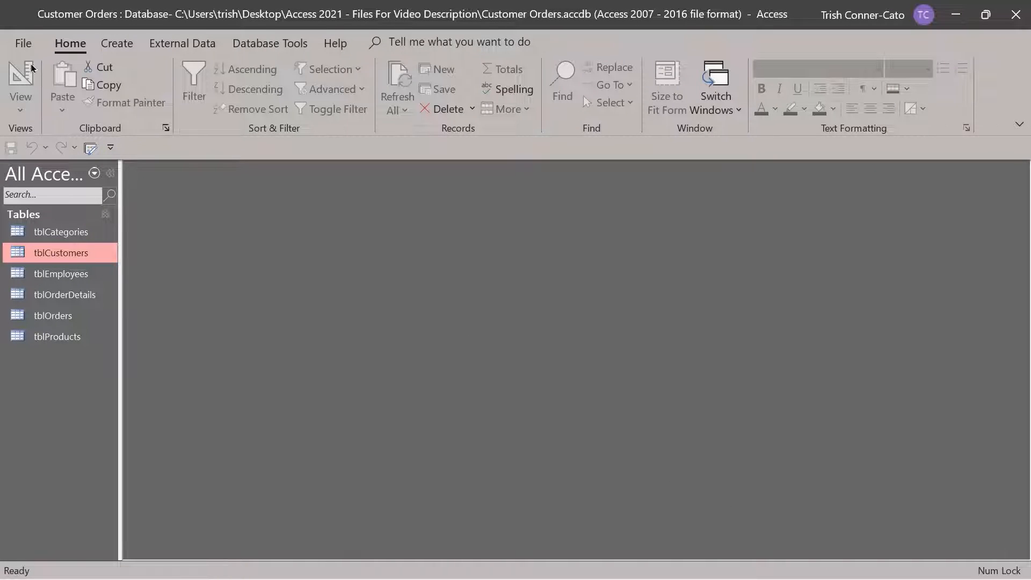
# Close Customer Orders and reopen it from the Recent list
pyautogui.click(25, 44)
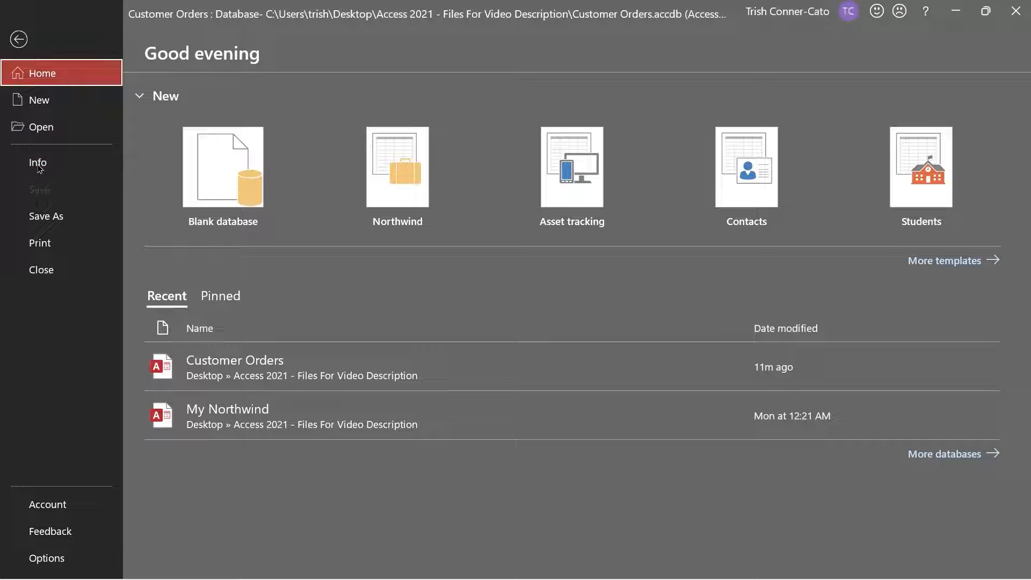
pyautogui.click(38, 276)
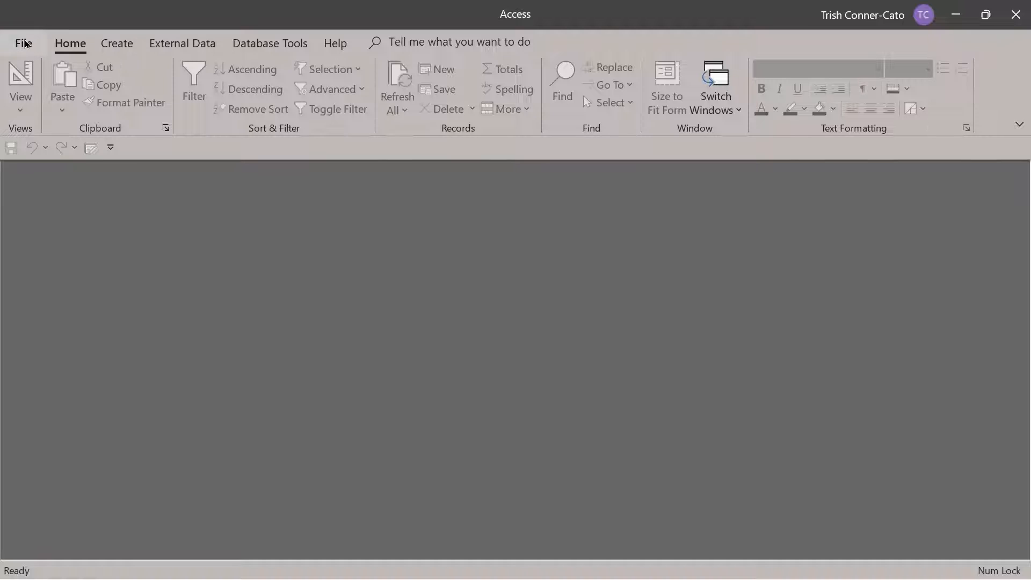
pyautogui.click(26, 42)
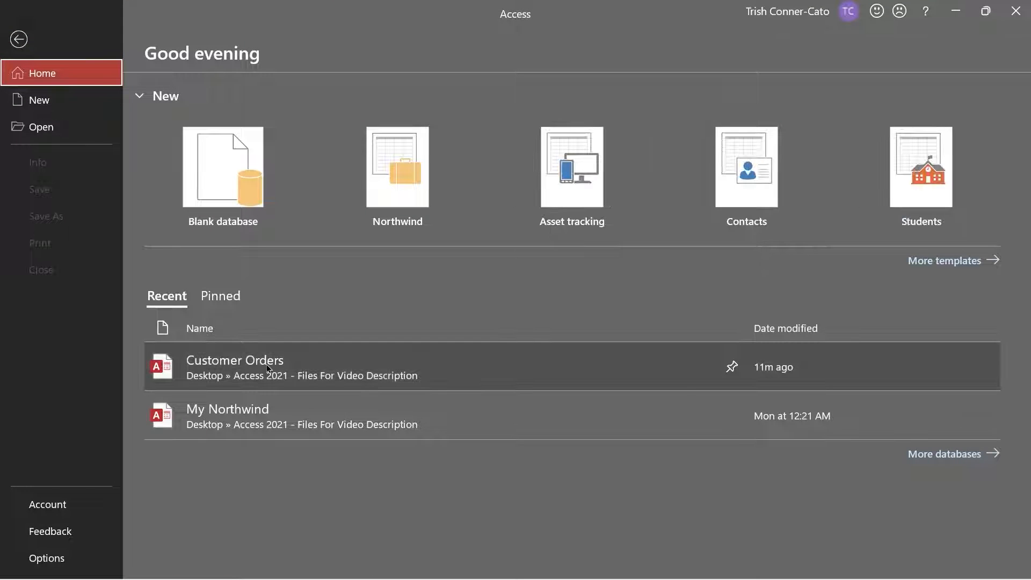
pyautogui.click(268, 367)
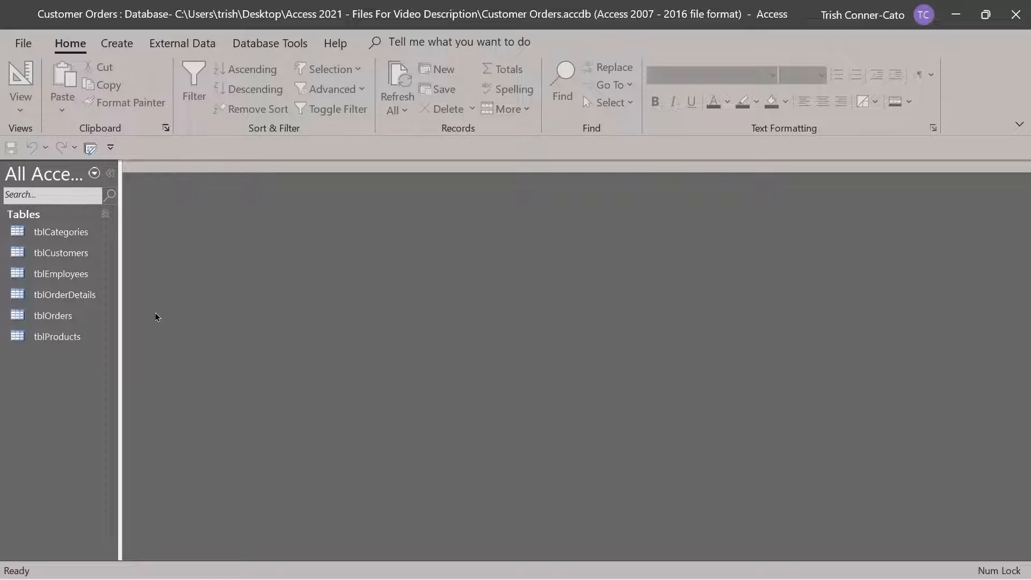
# Open tblCustomers in Datasheet View and check the first customer's Employee value
pyautogui.doubleClick(64, 260)
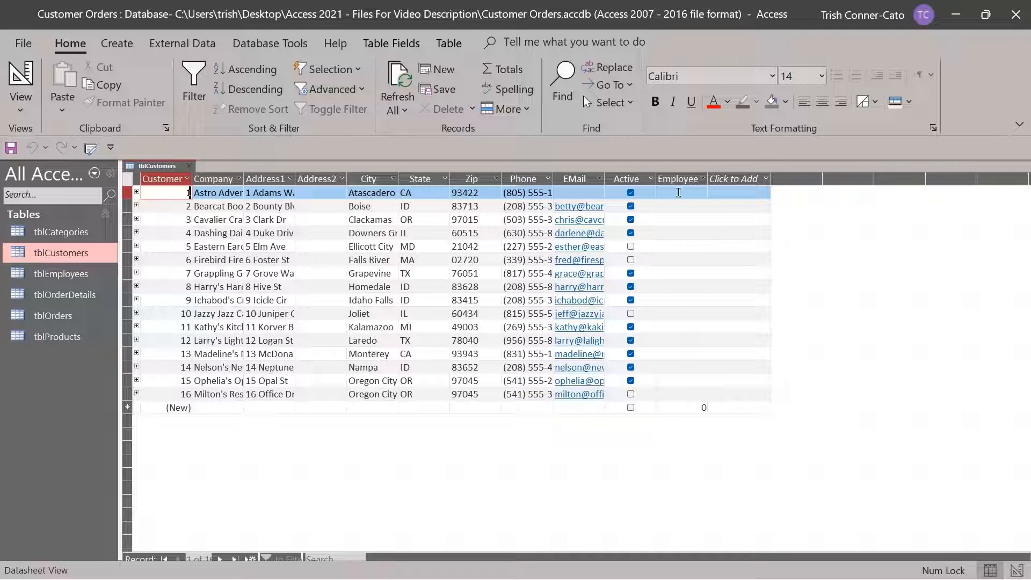
pyautogui.click(679, 192)
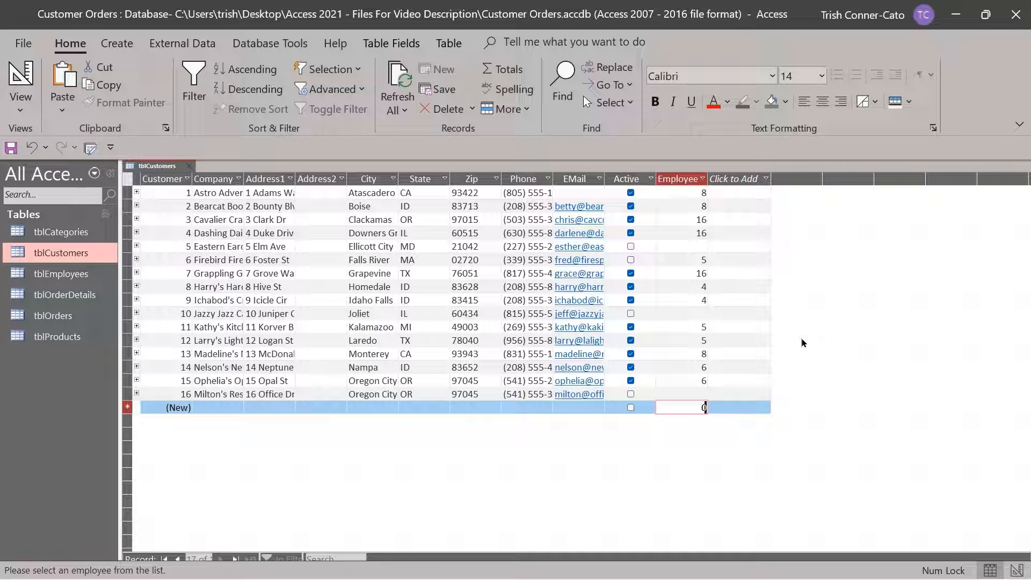
# In tblCustomers Design View, try making Employee a Lookup Wizard field and dismiss the relationship warning
pyautogui.rightClick(171, 171)
pyautogui.click(231, 243)
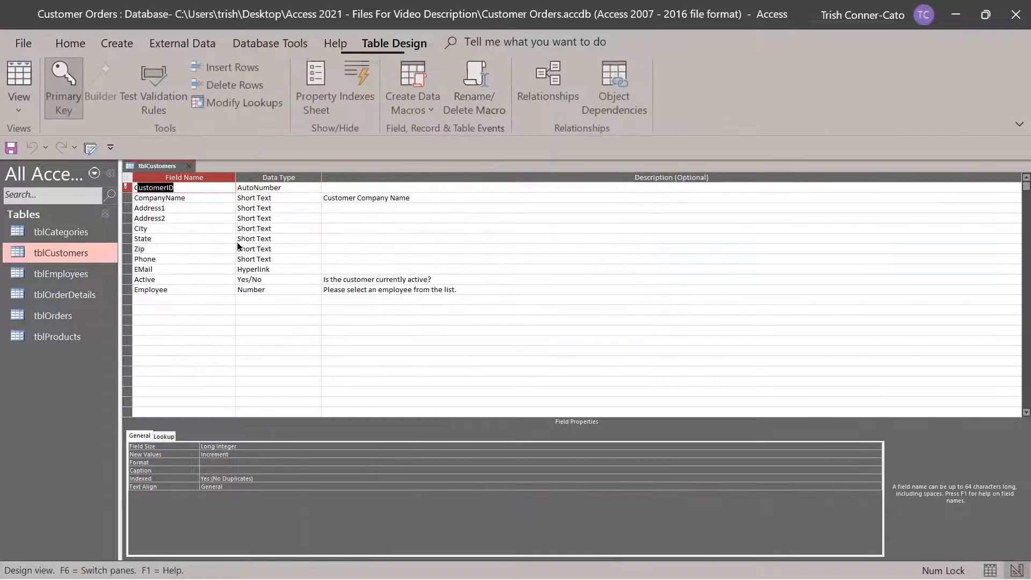
pyautogui.click(291, 289)
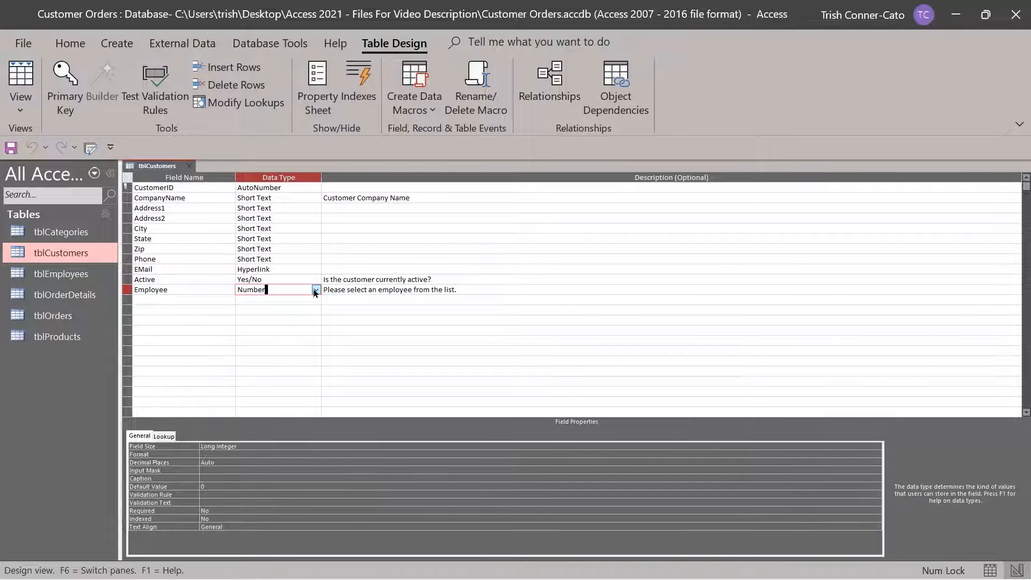
pyautogui.click(315, 291)
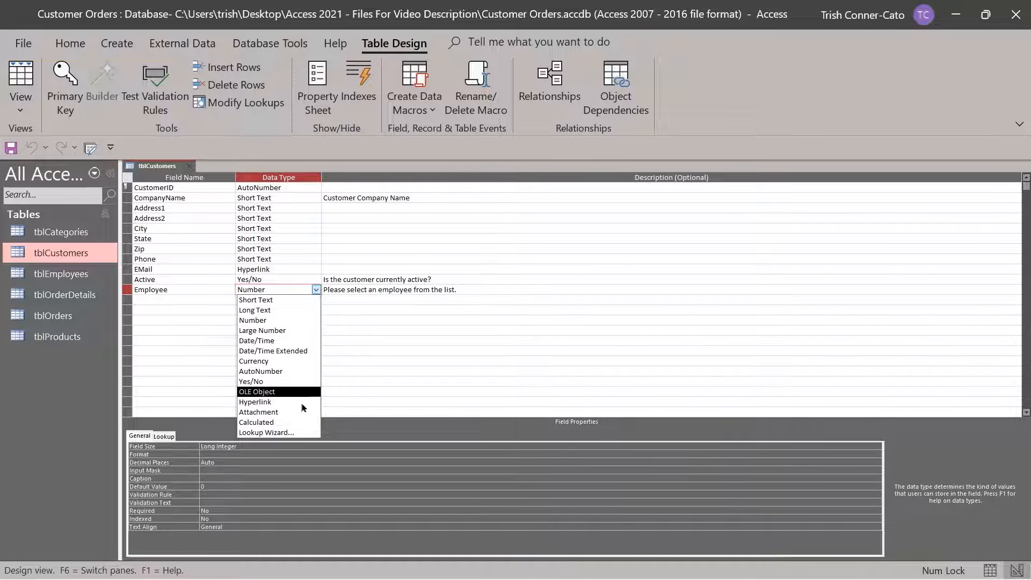
pyautogui.click(296, 433)
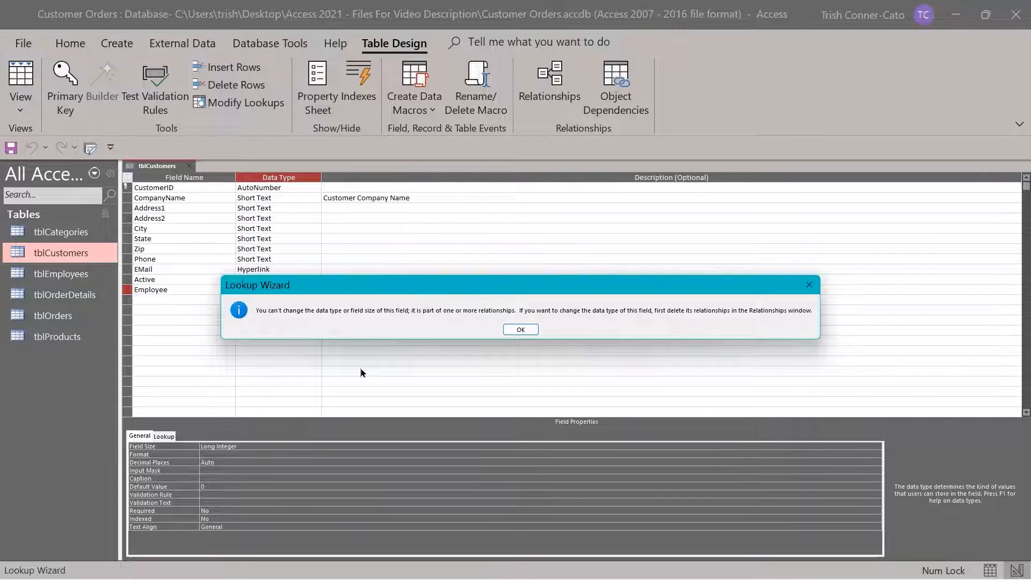
pyautogui.click(520, 329)
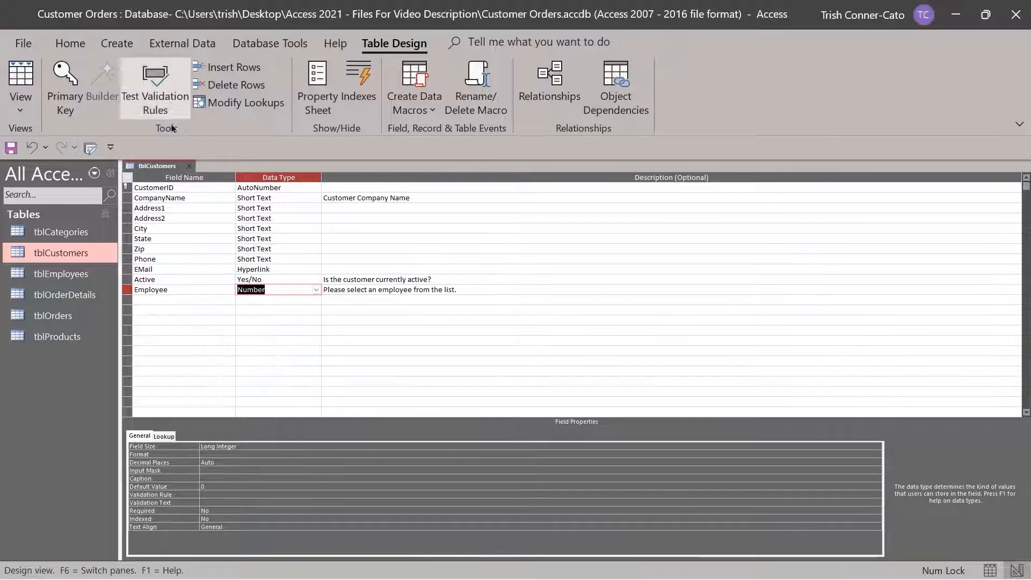
# Close the tblCustomers design, answering the save prompt
pyautogui.rightClick(163, 166)
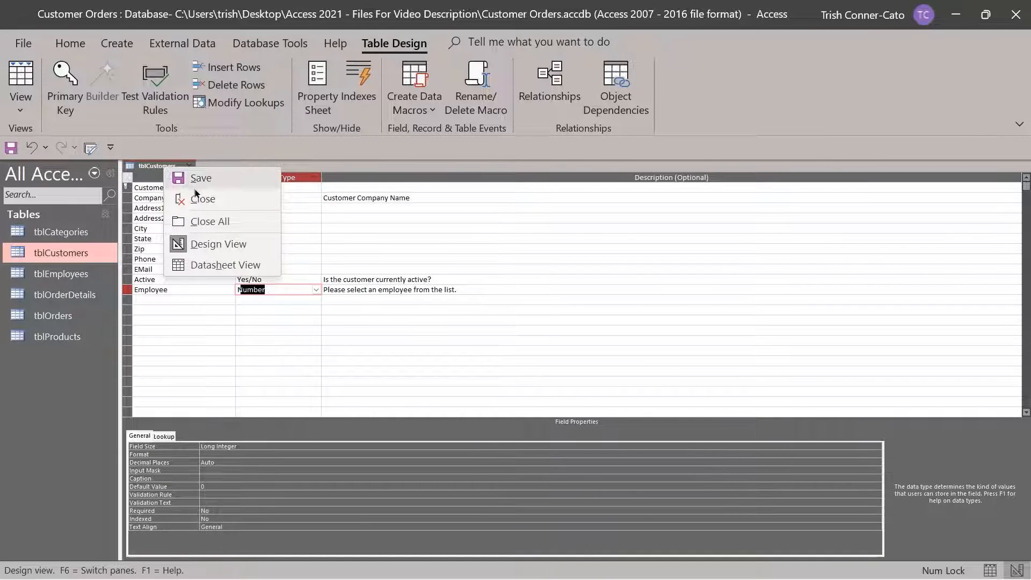
pyautogui.click(201, 200)
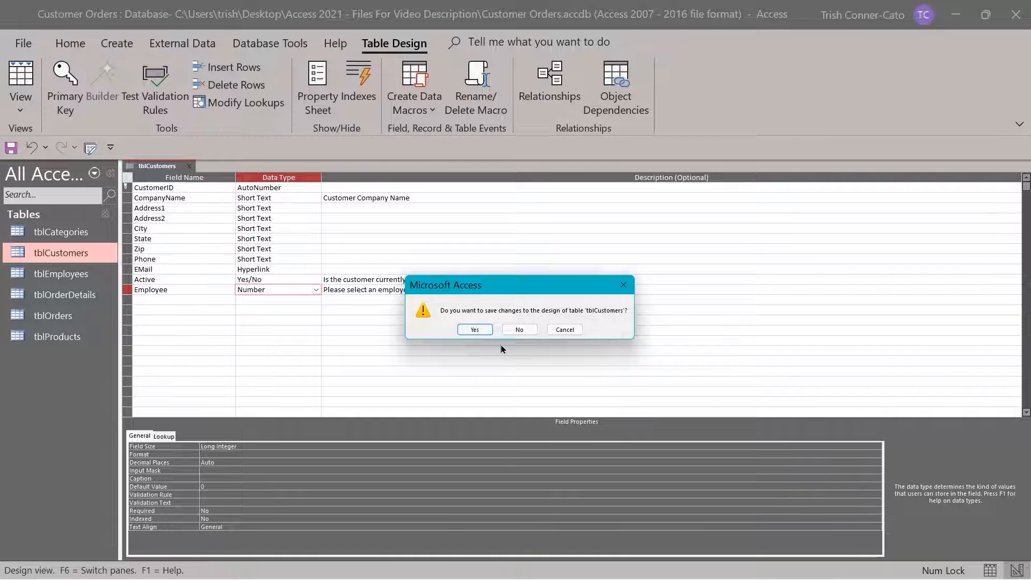
pyautogui.click(474, 330)
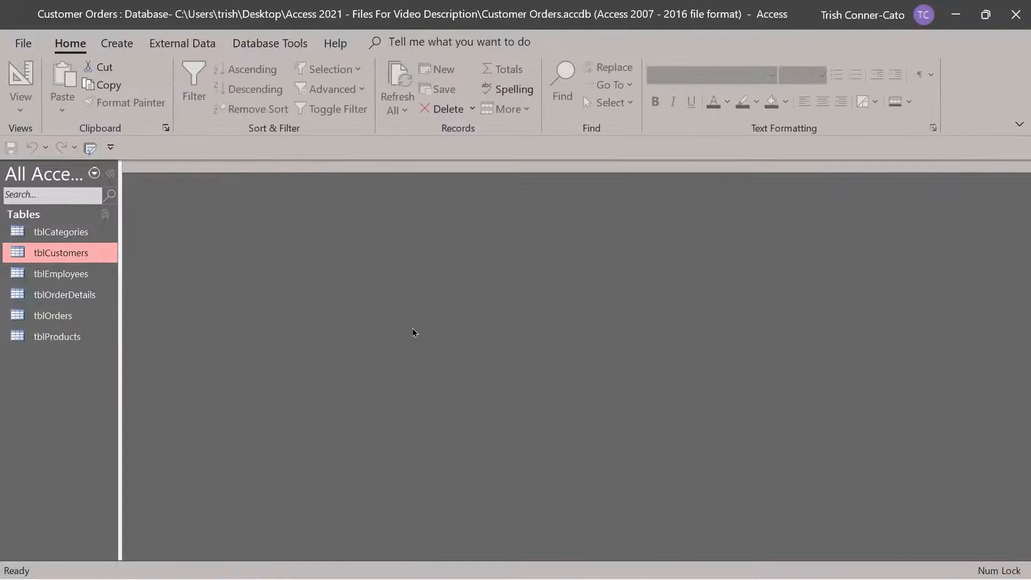
# Delete the tblCustomers–tblEmployees line in the Relationships diagram and close it
pyautogui.click(253, 47)
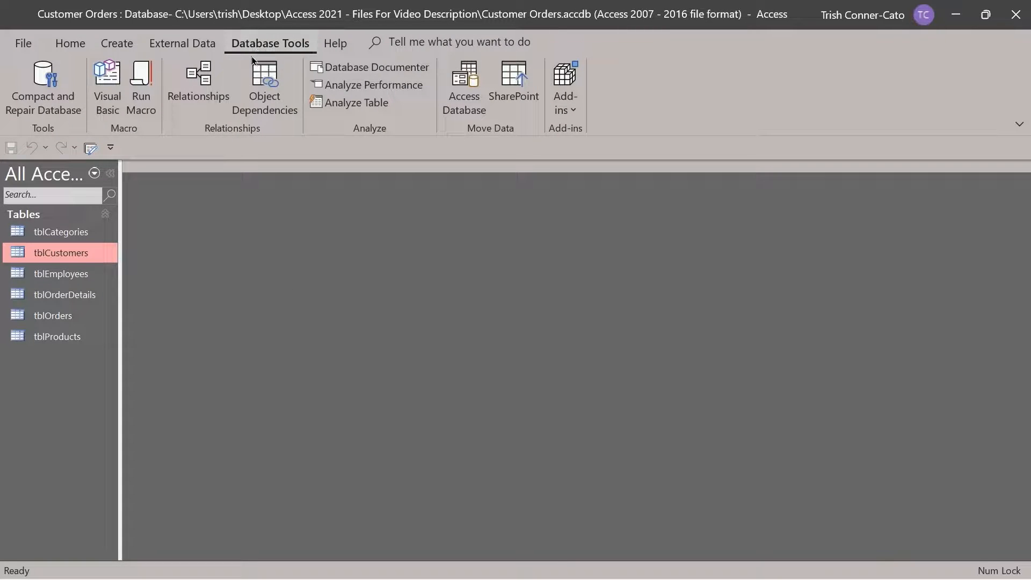
pyautogui.click(210, 80)
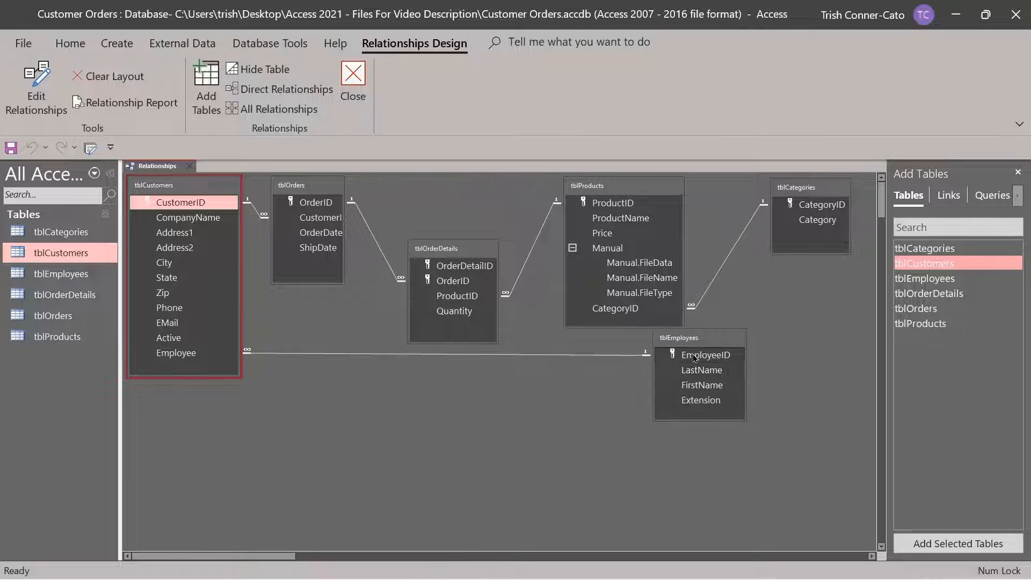
pyautogui.click(402, 354)
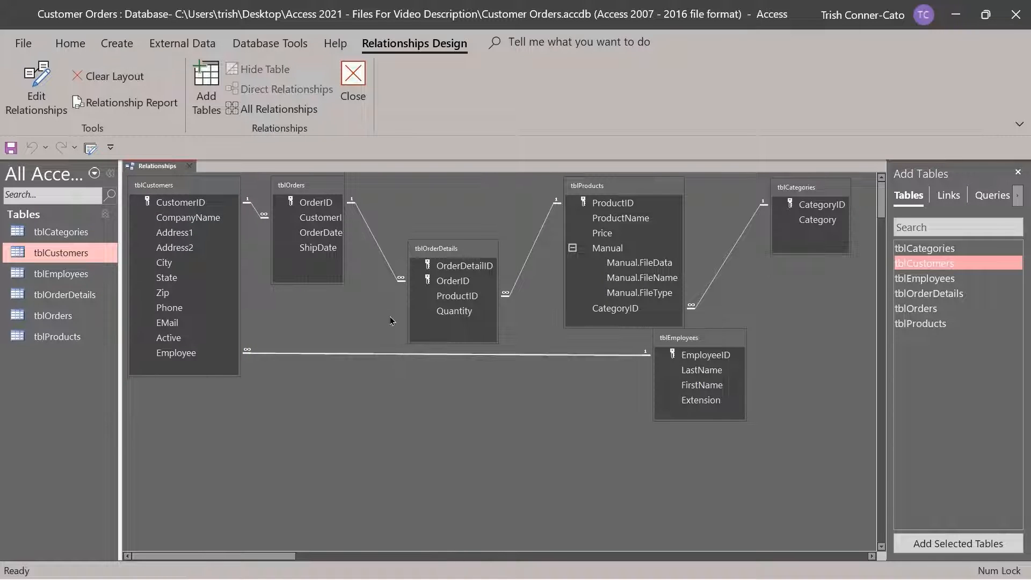
pyautogui.press('Delete')
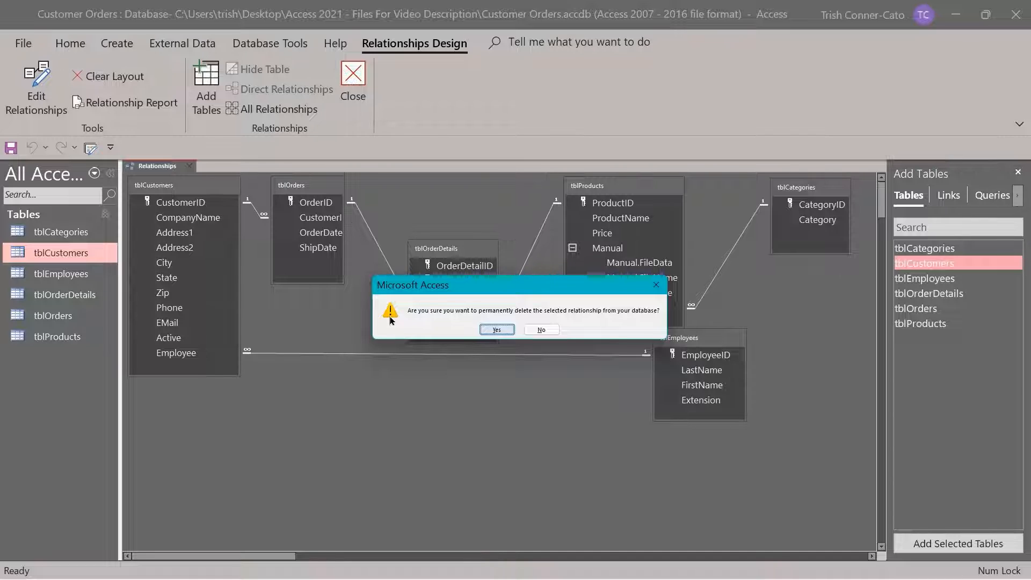
pyautogui.press('Return')
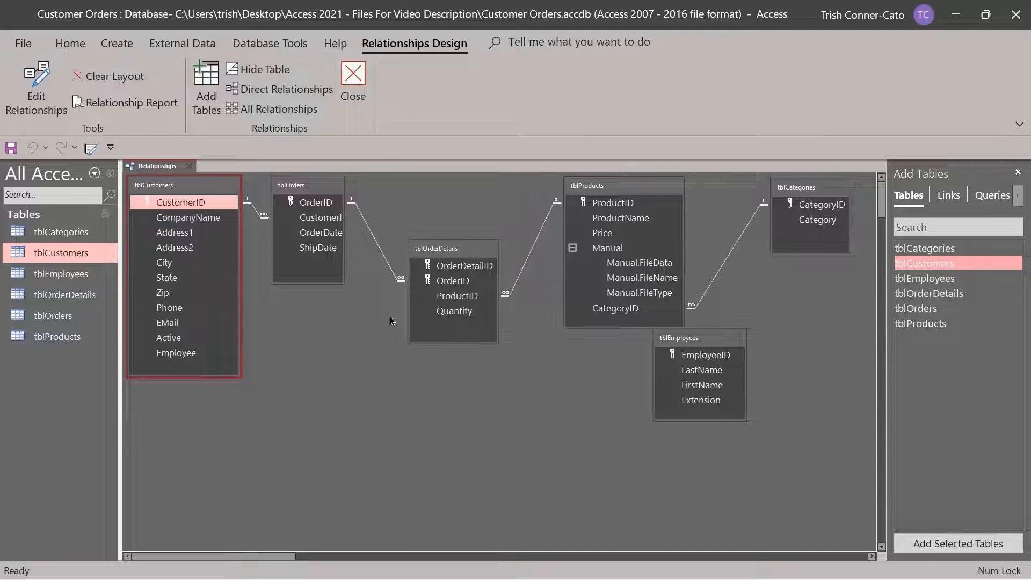
pyautogui.click(350, 87)
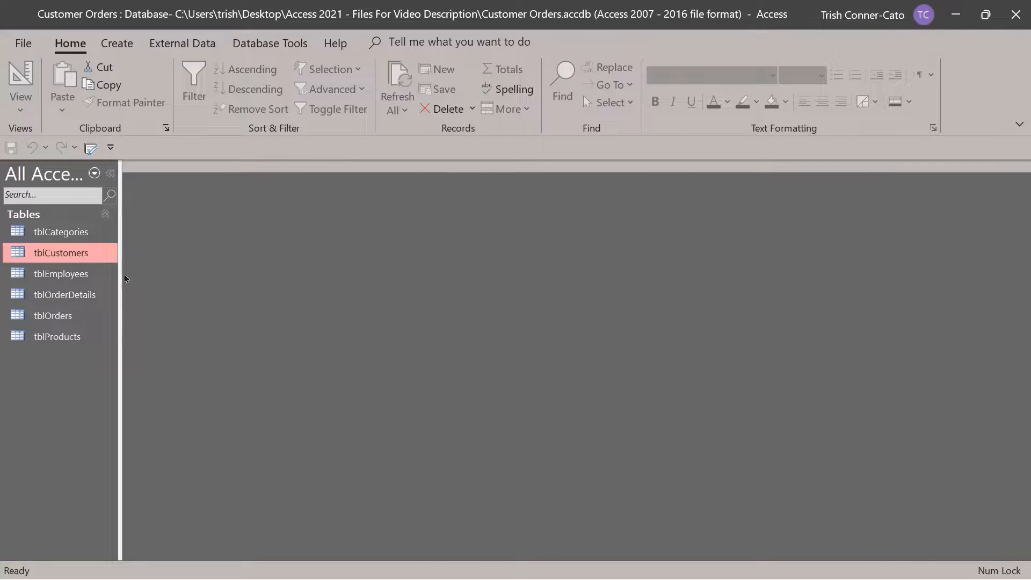
# Open tblCustomers in Design View and start a Lookup Wizard on Employee sourced from tblEmployees
pyautogui.rightClick(66, 258)
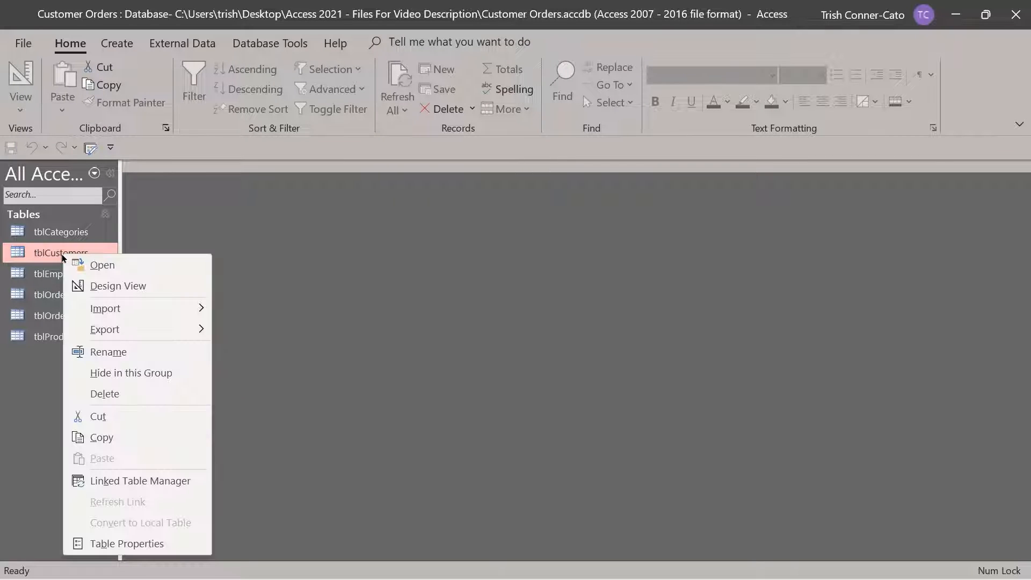
pyautogui.click(104, 287)
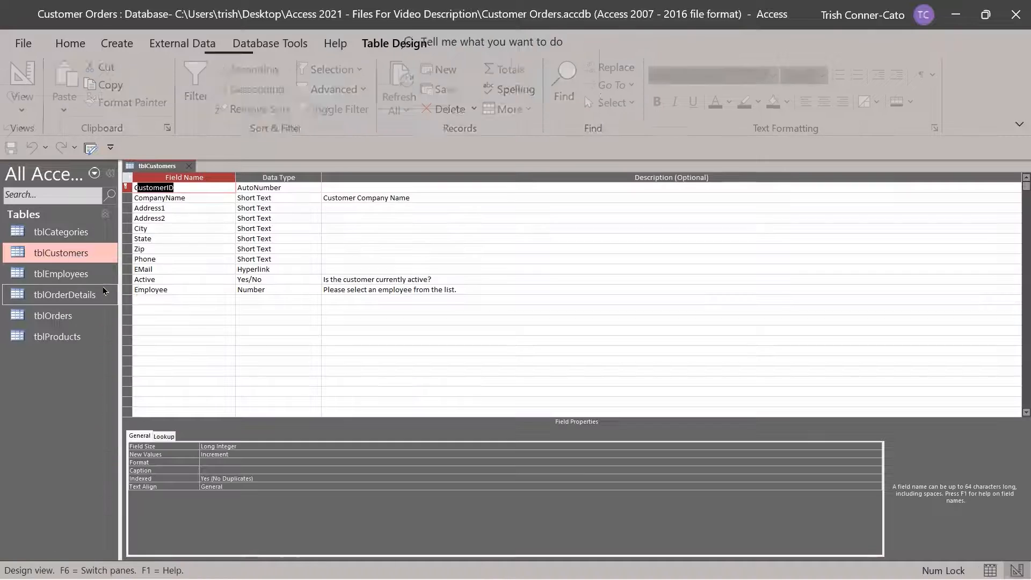
pyautogui.click(317, 290)
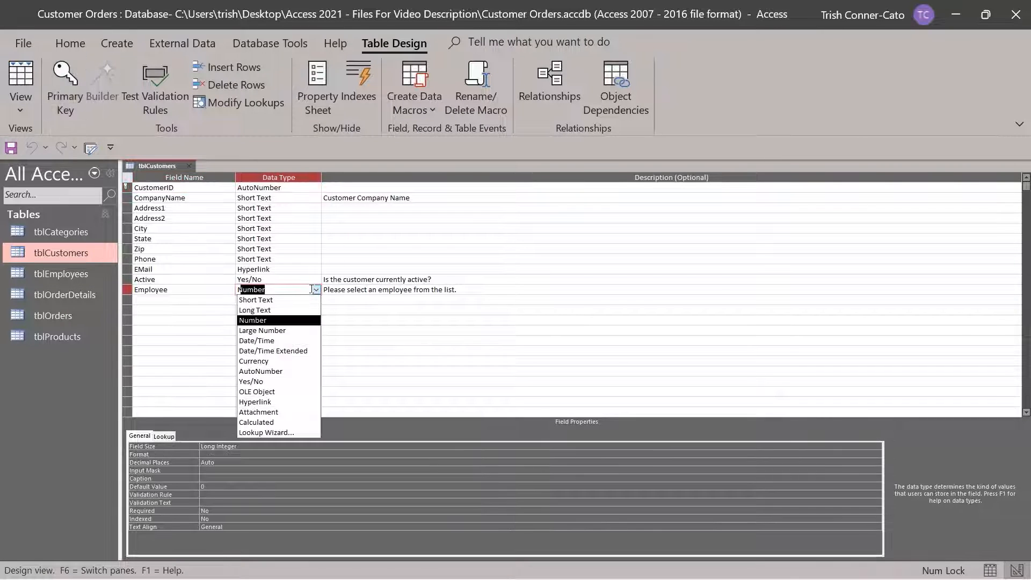
pyautogui.click(288, 434)
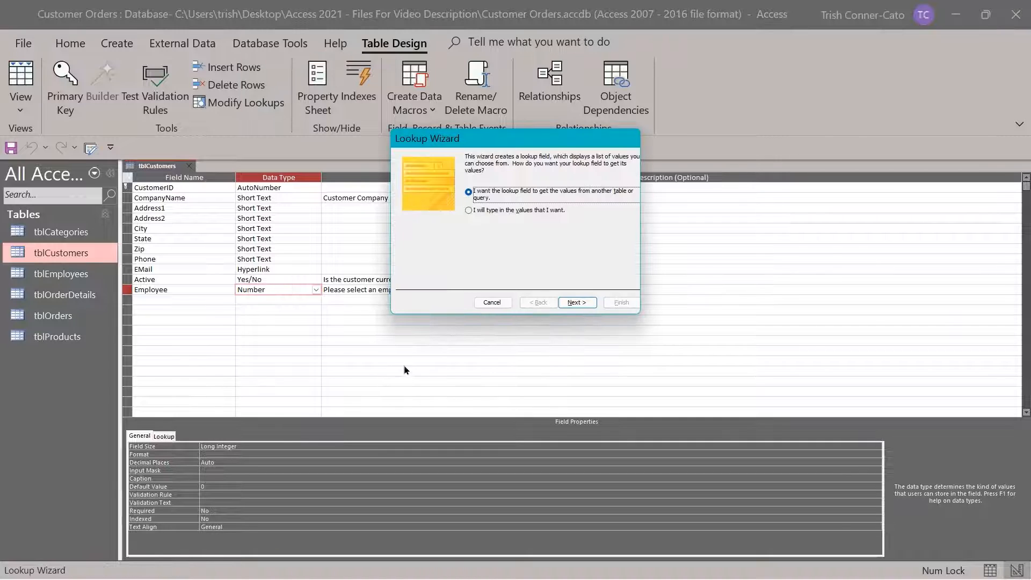
pyautogui.click(577, 304)
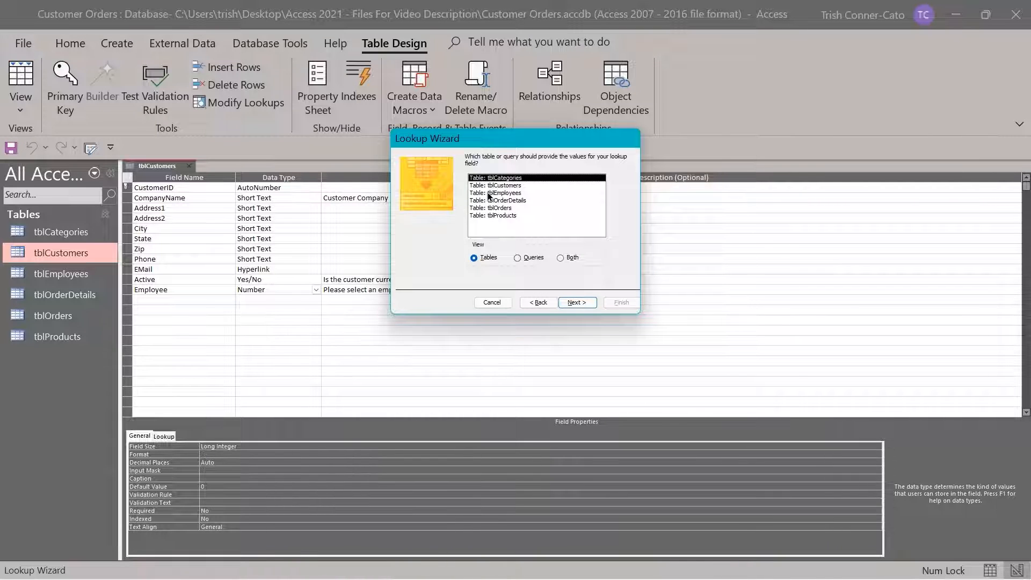
pyautogui.click(492, 193)
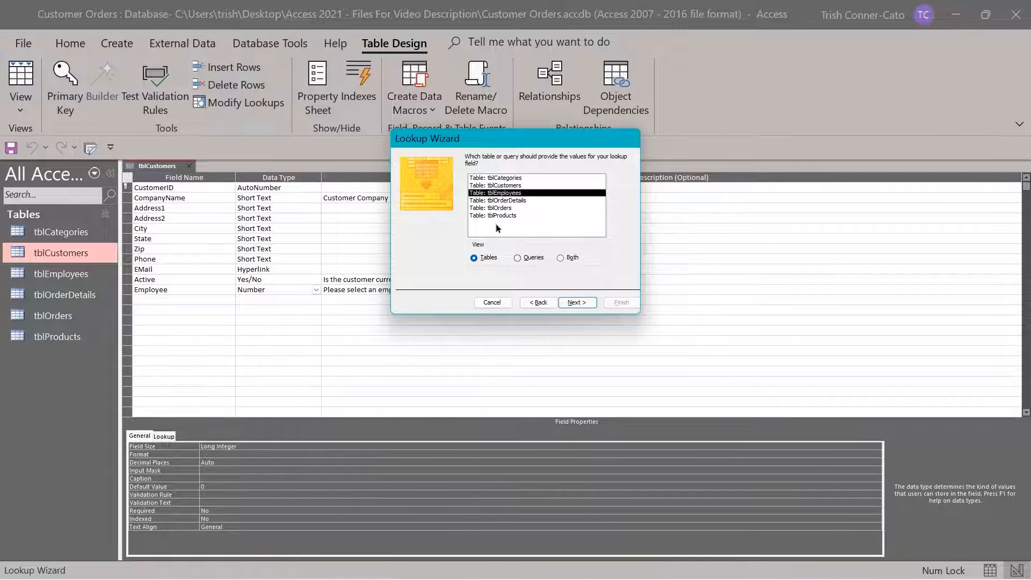
pyautogui.click(573, 303)
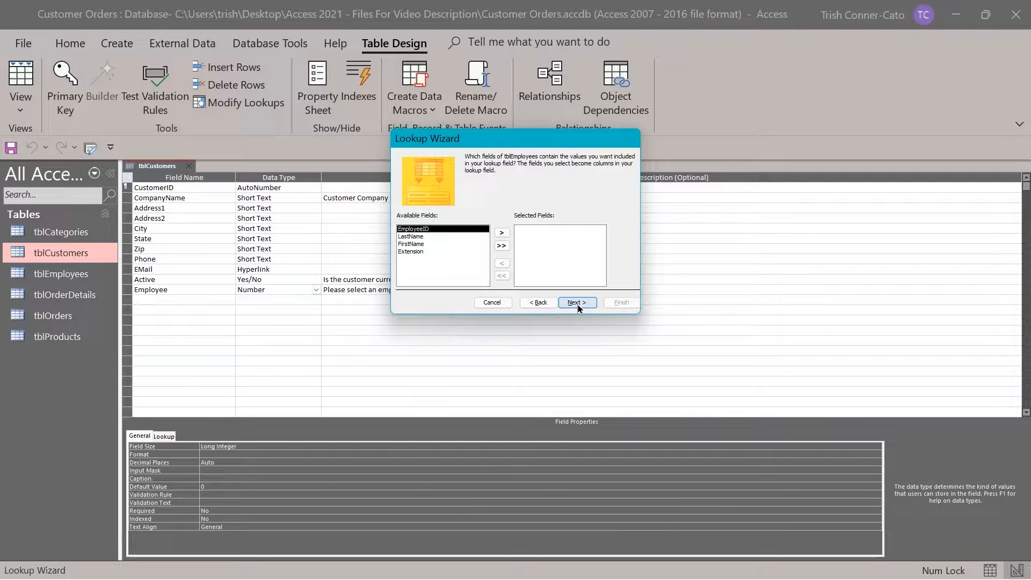
# Use LastName as the lookup column, skip sorting and widths, and finish labelled Employee
pyautogui.click(411, 236)
pyautogui.doubleClick(412, 238)
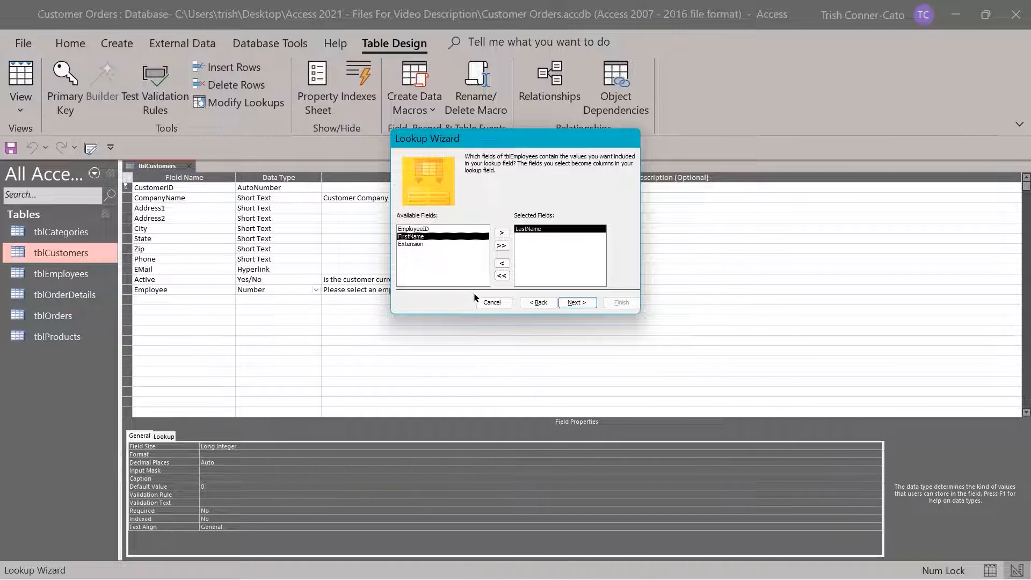
pyautogui.click(581, 304)
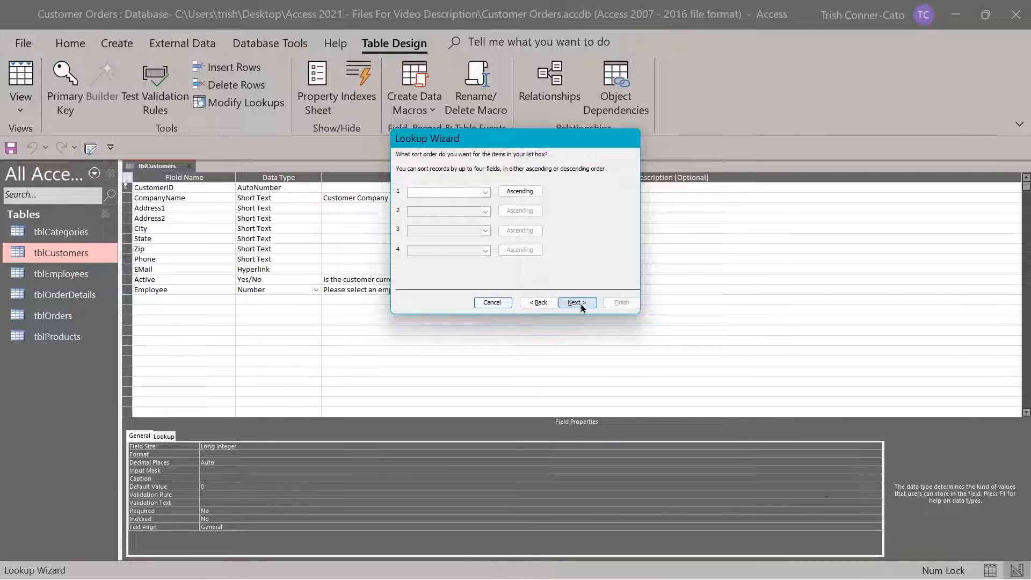
pyautogui.click(577, 303)
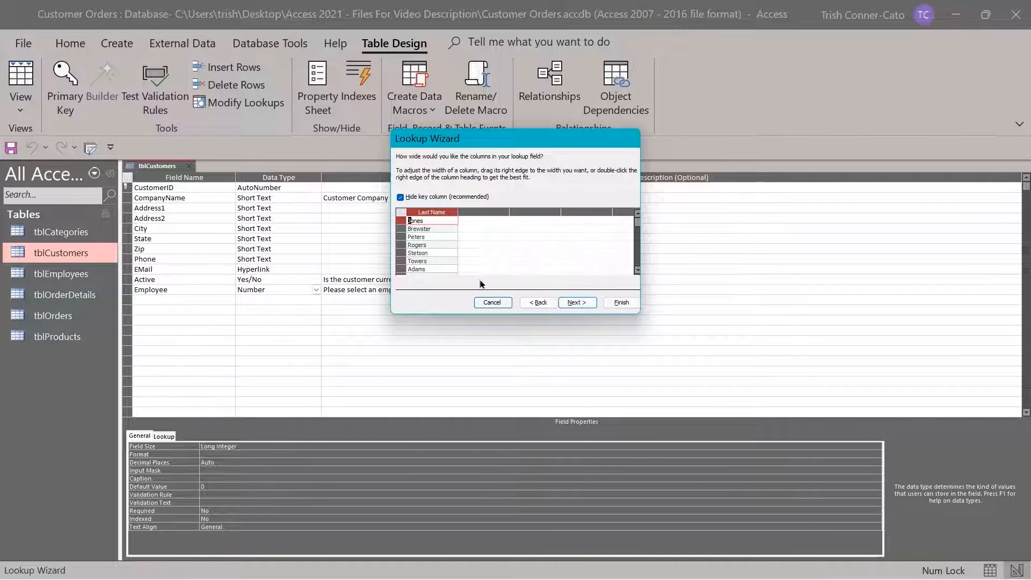
pyautogui.click(574, 304)
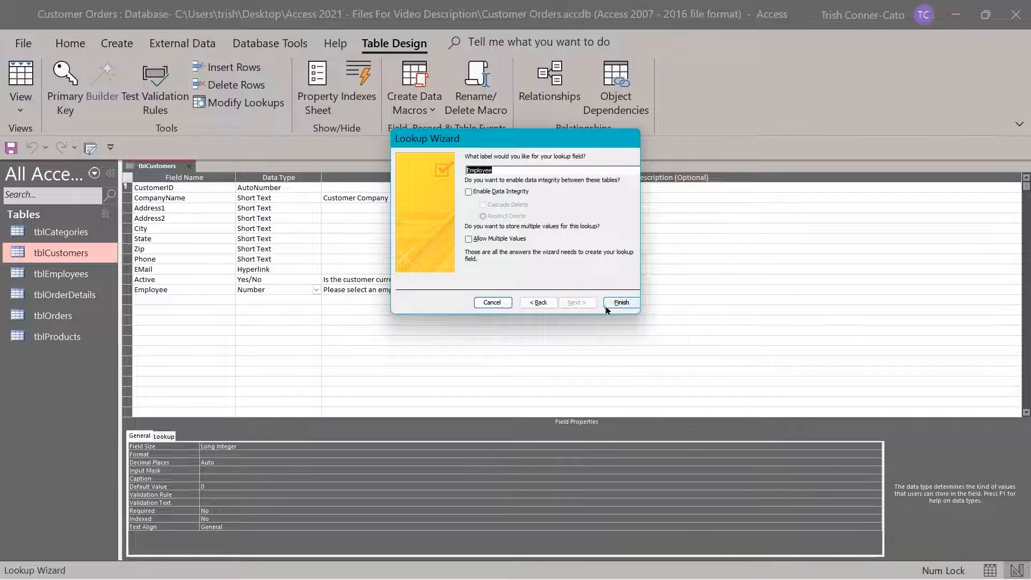
pyautogui.click(621, 303)
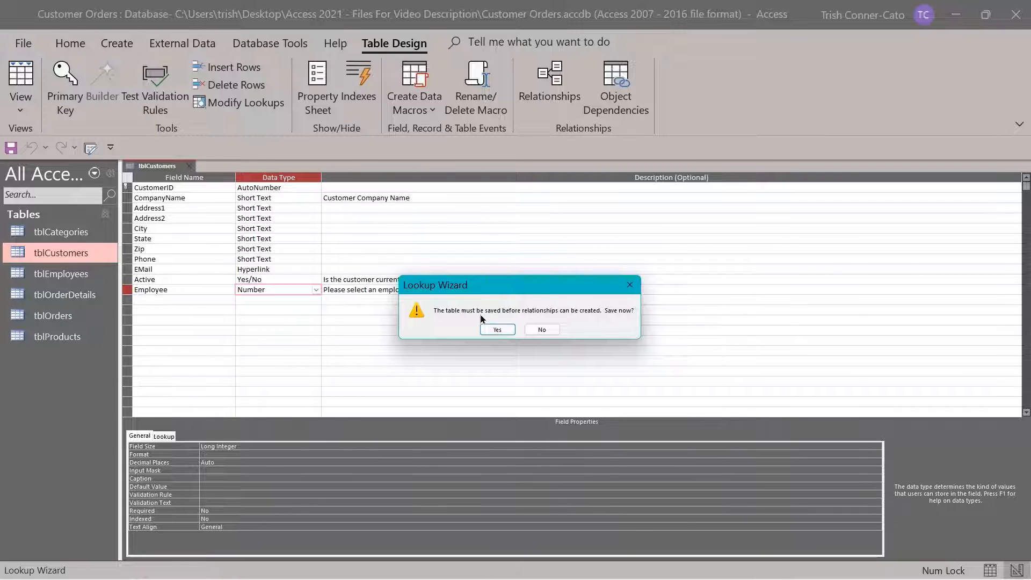
# Save the table and close the tblCustomers design
pyautogui.click(491, 329)
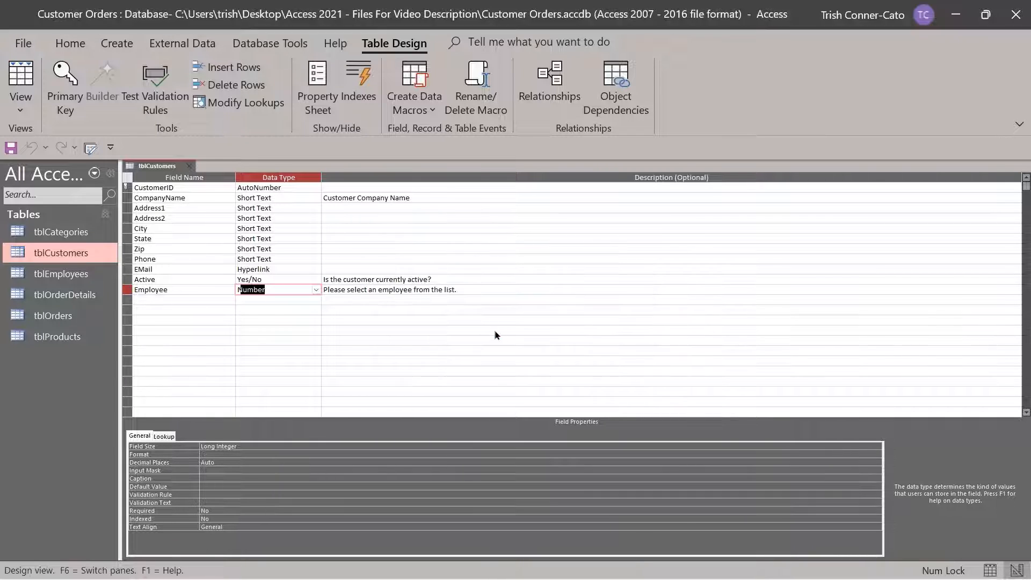
pyautogui.click(189, 167)
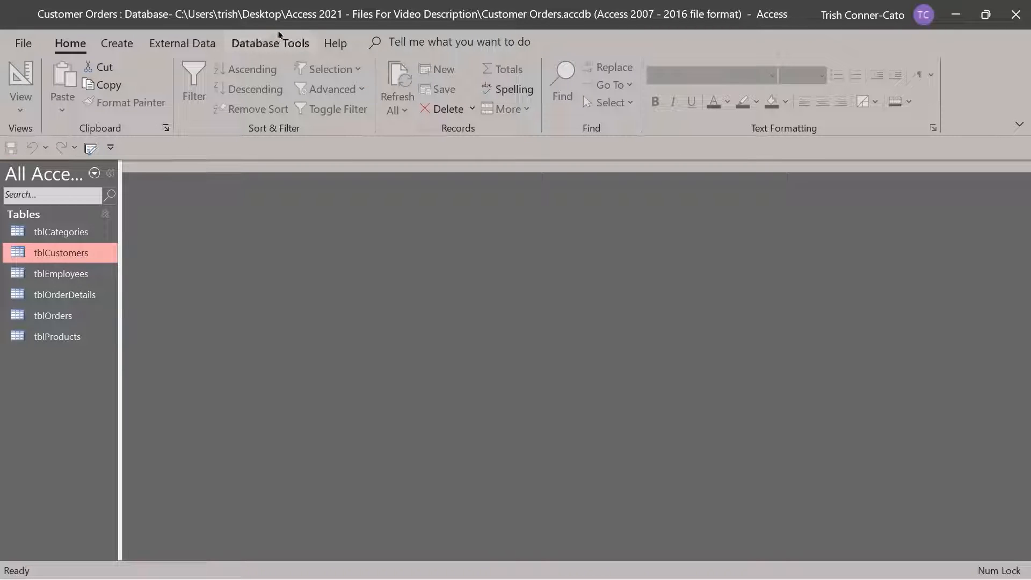
pyautogui.click(268, 45)
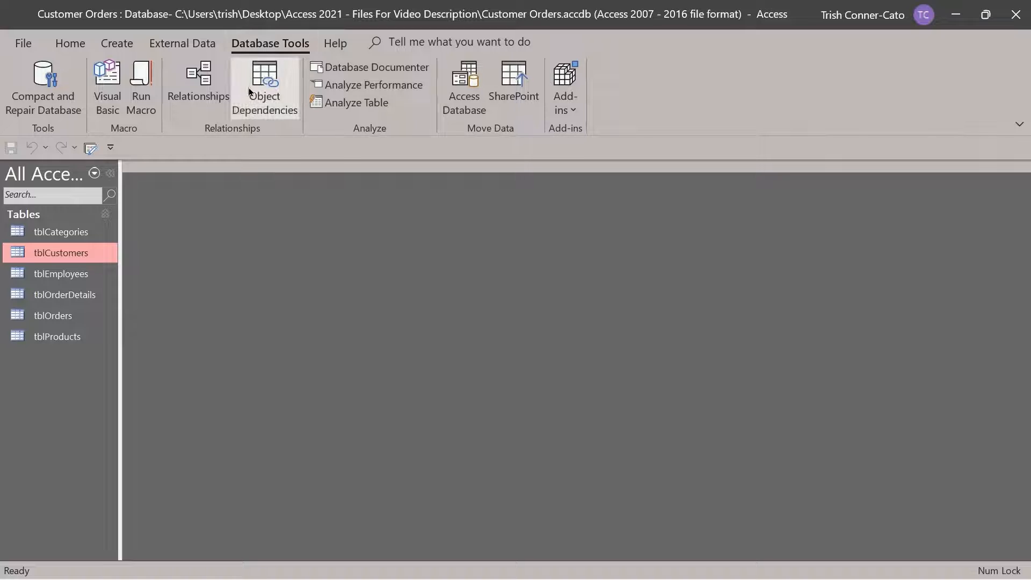
# Edit the tblEmployees–tblCustomers relationship to enforce referential integrity with cascade updates, then close Relationships
pyautogui.click(214, 100)
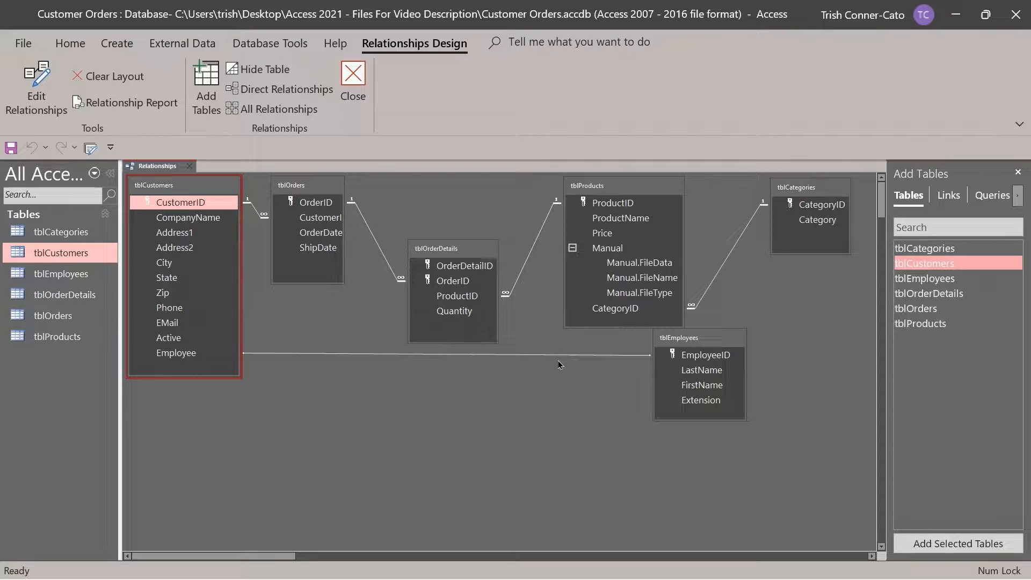
pyautogui.click(522, 355)
pyautogui.rightClick(522, 354)
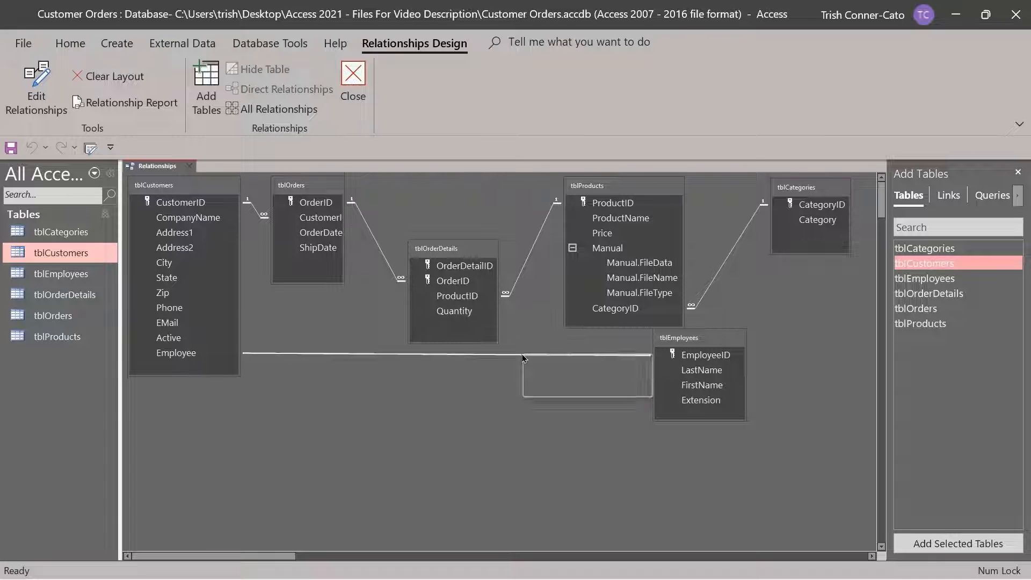
pyautogui.click(538, 366)
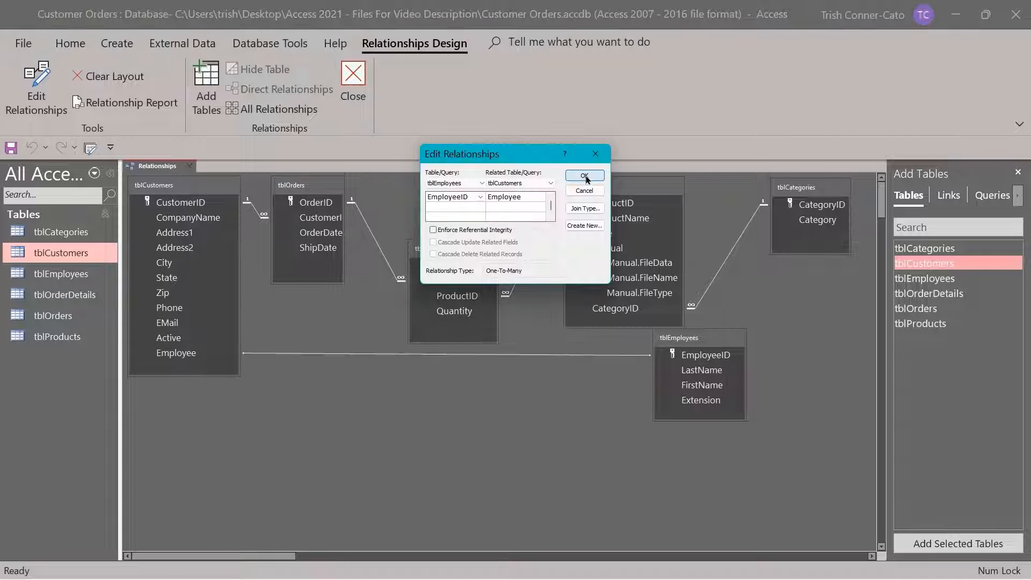
pyautogui.click(434, 230)
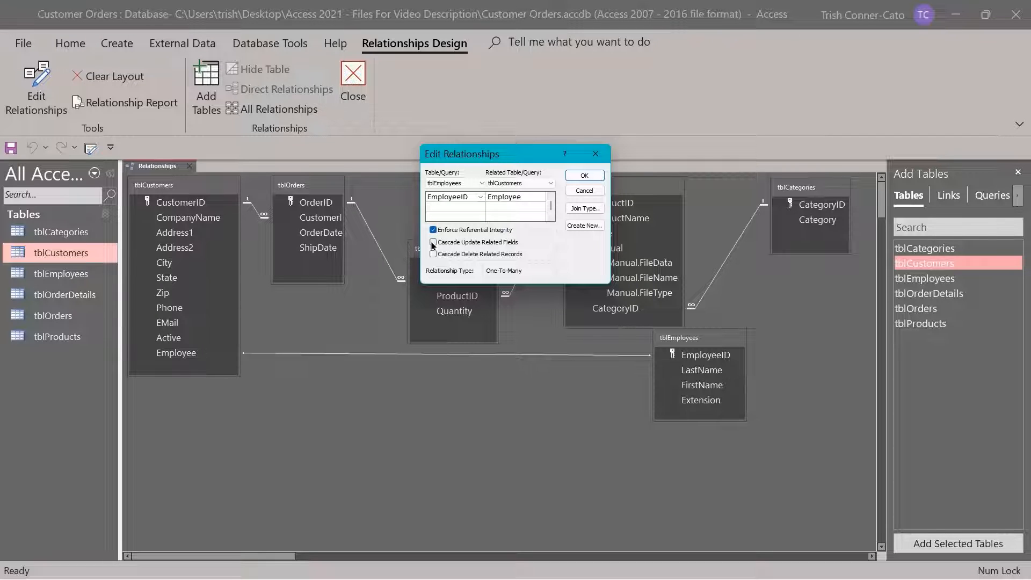
pyautogui.click(433, 242)
pyautogui.click(585, 176)
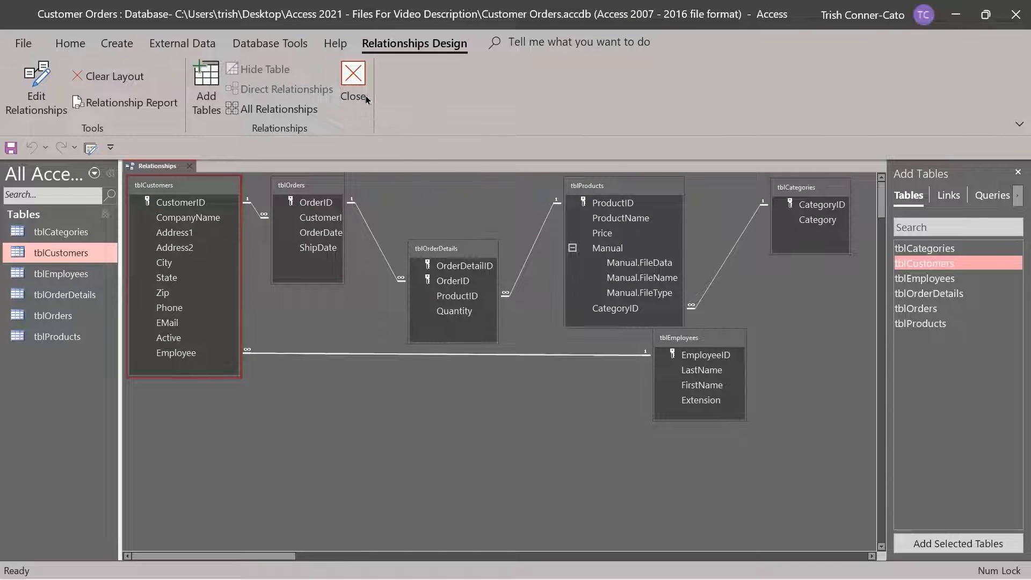
pyautogui.click(353, 84)
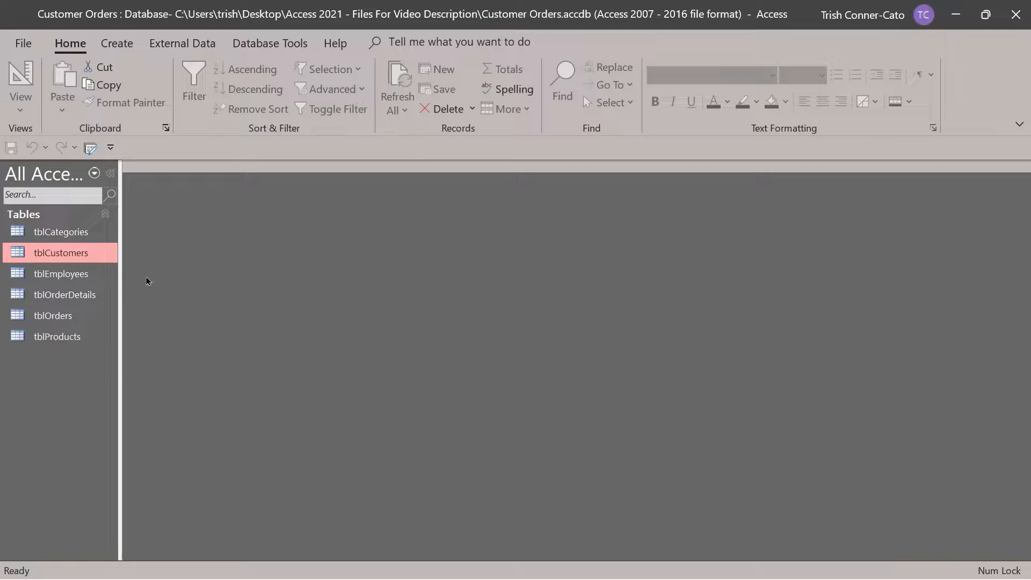
pyautogui.doubleClick(78, 254)
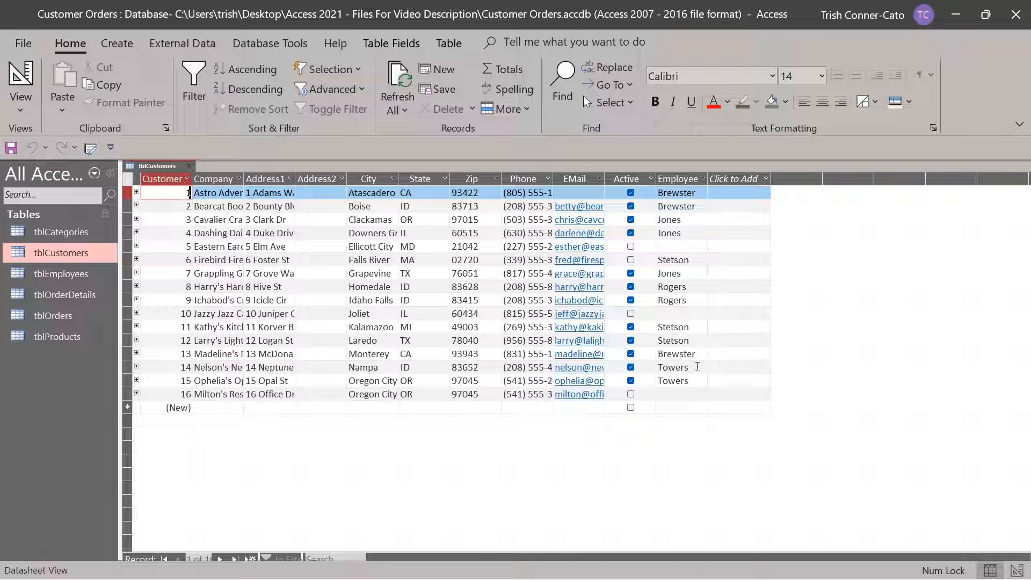
pyautogui.click(189, 167)
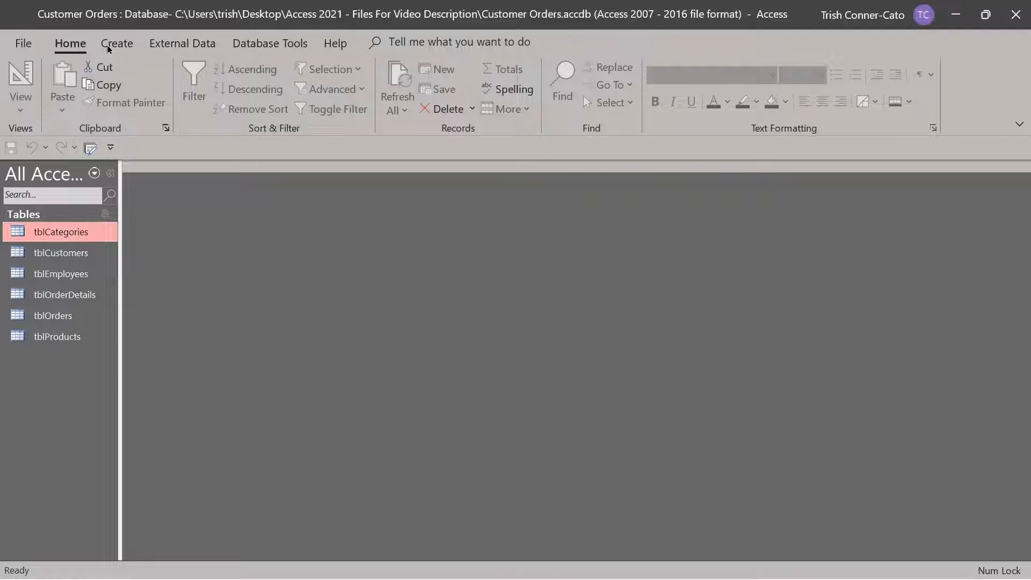
# Launch the Query Wizard from the Create tab and choose Simple Query Wizard
pyautogui.click(109, 47)
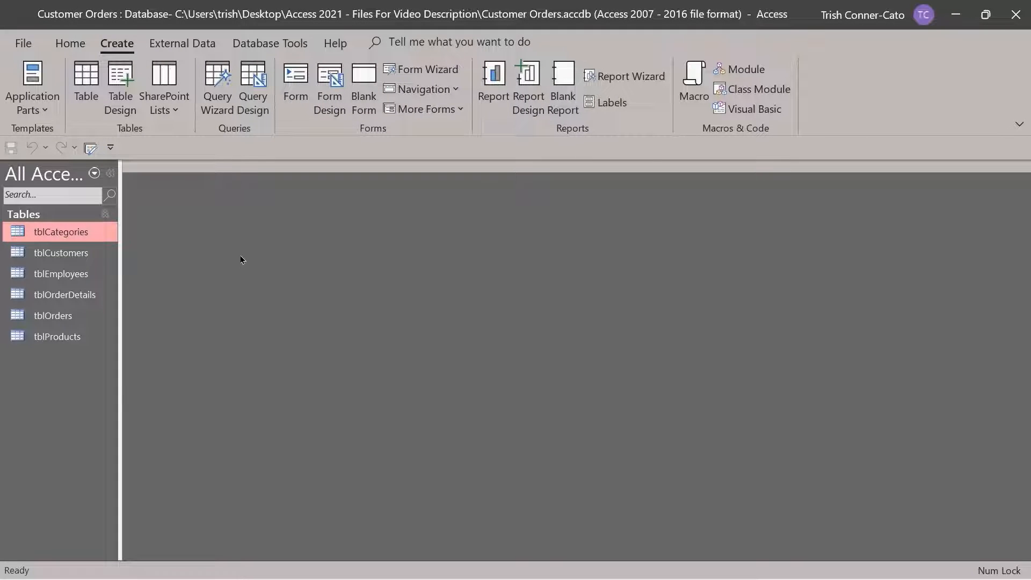
pyautogui.click(218, 100)
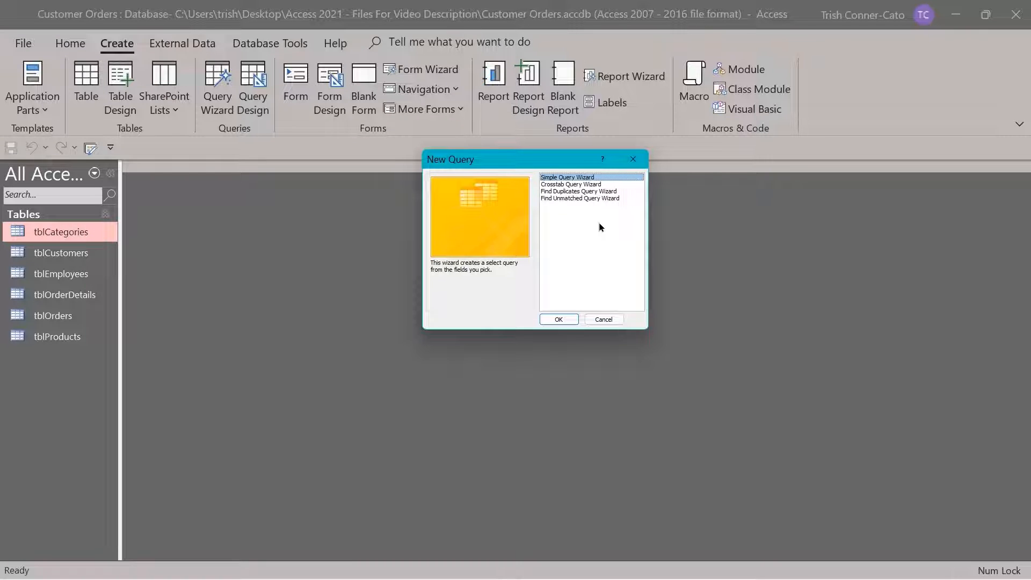
pyautogui.click(558, 321)
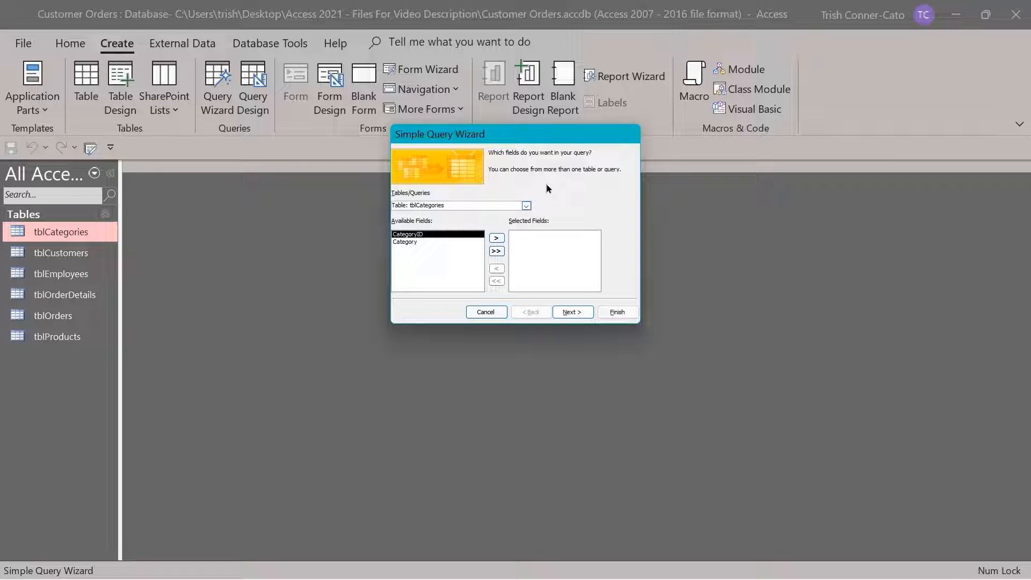
# Base the query on tblProducts with ProductID, ProductName, Price and CategoryID as fields
pyautogui.click(526, 205)
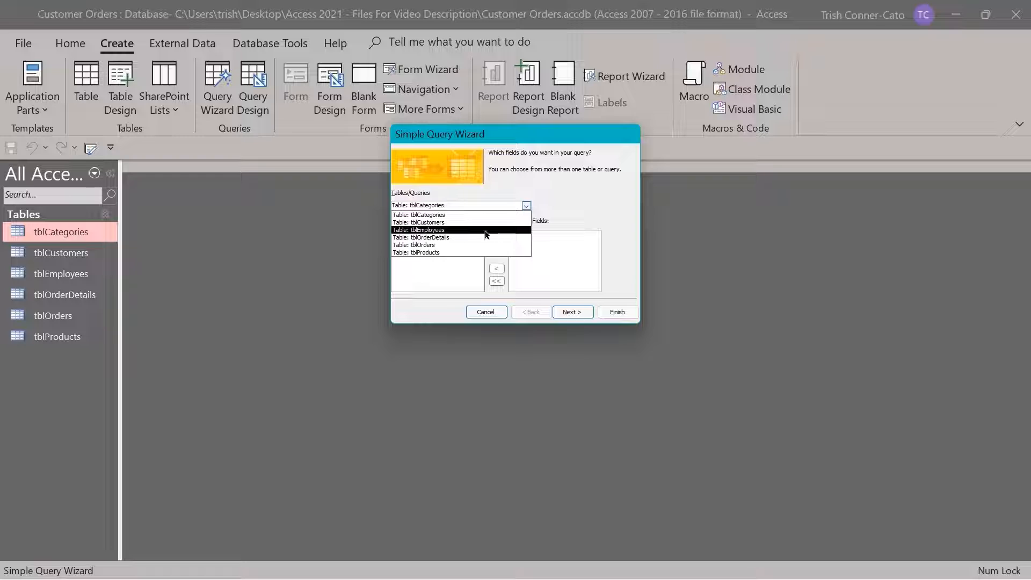
pyautogui.click(441, 253)
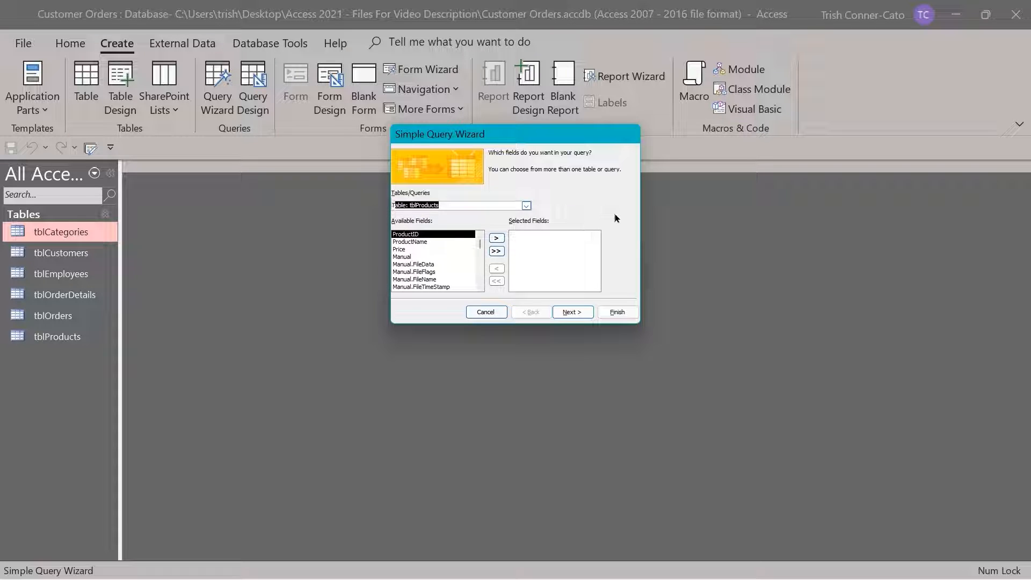
pyautogui.click(495, 238)
pyautogui.click(495, 239)
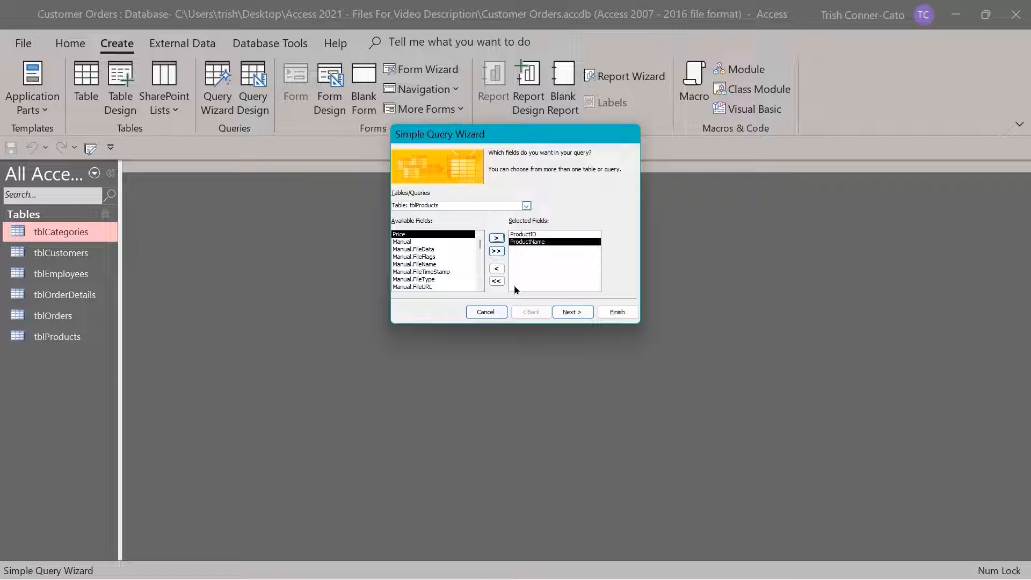
pyautogui.doubleClick(409, 237)
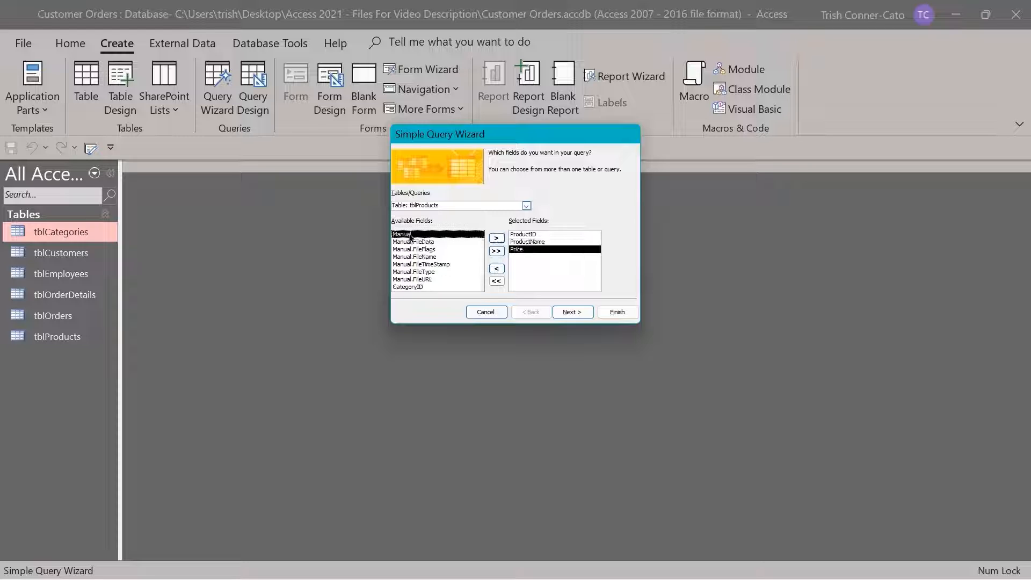
pyautogui.doubleClick(411, 288)
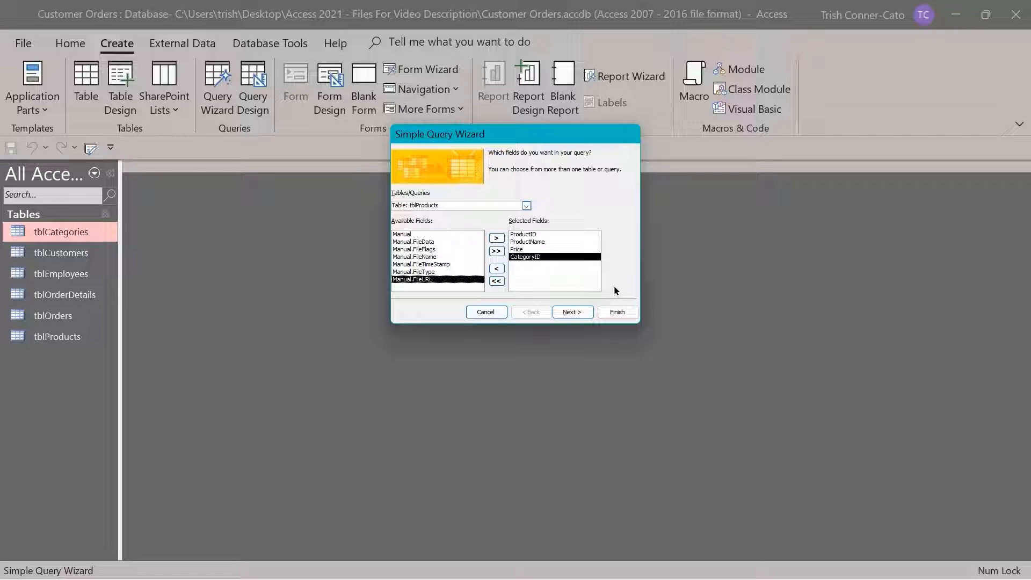
pyautogui.click(582, 313)
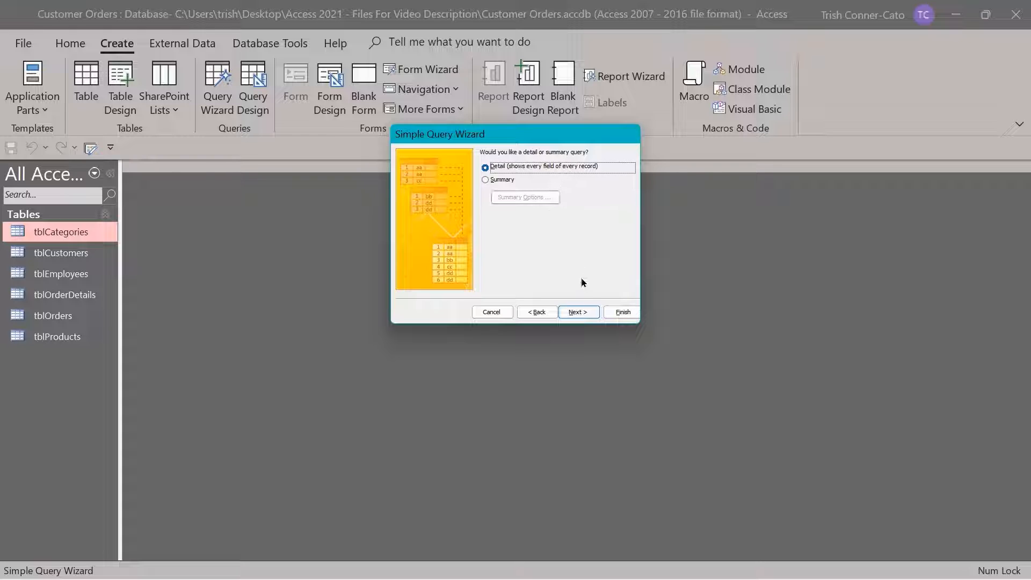
# Keep a detail query, retitle it qryProducts, and finish to view its datasheet
pyautogui.click(579, 311)
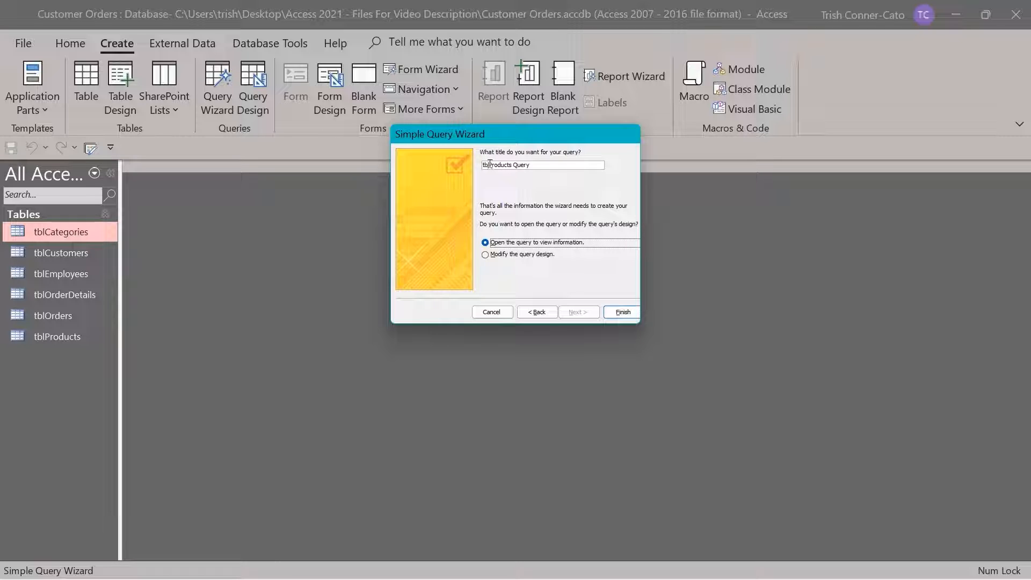
pyautogui.moveTo(490, 163); pyautogui.dragTo(474, 163)
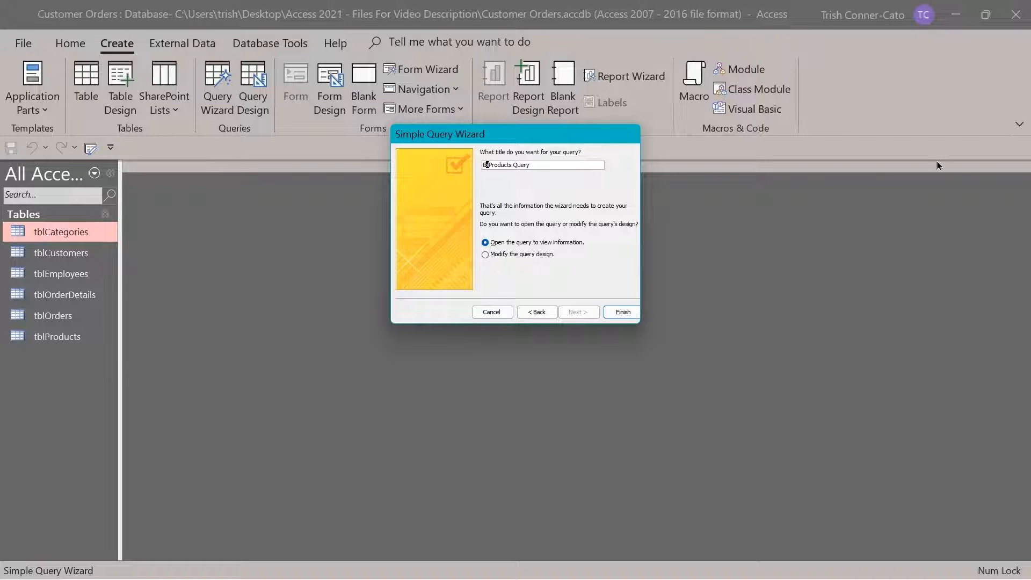
pyautogui.press('BackSpace')
pyautogui.write('ar')
pyautogui.press('BackSpace')
pyautogui.press('BackSpace')
pyautogui.write('qry')
pyautogui.moveTo(516, 164); pyautogui.dragTo(538, 164)
pyautogui.press('BackSpace')
pyautogui.press('BackSpace')
pyautogui.click(630, 312)
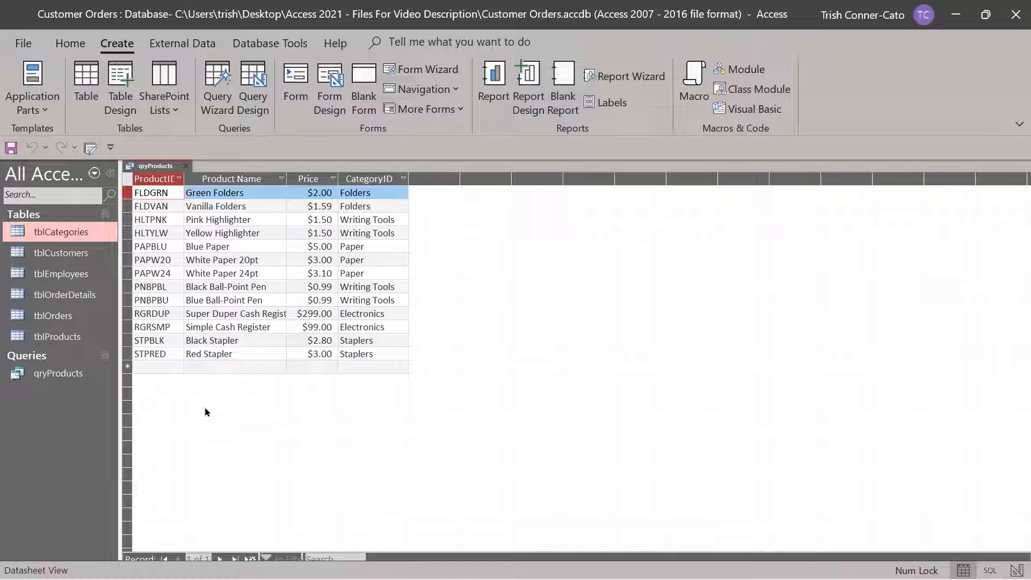
# Close qryProducts and start a new Simple Query Wizard based on tblCustomers
pyautogui.click(187, 170)
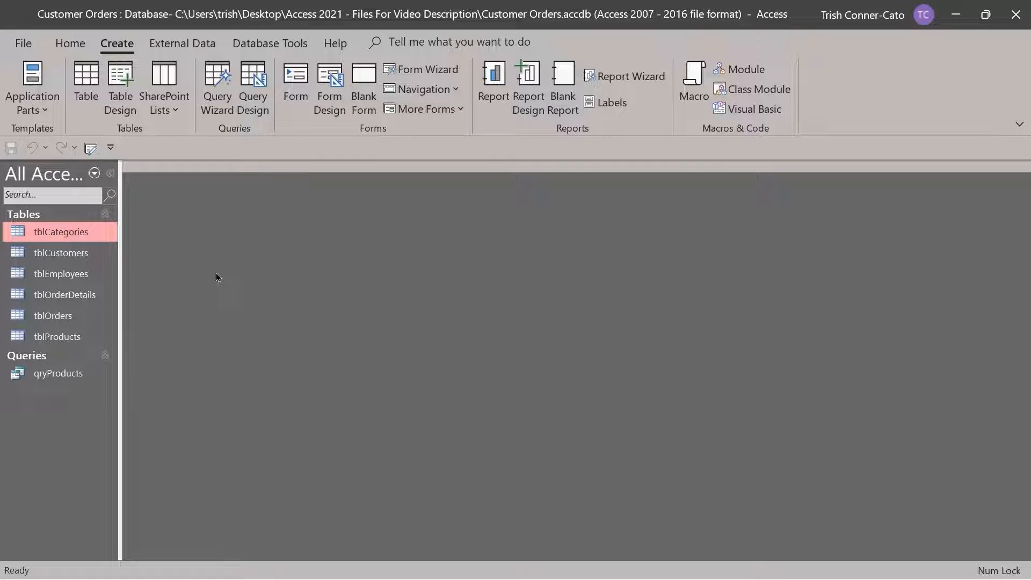
pyautogui.click(219, 94)
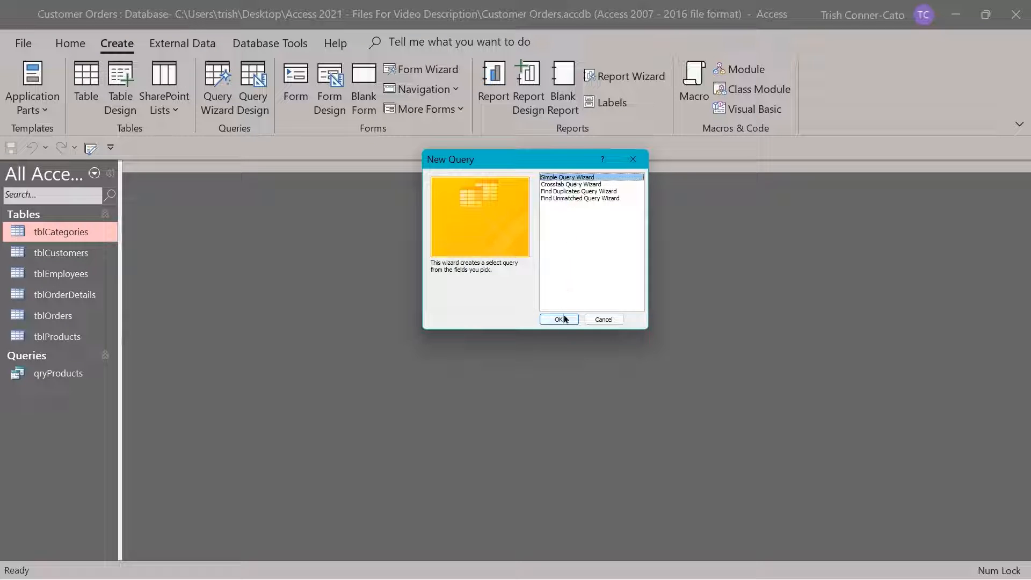
pyautogui.click(567, 322)
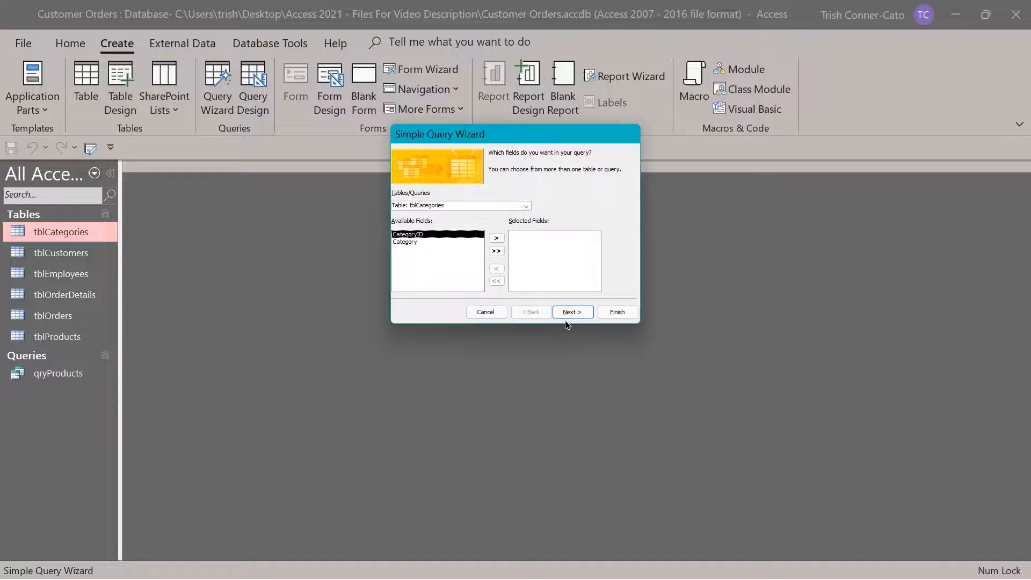
pyautogui.click(526, 206)
pyautogui.click(434, 221)
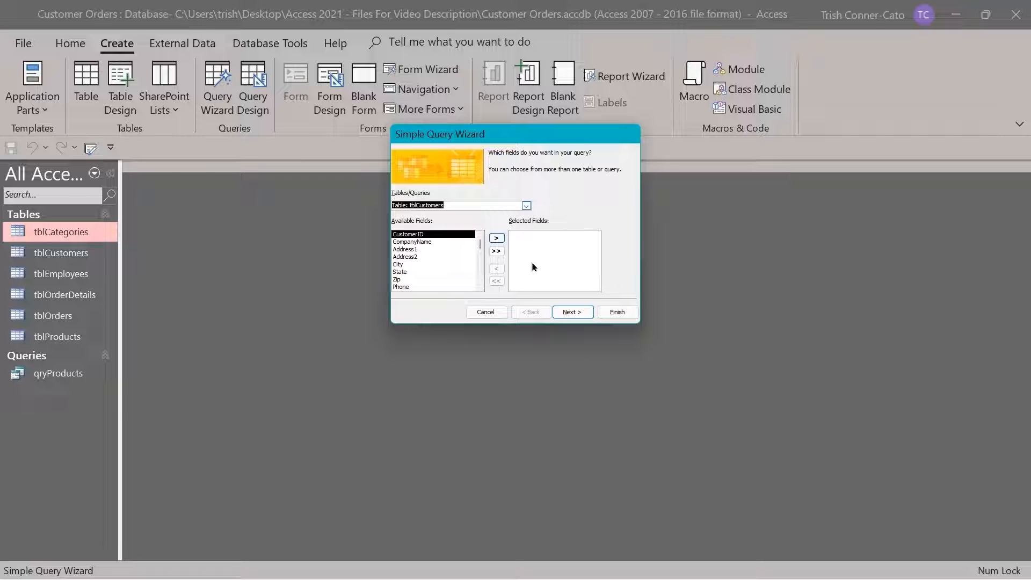
# Add CompanyName, Phone, Address1, City, State, Zip and Employee as the query fields
pyautogui.doubleClick(415, 243)
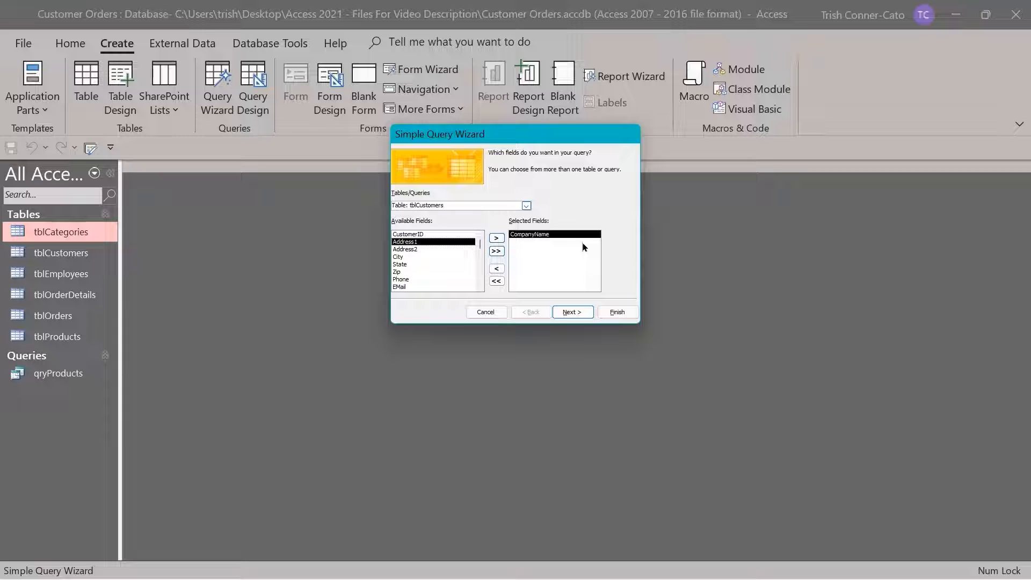
pyautogui.doubleClick(407, 280)
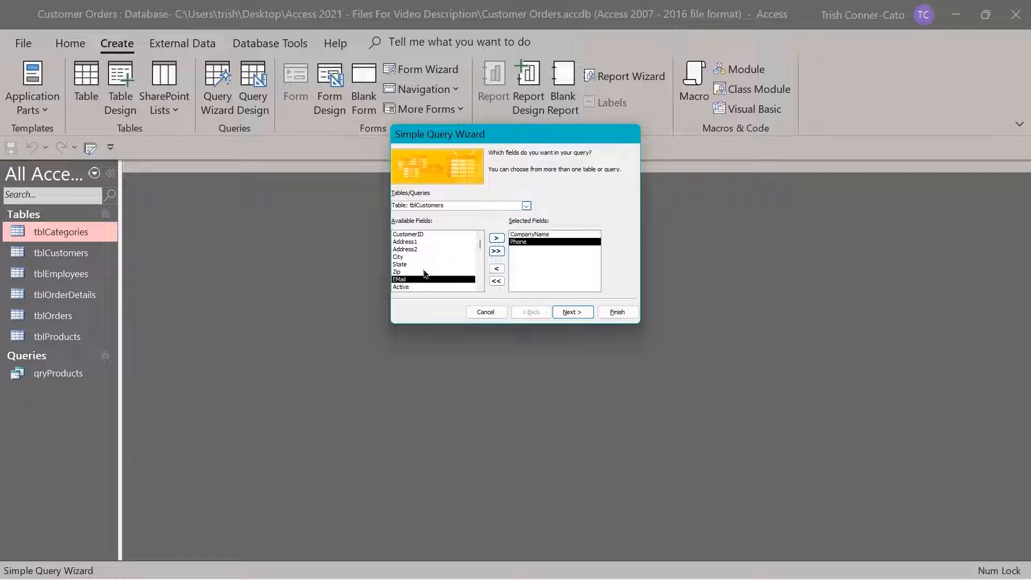
pyautogui.doubleClick(412, 242)
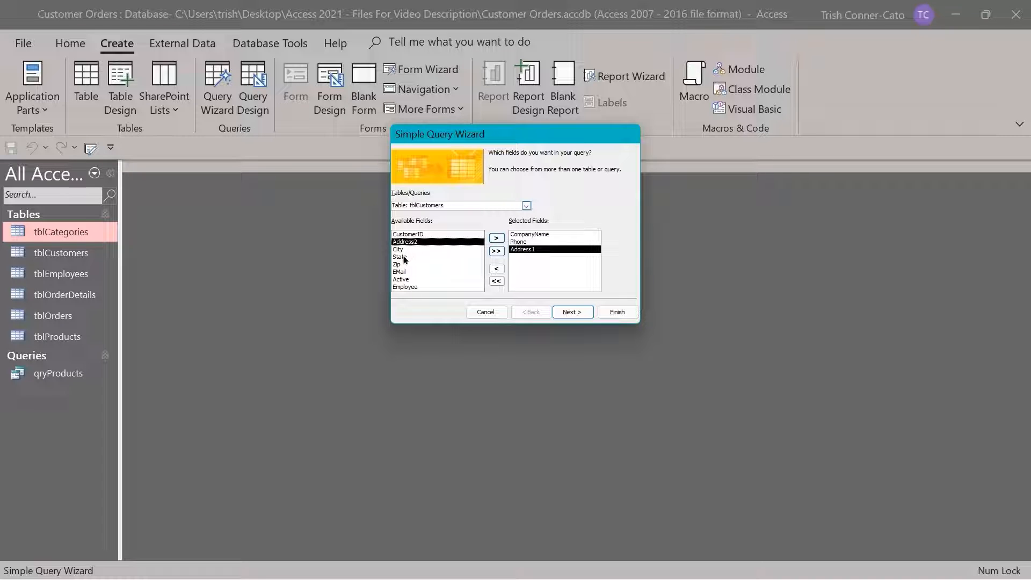
pyautogui.doubleClick(403, 250)
pyautogui.doubleClick(399, 250)
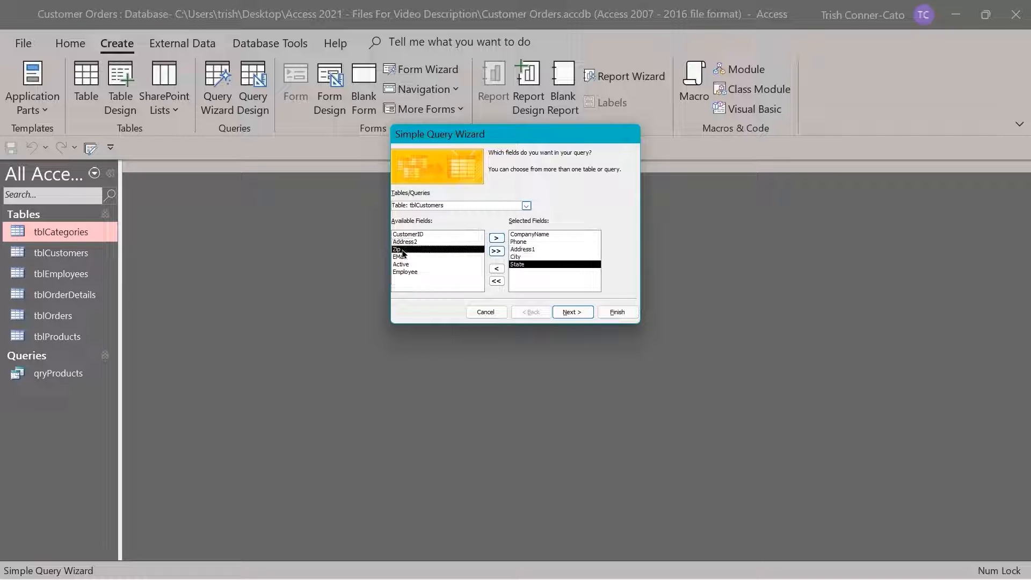
pyautogui.doubleClick(398, 249)
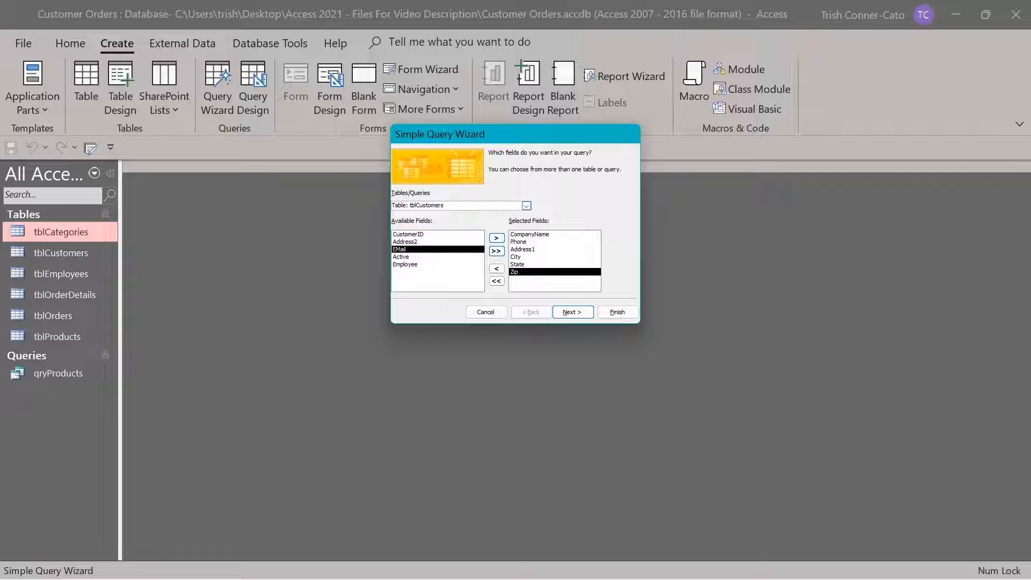
pyautogui.doubleClick(406, 264)
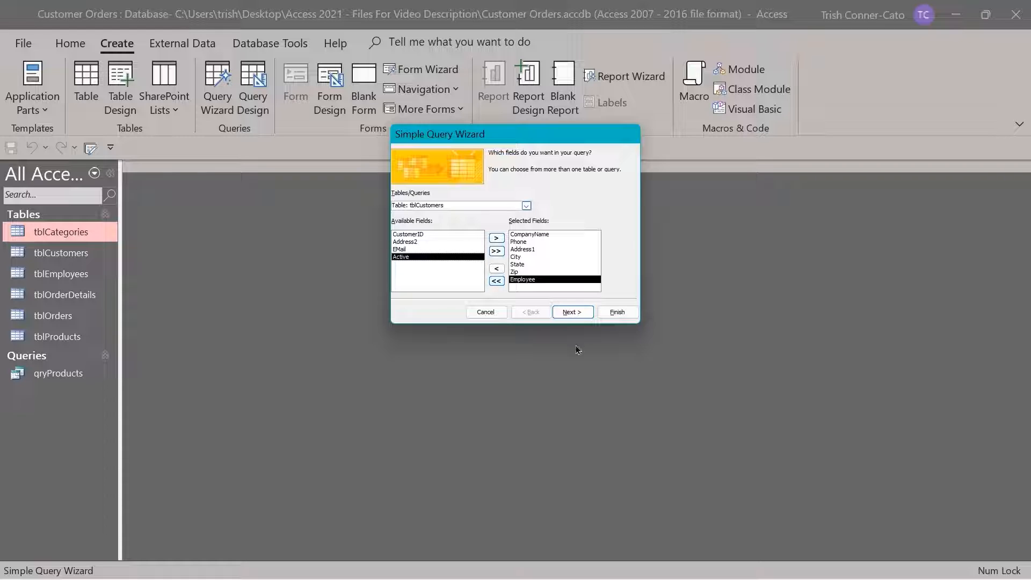
pyautogui.click(570, 313)
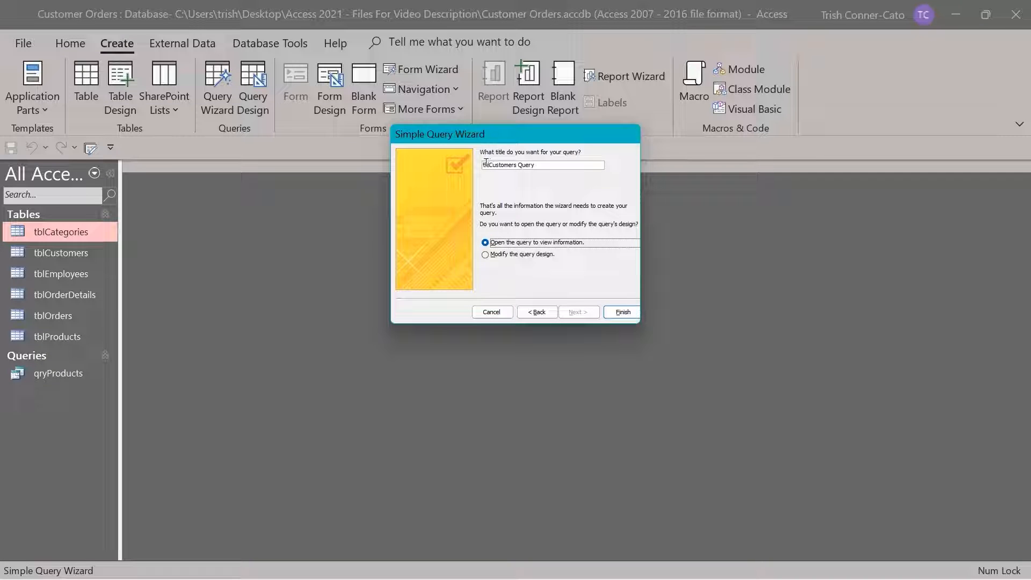
# Title the wizard's query qryCustomers and finish the wizard
pyautogui.moveTo(489, 165); pyautogui.dragTo(482, 165)
pyautogui.press('BackSpace')
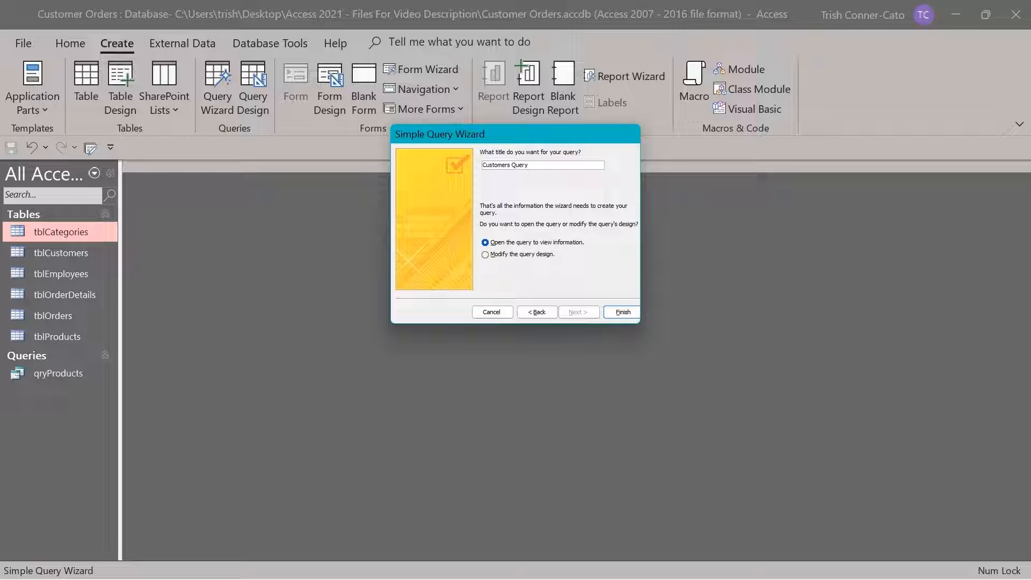
pyautogui.write('qry')
pyautogui.doubleClick(522, 165)
pyautogui.press('BackSpace')
pyautogui.click(618, 314)
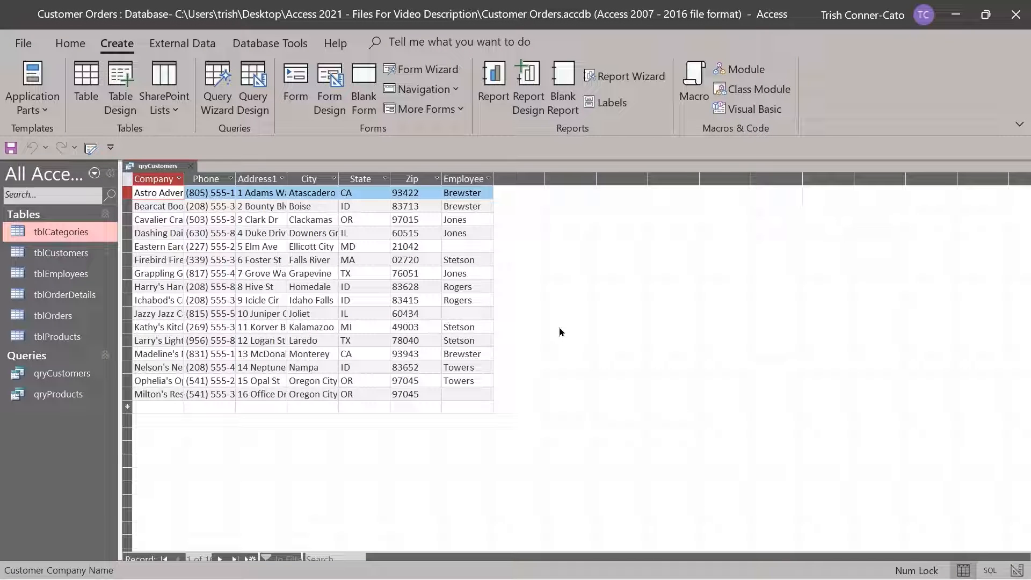
# Autofit the Company Name, Phone and Address1 columns, then close the query and save the layout
pyautogui.doubleClick(184, 179)
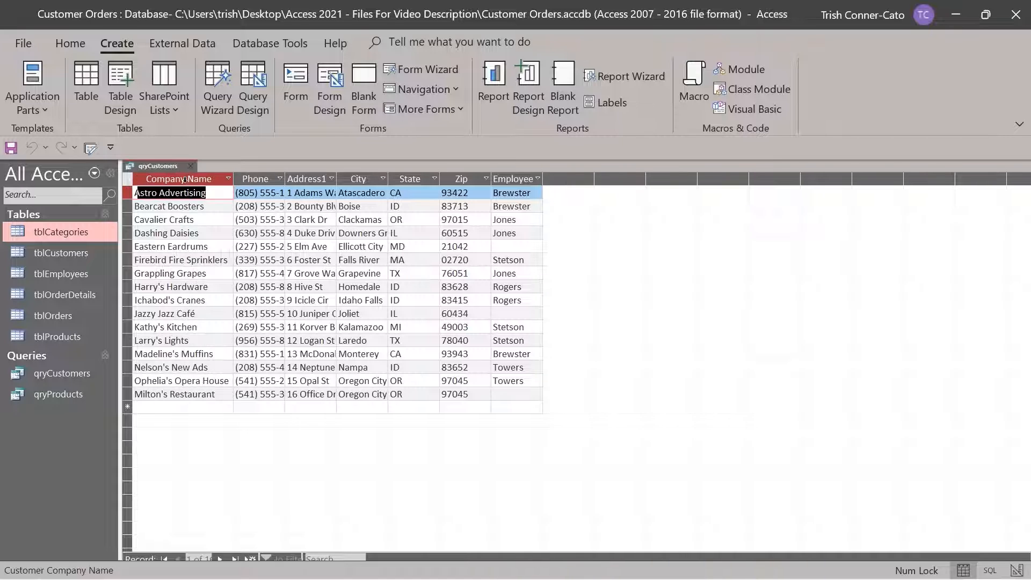
pyautogui.doubleClick(285, 179)
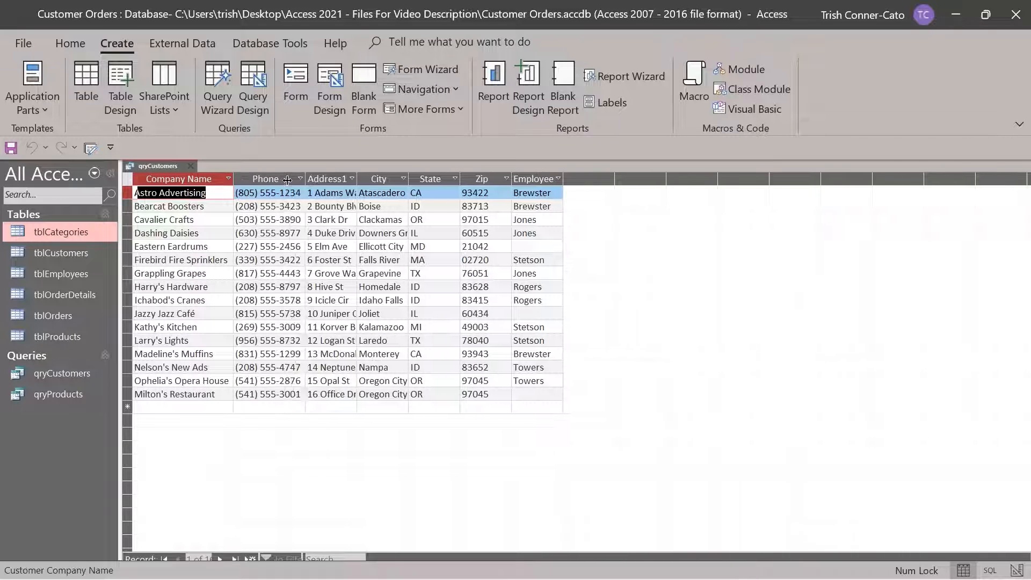
pyautogui.doubleClick(358, 180)
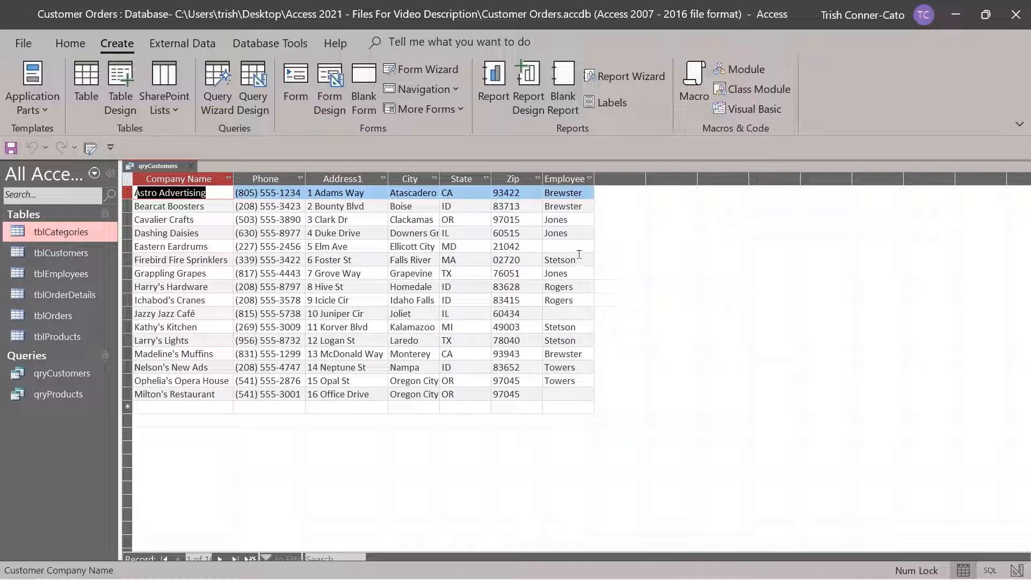
pyautogui.click(193, 167)
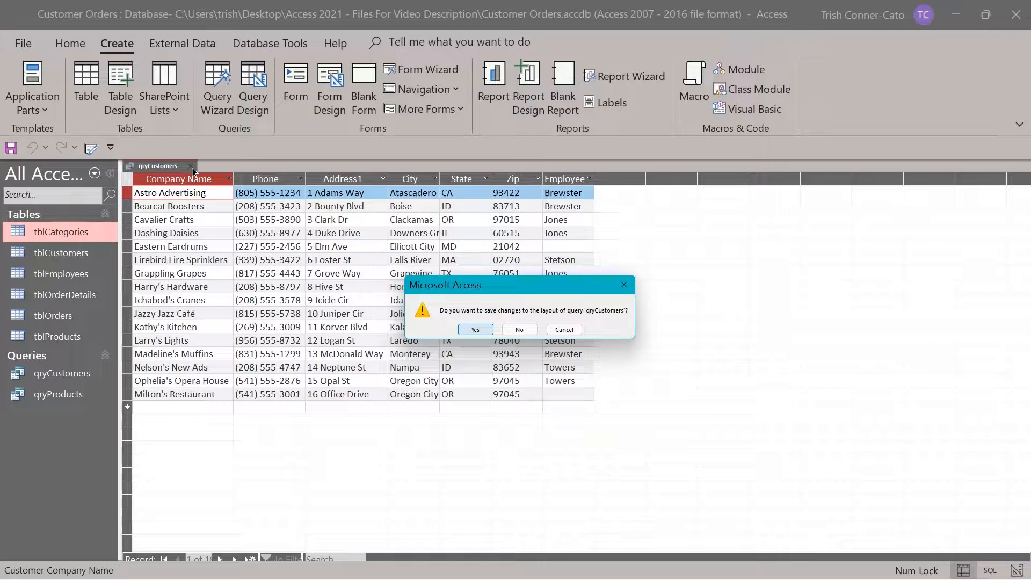
pyautogui.press('Return')
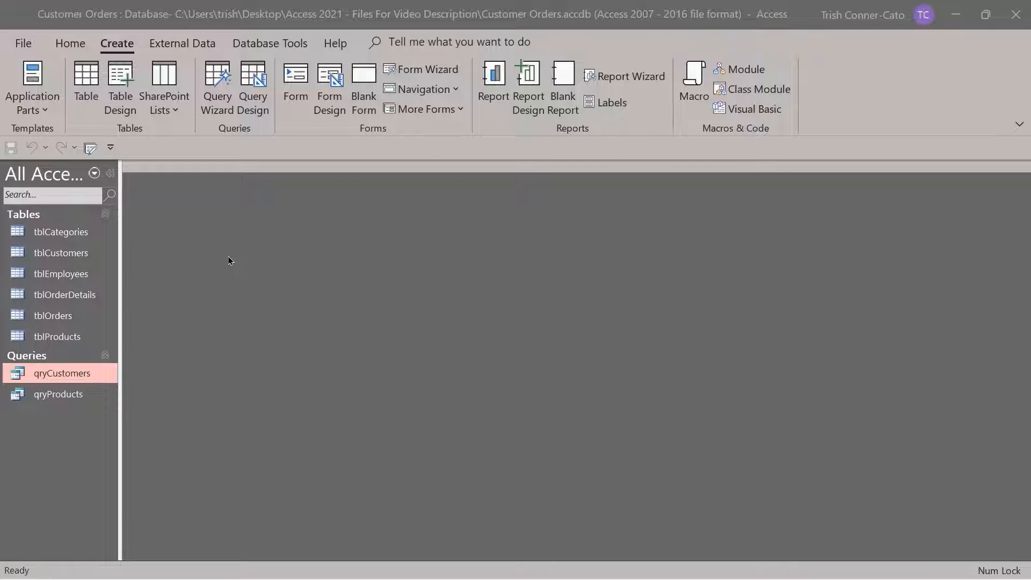
# Open qryProducts in Design view to inspect it, then close it
pyautogui.rightClick(60, 399)
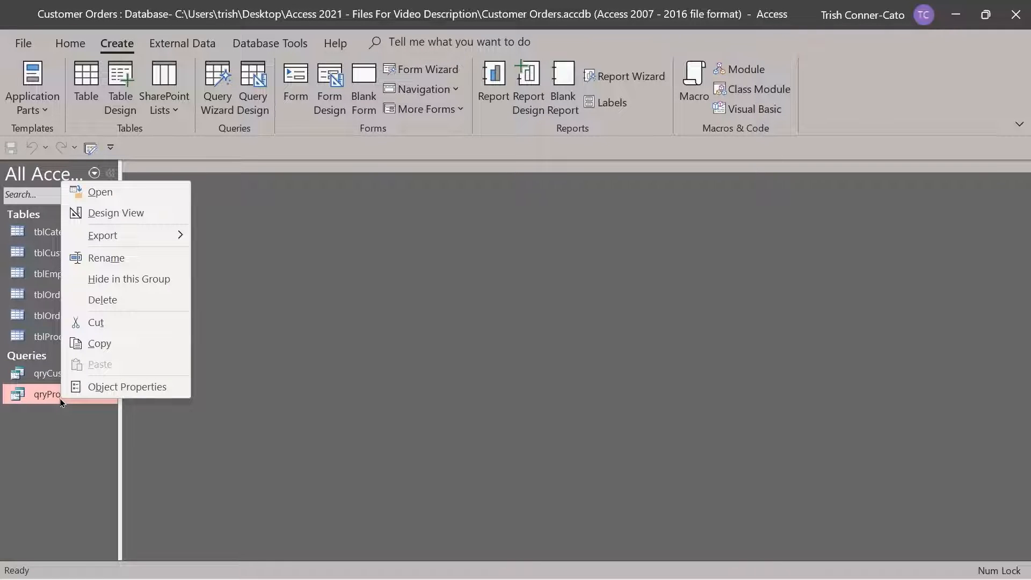
pyautogui.click(121, 214)
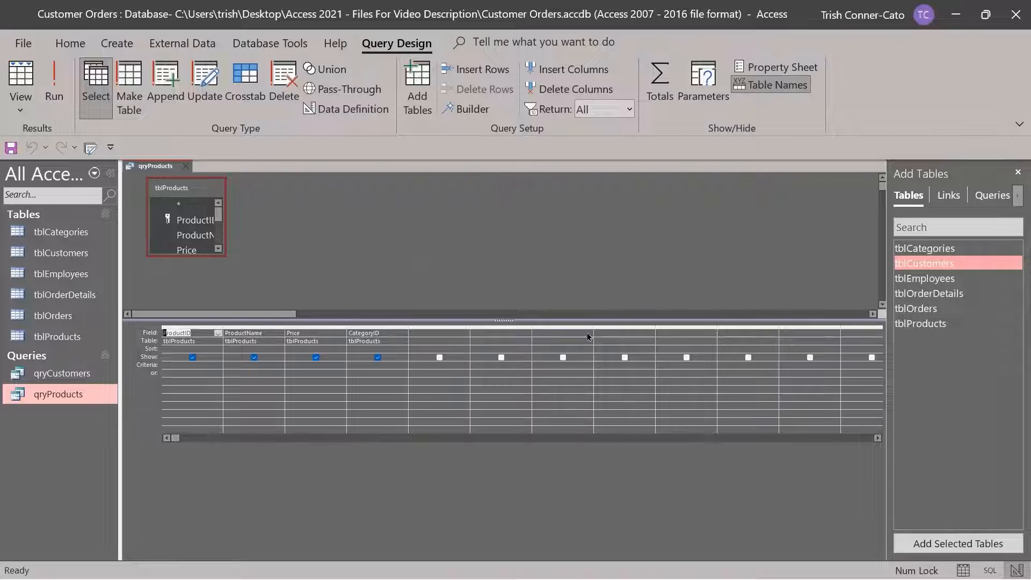
pyautogui.click(188, 168)
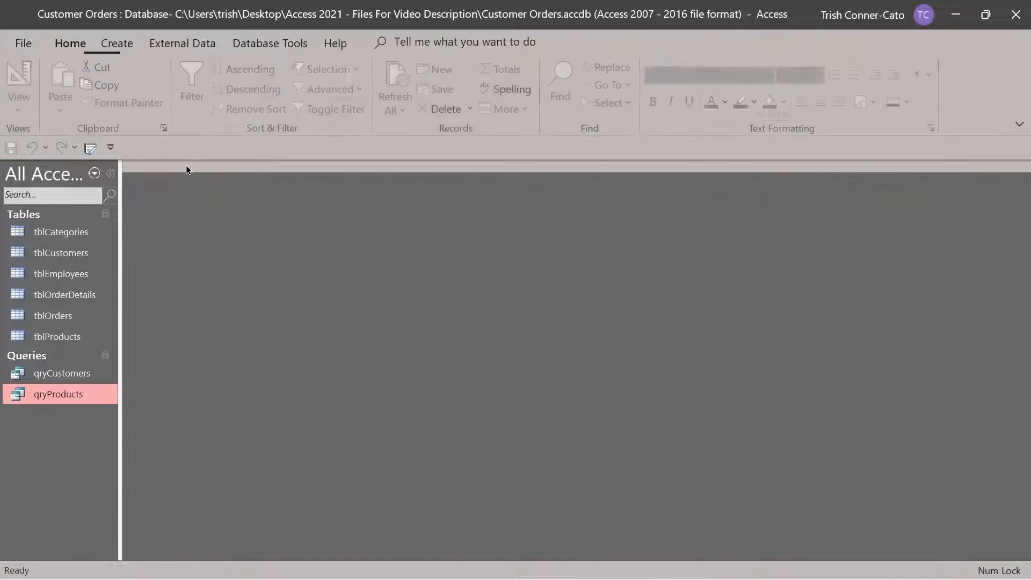
# Delete qryProducts from the Navigation Pane, confirming with Yes
pyautogui.rightClick(59, 397)
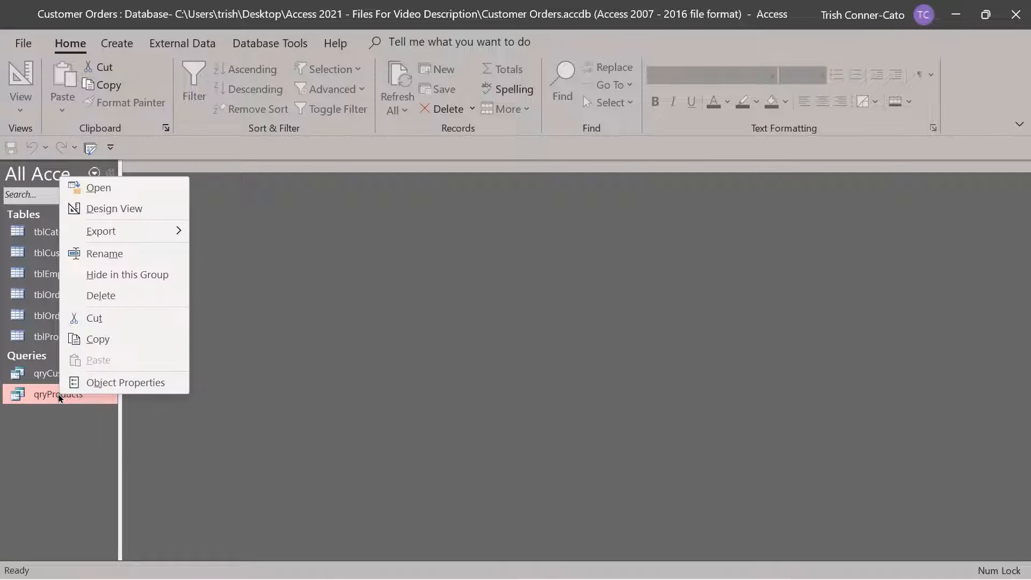
pyautogui.click(109, 296)
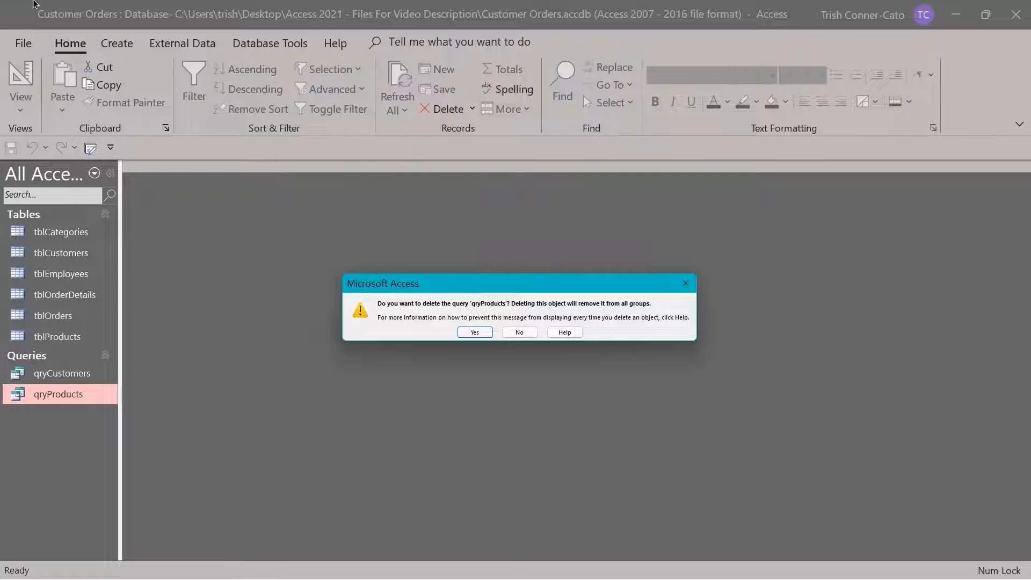
pyautogui.click(475, 335)
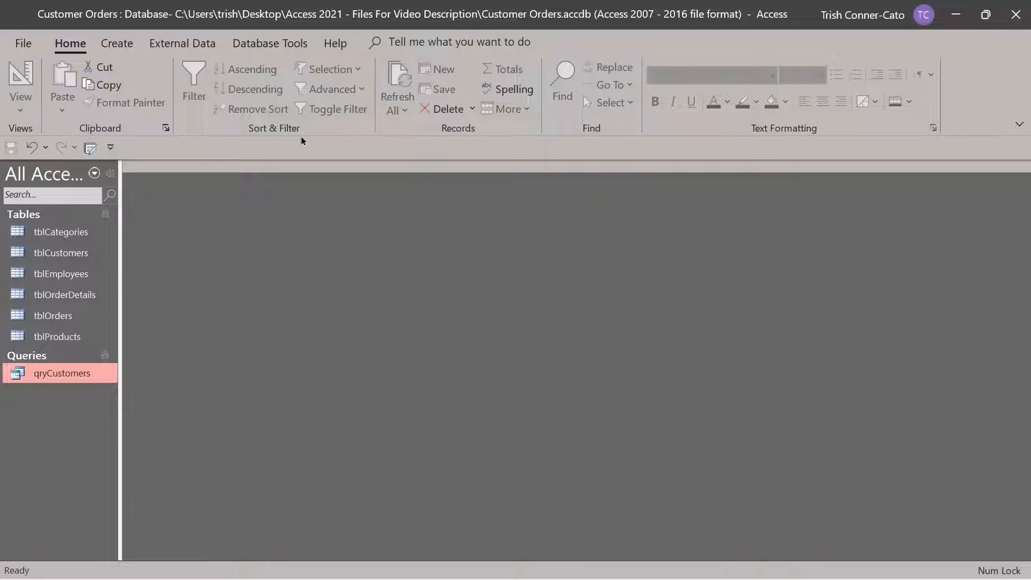
# Create a new Query Design and add tblProducts from the Tables list
pyautogui.click(116, 43)
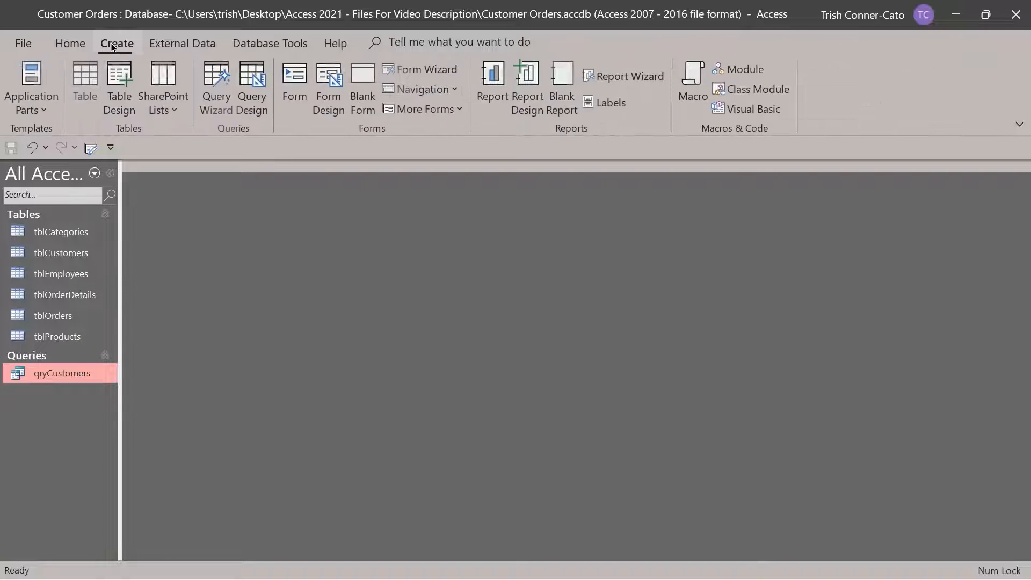
pyautogui.click(258, 107)
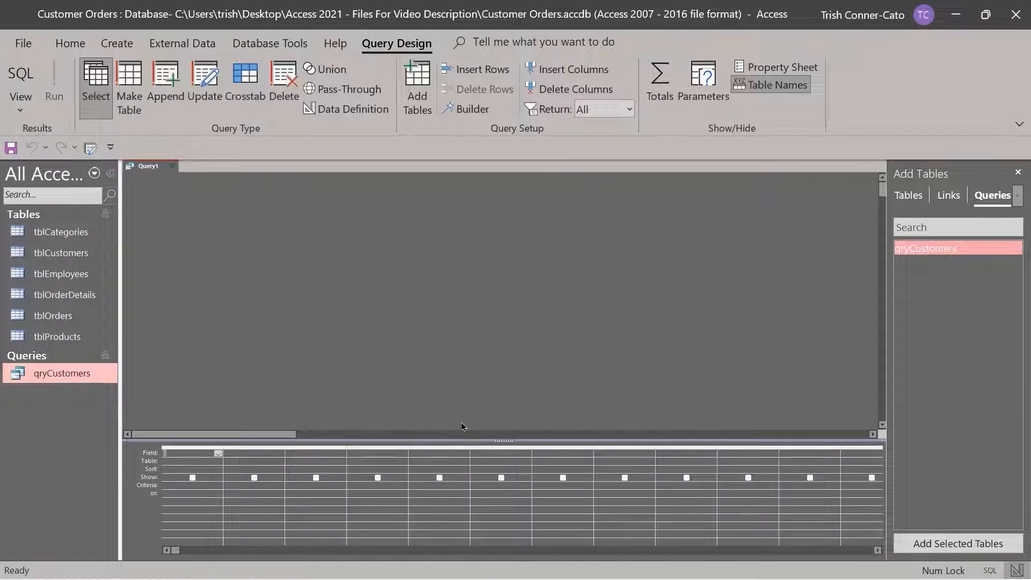
pyautogui.moveTo(464, 441)
pyautogui.mouseDown()
pyautogui.moveTo(462, 346)
pyautogui.moveTo(466, 448)
pyautogui.mouseUp()
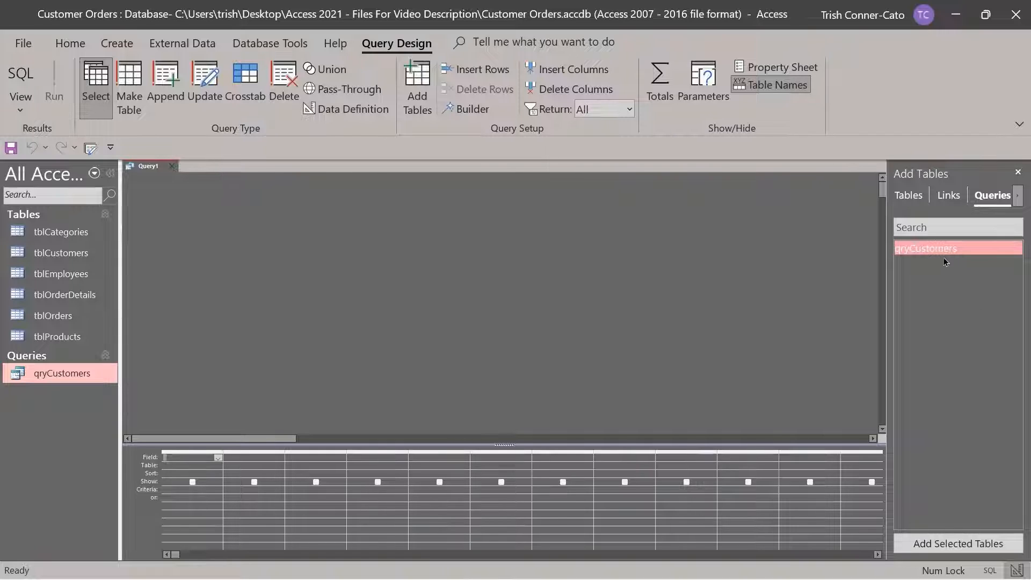
pyautogui.click(909, 198)
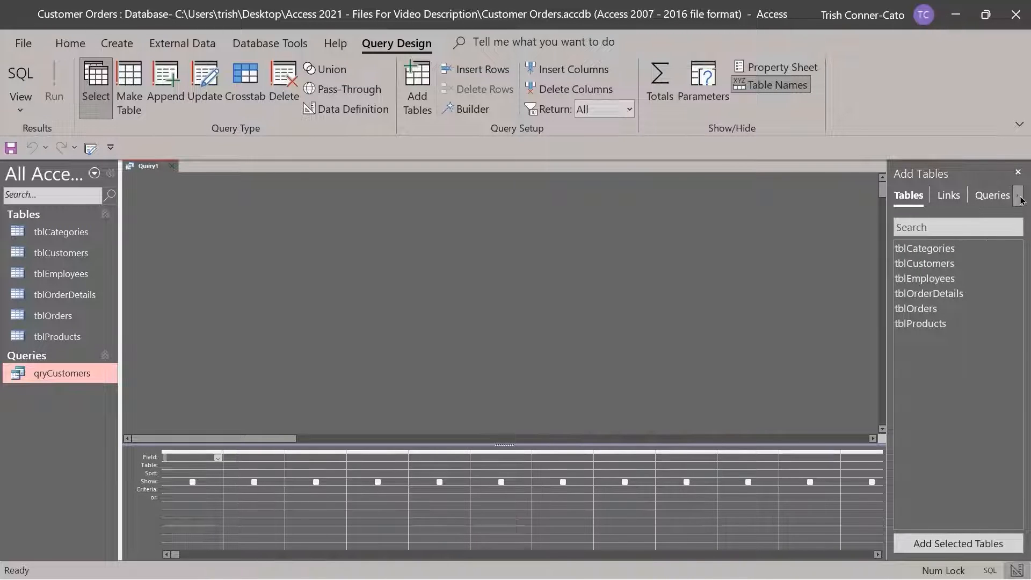
pyautogui.click(923, 325)
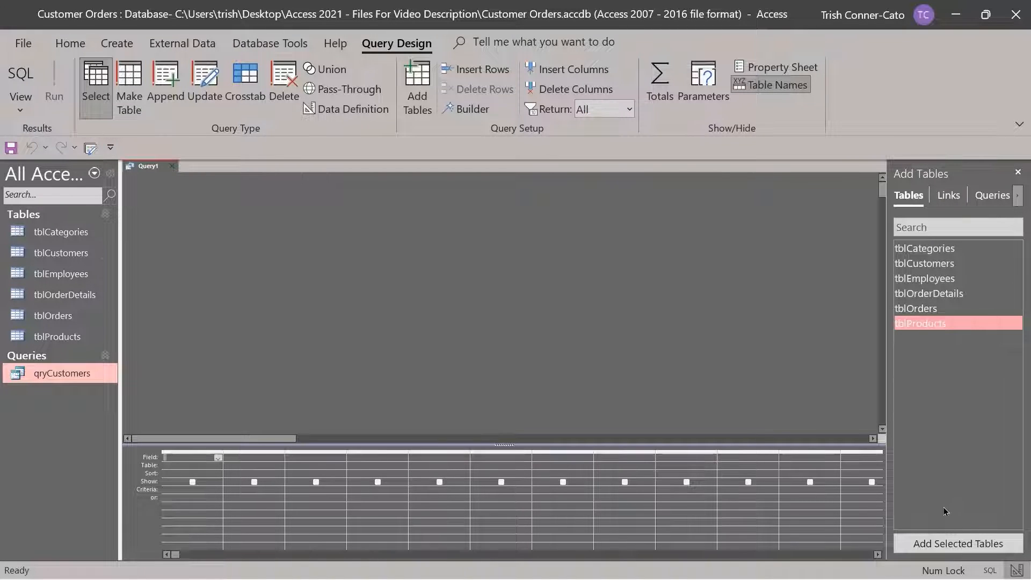
pyautogui.click(960, 545)
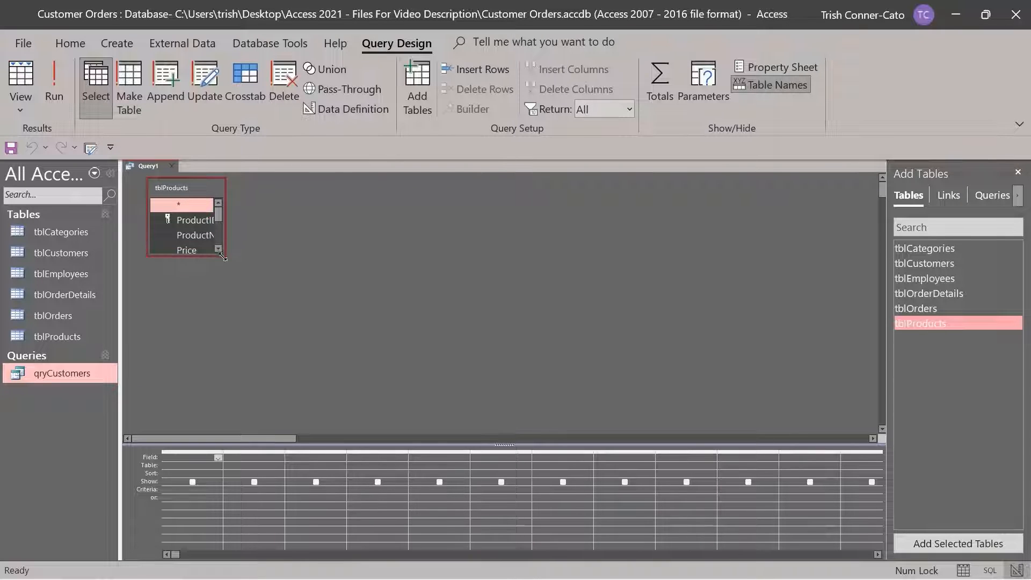
# Enlarge the tblProducts field list and add ProductID, ProductName, Price and CategoryID to the grid
pyautogui.moveTo(223, 257); pyautogui.dragTo(340, 340)
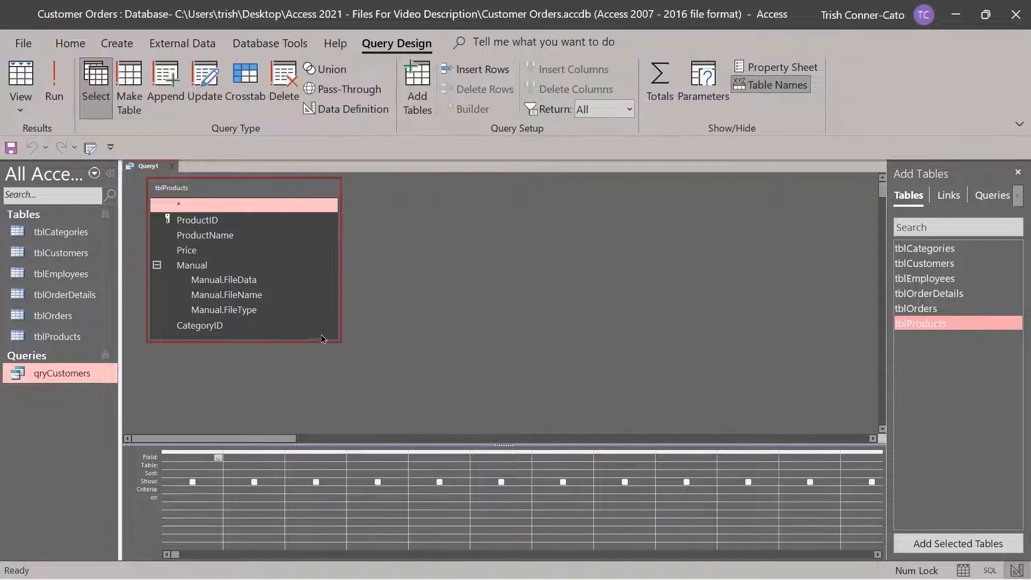
pyautogui.doubleClick(210, 225)
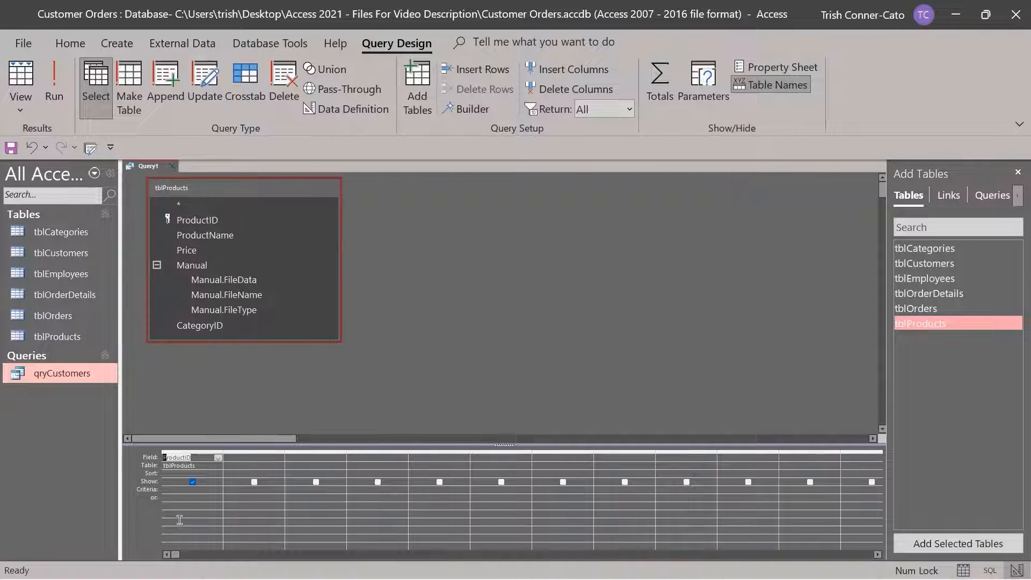
pyautogui.doubleClick(210, 240)
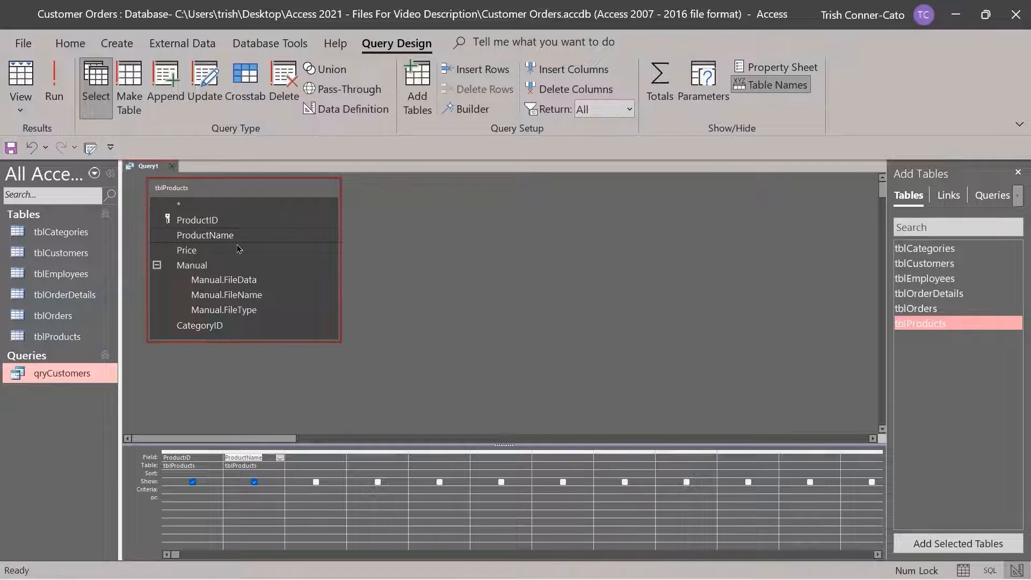
pyautogui.doubleClick(203, 250)
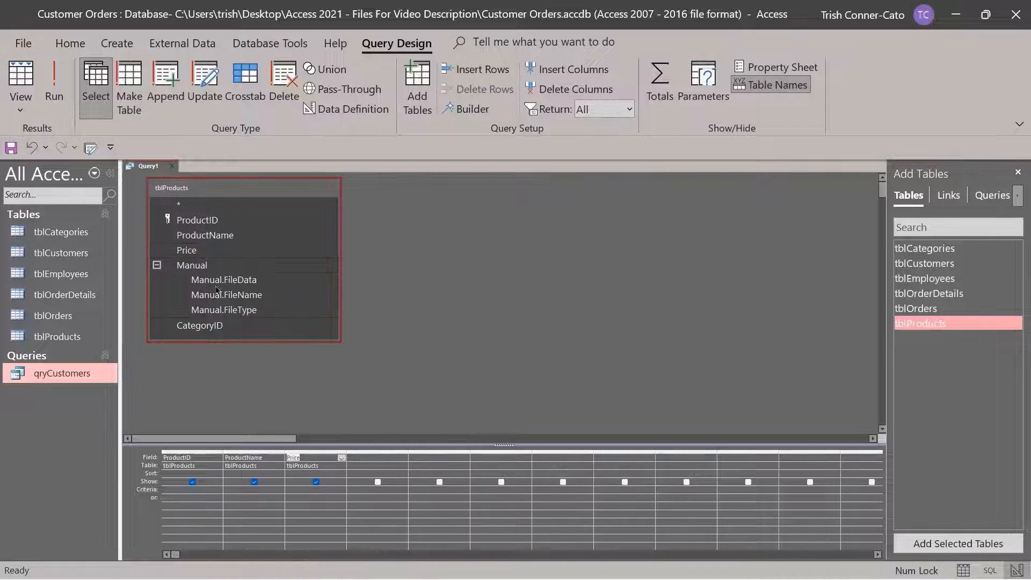
pyautogui.doubleClick(216, 329)
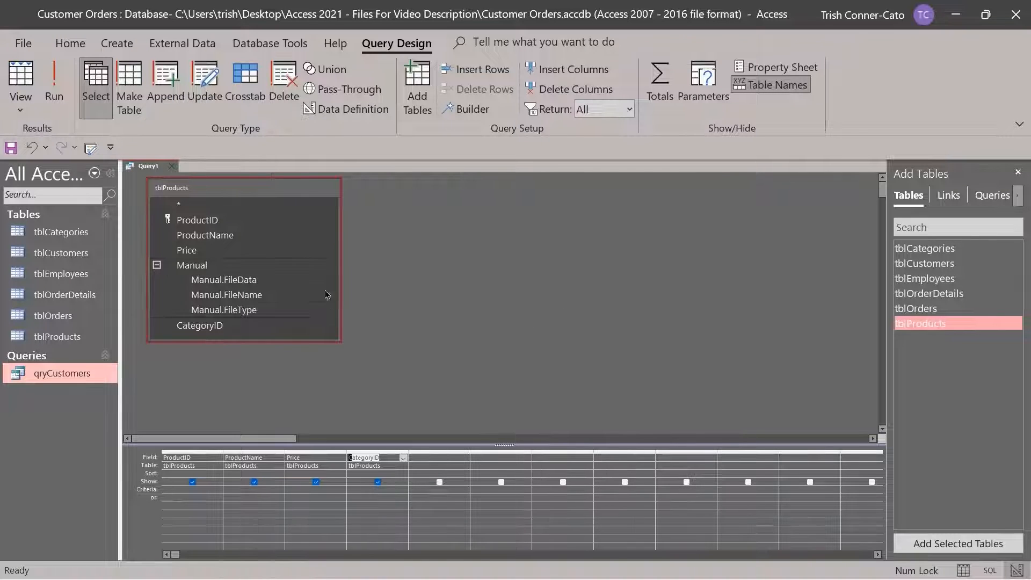
# Save the new Query1 as qryProducts
pyautogui.rightClick(153, 171)
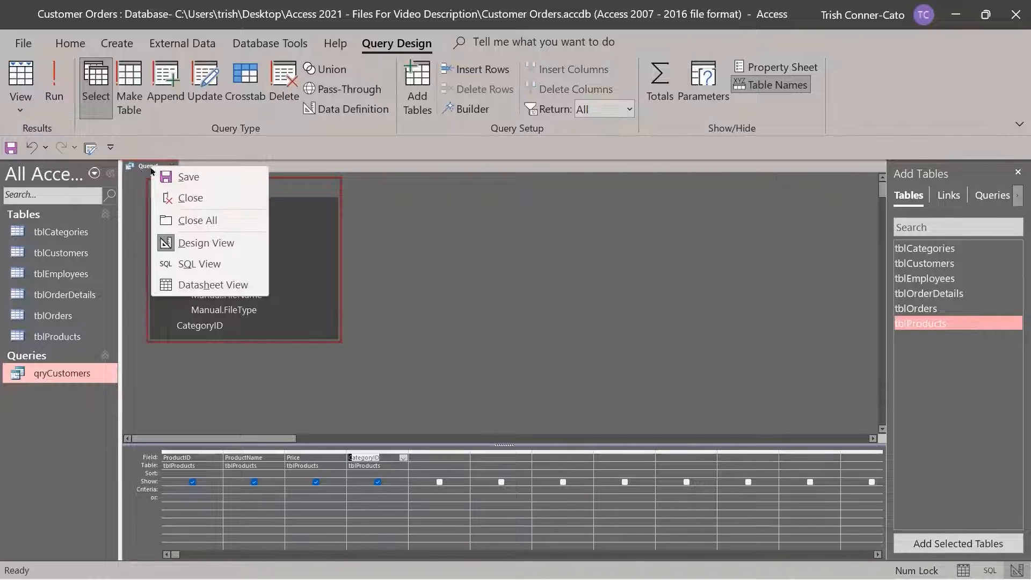
pyautogui.click(183, 183)
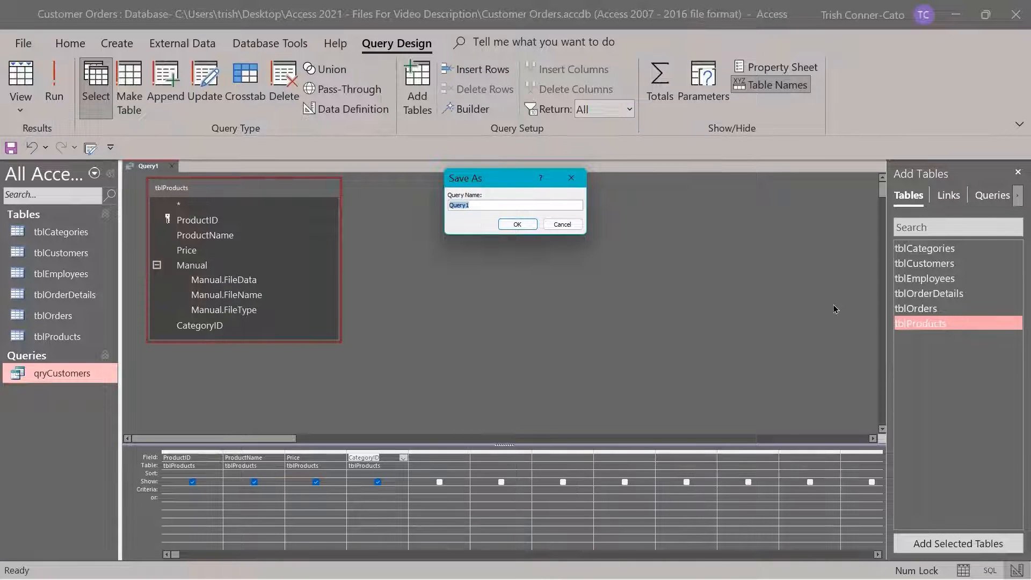
pyautogui.write('qryProducts')
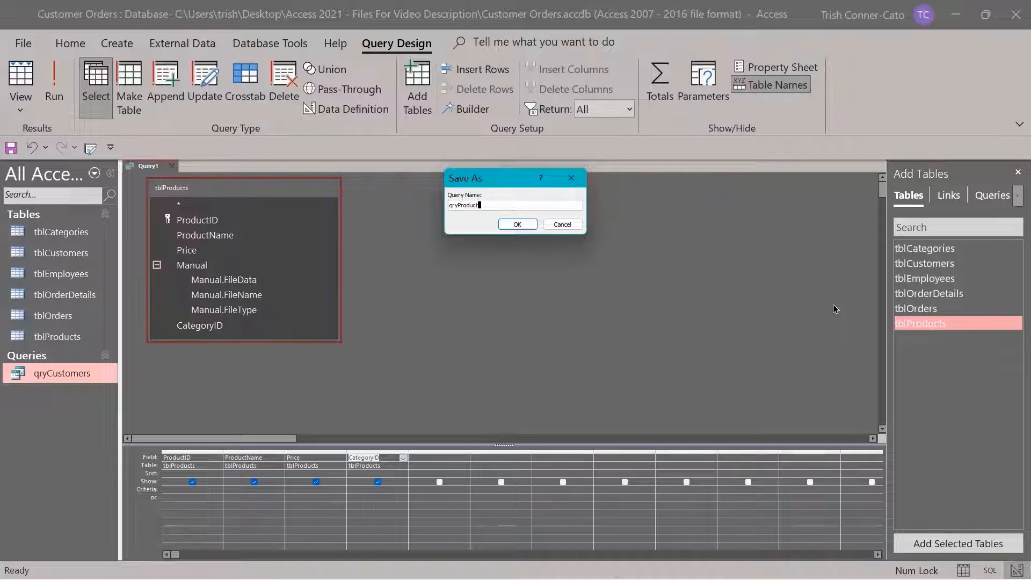
pyautogui.click(515, 225)
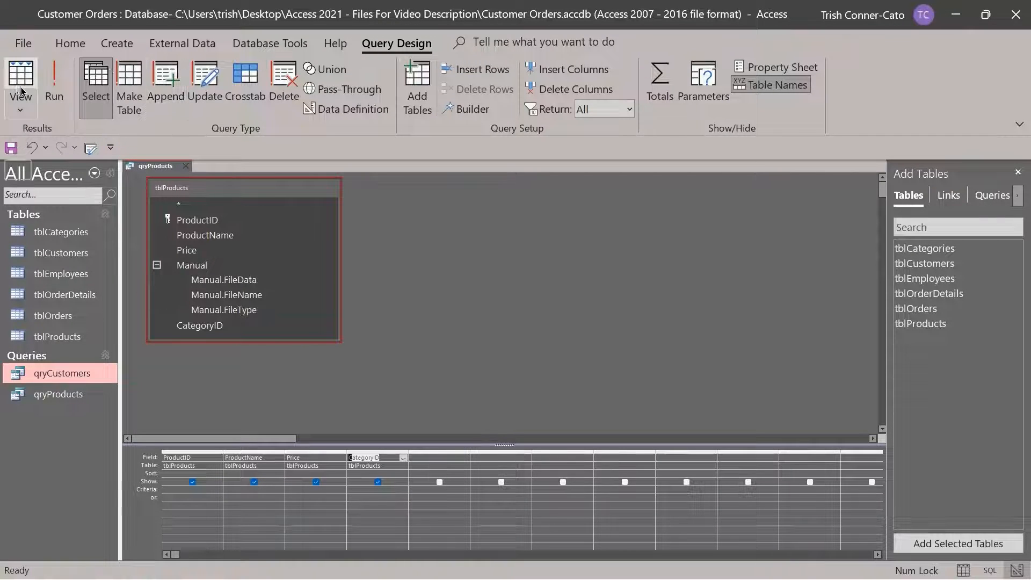
# Run qryProducts to view its product results, then close the datasheet
pyautogui.click(26, 107)
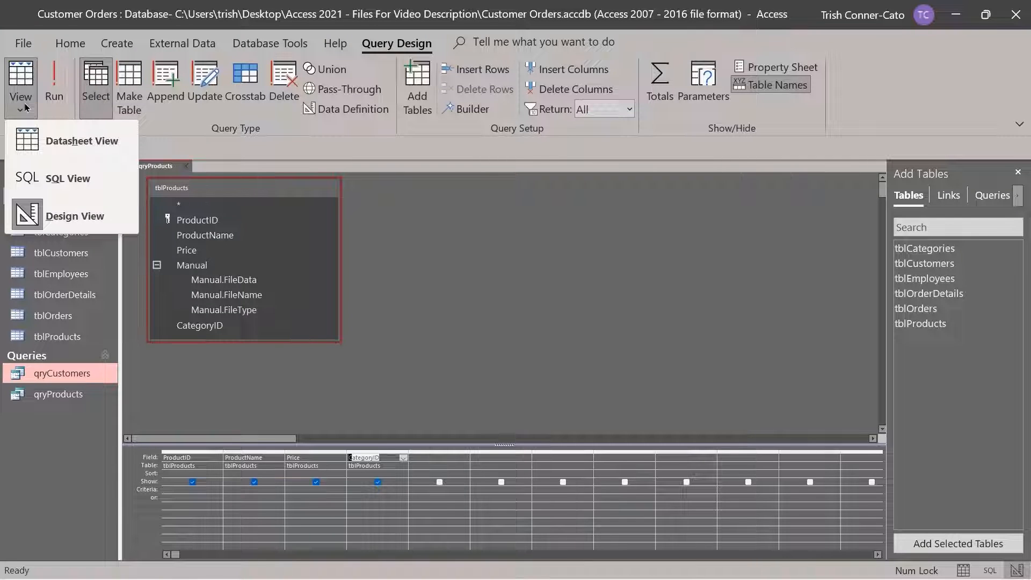
pyautogui.click(26, 106)
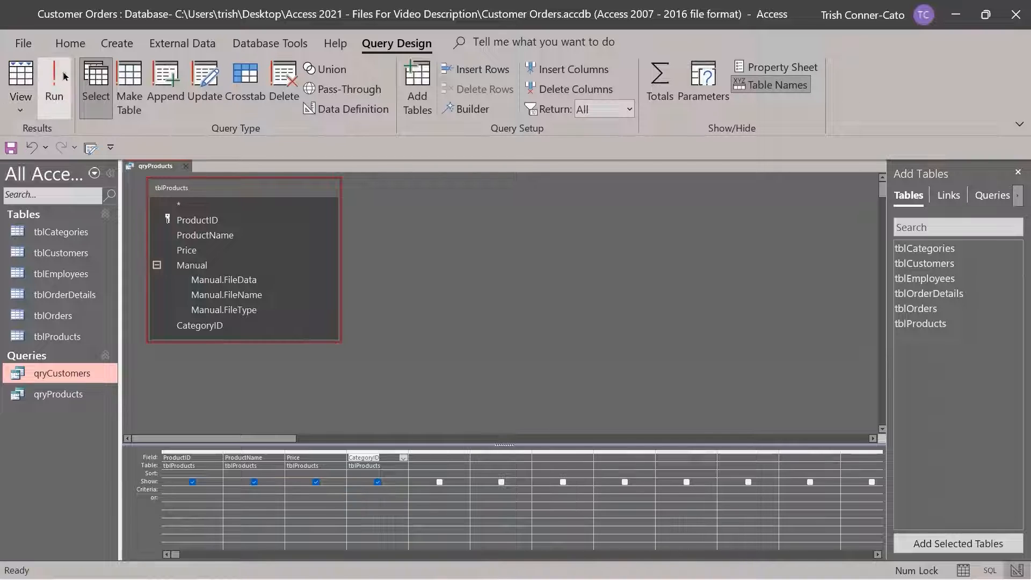
pyautogui.click(54, 86)
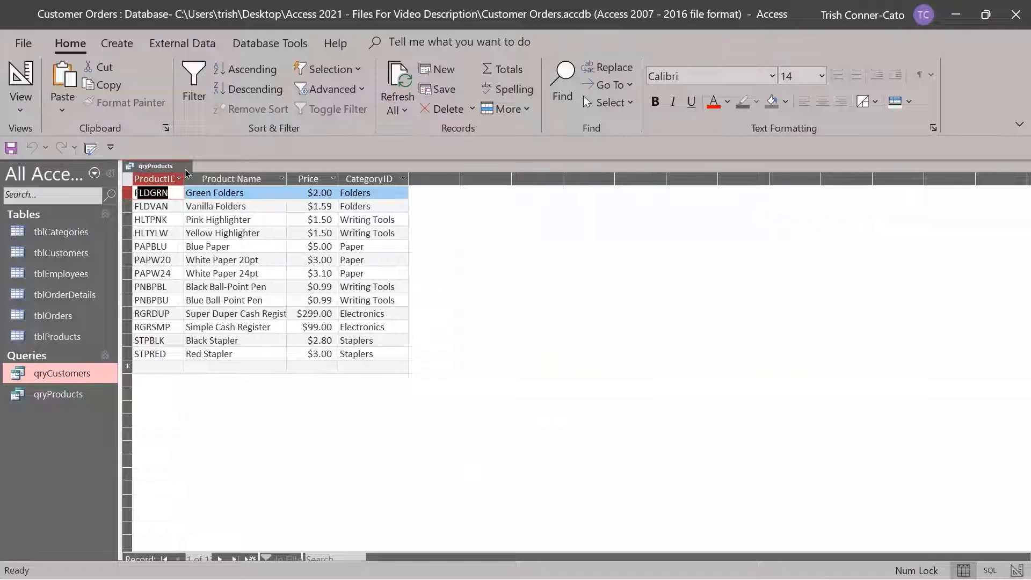
pyautogui.hotkey('ctrl', 'w')
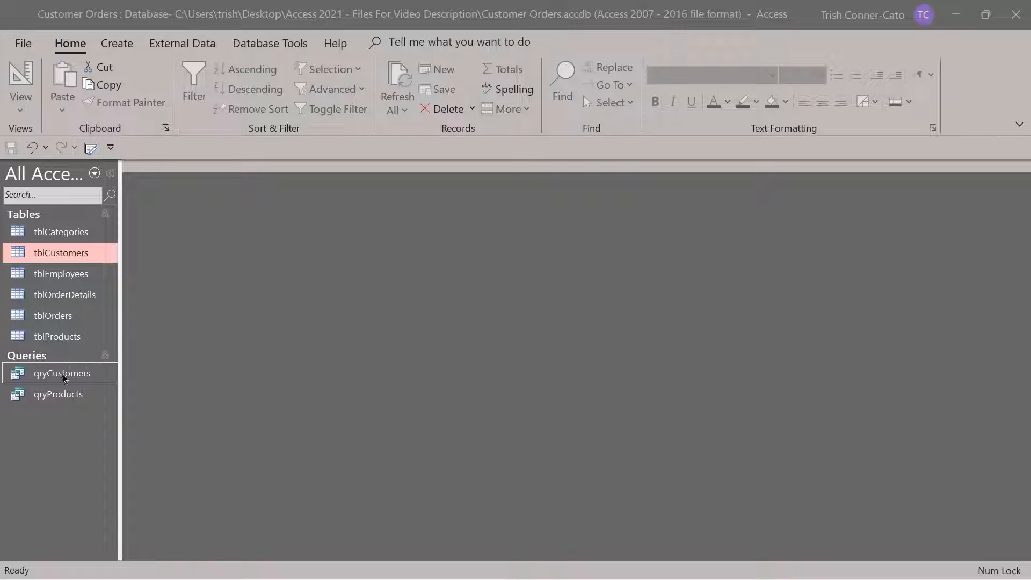
# Open qryCustomers in Design view and place the cursor in the Zip Criteria cell
pyautogui.rightClick(61, 380)
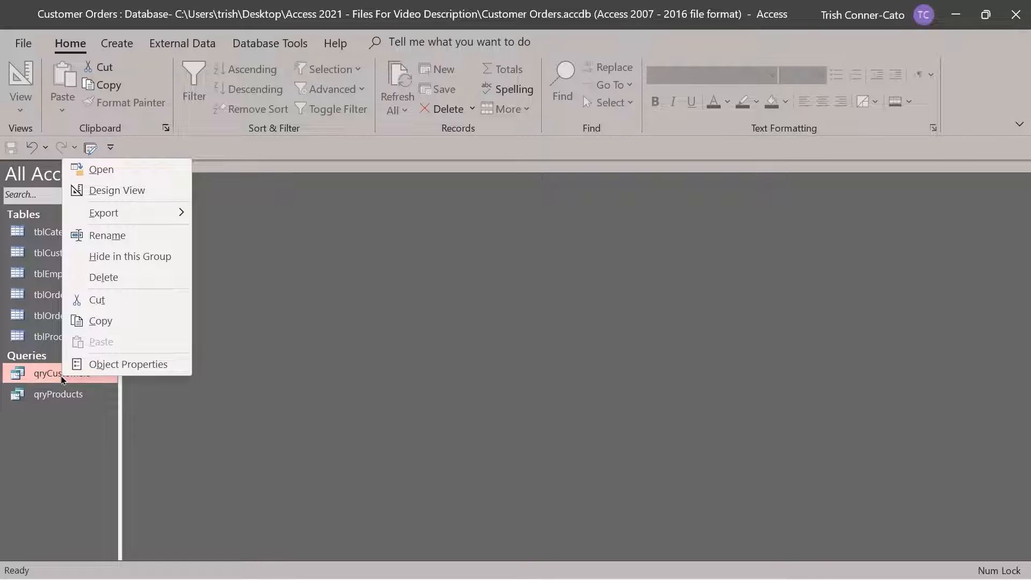
pyautogui.click(118, 191)
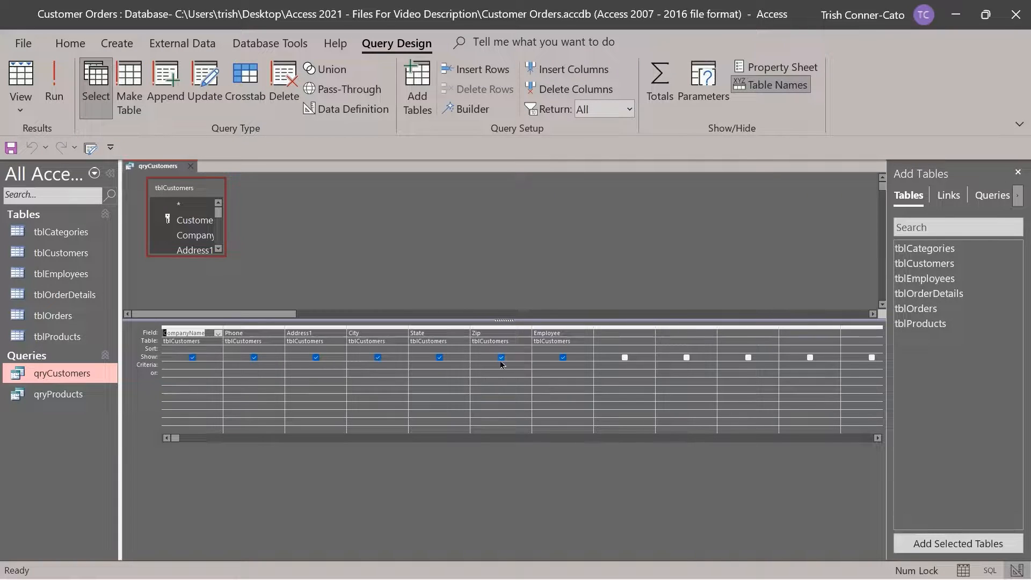
pyautogui.click(493, 327)
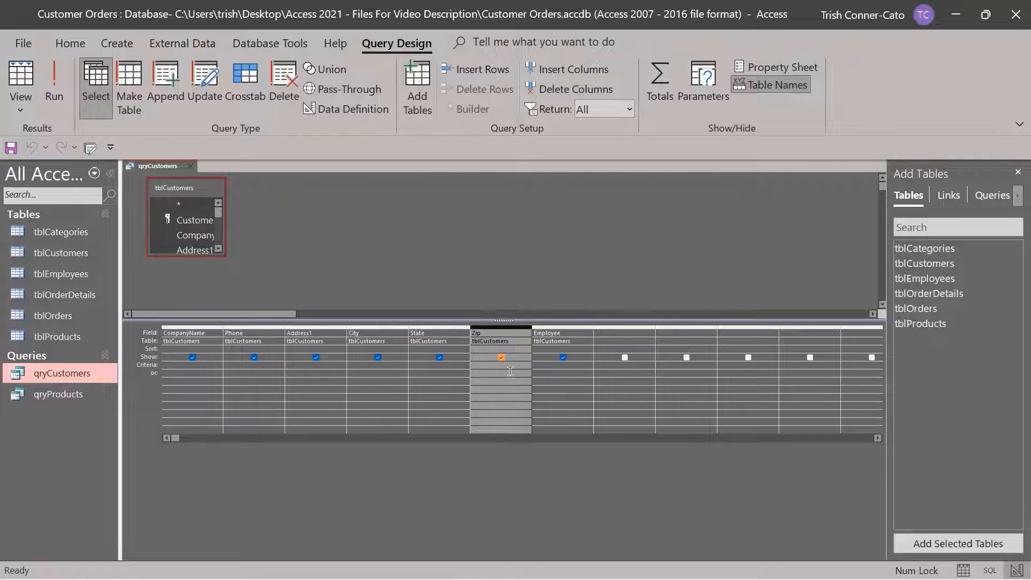
pyautogui.click(480, 367)
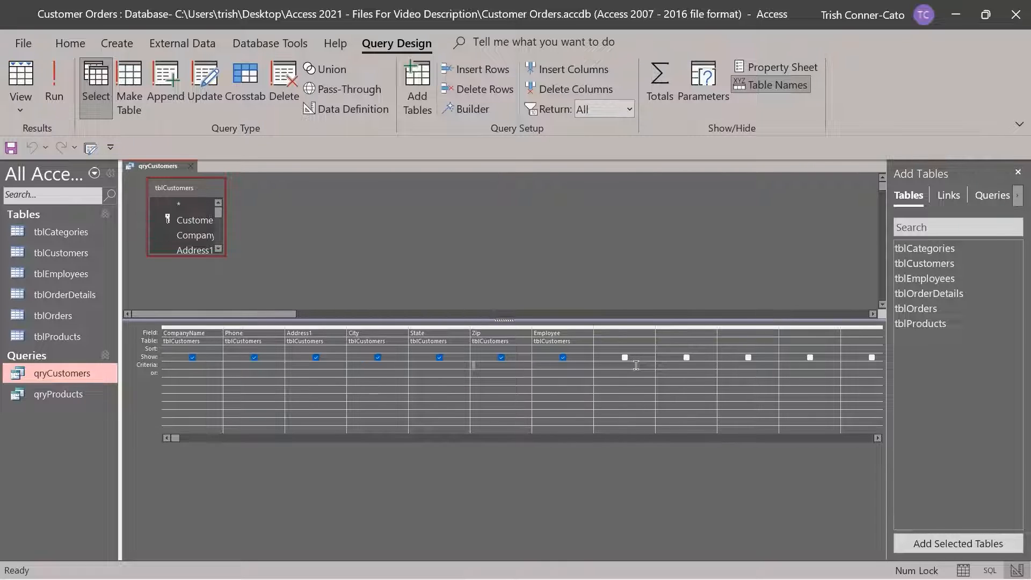
# Set the Zip criterion to = 97045 and run qryCustomers, returning two customers
pyautogui.write('= 97045')
pyautogui.press('Tab')
pyautogui.click(54, 87)
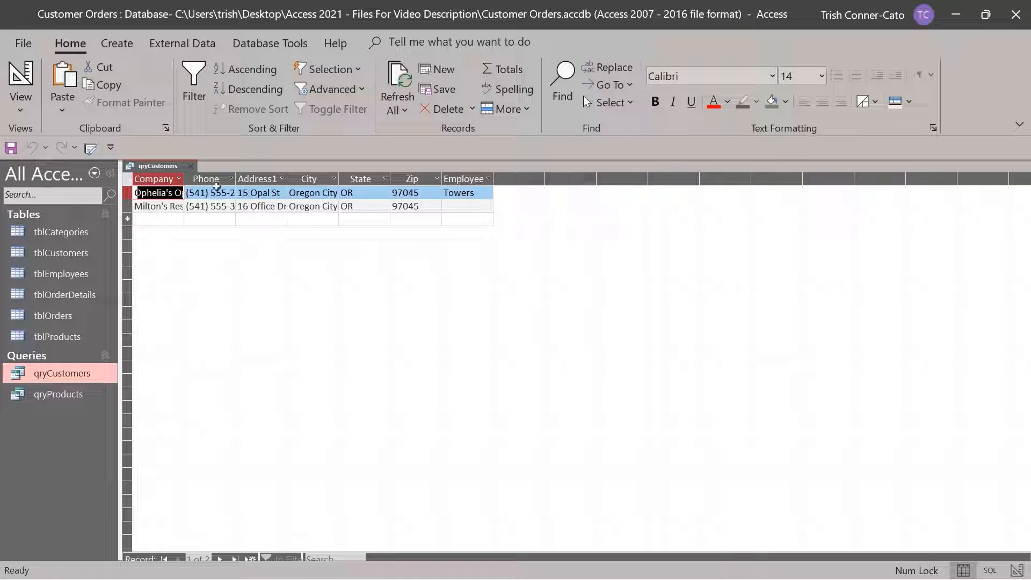
# Switch qryCustomers back to Design view and select the Zip criterion text
pyautogui.rightClick(174, 172)
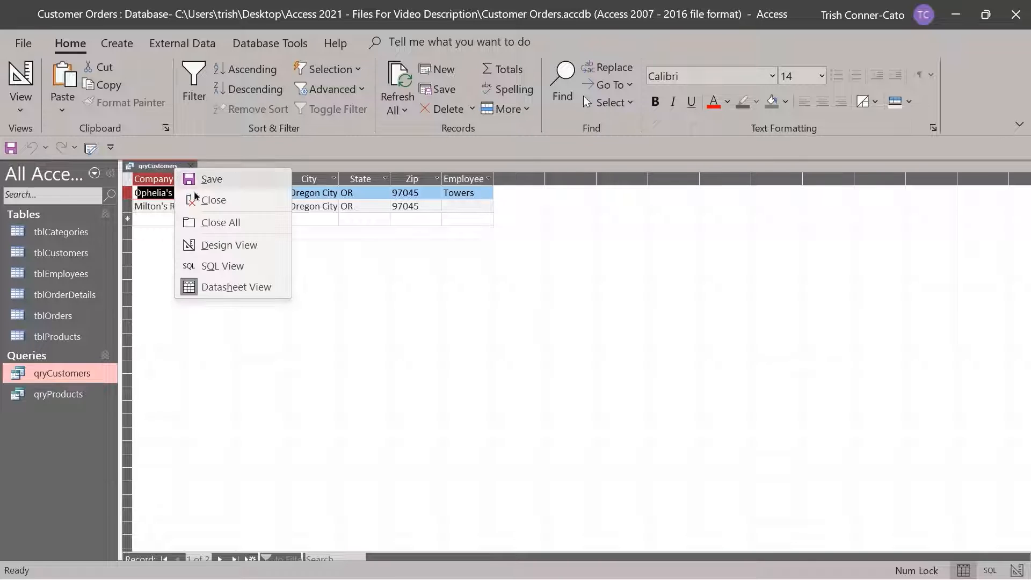
pyautogui.click(217, 248)
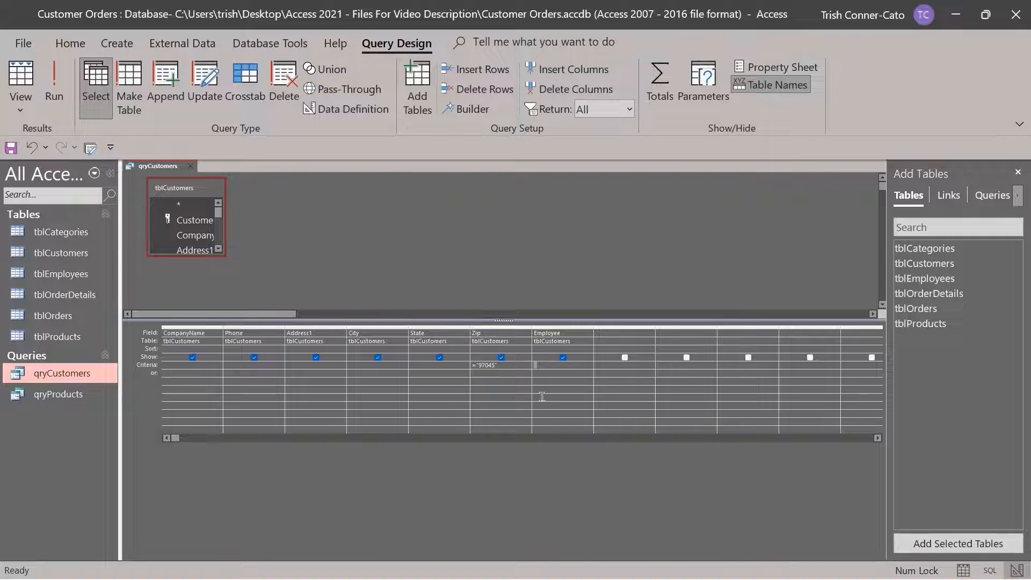
pyautogui.moveTo(503, 367); pyautogui.dragTo(453, 367)
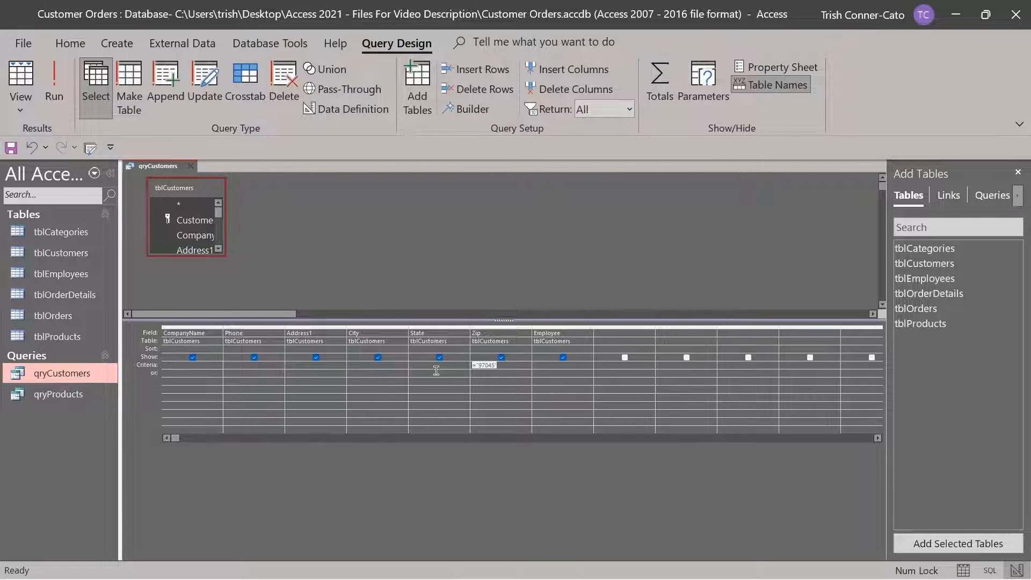
# Clear the Zip criterion and enter I* as the State criterion, giving Like "I*"
pyautogui.press('Delete')
pyautogui.click(427, 363)
pyautogui.write('I')
pyautogui.press('Escape')
pyautogui.write('*')
pyautogui.press('Tab')
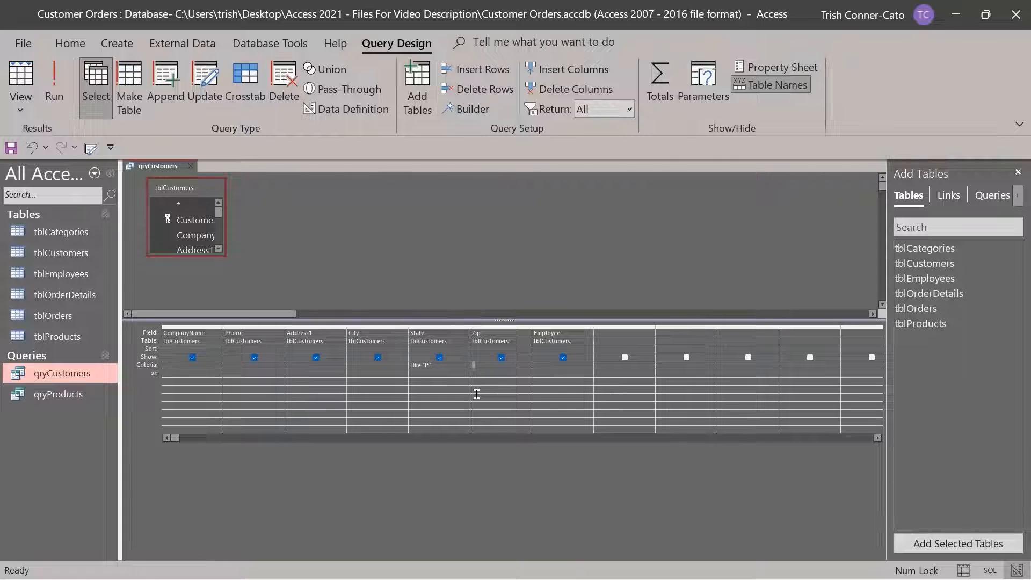
pyautogui.click(60, 95)
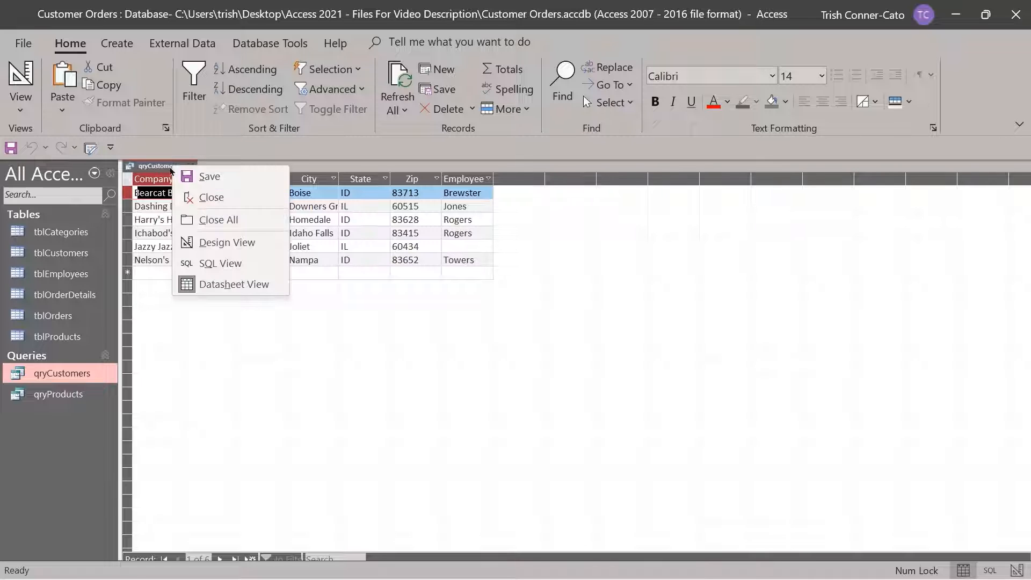
pyautogui.rightClick(173, 166)
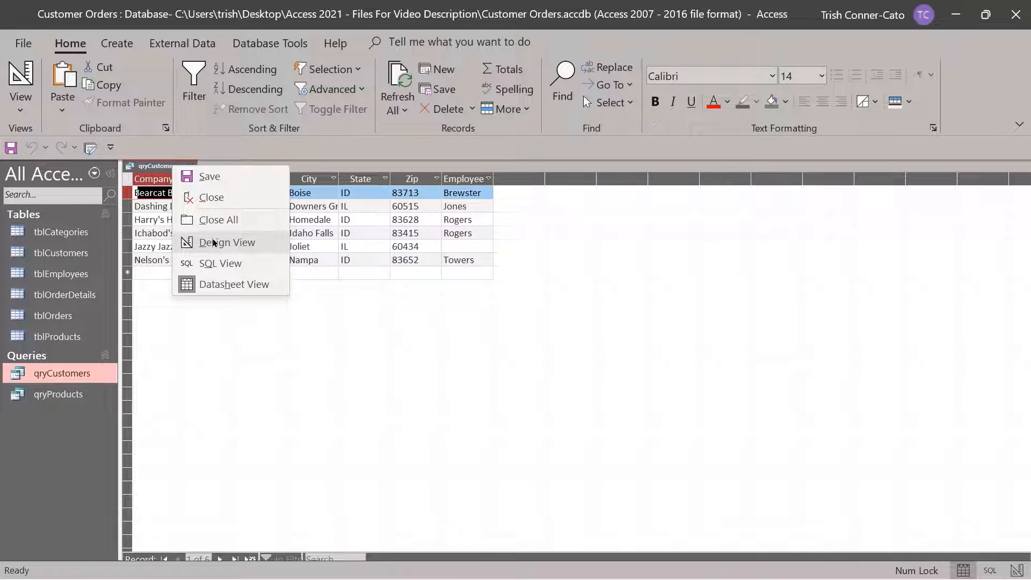
pyautogui.click(214, 243)
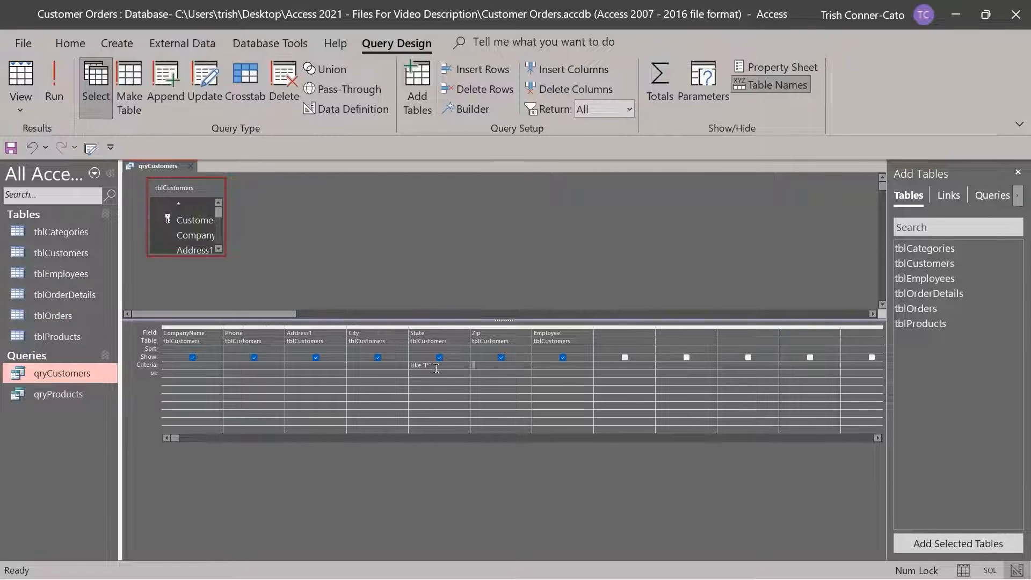
# Delete the Like "I*" State criterion and close qryCustomers
pyautogui.moveTo(436, 369); pyautogui.dragTo(397, 362)
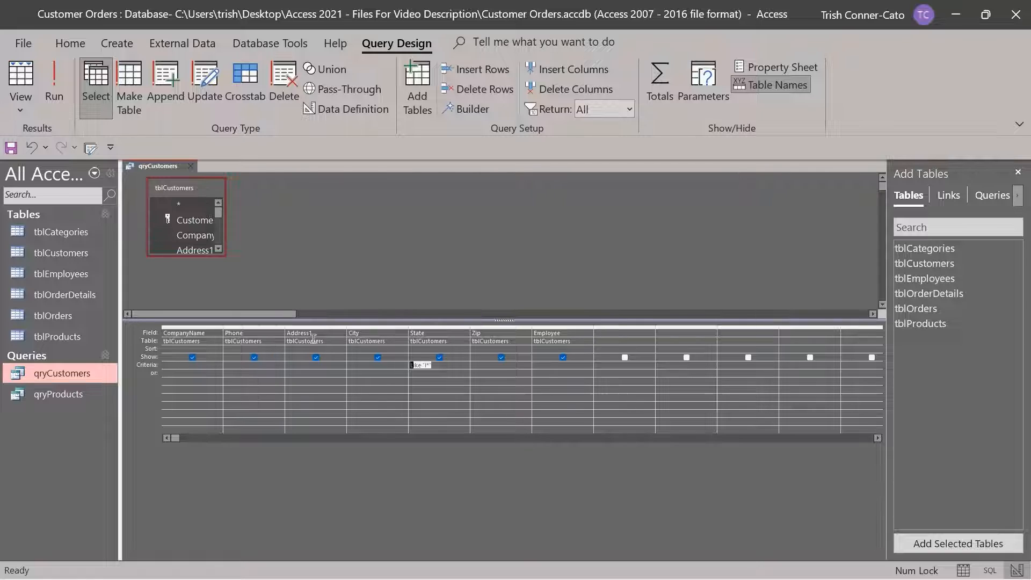
pyautogui.press('Delete')
pyautogui.click(193, 170)
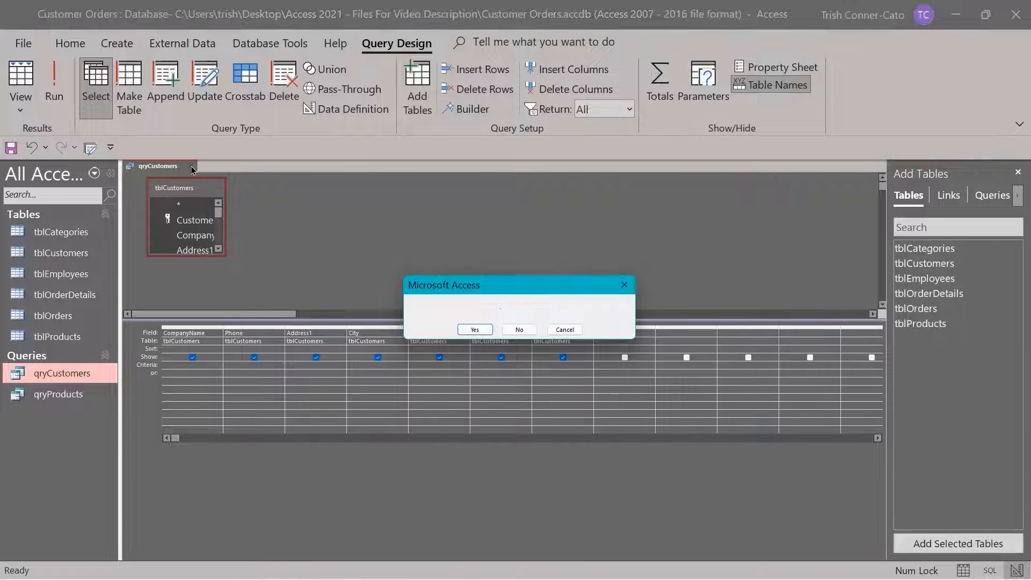
# Save the qryCustomers design changes and copy the qryCustomers query
pyautogui.click(476, 330)
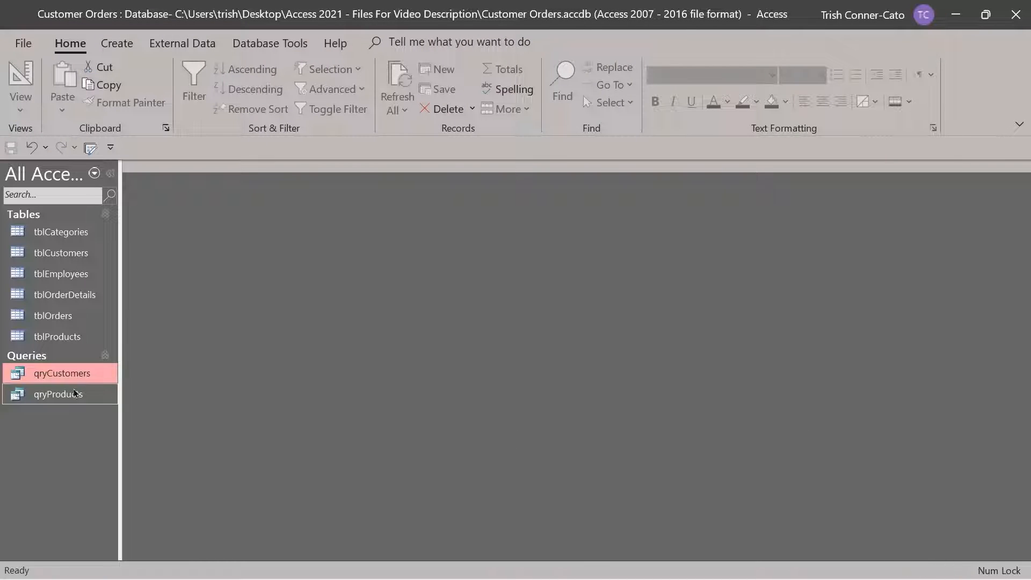
pyautogui.rightClick(69, 375)
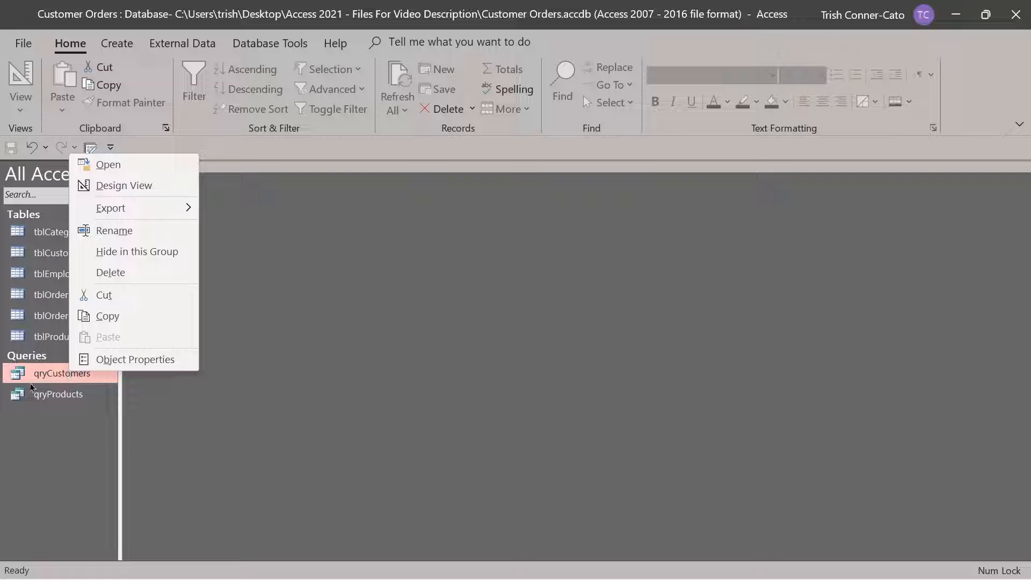
pyautogui.click(107, 317)
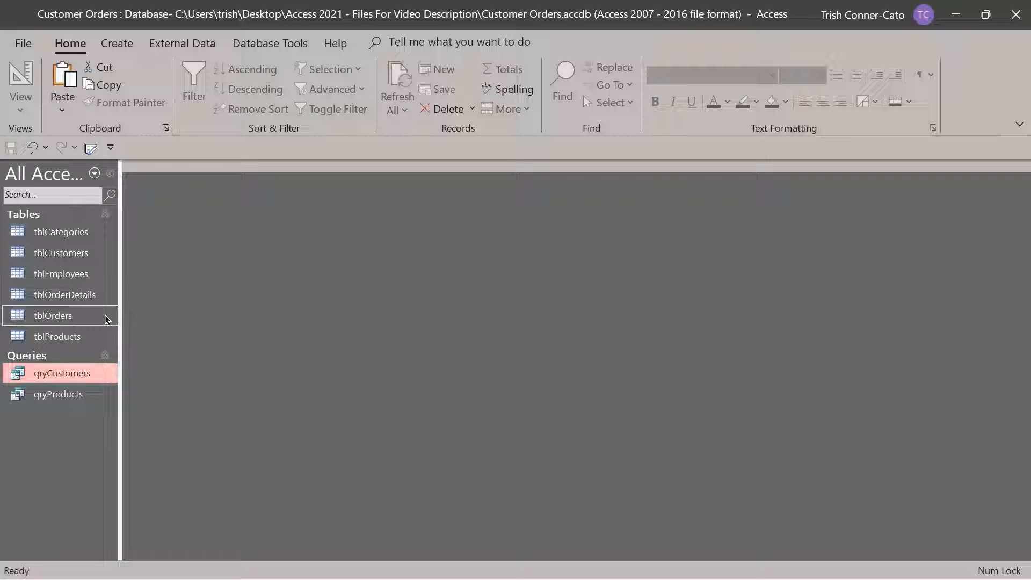
# Start pasting a duplicate of qryCustomers, then cancel the Paste As dialog
pyautogui.rightClick(72, 415)
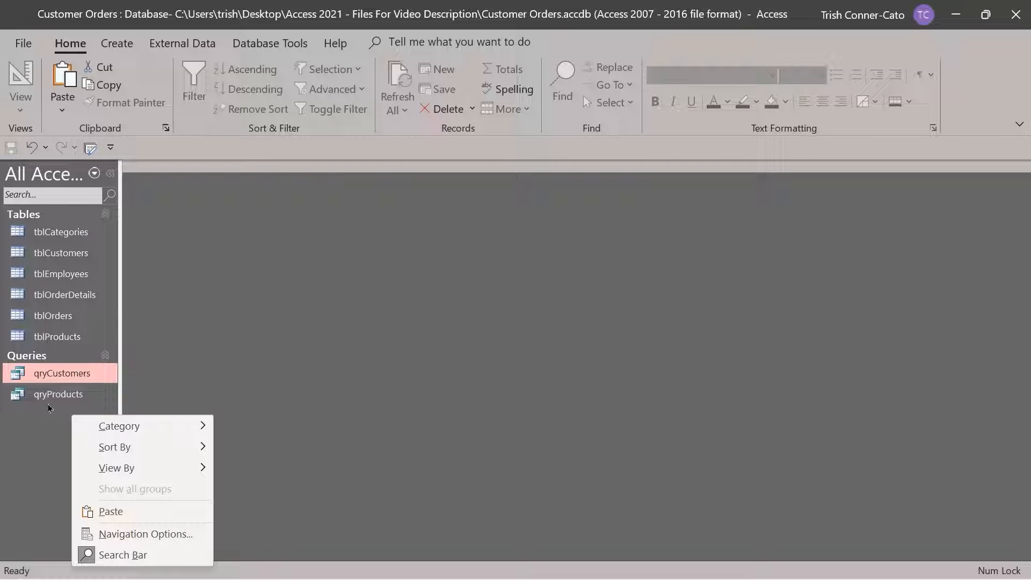
pyautogui.rightClick(48, 421)
pyautogui.rightClick(47, 421)
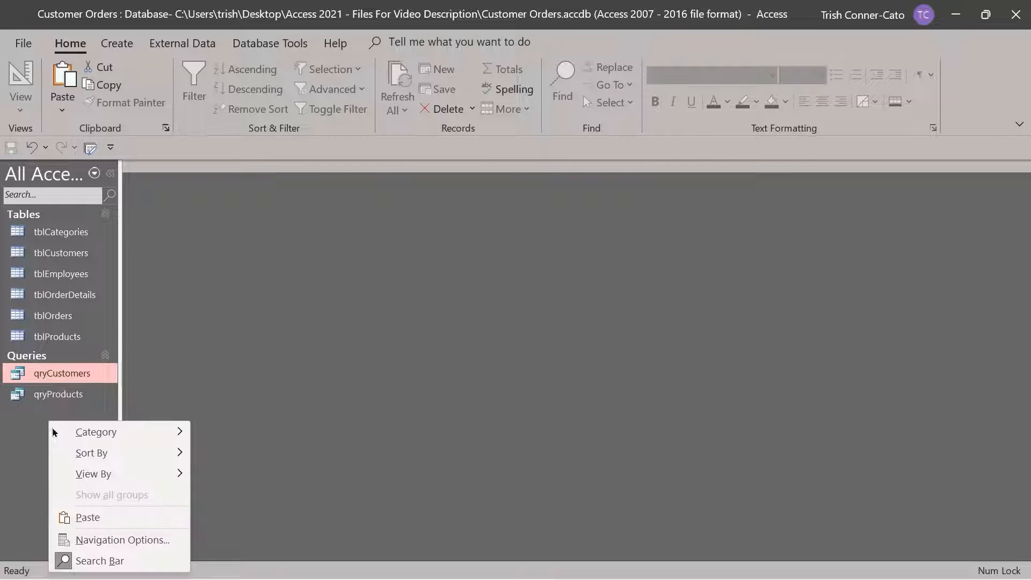
pyautogui.click(94, 516)
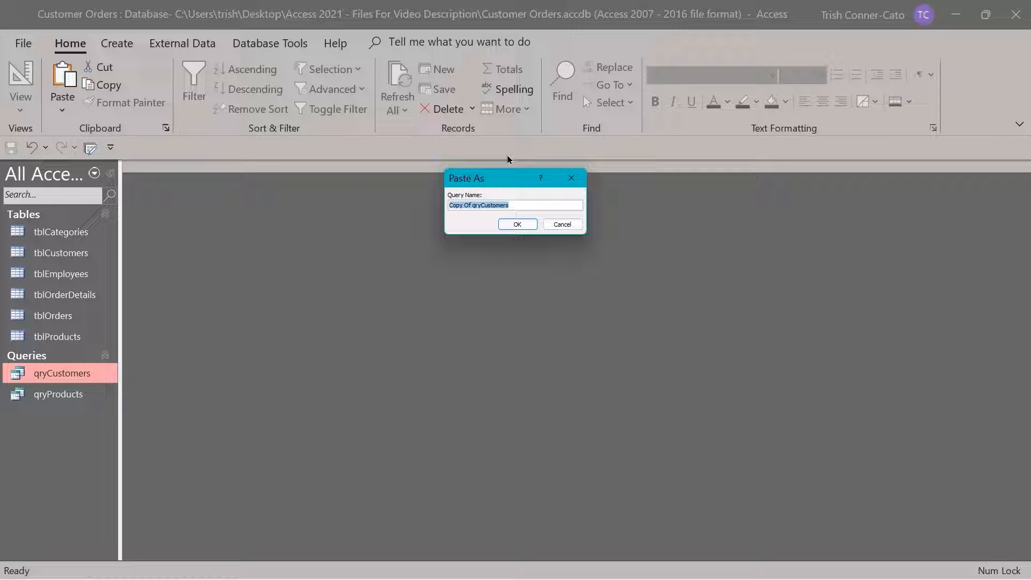
pyautogui.click(569, 226)
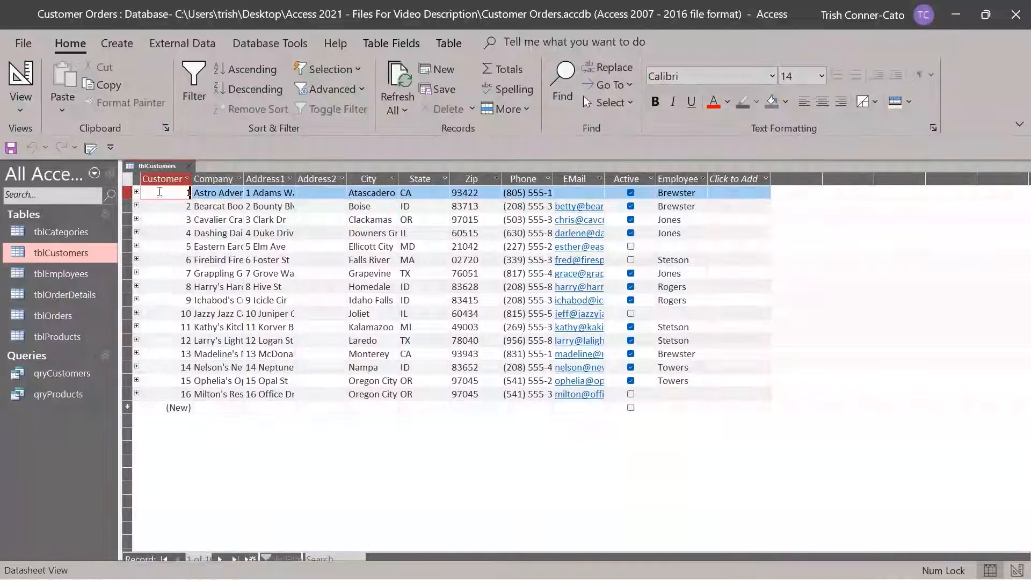
# Expand customer 1's related orders and order 1's line items, then collapse both again
pyautogui.click(137, 192)
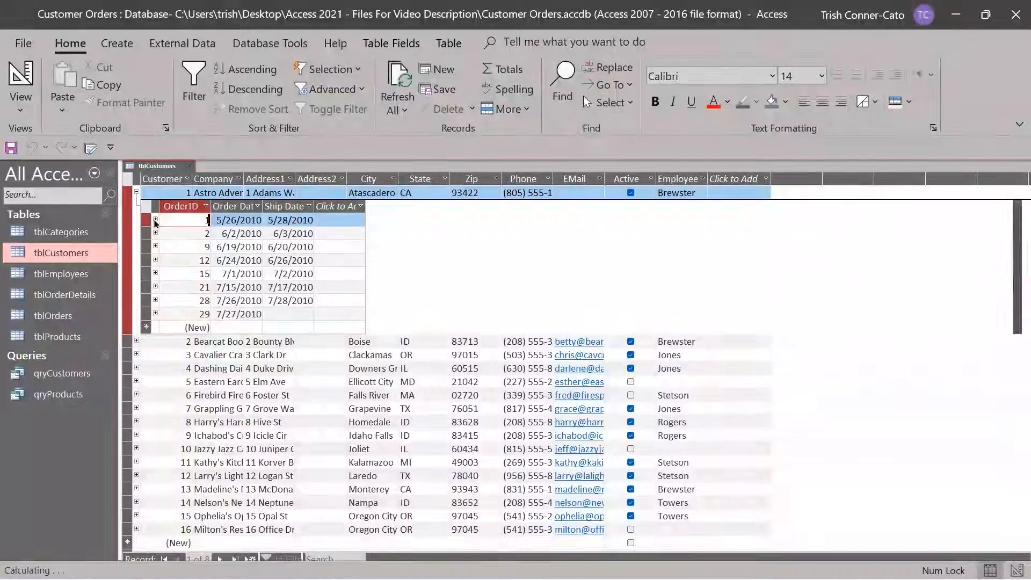
pyautogui.click(155, 220)
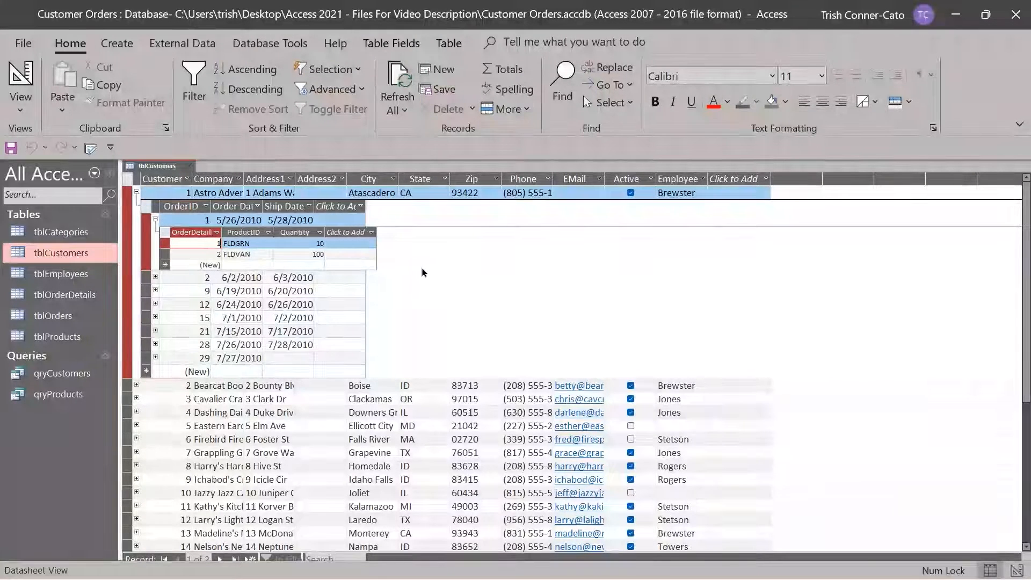
pyautogui.click(156, 221)
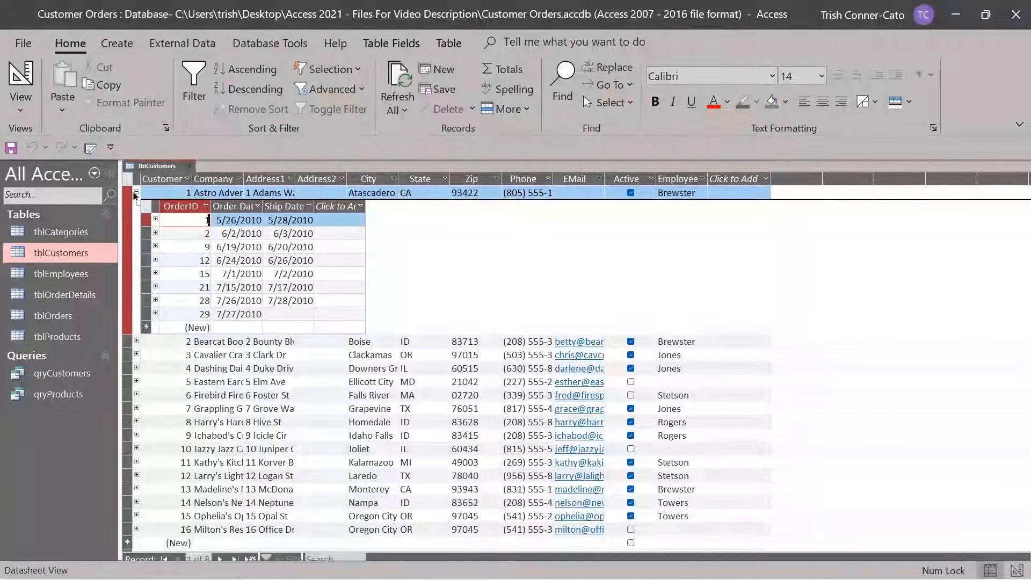
pyautogui.click(137, 193)
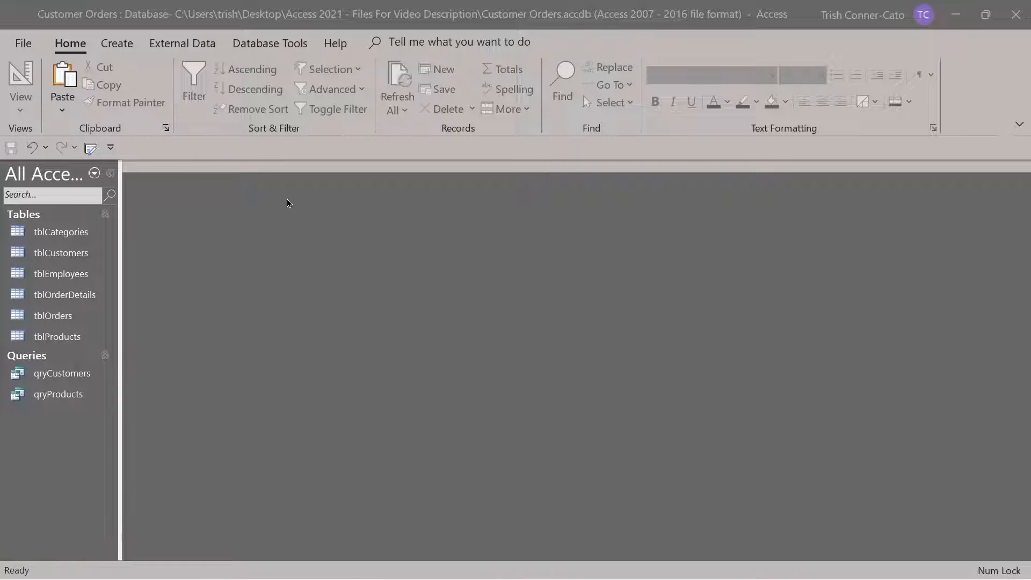
# Launch the Form Wizard from the Create tab's Forms group
pyautogui.click(117, 44)
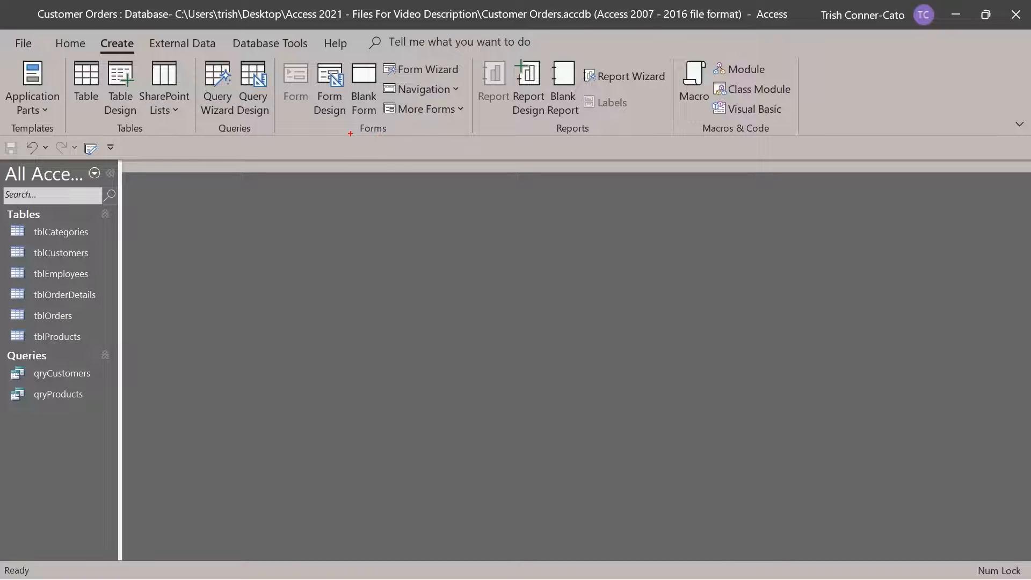
pyautogui.moveTo(350, 133); pyautogui.dragTo(350, 231)
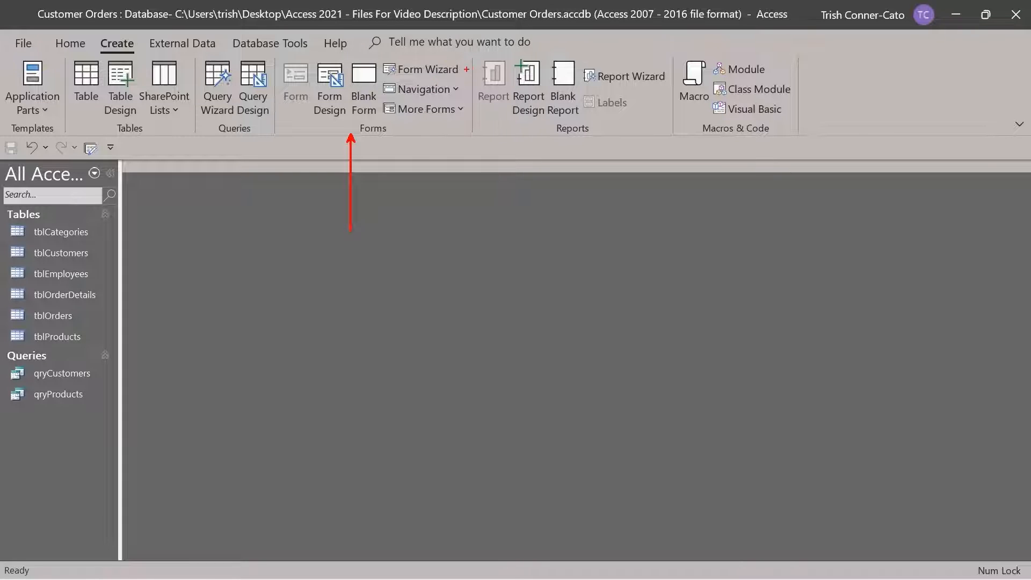
pyautogui.moveTo(466, 68); pyautogui.dragTo(554, 69)
pyautogui.press('Escape')
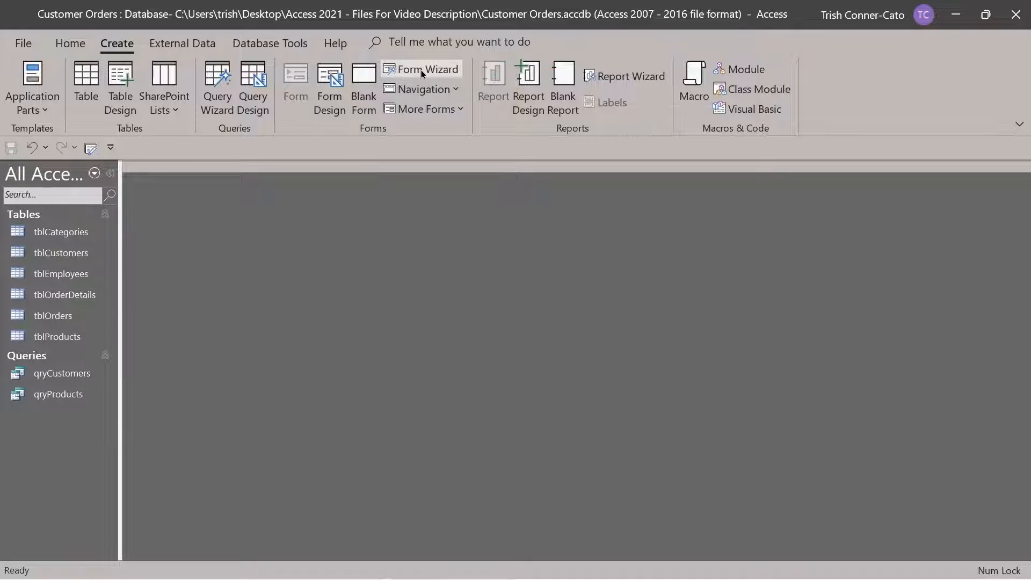
pyautogui.click(422, 73)
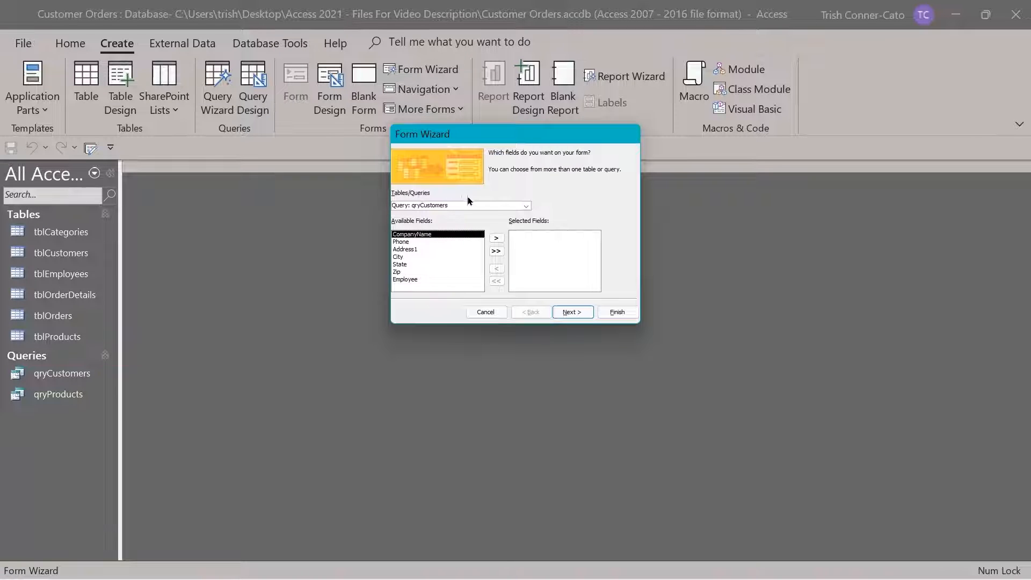
# Choose Table: tblCustomers as the source, add all fields, then remove CustomerID
pyautogui.click(526, 206)
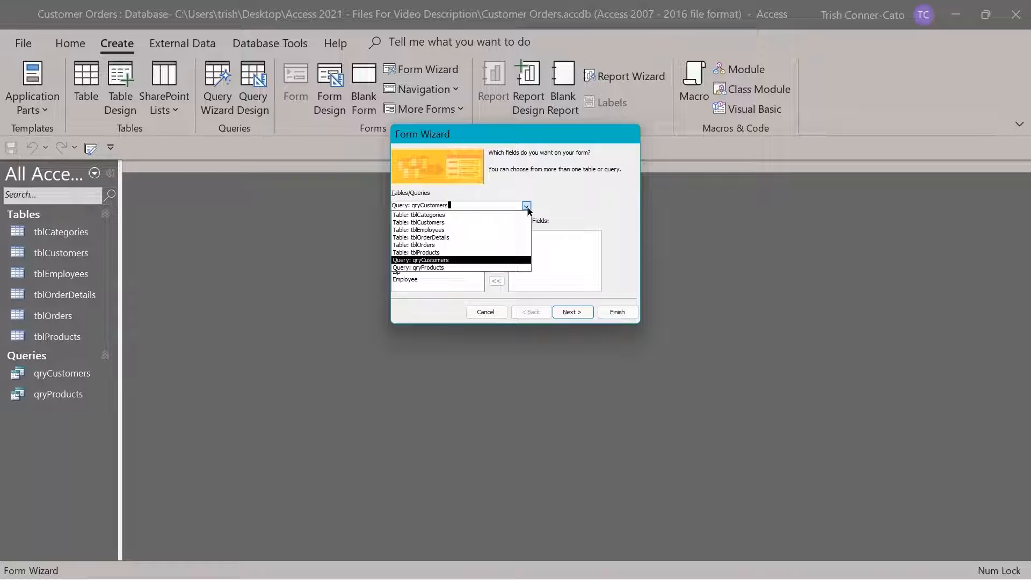
pyautogui.click(444, 223)
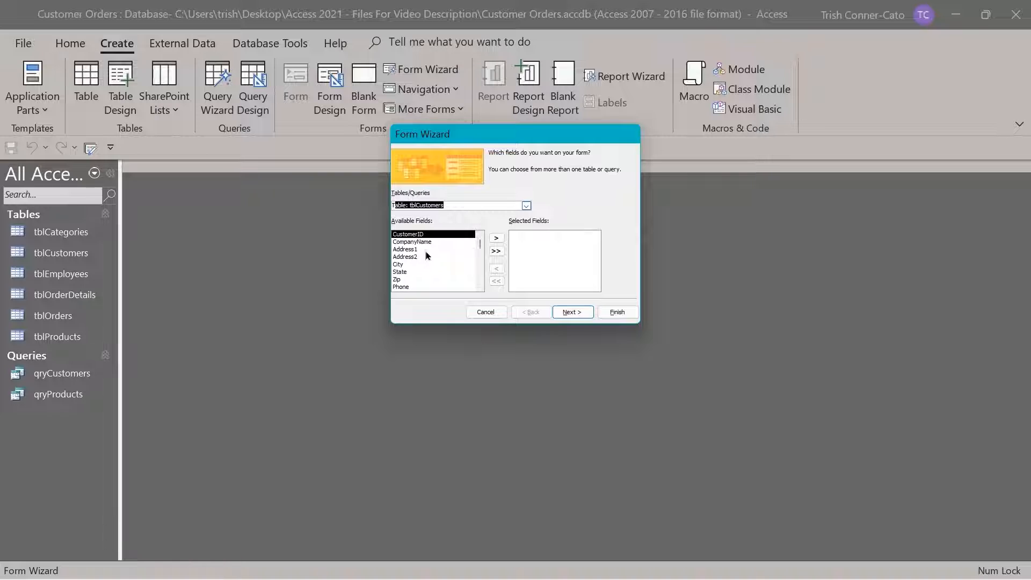
pyautogui.click(496, 252)
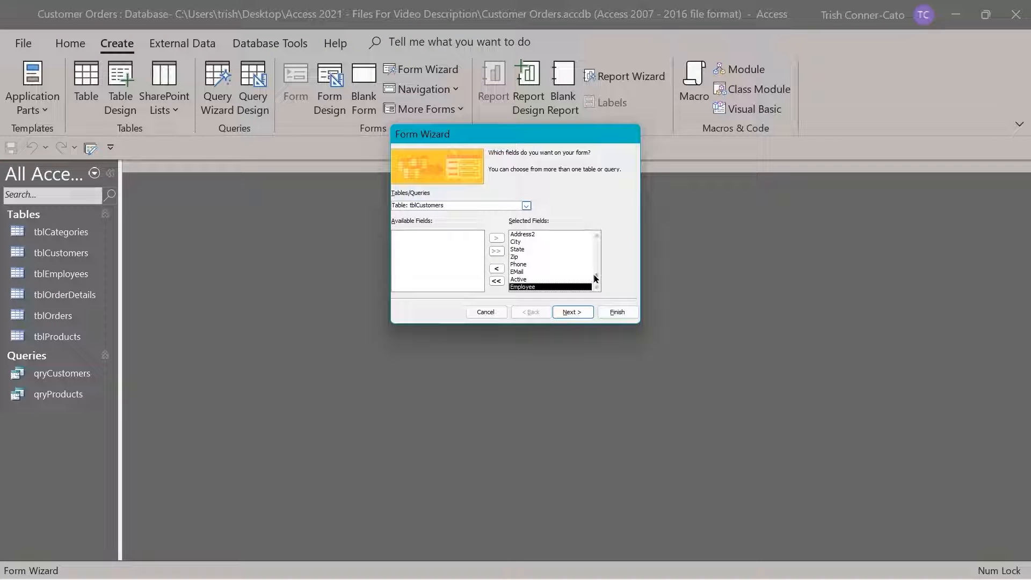
pyautogui.moveTo(597, 279); pyautogui.dragTo(603, 234)
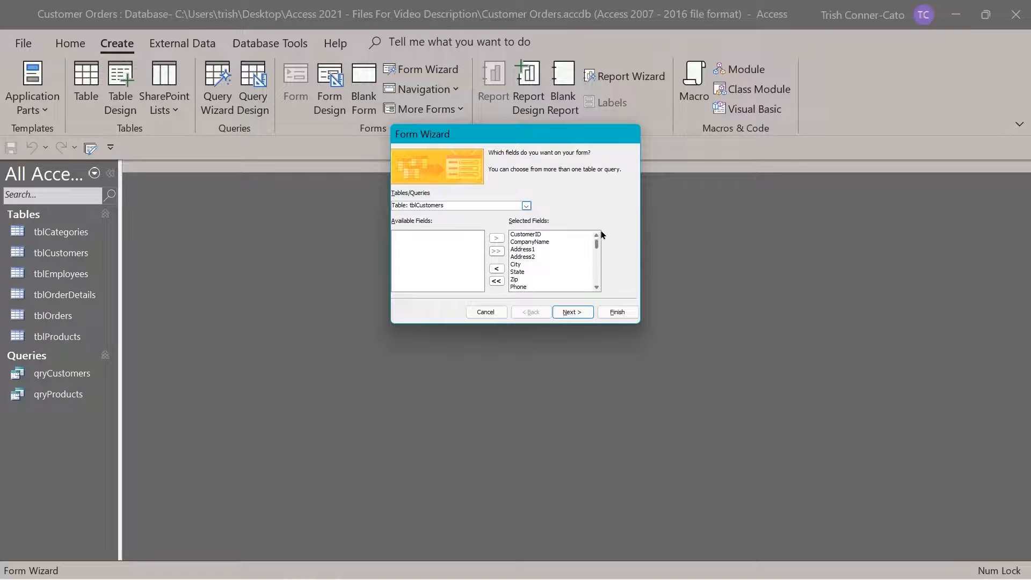
pyautogui.click(532, 235)
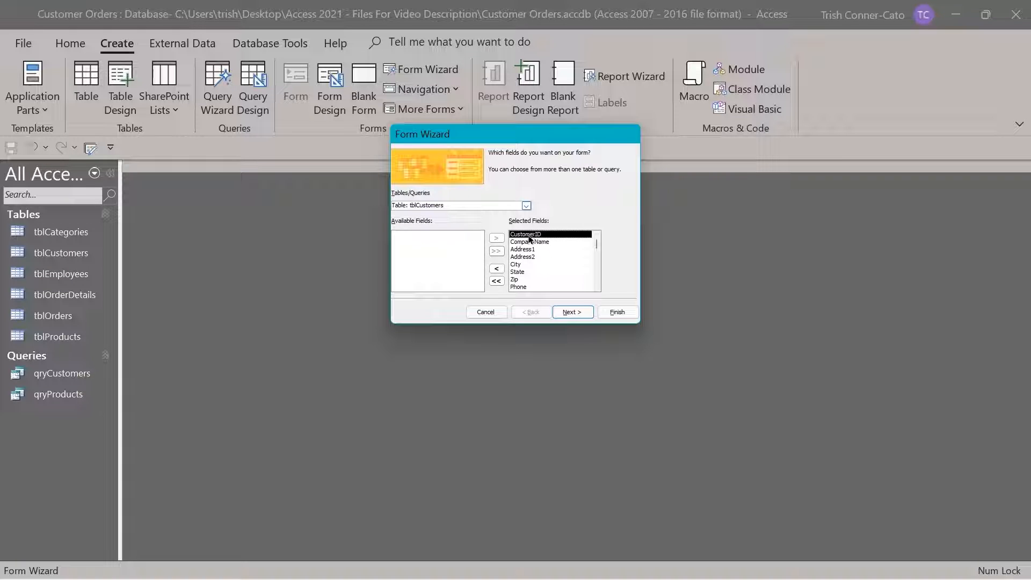
pyautogui.click(498, 269)
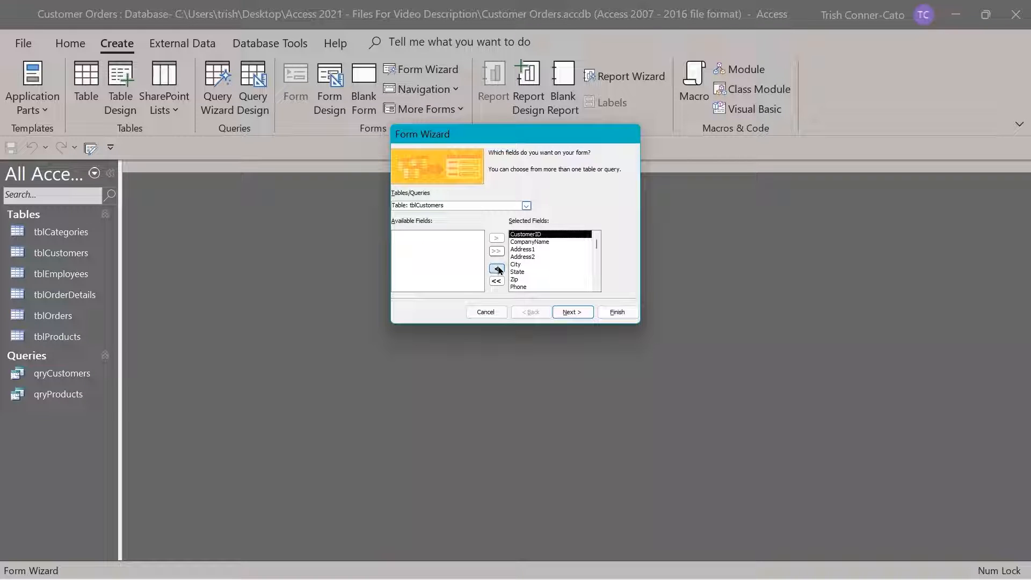
# Preview Tabular, Datasheet and Justified layouts, settle on Columnar, and advance to the title step
pyautogui.click(569, 311)
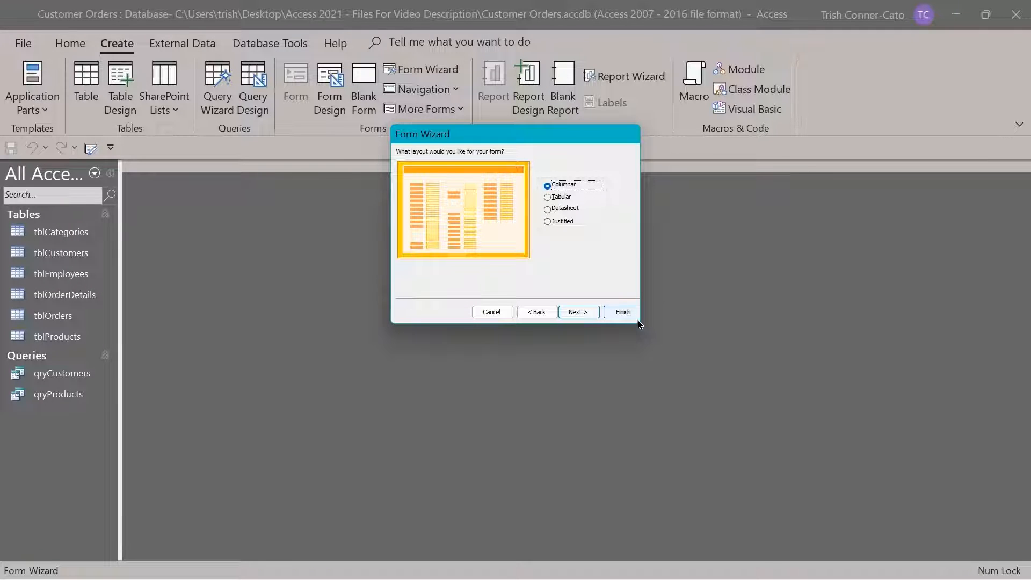
pyautogui.click(553, 199)
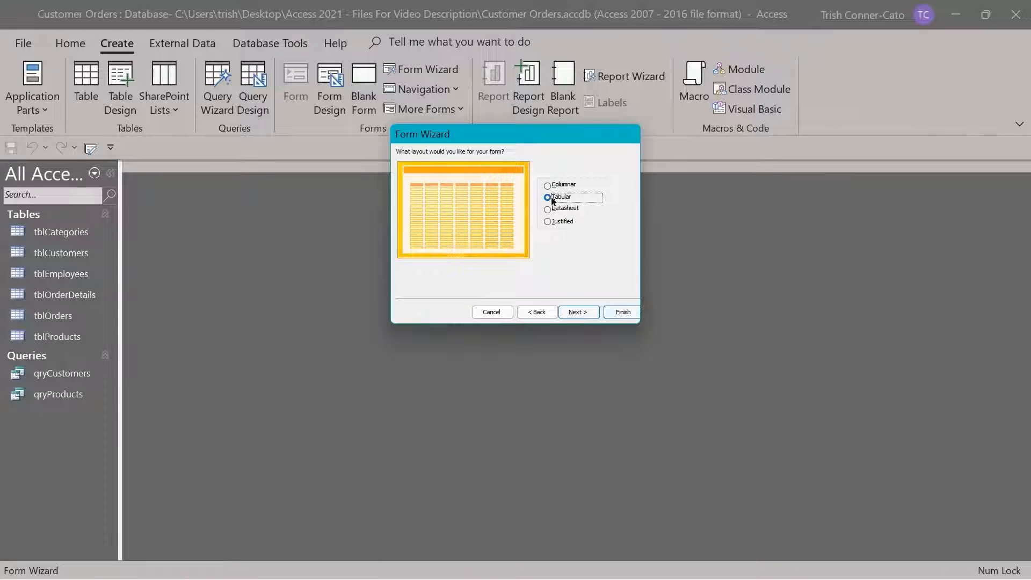
pyautogui.click(565, 211)
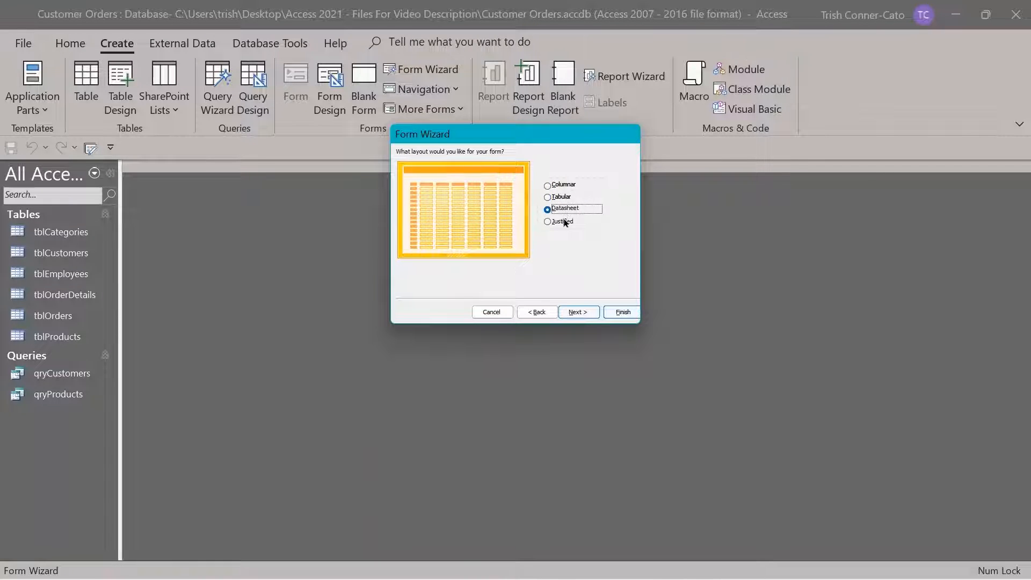
pyautogui.click(562, 222)
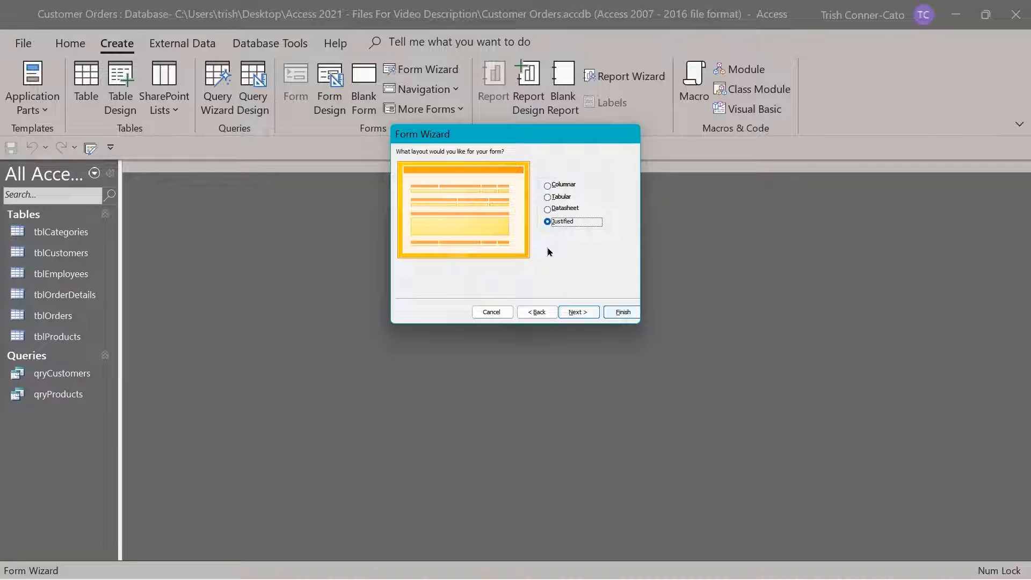
pyautogui.click(549, 187)
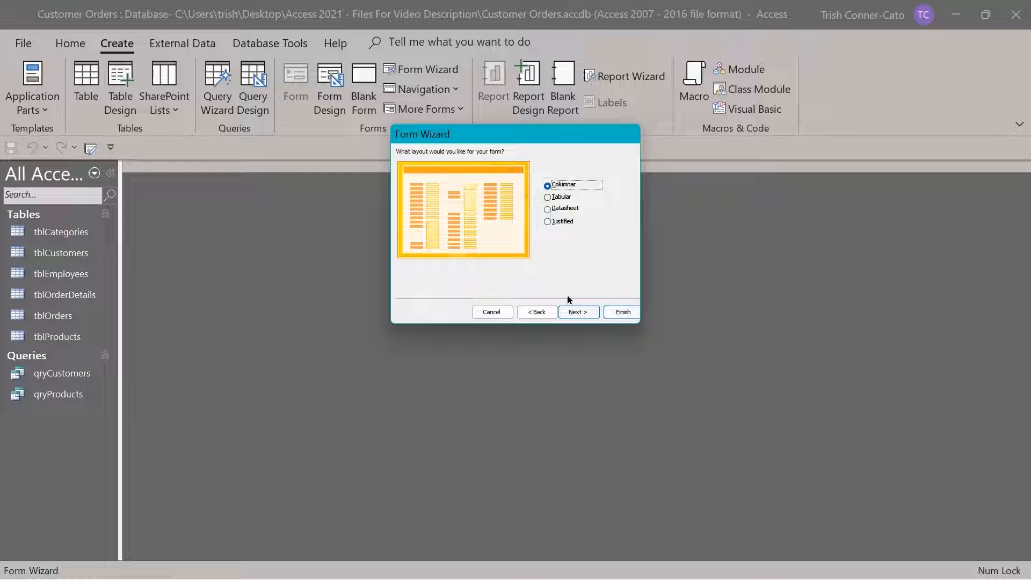
pyautogui.click(578, 312)
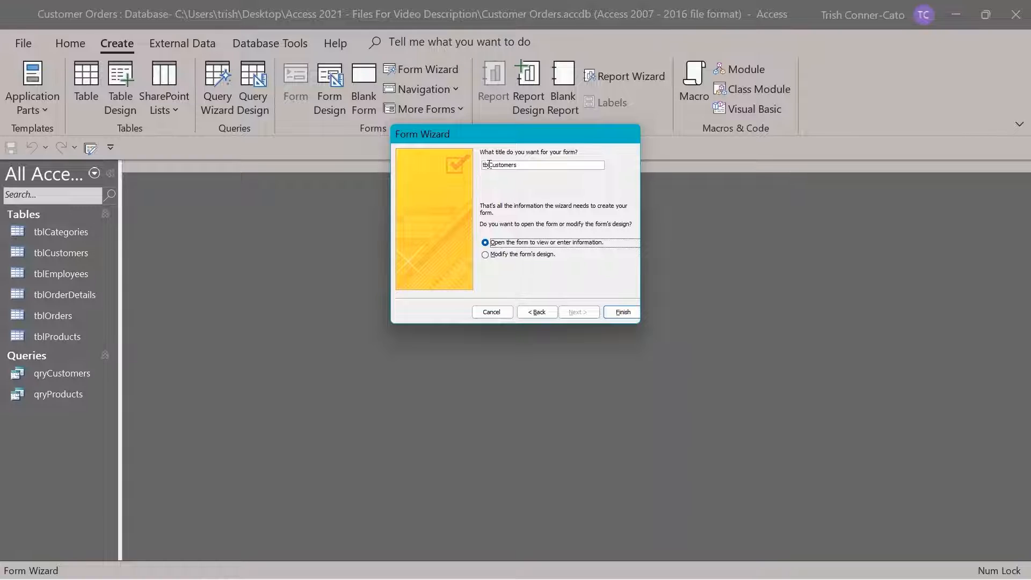
# Replace the tbl prefix in the form title with frm, giving frmlCustomers
pyautogui.moveTo(490, 165); pyautogui.dragTo(479, 167)
pyautogui.doubleClick(484, 165)
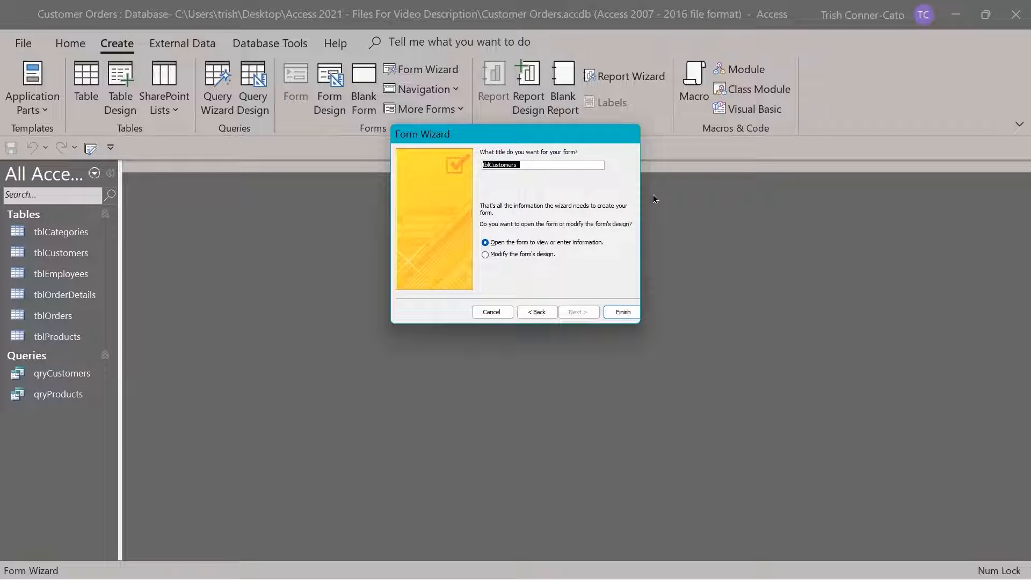
pyautogui.press('Right')
pyautogui.press('Delete')
pyautogui.press('Delete')
pyautogui.write('frm')
pyautogui.press('Delete')
# Finish the wizard so frmlCustomers opens in Form view showing the first customer
pyautogui.click(623, 313)
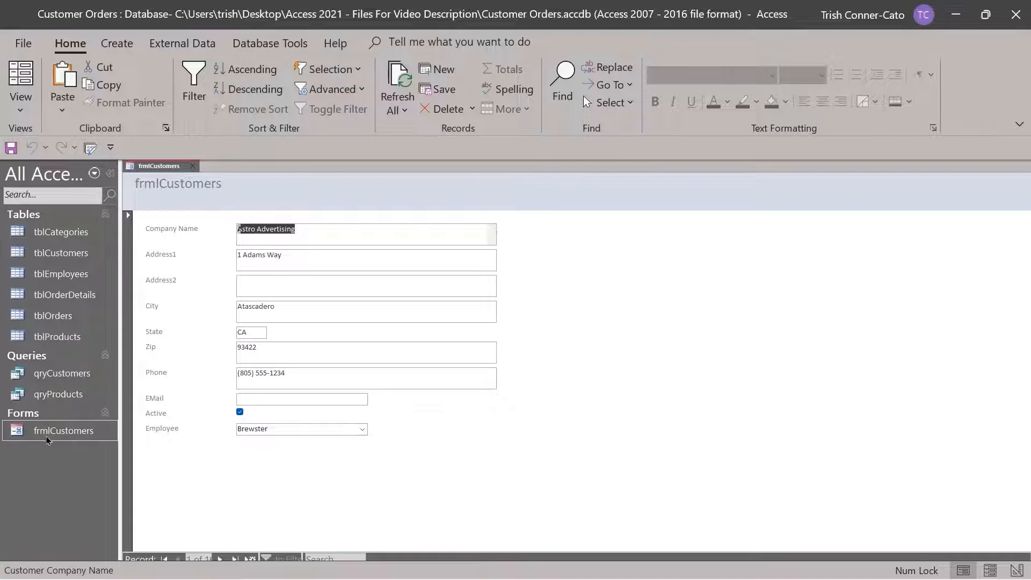
pyautogui.rightClick(166, 168)
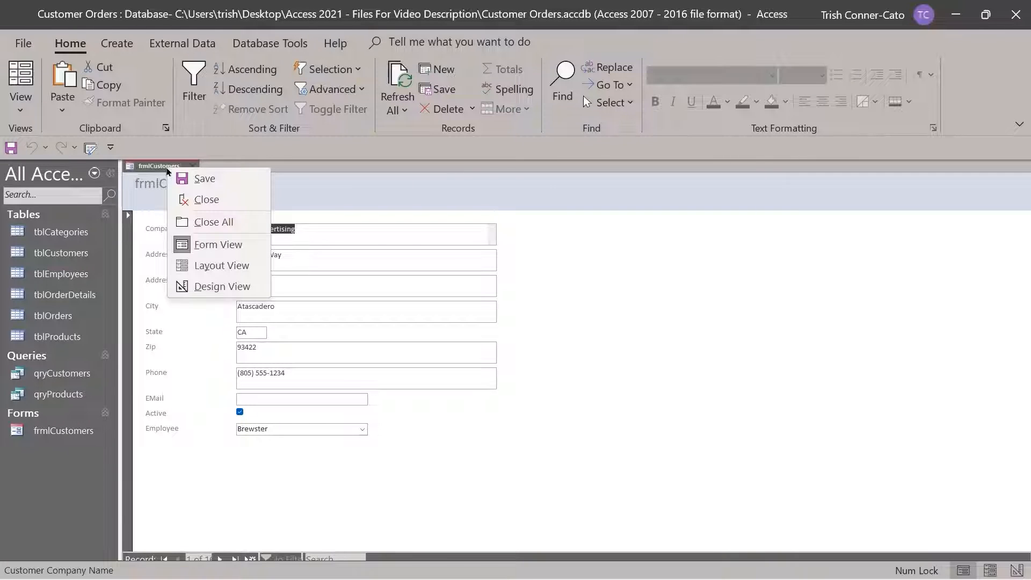
# In Layout view, retitle the header 'Customer Information Form' and widen it onto one line
pyautogui.click(220, 264)
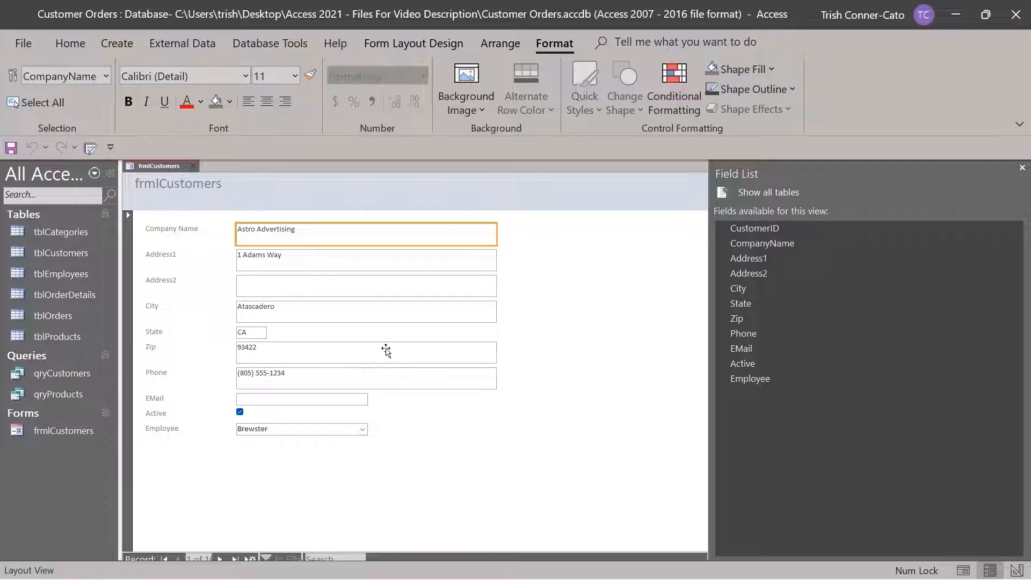
pyautogui.click(156, 186)
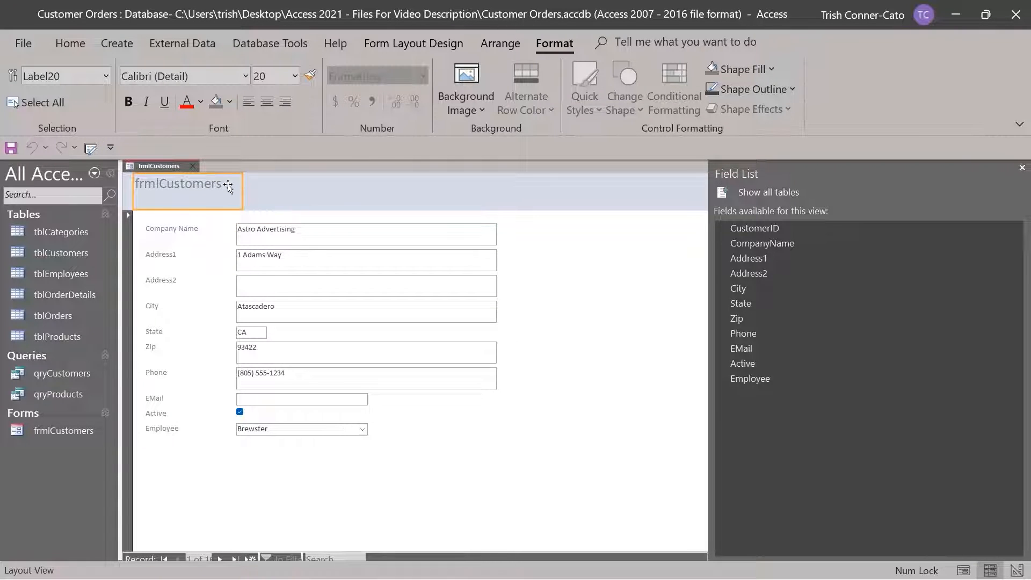
pyautogui.click(227, 185)
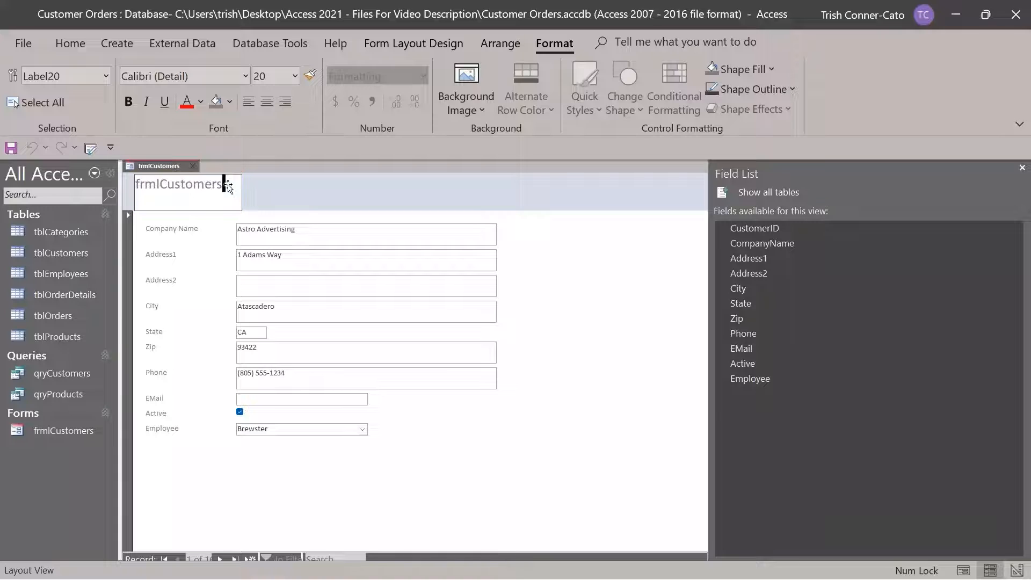
pyautogui.click(158, 184)
pyautogui.moveTo(153, 183); pyautogui.dragTo(121, 184)
pyautogui.press('Delete')
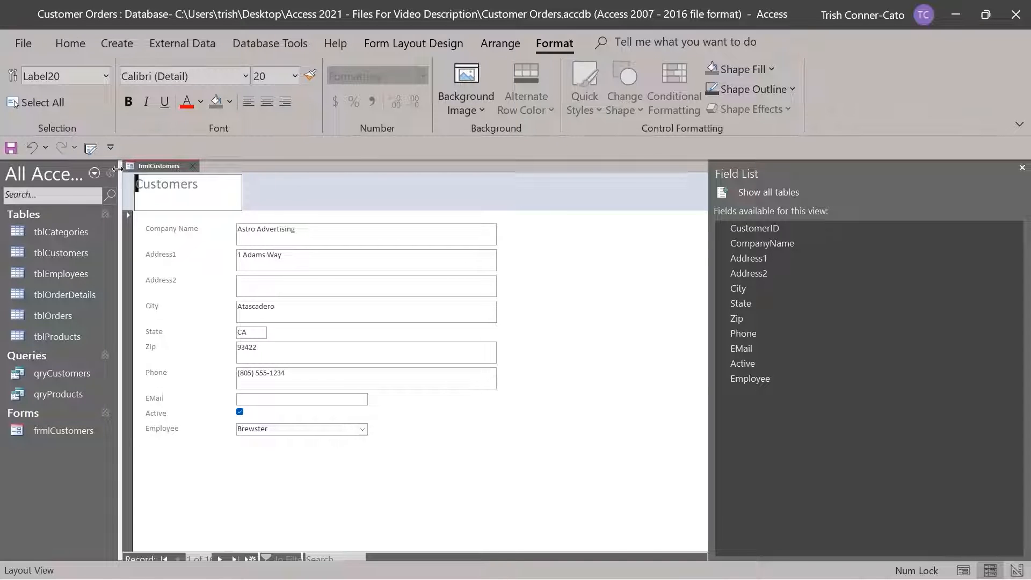
pyautogui.click(203, 183)
pyautogui.press('BackSpace')
pyautogui.write('Information Form')
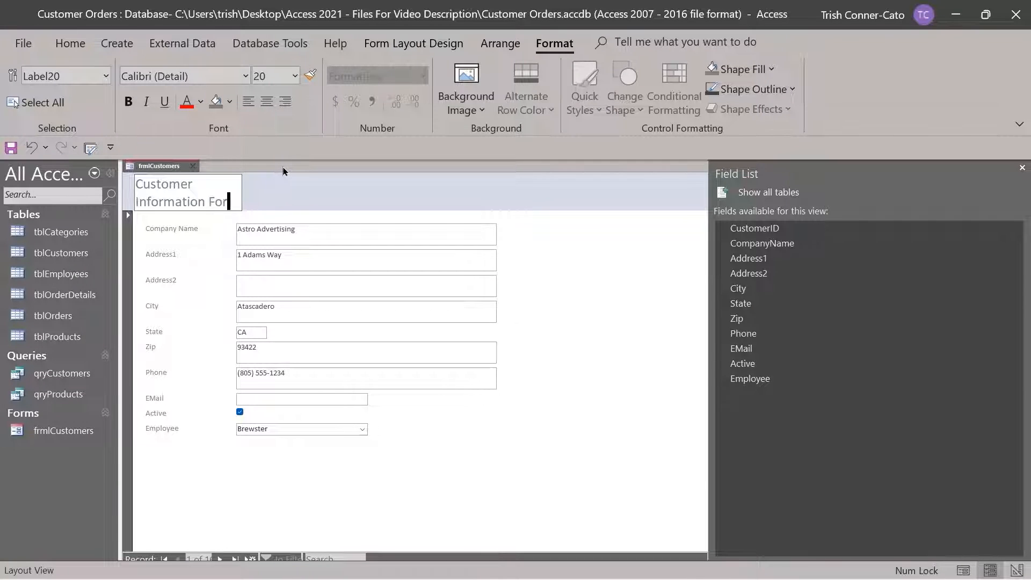
pyautogui.click(283, 185)
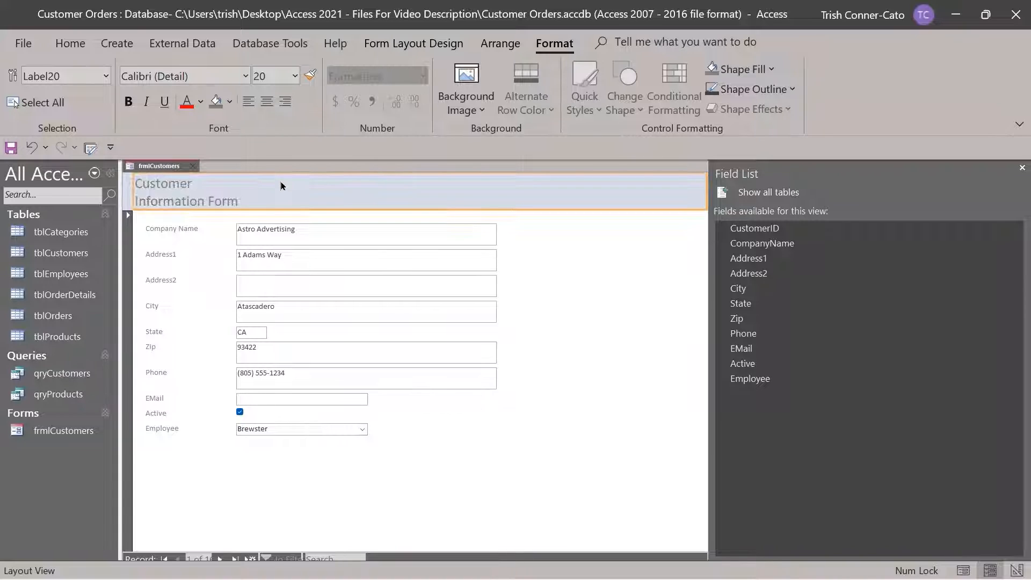
pyautogui.click(197, 203)
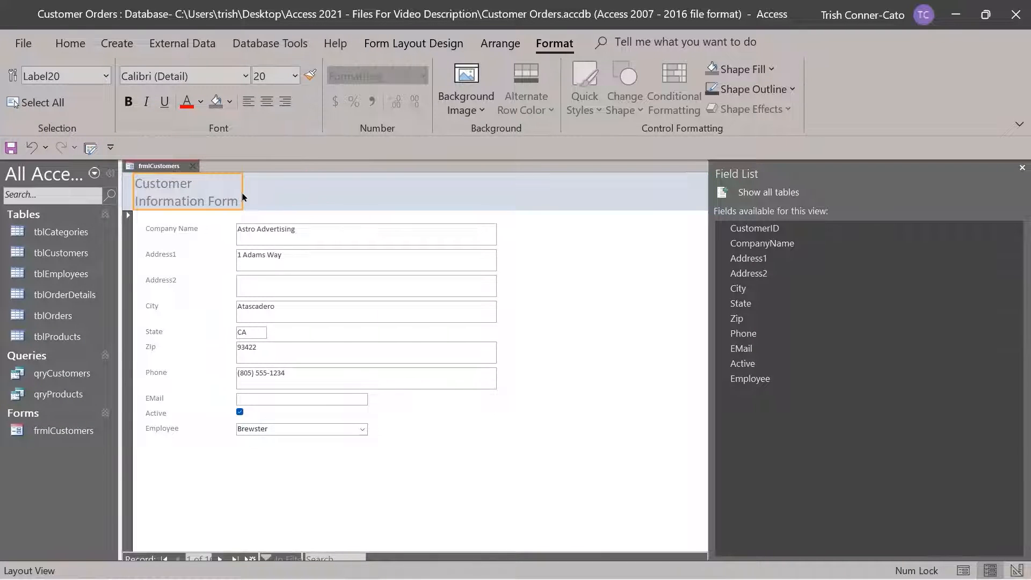
pyautogui.moveTo(243, 197); pyautogui.dragTo(304, 194)
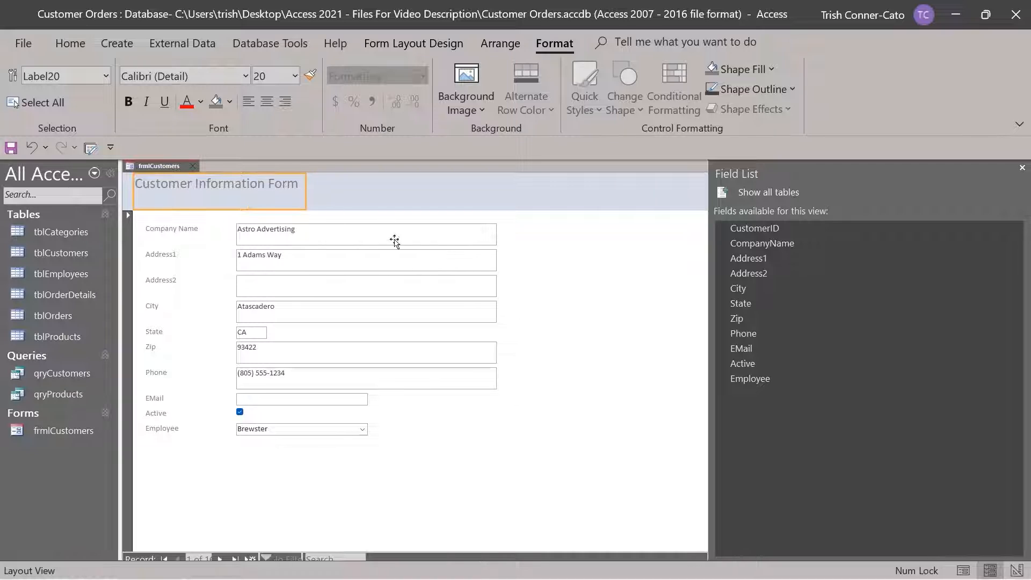
# Switch the customer form to Form view, then close it, saving the design changes
pyautogui.rightClick(173, 166)
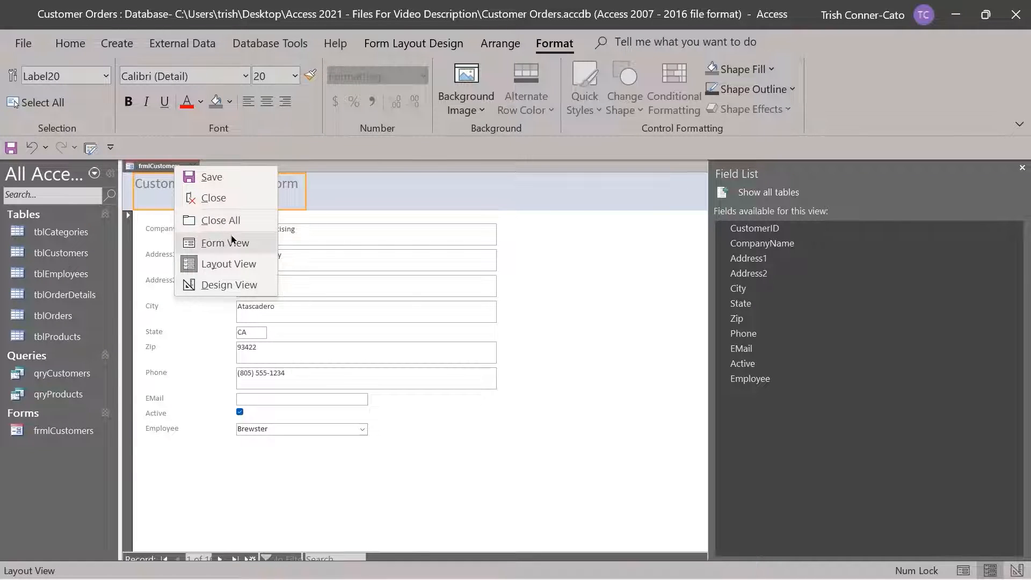
pyautogui.click(220, 243)
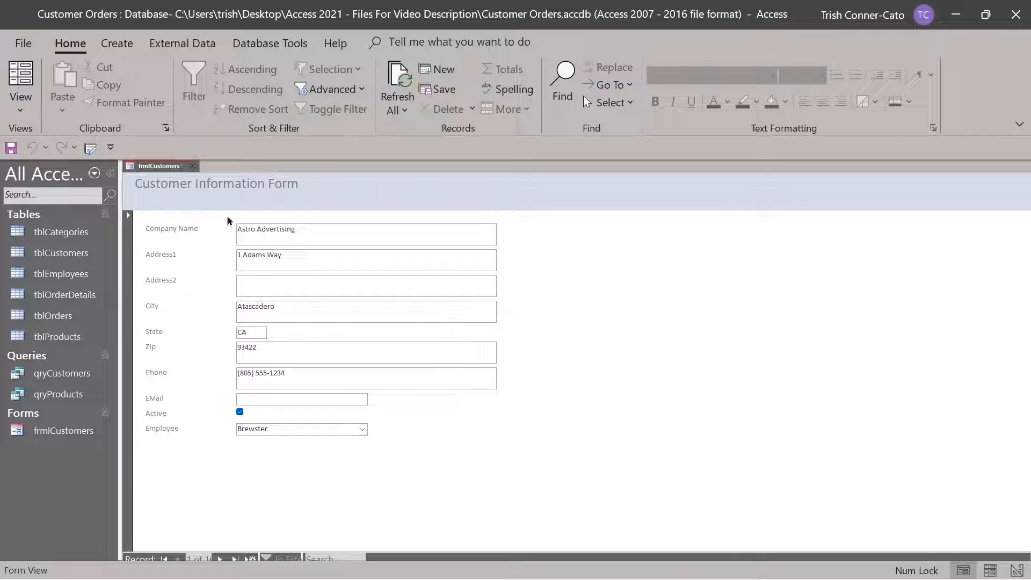
pyautogui.click(194, 167)
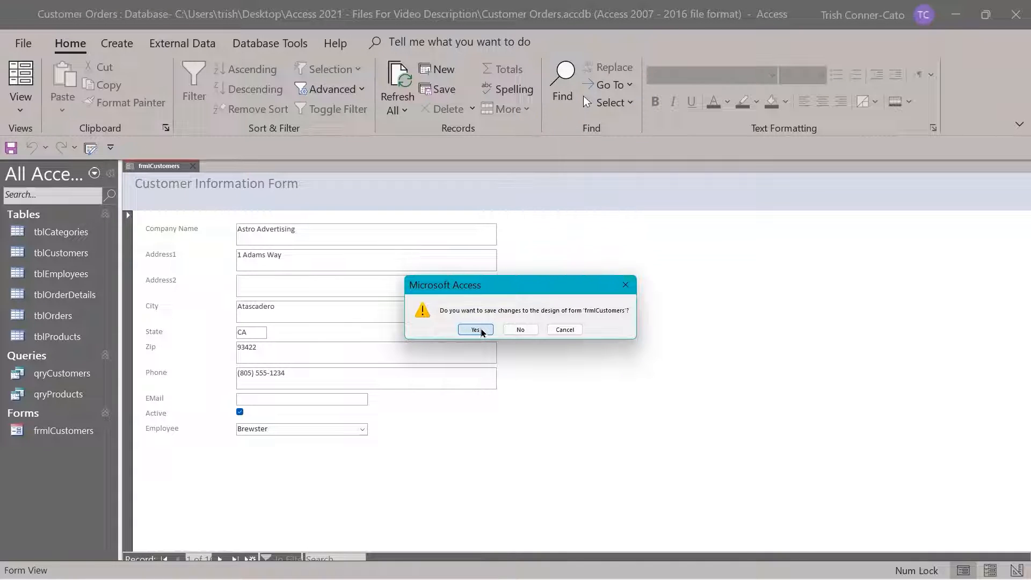
pyautogui.click(475, 329)
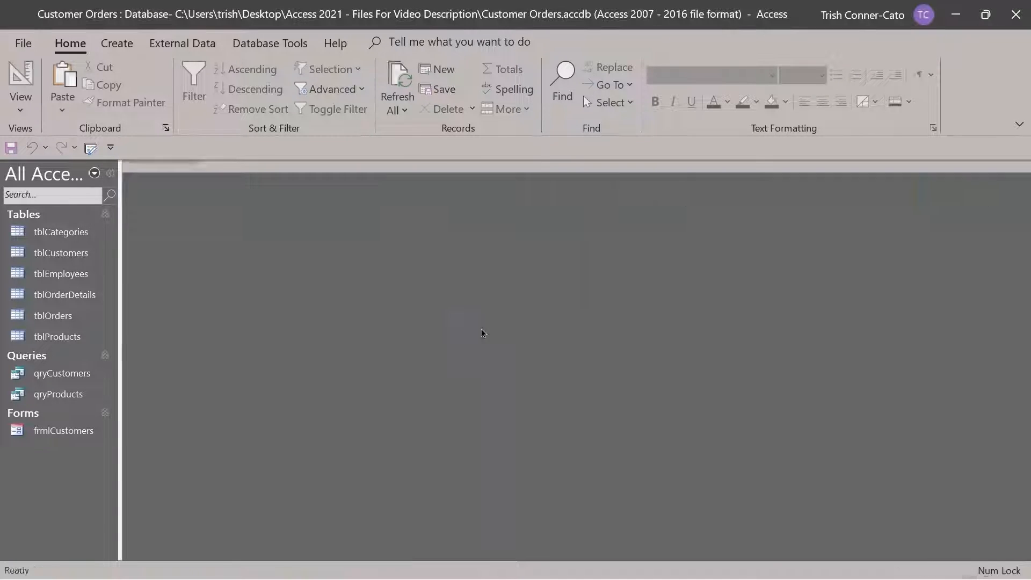
# Rename the frmlCustomers form to frmCustomers in the Navigation Pane
pyautogui.rightClick(52, 435)
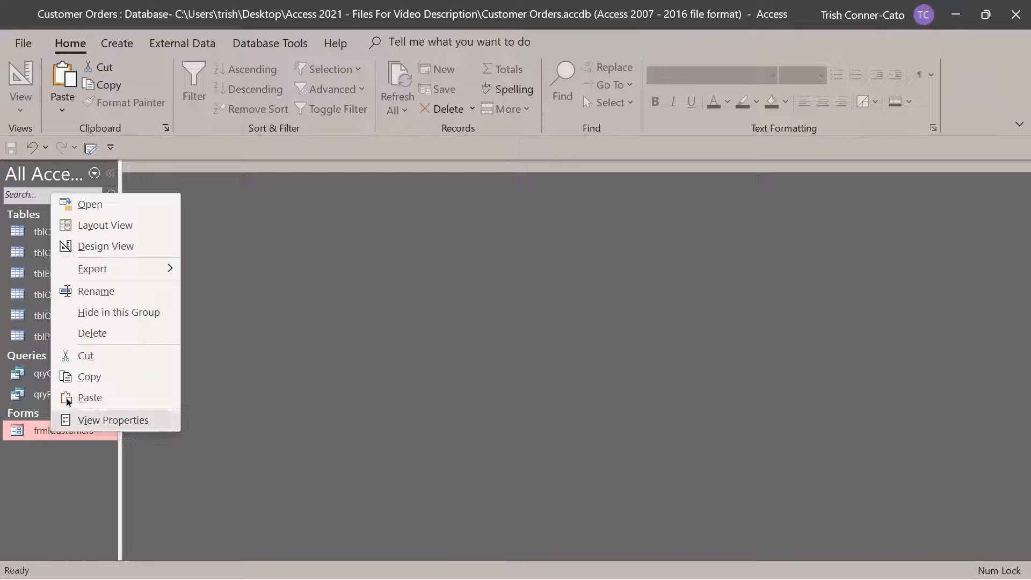
pyautogui.click(108, 291)
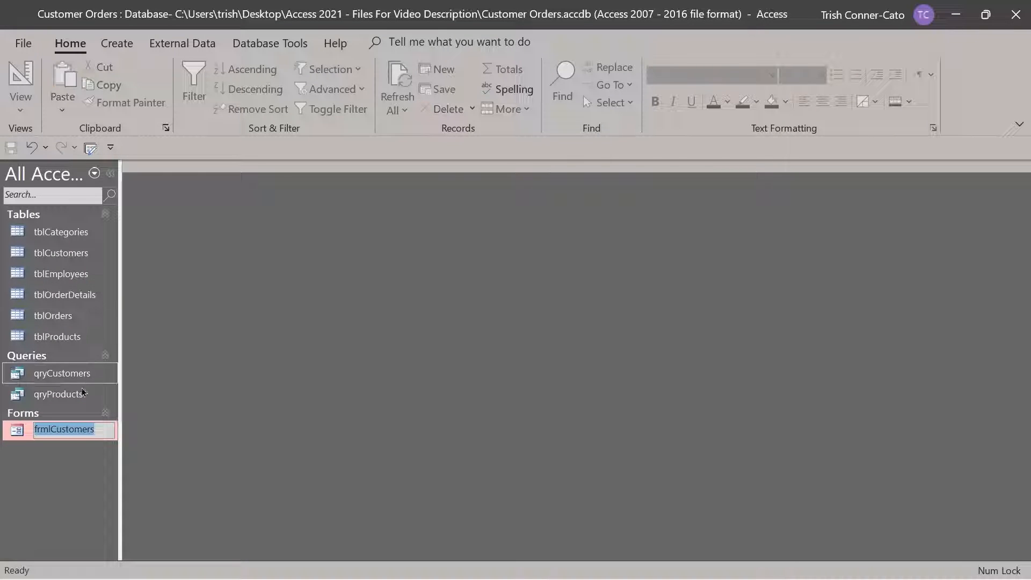
pyautogui.click(51, 430)
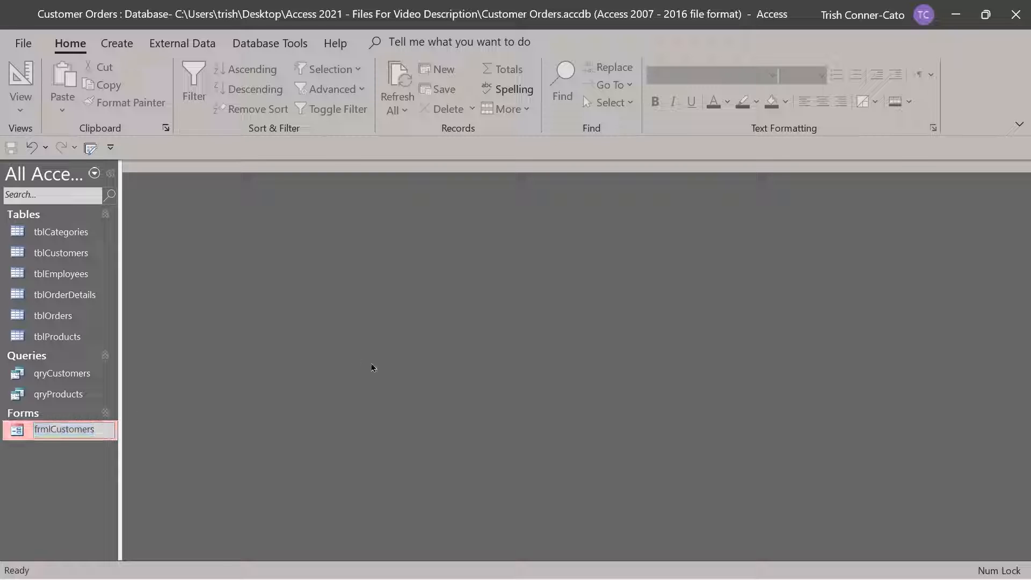
pyautogui.press('BackSpace')
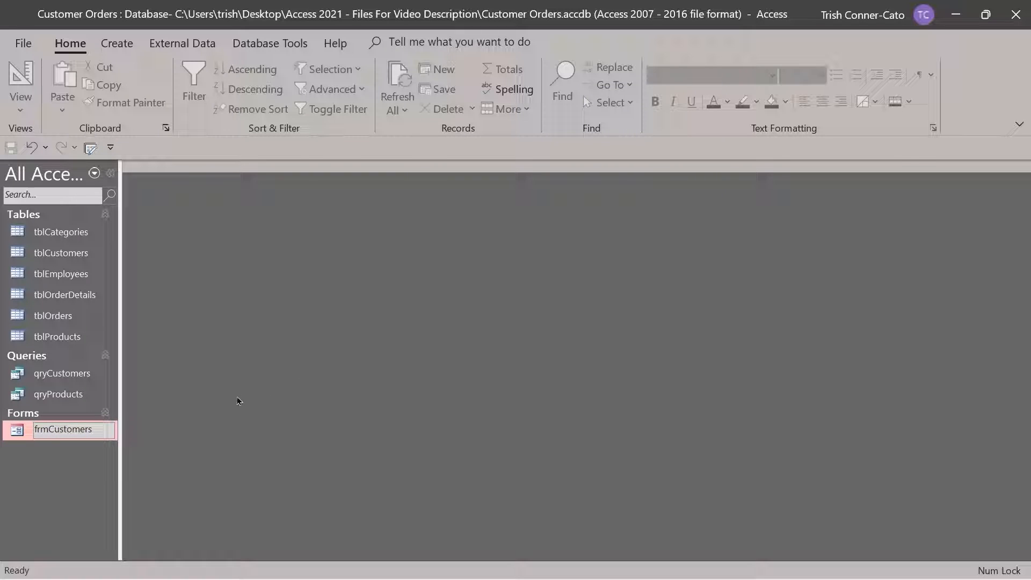
pyautogui.press('Return')
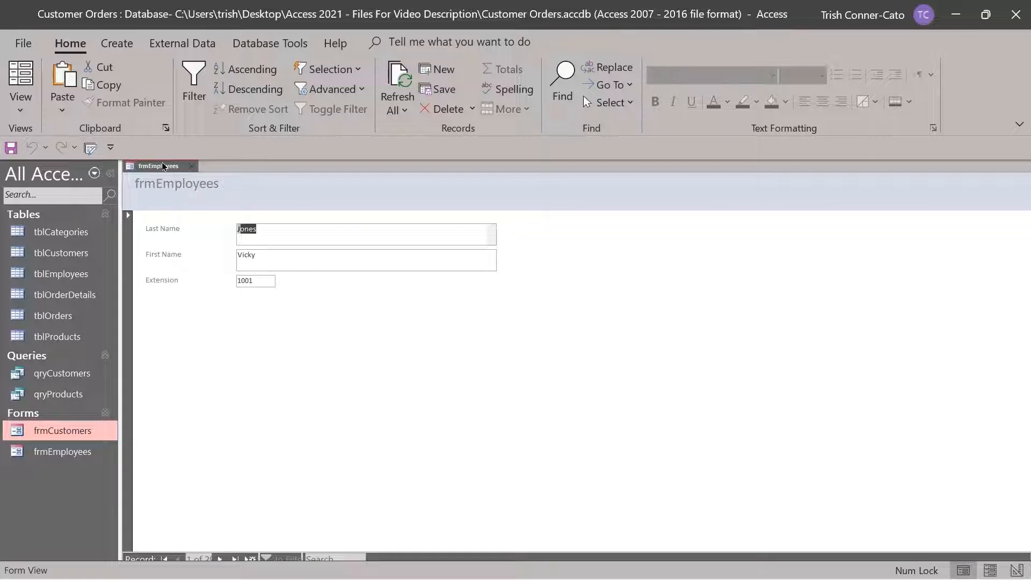
# In Layout view, change the frmEmployees header title to 'Employees Form'
pyautogui.rightClick(162, 170)
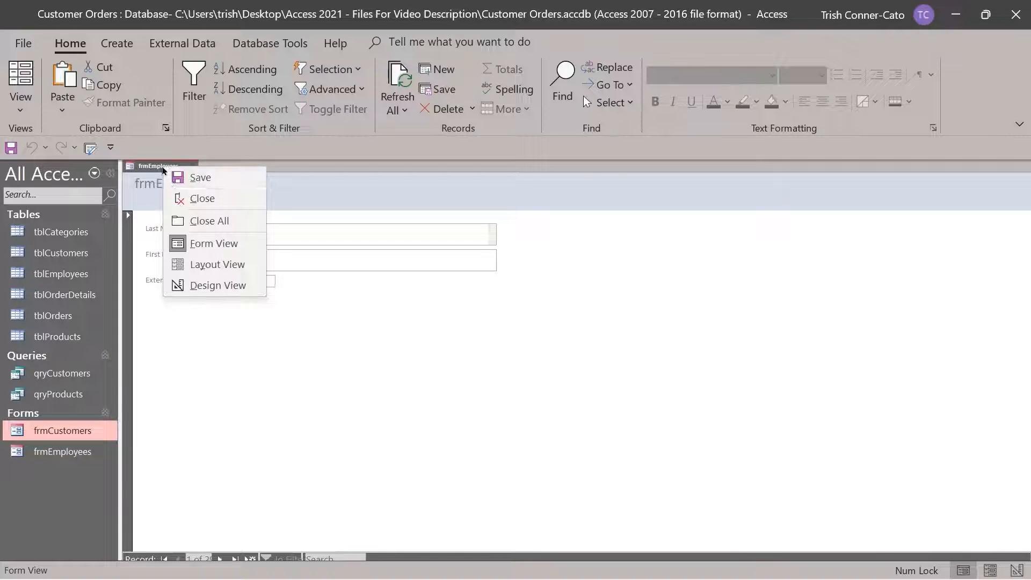
pyautogui.click(220, 265)
pyautogui.click(190, 184)
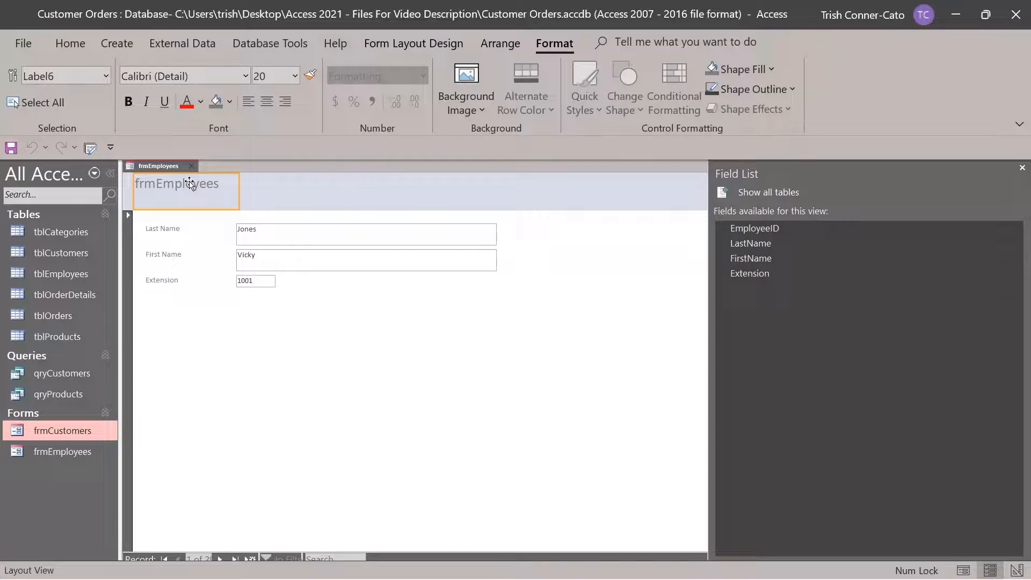
pyautogui.click(151, 183)
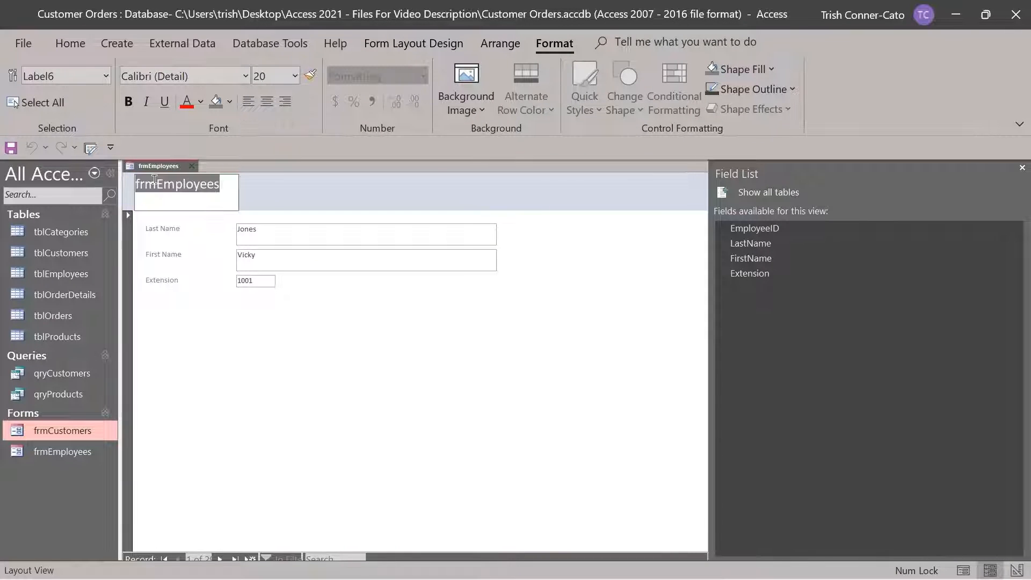
pyautogui.click(155, 183)
pyautogui.moveTo(154, 181); pyautogui.dragTo(128, 187)
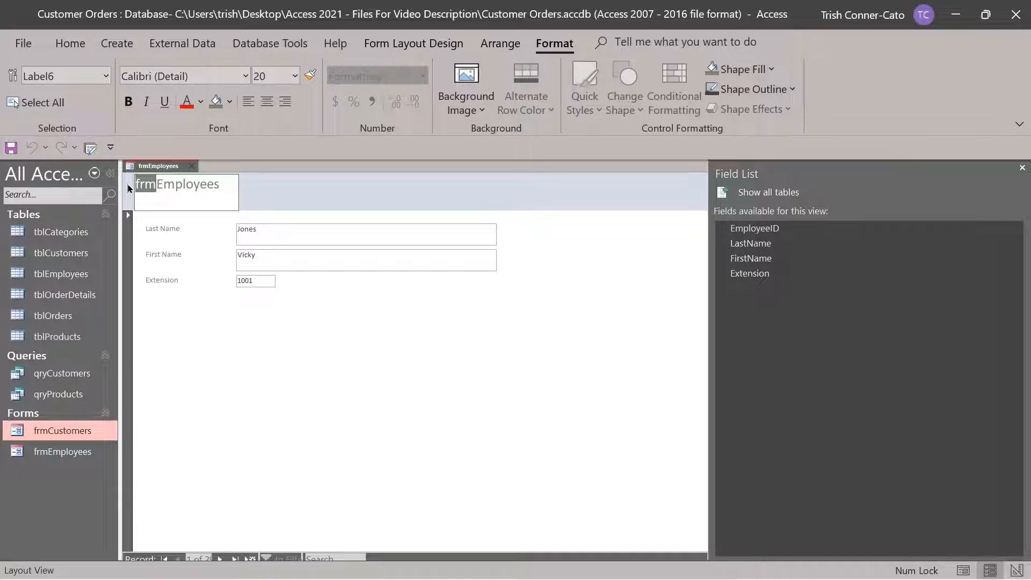
pyautogui.press('Delete')
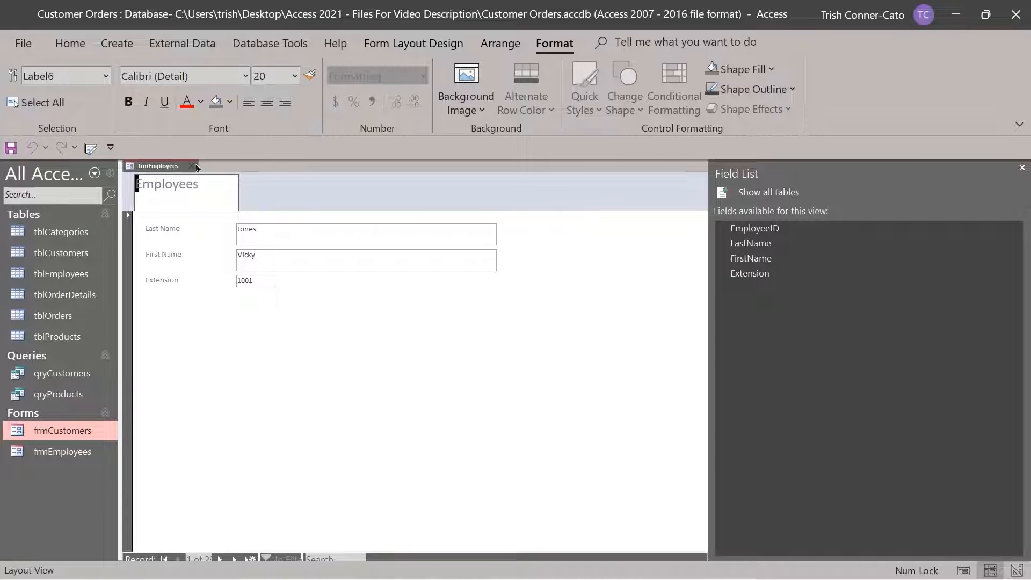
pyautogui.click(207, 183)
pyautogui.write('Form')
pyautogui.click(266, 364)
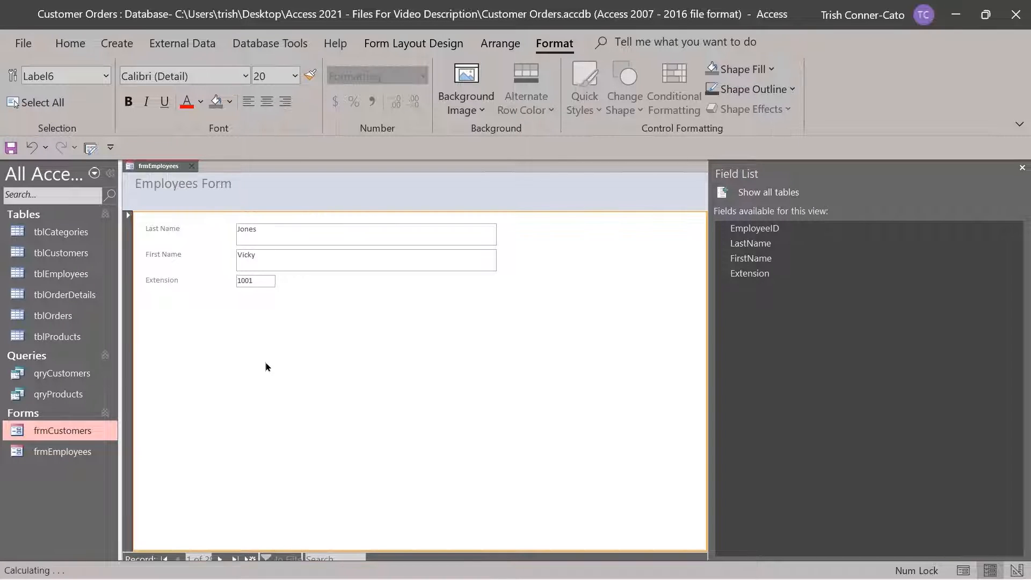
# Save the frmEmployees form and close it
pyautogui.rightClick(154, 169)
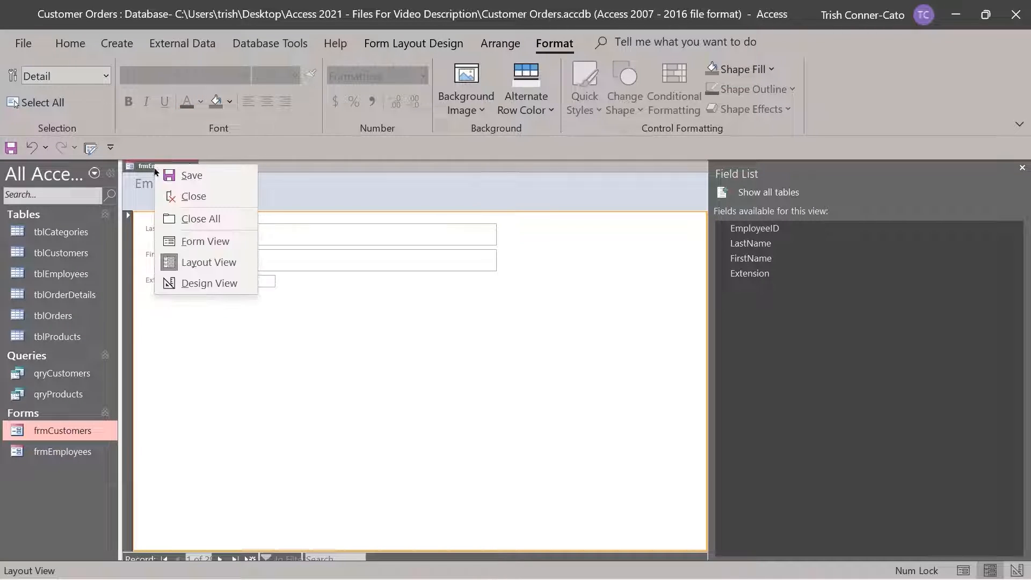
pyautogui.click(166, 176)
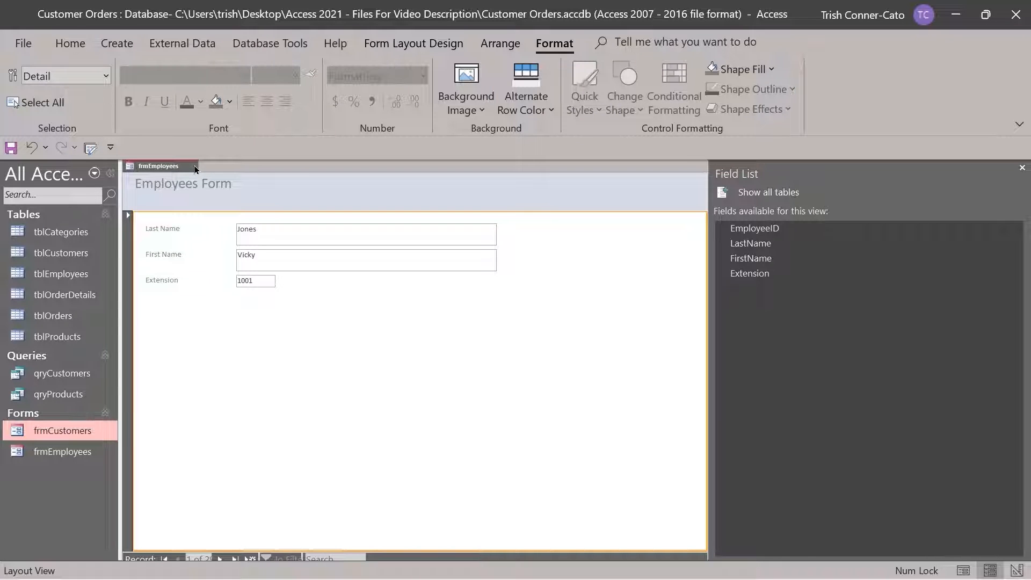
pyautogui.click(195, 168)
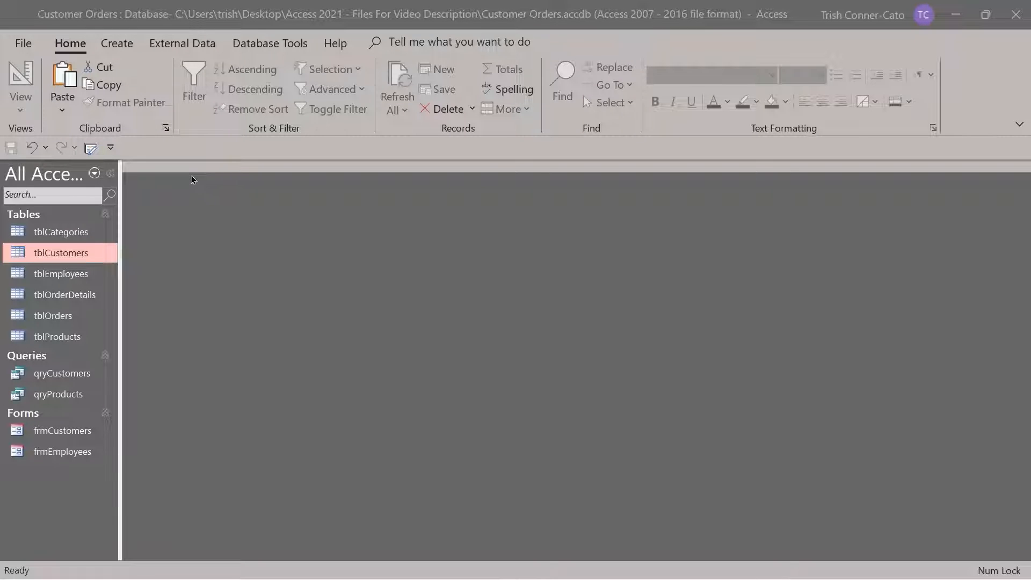
# Create a blank Form Design form and list all tables' fields, expanding tblOrders
pyautogui.click(114, 44)
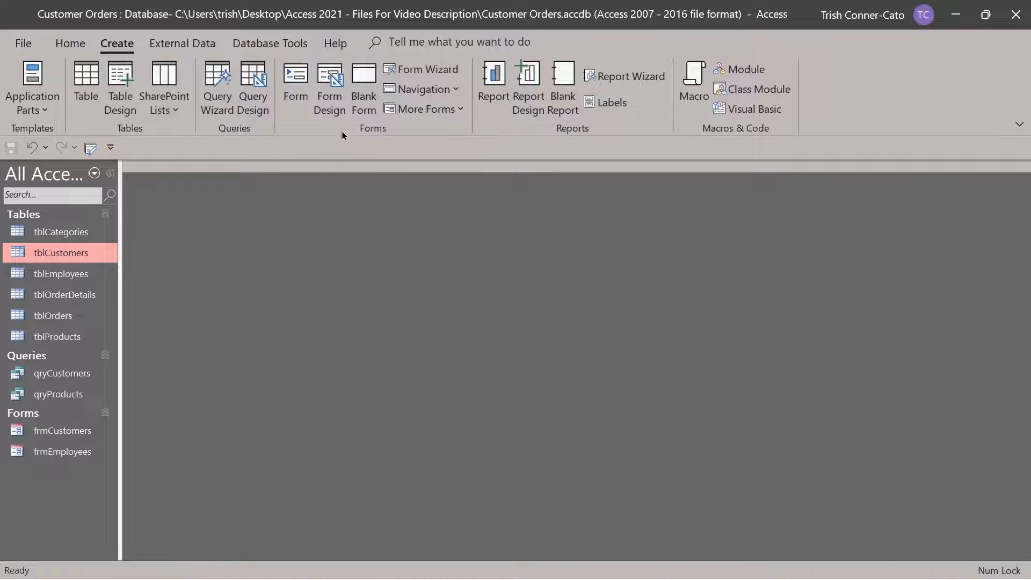
pyautogui.click(335, 97)
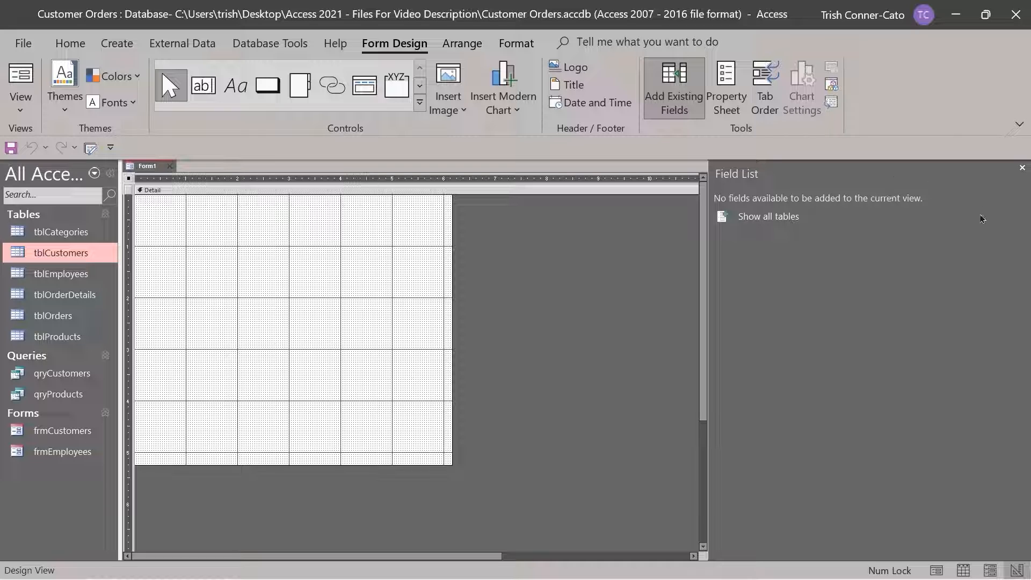
pyautogui.click(1023, 168)
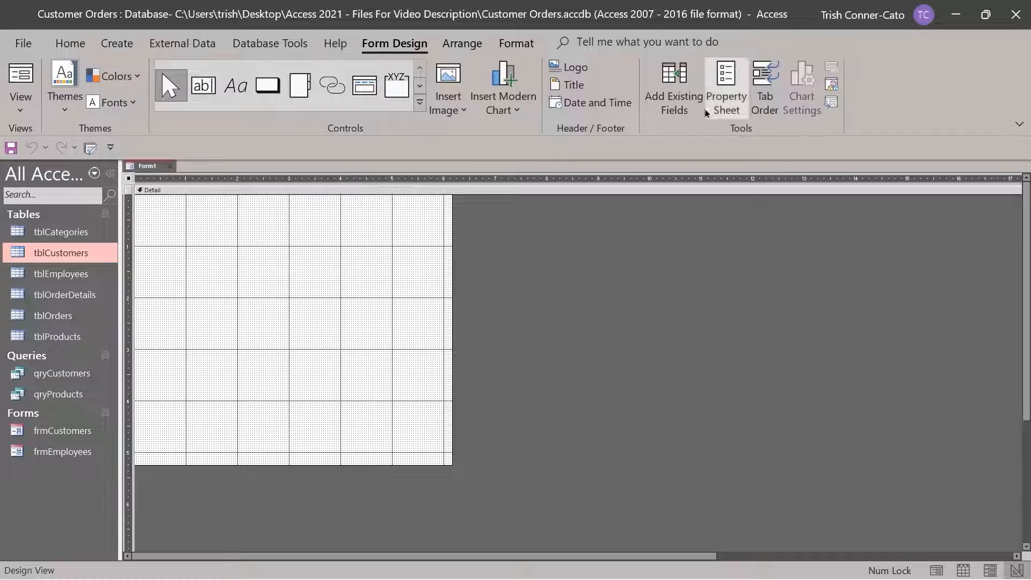
pyautogui.click(676, 94)
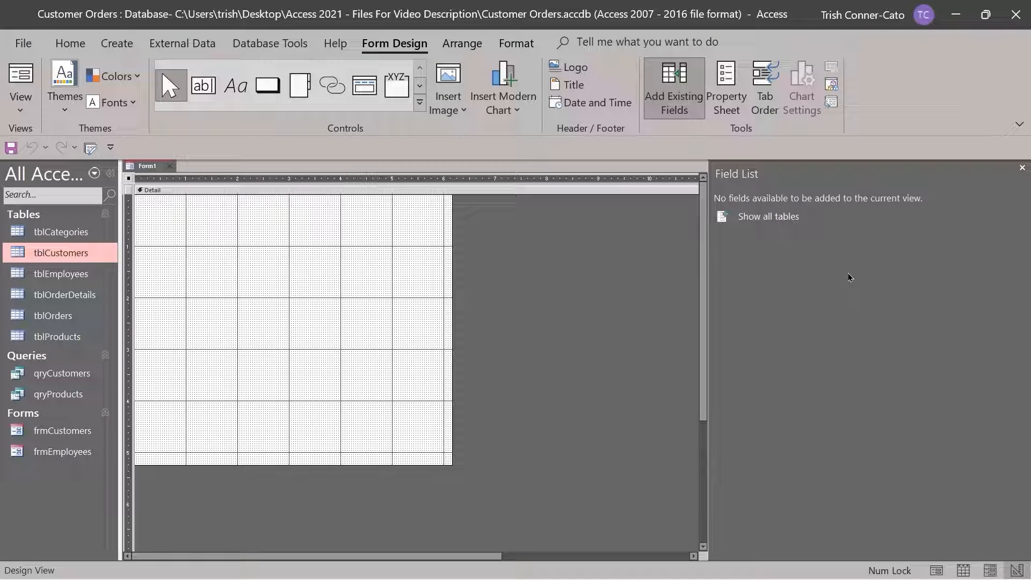
pyautogui.click(765, 222)
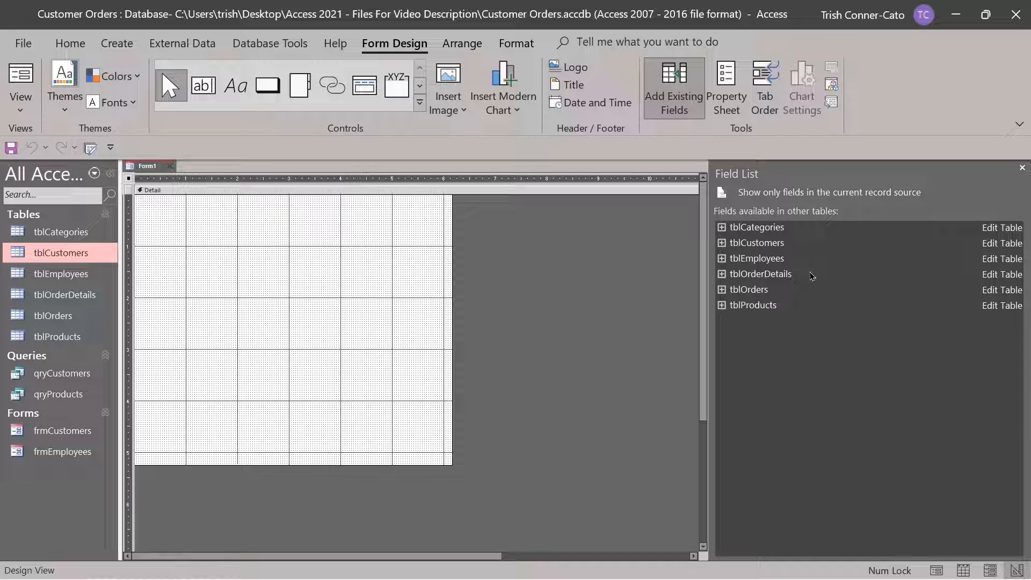
pyautogui.click(722, 290)
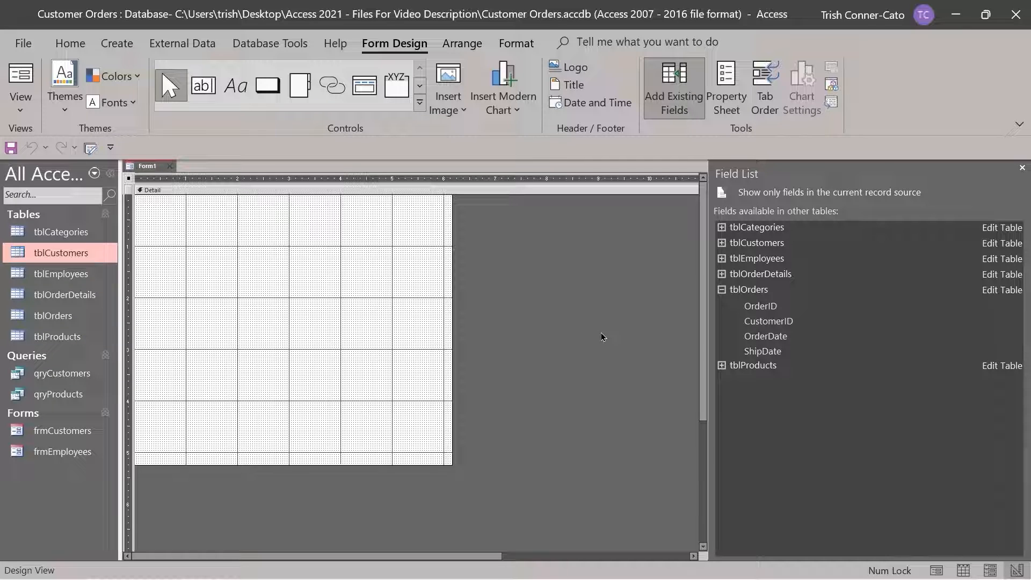
# Add CustomerID, OrderDate and ShipDate from tblOrders to the form via Add Field to View
pyautogui.rightClick(771, 323)
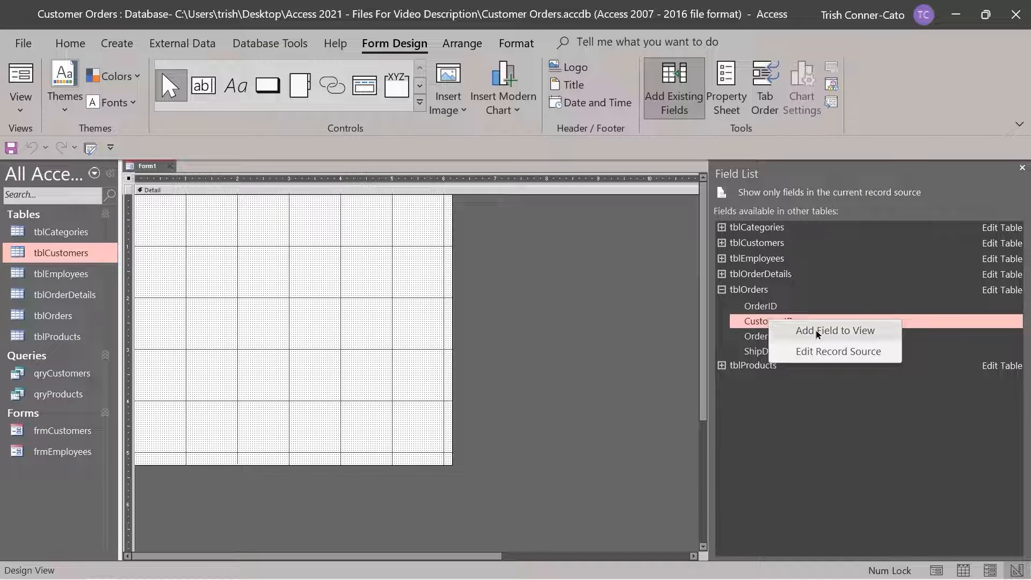
pyautogui.click(817, 332)
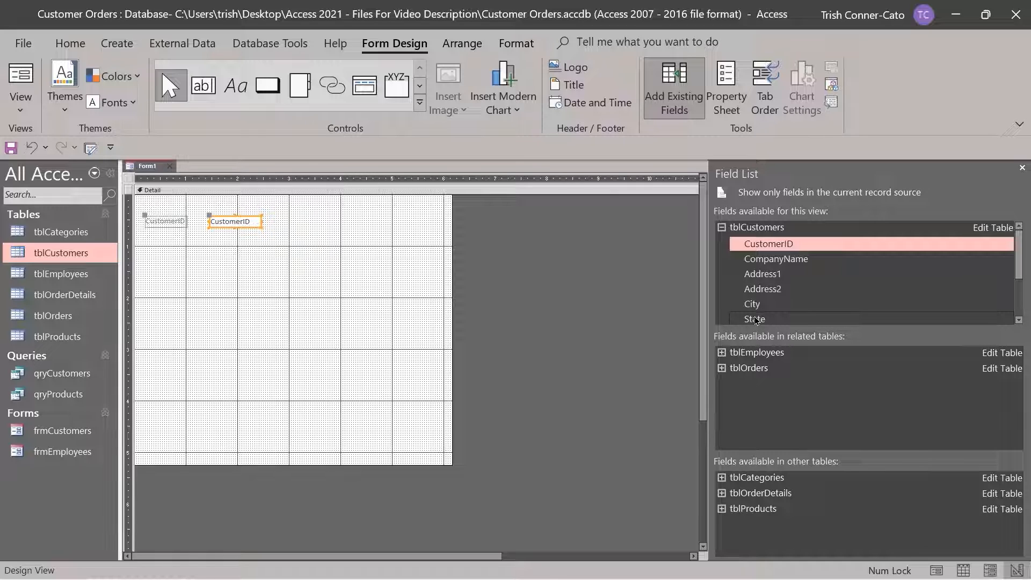
pyautogui.click(802, 247)
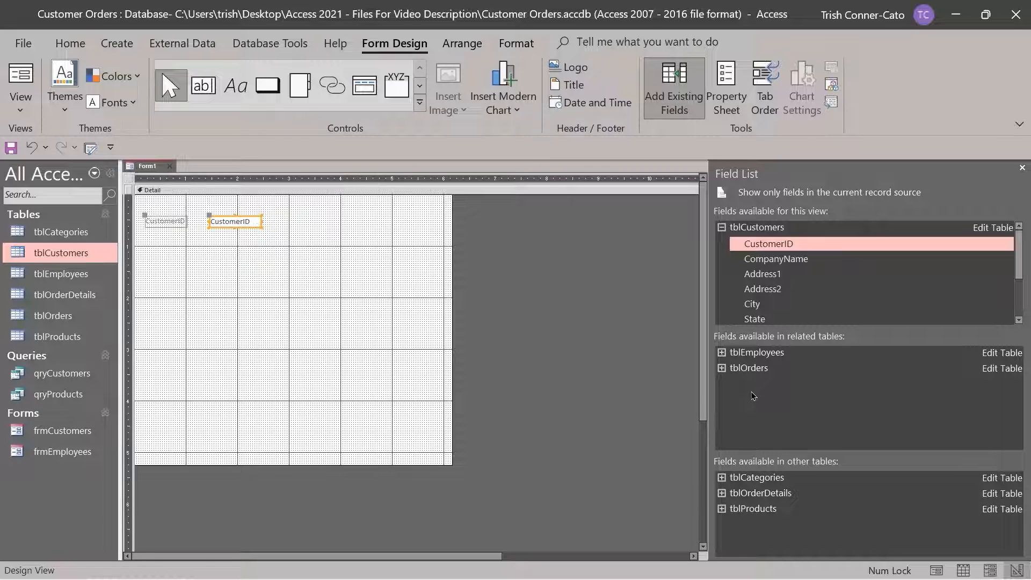
pyautogui.click(723, 370)
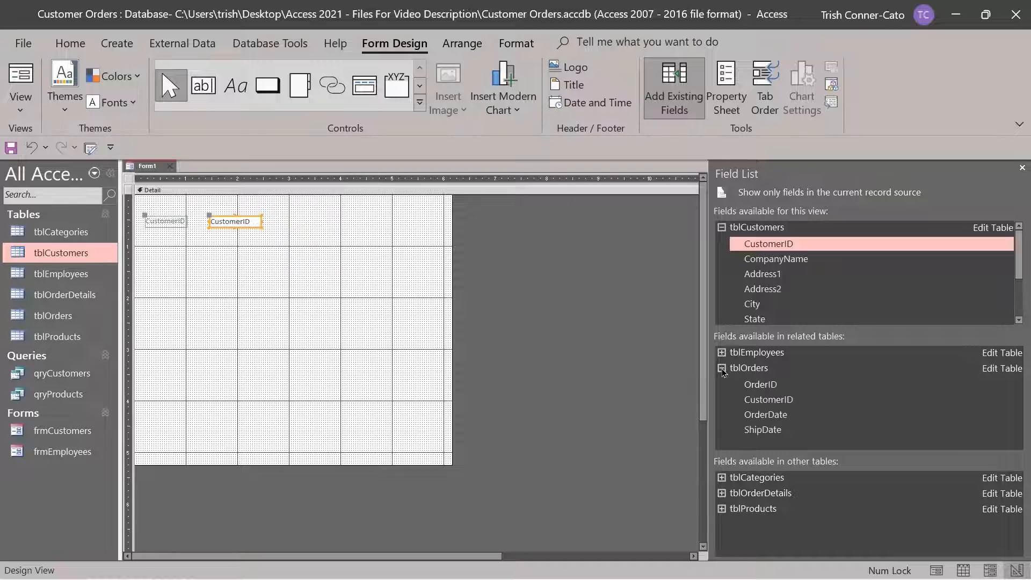
pyautogui.rightClick(760, 419)
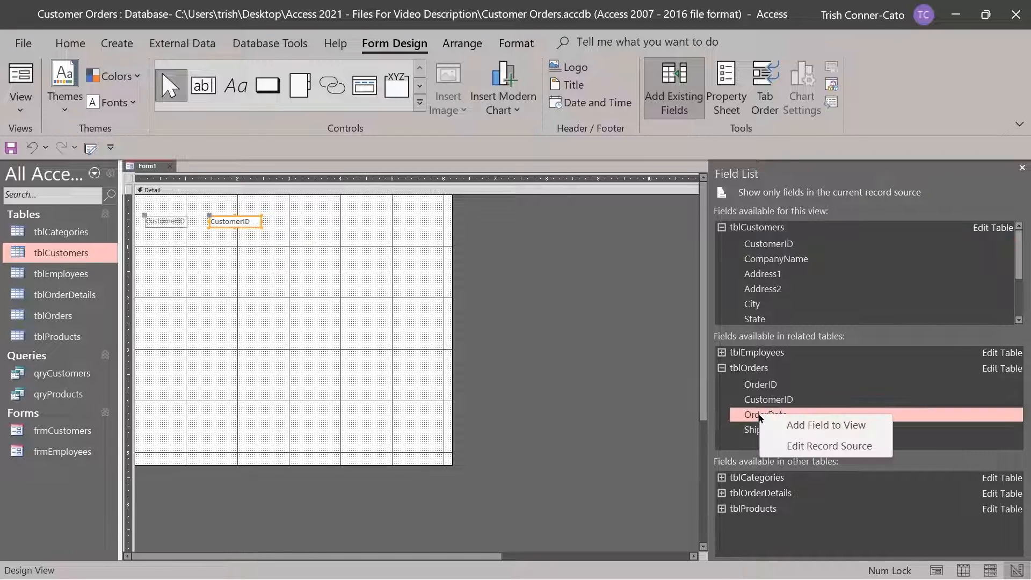
pyautogui.click(803, 427)
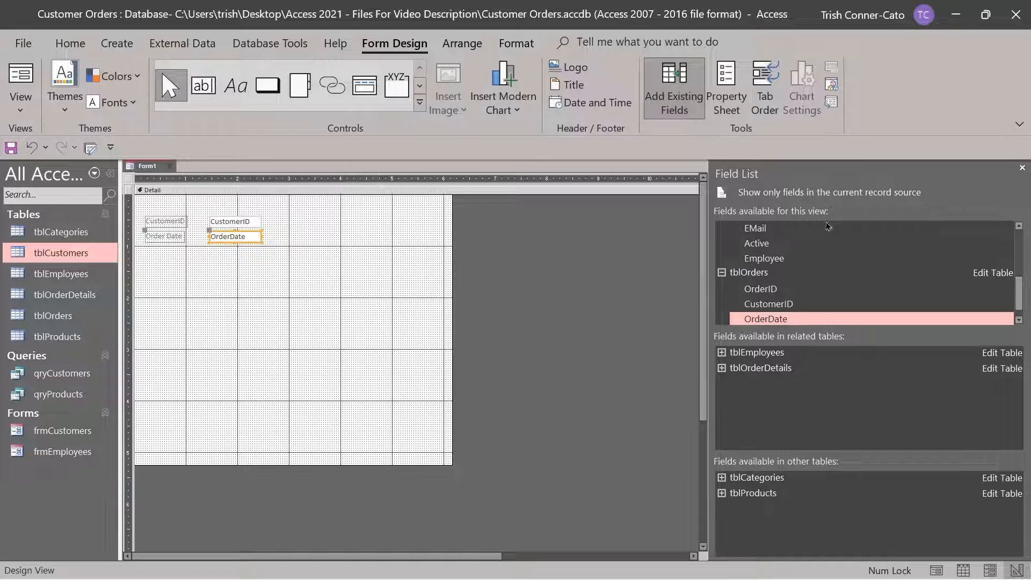
pyautogui.scroll(-1, 816, 309)
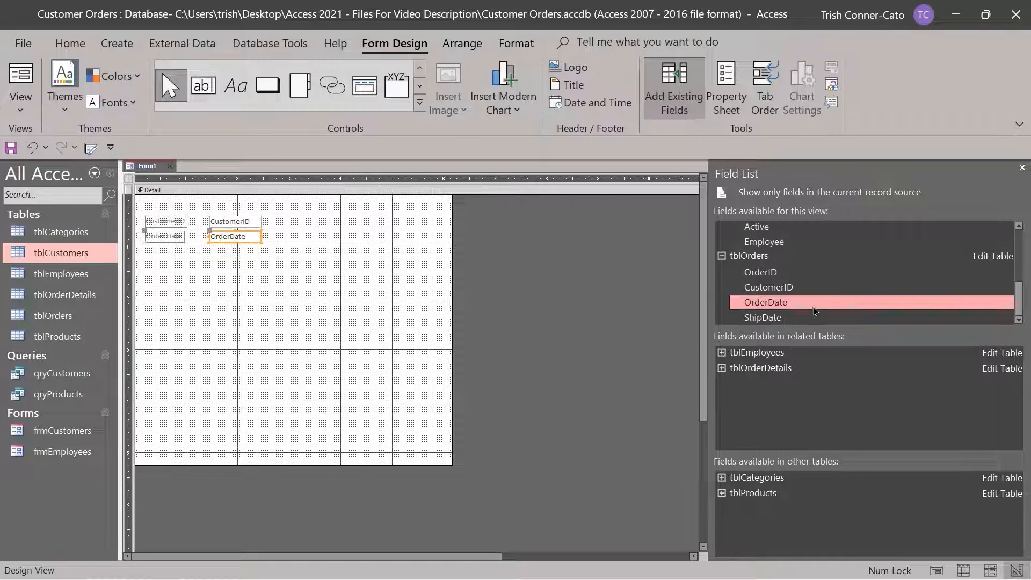
pyautogui.rightClick(759, 317)
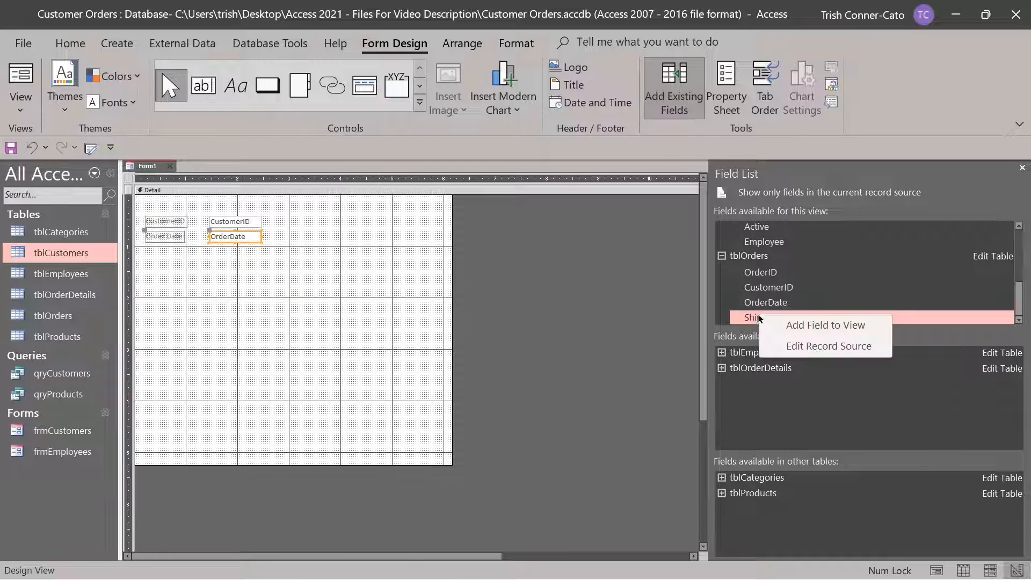
pyautogui.click(801, 326)
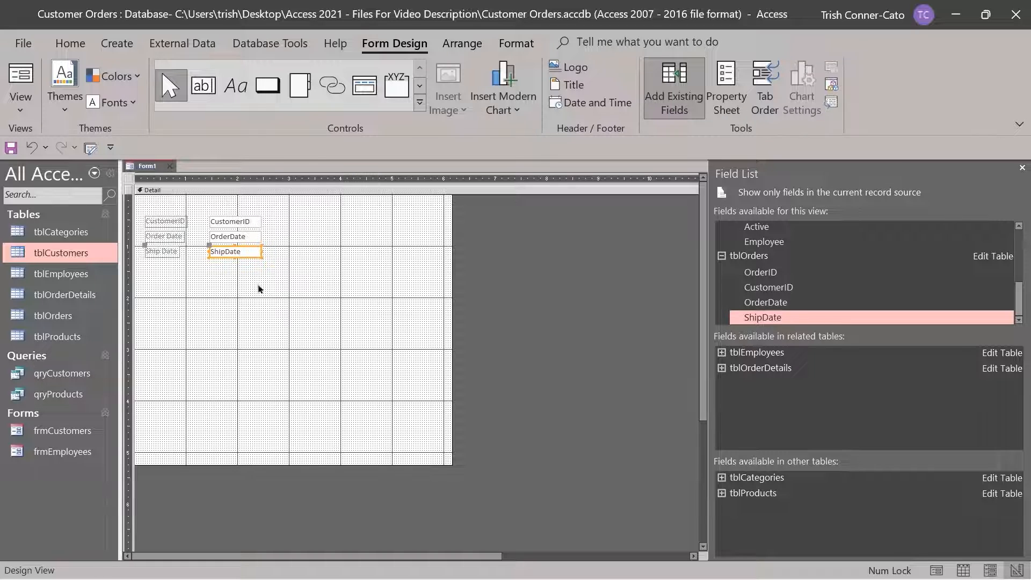
pyautogui.rightClick(150, 171)
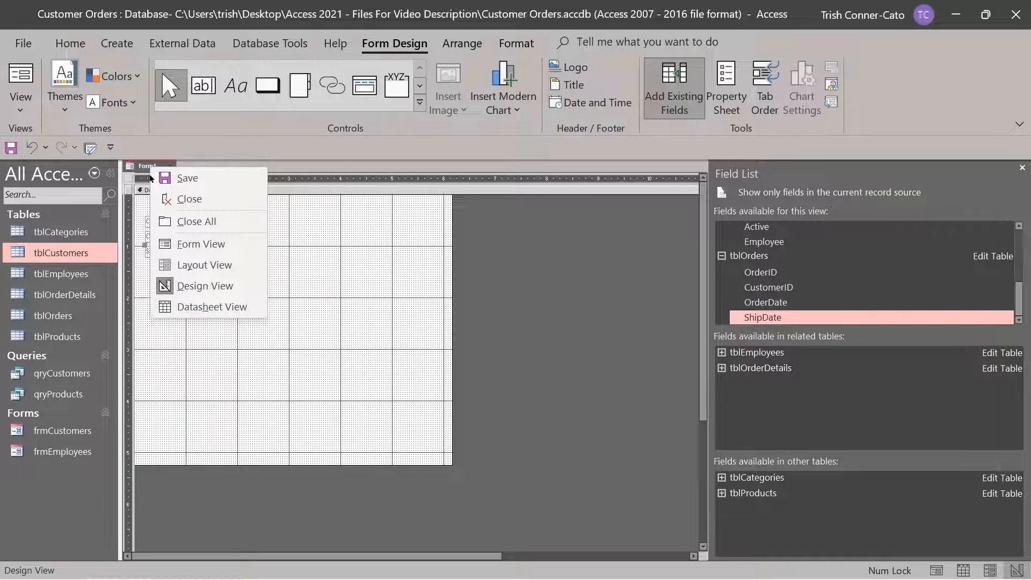
pyautogui.click(186, 248)
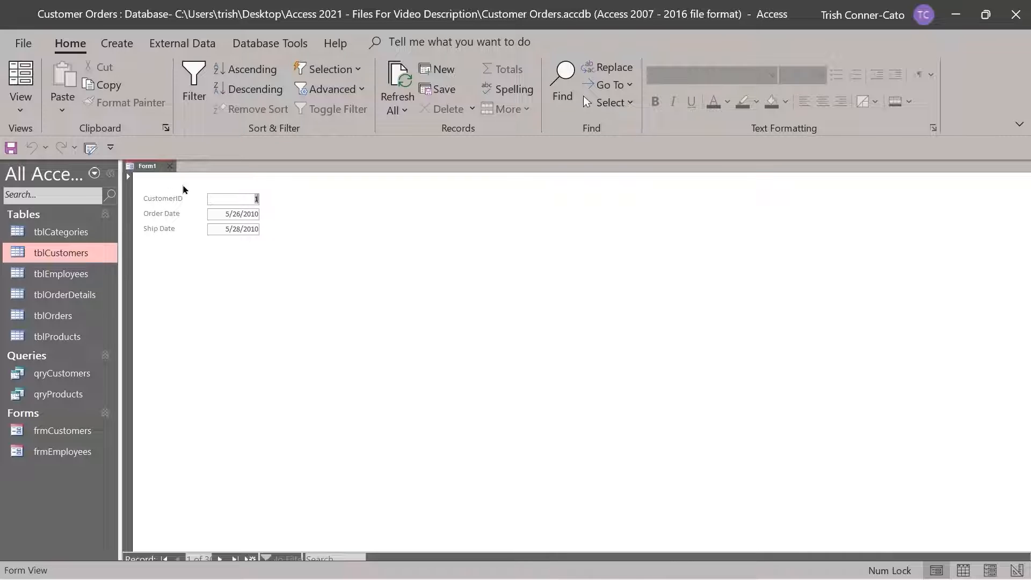
pyautogui.rightClick(151, 168)
pyautogui.click(207, 280)
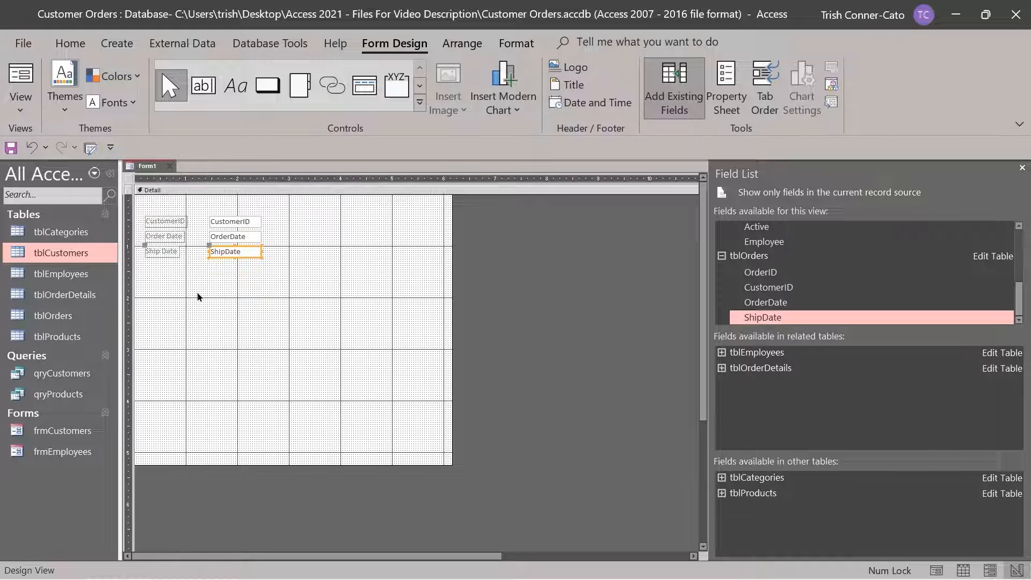
# Add Form Header/Footer sections and drag the Detail bar down to enlarge the header
pyautogui.rightClick(159, 192)
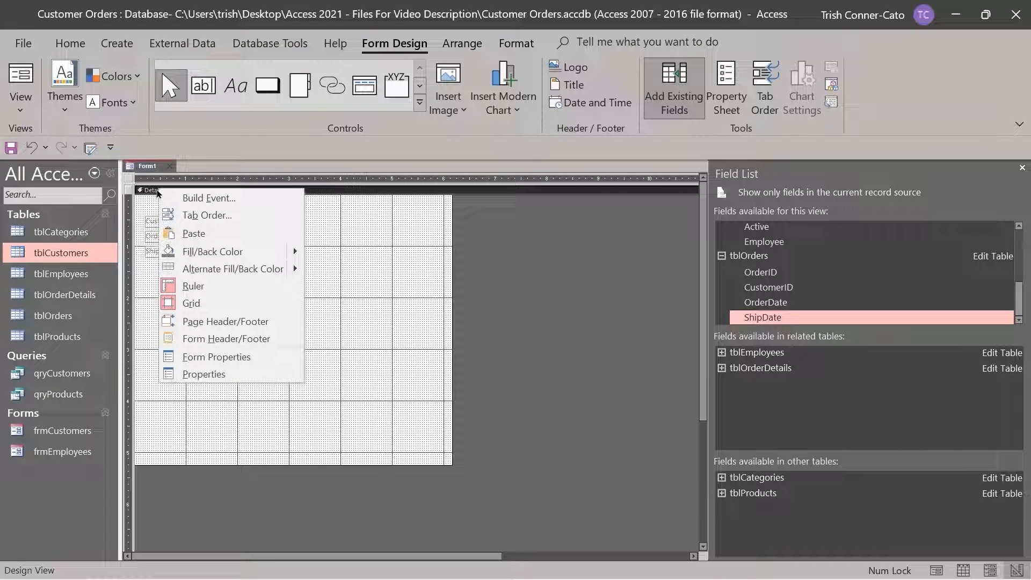
pyautogui.click(199, 343)
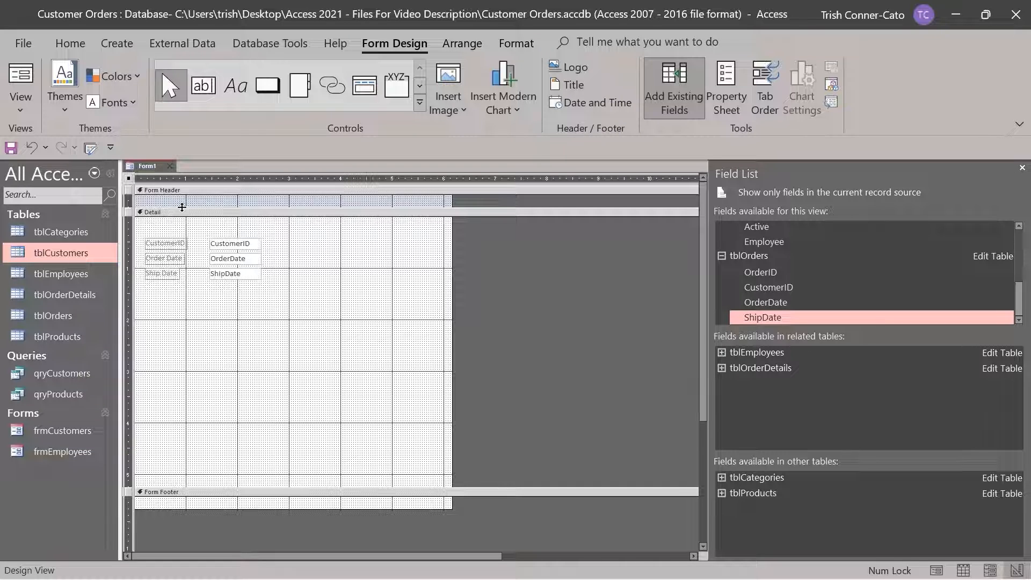
pyautogui.moveTo(182, 207); pyautogui.dragTo(185, 226)
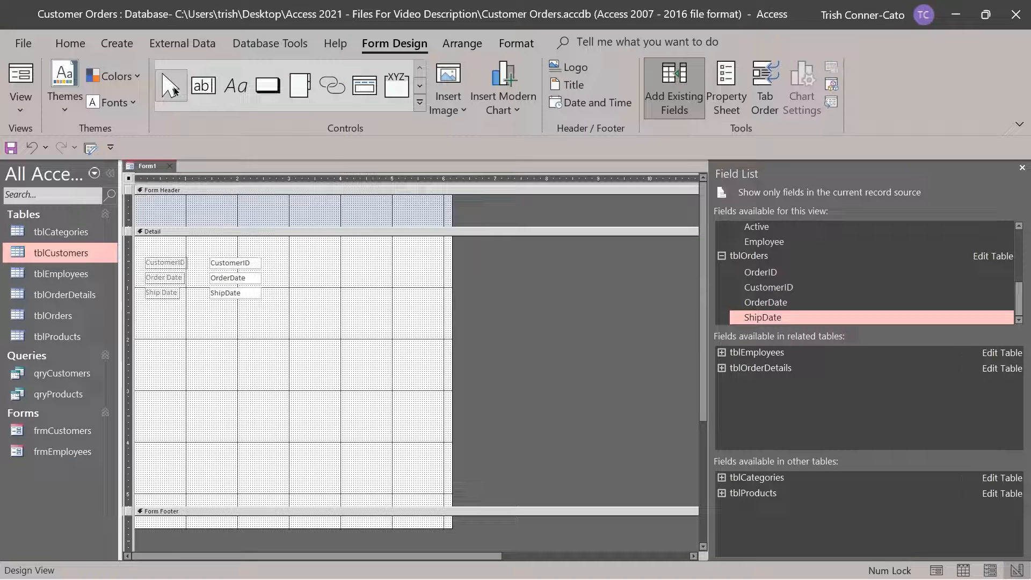
# Draw a header label reading 'Customer Order Date Information' and widen it to fit one line
pyautogui.click(235, 95)
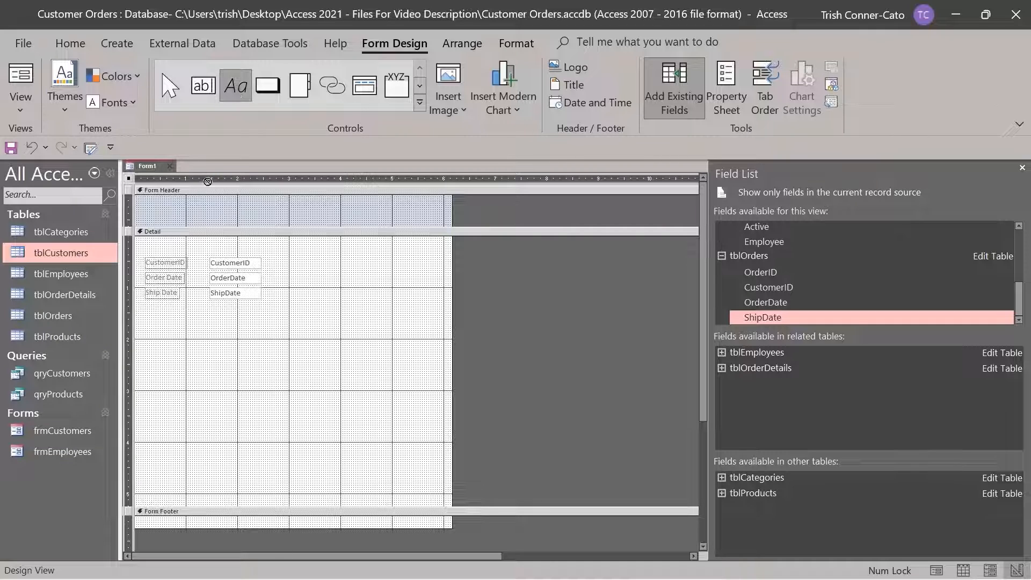
pyautogui.click(145, 199)
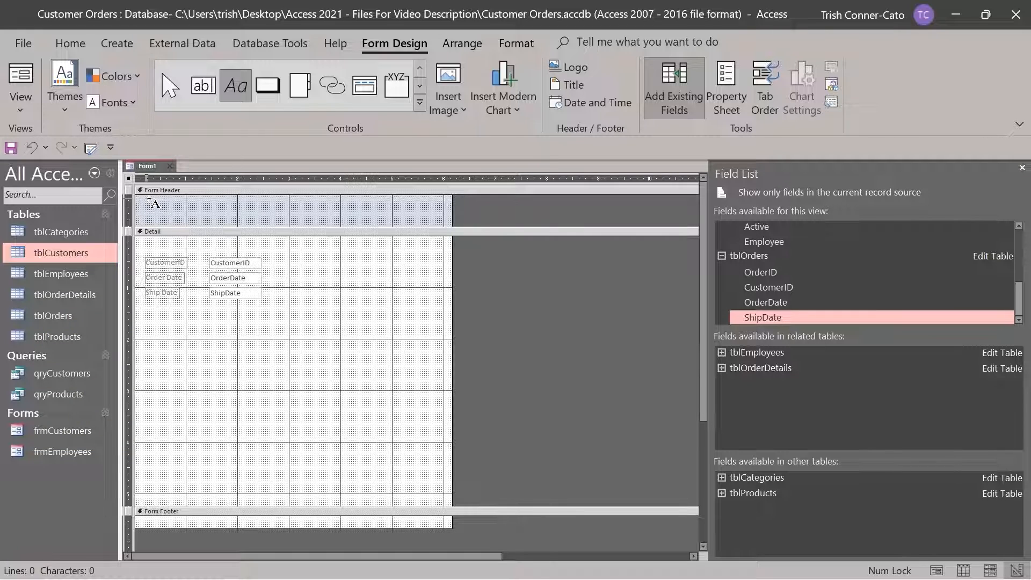
pyautogui.moveTo(160, 207); pyautogui.dragTo(241, 222)
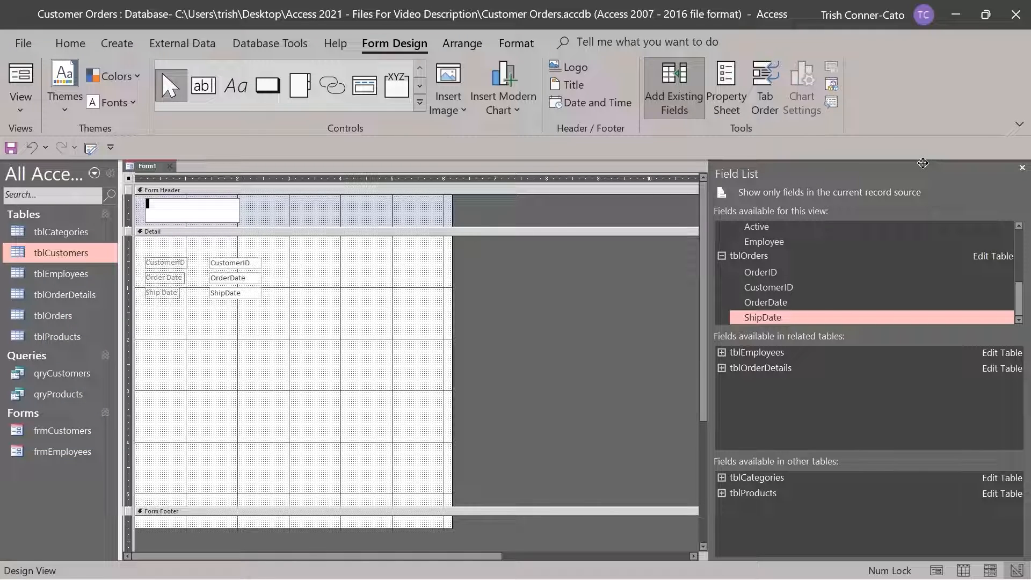
pyautogui.write('Customer Order Date Information')
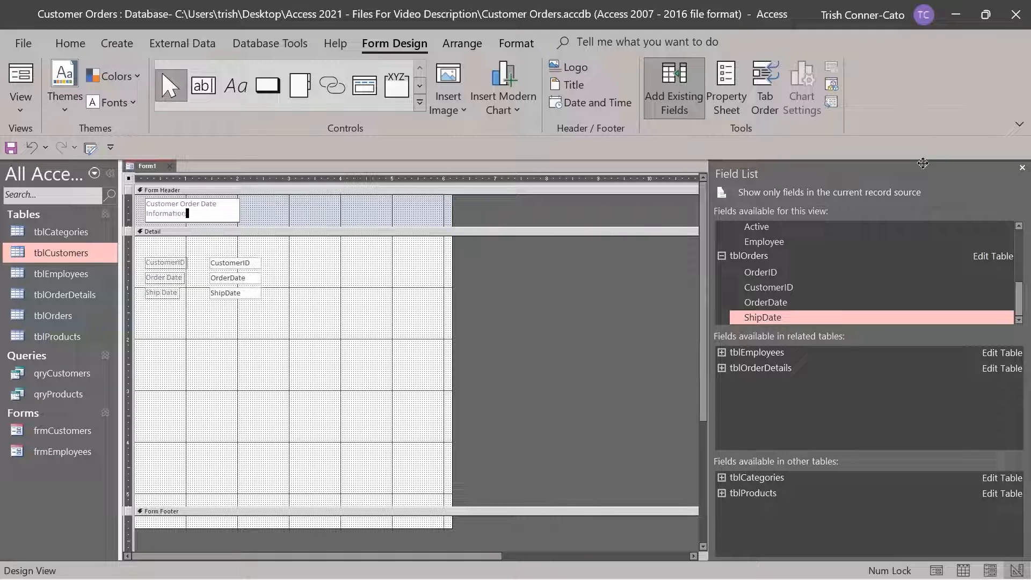
pyautogui.click(238, 209)
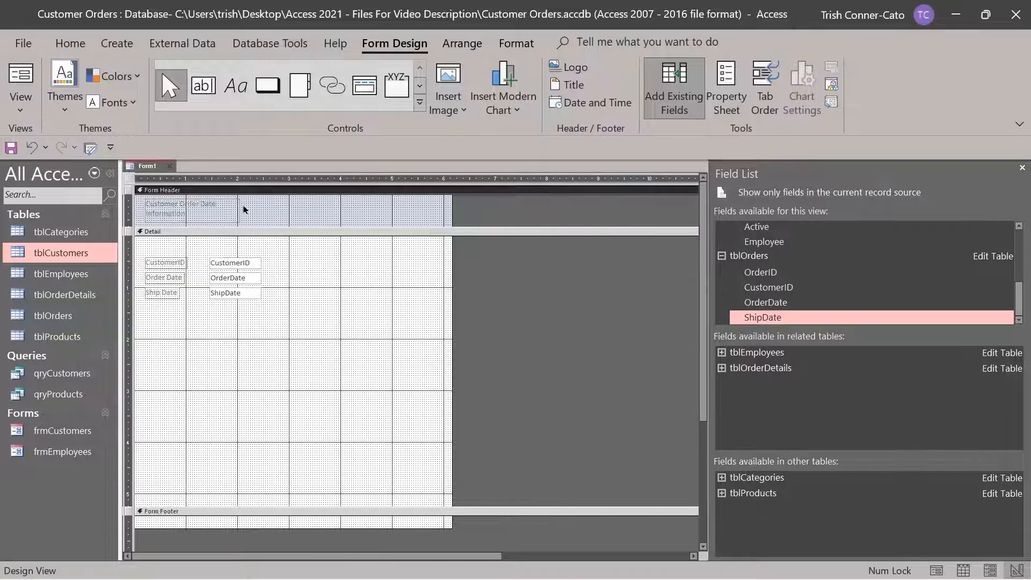
pyautogui.click(238, 215)
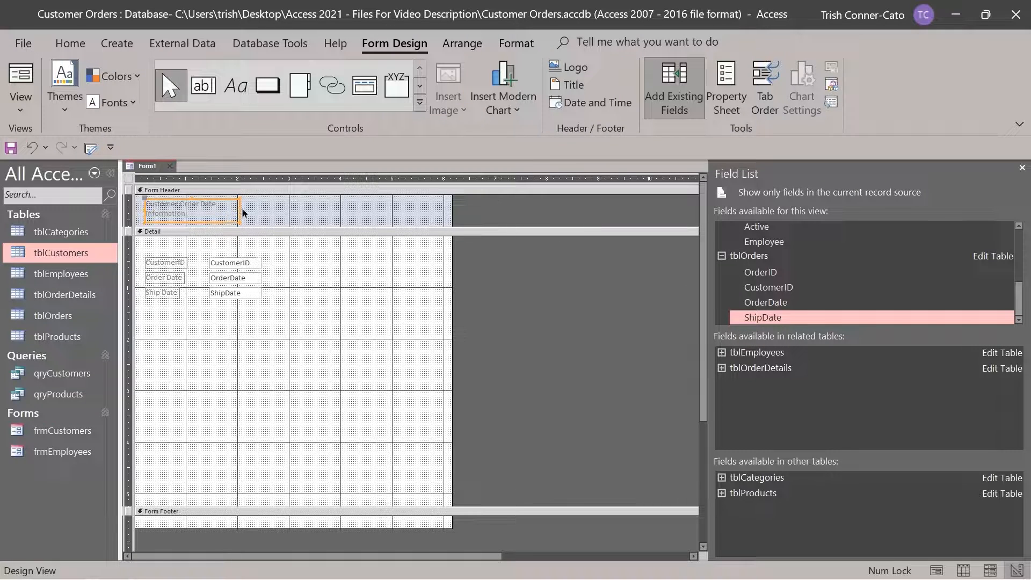
pyautogui.moveTo(239, 209); pyautogui.dragTo(269, 210)
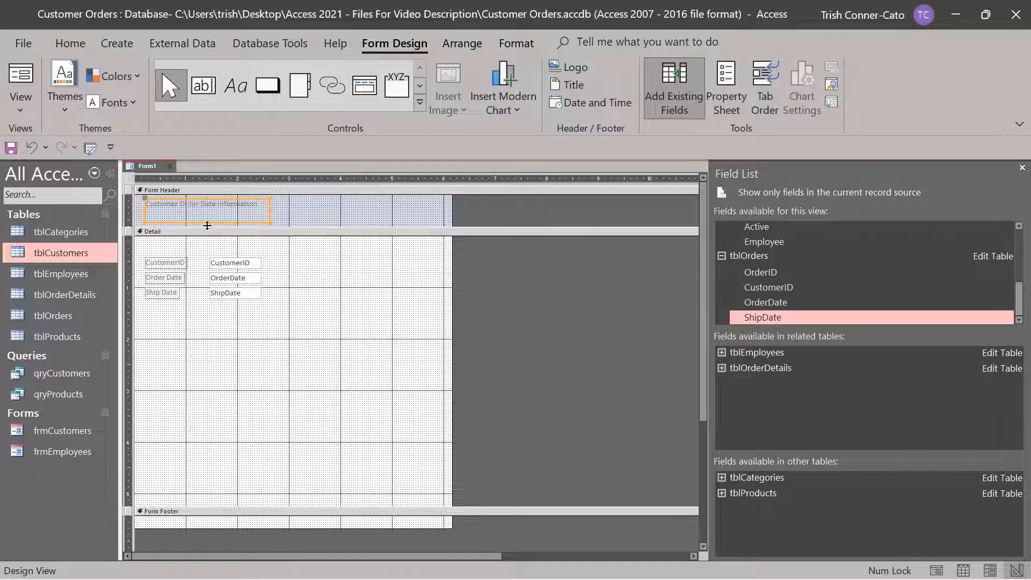
pyautogui.moveTo(207, 224); pyautogui.dragTo(207, 223)
# Preview the form in Form View, then save it as frmCustomerOrderDate and close it
pyautogui.rightClick(146, 167)
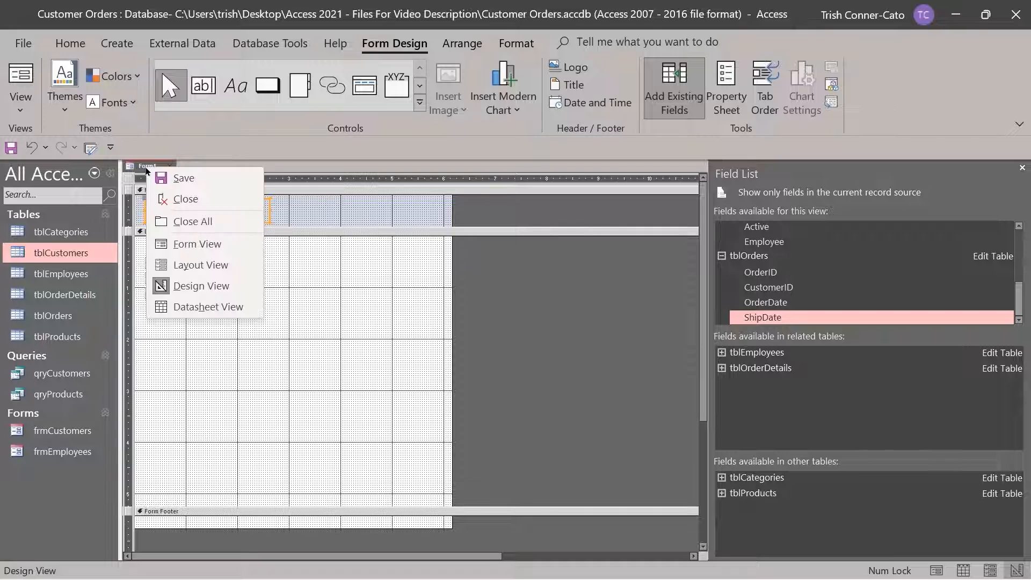
pyautogui.click(193, 244)
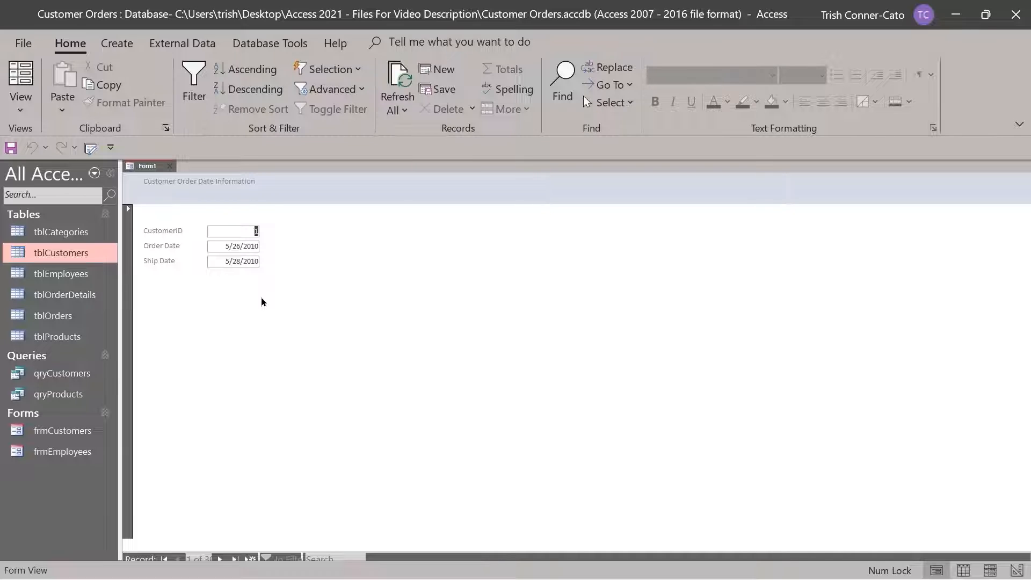
pyautogui.rightClick(151, 169)
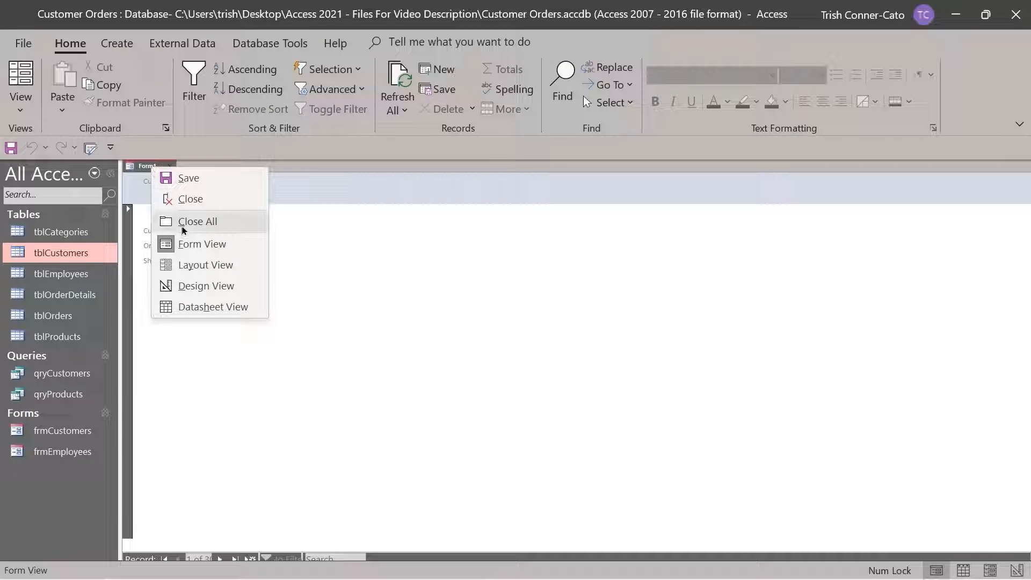
pyautogui.click(191, 182)
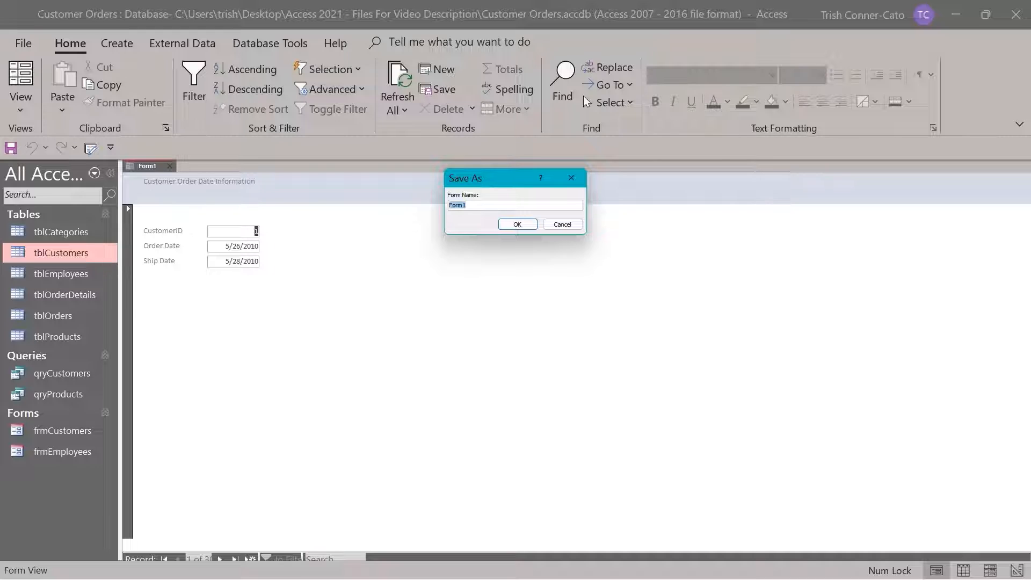
pyautogui.write('frmCustomerOrderDate')
pyautogui.click(517, 225)
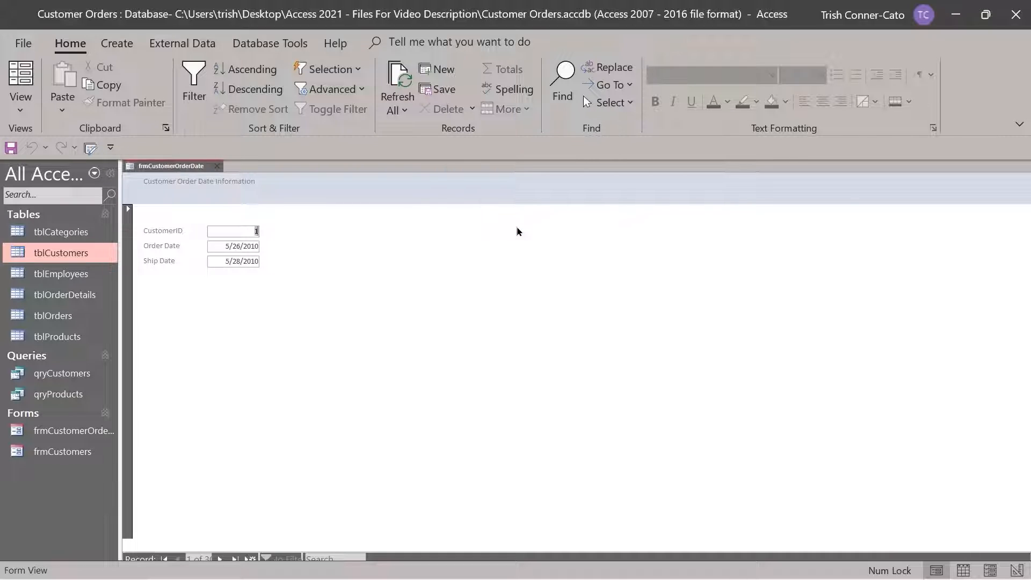
pyautogui.click(217, 167)
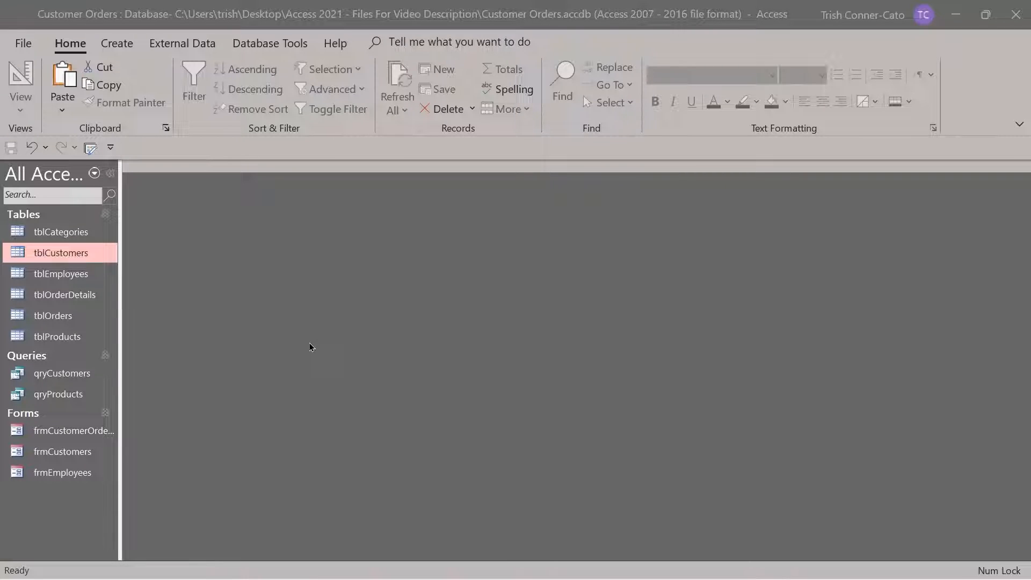
# Open tblProducts and use Save Object As to save it as a Form named frmProducts
pyautogui.doubleClick(61, 339)
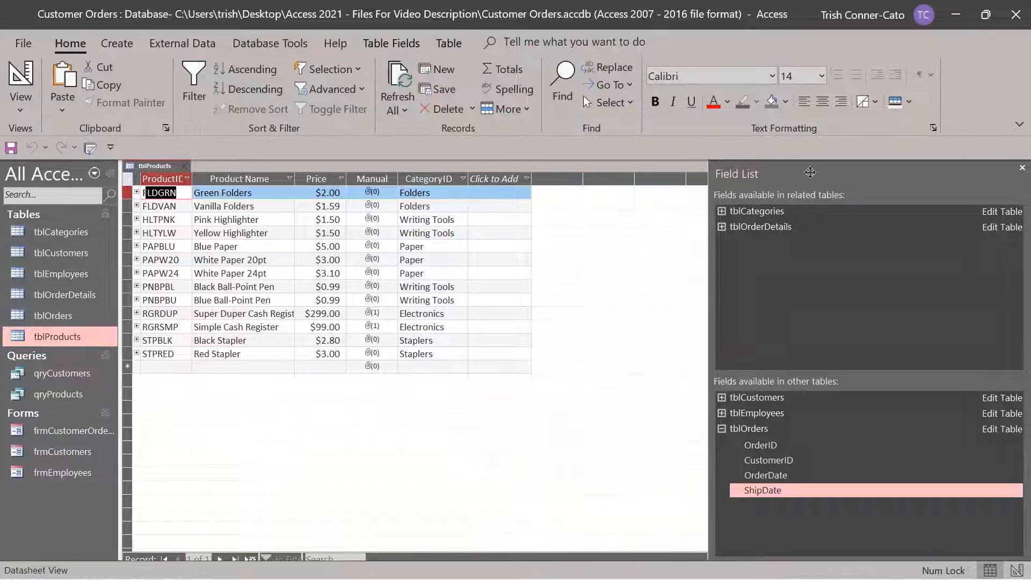
pyautogui.click(1022, 169)
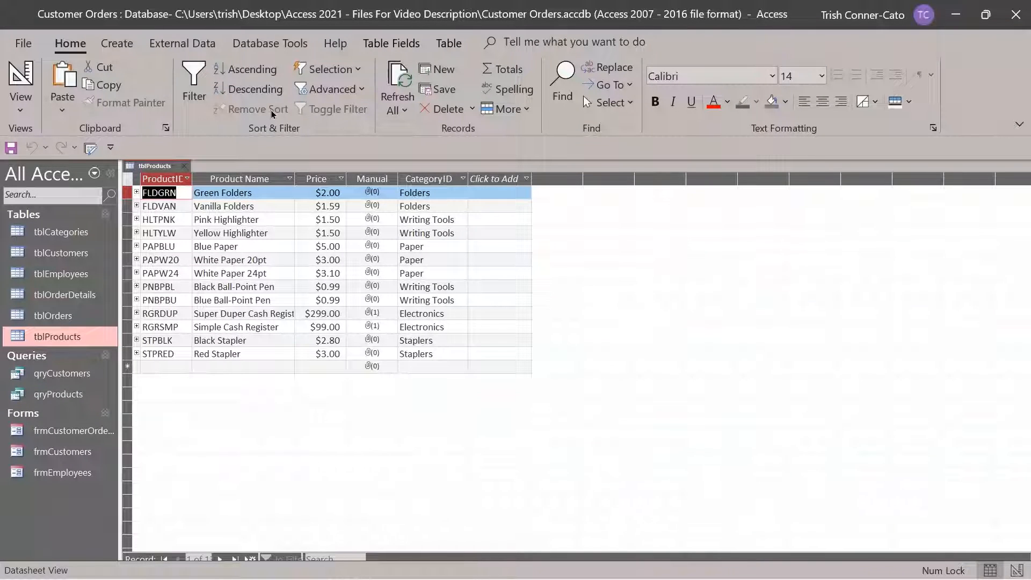
pyautogui.click(23, 43)
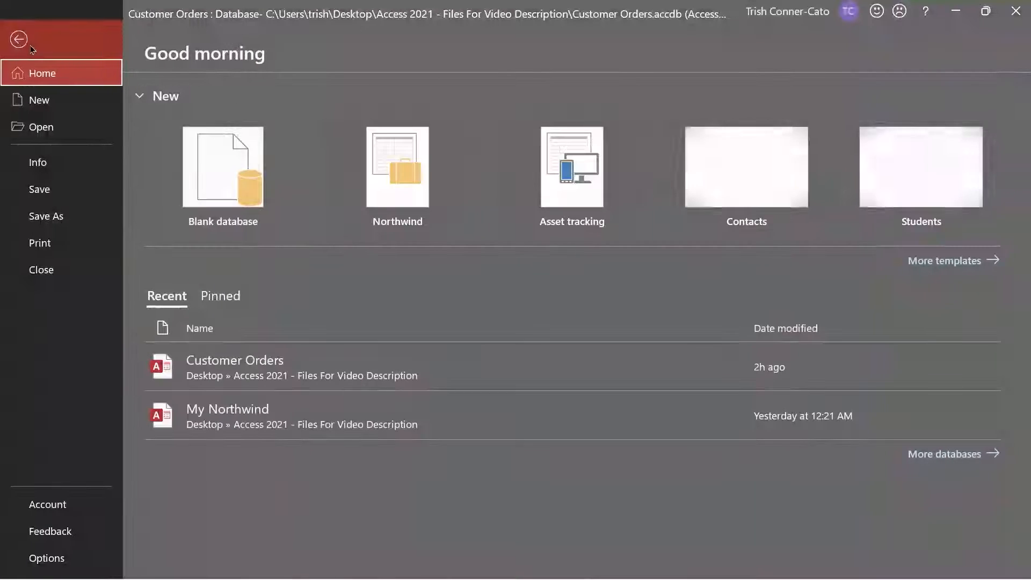
pyautogui.click(62, 216)
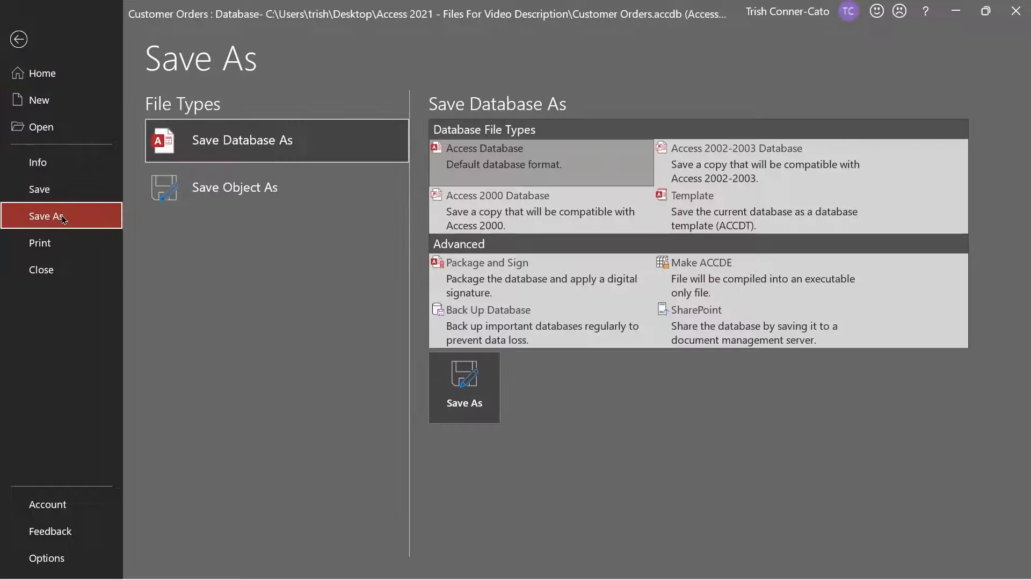
pyautogui.click(218, 192)
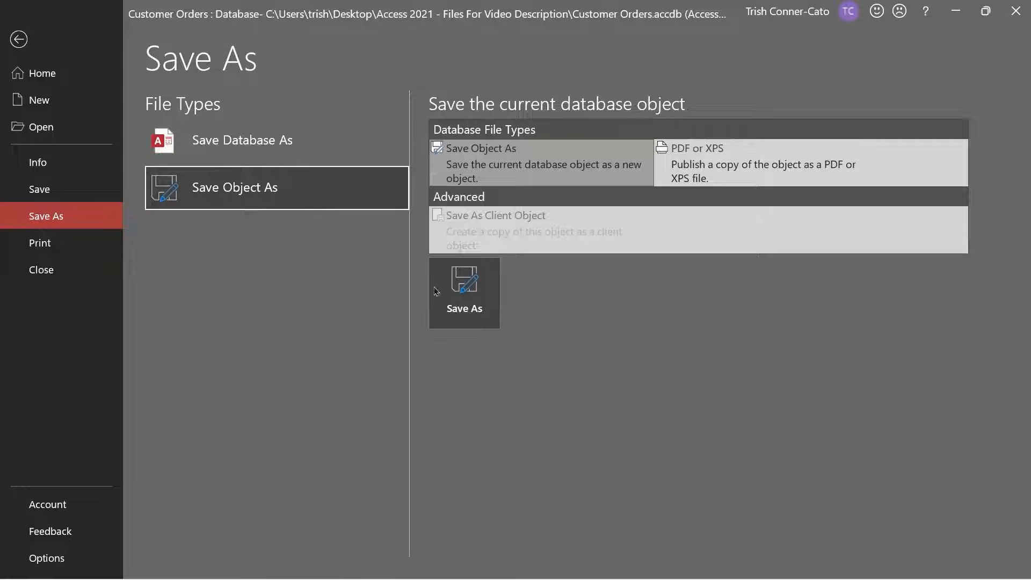
pyautogui.click(475, 295)
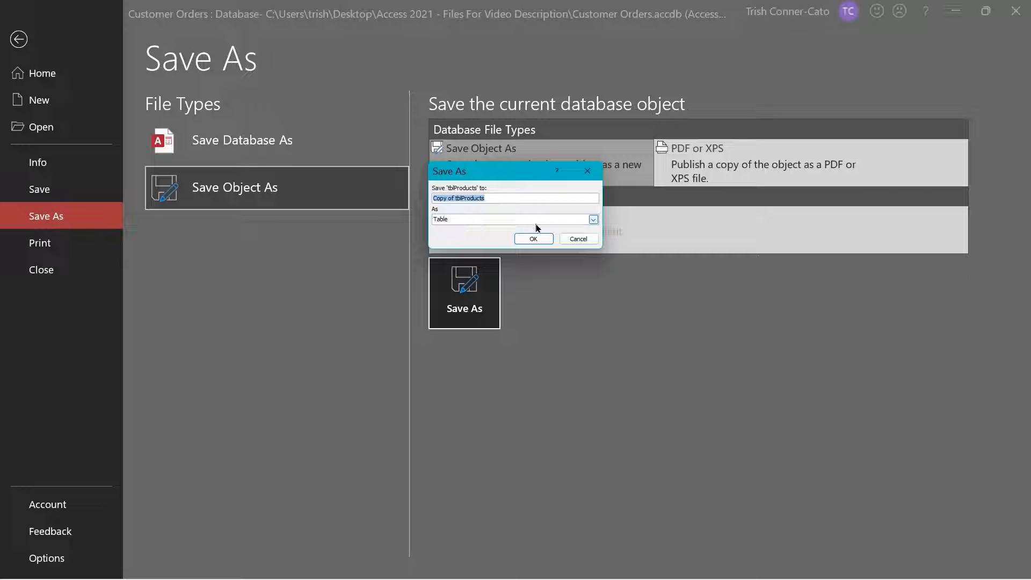
pyautogui.click(593, 220)
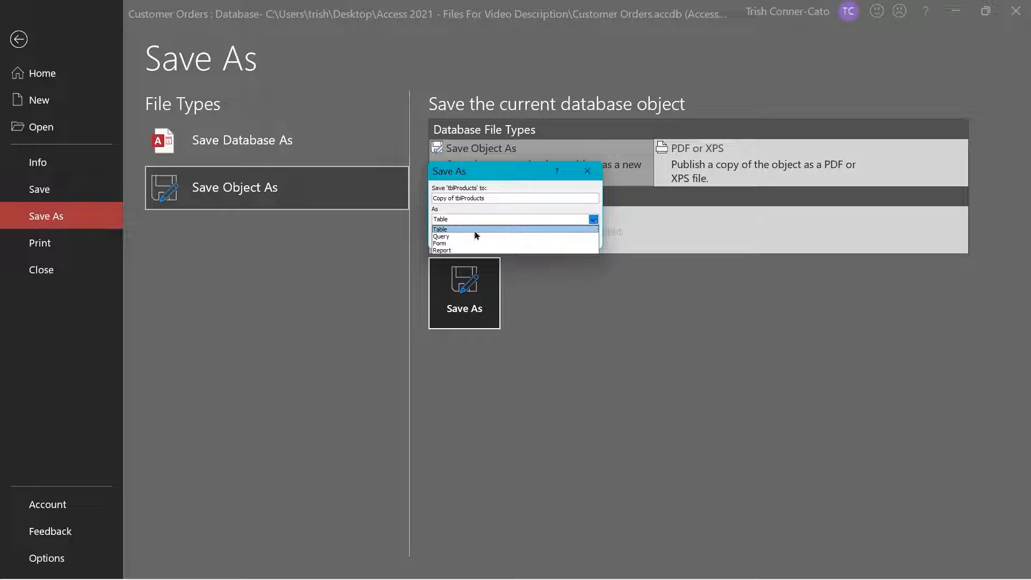
pyautogui.click(445, 243)
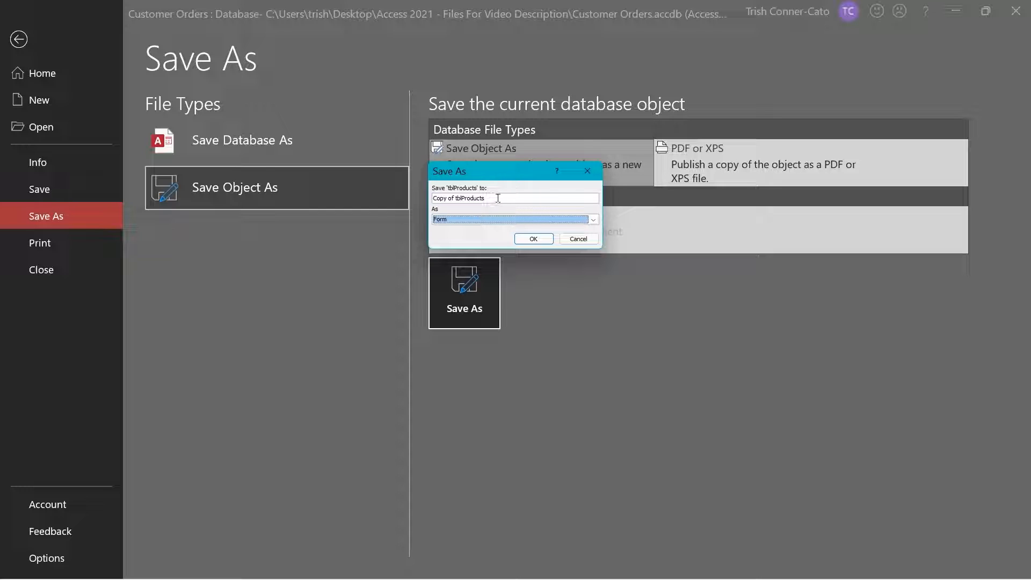
pyautogui.moveTo(498, 199); pyautogui.dragTo(400, 195)
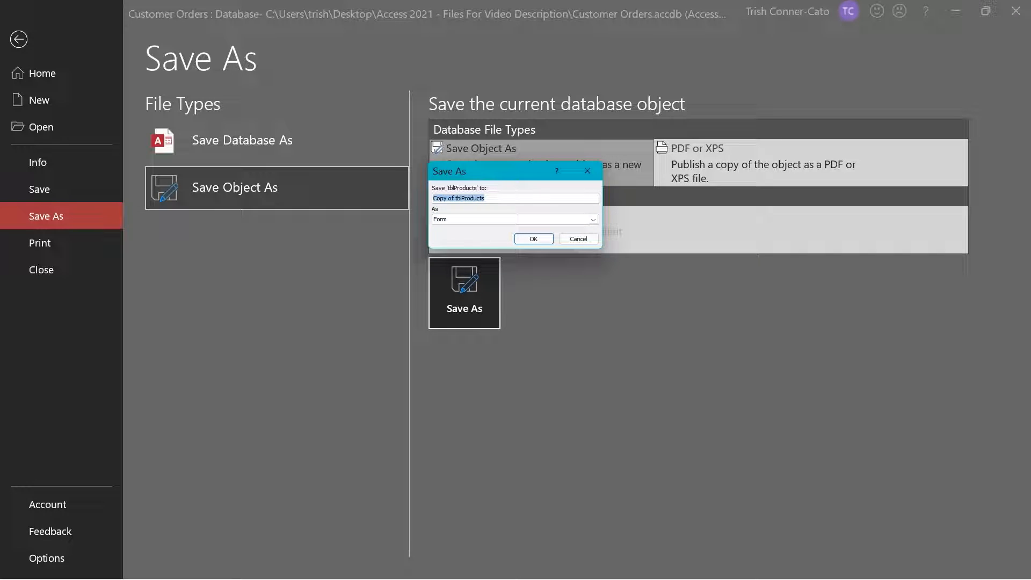
pyautogui.write('frmProducts')
# Create the frmProducts form and delete the logo image from its header
pyautogui.click(535, 240)
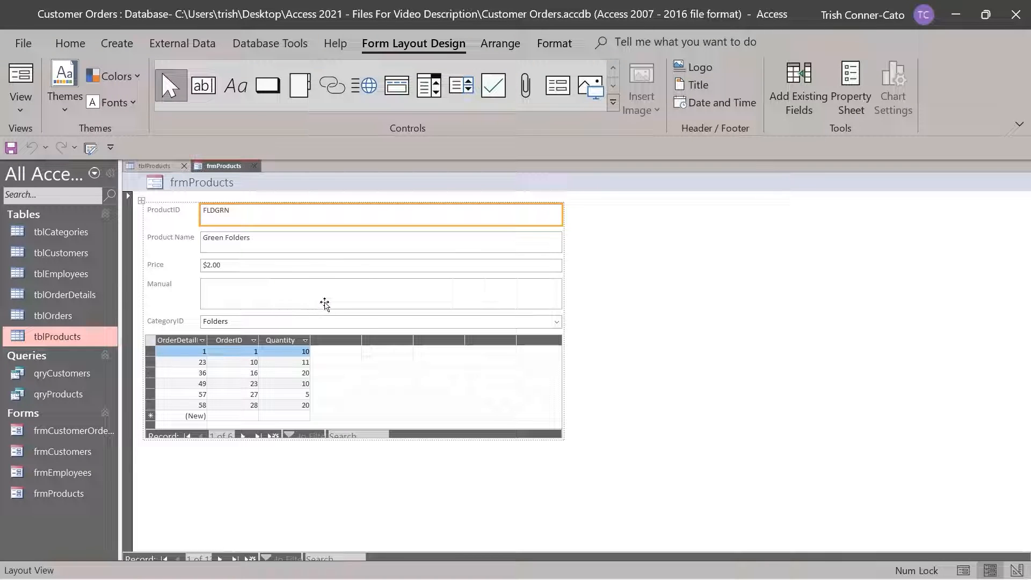
pyautogui.click(197, 185)
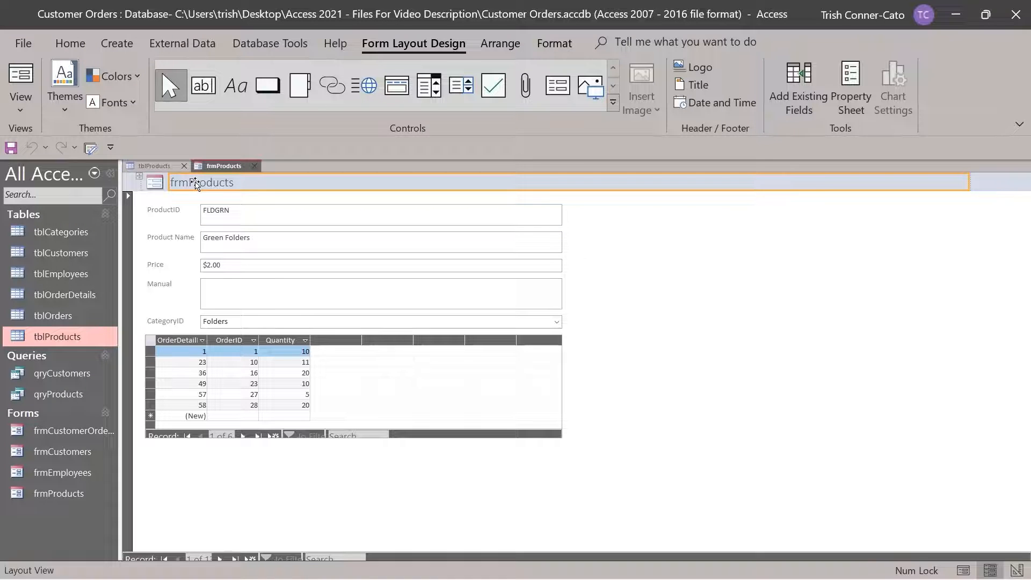
pyautogui.click(155, 184)
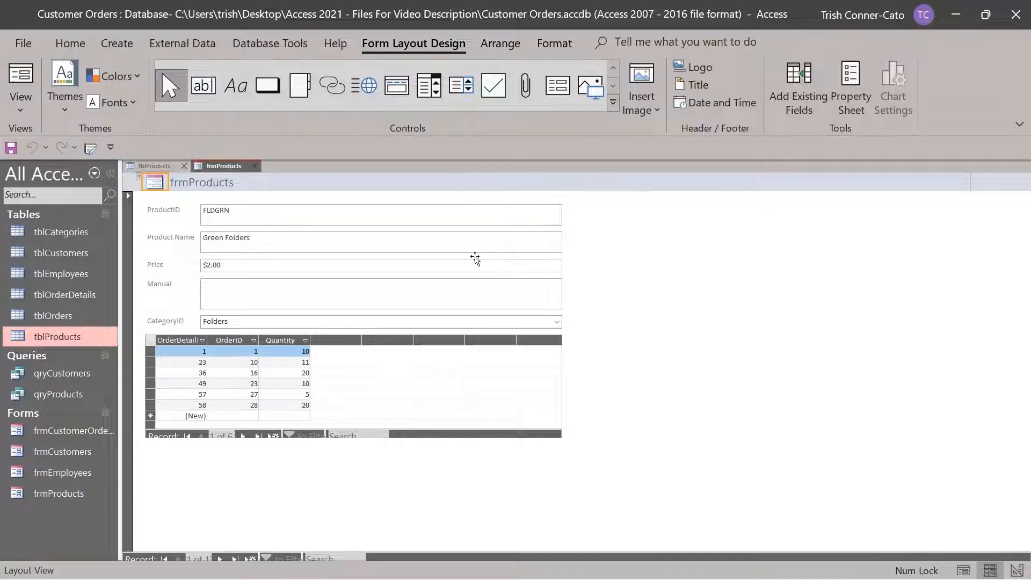
pyautogui.press('Delete')
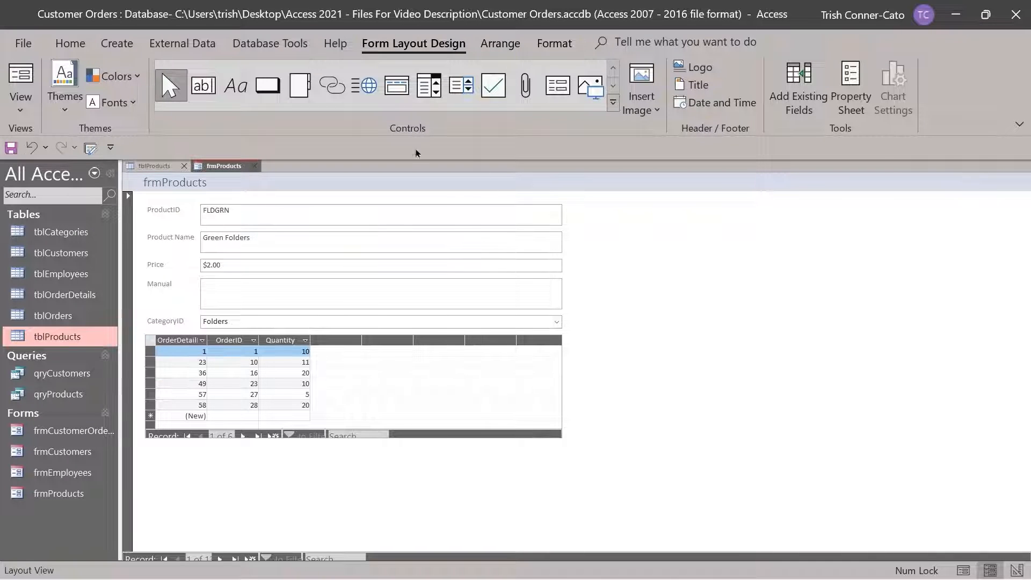
# Edit the header title from 'frmProducts' to 'Product Information Form'
pyautogui.click(161, 182)
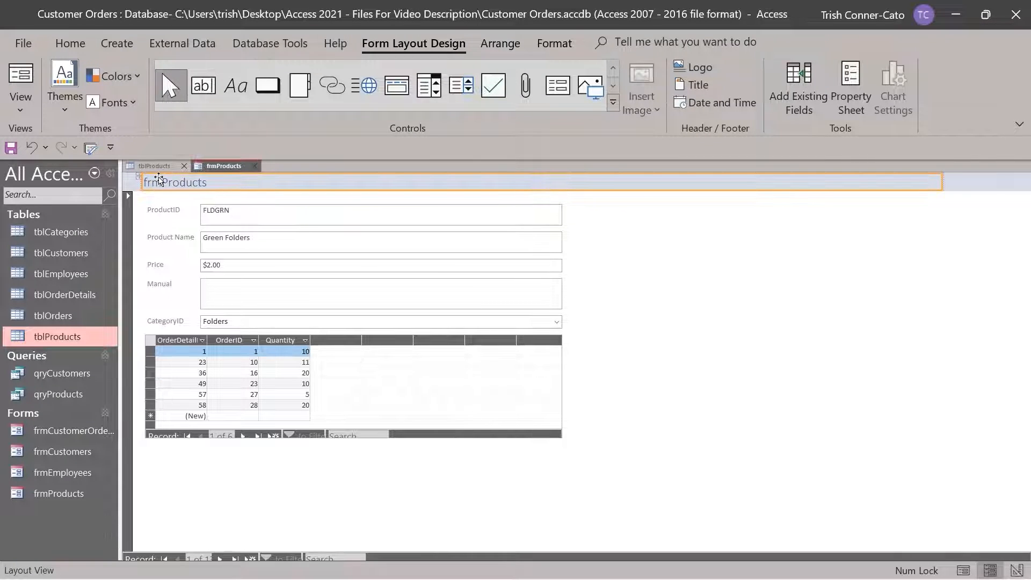
pyautogui.click(160, 182)
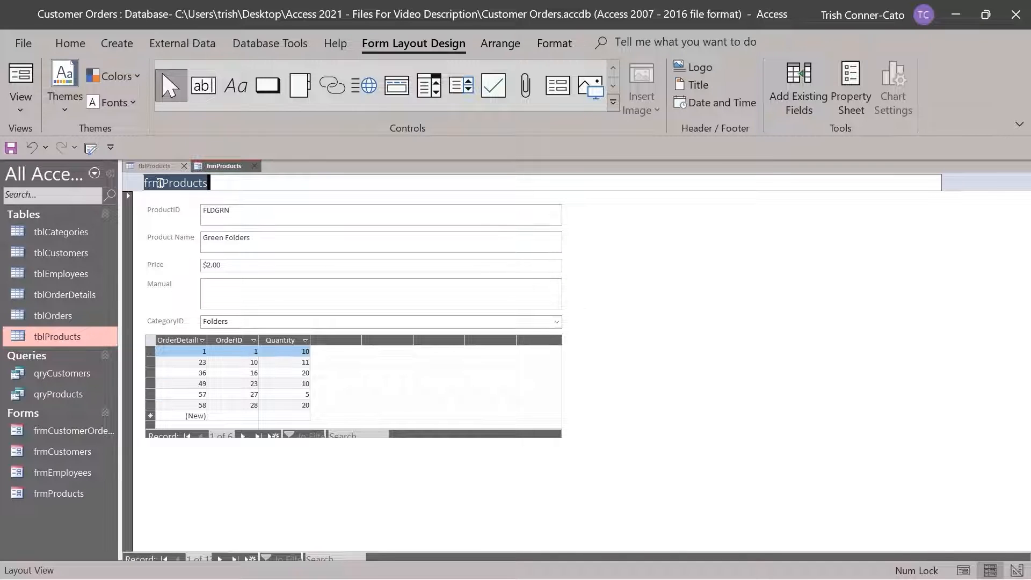
pyautogui.moveTo(159, 182); pyautogui.dragTo(129, 189)
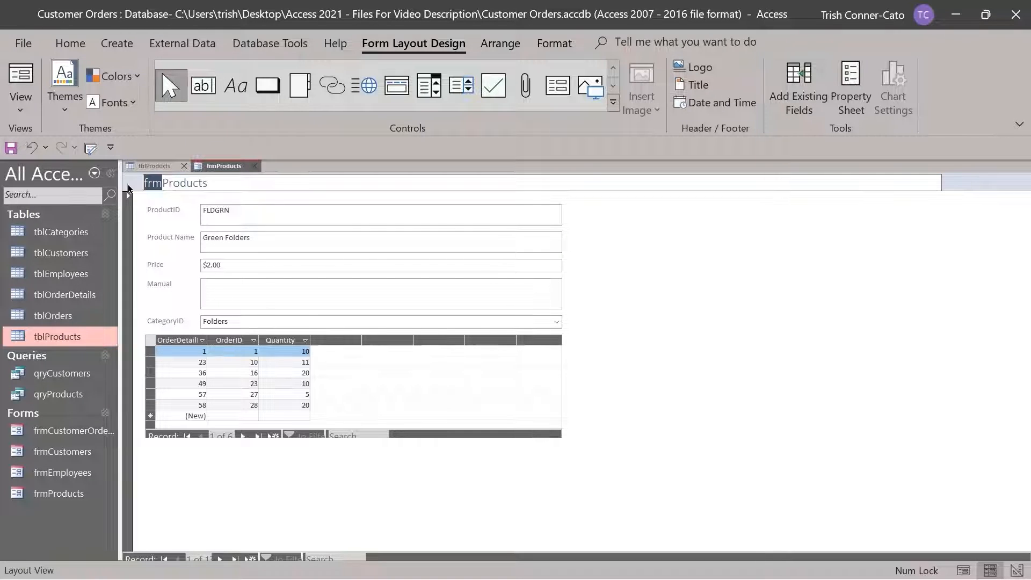
pyautogui.press('Delete')
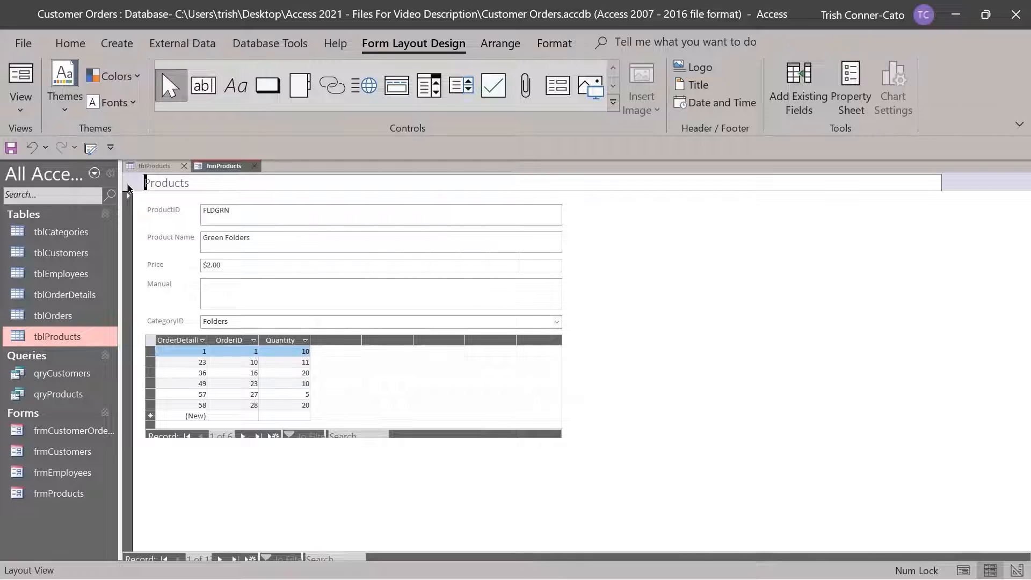
pyautogui.press('End')
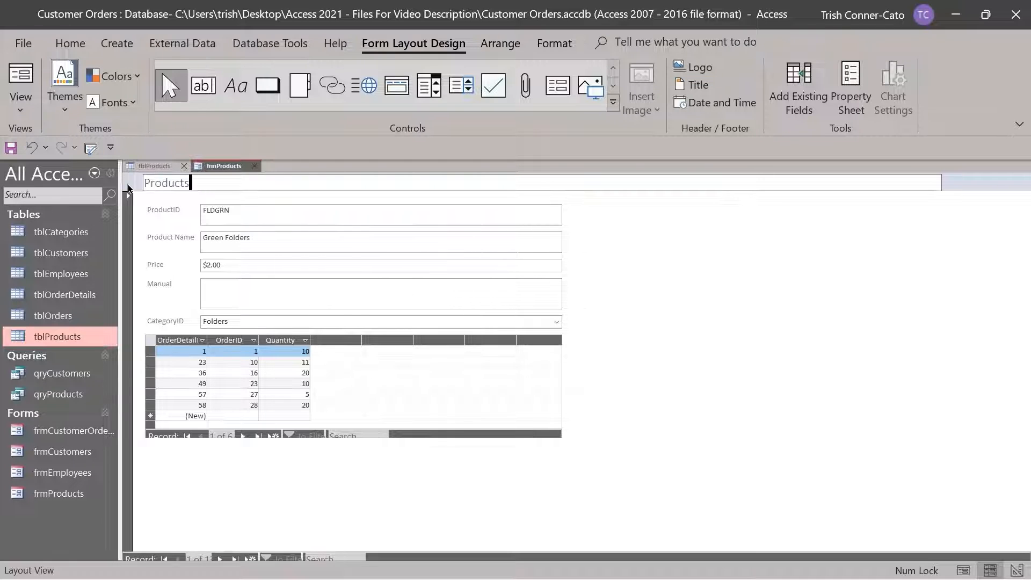
pyautogui.press('BackSpace')
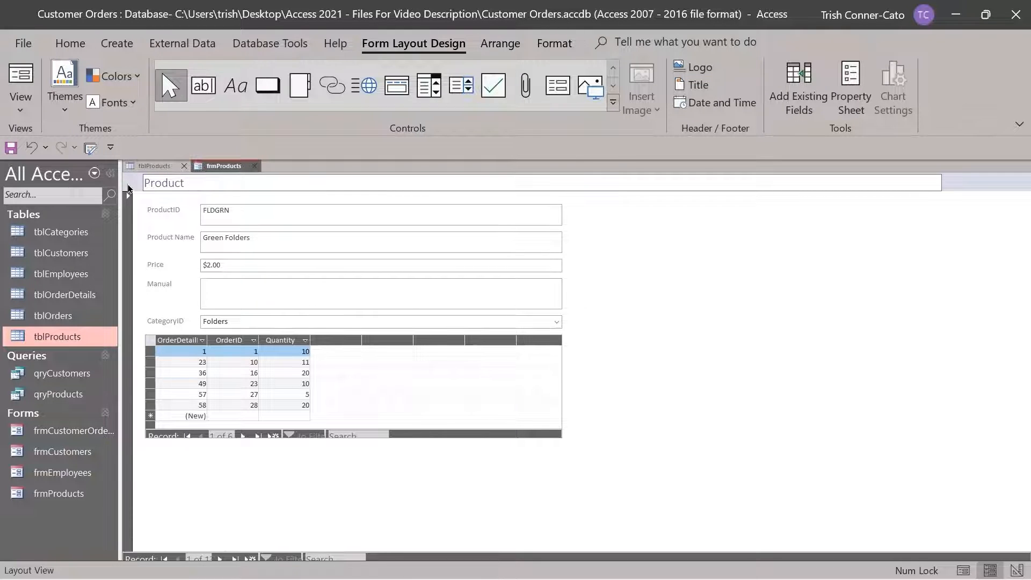
pyautogui.write('Information Form')
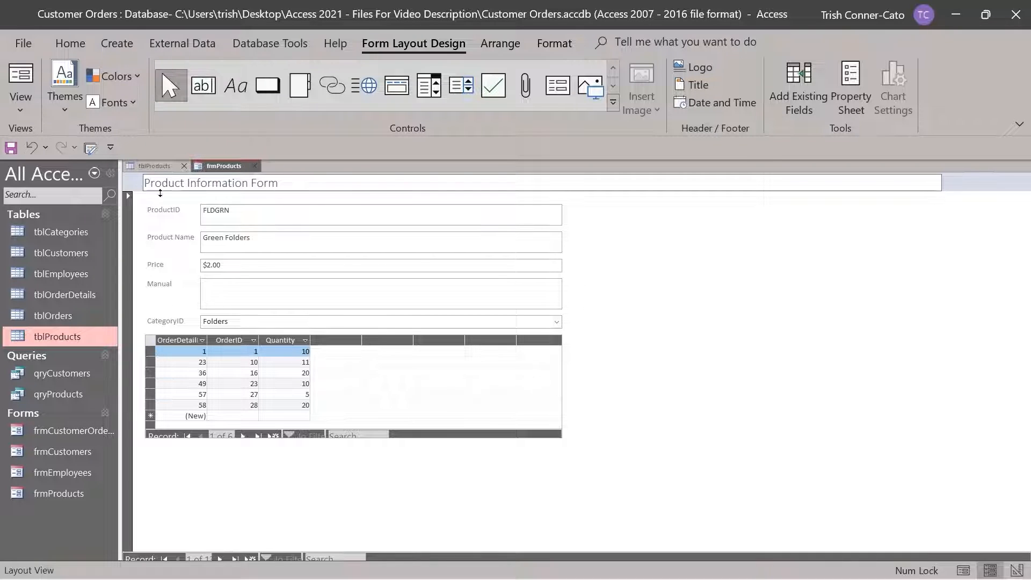
pyautogui.click(610, 271)
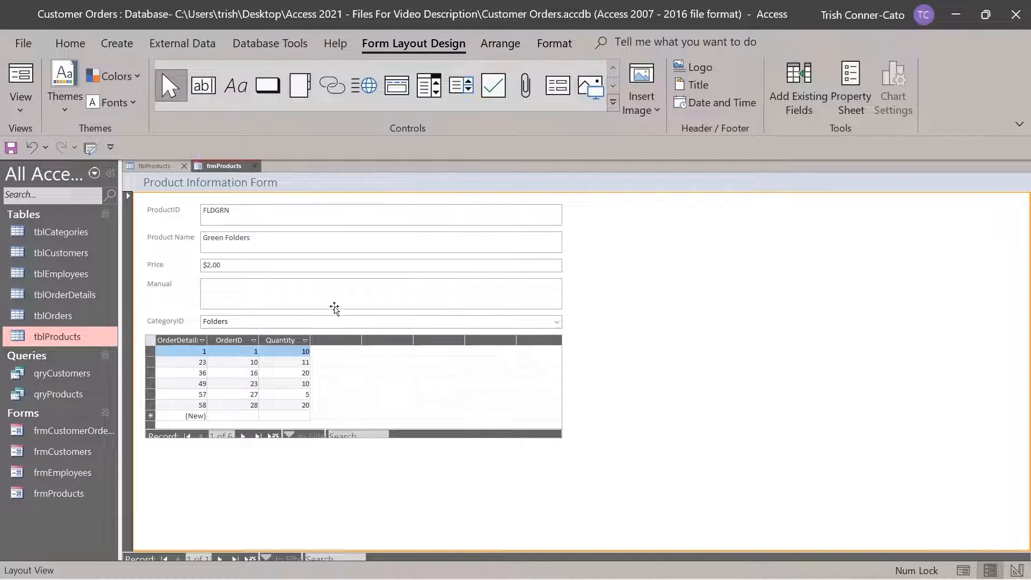
pyautogui.click(161, 165)
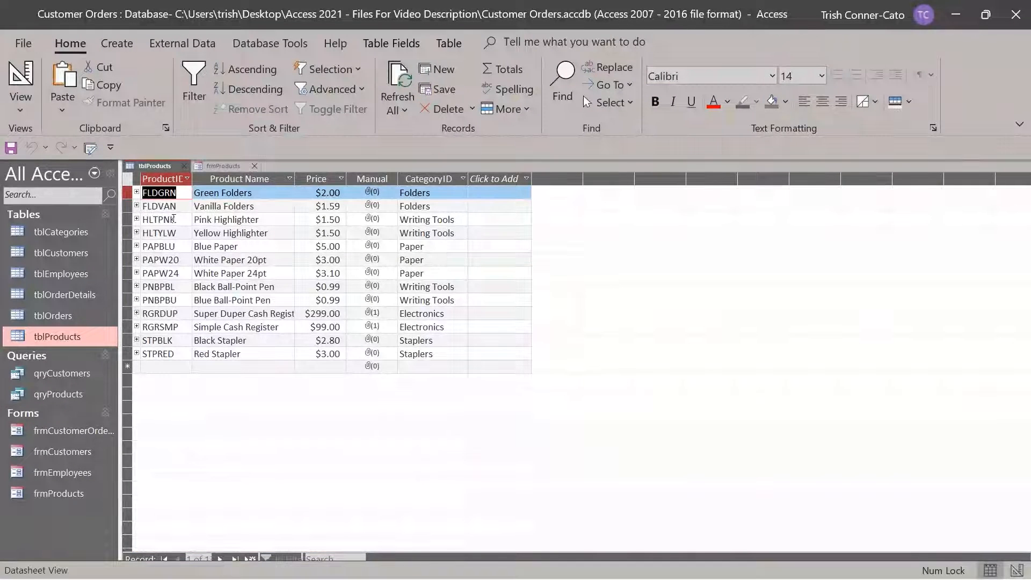
pyautogui.click(136, 193)
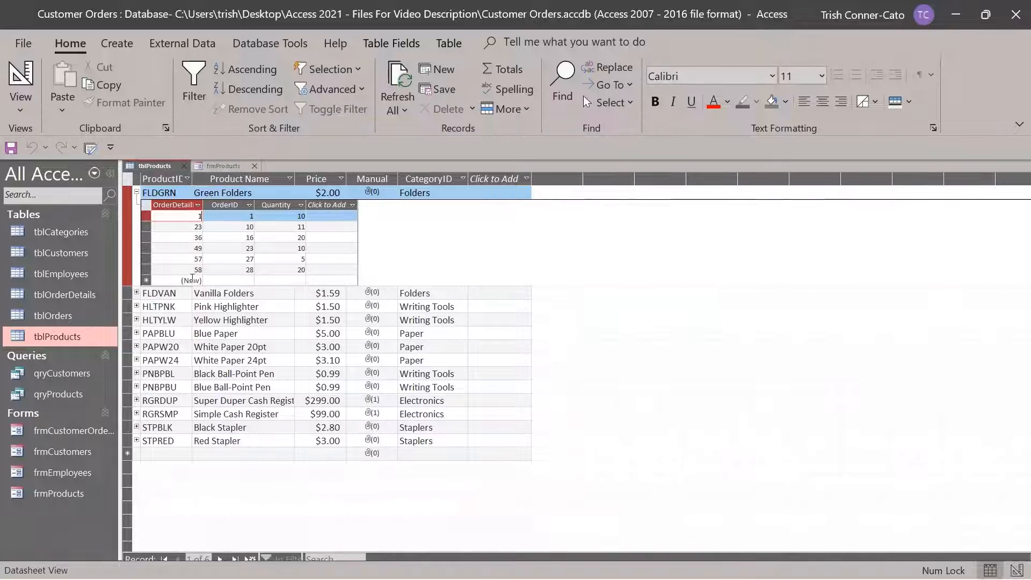
pyautogui.click(137, 191)
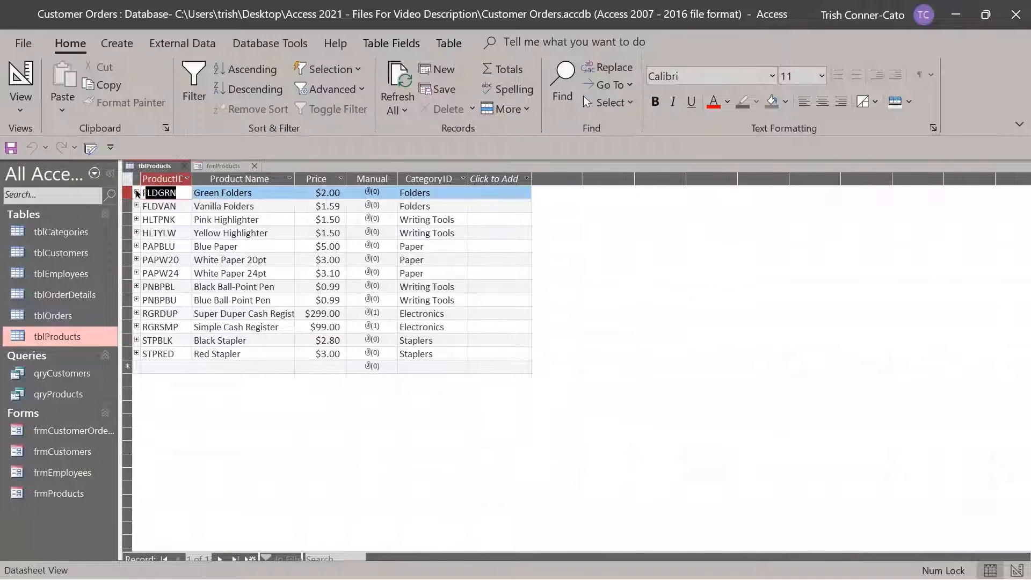
pyautogui.click(225, 166)
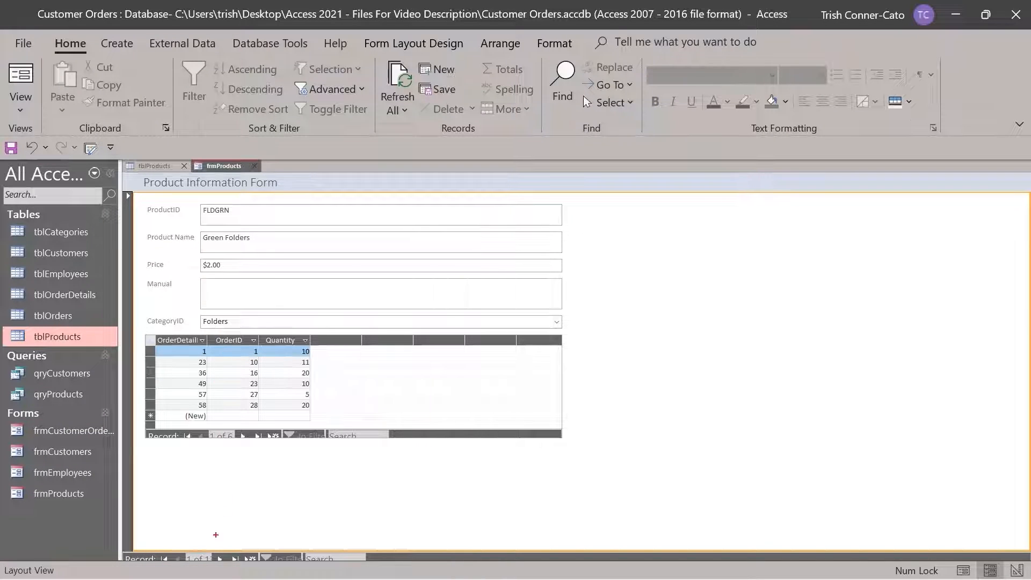
# Step forward through five product records, then back to the first, Green Folders
pyautogui.moveTo(205, 546); pyautogui.dragTo(204, 473)
pyautogui.moveTo(274, 441); pyautogui.dragTo(274, 513)
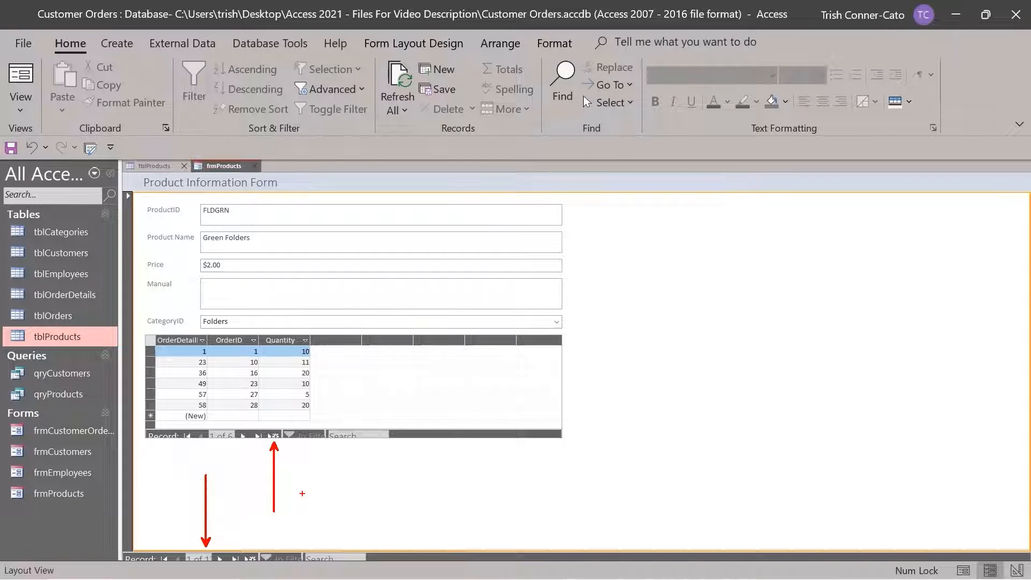
pyautogui.press('Escape')
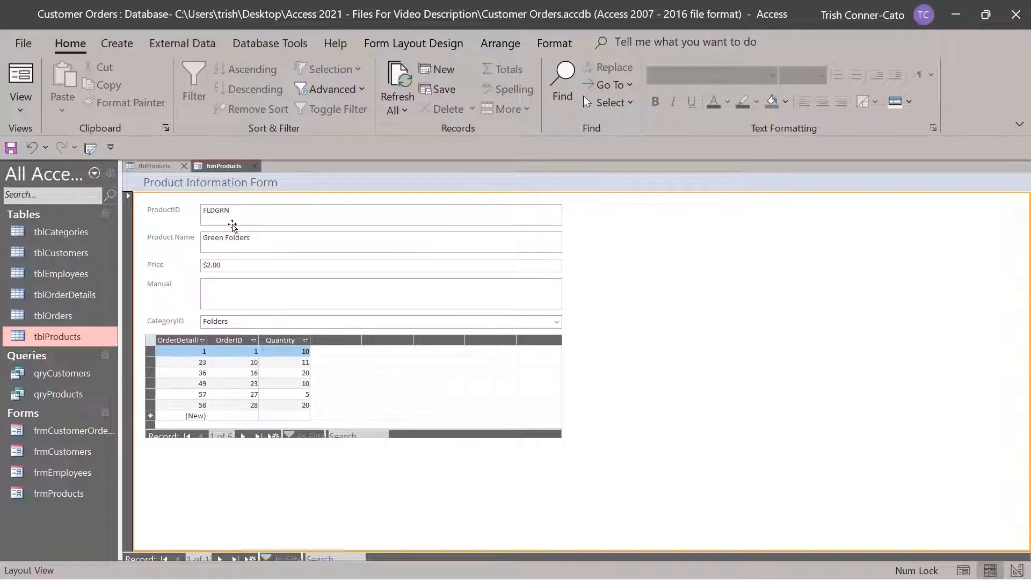
pyautogui.click(220, 559)
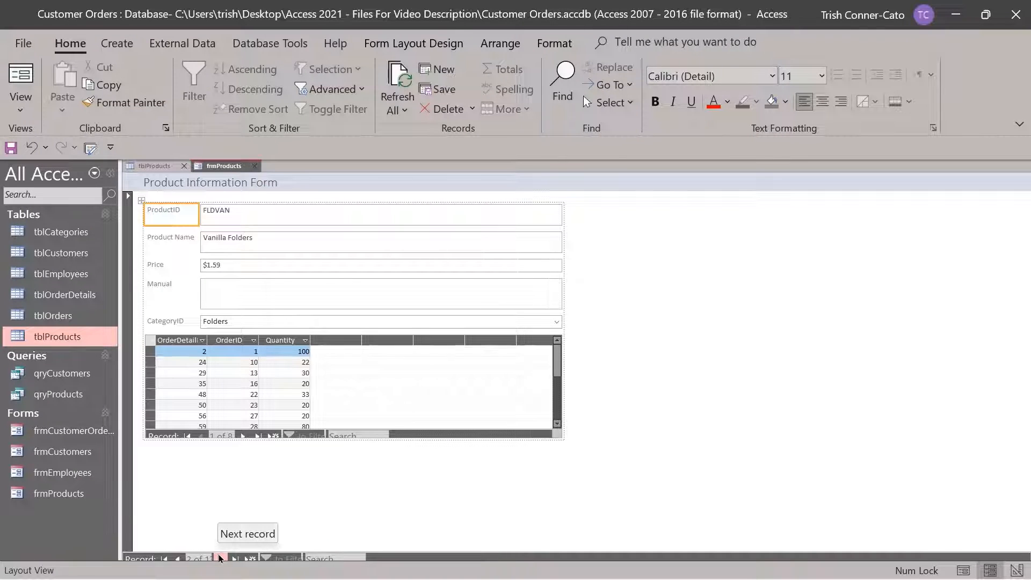
pyautogui.click(220, 560)
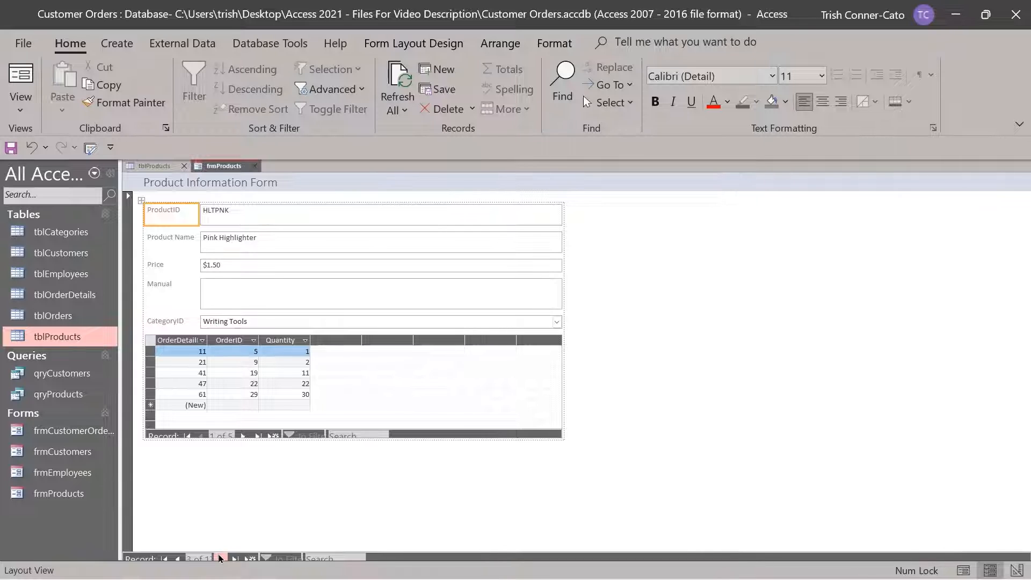
pyautogui.click(220, 559)
pyautogui.click(220, 559)
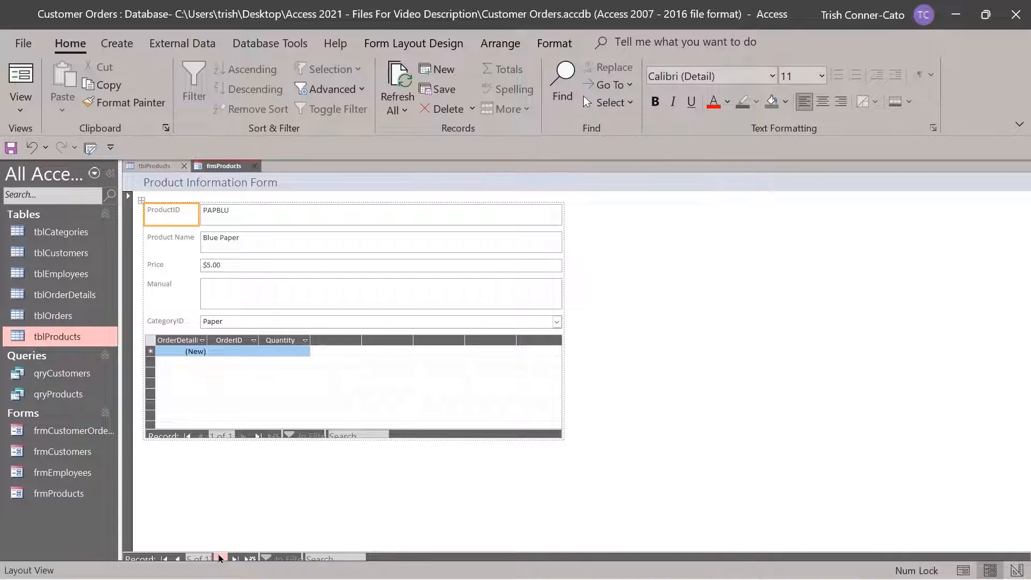
pyautogui.click(220, 559)
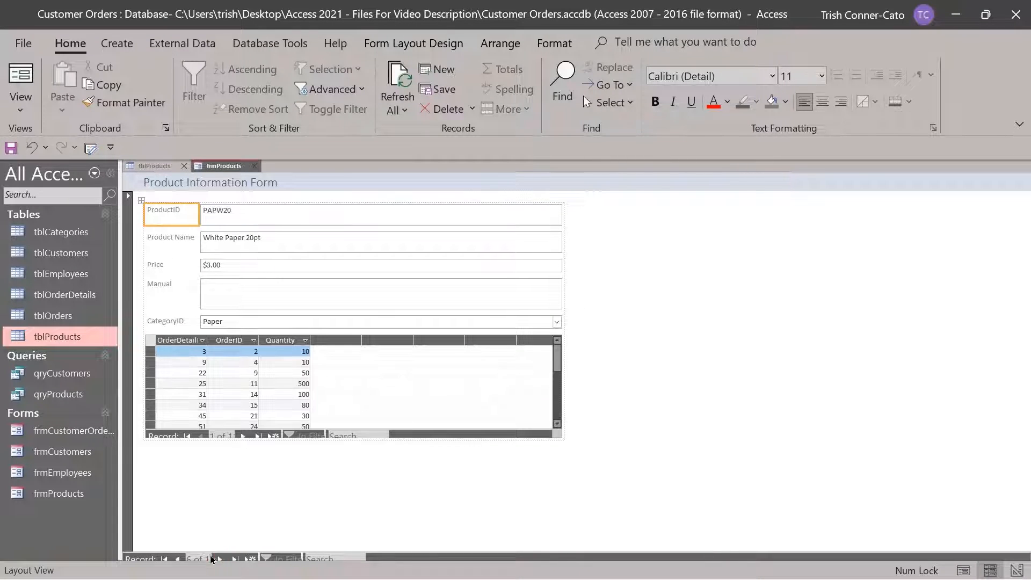
pyautogui.click(177, 560)
pyautogui.click(178, 559)
pyautogui.click(178, 559)
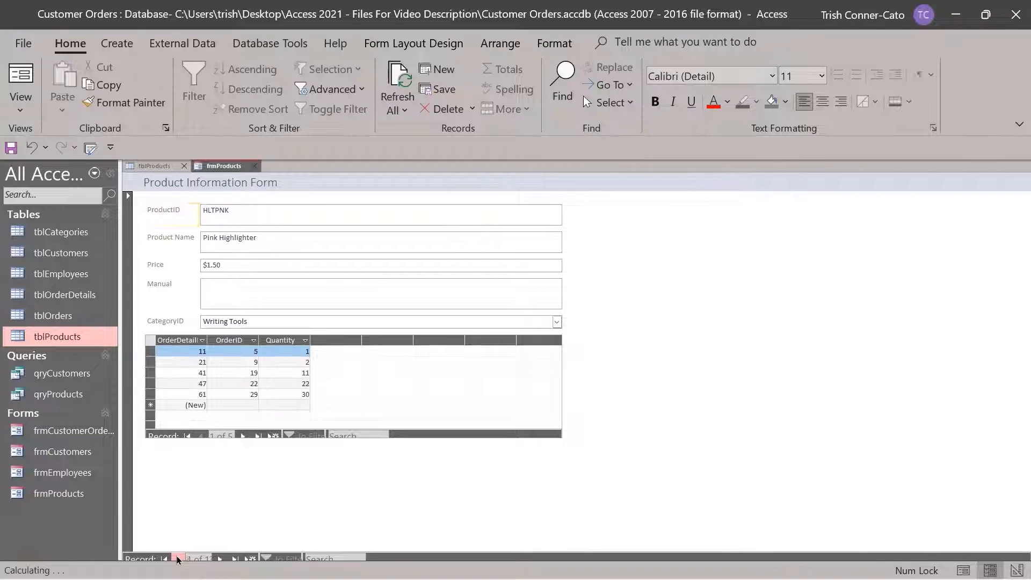
pyautogui.click(177, 559)
pyautogui.click(177, 559)
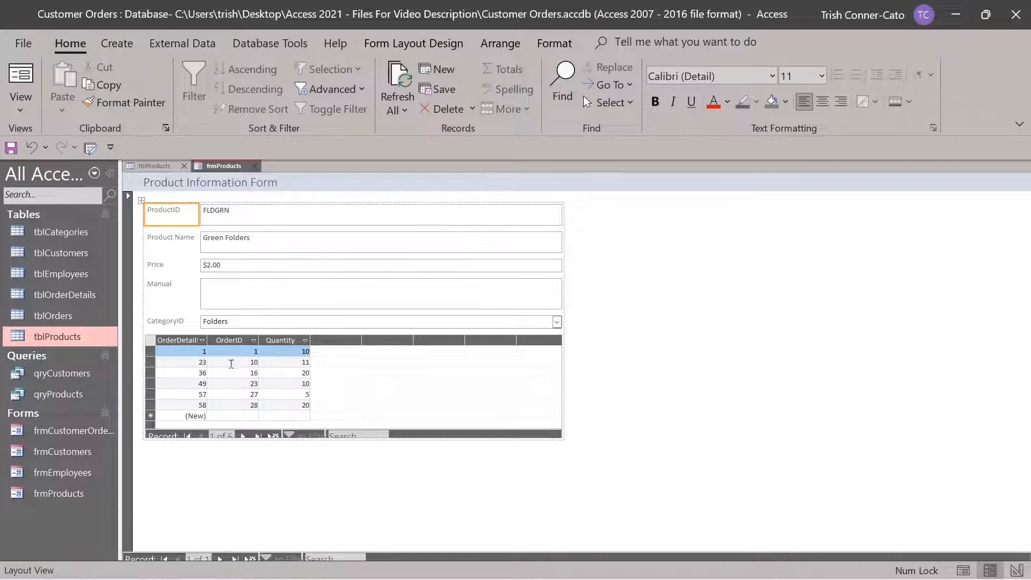
# Step down through Green Folders' order-detail rows to the last, then back to the first
pyautogui.click(244, 436)
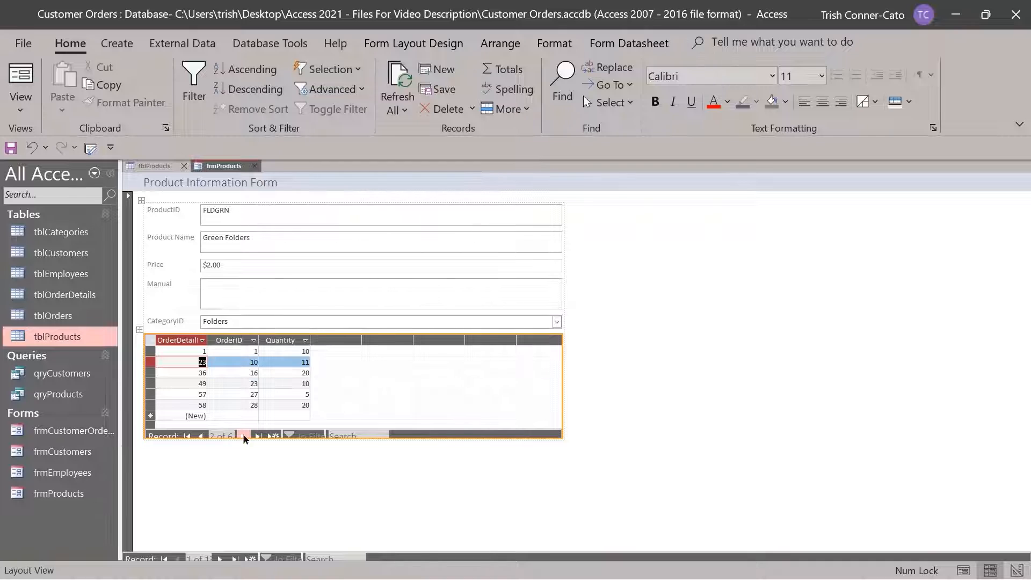
pyautogui.click(244, 436)
pyautogui.click(243, 437)
pyautogui.click(244, 437)
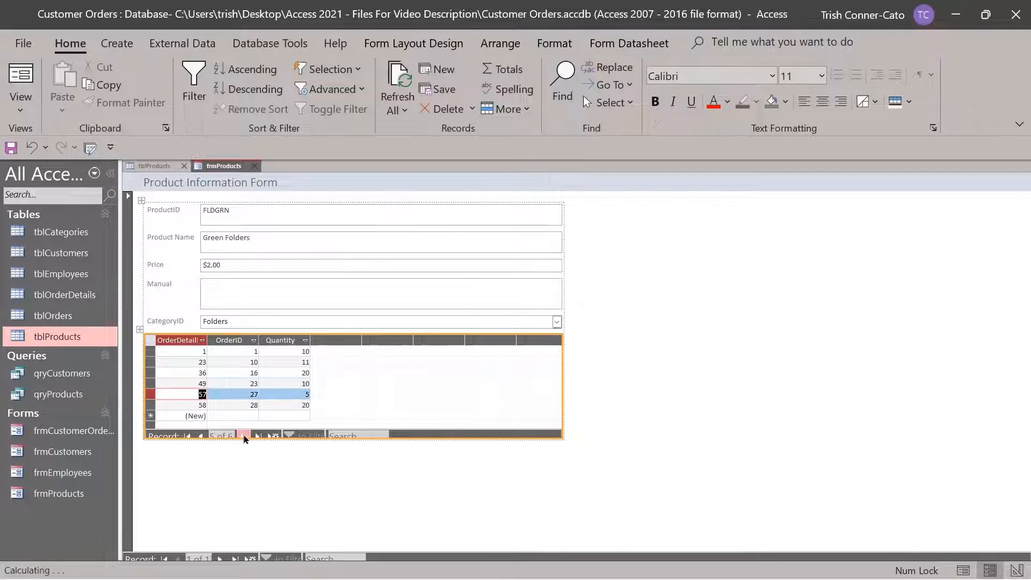
pyautogui.click(243, 436)
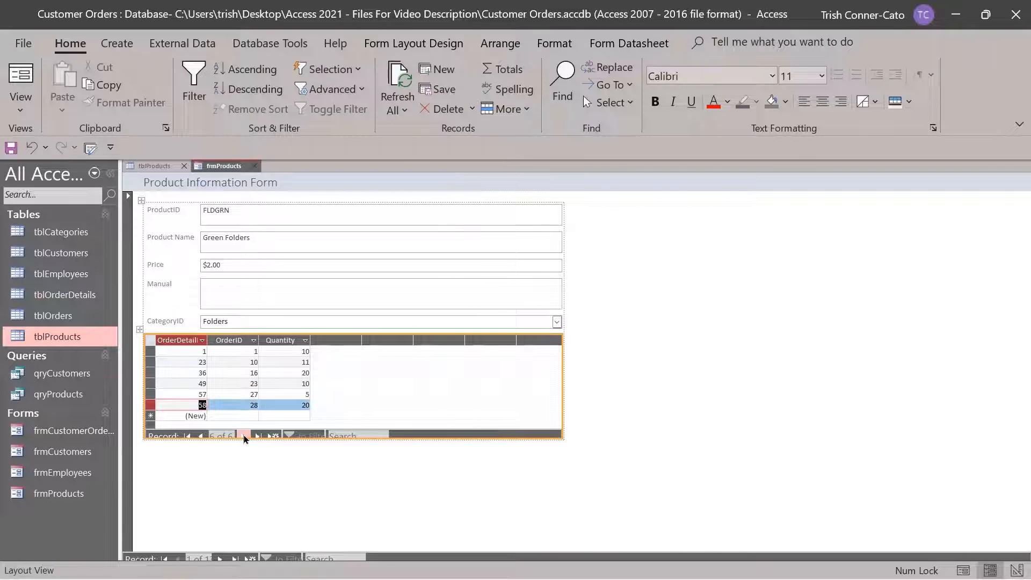
pyautogui.click(203, 436)
pyautogui.click(203, 436)
pyautogui.click(203, 436)
pyautogui.click(203, 437)
pyautogui.click(203, 436)
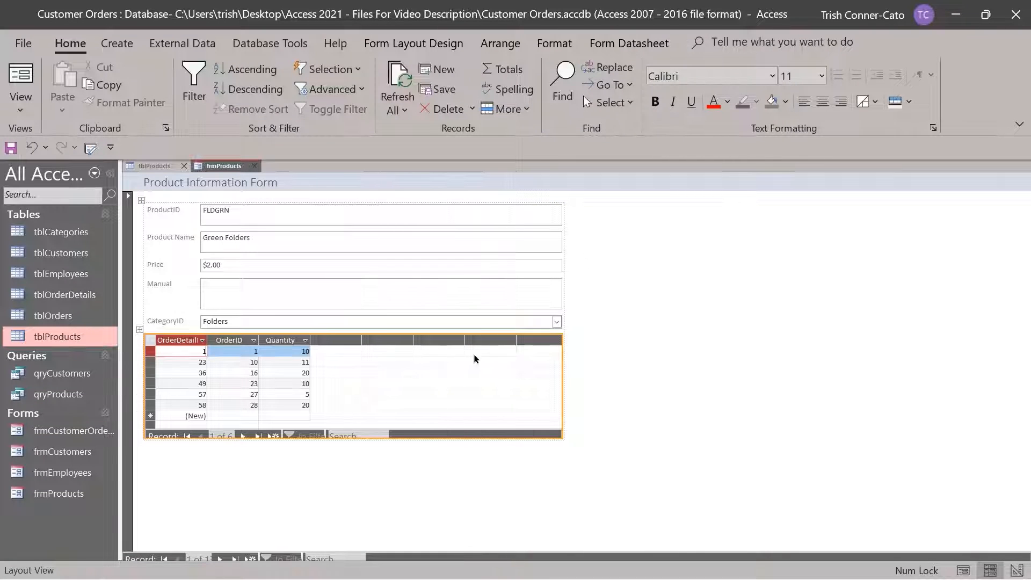
# Close all open objects, choosing Yes to save the frmProducts design changes
pyautogui.rightClick(166, 168)
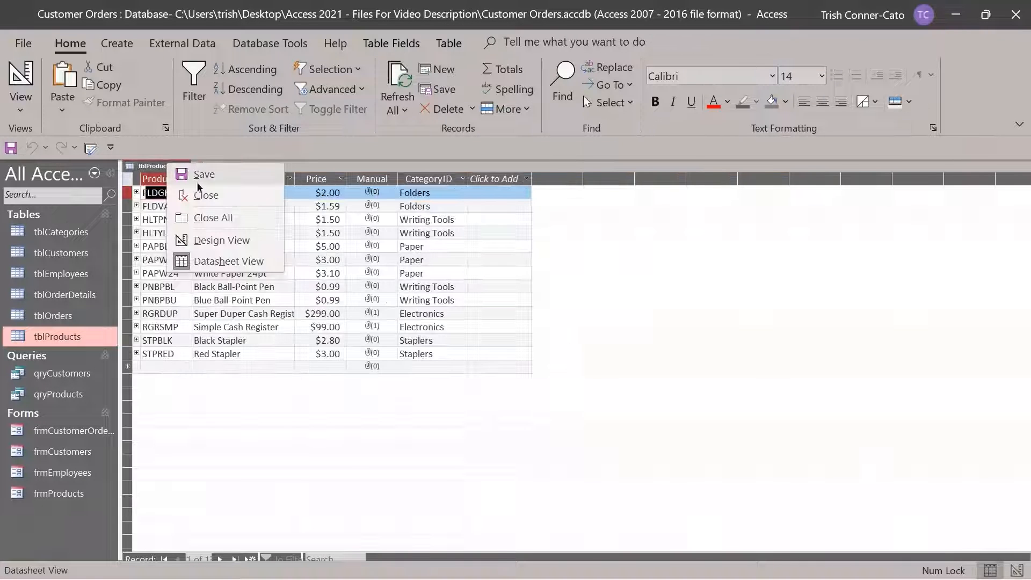
pyautogui.click(234, 221)
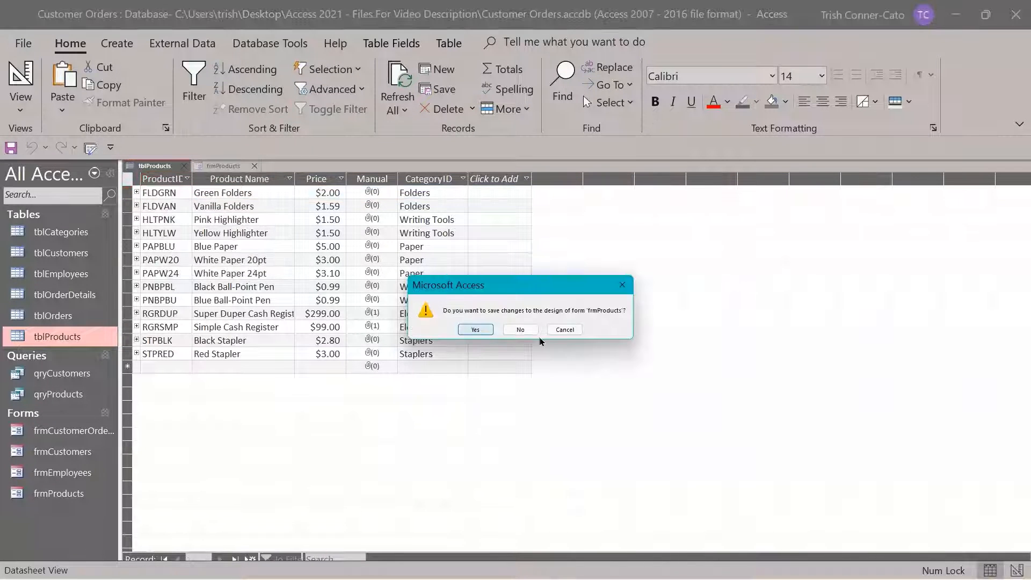
pyautogui.click(476, 330)
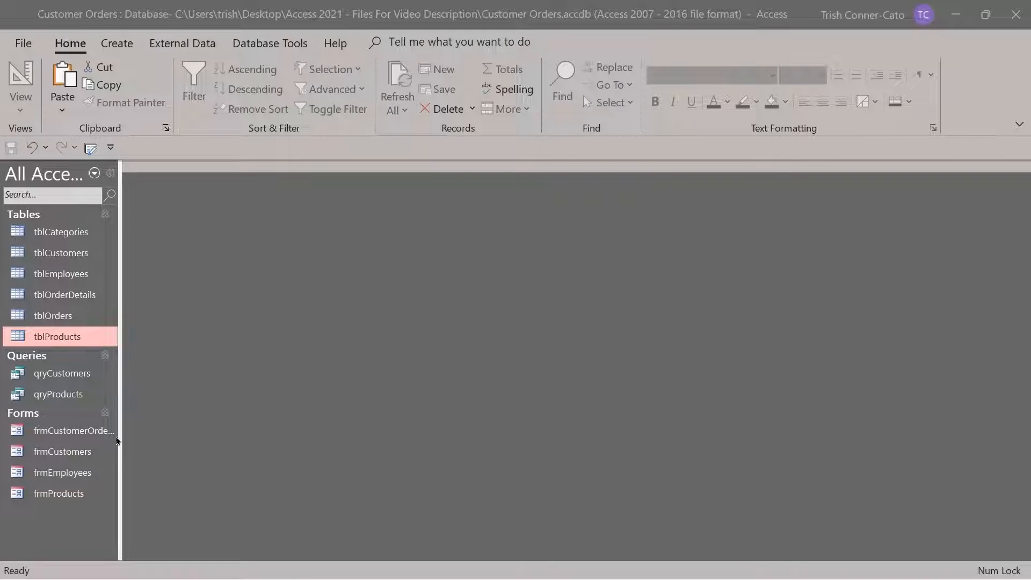
# Open frmCustomers in Form View, showing the Astro Advertising customer record
pyautogui.doubleClick(62, 453)
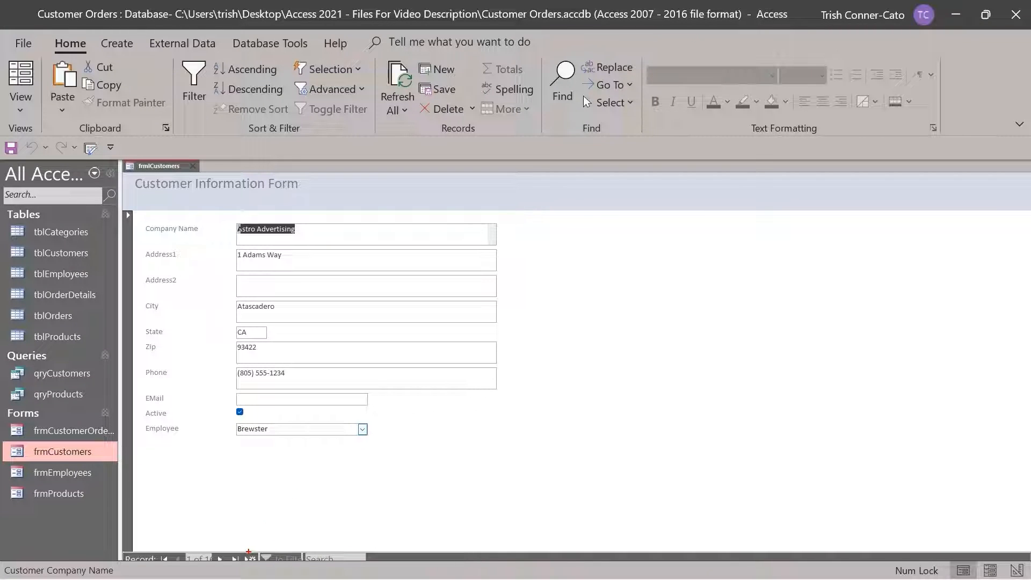
pyautogui.moveTo(250, 546); pyautogui.dragTo(251, 458)
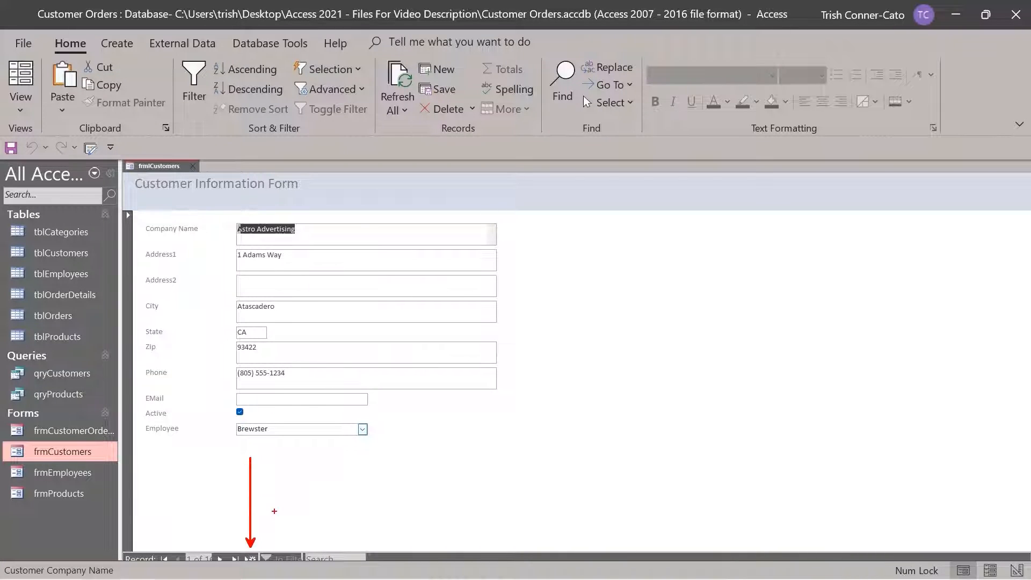
# Start a new customer record for Patty's Pretzels and enter its street address
pyautogui.click(250, 558)
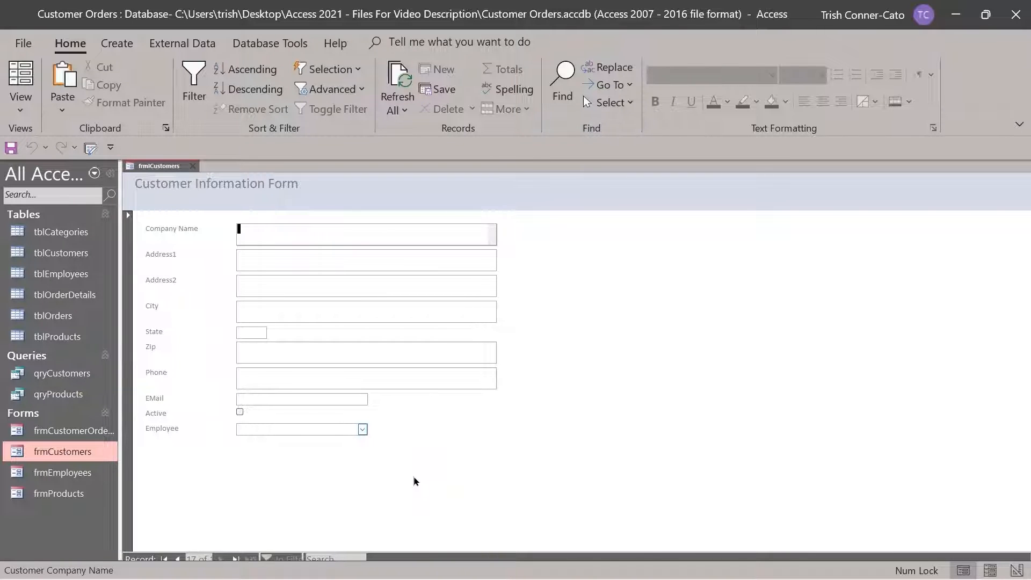
pyautogui.write('Pat')
pyautogui.write('ty')
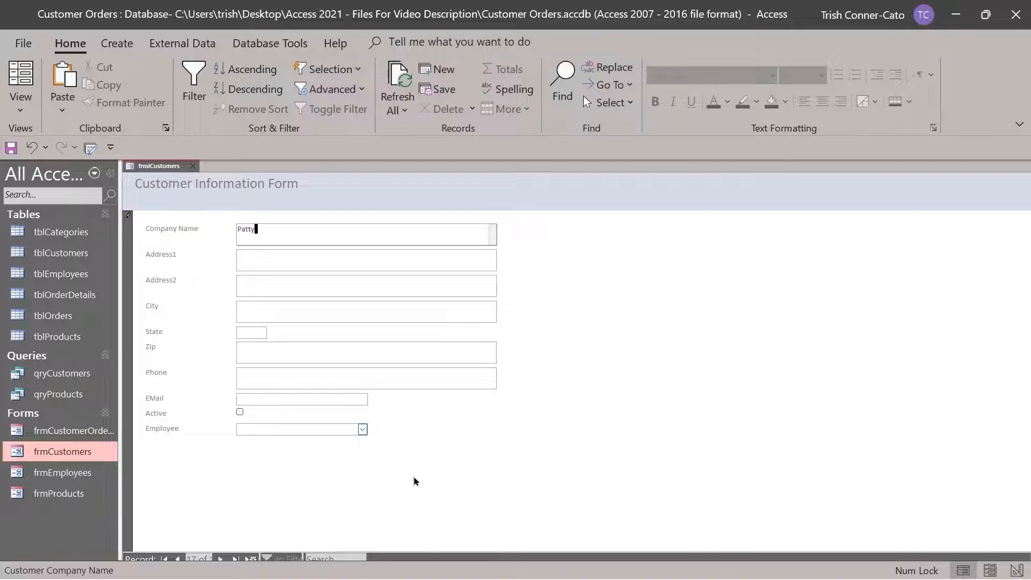
pyautogui.write("'s Pretzels")
pyautogui.press('Tab')
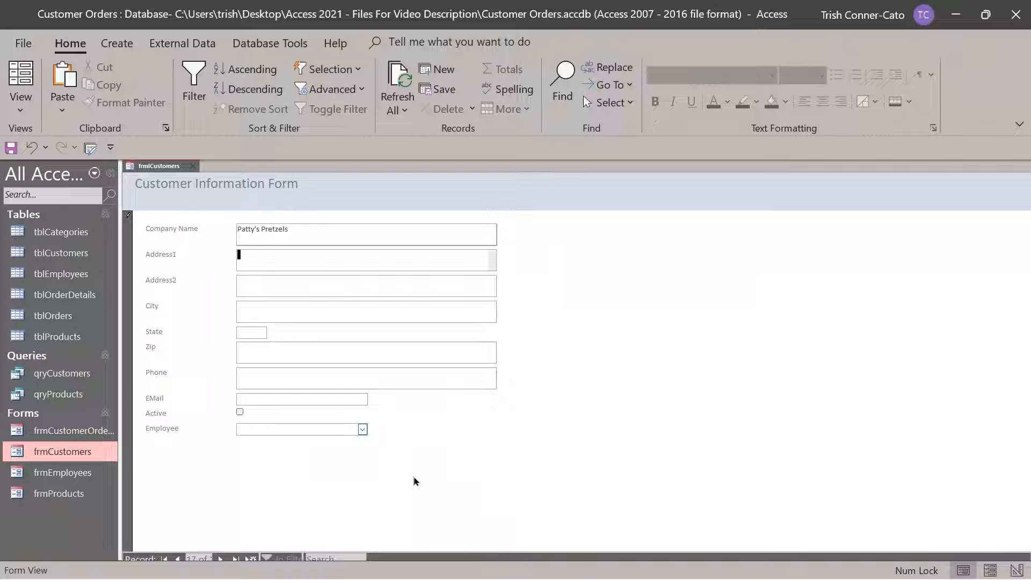
pyautogui.write('123 Main Street')
pyautogui.press('Tab')
pyautogui.press('Tab')
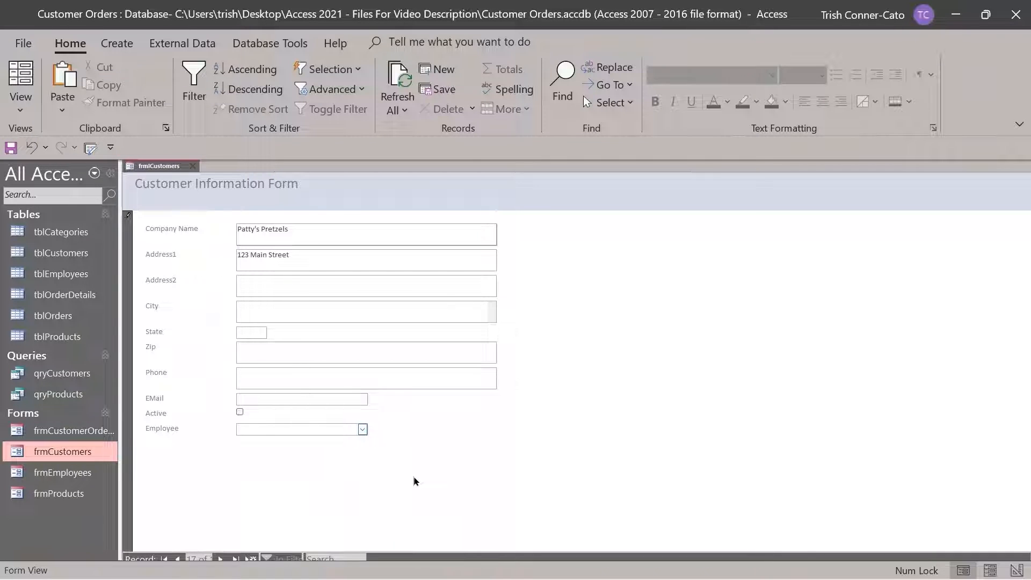
# Enter city Franklin Park and state NJ, then fill in the customer's zip code and phone number
pyautogui.write('Philad')
pyautogui.press('BackSpace')
pyautogui.press('BackSpace')
pyautogui.press('BackSpace')
pyautogui.press('BackSpace')
pyautogui.press('BackSpace')
pyautogui.press('BackSpace')
pyautogui.write('Franklin Park')
pyautogui.press('Tab')
pyautogui.write('NJ')
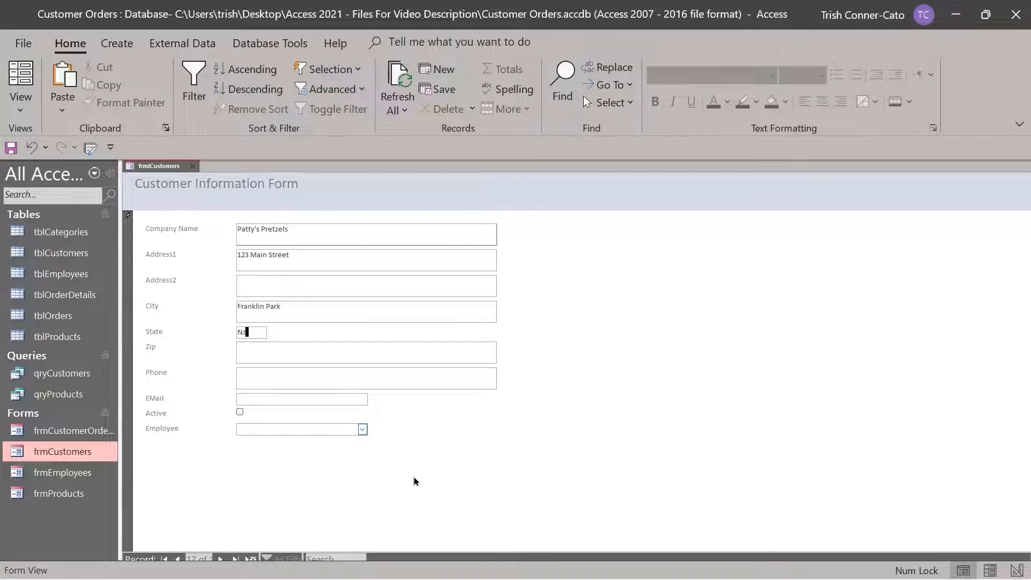
pyautogui.press('Tab')
pyautogui.write('0')
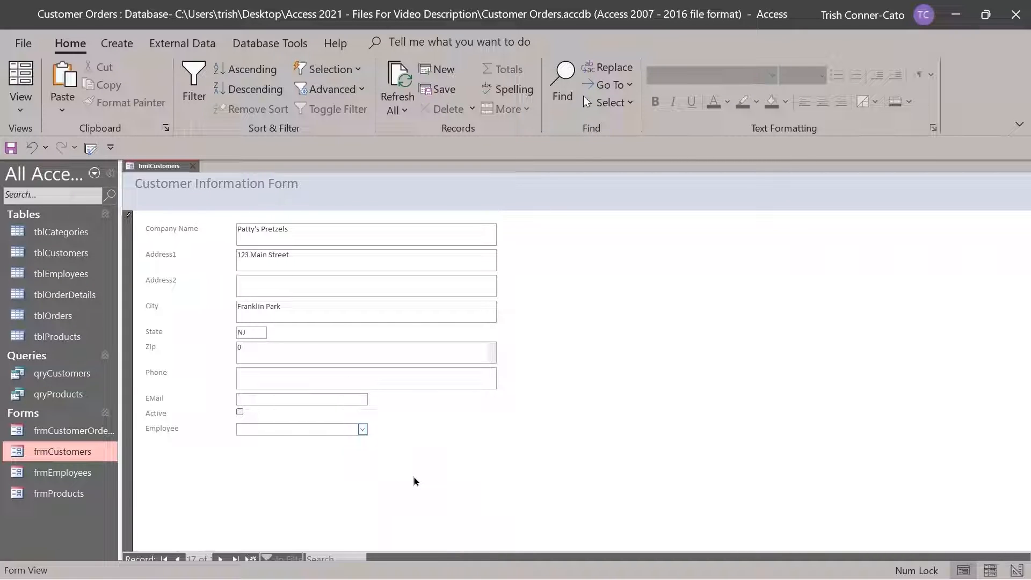
pyautogui.write('8823')
pyautogui.press('Tab')
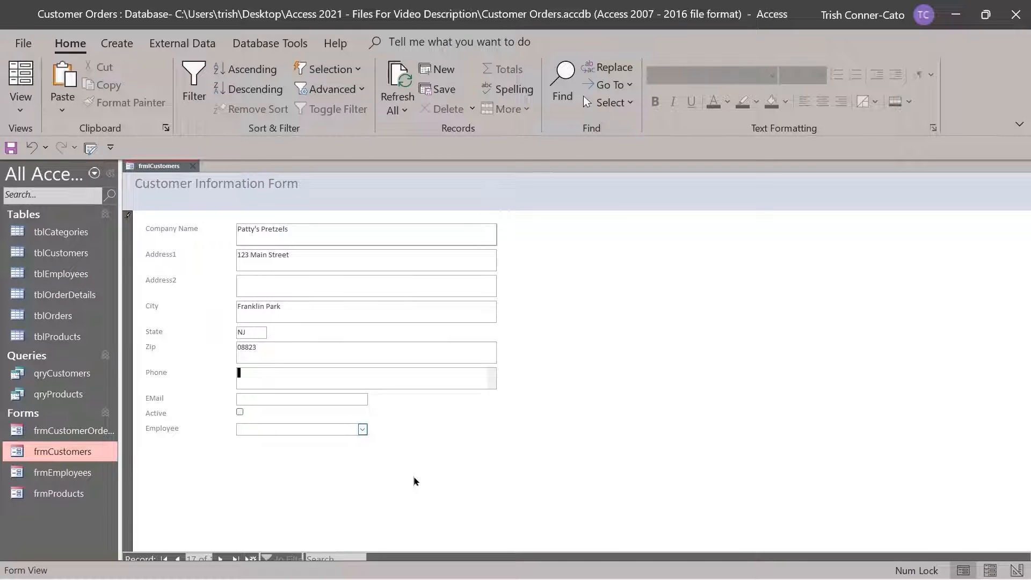
pyautogui.write('5555555555')
pyautogui.press('Tab')
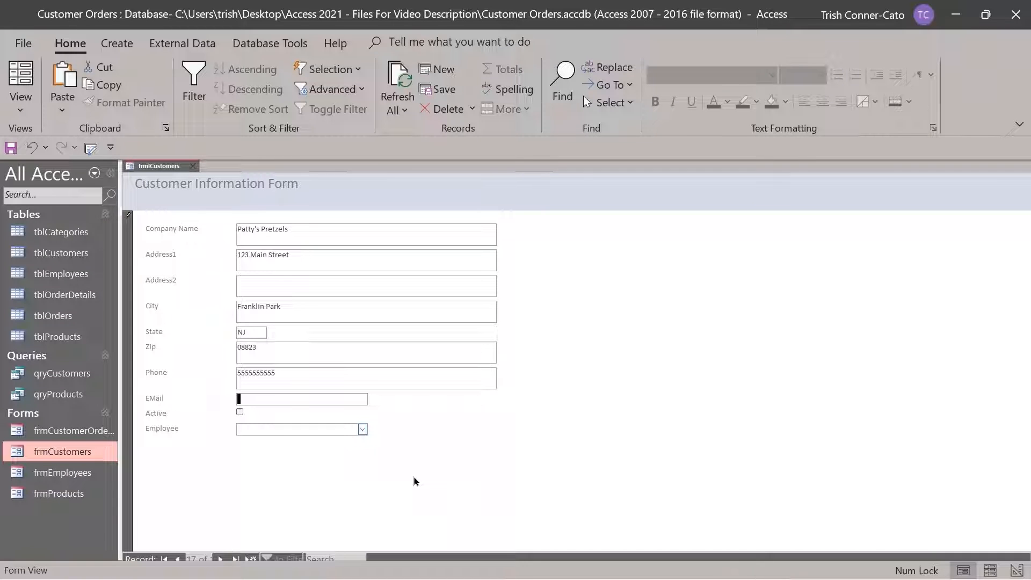
# Recheck the phone number, then fill in the customer's e-mail address
pyautogui.click(248, 372)
pyautogui.moveTo(247, 373); pyautogui.dragTo(251, 373)
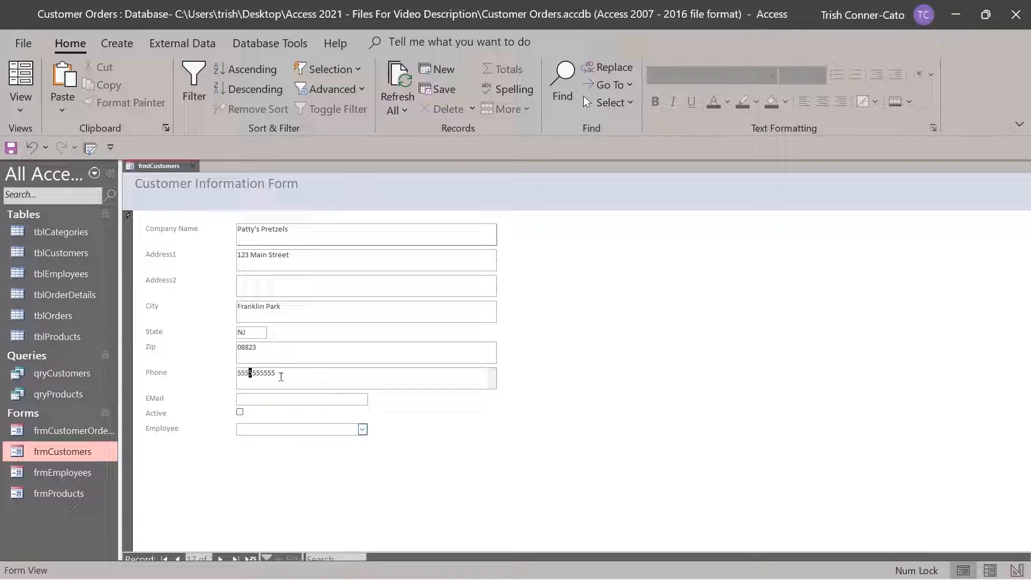
pyautogui.click(246, 400)
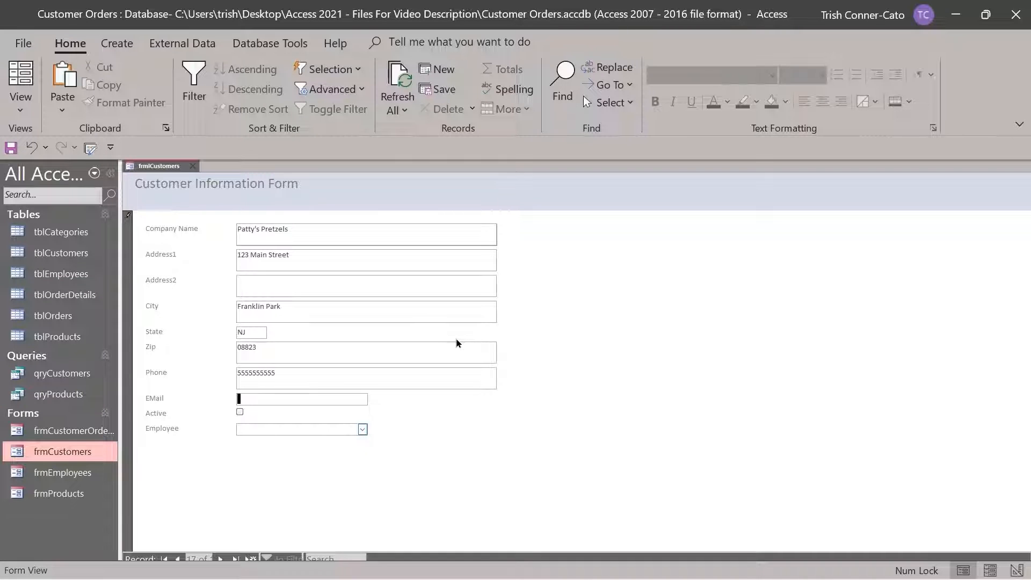
# Mark the customer active, assign employee Brewster, save the record and close frmCustomers
pyautogui.click(240, 412)
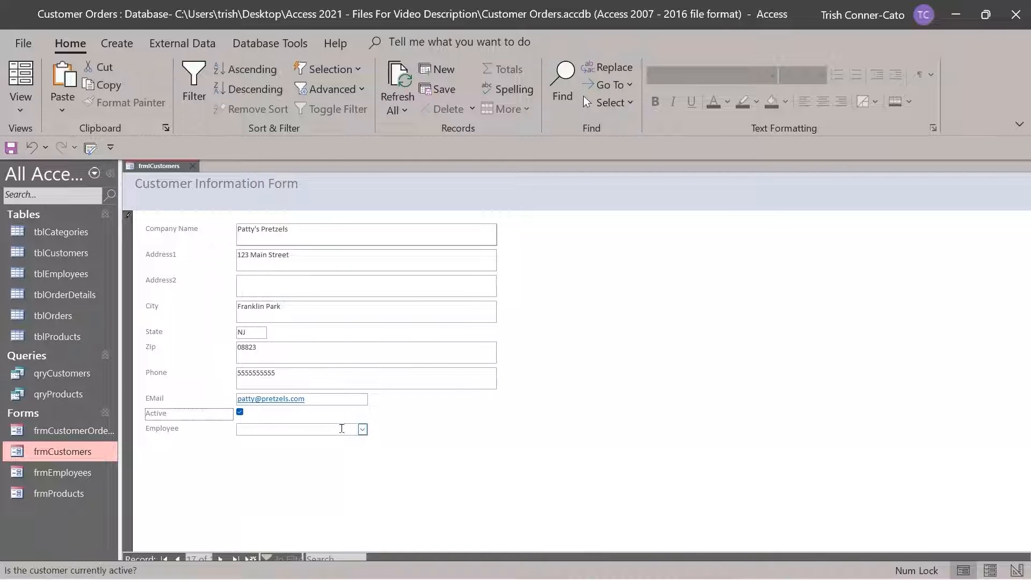
pyautogui.click(363, 432)
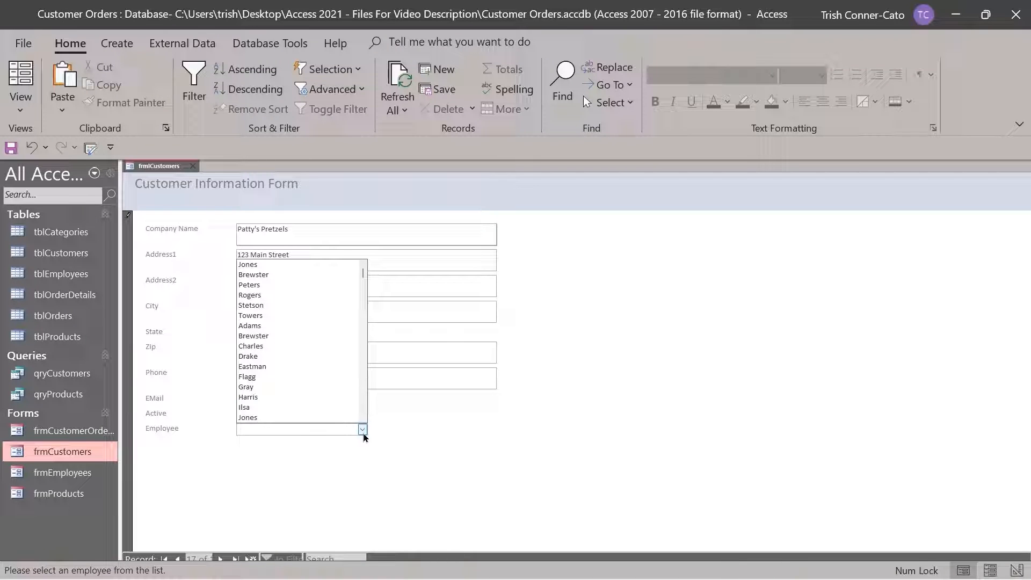
pyautogui.click(267, 336)
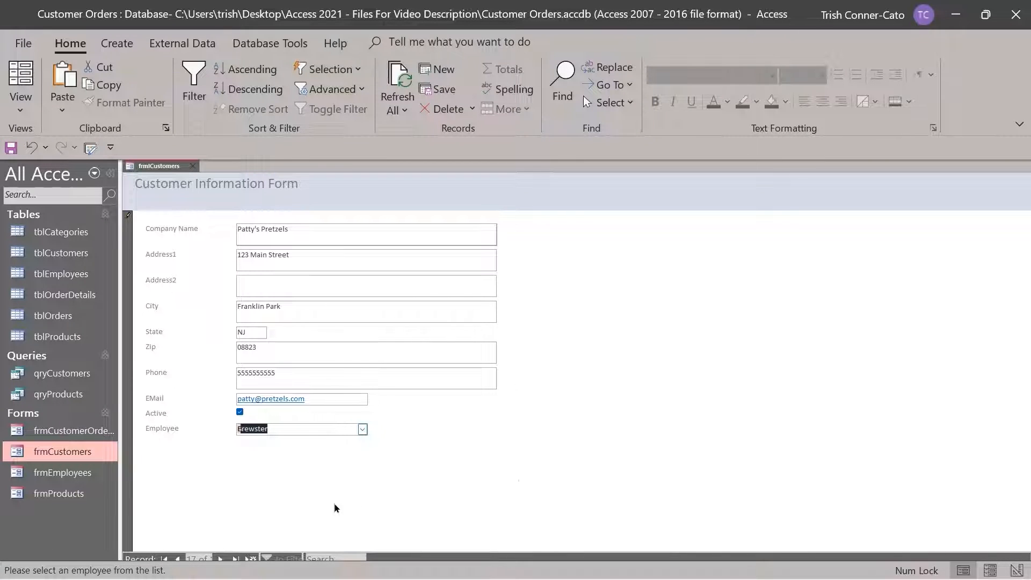
pyautogui.press('Tab')
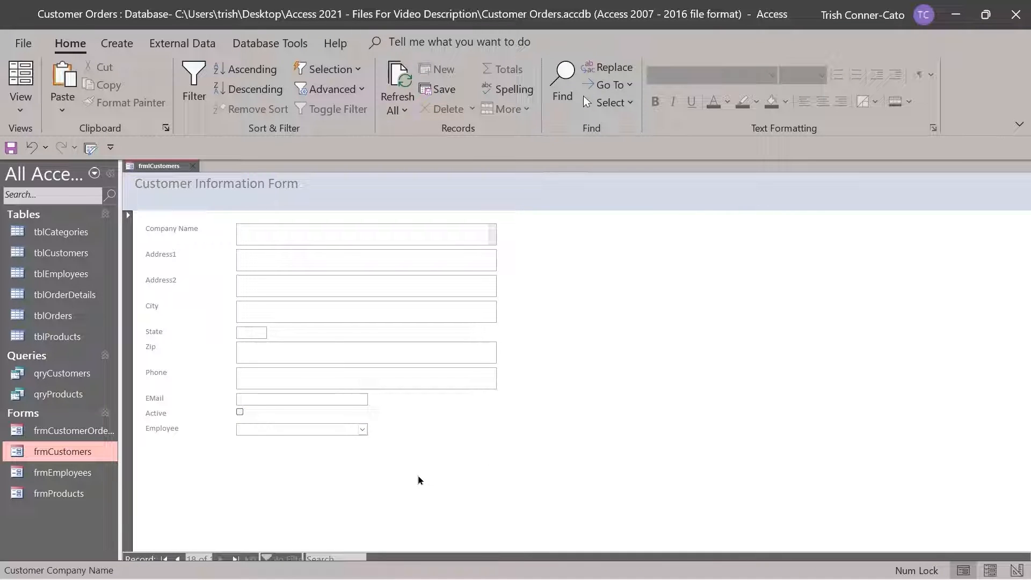
pyautogui.click(193, 166)
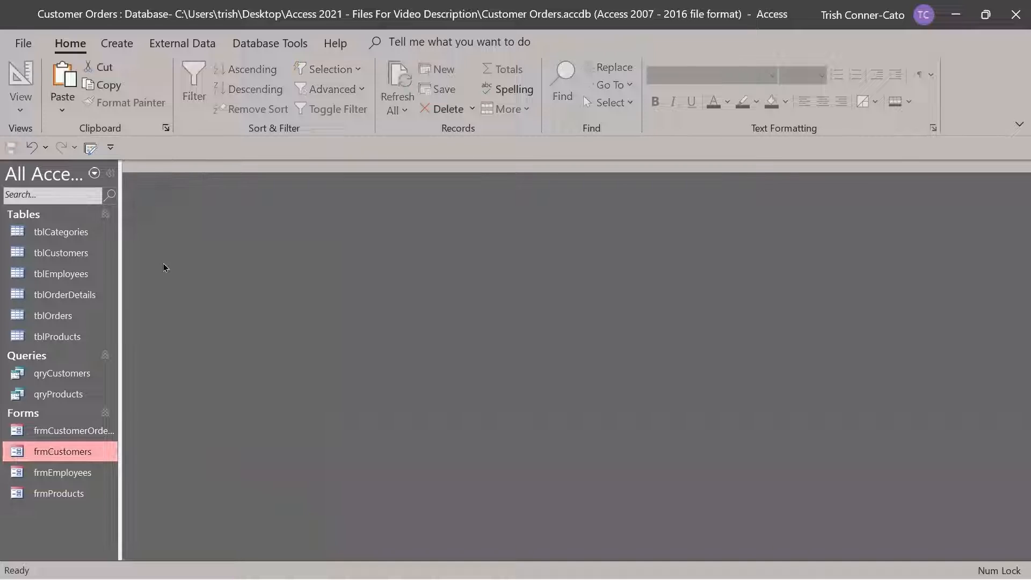
# In tblCustomers, add parentheses around record 17's area code and a hyphen, then save the record
pyautogui.doubleClick(69, 257)
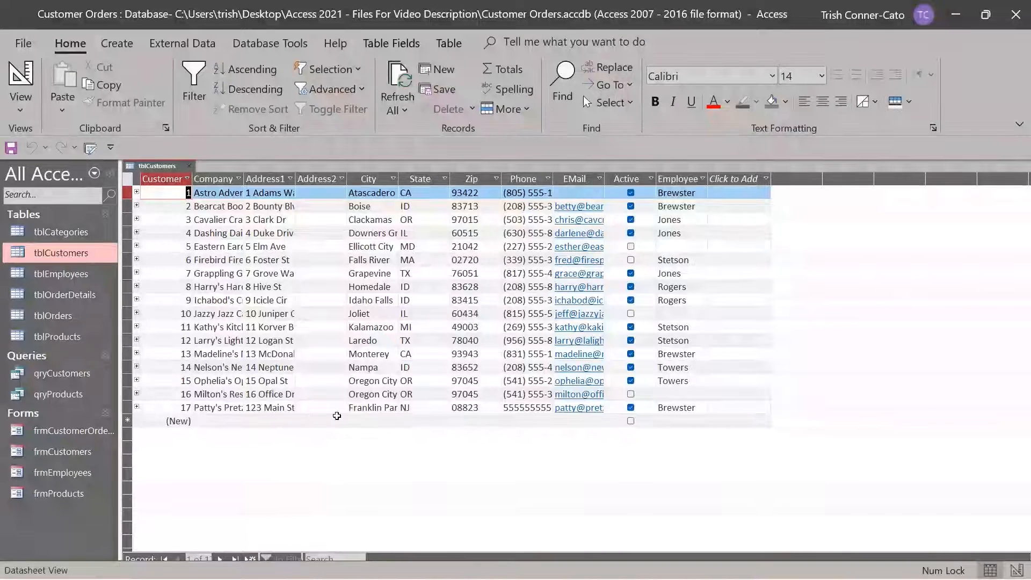
pyautogui.click(515, 411)
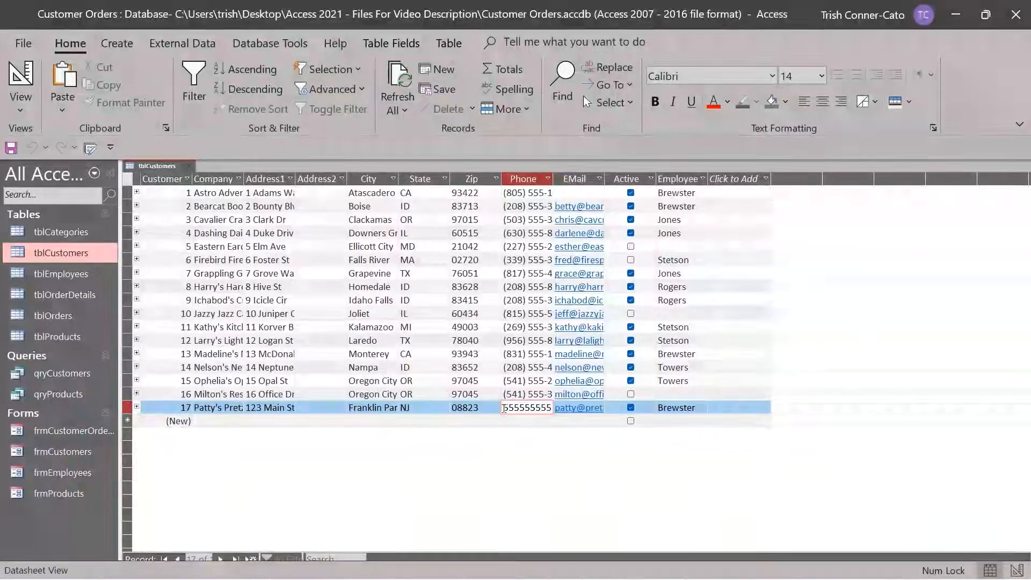
pyautogui.press('Home')
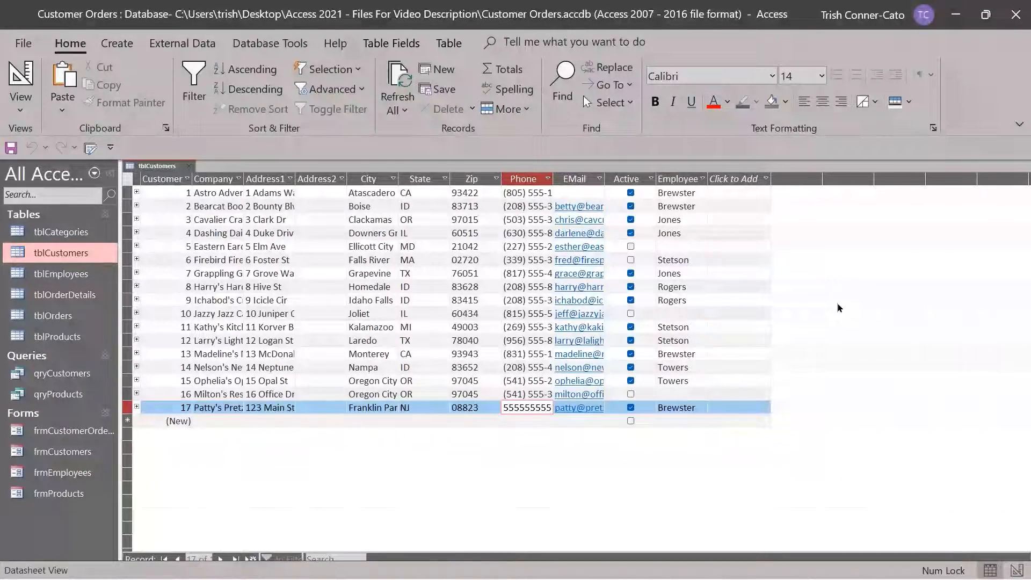
pyautogui.write('(')
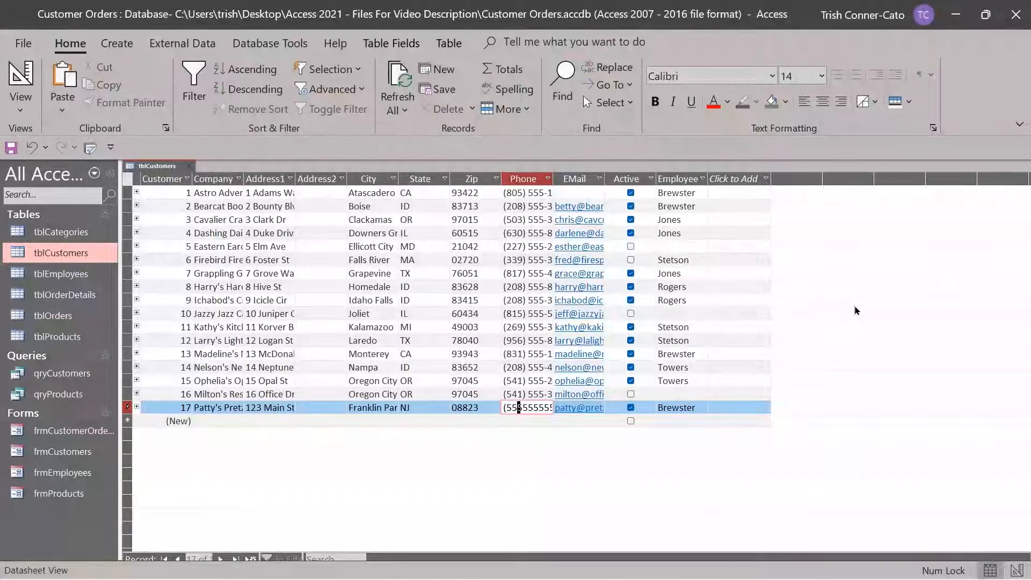
pyautogui.press('Right')
pyautogui.press('Right')
pyautogui.press('Right')
pyautogui.write(')')
pyautogui.press('Right')
pyautogui.press('Right')
pyautogui.press('Right')
pyautogui.write('-')
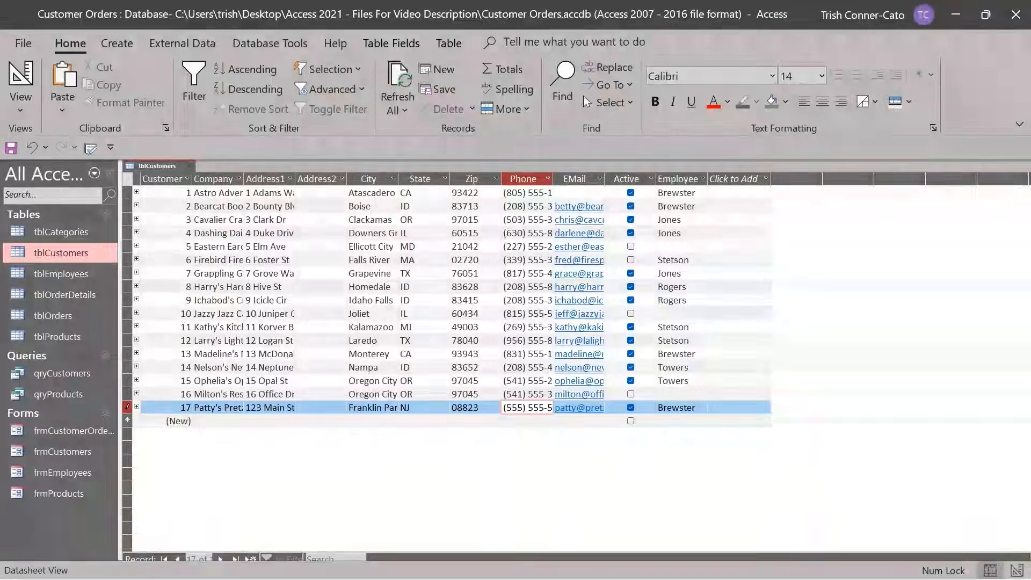
pyautogui.press('Down')
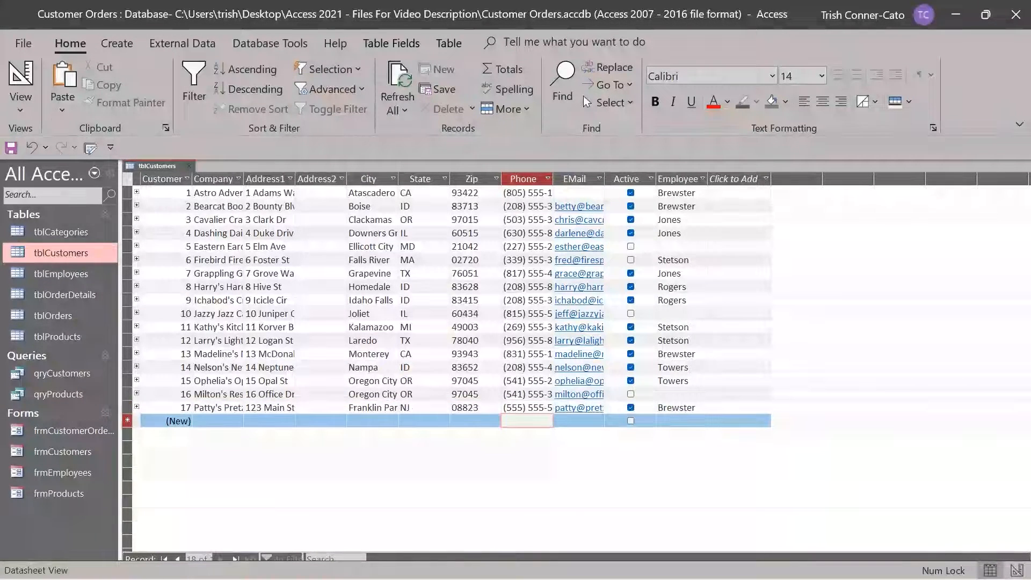
pyautogui.click(189, 168)
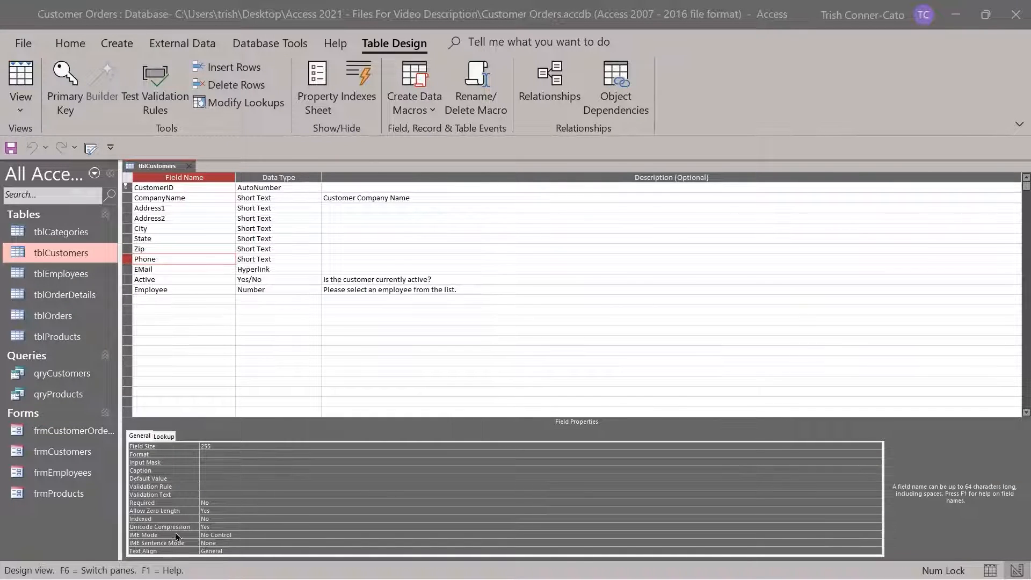
# Inspect the Phone field's Input Mask property, then close the tblCustomers design
pyautogui.click(226, 462)
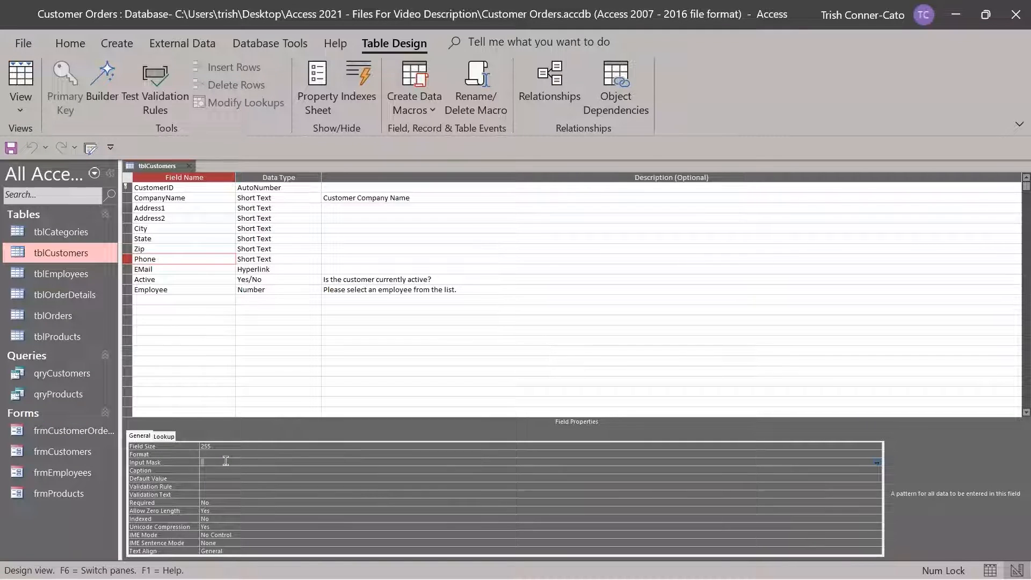
pyautogui.hotkey('ctrl', 'w')
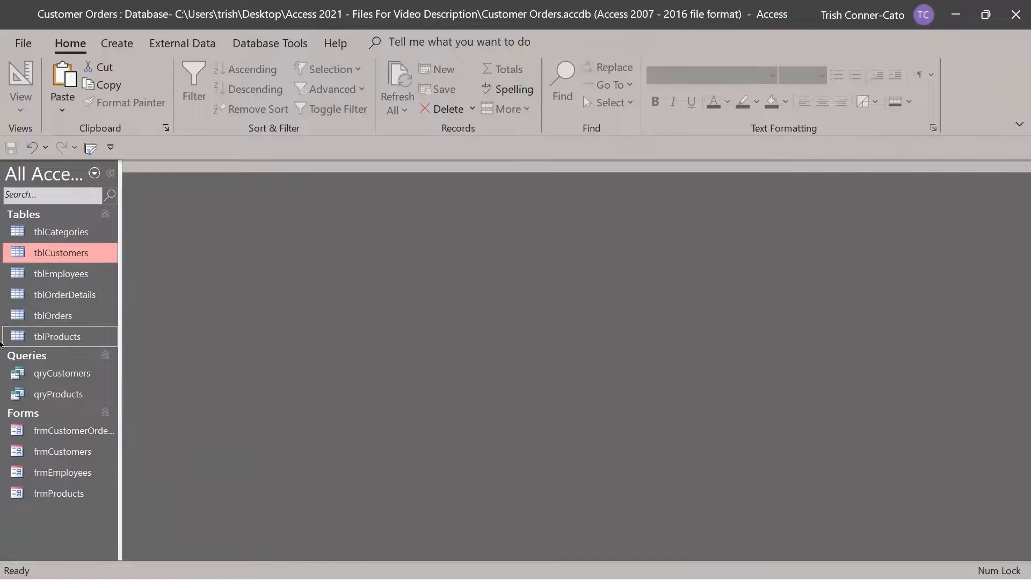
pyautogui.doubleClick(59, 254)
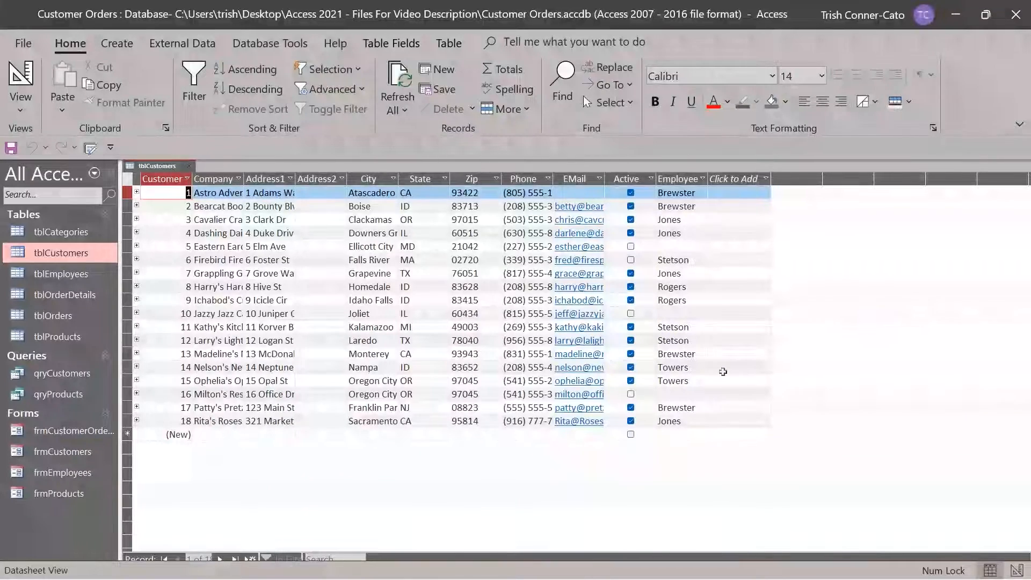
pyautogui.click(189, 168)
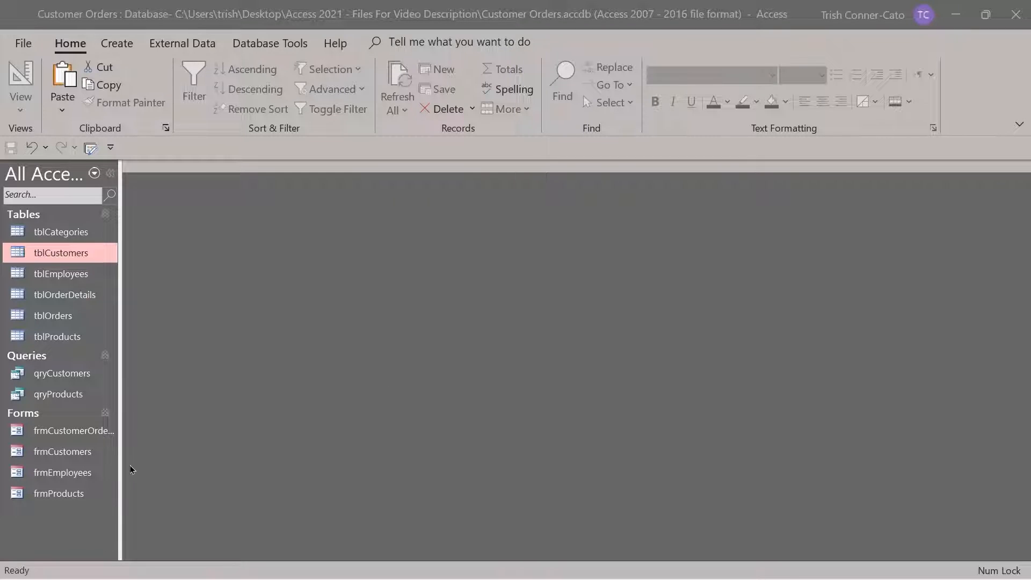
# Open qryProducts and save it as a Report object named rptProducts
pyautogui.doubleClick(55, 398)
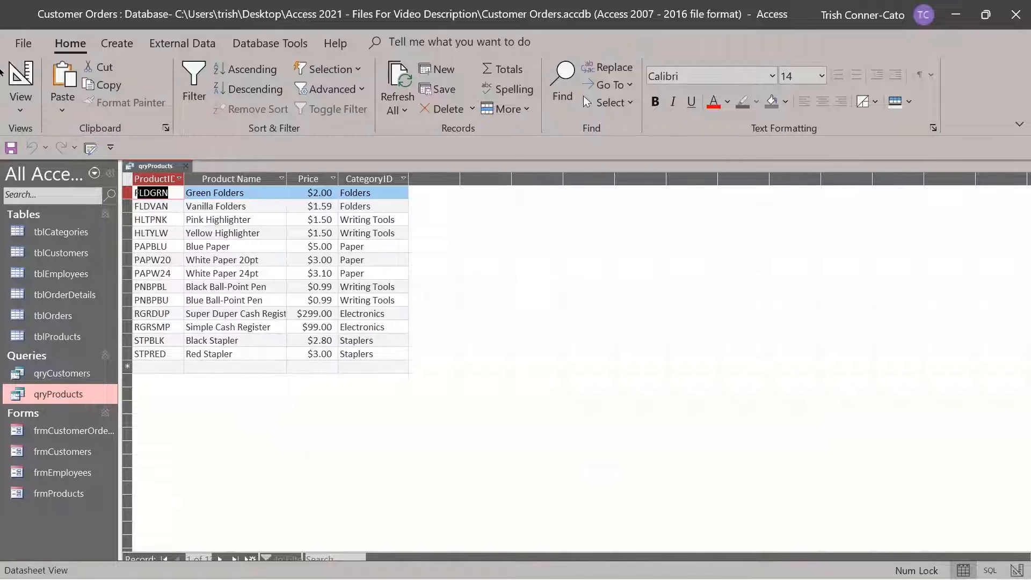
pyautogui.click(29, 47)
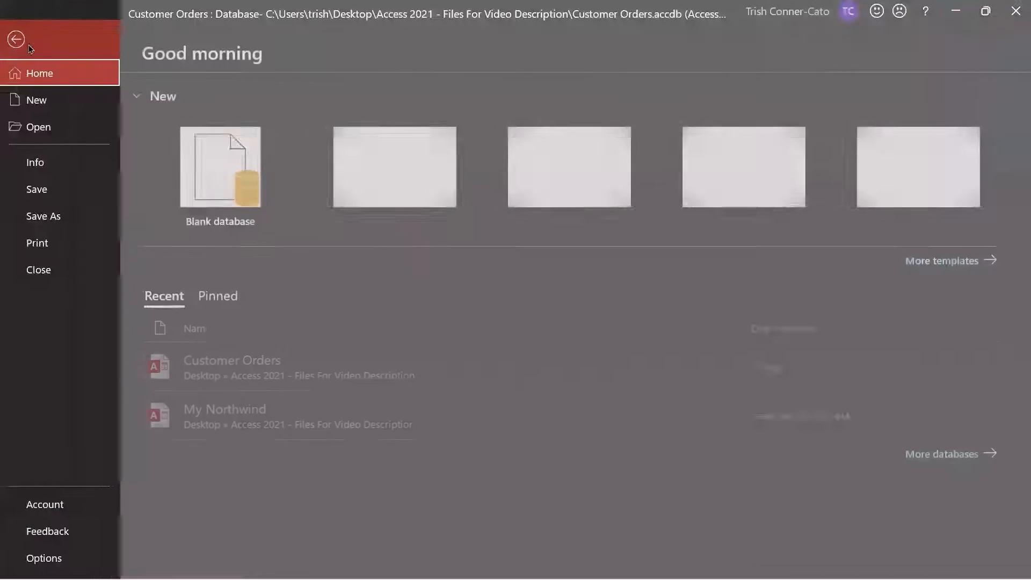
pyautogui.click(59, 215)
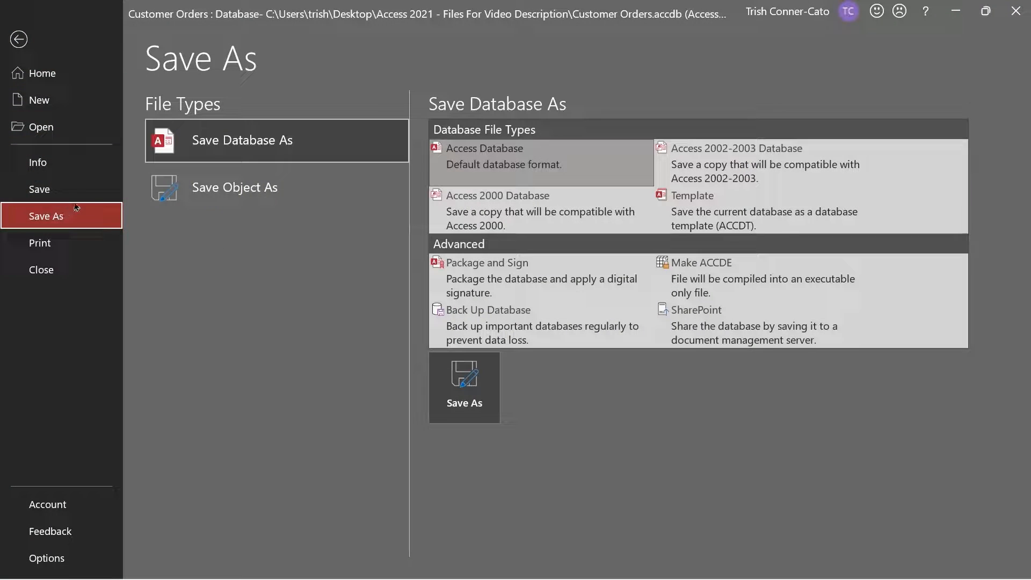
pyautogui.click(253, 193)
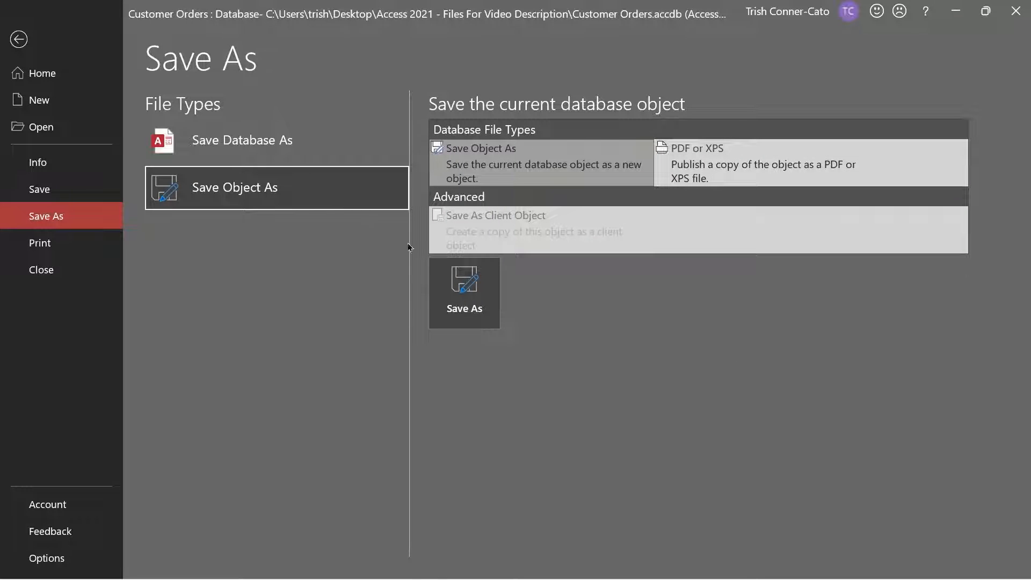
pyautogui.click(464, 295)
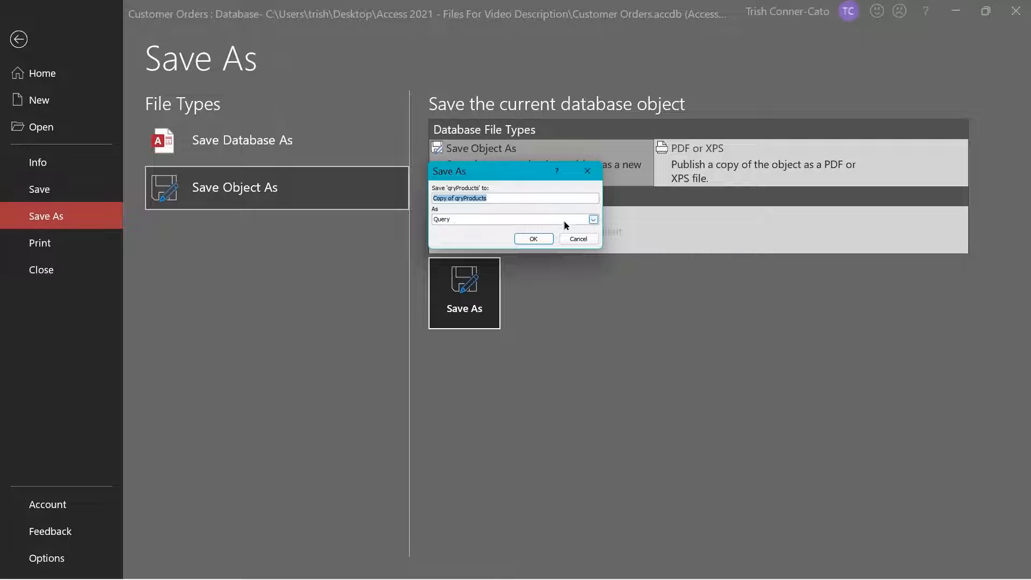
pyautogui.click(593, 220)
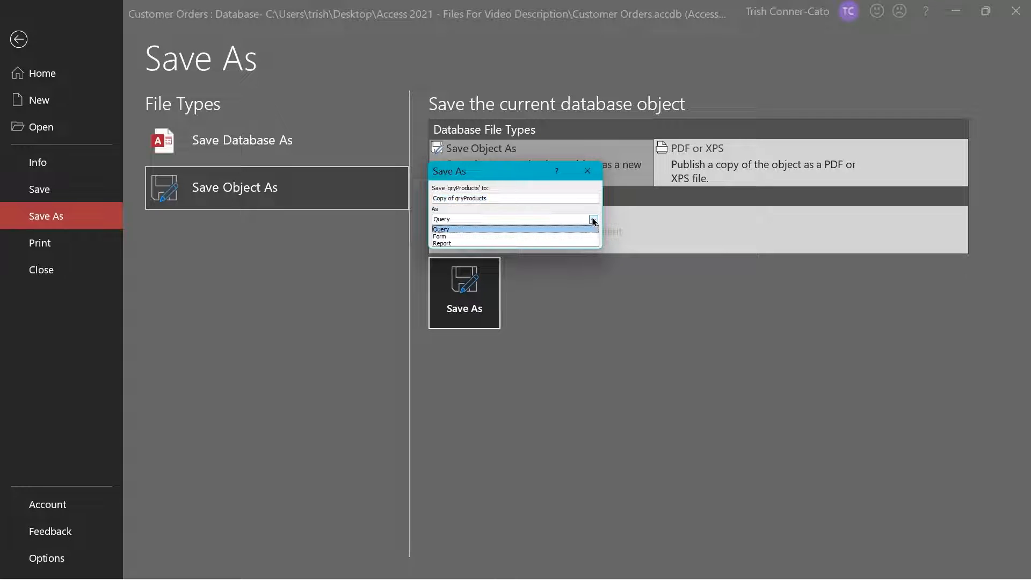
pyautogui.click(457, 243)
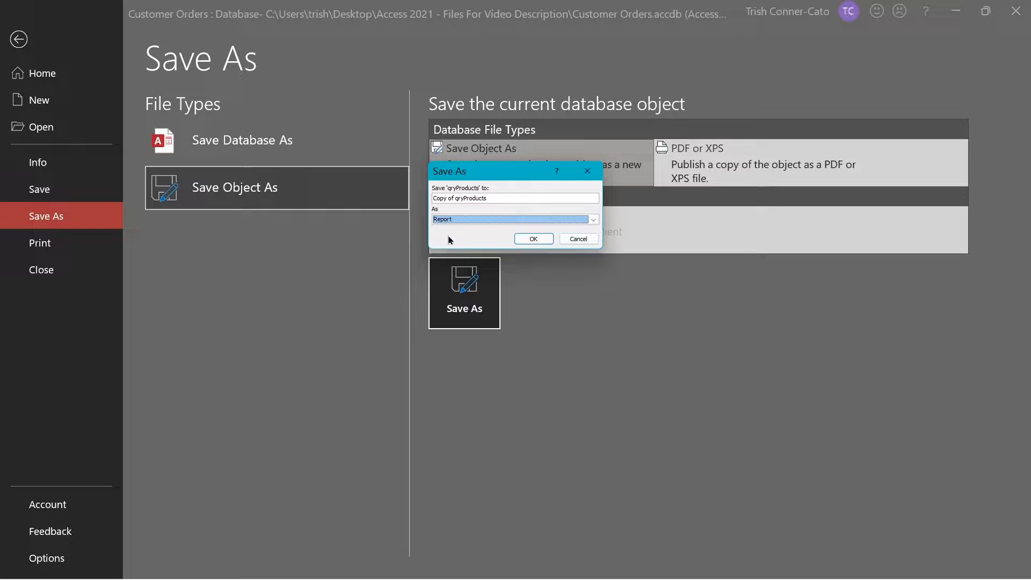
pyautogui.click(459, 198)
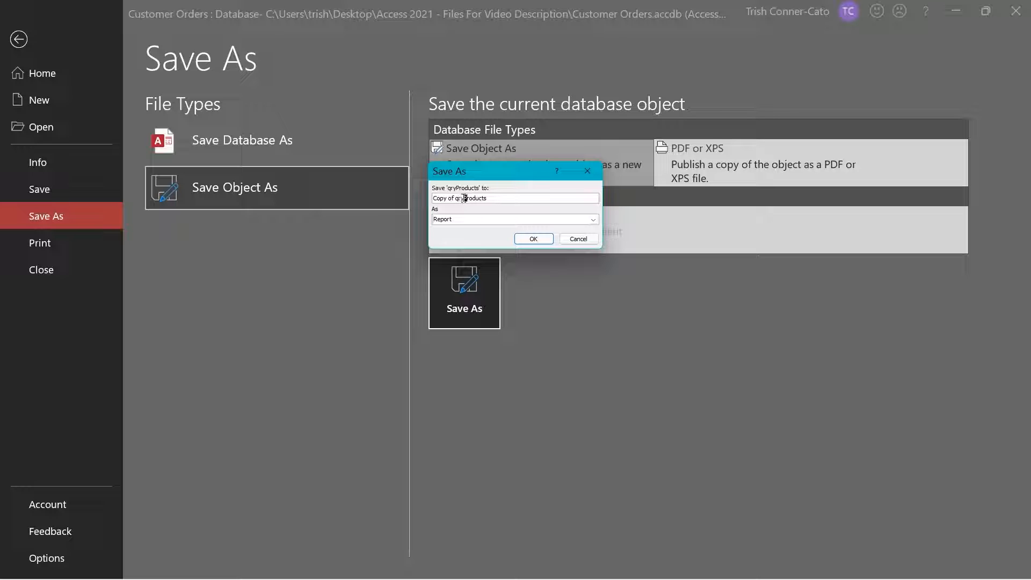
pyautogui.moveTo(465, 198); pyautogui.dragTo(397, 206)
pyautogui.write('rpt')
pyautogui.click(533, 239)
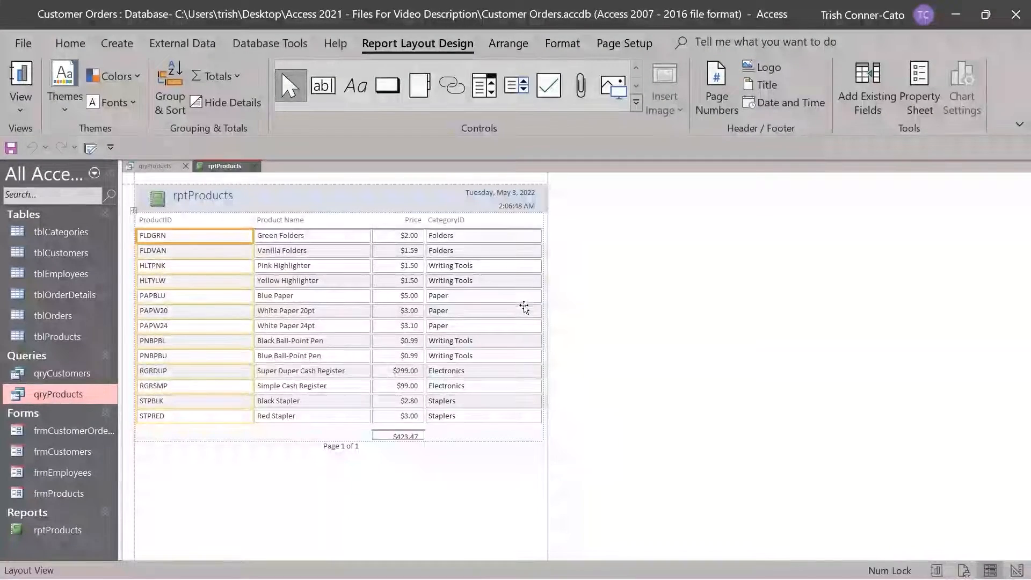
# Close the qryProducts query tab so only rptProducts stays open
pyautogui.click(187, 167)
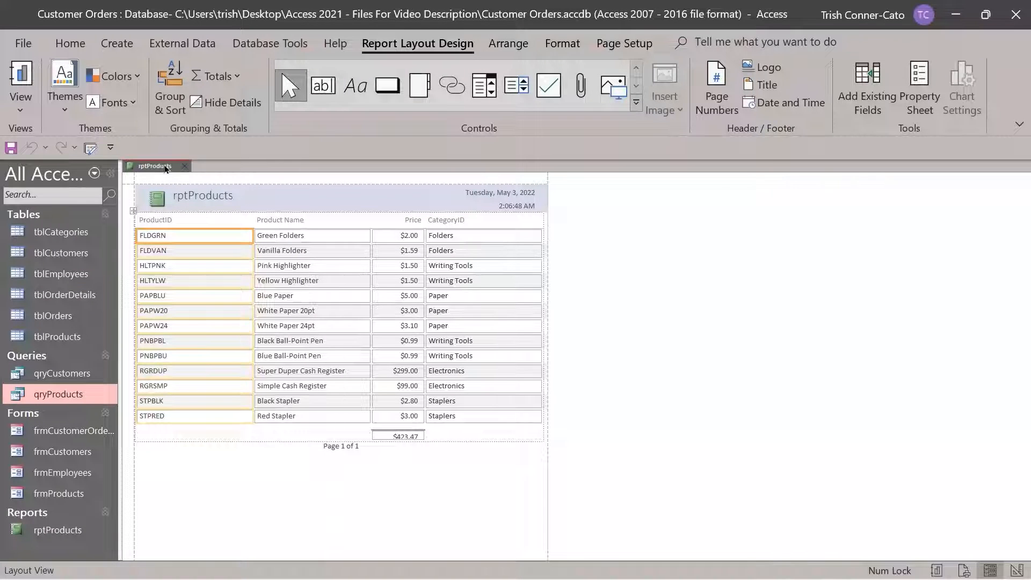
pyautogui.rightClick(165, 169)
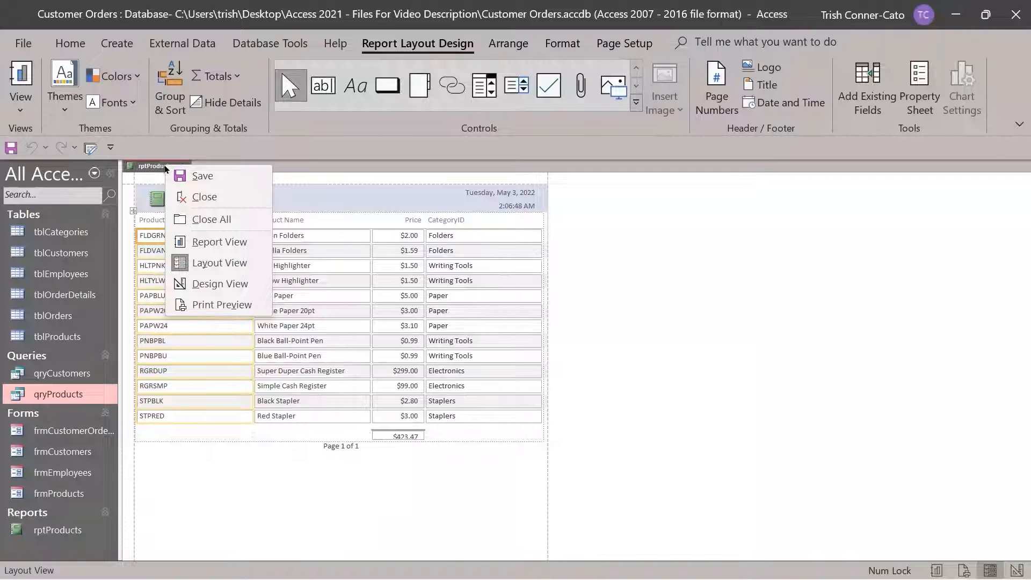
pyautogui.click(281, 180)
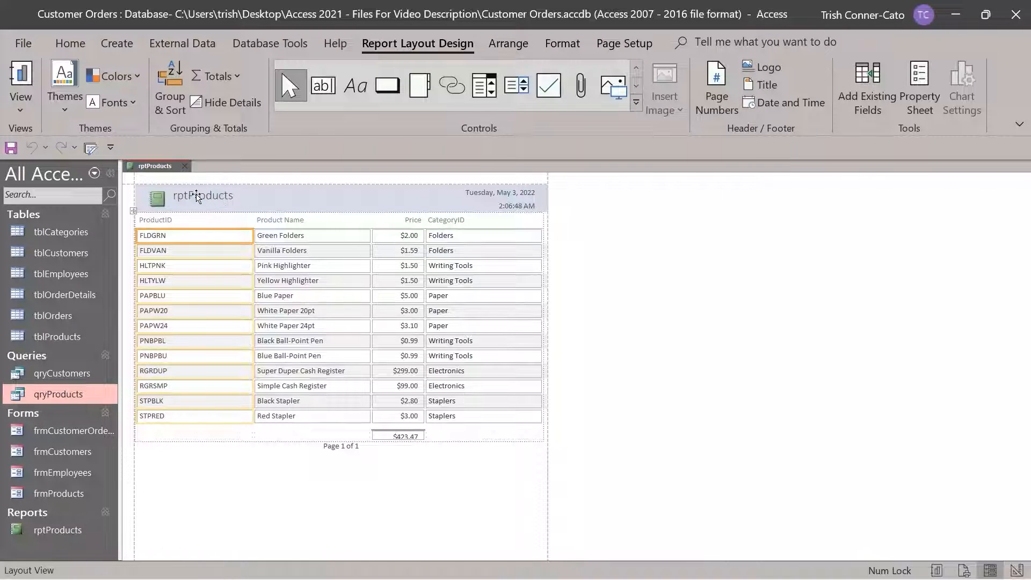
# Delete the logo image from the report header
pyautogui.click(211, 197)
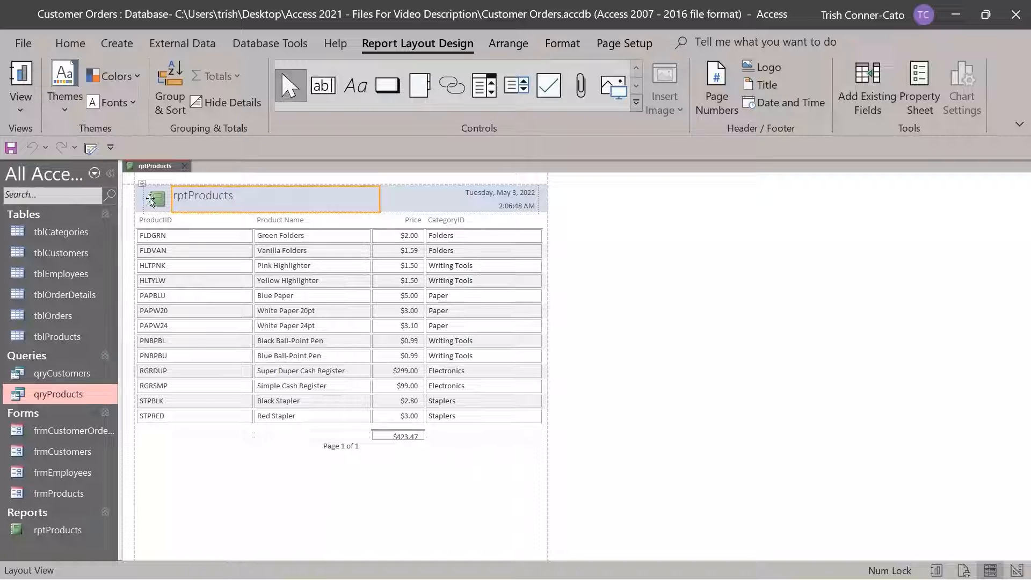
pyautogui.click(154, 200)
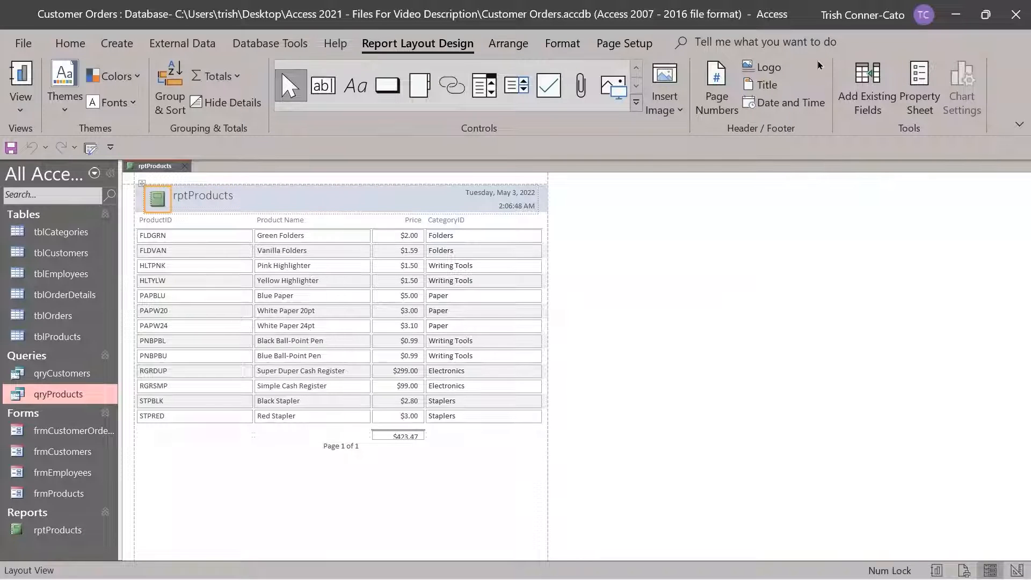
pyautogui.press('Delete')
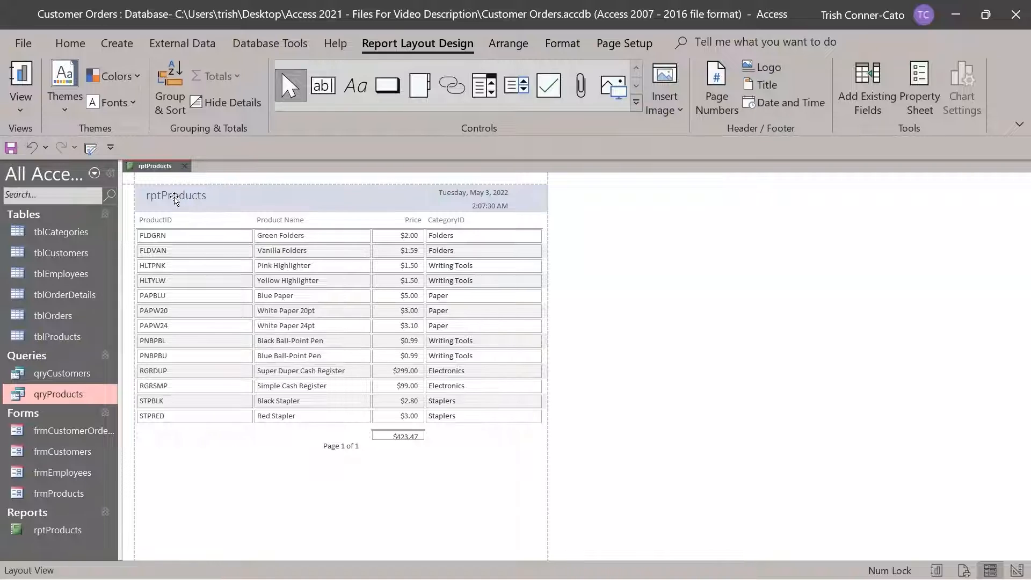
# Retitle the report header to 'Product Information Report'
pyautogui.click(171, 198)
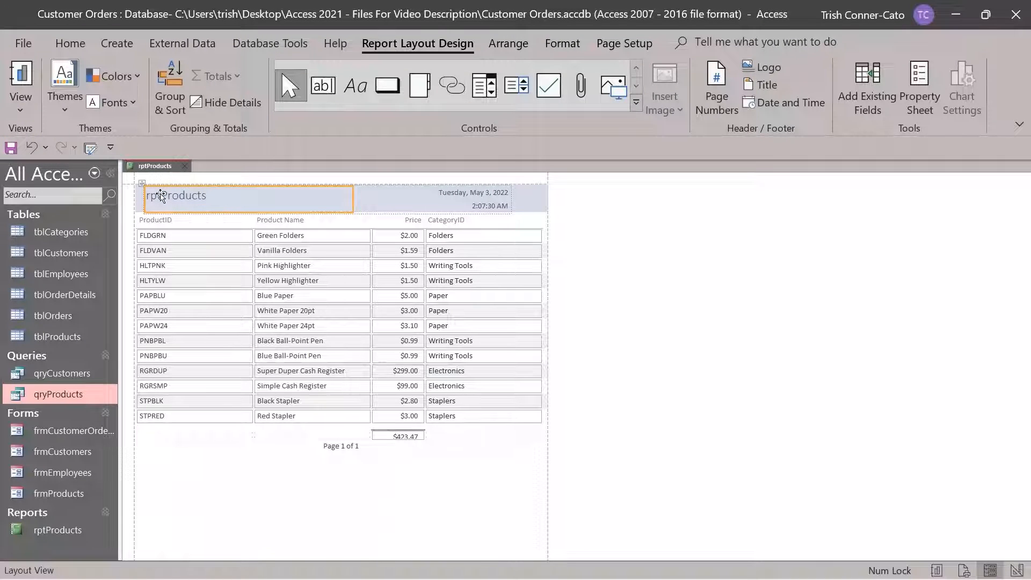
pyautogui.doubleClick(160, 195)
pyautogui.moveTo(162, 195); pyautogui.dragTo(141, 201)
pyautogui.press('Delete')
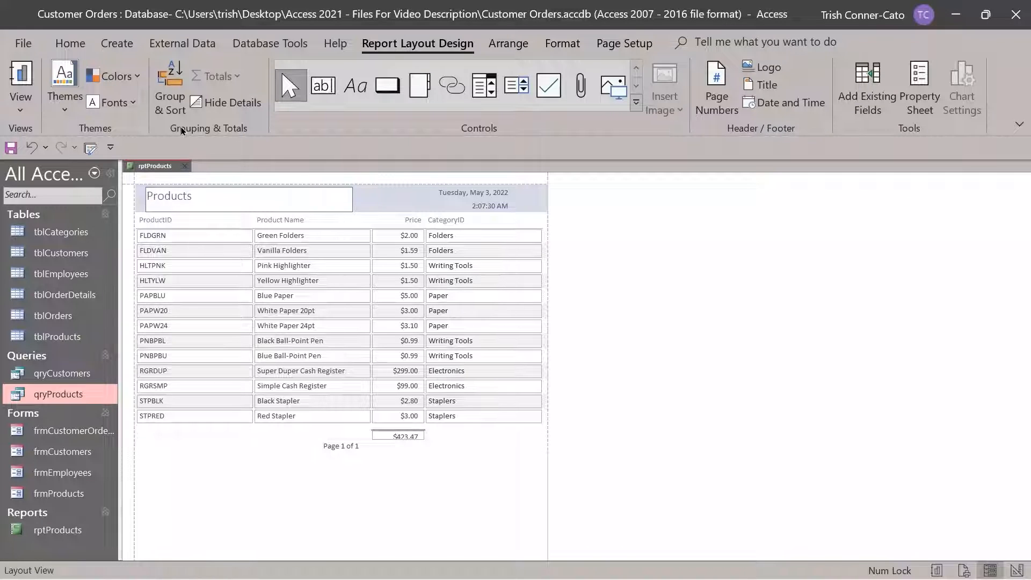
pyautogui.click(207, 196)
pyautogui.press('BackSpace')
pyautogui.write('I')
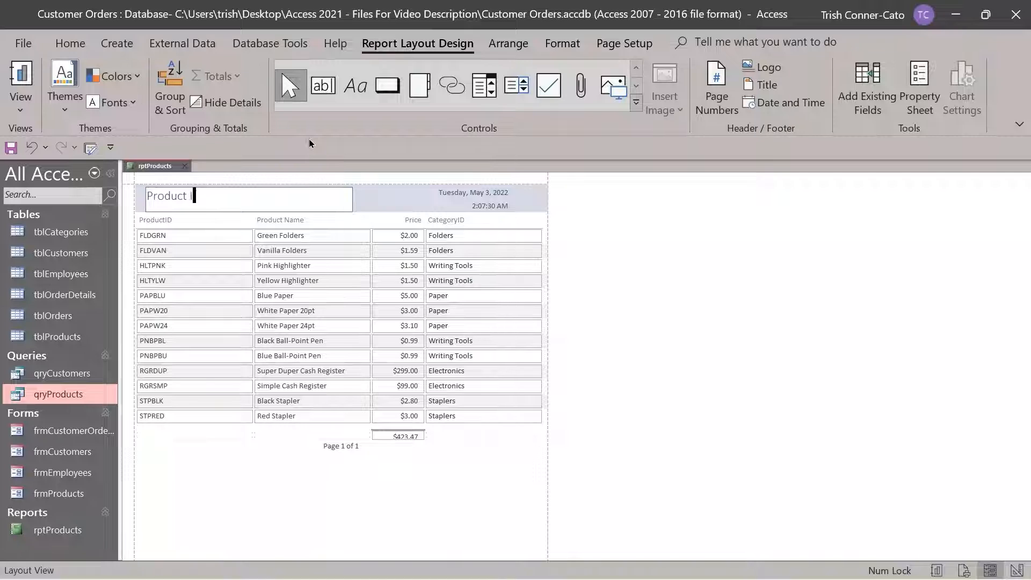
pyautogui.write('nformation Report')
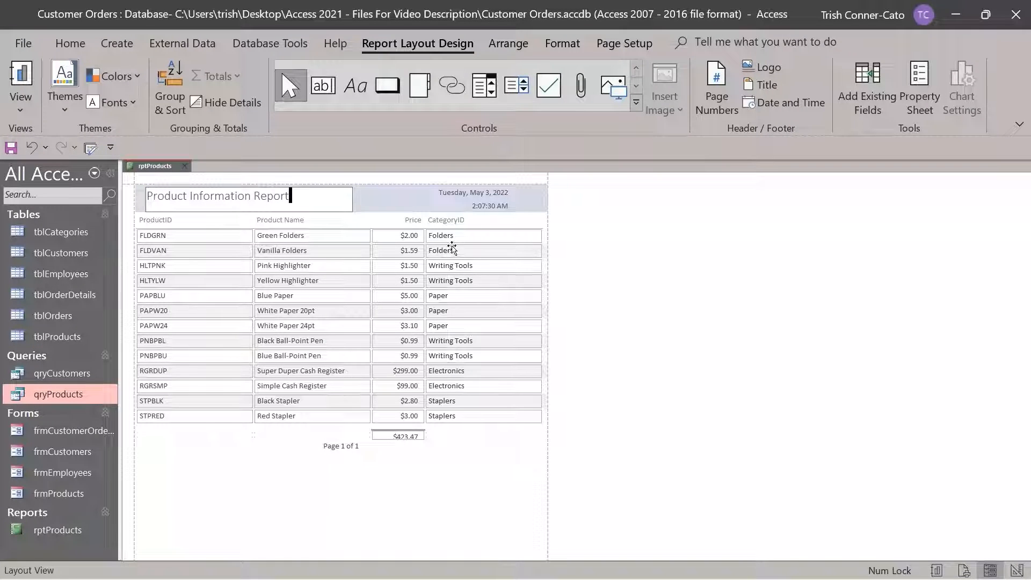
pyautogui.click(461, 202)
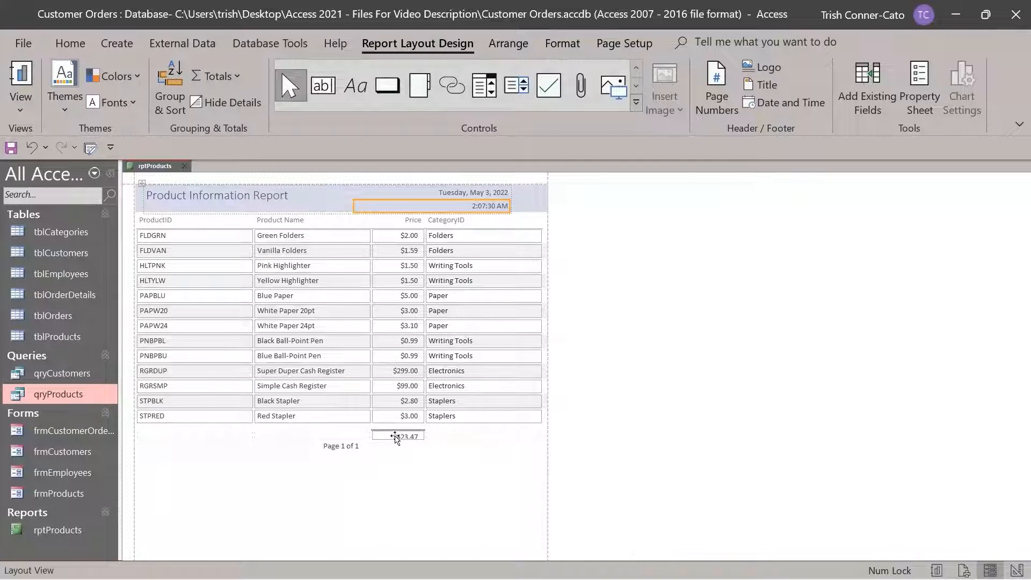
# Select the $423.47 Price total box and adjust it so it displays fully
pyautogui.click(394, 438)
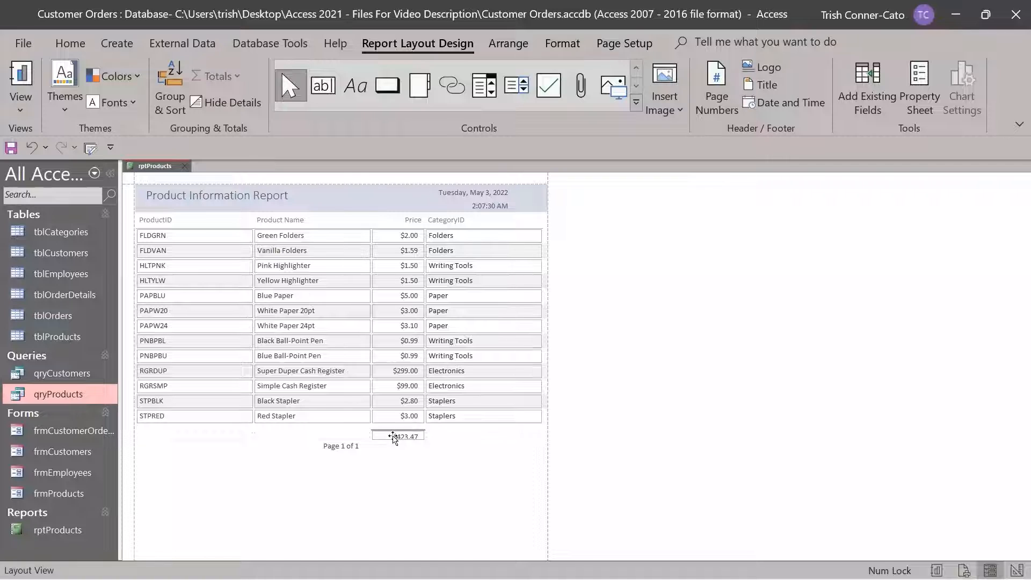
pyautogui.click(394, 437)
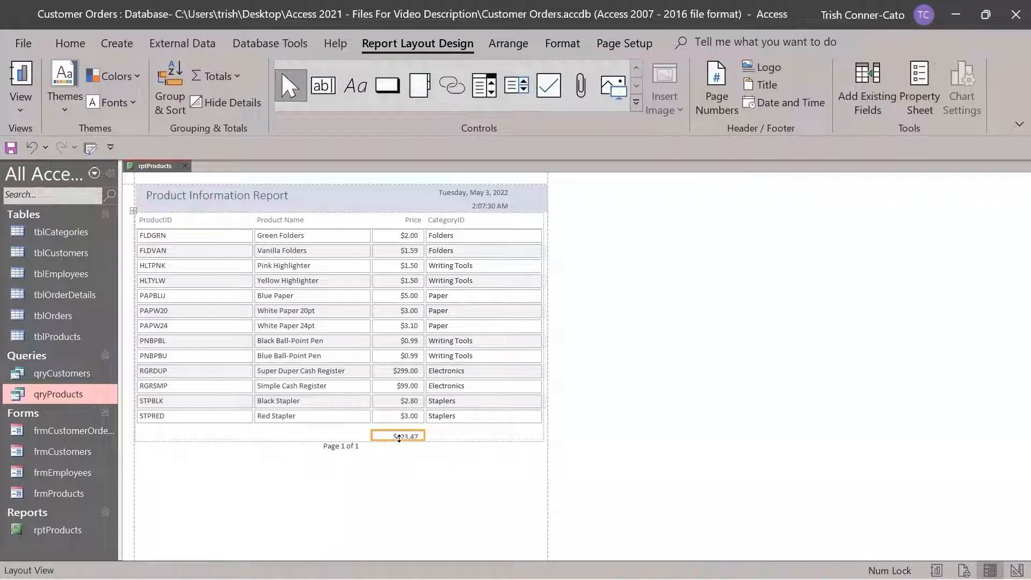
pyautogui.click(398, 437)
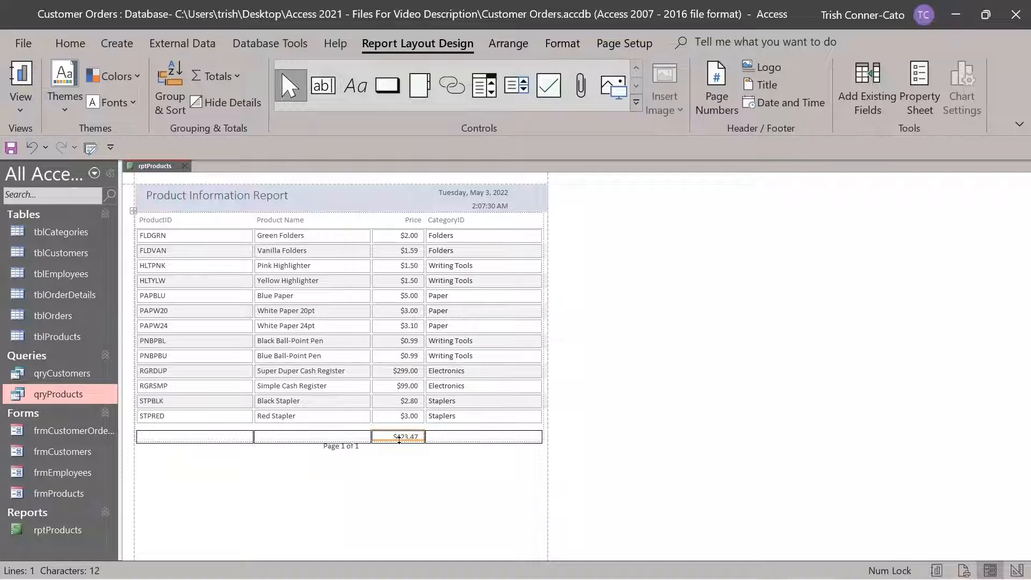
pyautogui.press('Escape')
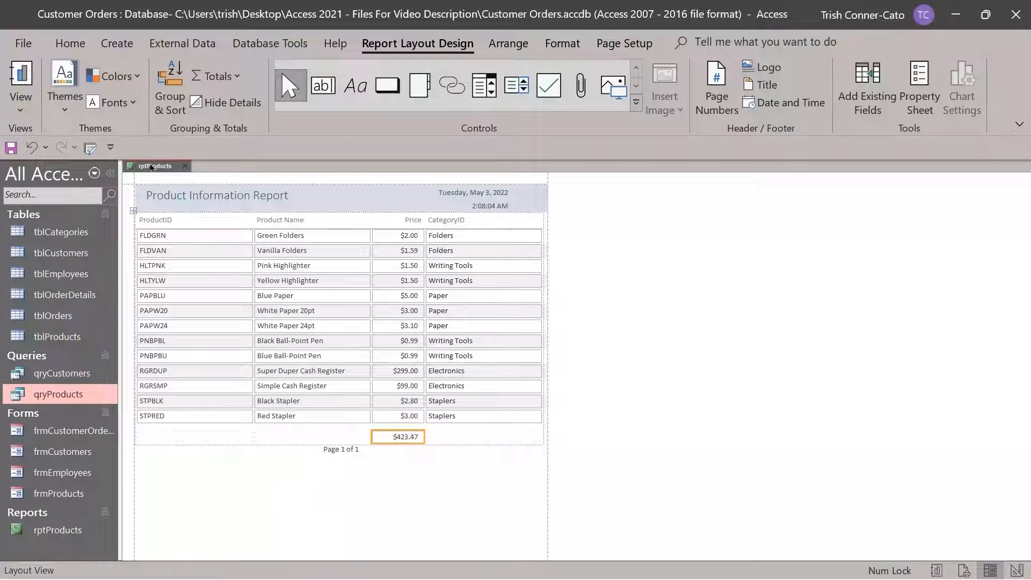
# Switch rptProducts to Report View, then to Print Preview
pyautogui.rightClick(155, 166)
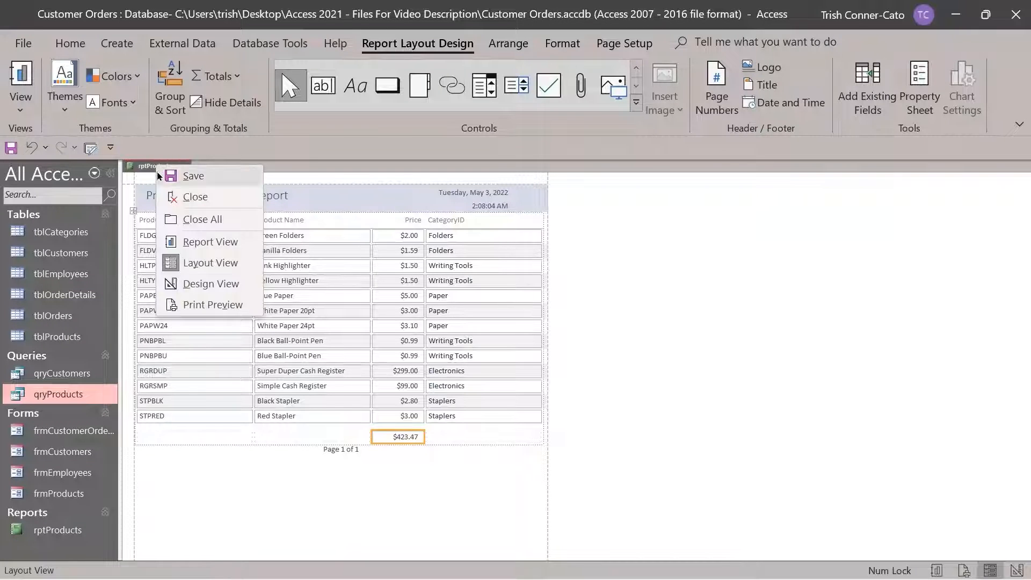
pyautogui.click(207, 243)
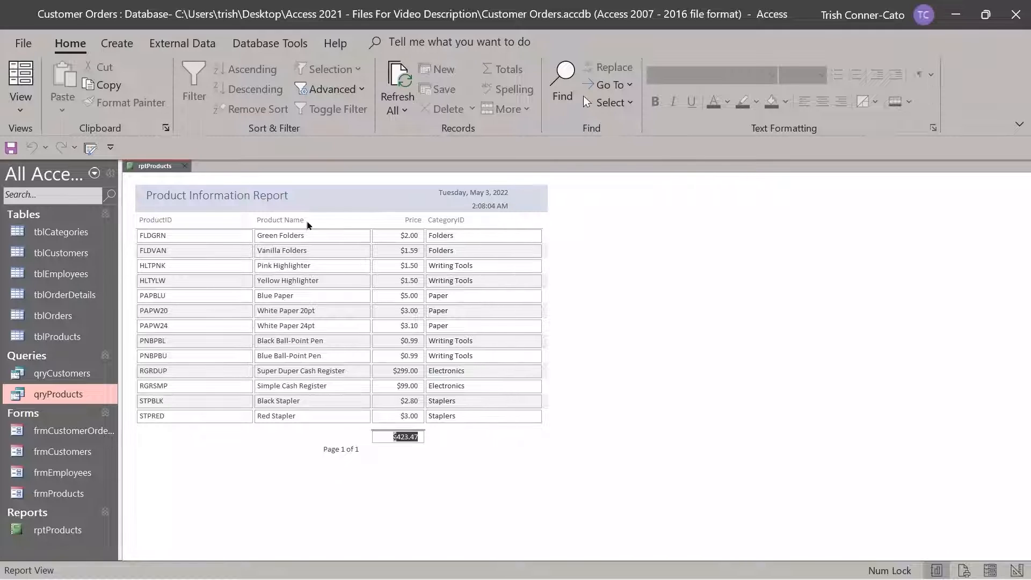
pyautogui.rightClick(153, 169)
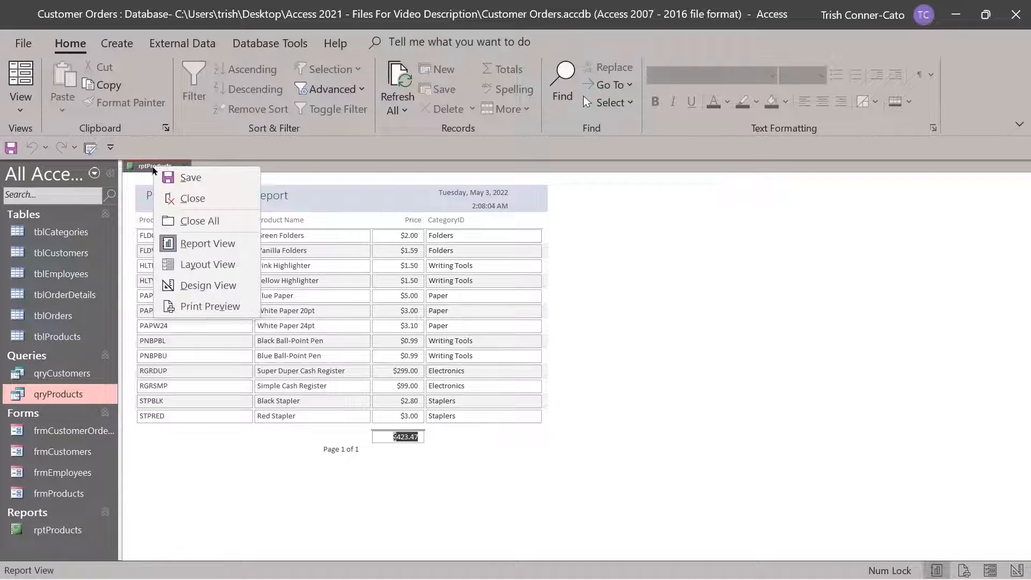
pyautogui.click(214, 307)
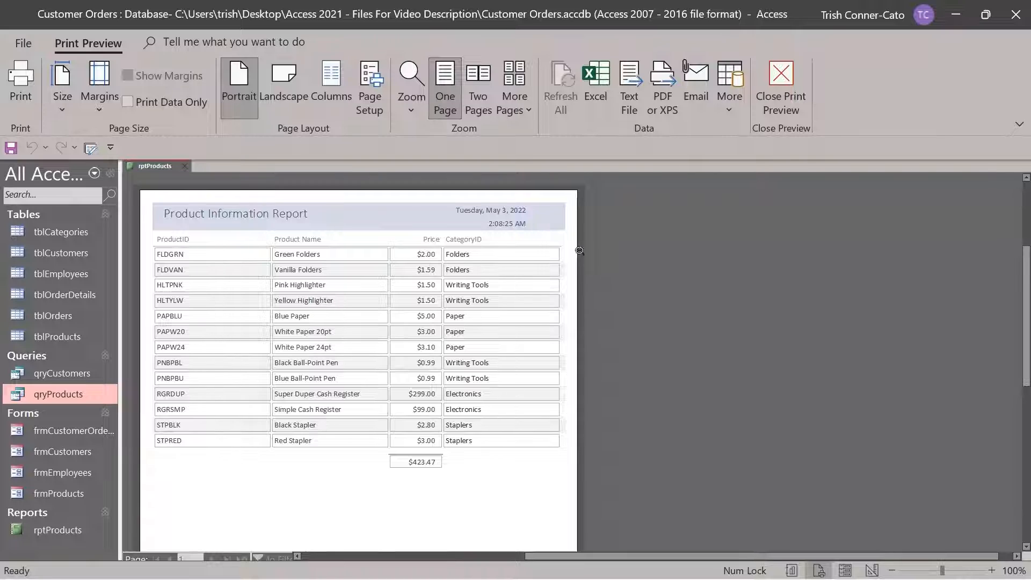
# Close the rptProducts print preview, saving the design changes
pyautogui.click(185, 166)
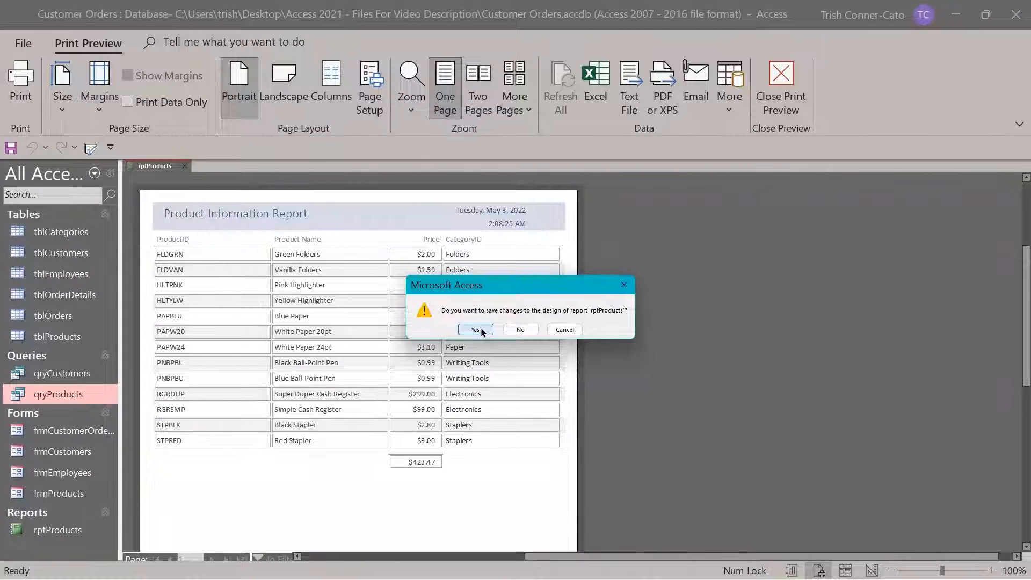
pyautogui.click(476, 330)
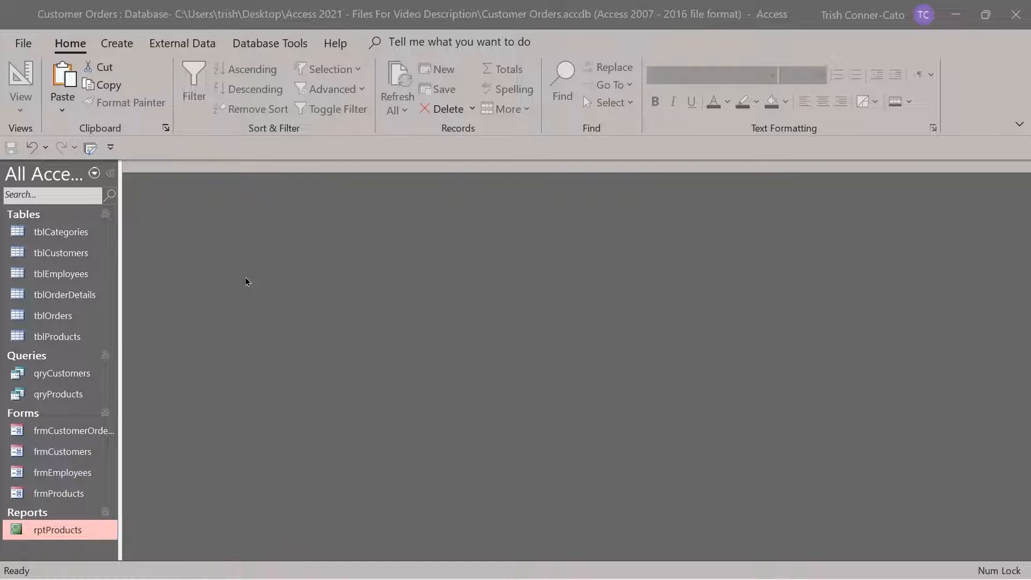
pyautogui.click(118, 43)
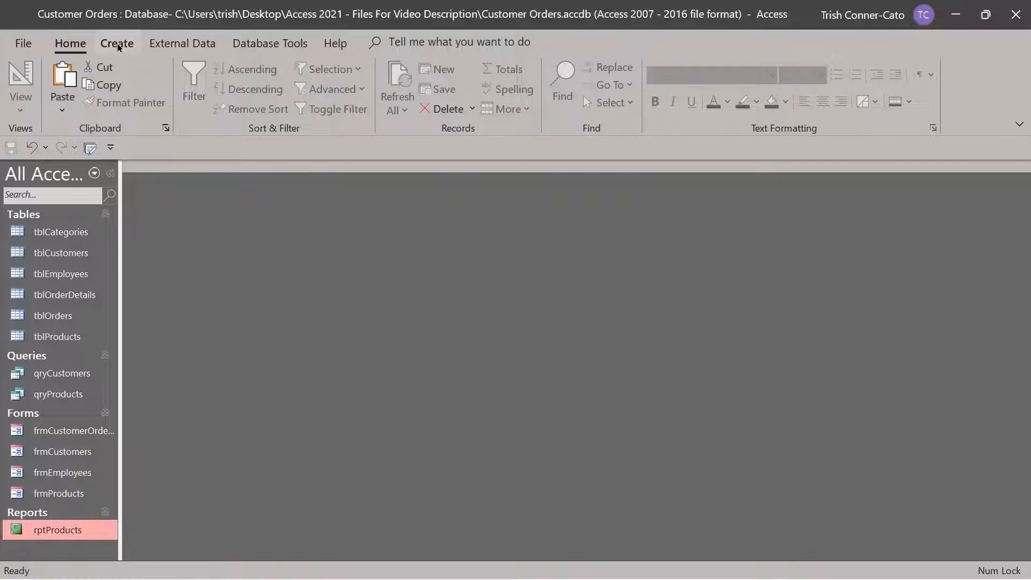
pyautogui.click(118, 43)
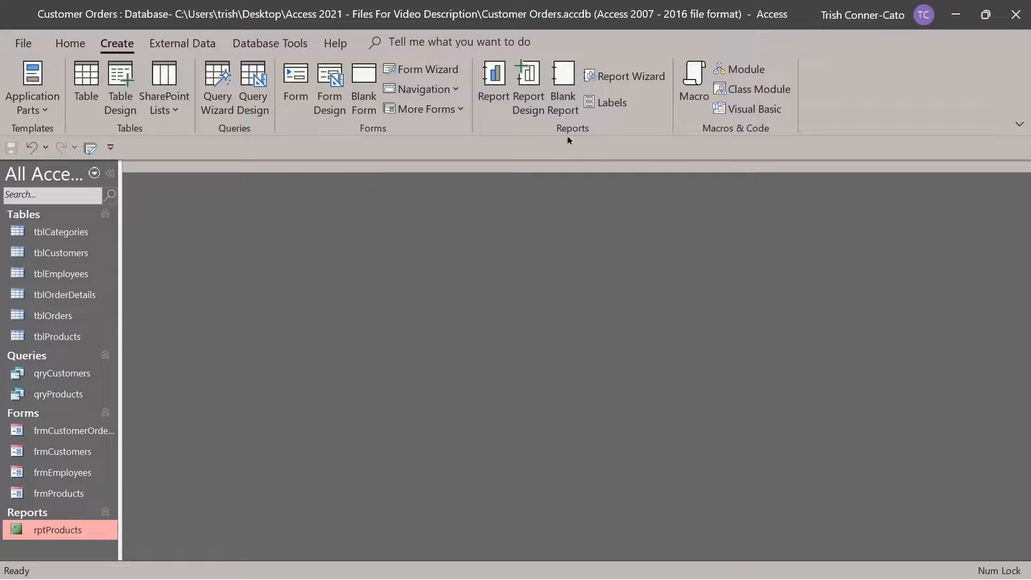
# Create a blank report with Report Design and show the Add Existing Fields list
pyautogui.click(531, 92)
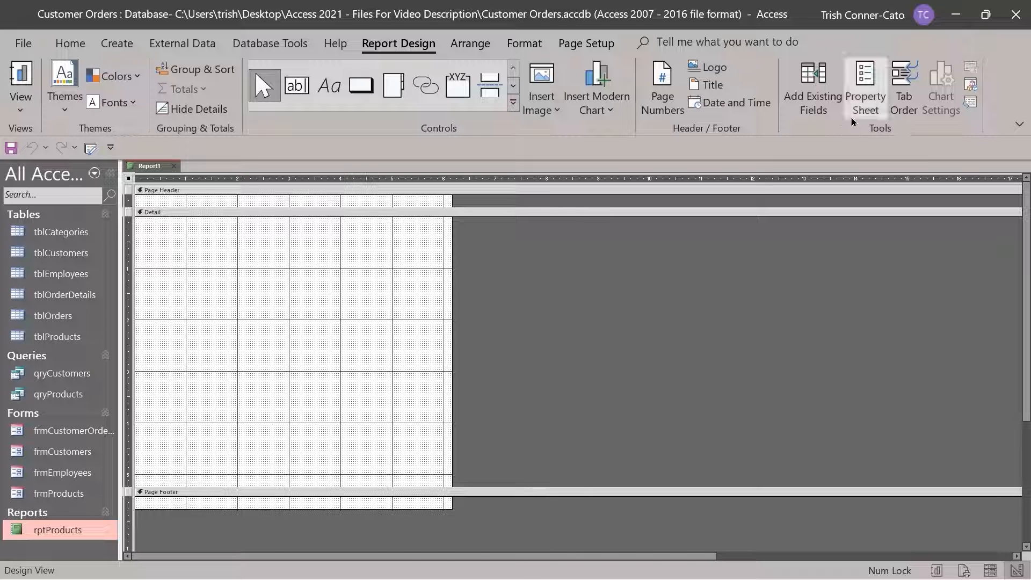
pyautogui.click(815, 96)
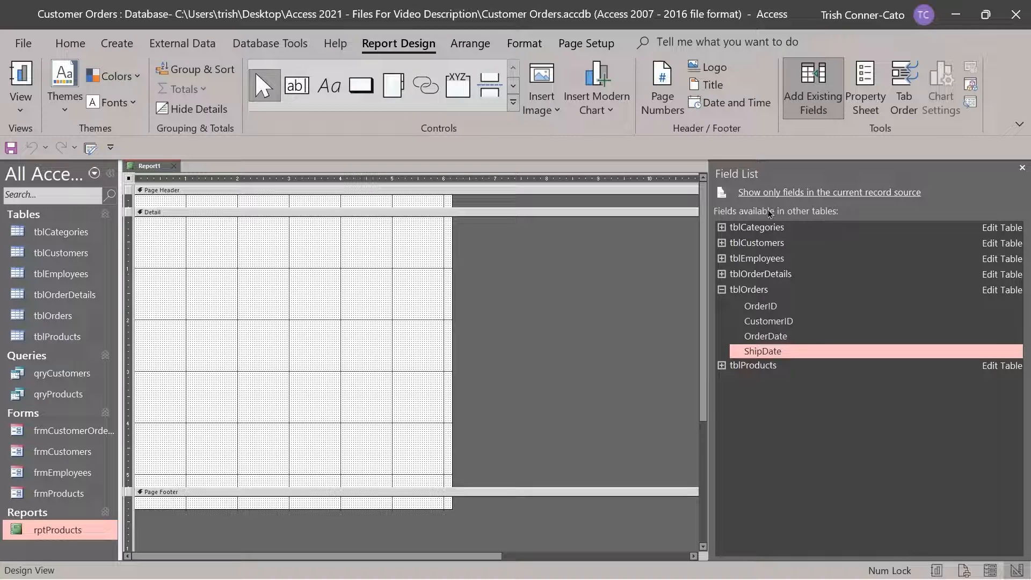
# Add tblCustomers' CompanyName, Address1, City and State fields to the report's detail section
pyautogui.click(723, 244)
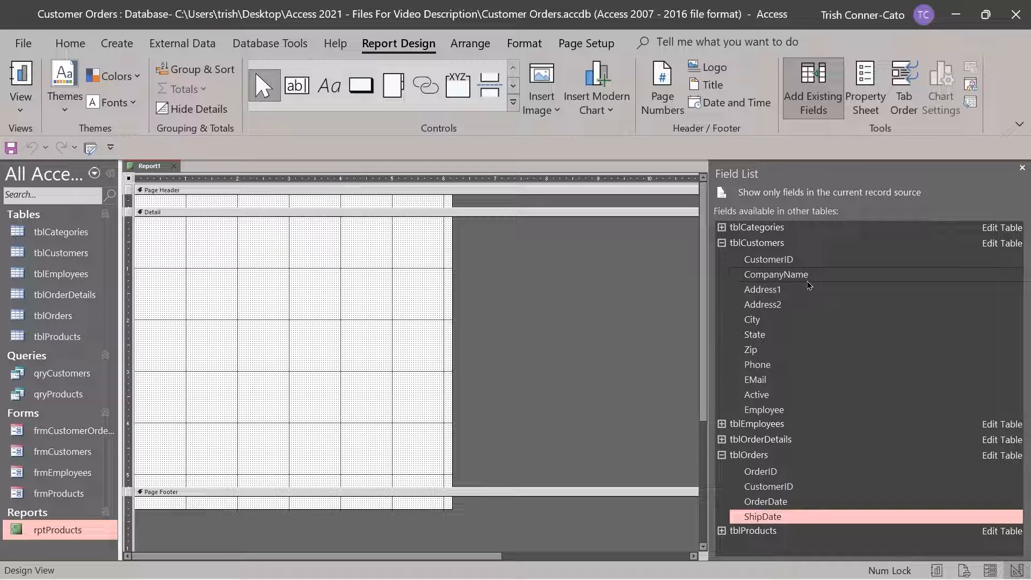
pyautogui.rightClick(769, 278)
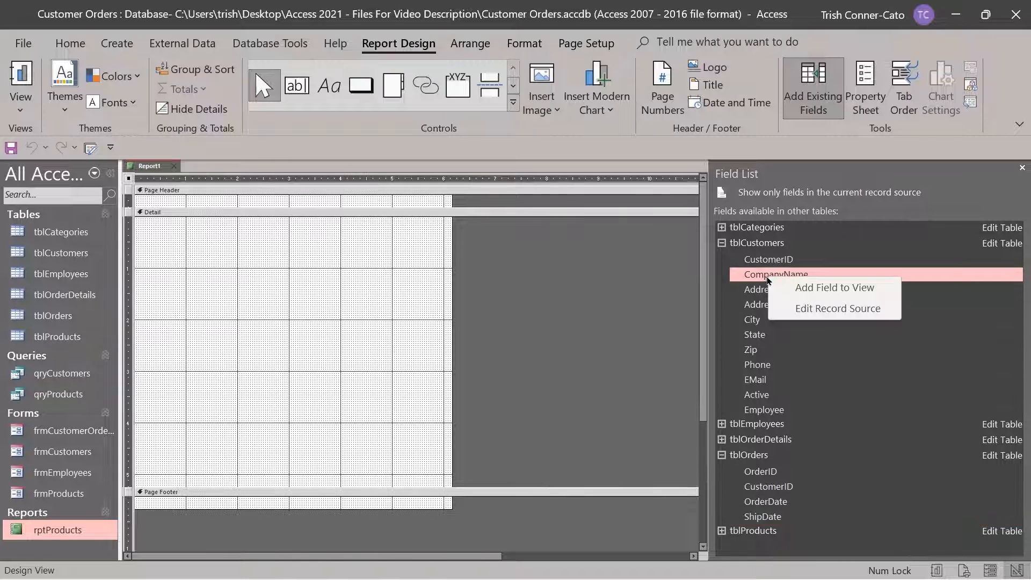
pyautogui.click(815, 292)
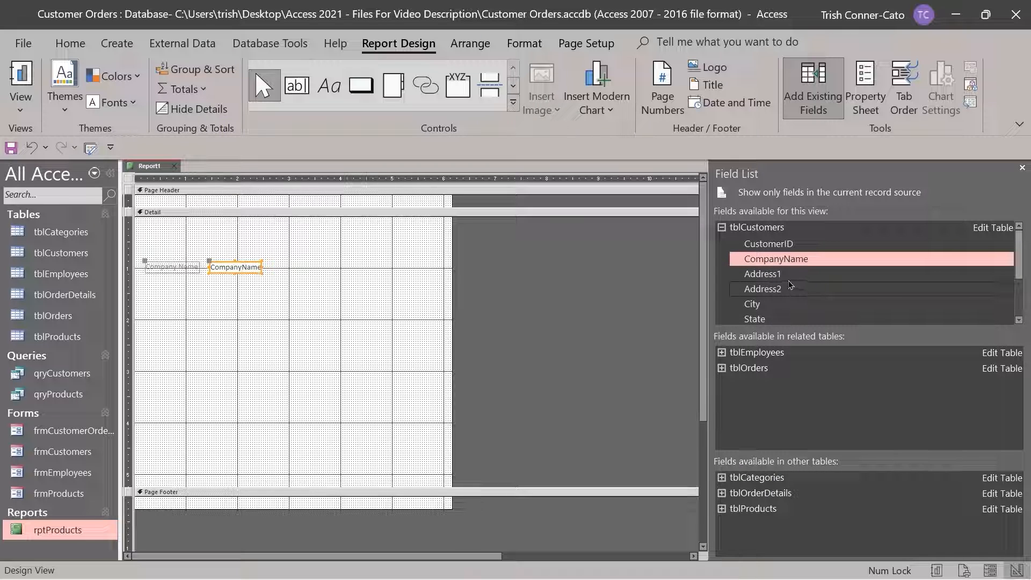
pyautogui.rightClick(772, 276)
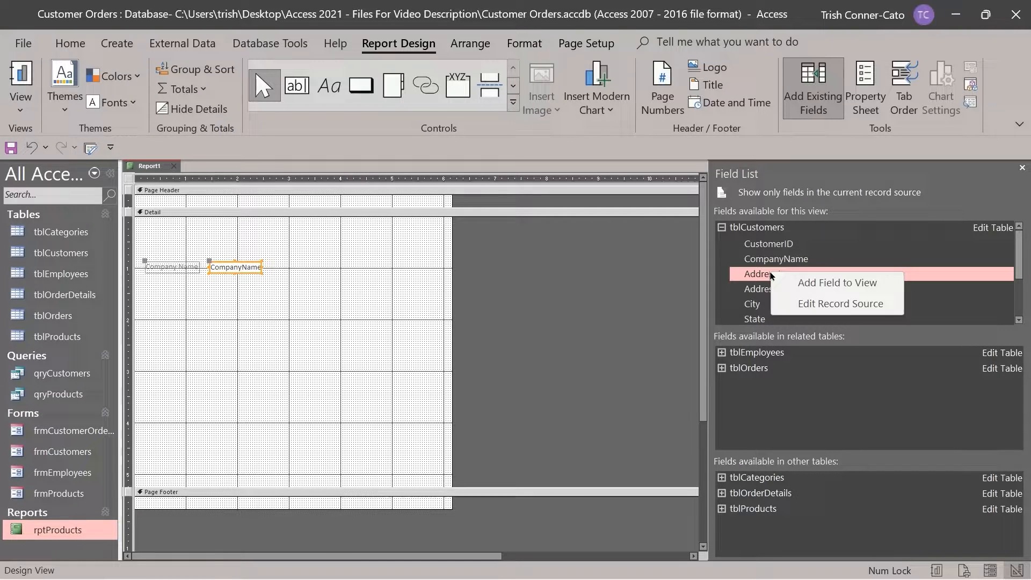
pyautogui.click(799, 284)
pyautogui.rightClick(758, 304)
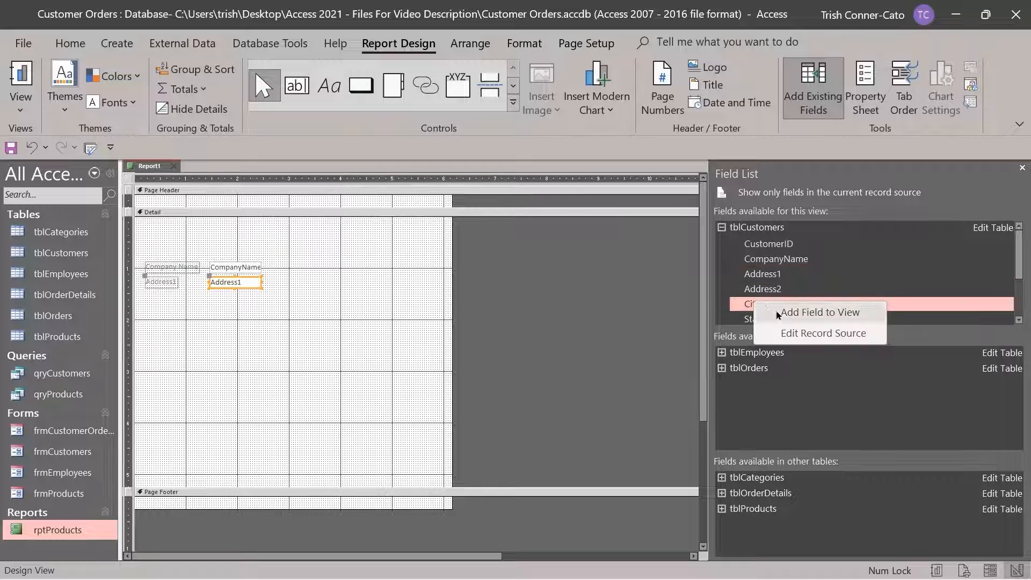
pyautogui.click(774, 317)
pyautogui.rightClick(771, 321)
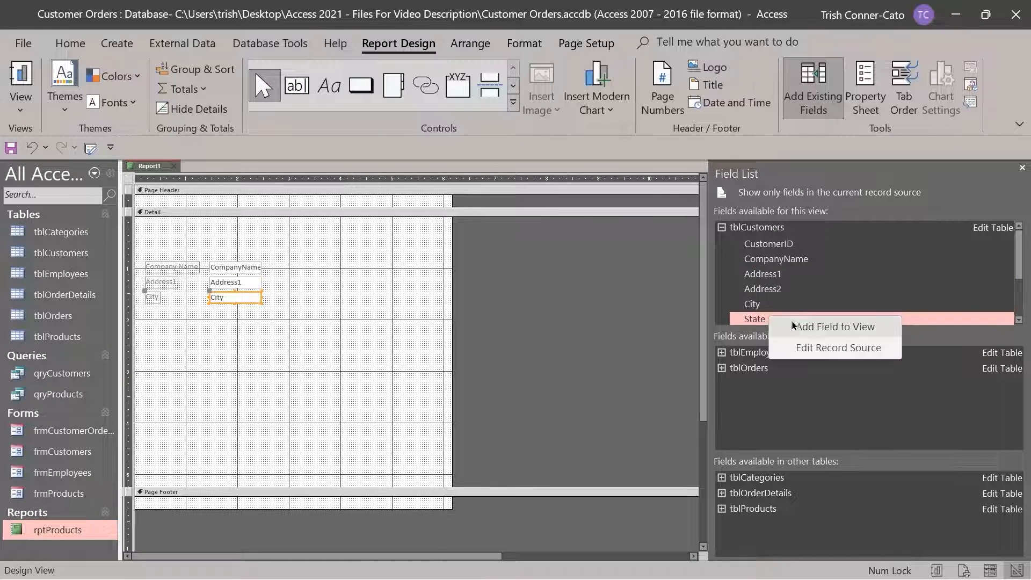
pyautogui.click(795, 324)
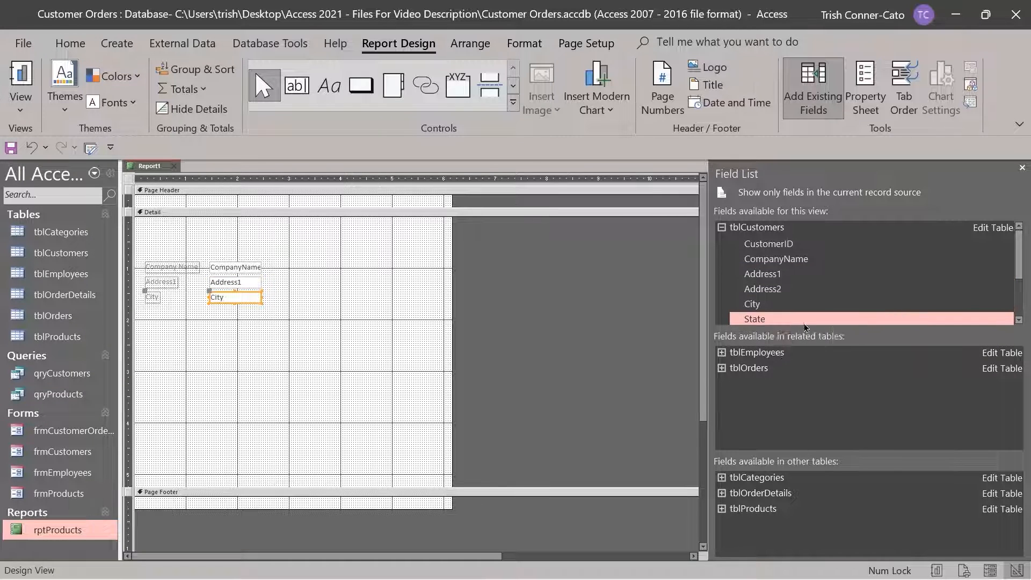
# Add the Zip, Phone and EMail fields to the detail section
pyautogui.click(1019, 320)
pyautogui.click(1019, 320)
pyautogui.click(1019, 321)
pyautogui.click(1019, 320)
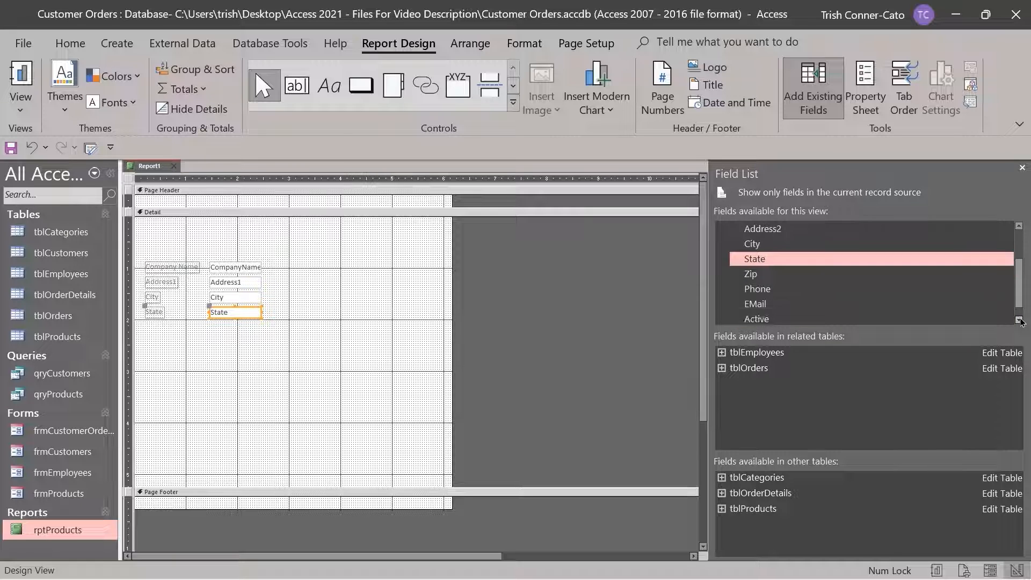
pyautogui.click(1019, 320)
pyautogui.rightClick(753, 260)
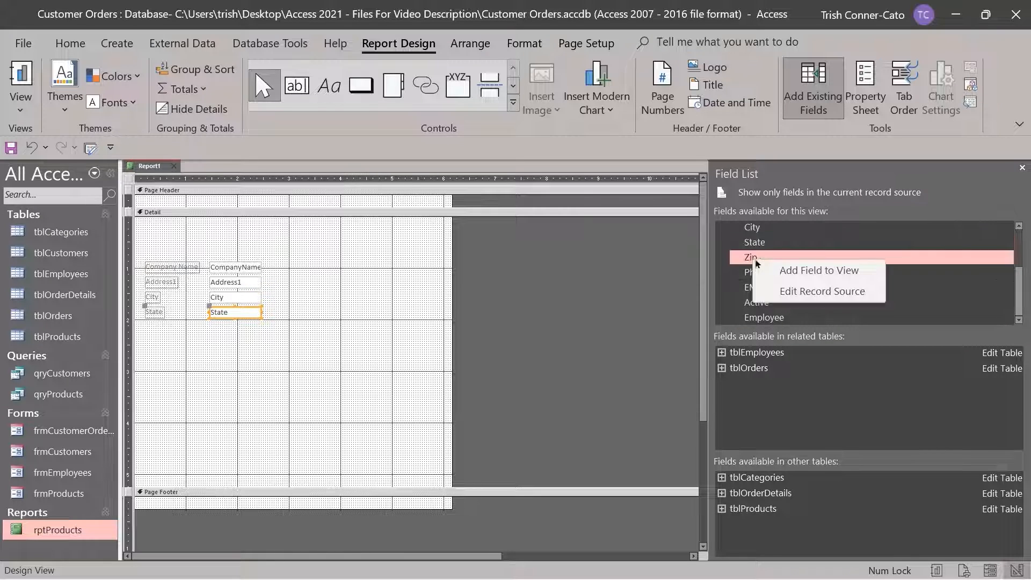
pyautogui.click(800, 272)
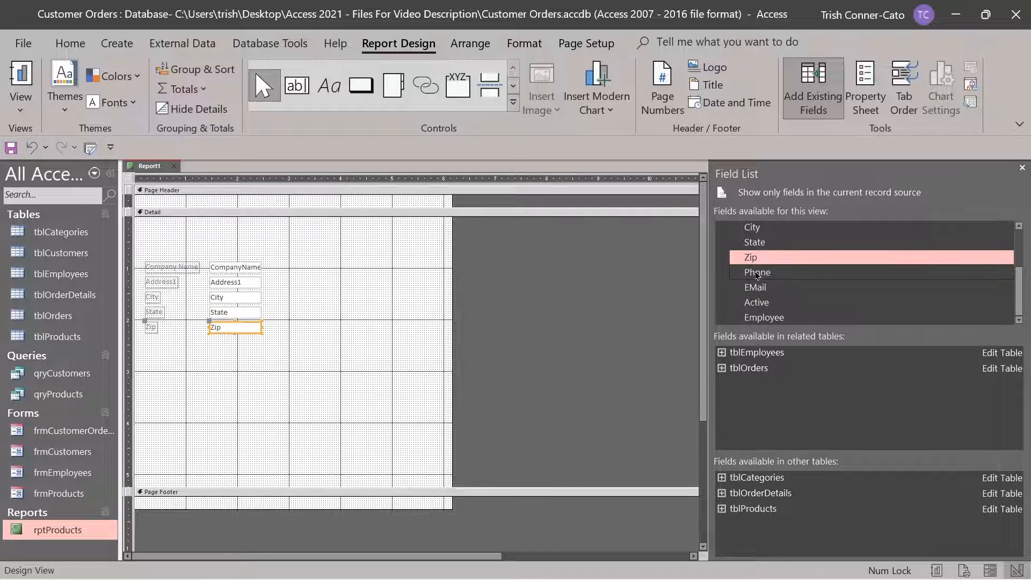
pyautogui.rightClick(756, 274)
pyautogui.click(787, 283)
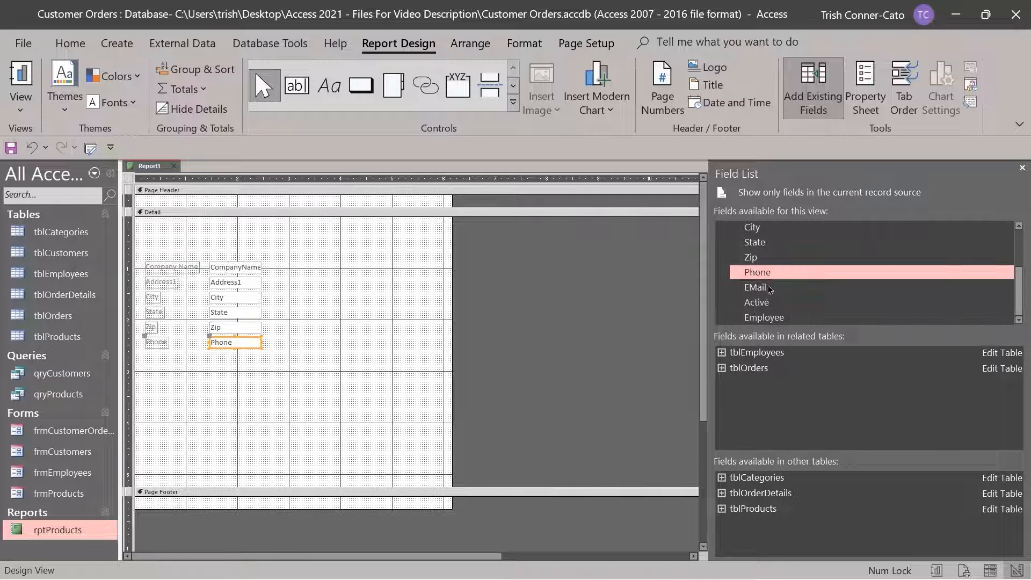
pyautogui.rightClick(757, 289)
pyautogui.click(781, 298)
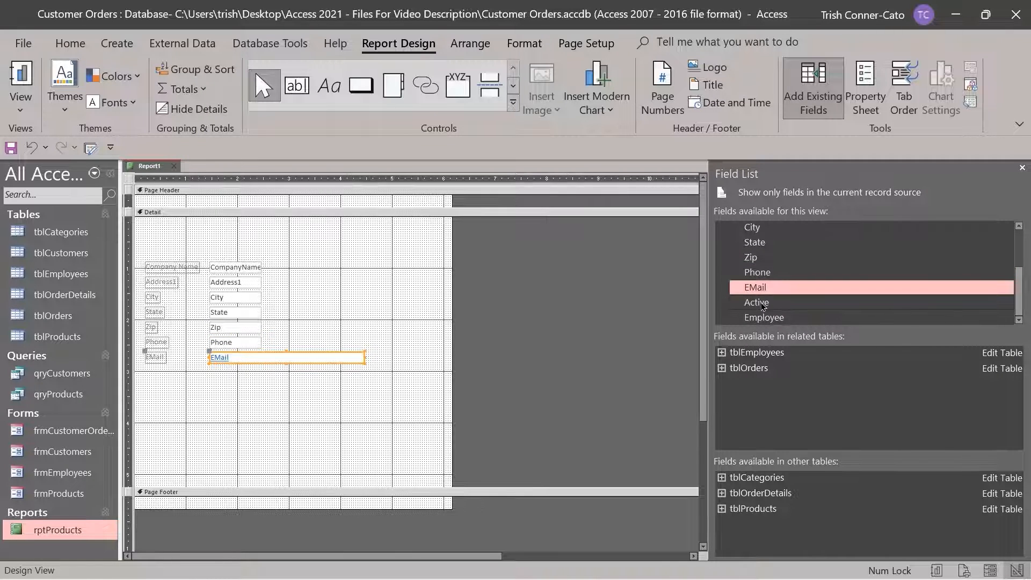
# Add the Active checkbox and the Employee field below it, then deselect
pyautogui.rightClick(763, 306)
pyautogui.click(817, 311)
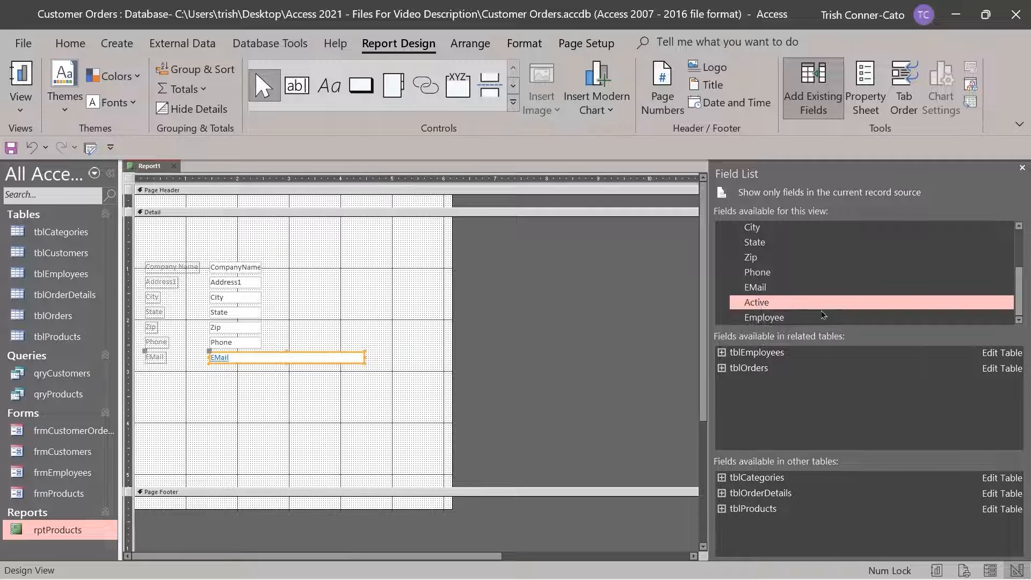
pyautogui.click(760, 319)
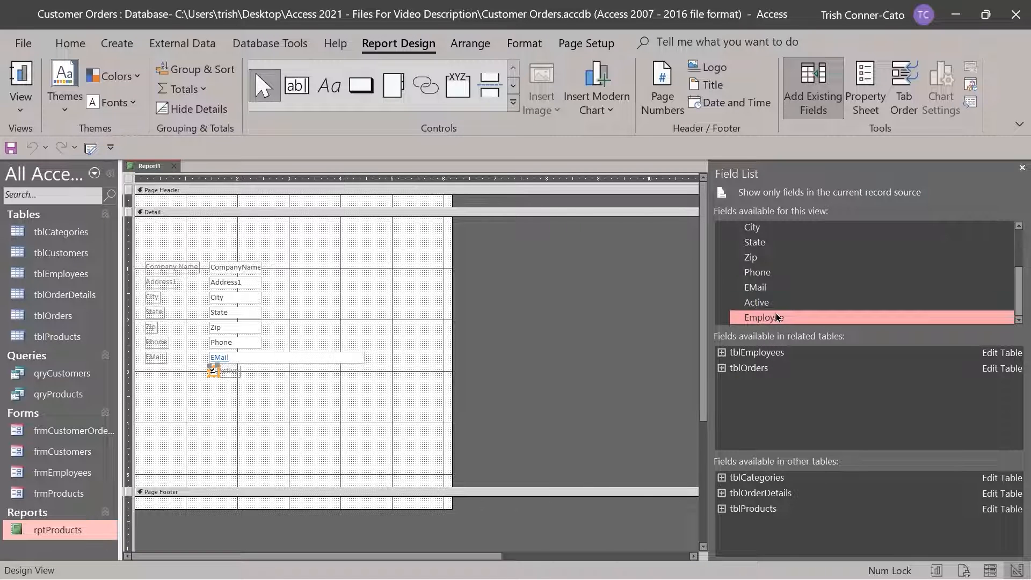
pyautogui.rightClick(780, 321)
pyautogui.click(816, 329)
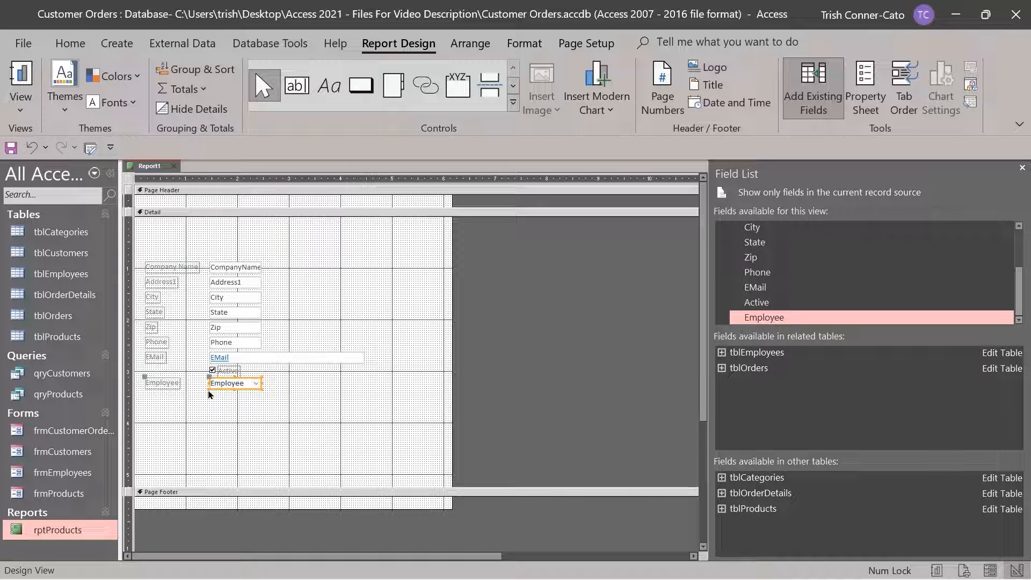
pyautogui.click(314, 409)
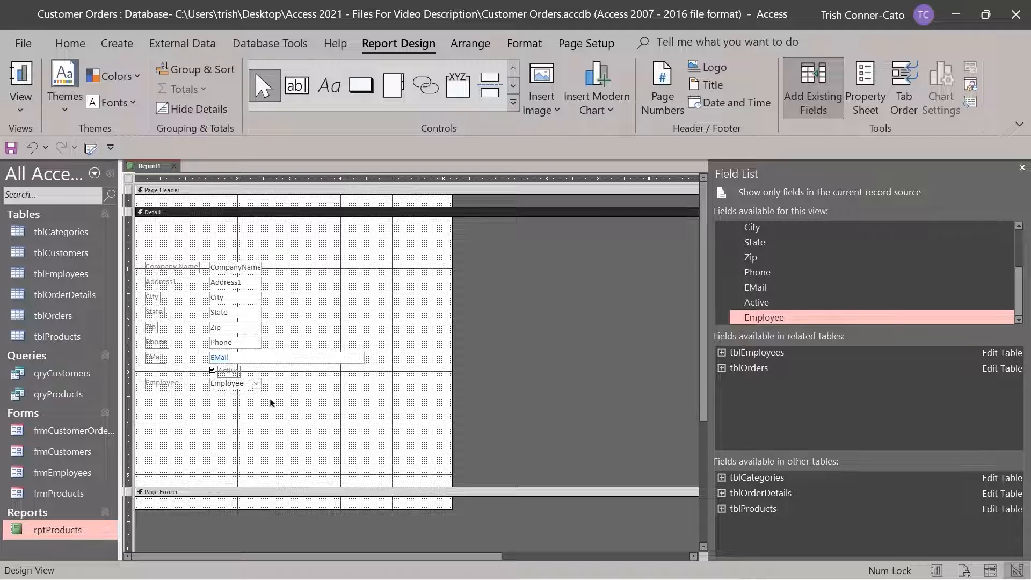
# Replace the Page Header/Footer sections with Report Header/Footer sections around the Detail section
pyautogui.rightClick(184, 192)
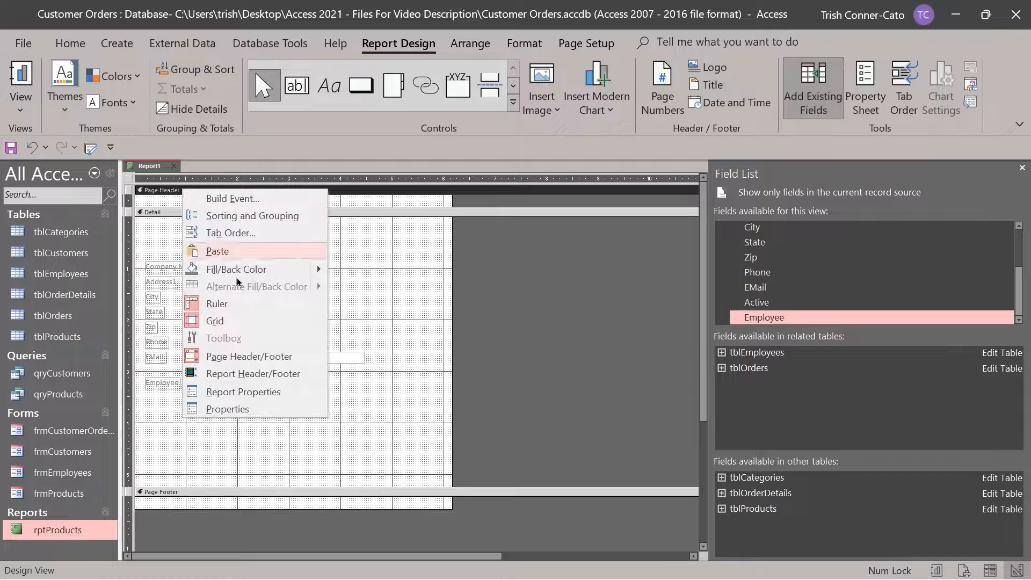
pyautogui.click(252, 357)
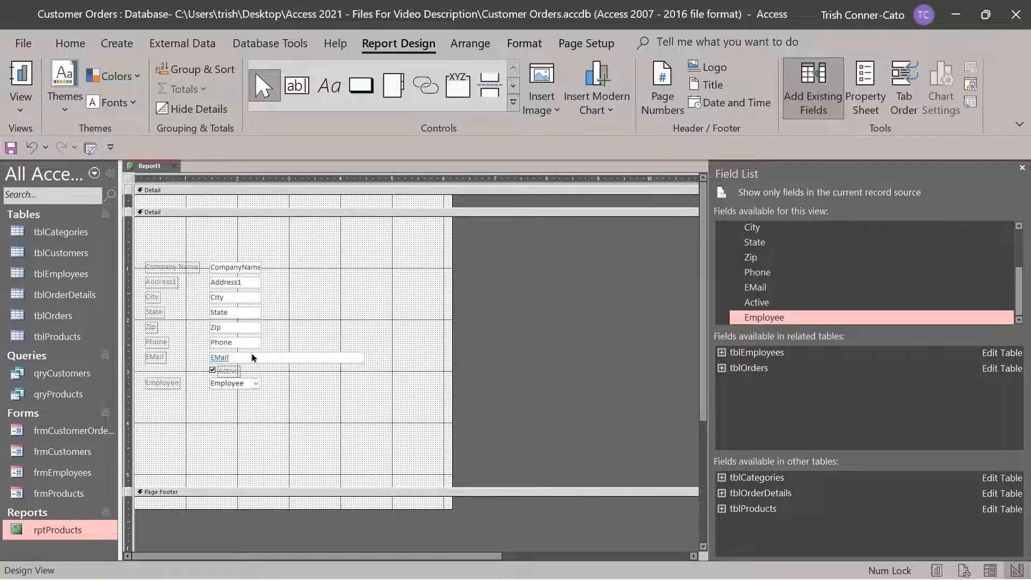
pyautogui.rightClick(209, 191)
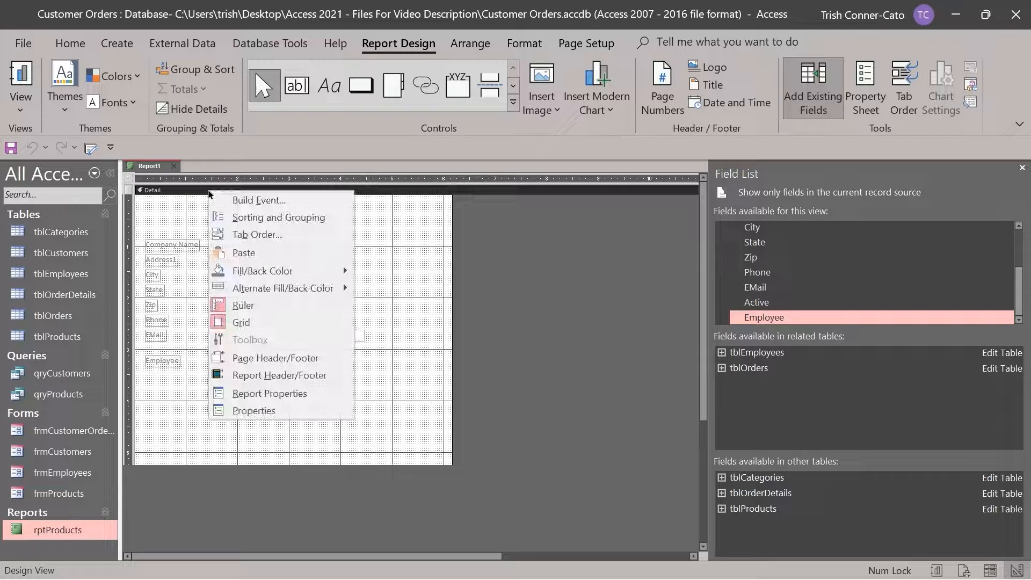
pyautogui.click(264, 377)
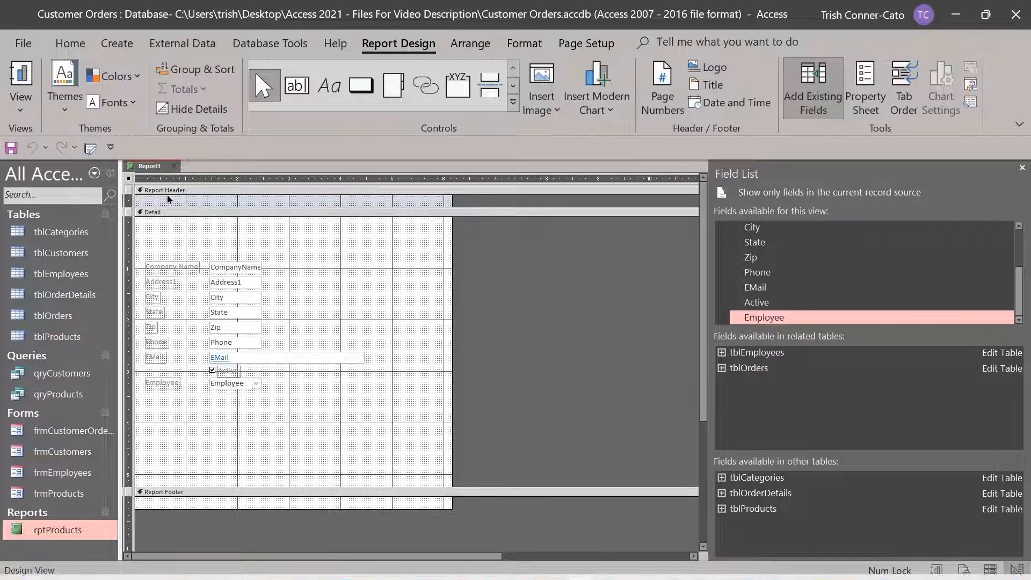
# Check Report1 in Print Preview, then switch it to Layout View with live customer records
pyautogui.rightClick(155, 169)
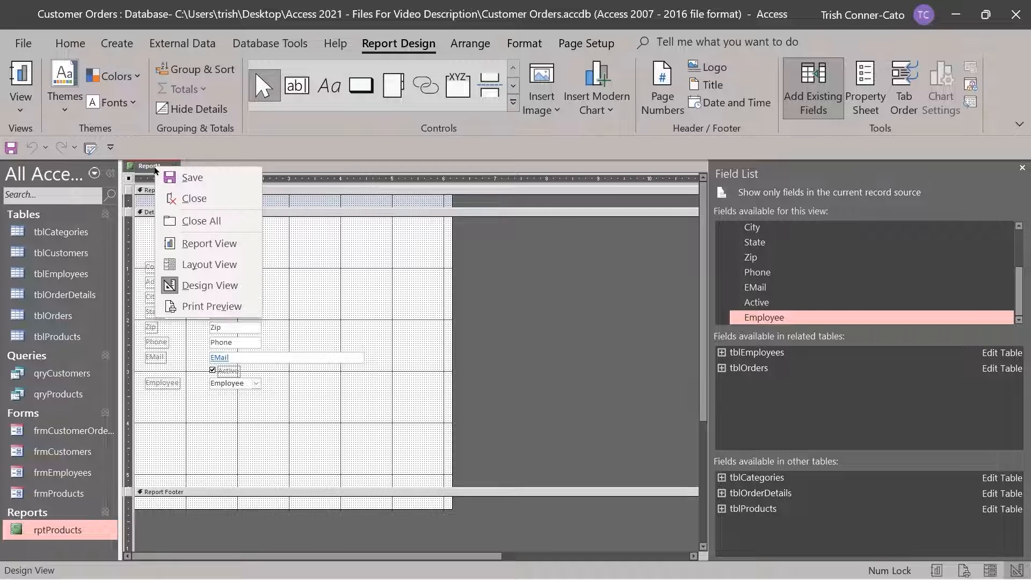
pyautogui.click(210, 308)
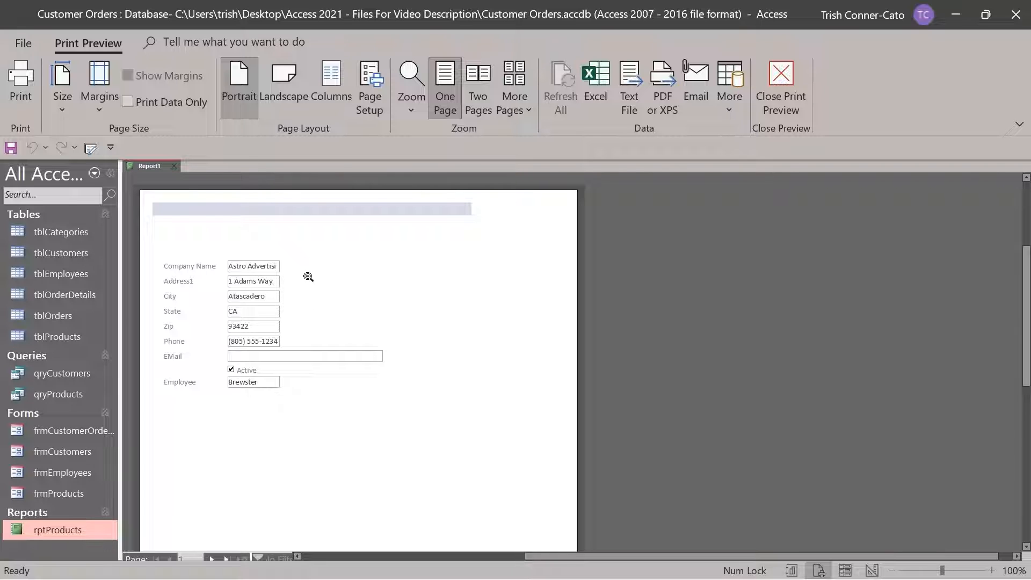
pyautogui.rightClick(159, 170)
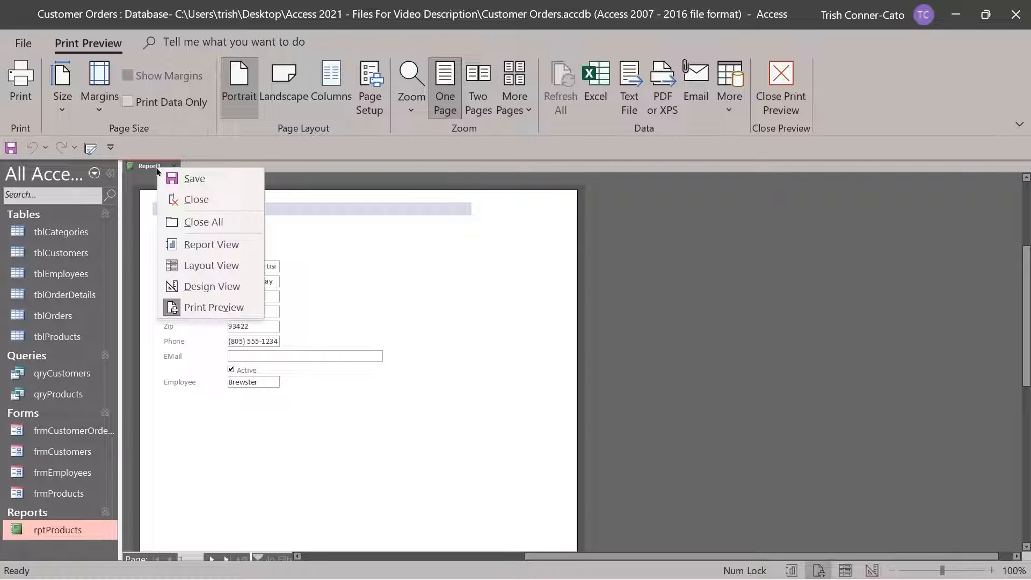
pyautogui.click(220, 265)
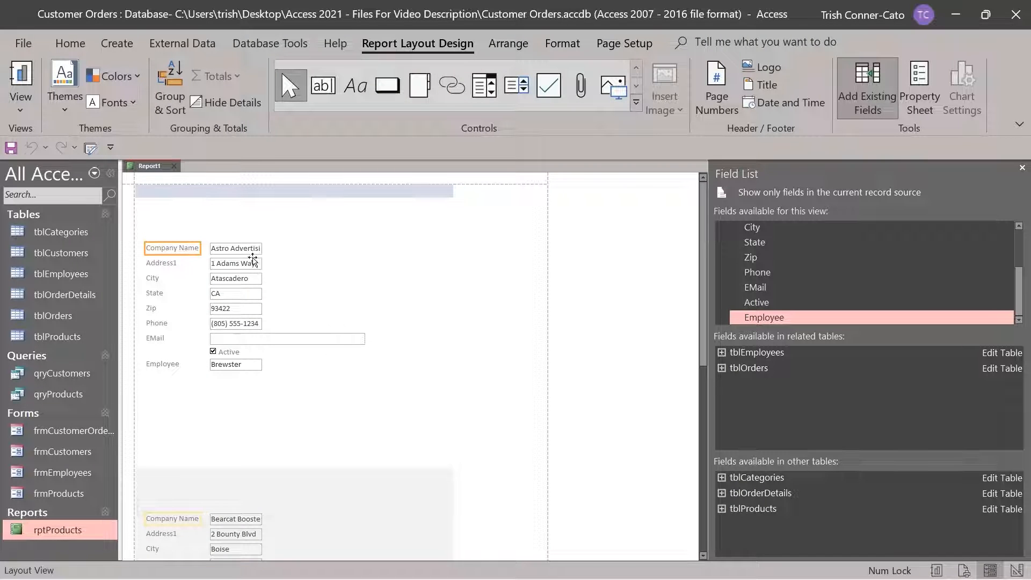
# Widen the CompanyName box so names like Bearcat Boosters fit, checking the records below
pyautogui.click(243, 253)
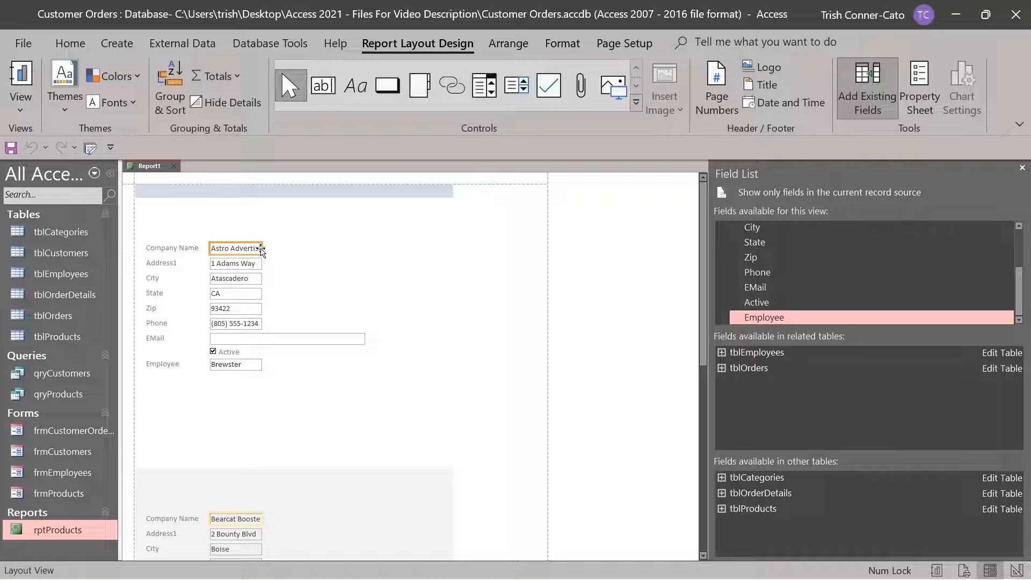
pyautogui.moveTo(261, 250); pyautogui.dragTo(350, 251)
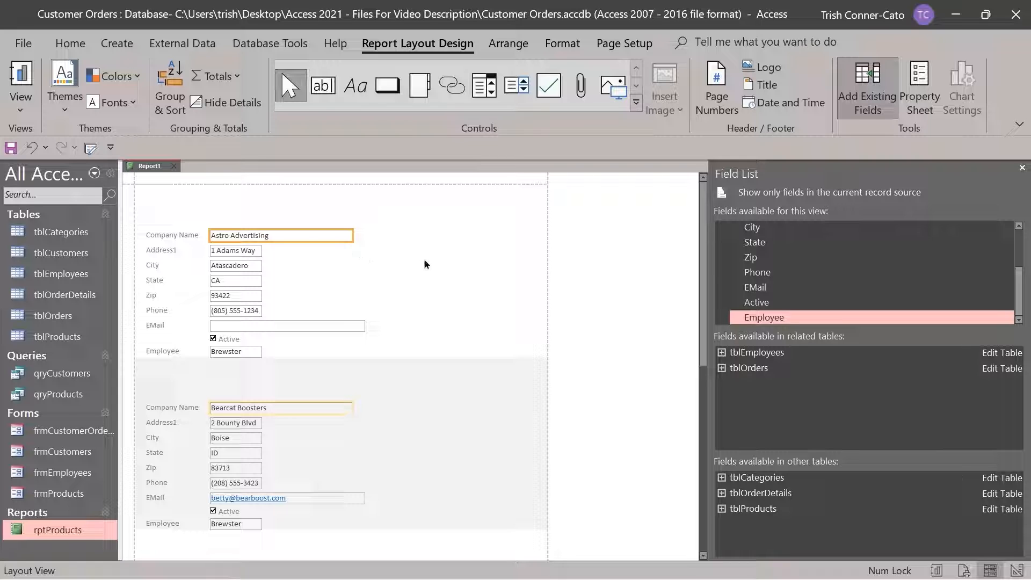
pyautogui.scroll(-2, 425, 263)
pyautogui.scroll(-5, 424, 263)
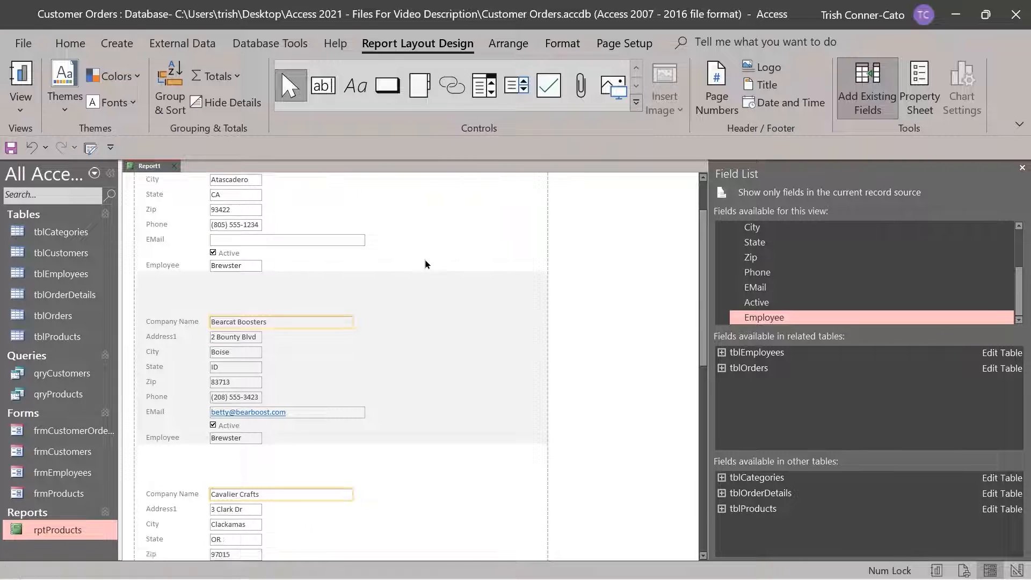
pyautogui.scroll(-11, 426, 263)
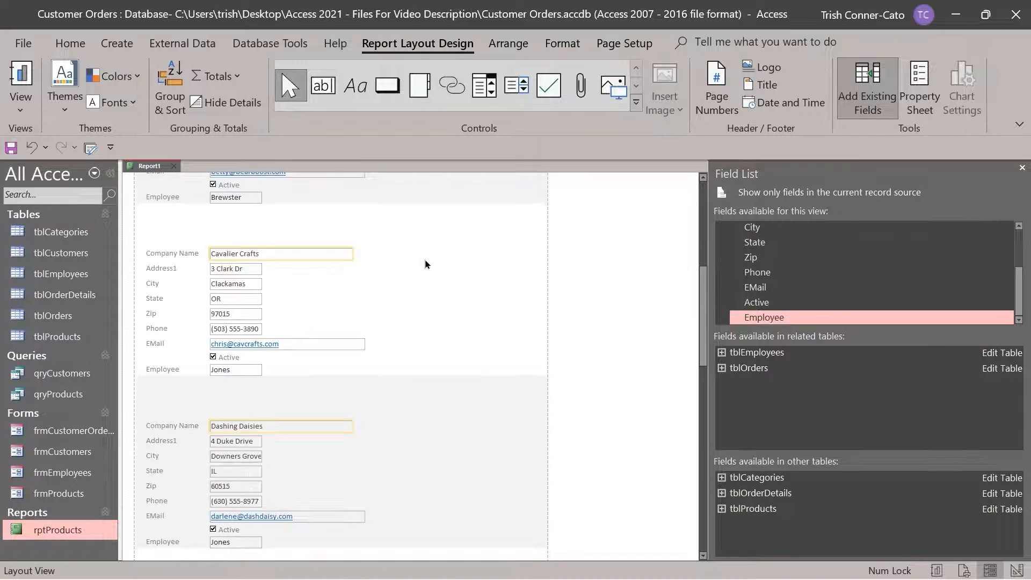
pyautogui.scroll(-8, 426, 263)
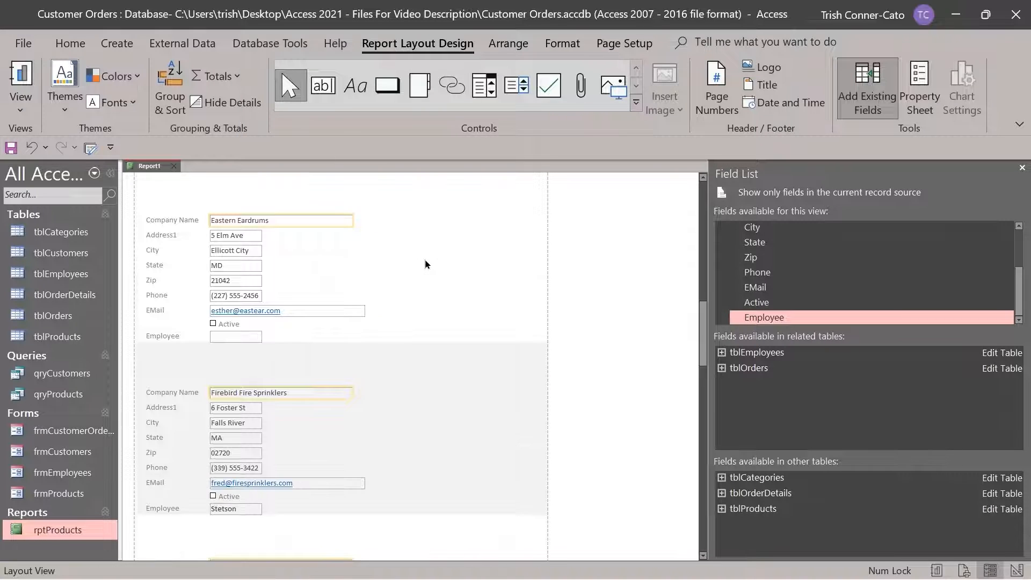
pyautogui.scroll(-10, 428, 264)
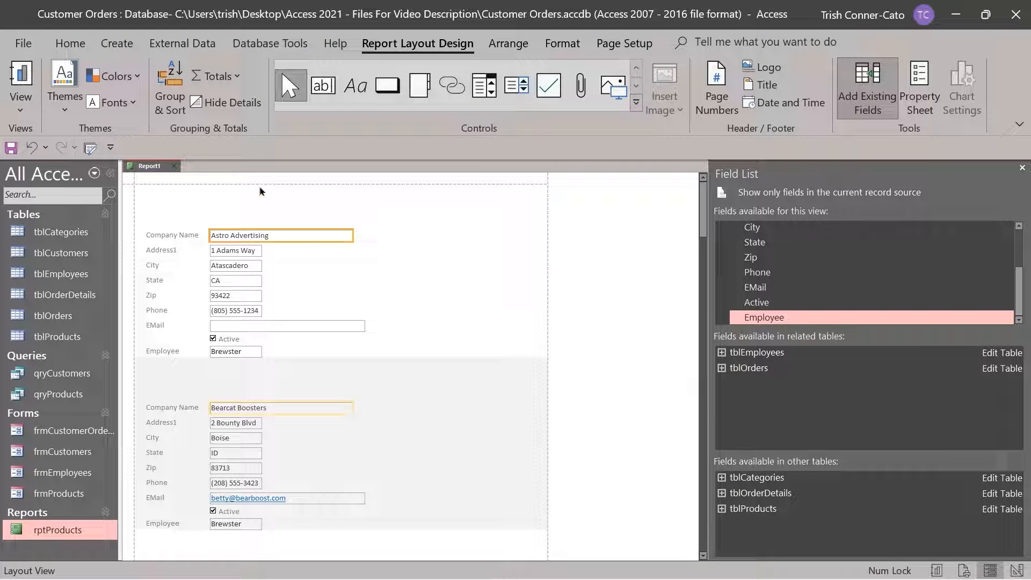
pyautogui.rightClick(151, 166)
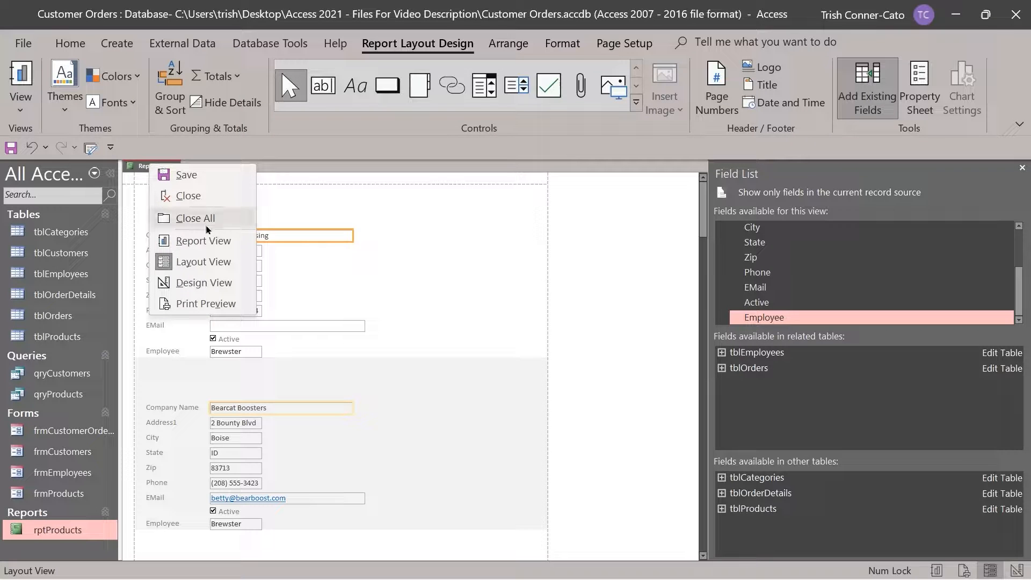
# Return Report1 to Design View and drag the Detail bar down to enlarge the Report Header
pyautogui.click(216, 284)
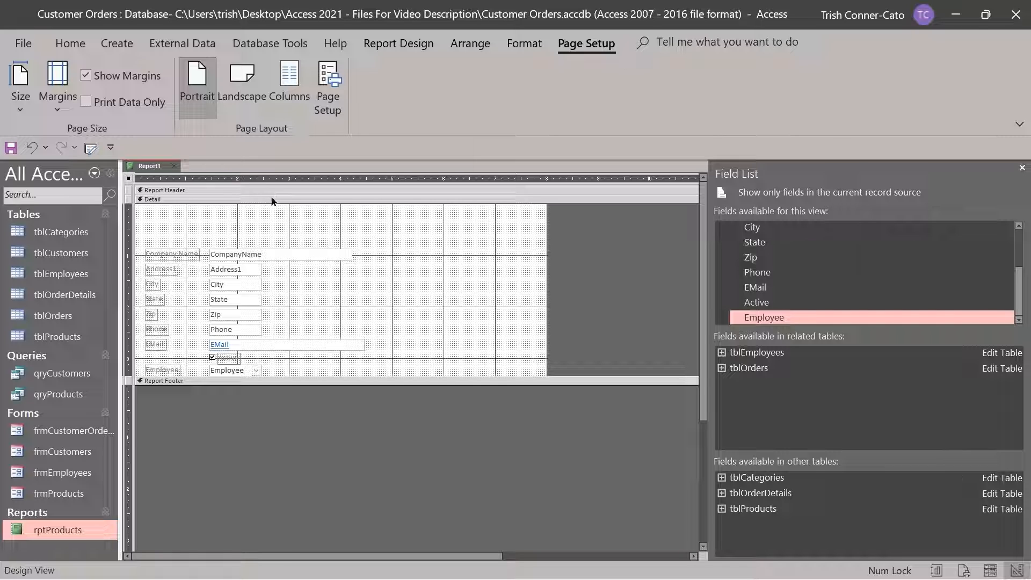
pyautogui.moveTo(273, 199); pyautogui.dragTo(273, 237)
pyautogui.click(150, 213)
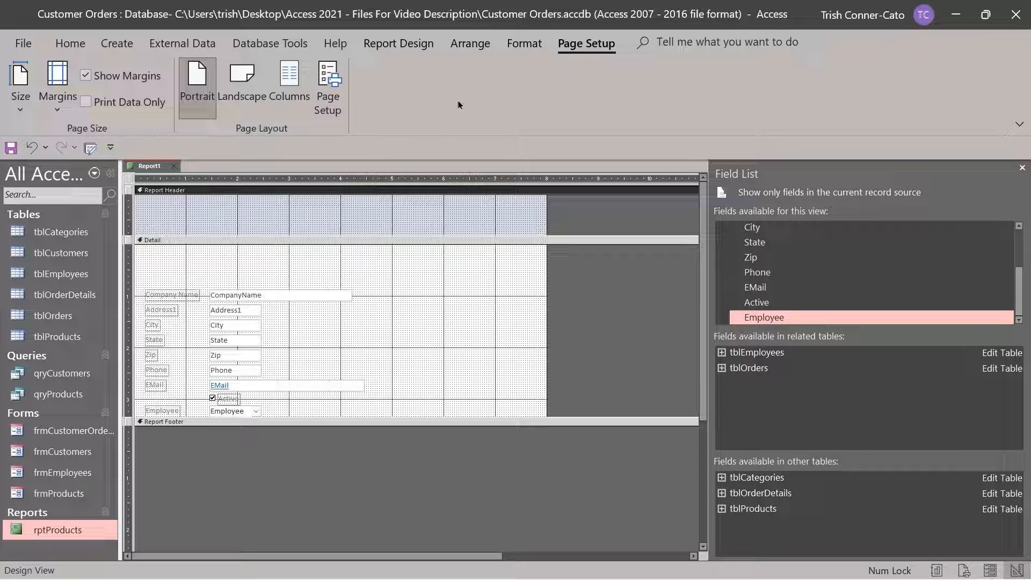
pyautogui.click(396, 46)
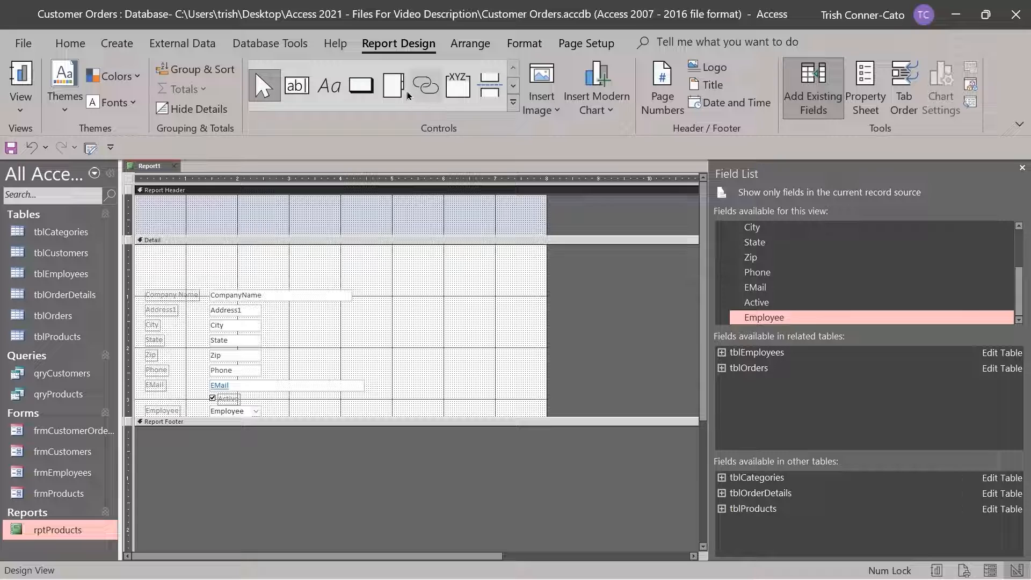
# Draw a 'Customer Information' label in the Report Header and narrow it to fit the text
pyautogui.click(297, 87)
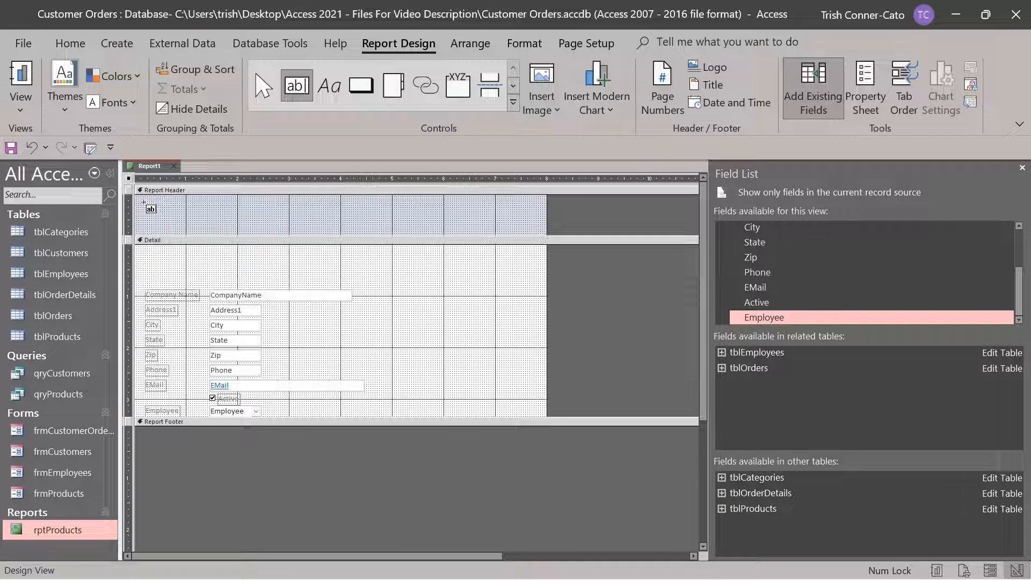
pyautogui.click(299, 87)
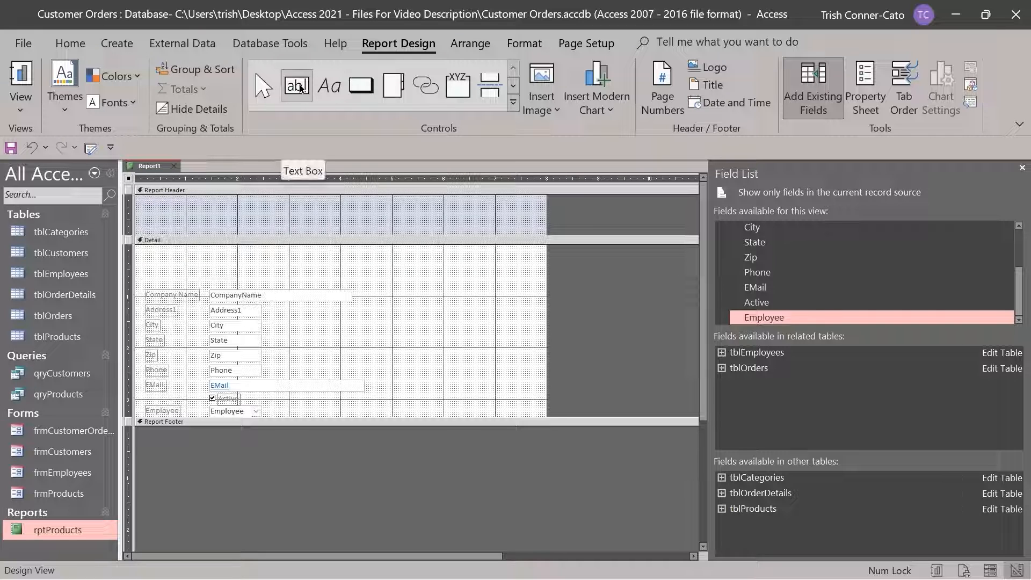
pyautogui.click(329, 86)
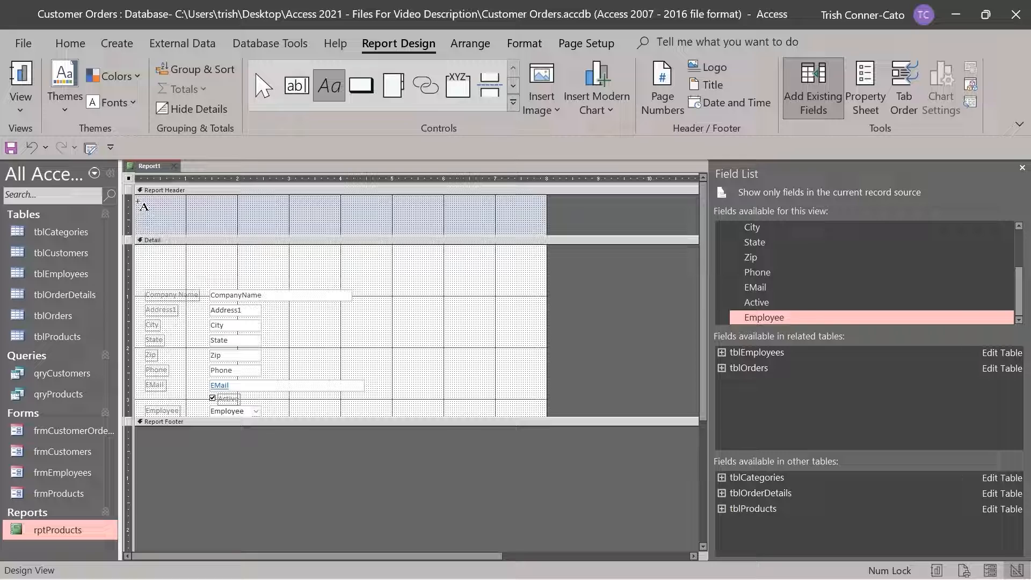
pyautogui.moveTo(138, 202); pyautogui.dragTo(289, 216)
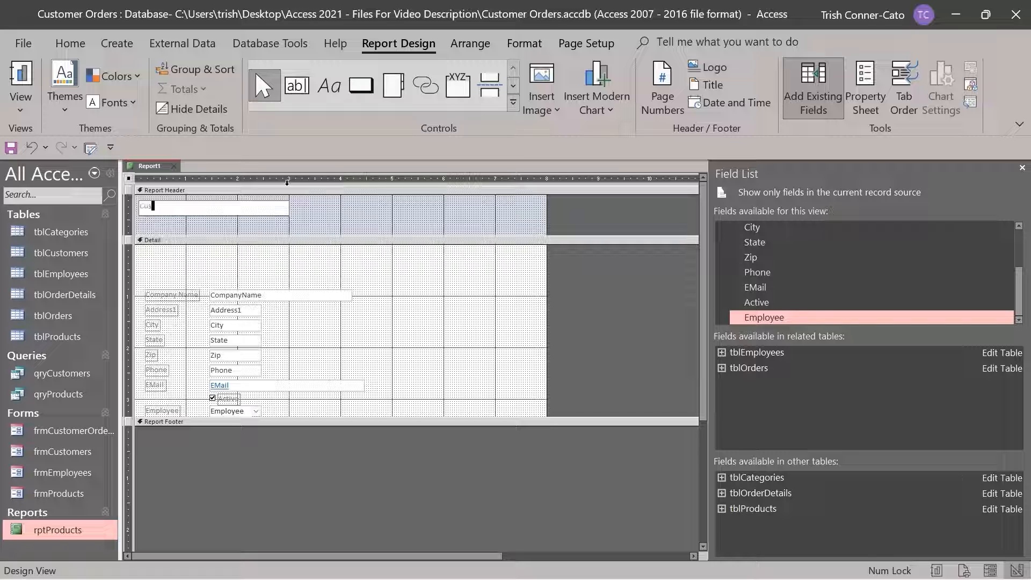
pyautogui.write('tomer Info')
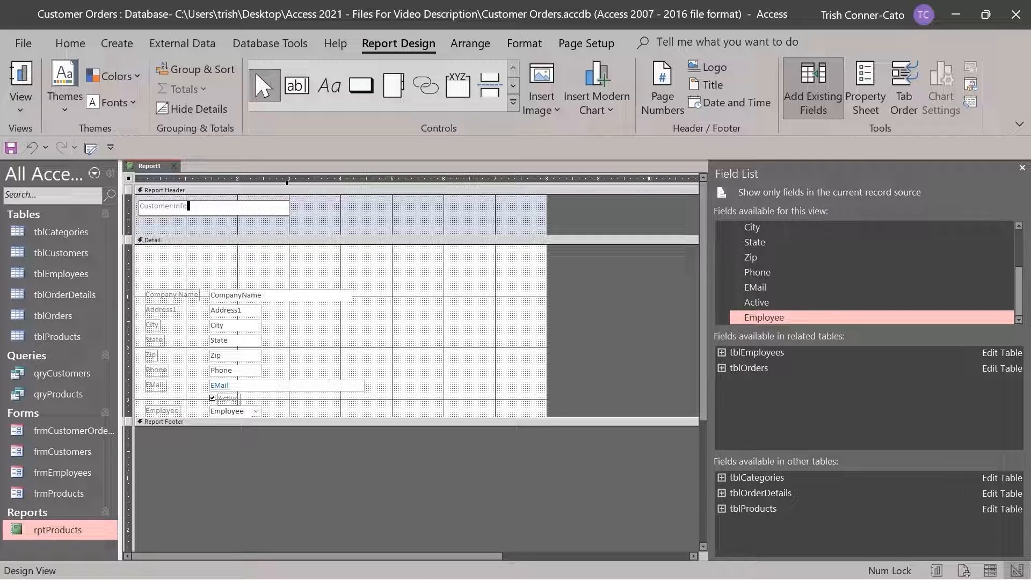
pyautogui.write('rmation')
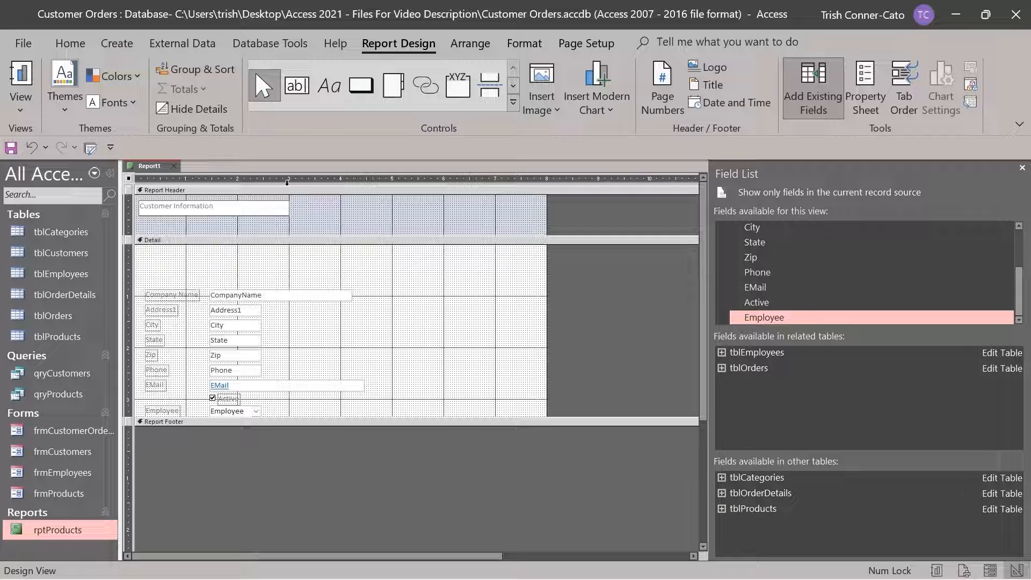
pyautogui.click(360, 207)
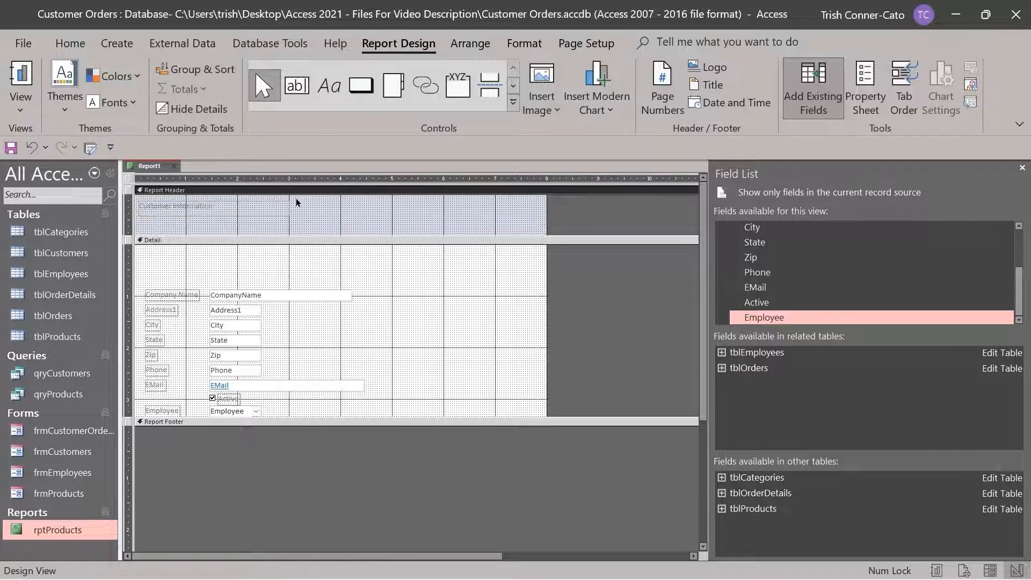
pyautogui.click(262, 210)
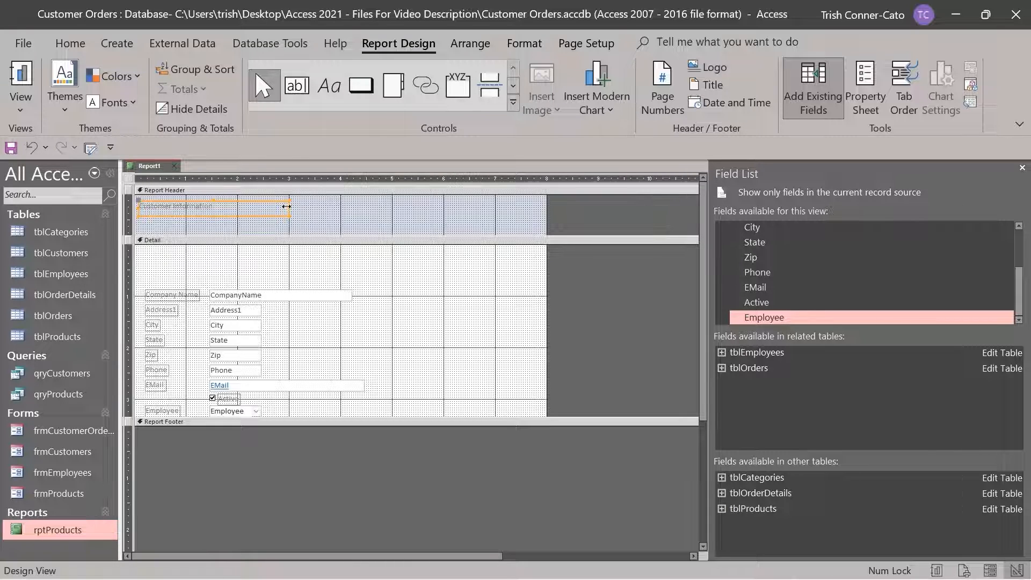
pyautogui.moveTo(286, 207); pyautogui.dragTo(233, 208)
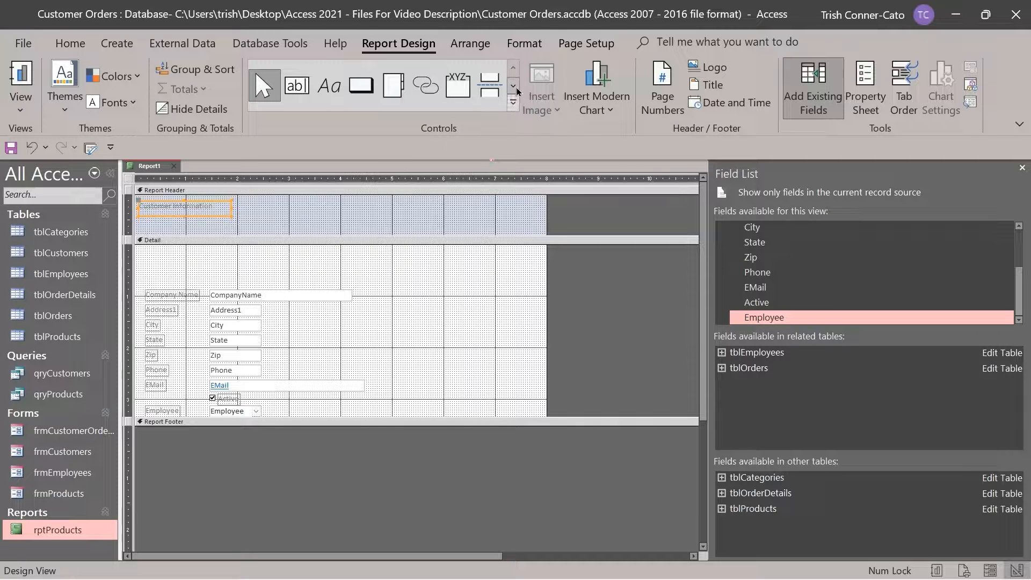
pyautogui.click(519, 44)
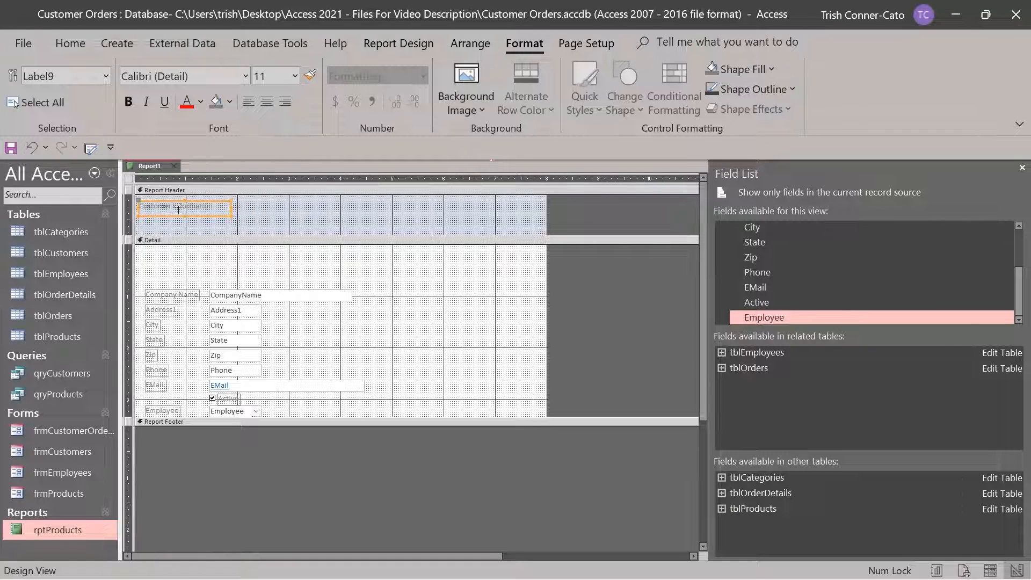
# Set the Customer Information label to 16 point and widen it so the whole title shows
pyautogui.click(296, 76)
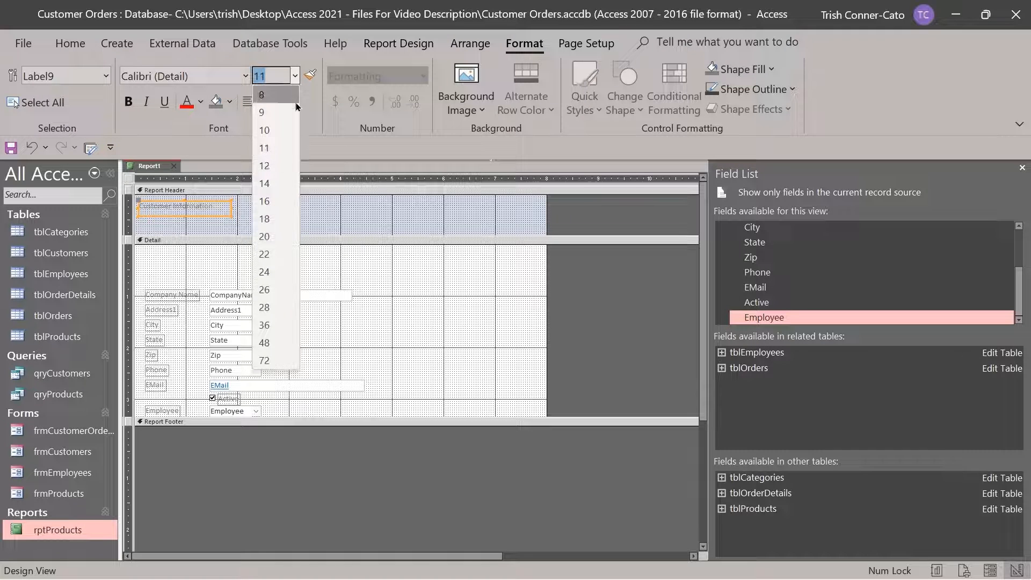
pyautogui.click(284, 184)
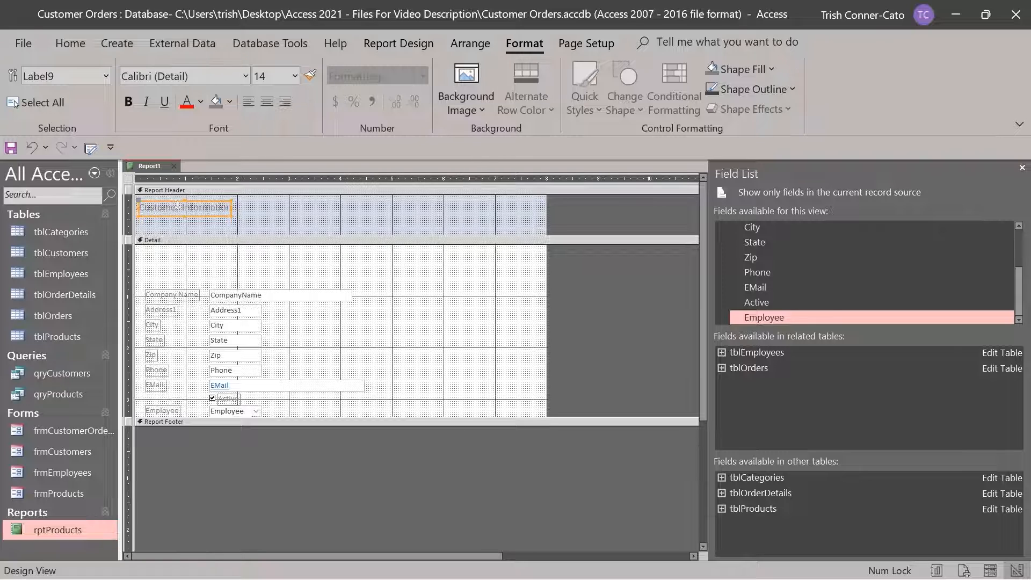
pyautogui.click(296, 78)
pyautogui.click(286, 200)
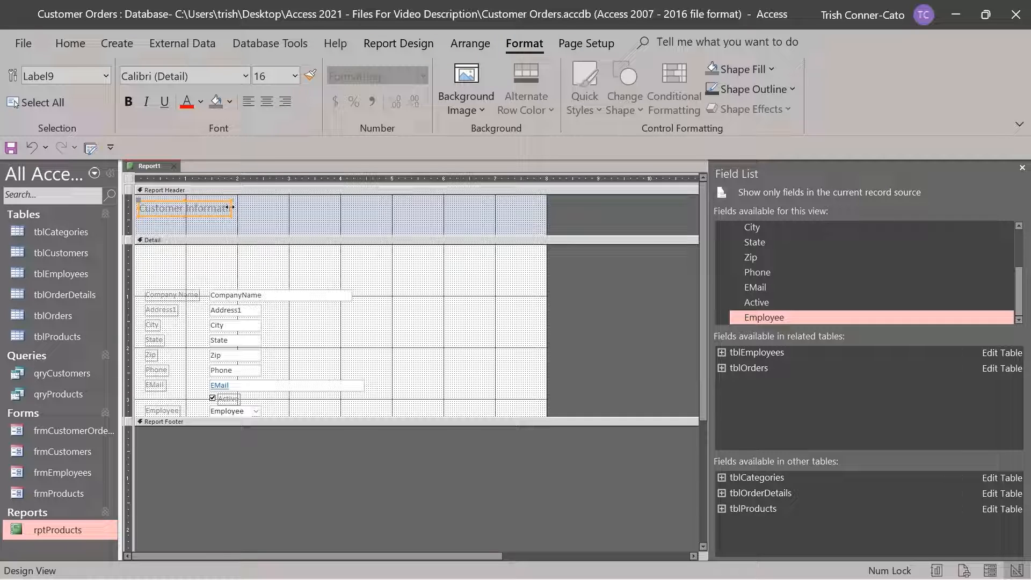
pyautogui.moveTo(230, 207); pyautogui.dragTo(258, 207)
pyautogui.click(293, 230)
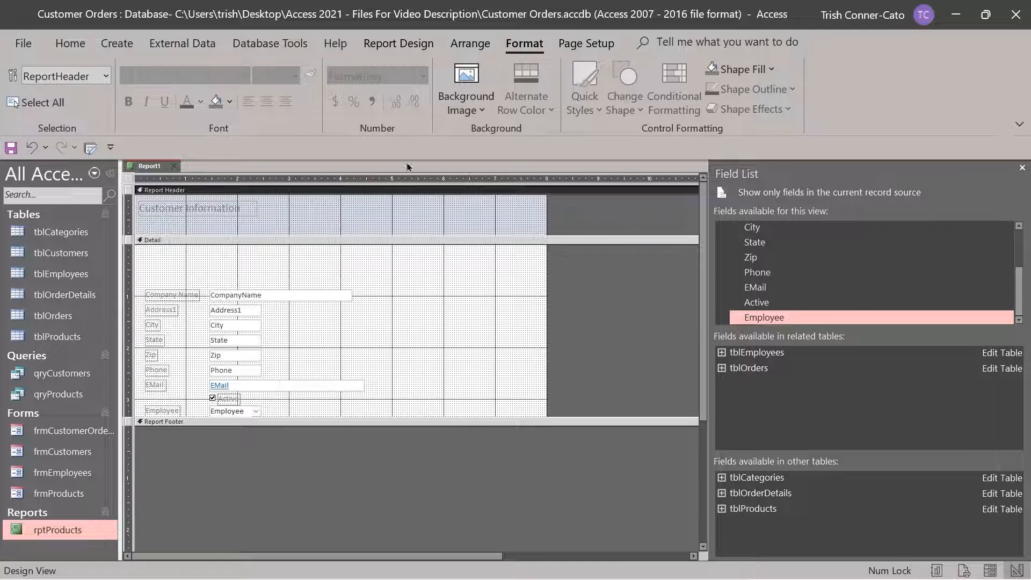
pyautogui.click(398, 44)
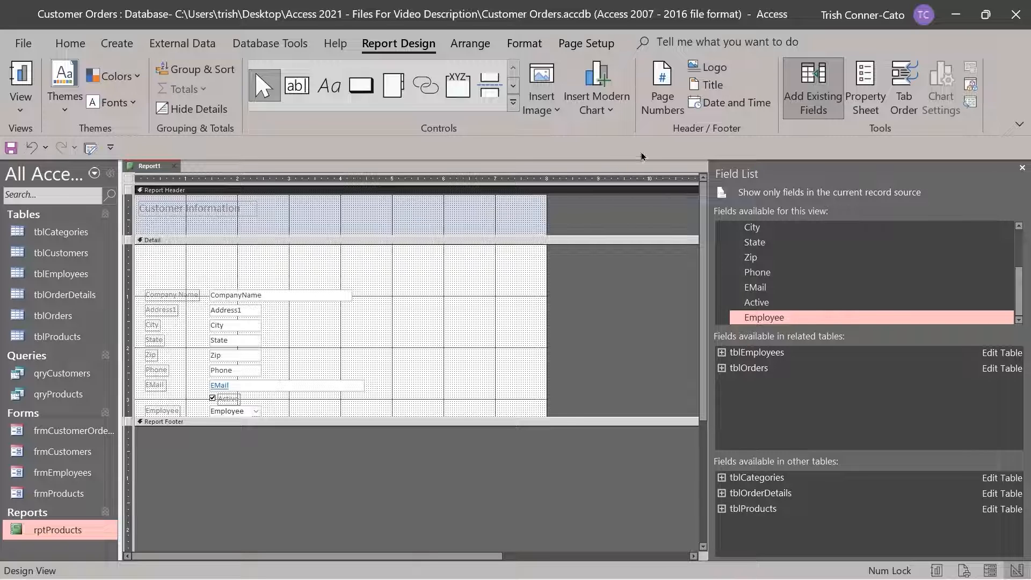
# Insert the Learnit Logo picture, move it to the header's right side and enlarge it
pyautogui.click(707, 73)
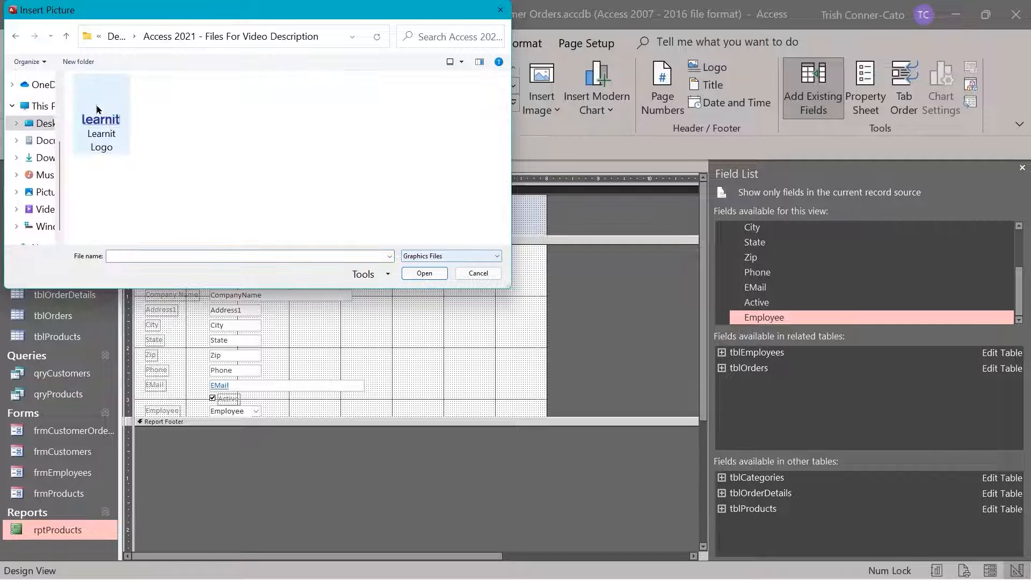
pyautogui.doubleClick(101, 131)
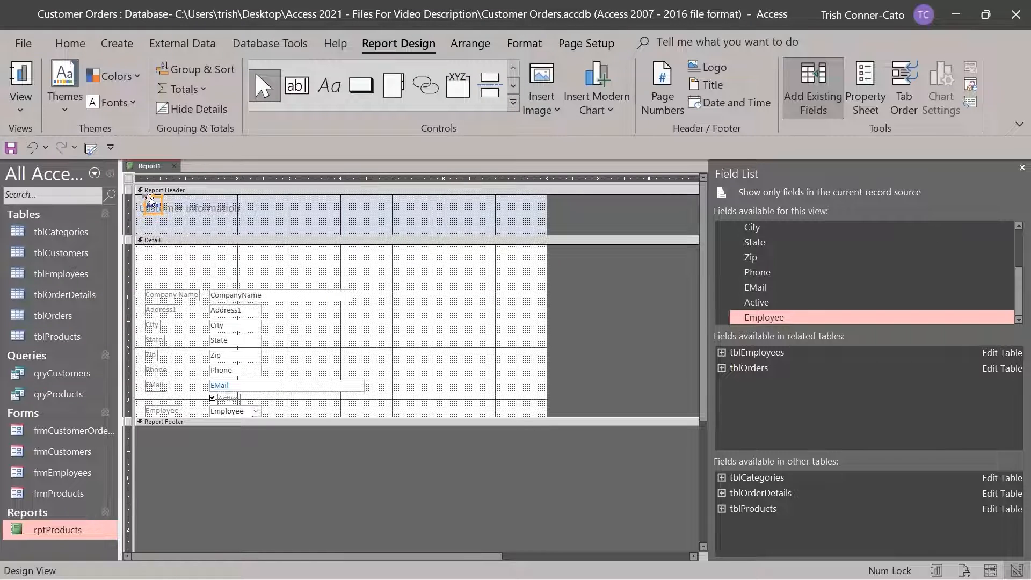
pyautogui.moveTo(151, 202); pyautogui.dragTo(436, 210)
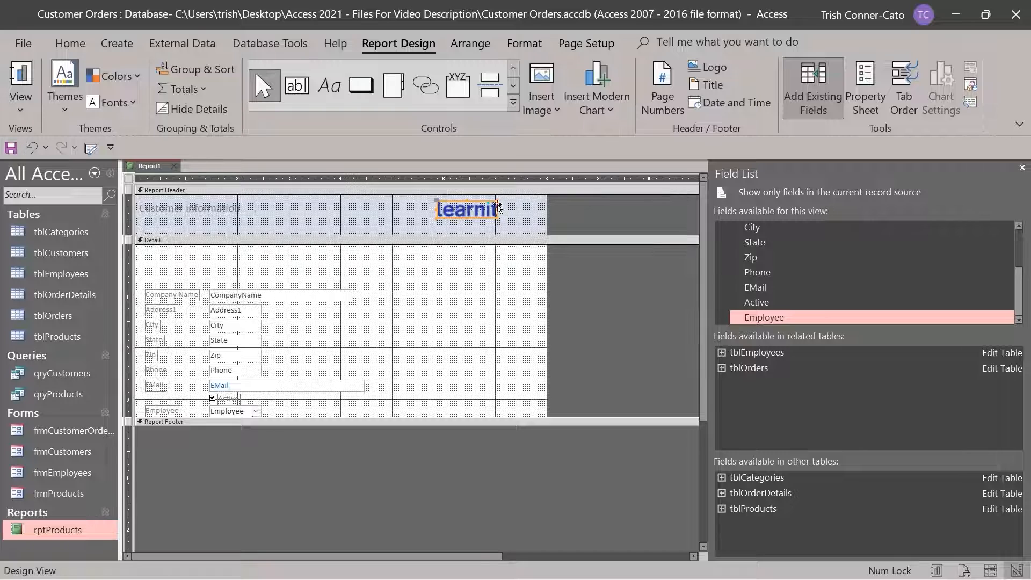
pyautogui.moveTo(496, 209); pyautogui.dragTo(511, 210)
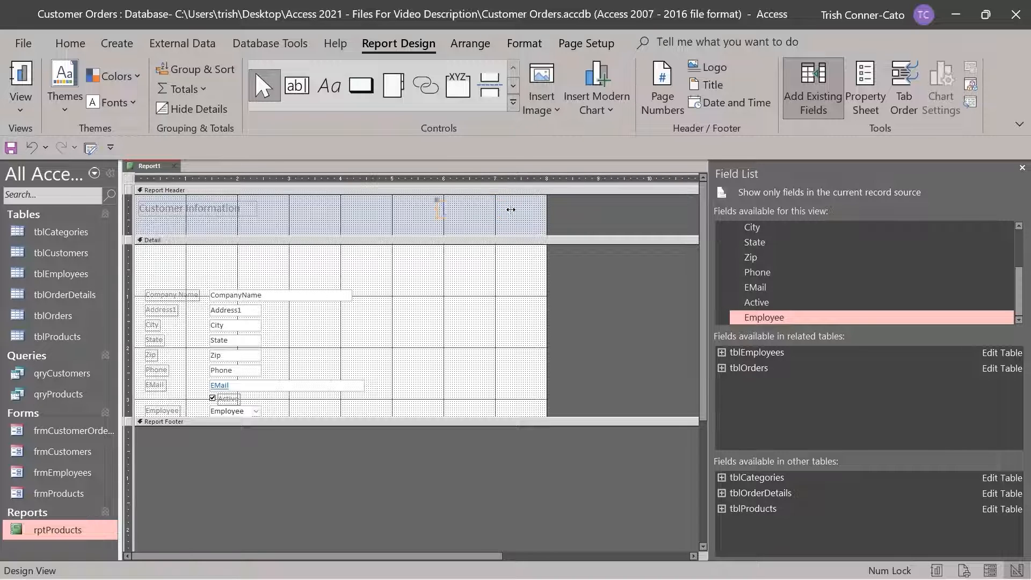
pyautogui.click(481, 232)
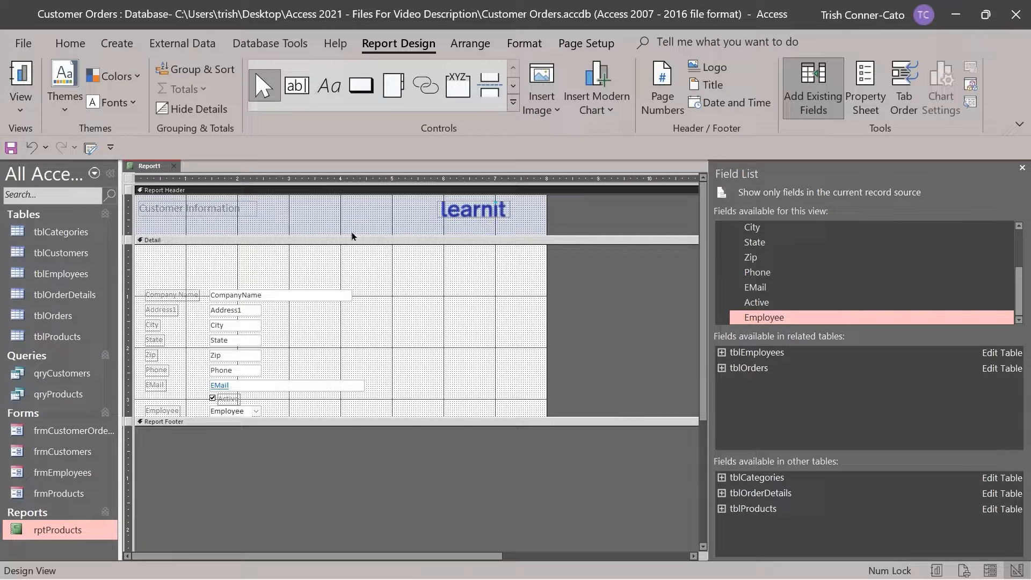
pyautogui.rightClick(156, 172)
pyautogui.click(226, 306)
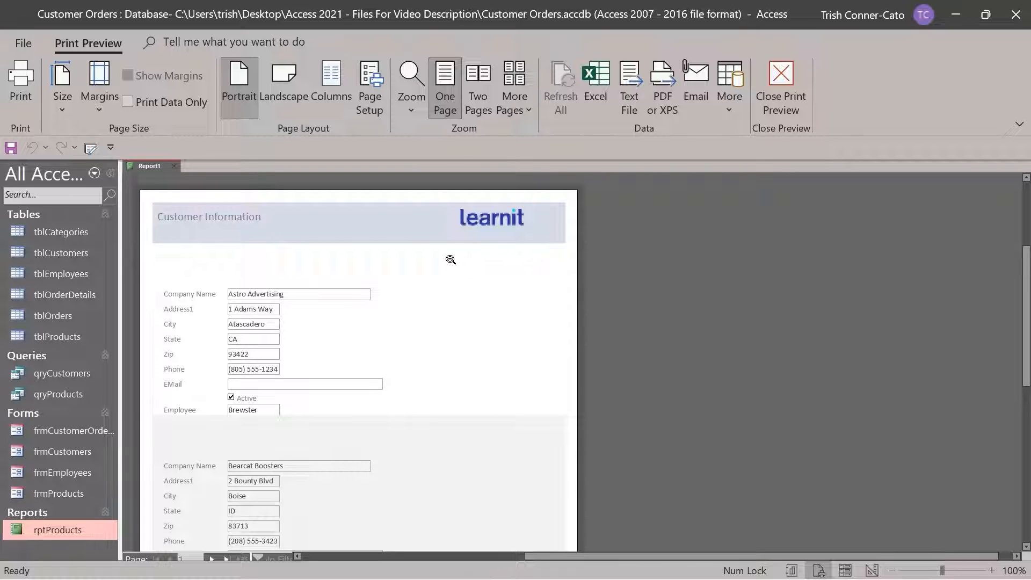
pyautogui.scroll(-2, 451, 260)
pyautogui.scroll(-6, 451, 259)
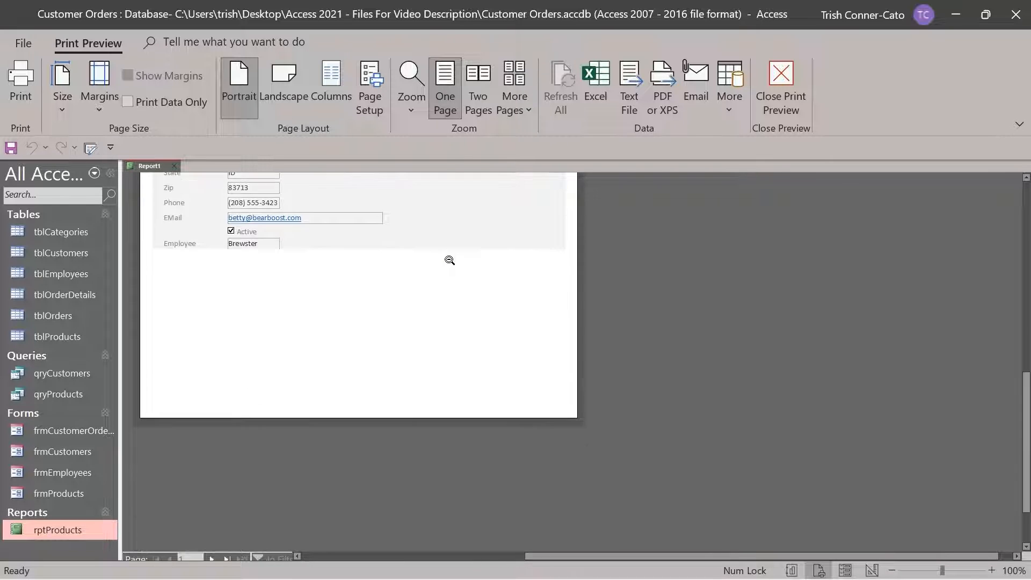
pyautogui.scroll(6, 447, 260)
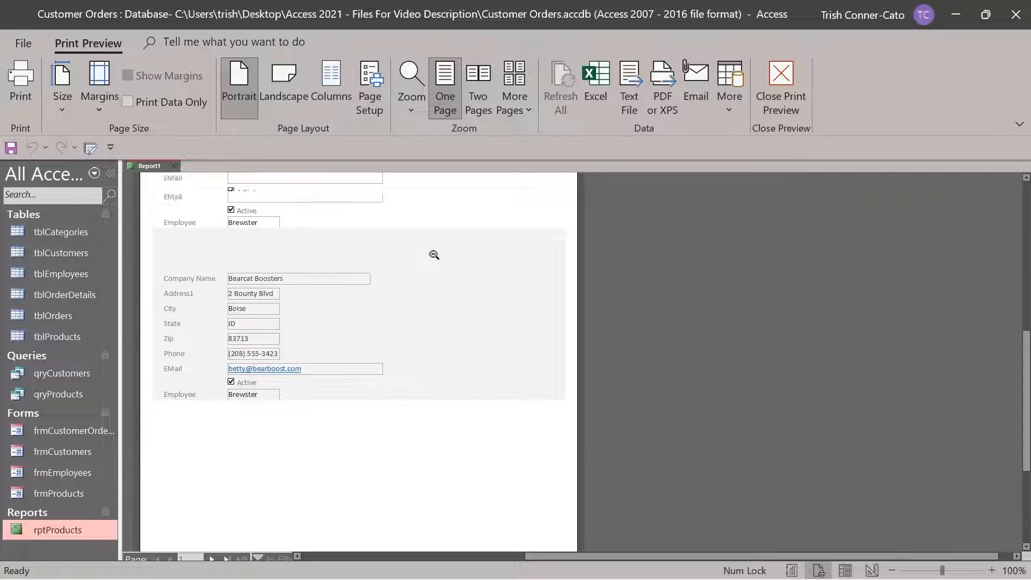
pyautogui.scroll(4, 424, 254)
pyautogui.scroll(-2, 421, 253)
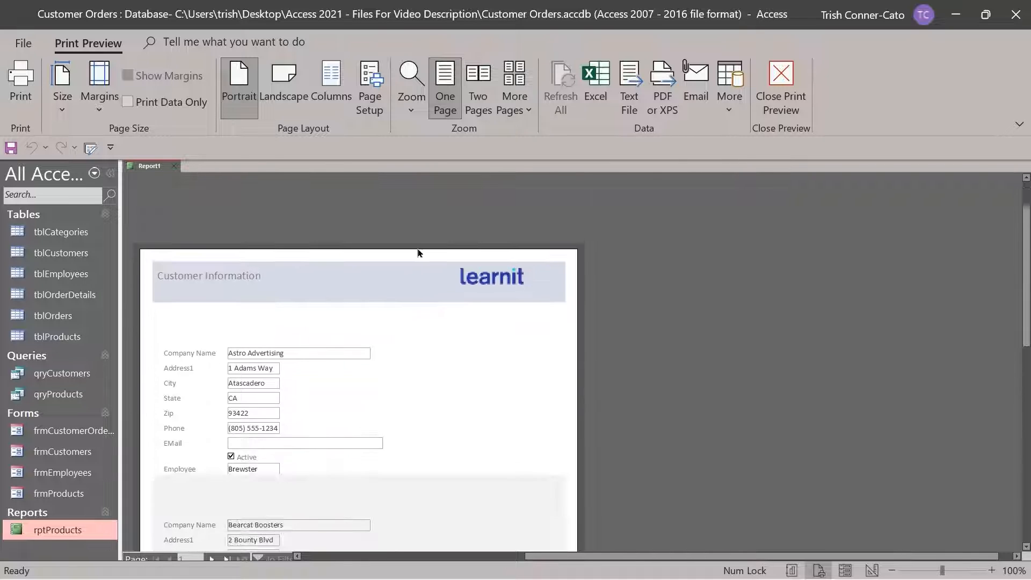
pyautogui.rightClick(151, 169)
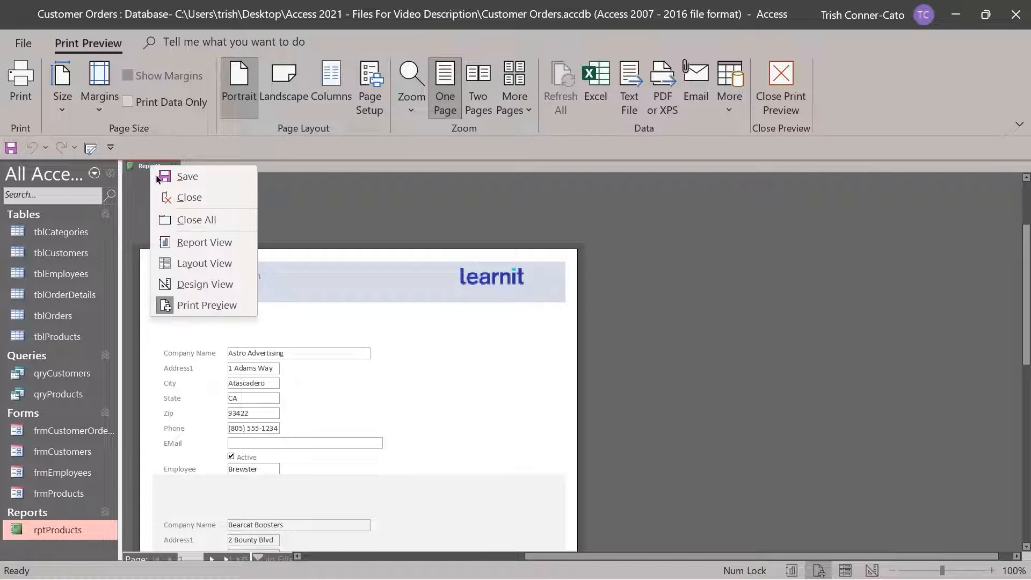
pyautogui.click(204, 284)
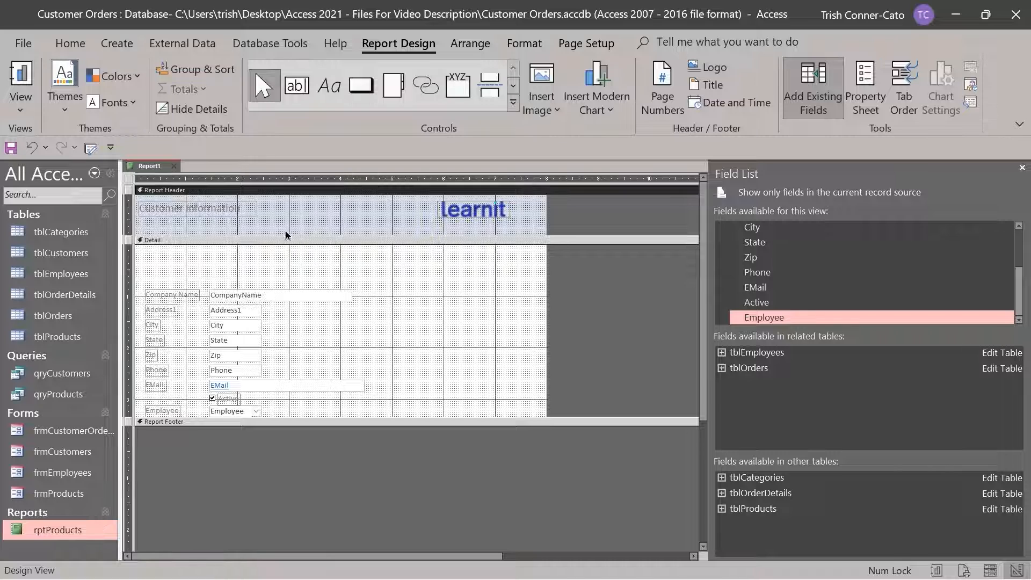
# Save Report1 under the name rptCustomerInformation
pyautogui.rightClick(155, 166)
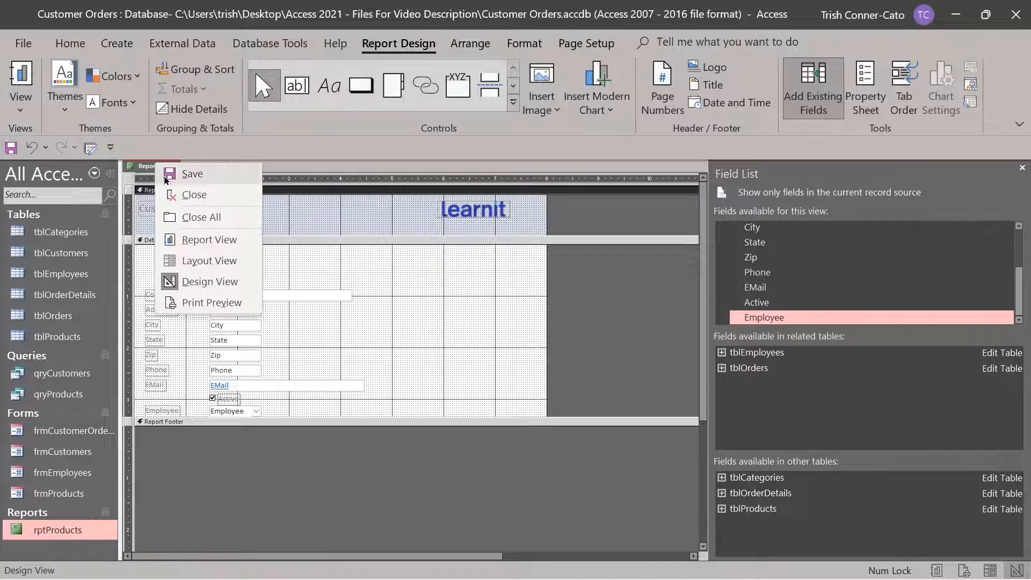
pyautogui.click(198, 181)
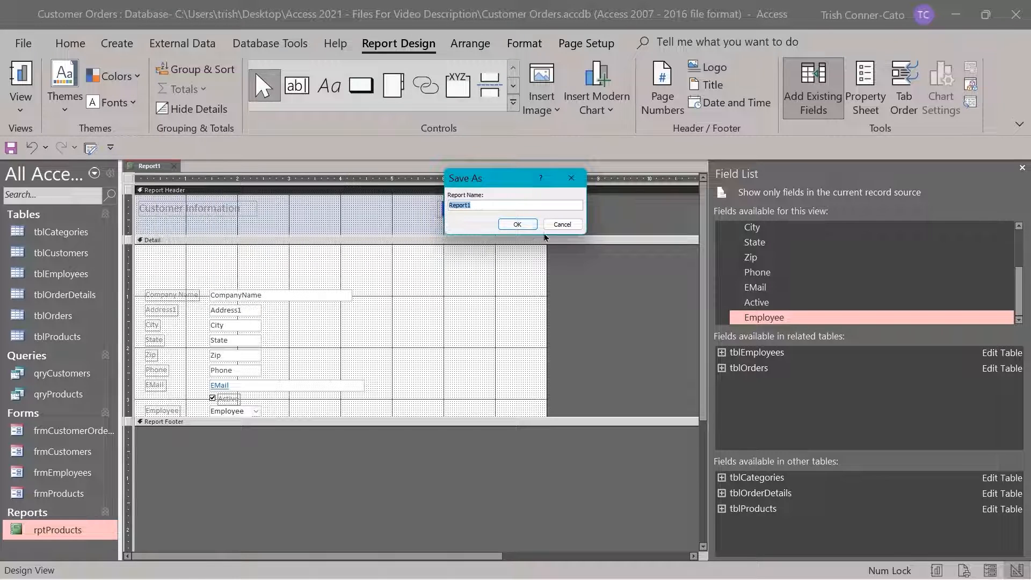
pyautogui.write('r')
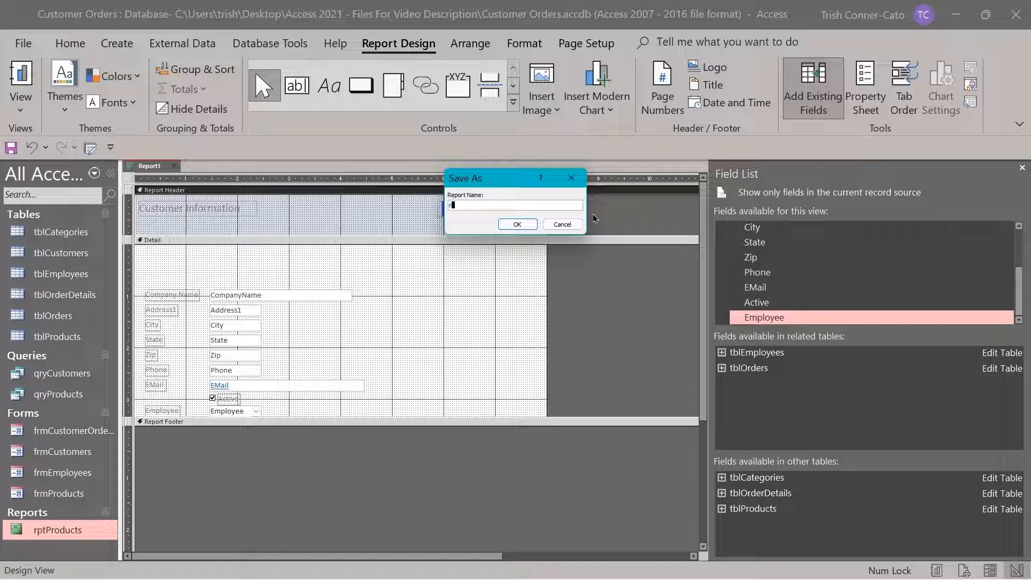
pyautogui.write('ptCustomer')
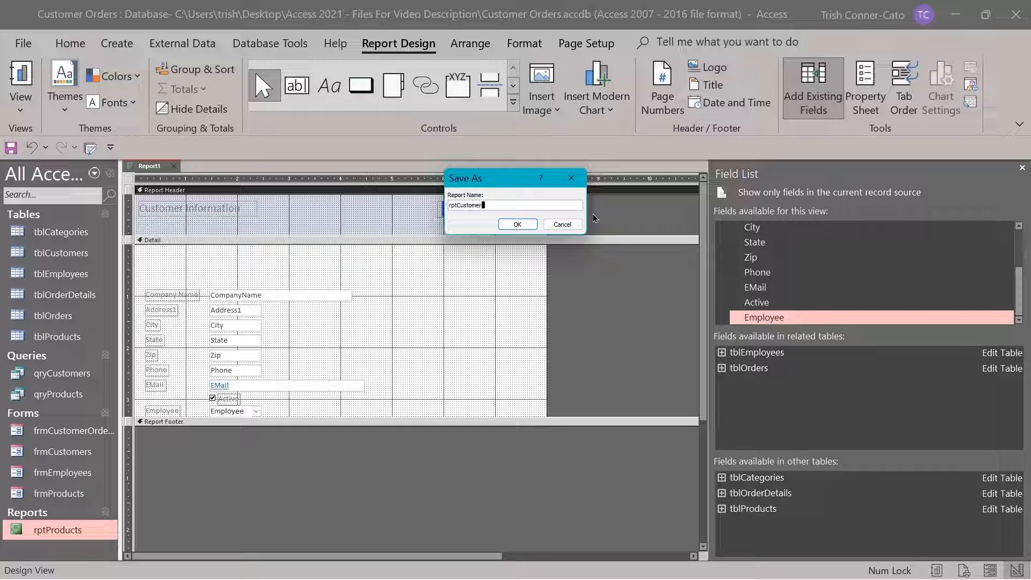
pyautogui.write('Information')
pyautogui.click(516, 223)
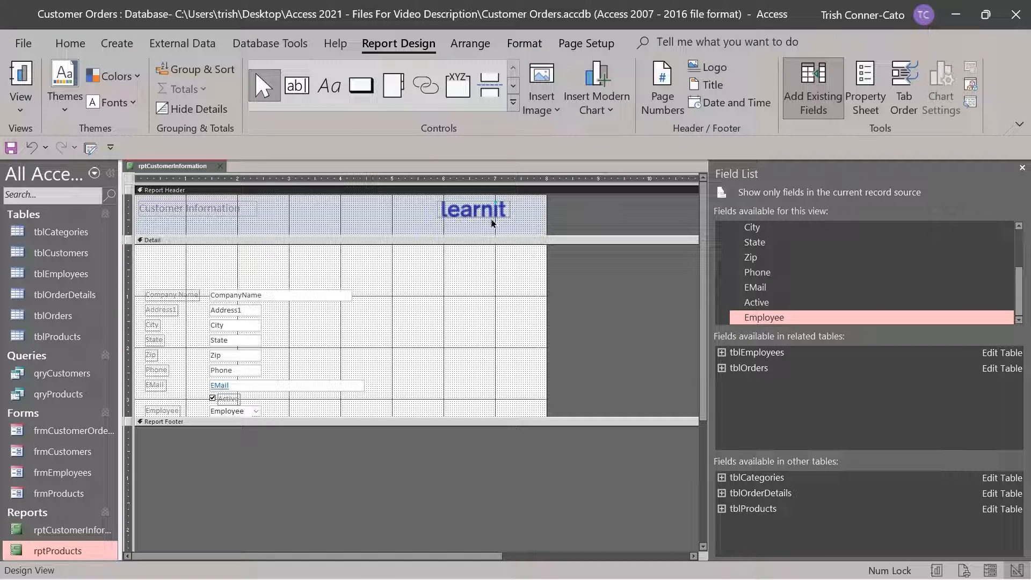
# Close rptCustomerInformation and widen the Navigation Pane so full object names are readable
pyautogui.click(222, 167)
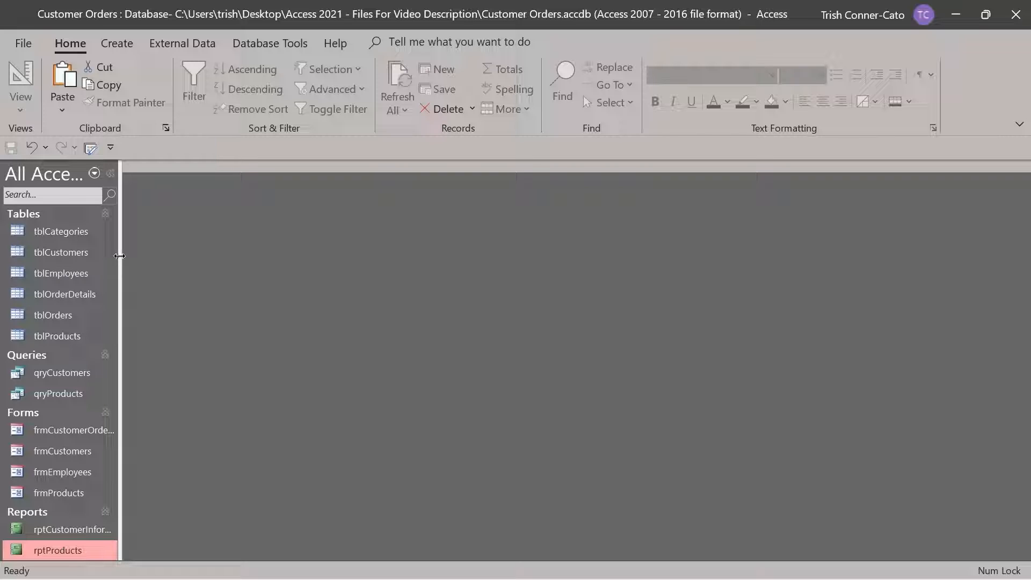
pyautogui.moveTo(117, 258); pyautogui.dragTo(166, 254)
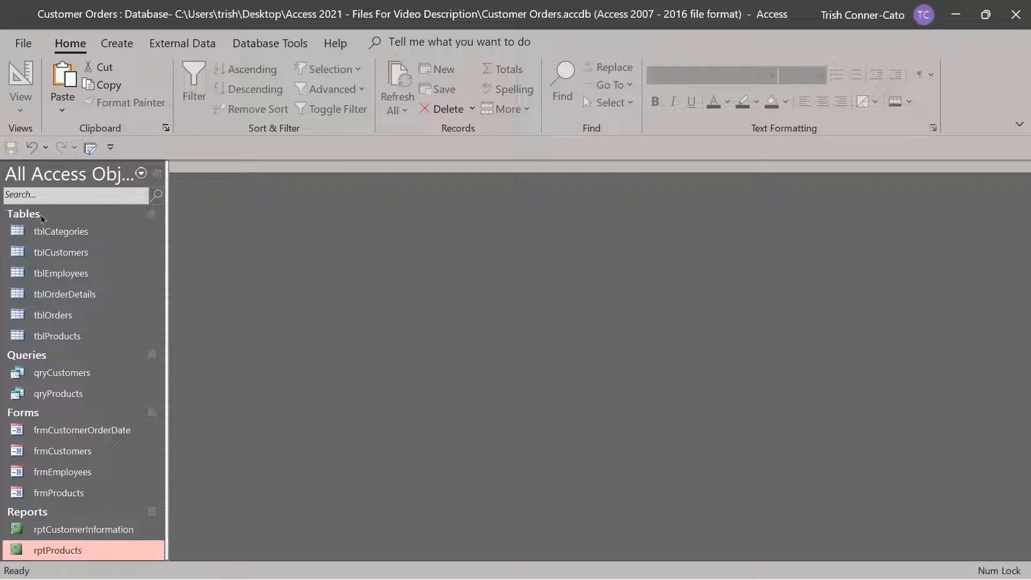
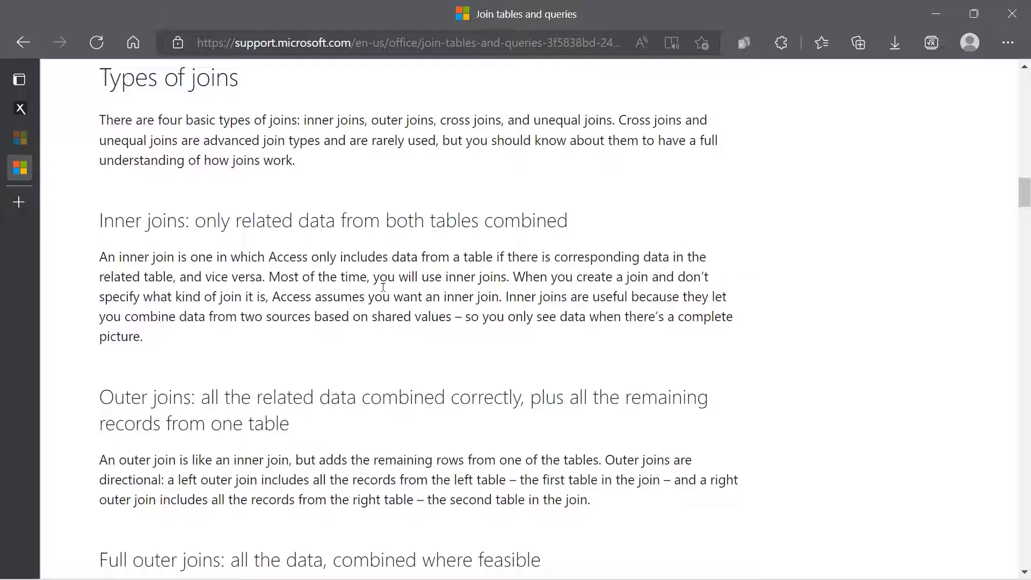
# Scroll through the article's join types and inner join SQL syntax sections
pyautogui.scroll(-3, 383, 287)
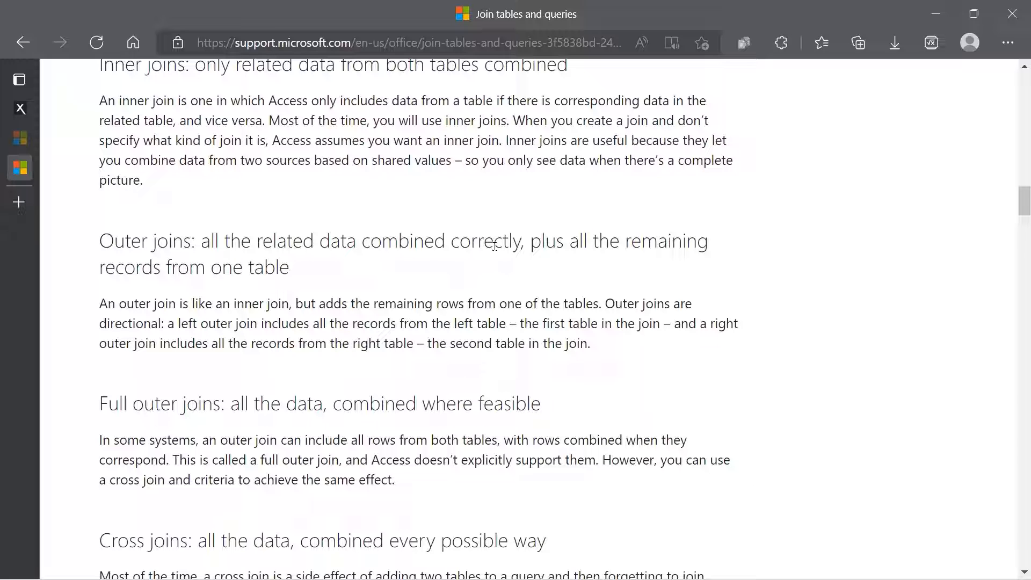
pyautogui.scroll(-1, 492, 244)
pyautogui.scroll(-3, 493, 244)
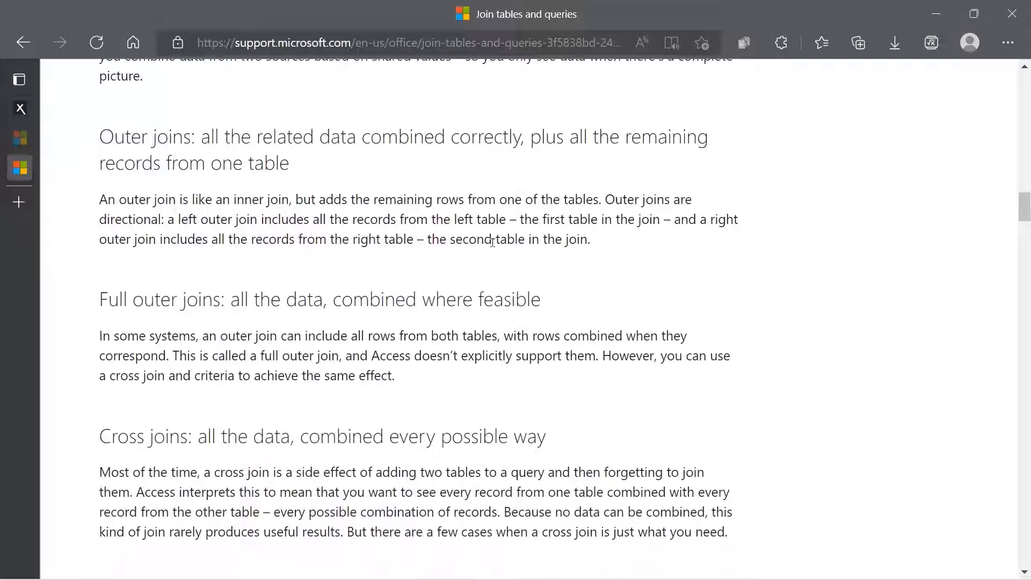
pyautogui.scroll(-1, 494, 247)
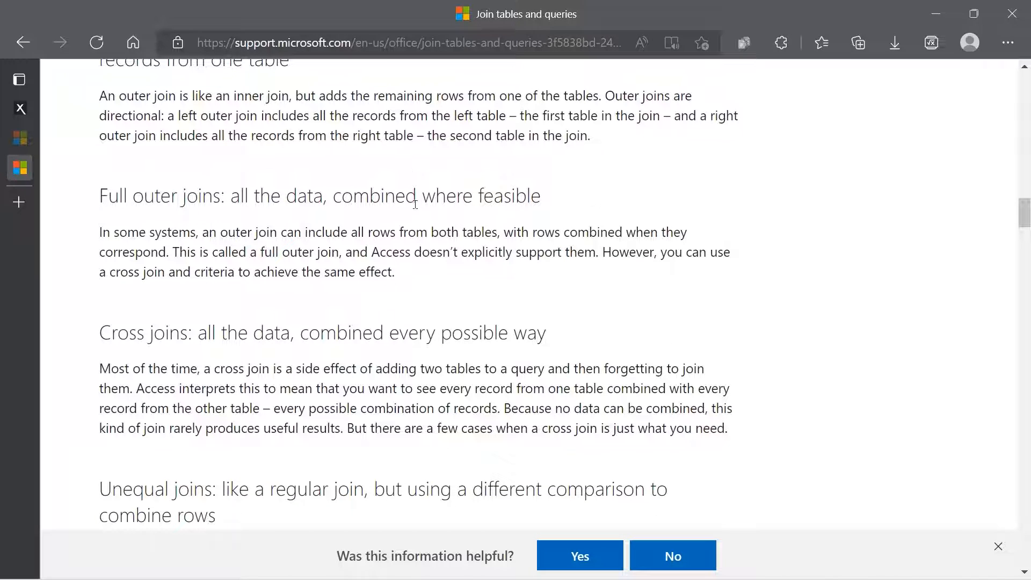
pyautogui.scroll(-1, 413, 270)
pyautogui.scroll(-2, 413, 270)
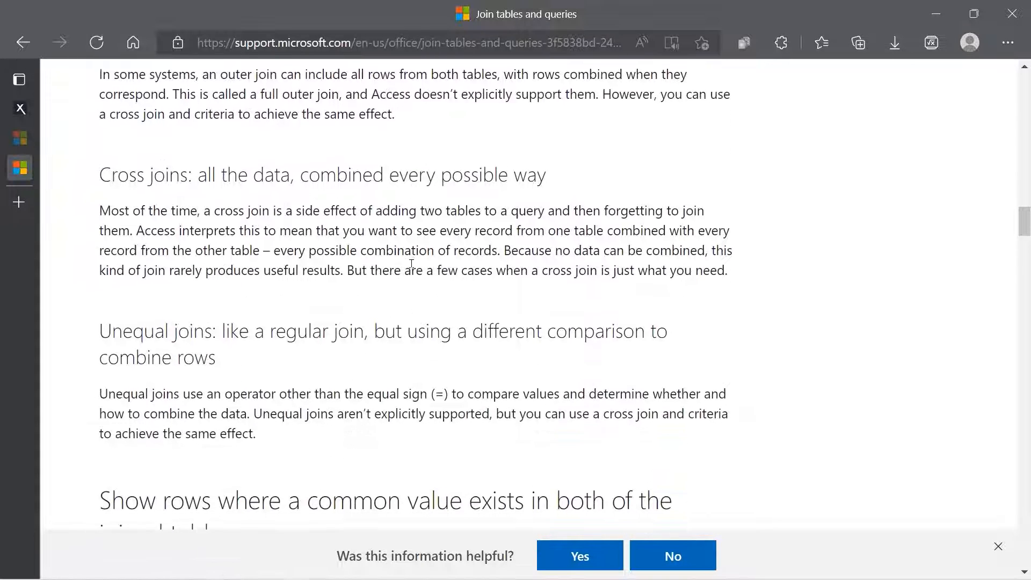
pyautogui.scroll(-1, 412, 258)
pyautogui.scroll(-4, 412, 256)
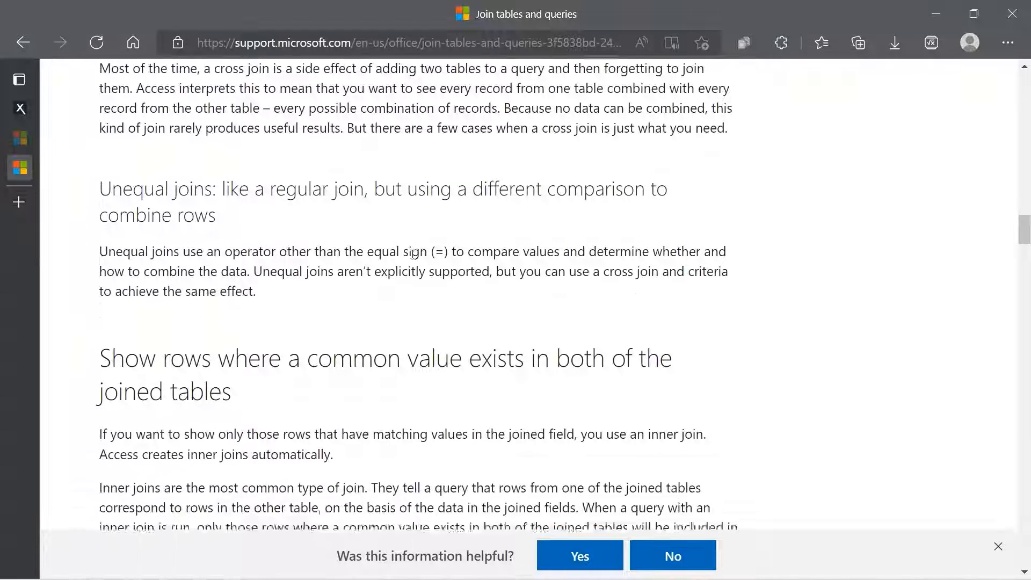
pyautogui.scroll(-5, 412, 249)
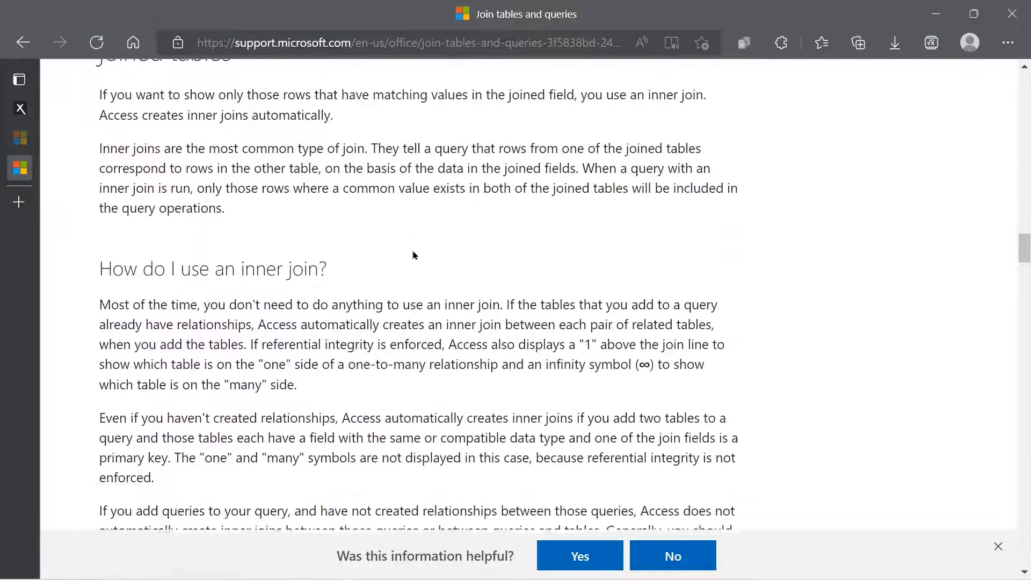
pyautogui.scroll(-2, 413, 250)
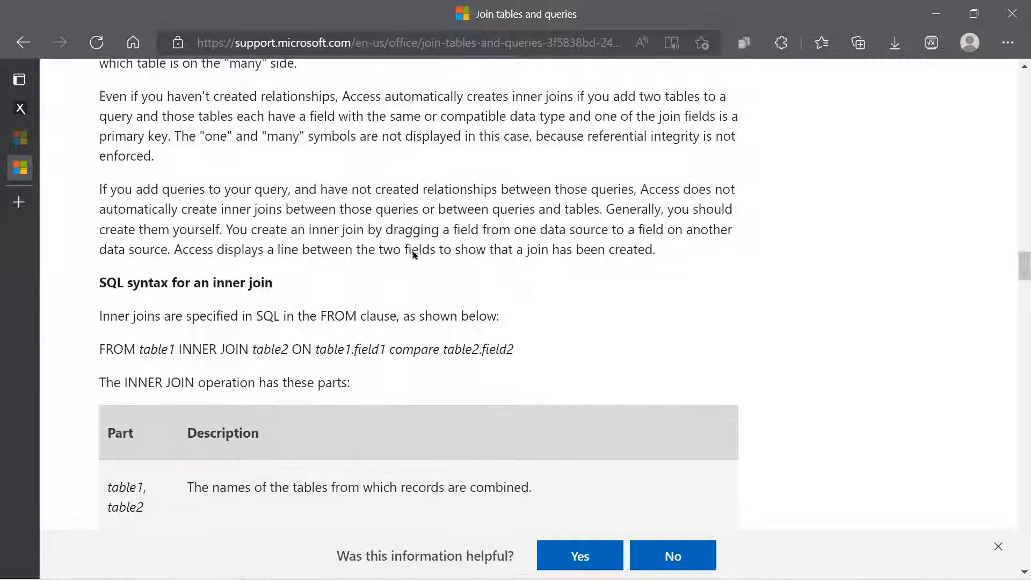
pyautogui.scroll(-2, 338, 305)
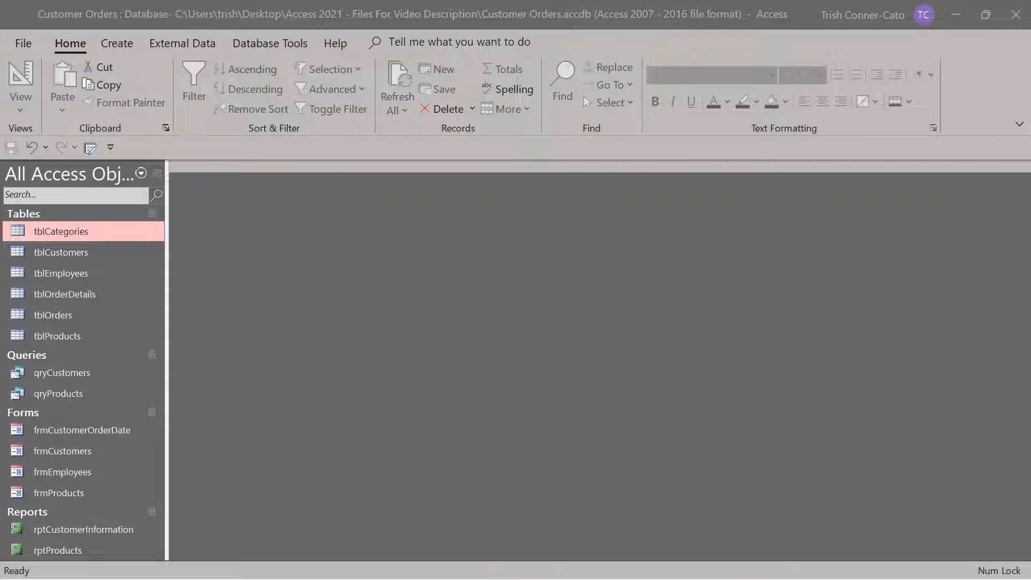
# Start a new query design with tblCustomers, tblOrders and tblOrderDetails added
pyautogui.click(112, 46)
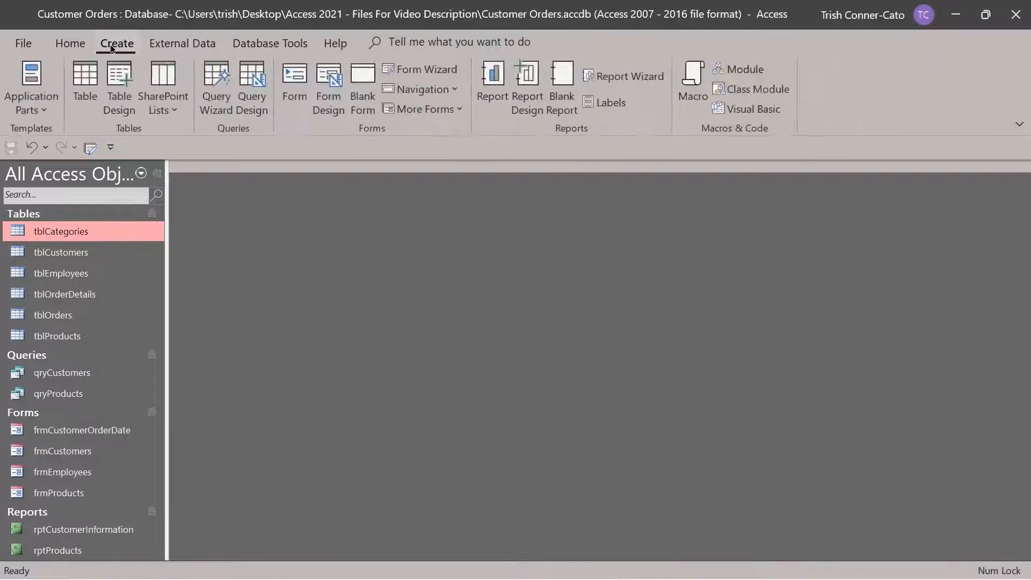
pyautogui.click(251, 107)
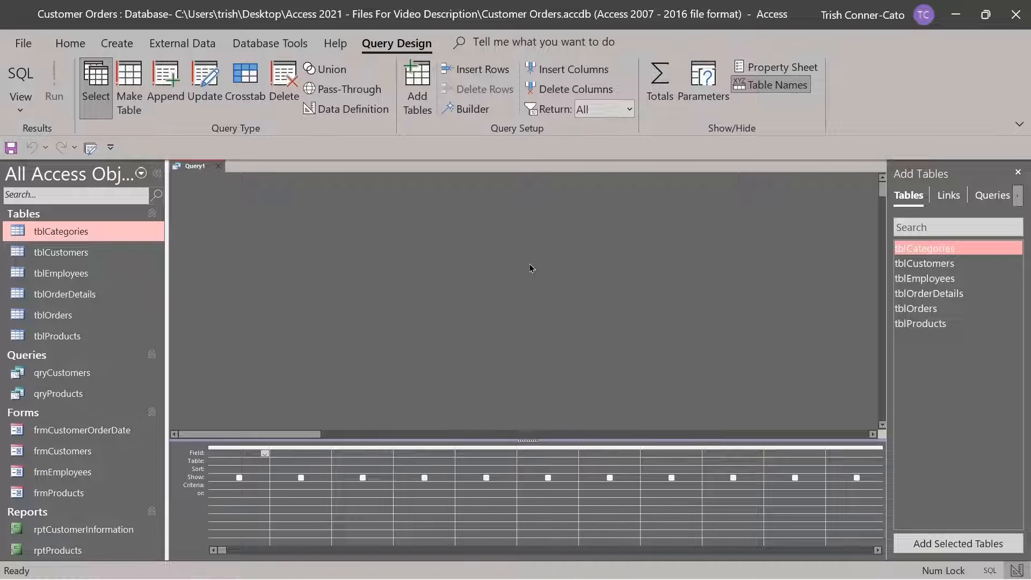
pyautogui.click(929, 266)
pyautogui.doubleClick(929, 266)
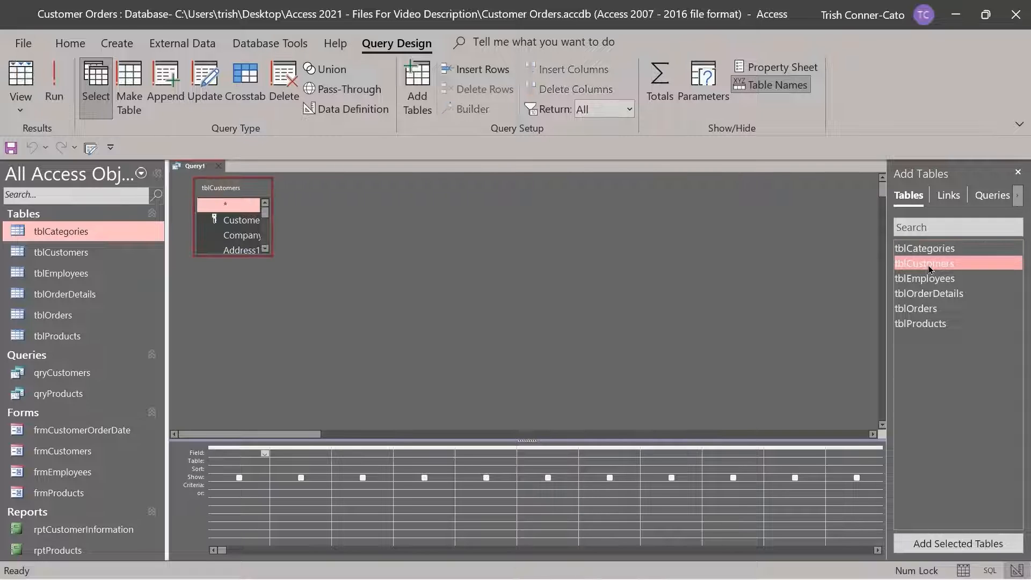
pyautogui.doubleClick(948, 308)
pyautogui.doubleClick(943, 294)
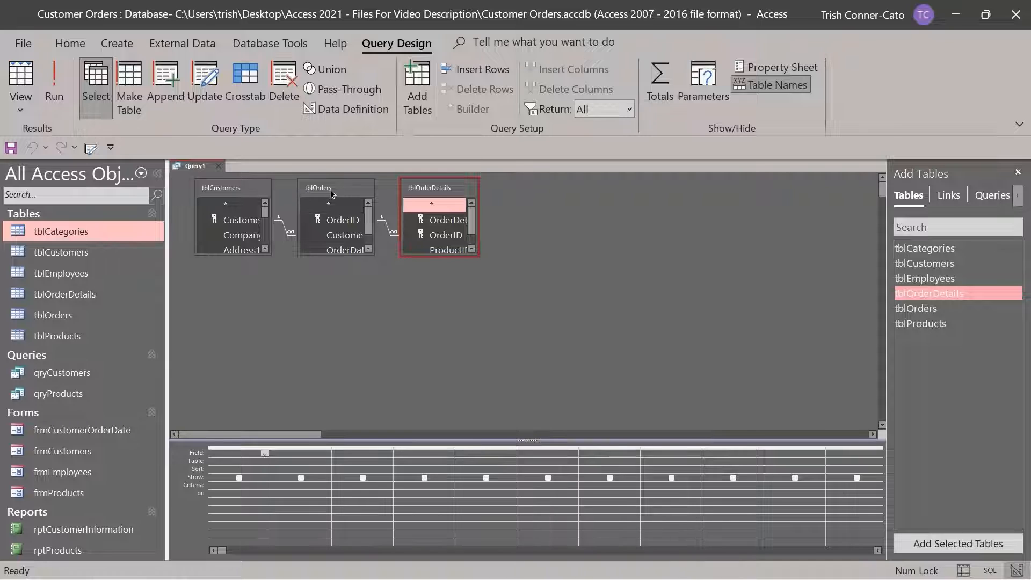
# Enlarge the three table field lists so every field is visible
pyautogui.moveTo(340, 194)
pyautogui.mouseDown()
pyautogui.moveTo(600, 189)
pyautogui.moveTo(310, 192)
pyautogui.moveTo(336, 194)
pyautogui.mouseUp()
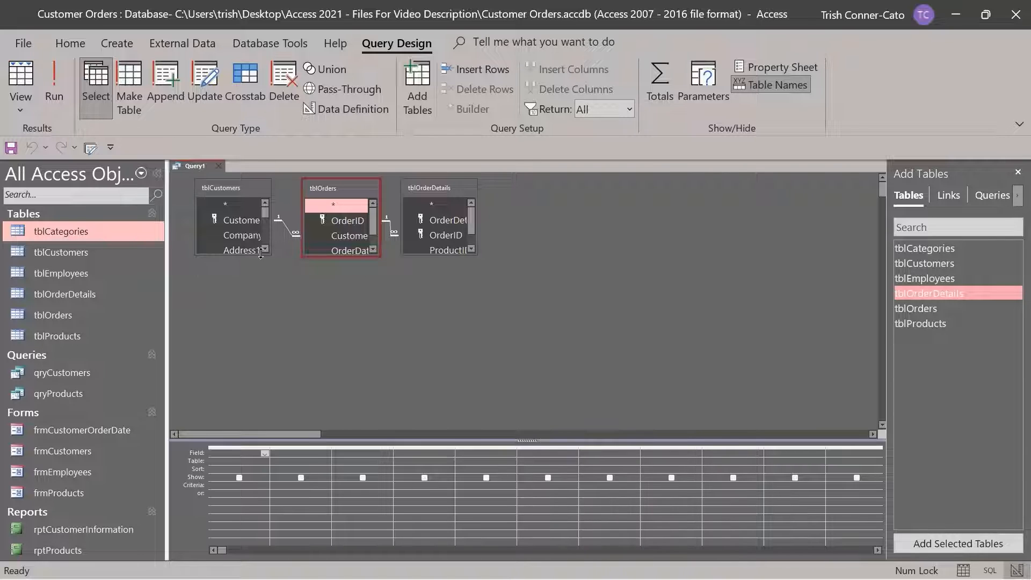
pyautogui.moveTo(267, 255); pyautogui.dragTo(264, 392)
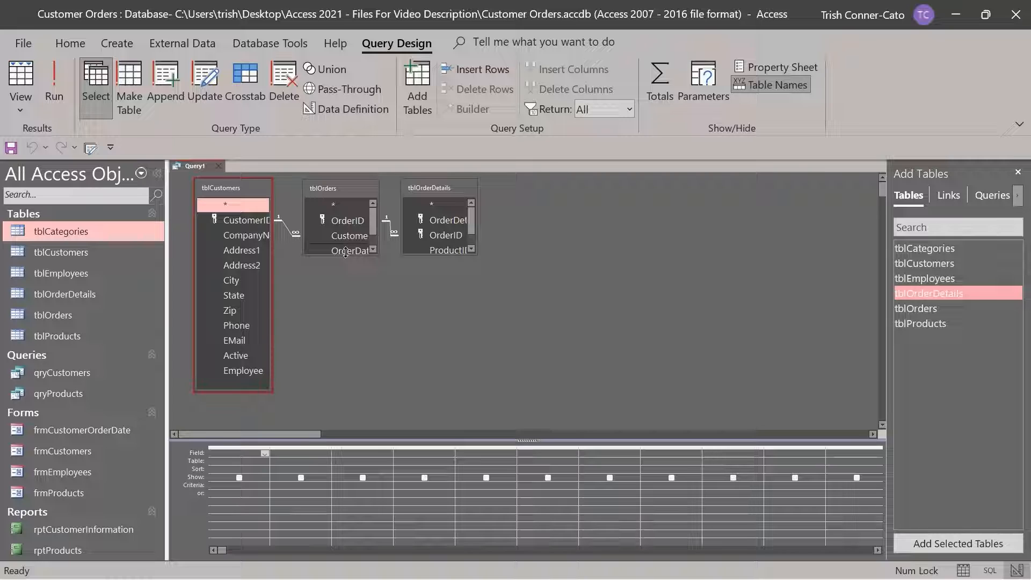
pyautogui.moveTo(345, 252); pyautogui.dragTo(352, 314)
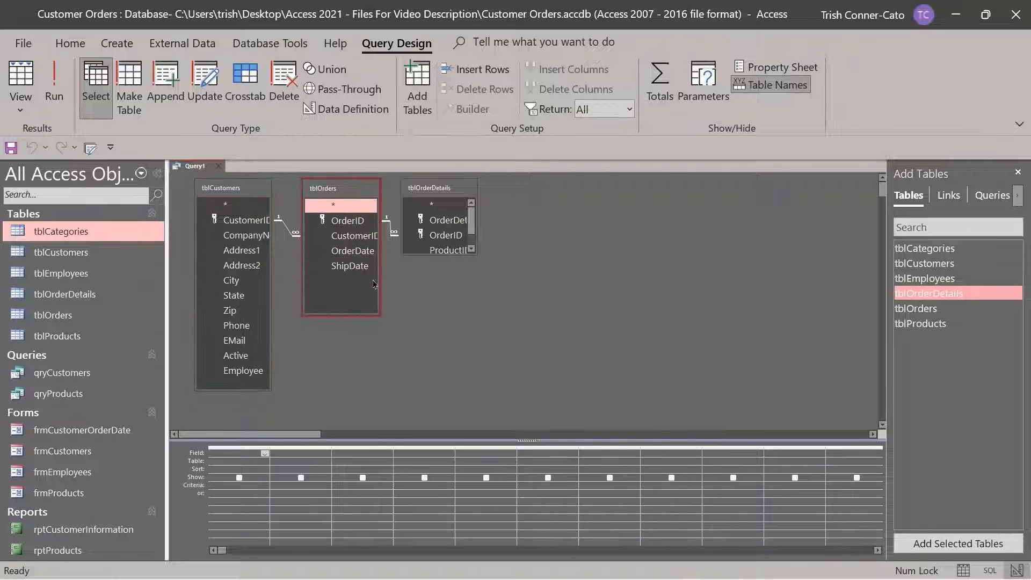
pyautogui.click(428, 254)
pyautogui.moveTo(428, 254); pyautogui.dragTo(430, 317)
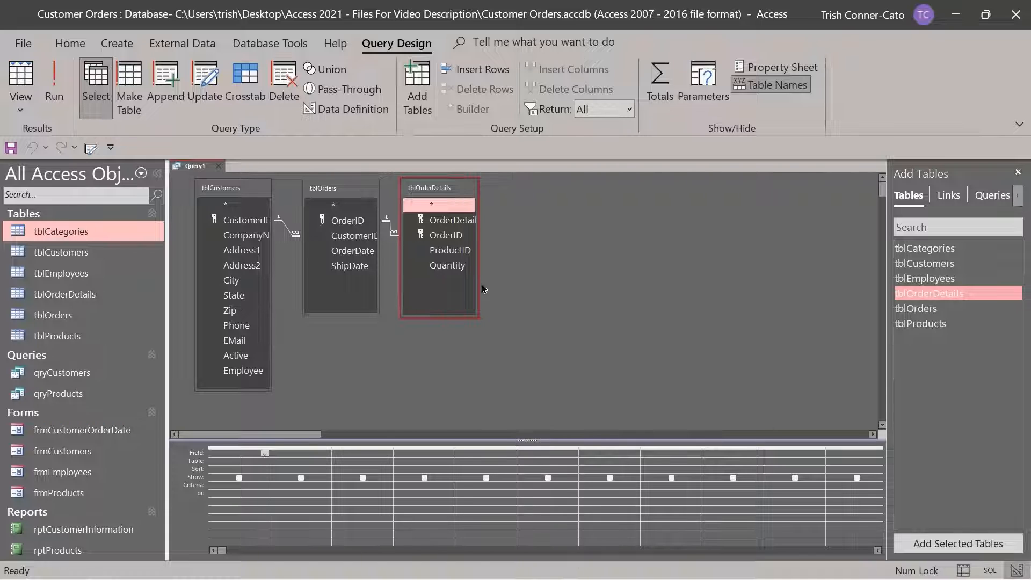
# Add CompanyName, OrderDate, ShipDate, ProductID and Quantity to the query design grid
pyautogui.doubleClick(246, 238)
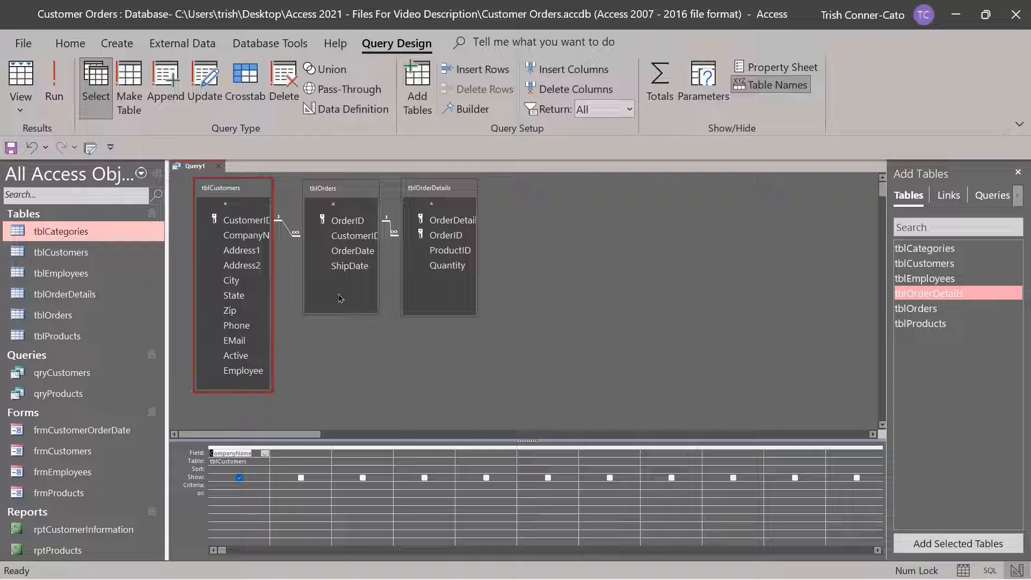
pyautogui.doubleClick(353, 252)
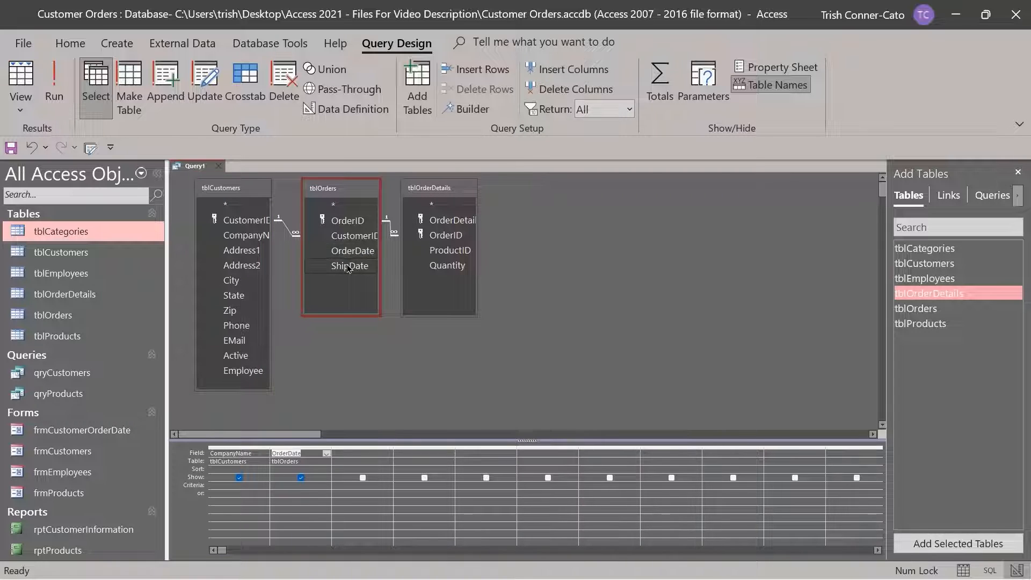
pyautogui.doubleClick(349, 266)
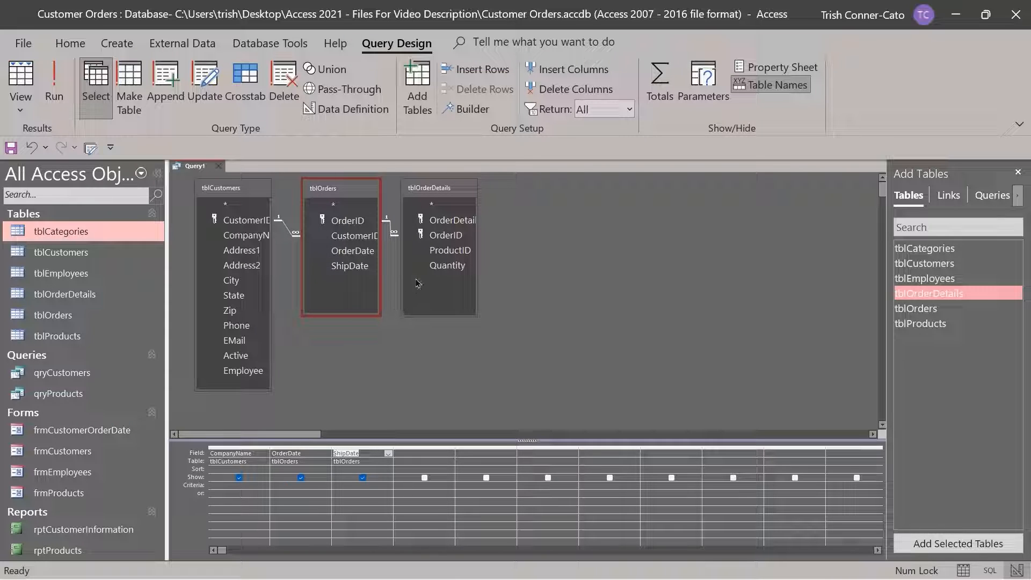
pyautogui.click(454, 253)
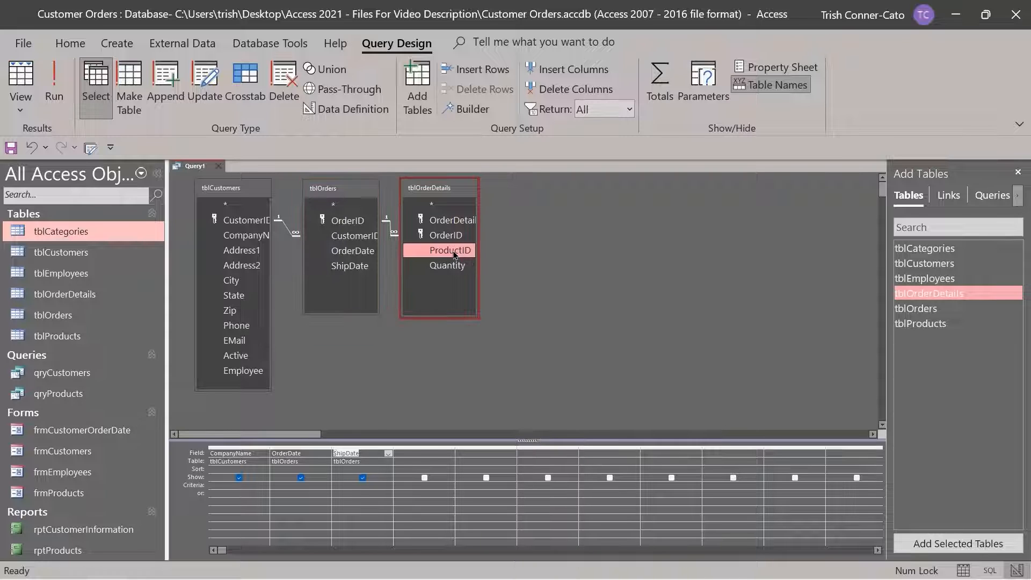
pyautogui.doubleClick(454, 251)
pyautogui.doubleClick(455, 267)
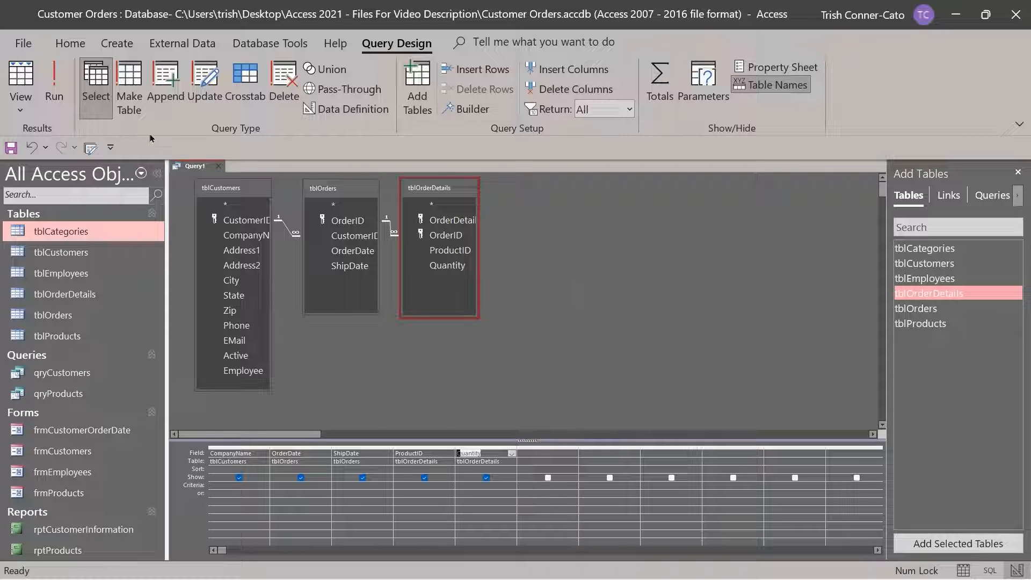
pyautogui.click(54, 89)
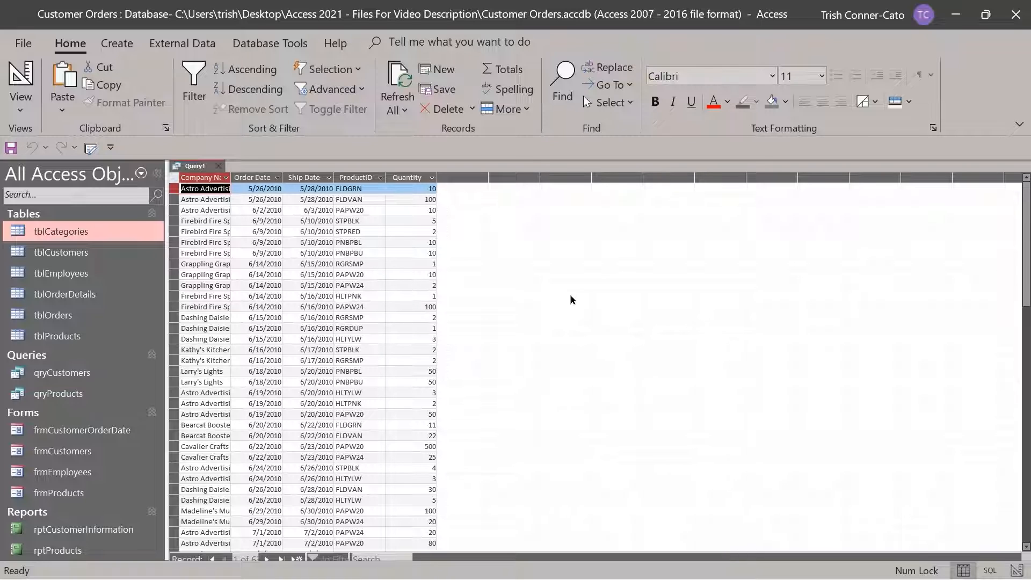
pyautogui.scroll(-14, 369, 282)
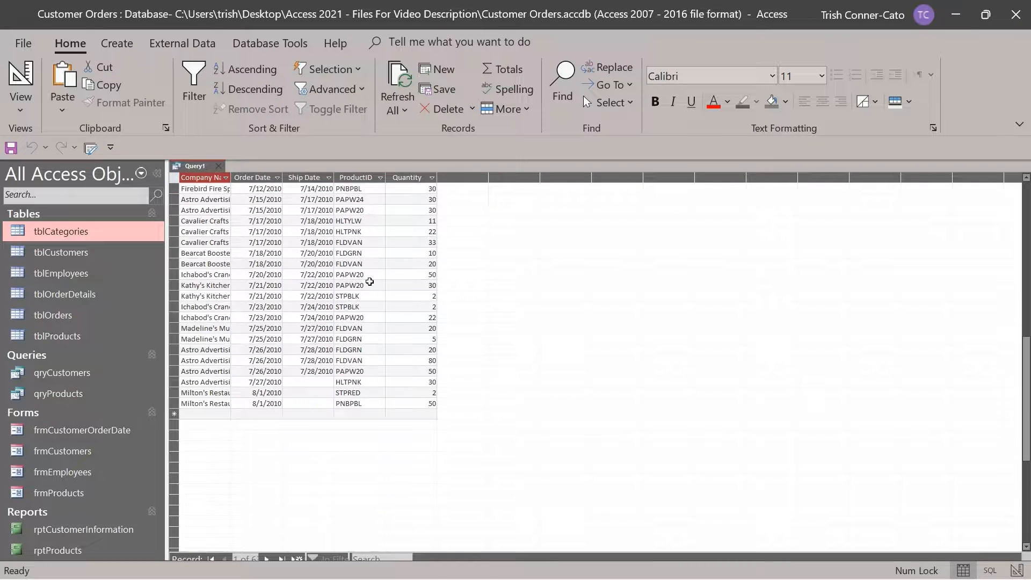
pyautogui.scroll(2, 369, 281)
pyautogui.scroll(4, 370, 281)
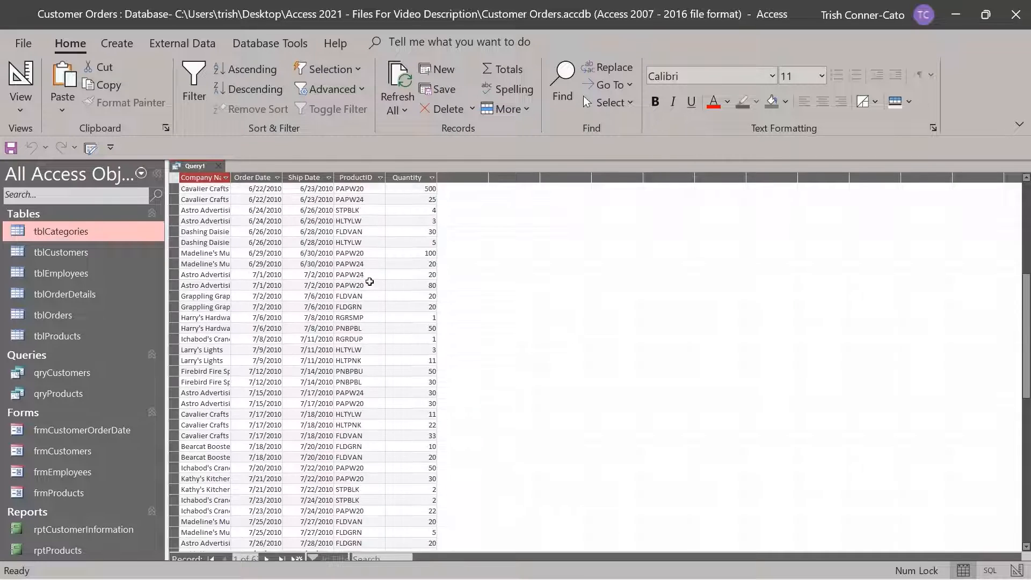
pyautogui.scroll(-8, 370, 281)
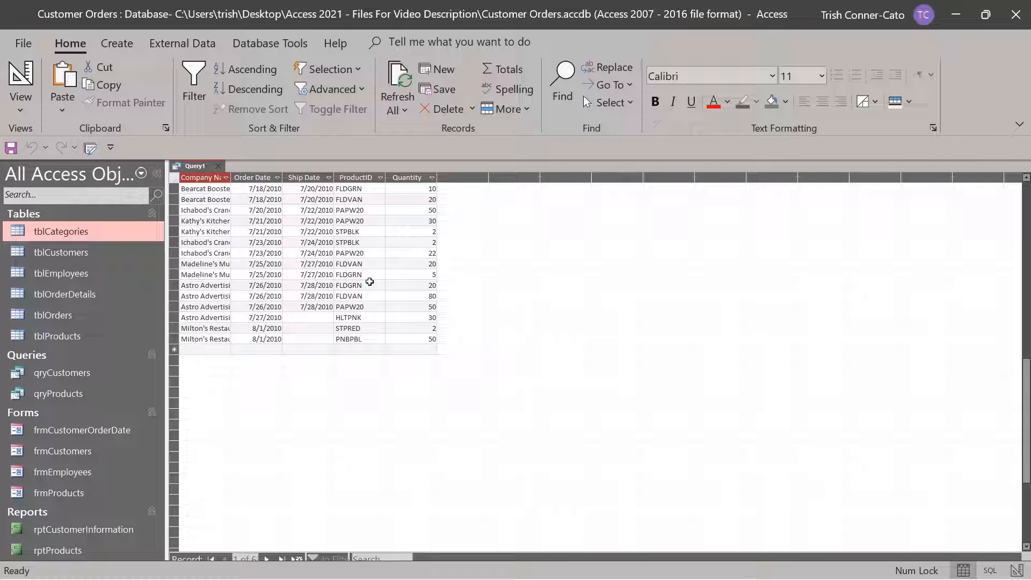
pyautogui.scroll(16, 369, 282)
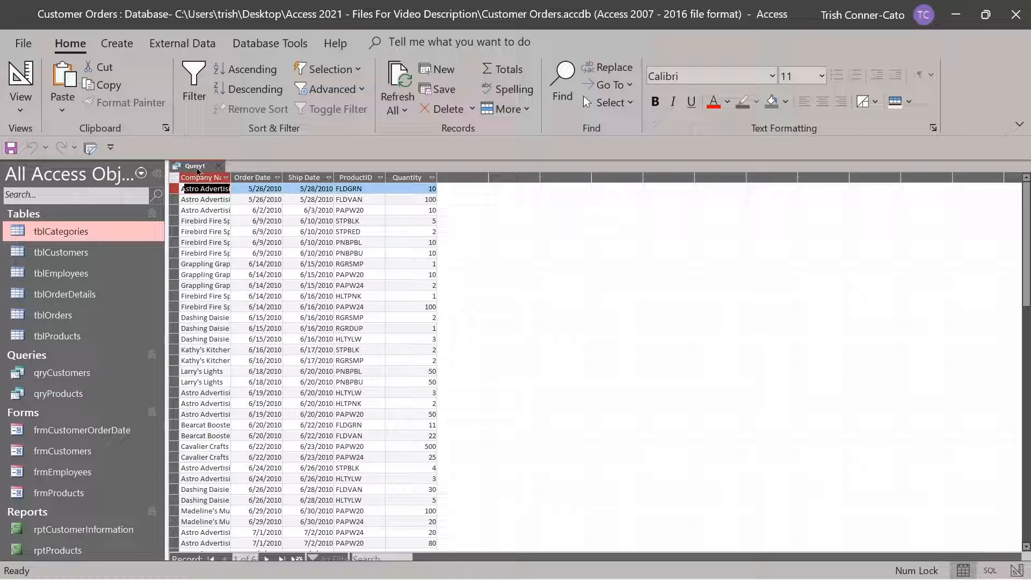
pyautogui.rightClick(198, 170)
pyautogui.click(245, 242)
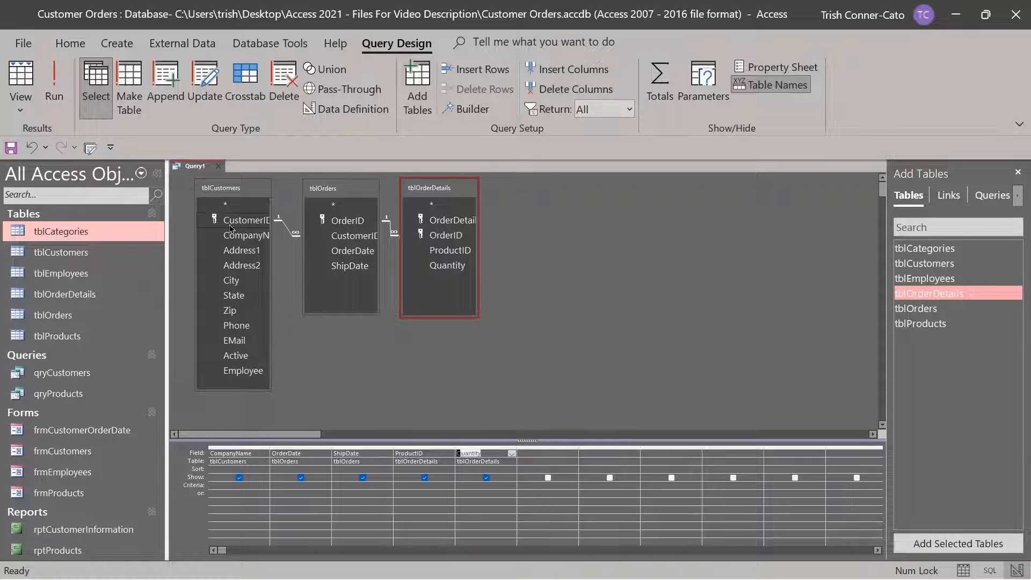
pyautogui.rightClick(200, 165)
pyautogui.click(229, 181)
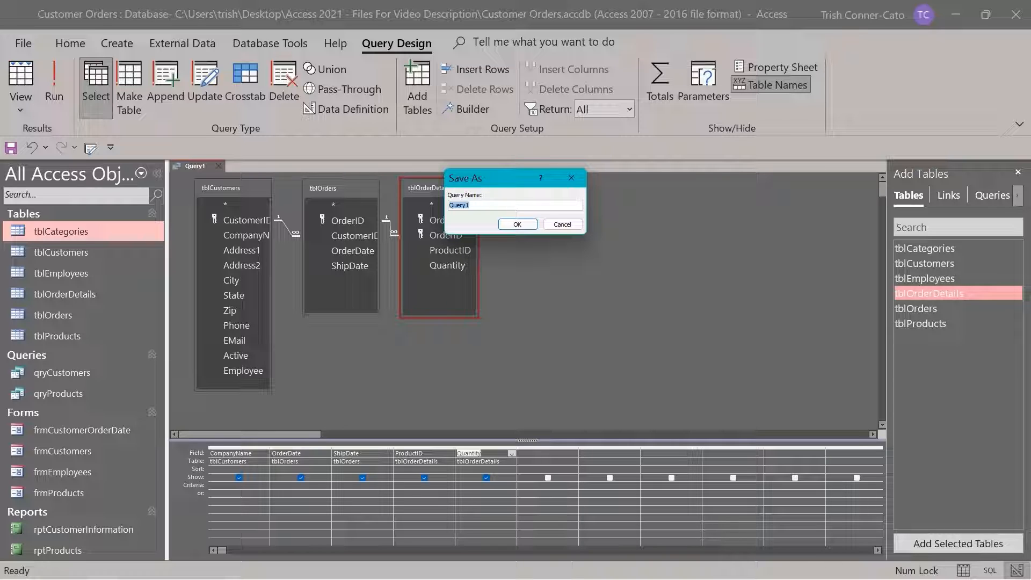
pyautogui.write('qry')
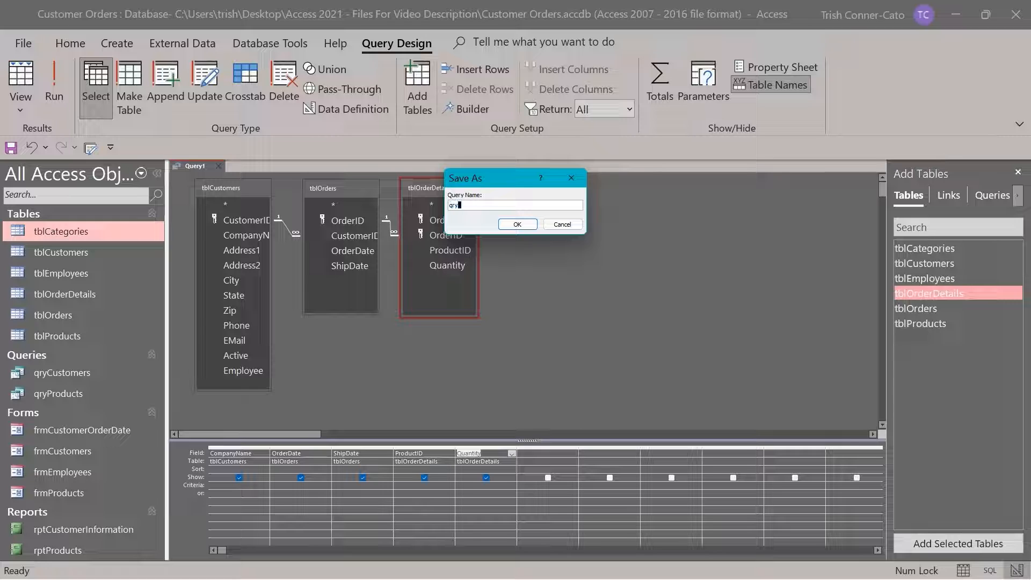
pyautogui.write('CustomerOr')
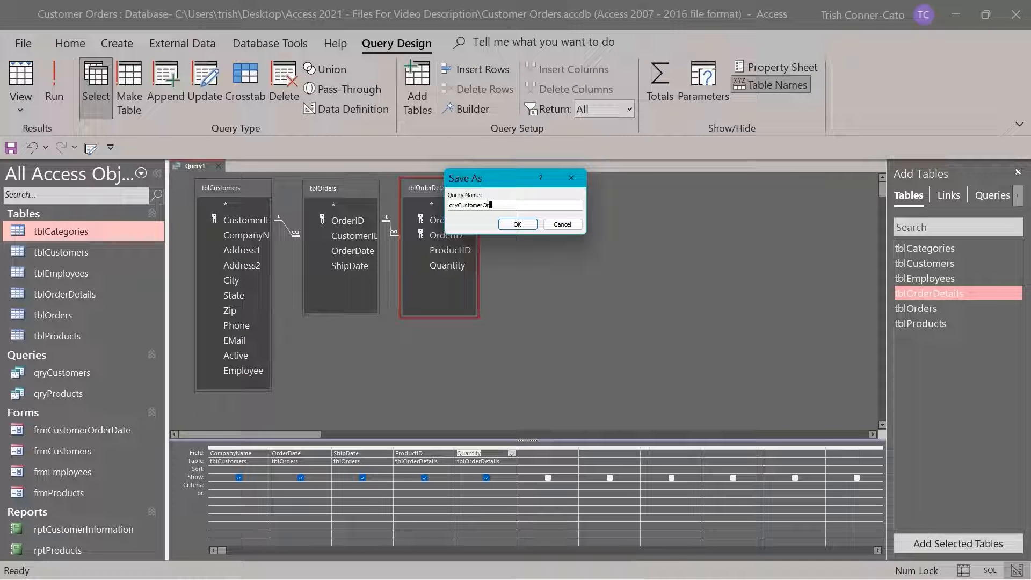
pyautogui.write('ders')
pyautogui.press('Return')
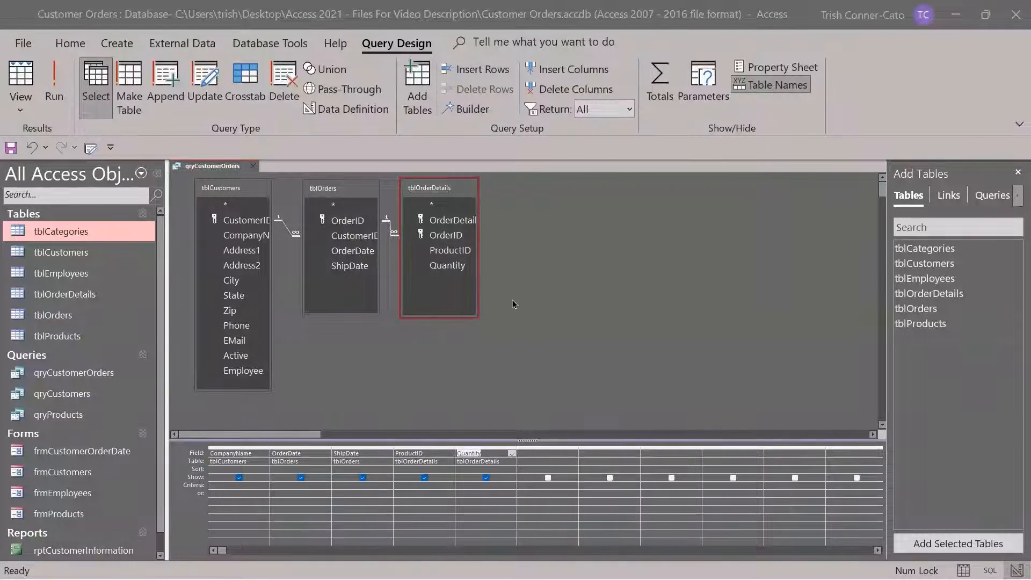
# Set the tblCustomers–tblOrders join to option 2: all customers, only matching orders
pyautogui.click(286, 230)
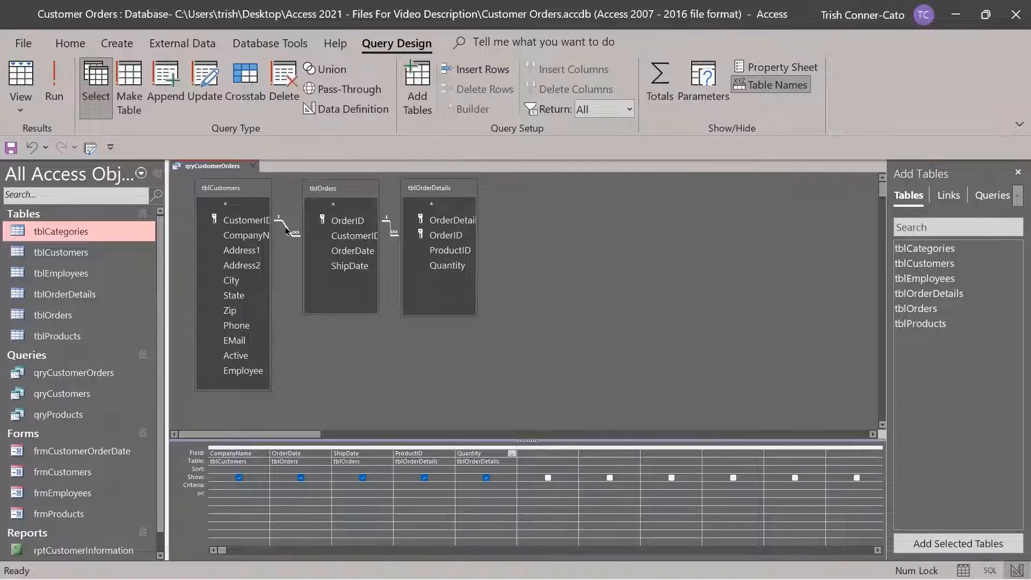
pyautogui.rightClick(286, 229)
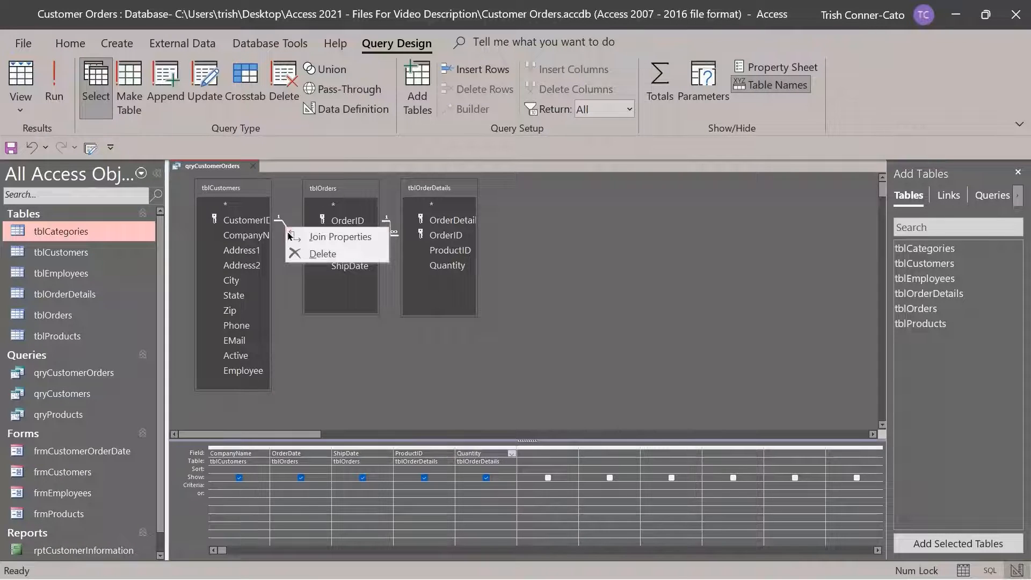
pyautogui.click(322, 237)
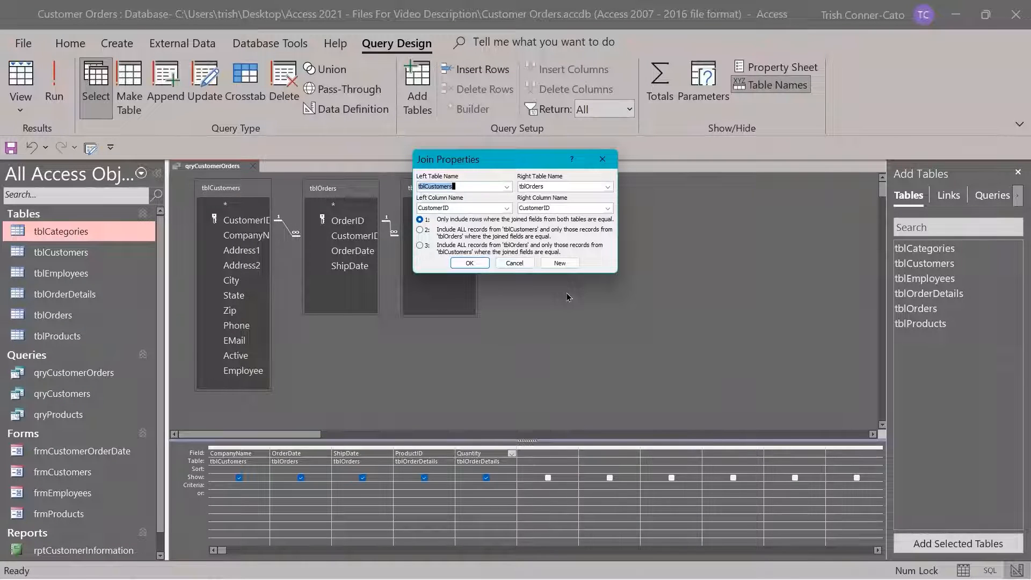
pyautogui.click(419, 231)
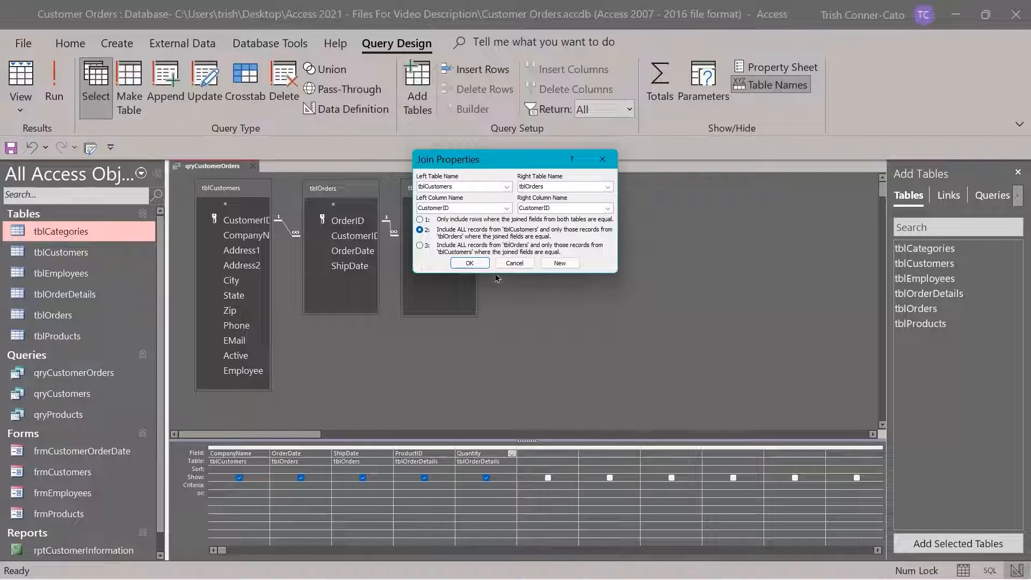
pyautogui.click(470, 263)
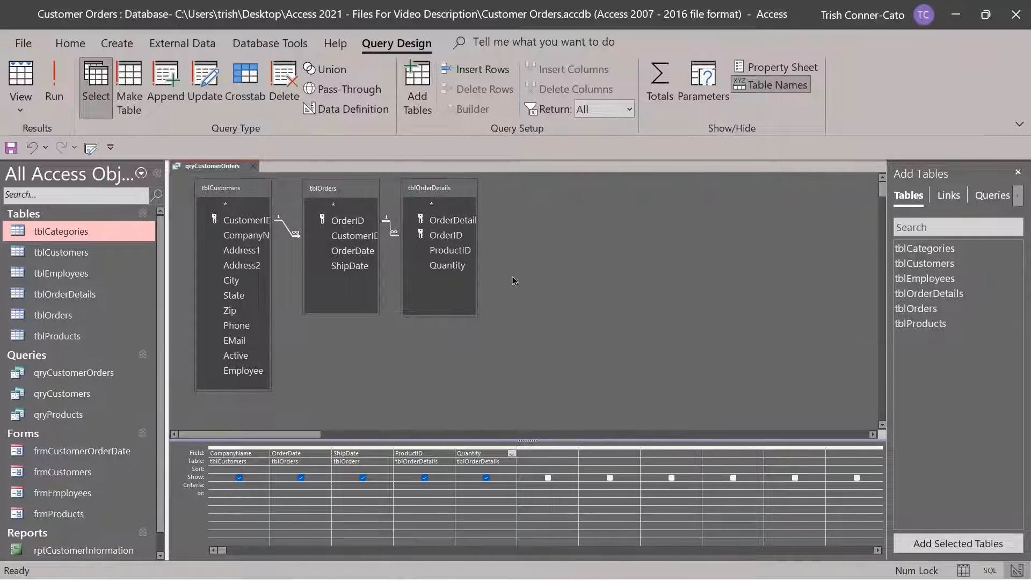
pyautogui.click(54, 97)
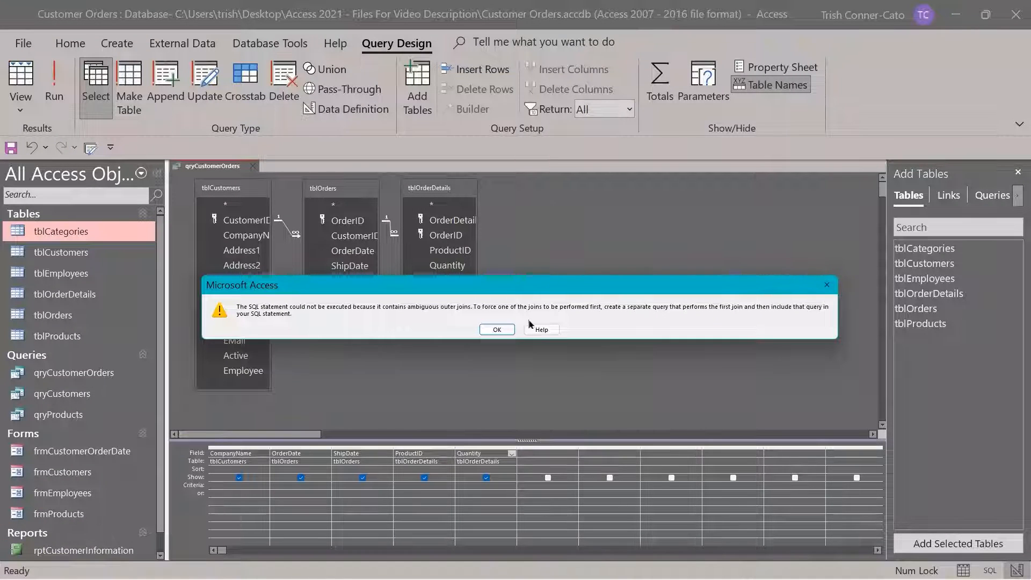
pyautogui.click(498, 330)
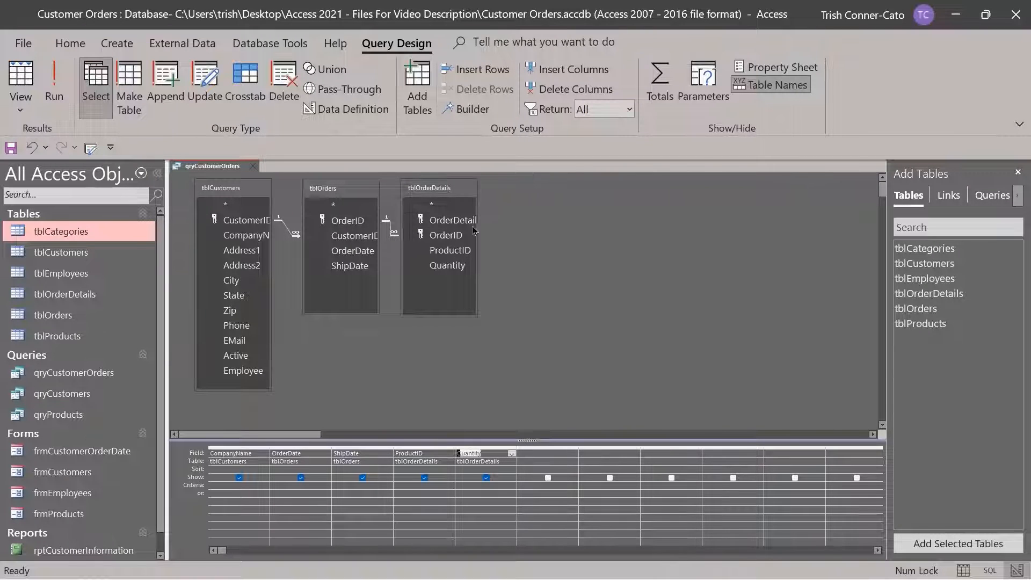
# Set the tblOrders–tblOrderDetails join to option 2, keeping all orders, and run the query
pyautogui.click(392, 232)
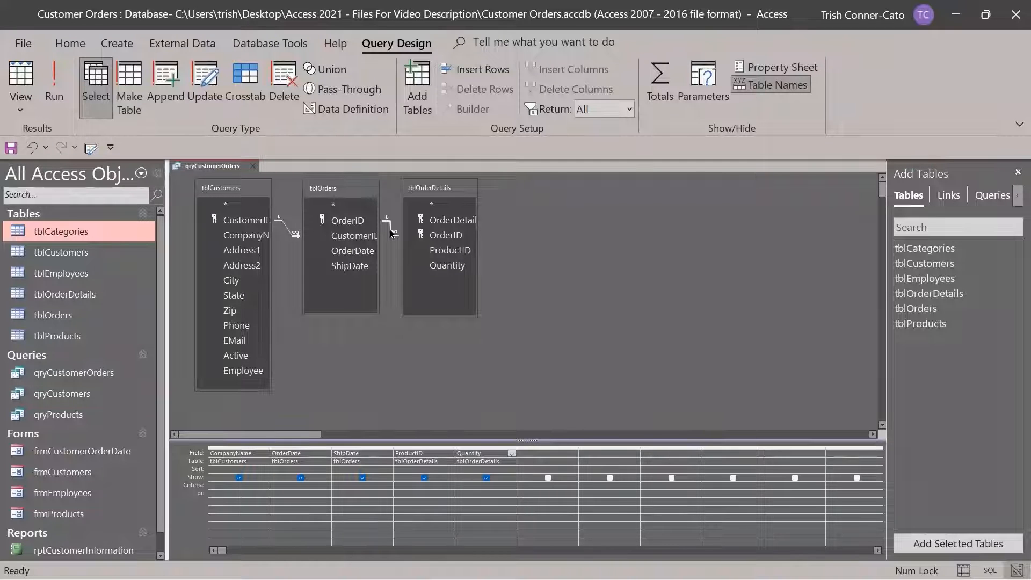
pyautogui.rightClick(391, 233)
pyautogui.click(409, 239)
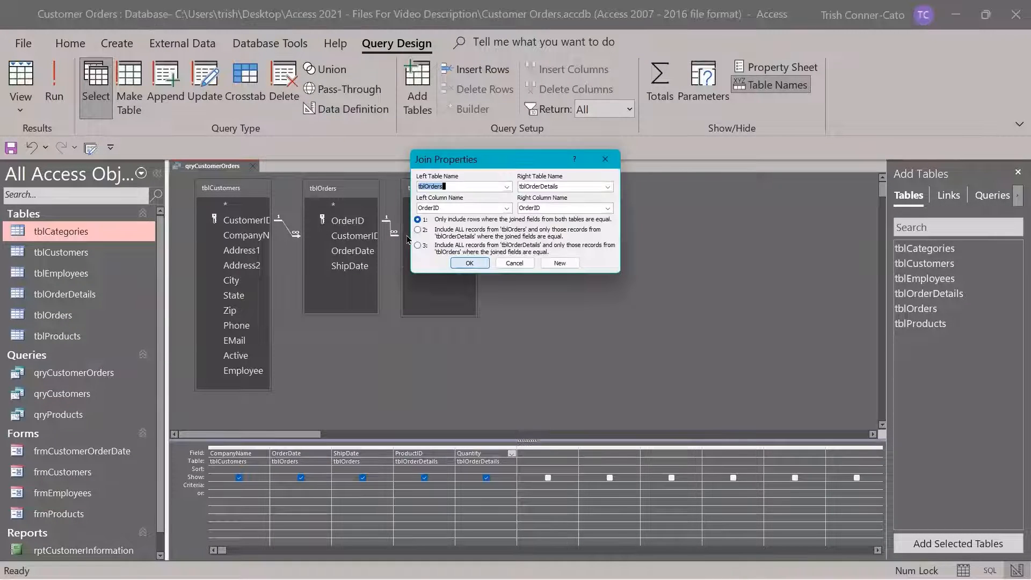
pyautogui.click(419, 231)
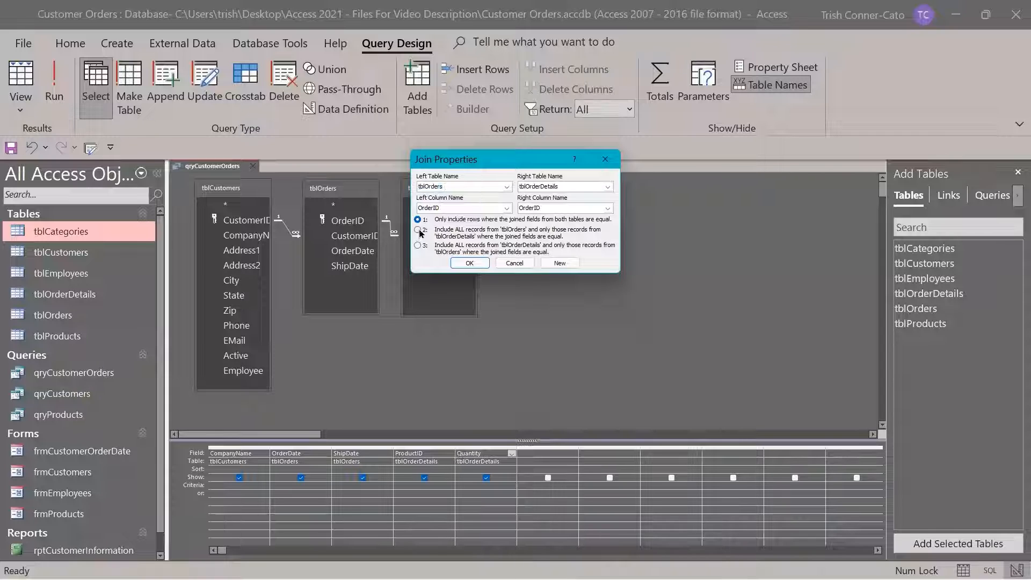
pyautogui.click(468, 263)
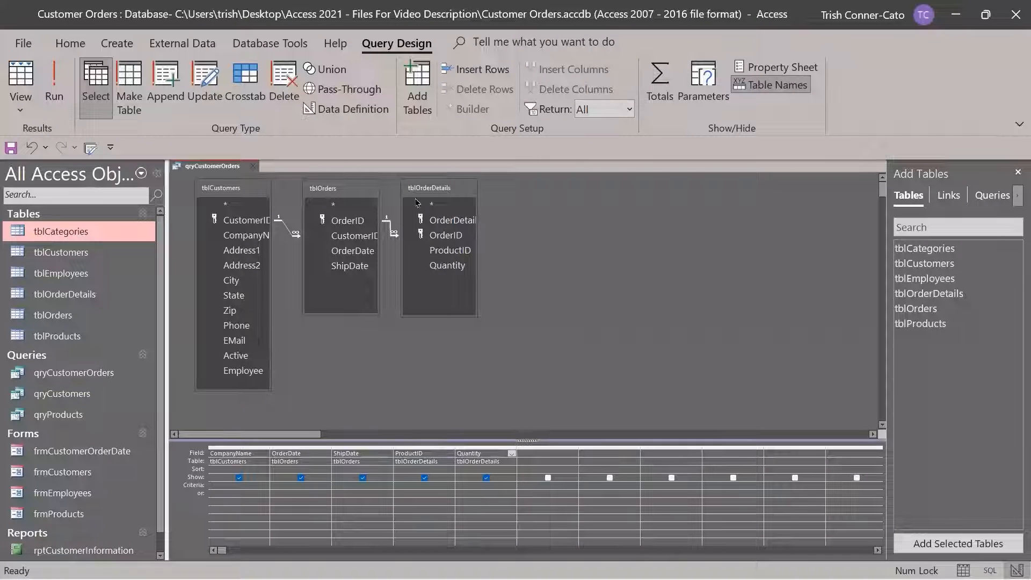
pyautogui.click(54, 86)
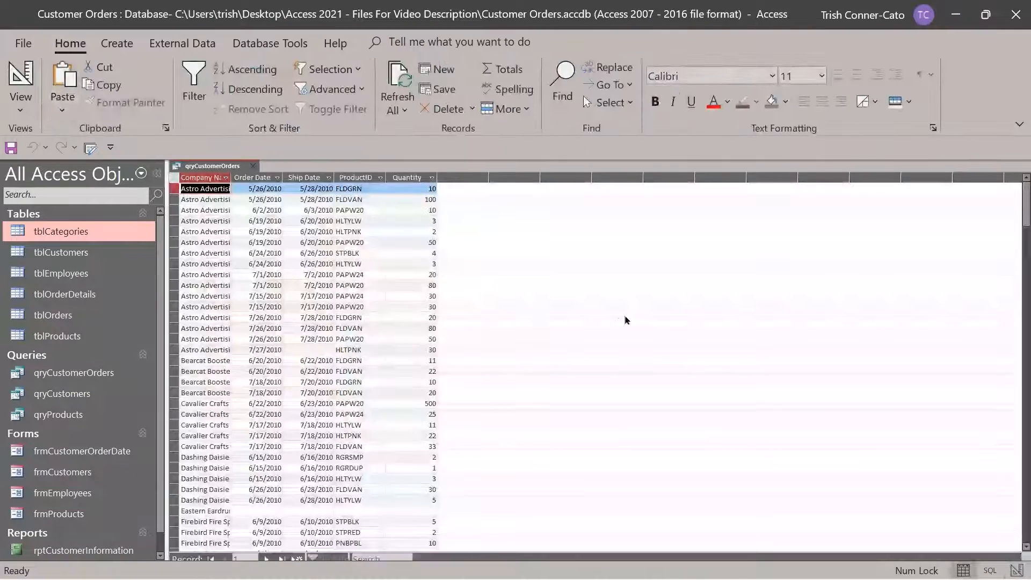
pyautogui.scroll(-2, 316, 279)
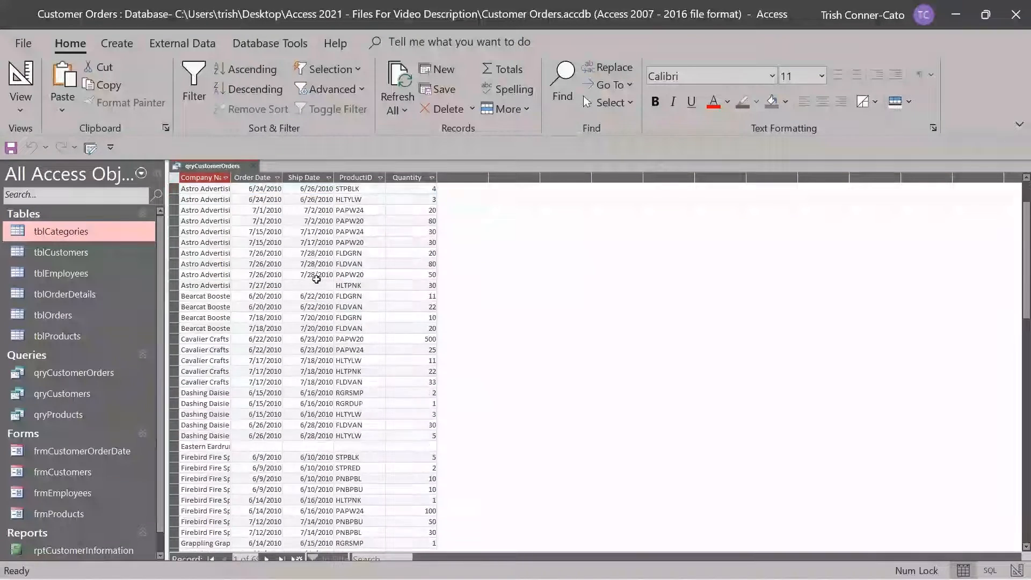
pyautogui.scroll(-5, 316, 279)
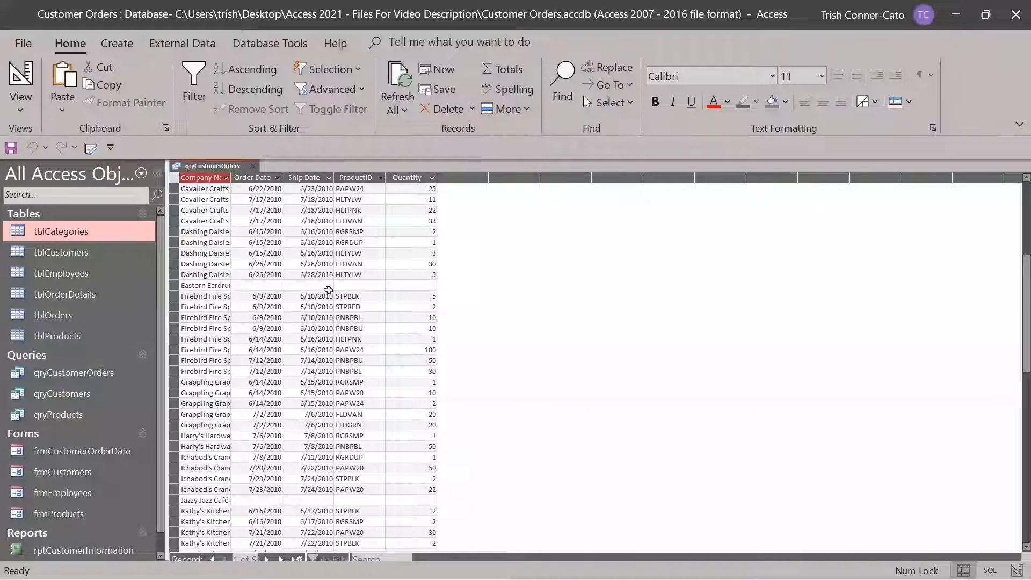
pyautogui.scroll(-5, 328, 296)
pyautogui.scroll(-3, 328, 296)
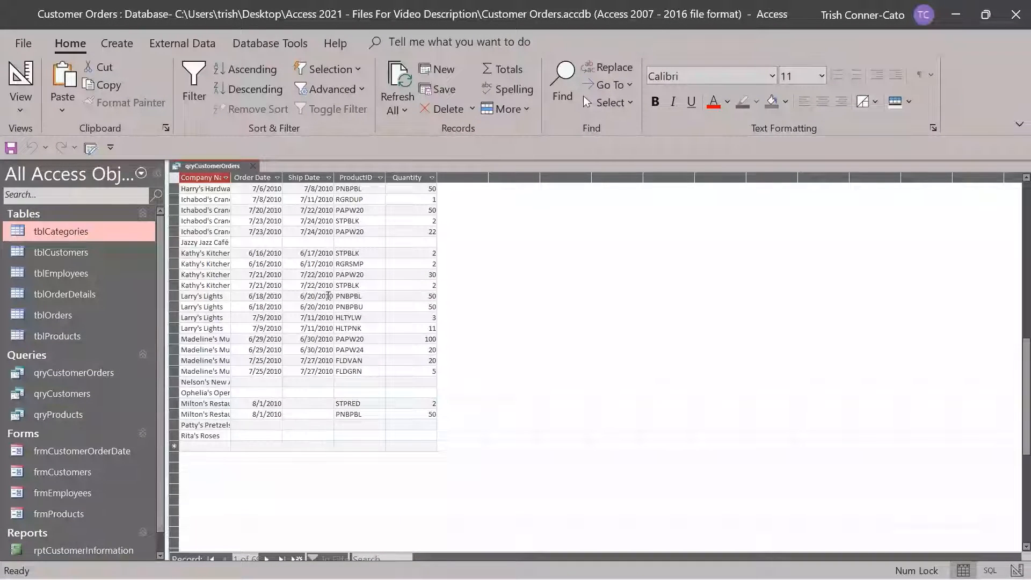
pyautogui.scroll(15, 328, 296)
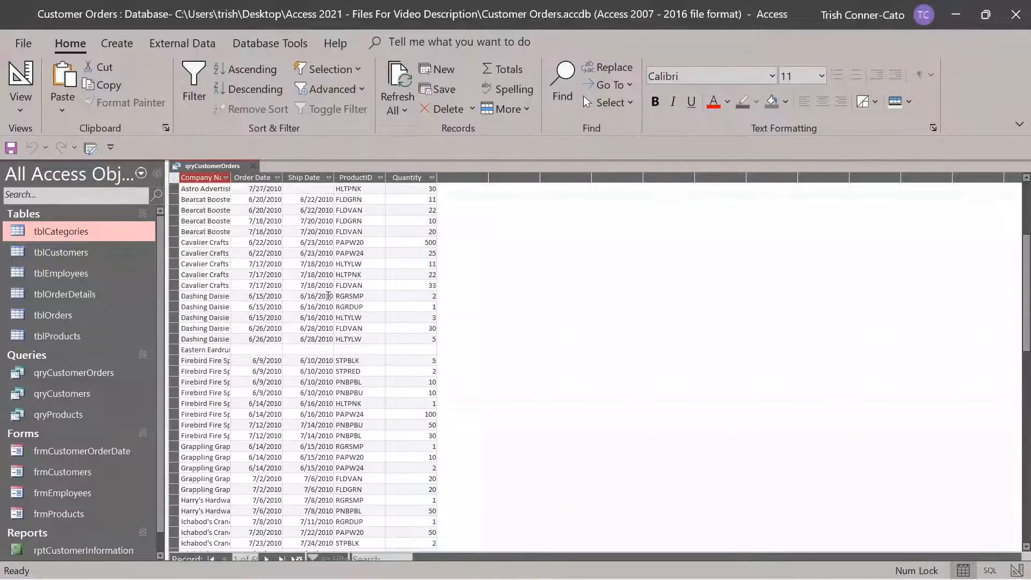
# Rerun qryCustomerOrders from Design view, then close it to bring up the save prompt
pyautogui.rightClick(223, 170)
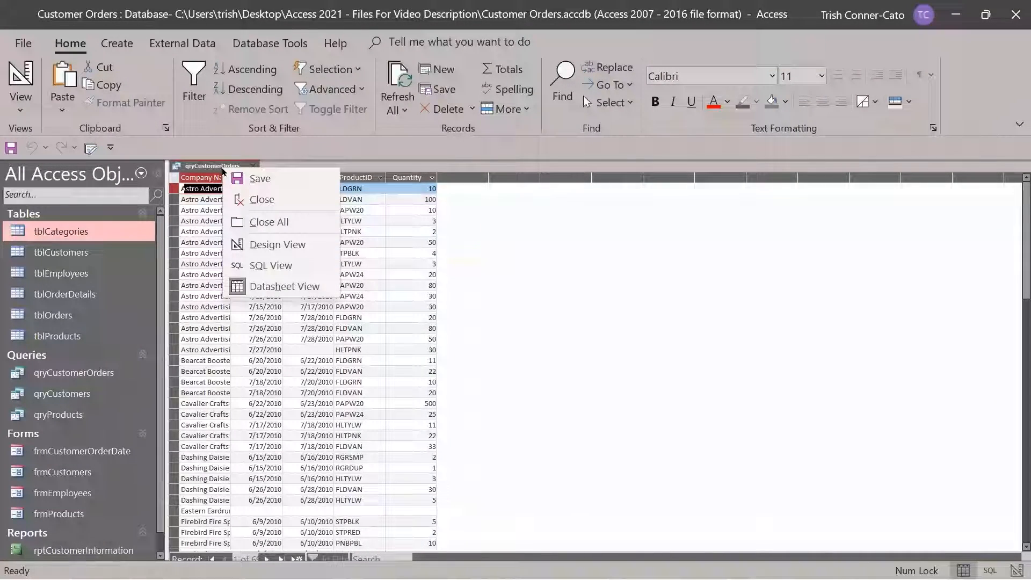
pyautogui.click(261, 245)
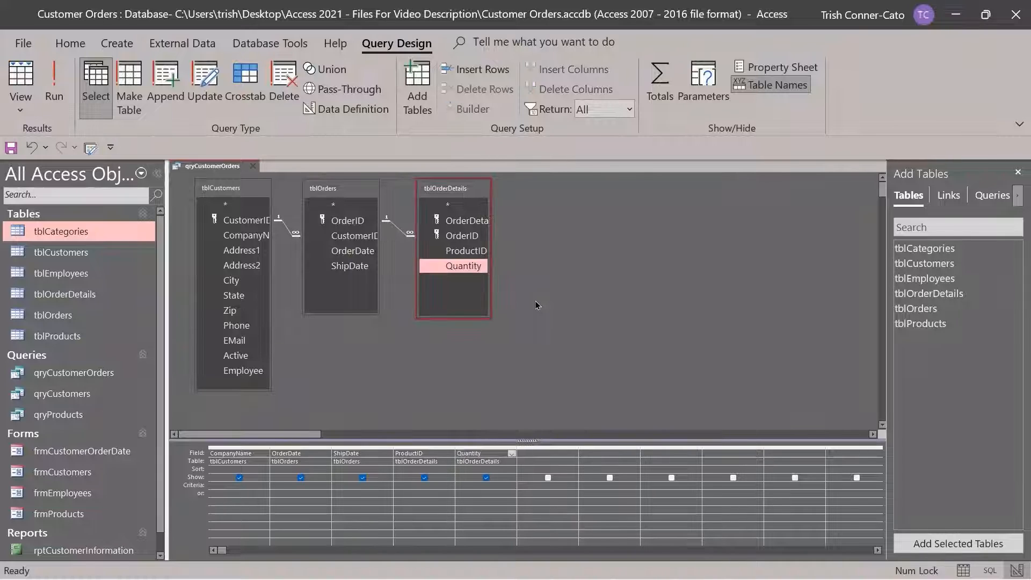
pyautogui.click(55, 93)
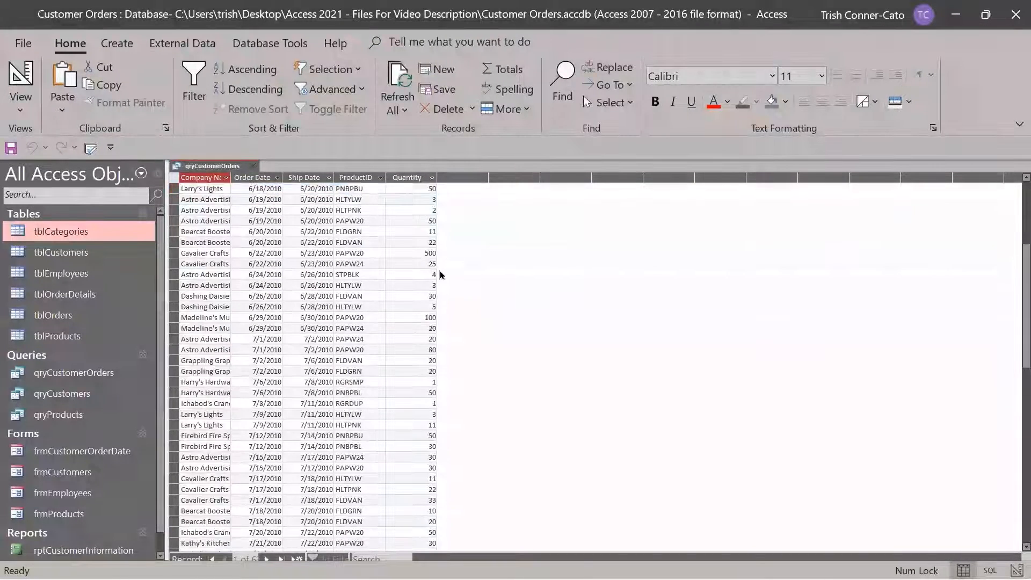
pyautogui.scroll(6, 440, 272)
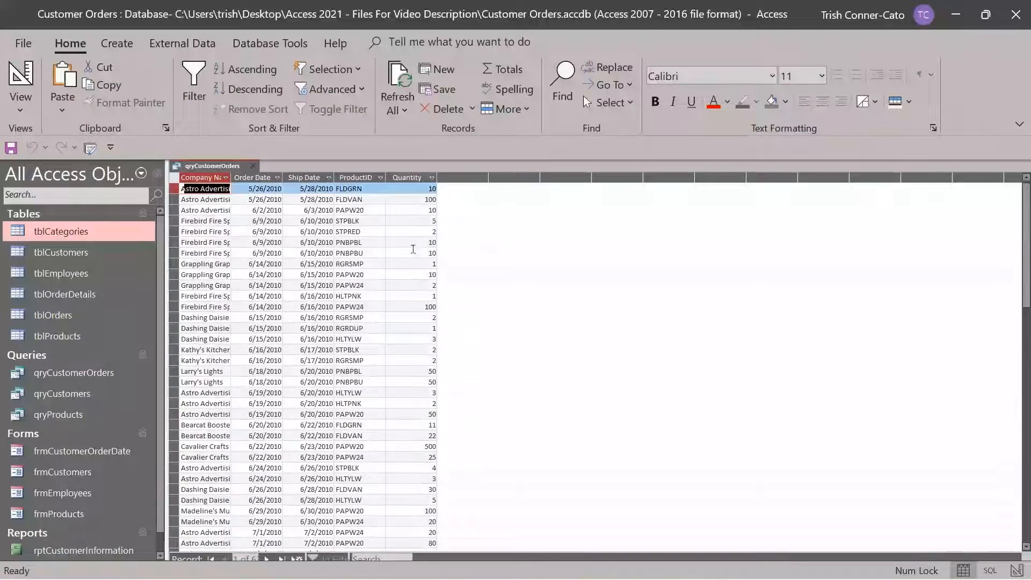
pyautogui.click(253, 167)
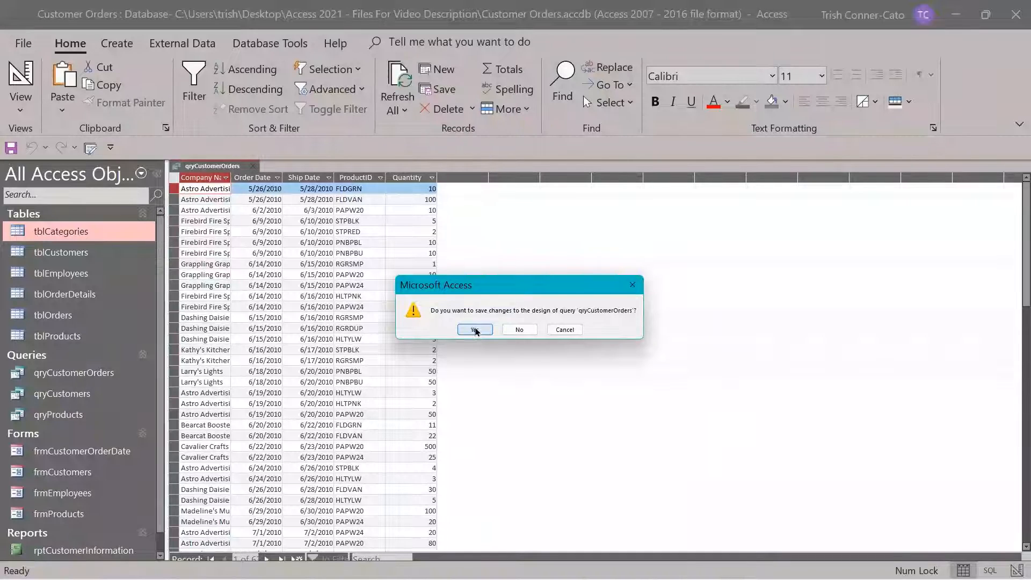
# Save qryCustomerOrders' design changes and open qryCustomers in Design view
pyautogui.click(475, 330)
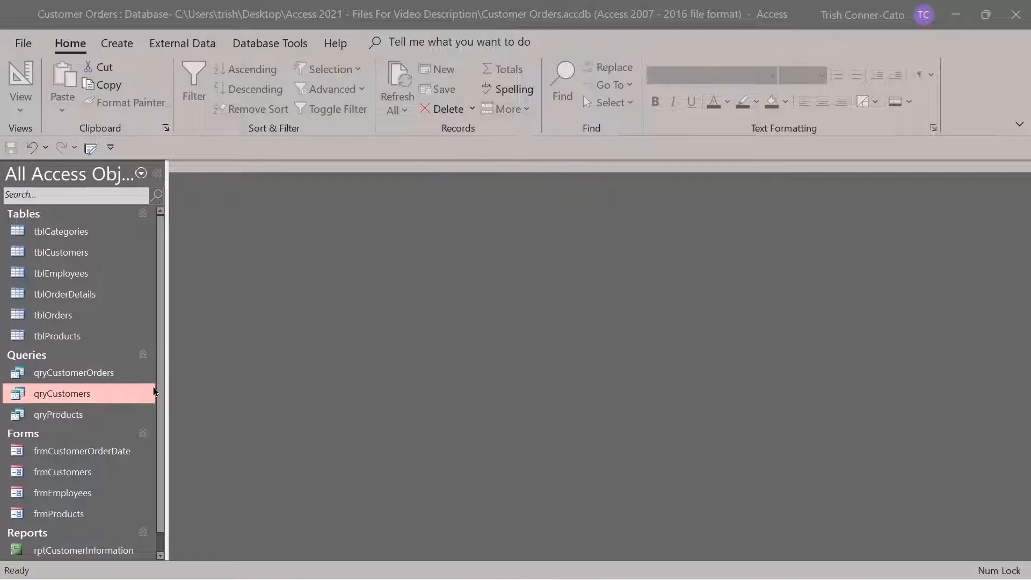
pyautogui.rightClick(114, 394)
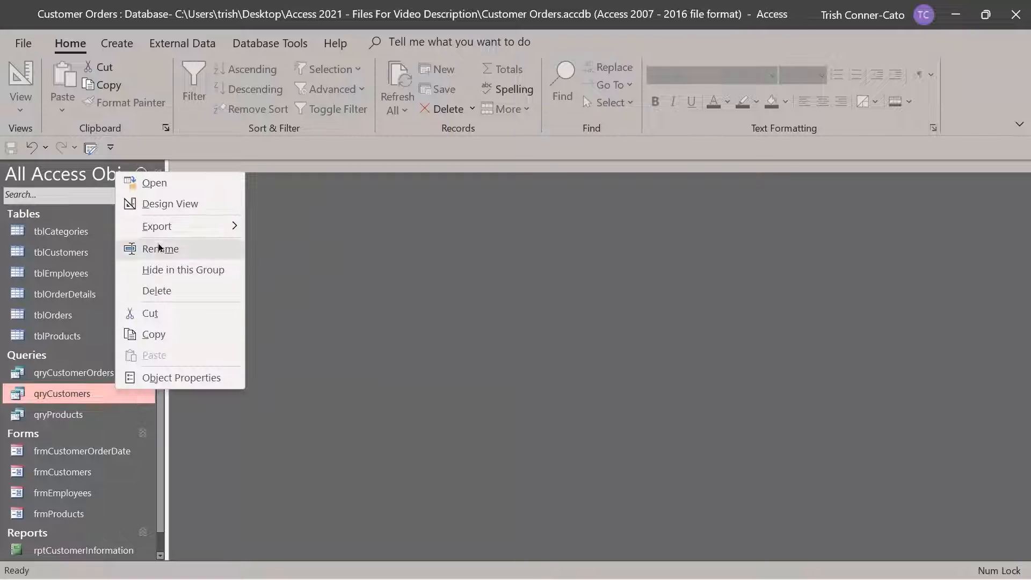
pyautogui.click(191, 211)
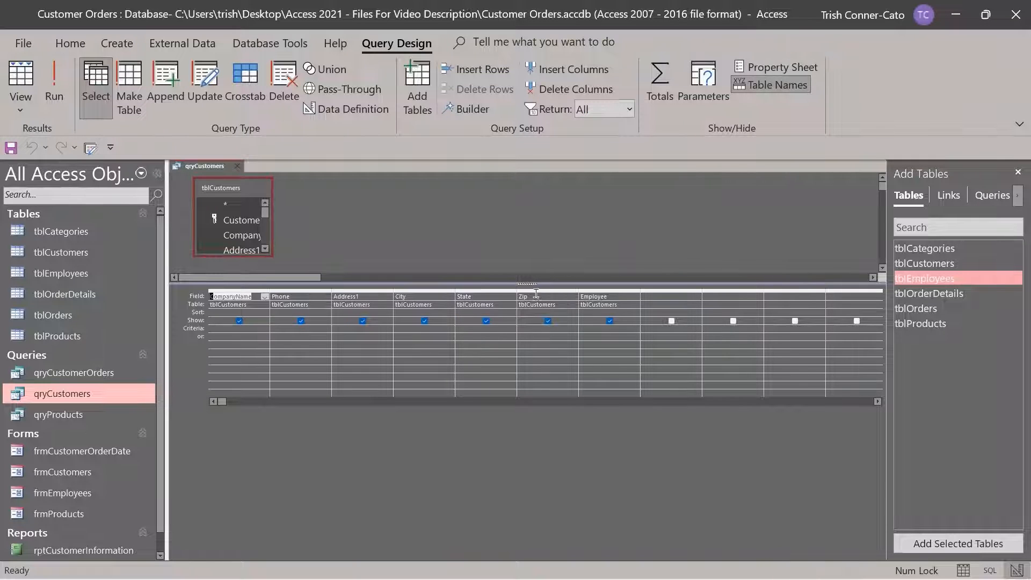
# Filter Zip with the criterion 93* and run, returning two customers
pyautogui.click(532, 328)
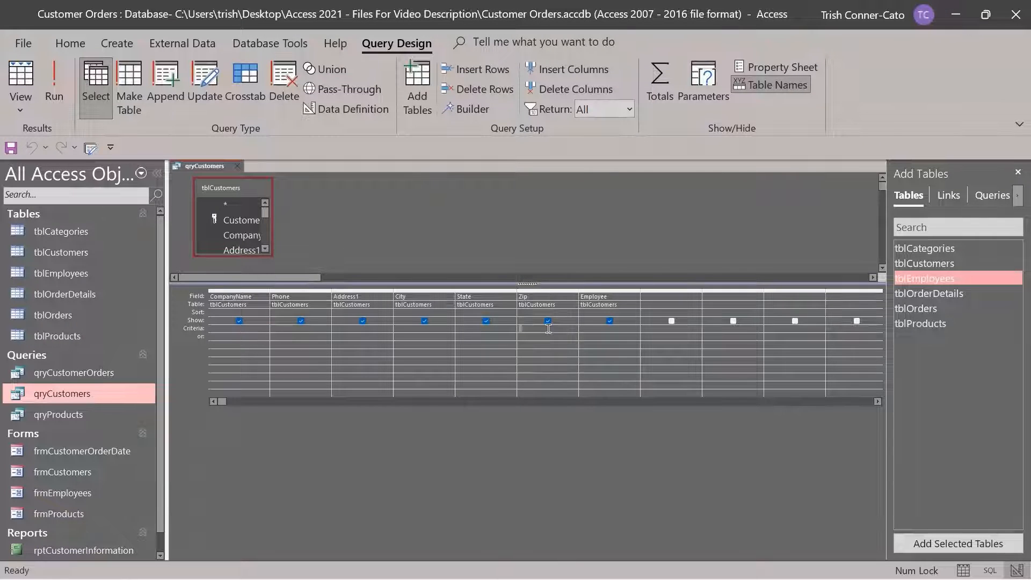
pyautogui.write('93*')
pyautogui.click(56, 81)
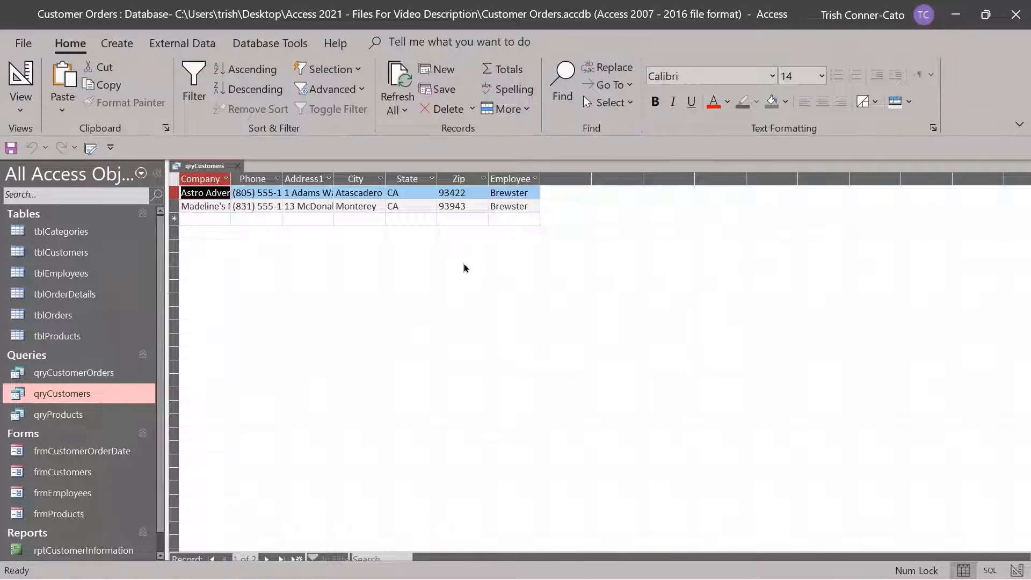
# Return to qryCustomers' design and delete the Zip 93* criterion
pyautogui.click(24, 81)
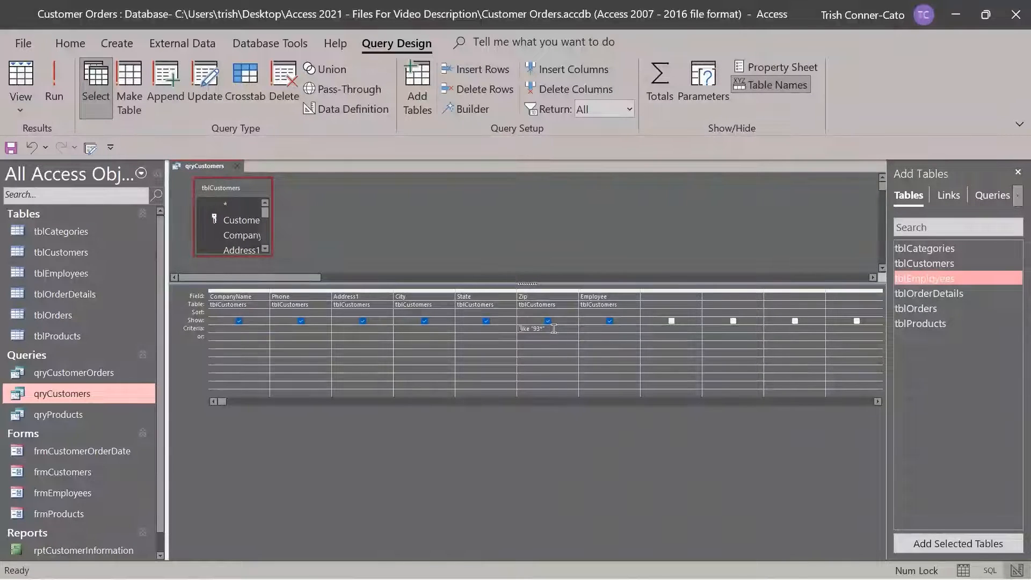
pyautogui.click(520, 328)
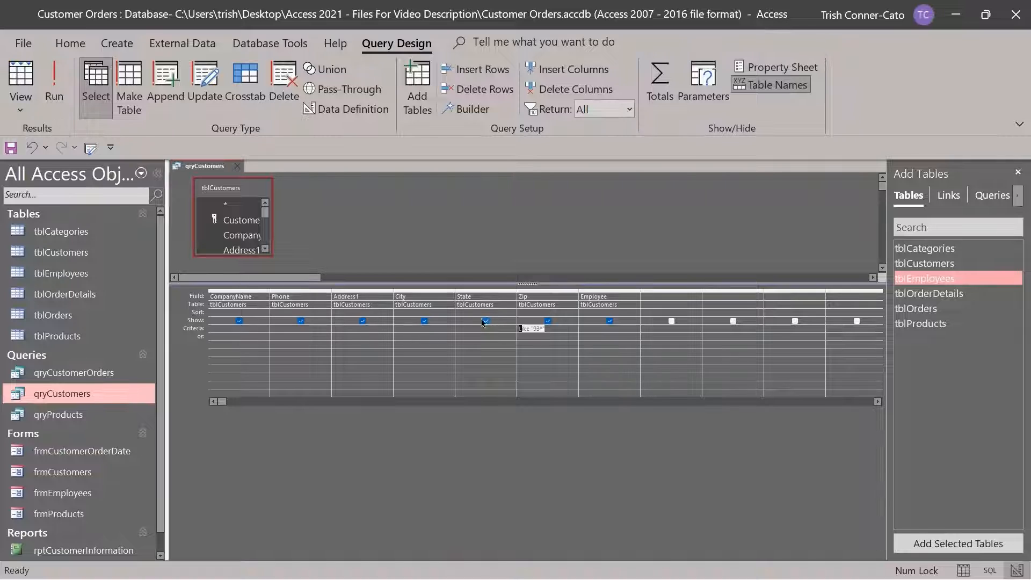
pyautogui.press('Delete')
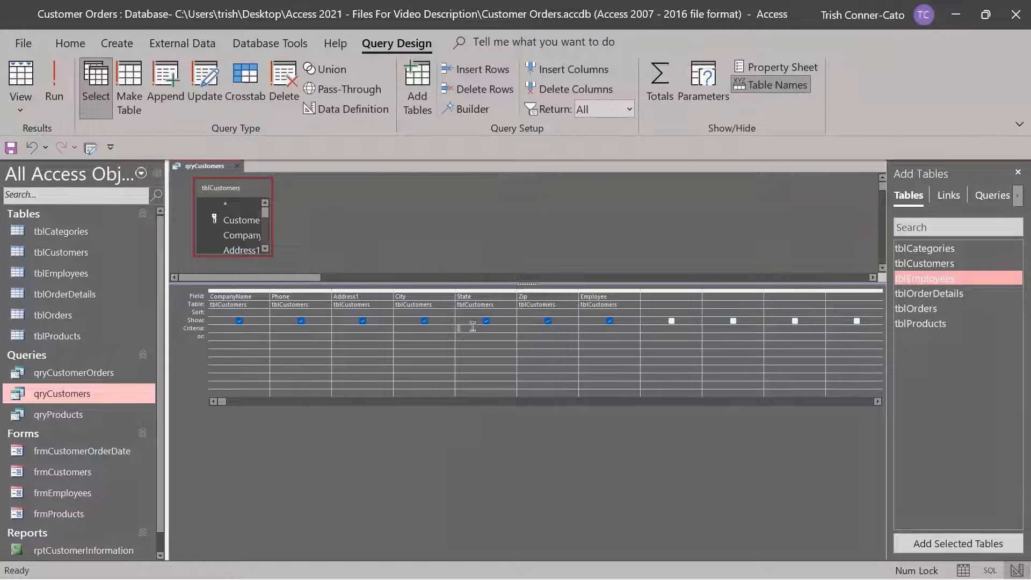
# Enter the State criterion ca Or or and run, showing six customers
pyautogui.write('ca')
pyautogui.press('capslock')
pyautogui.write('O')
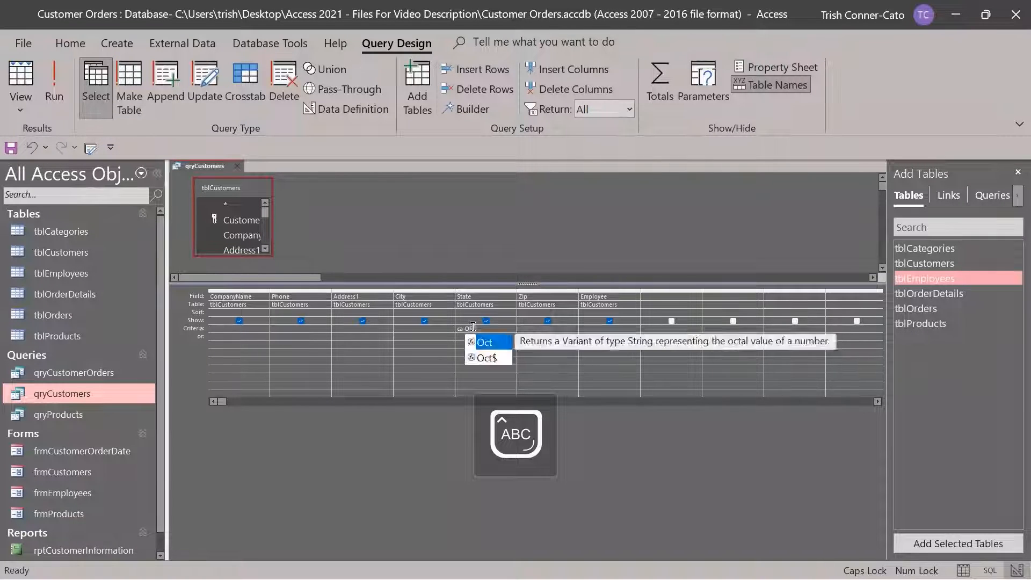
pyautogui.press('capslock')
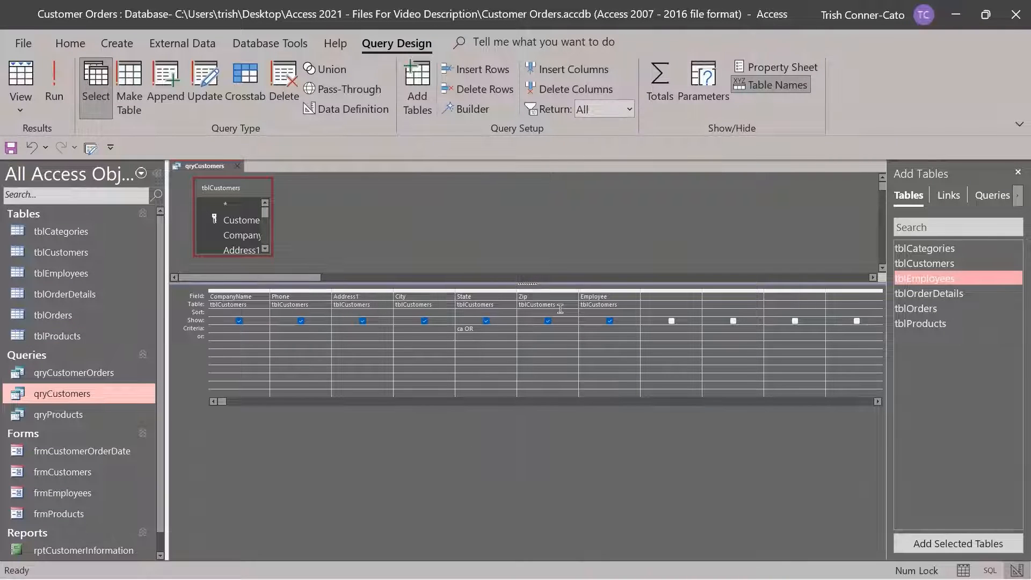
pyautogui.write('or')
pyautogui.press('Return')
pyautogui.click(54, 96)
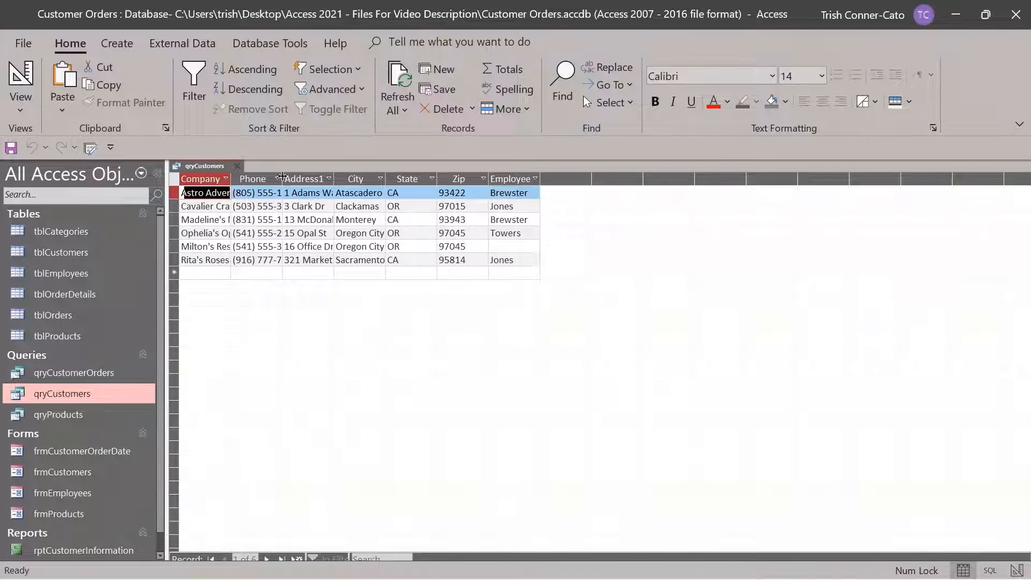
# Move the 'or' state value from Criteria onto the Or row and rerun the query
pyautogui.rightClick(208, 167)
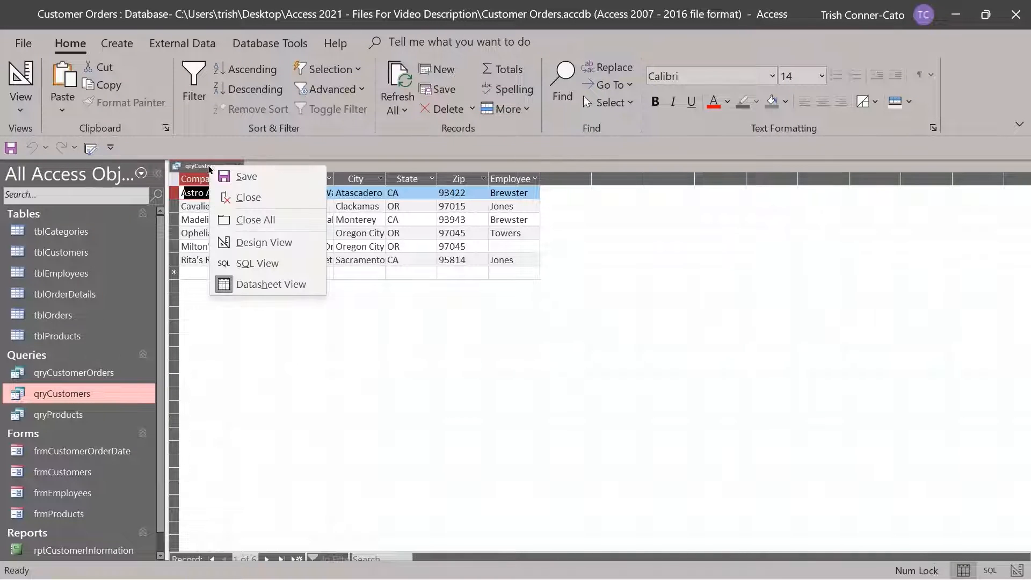
pyautogui.click(258, 242)
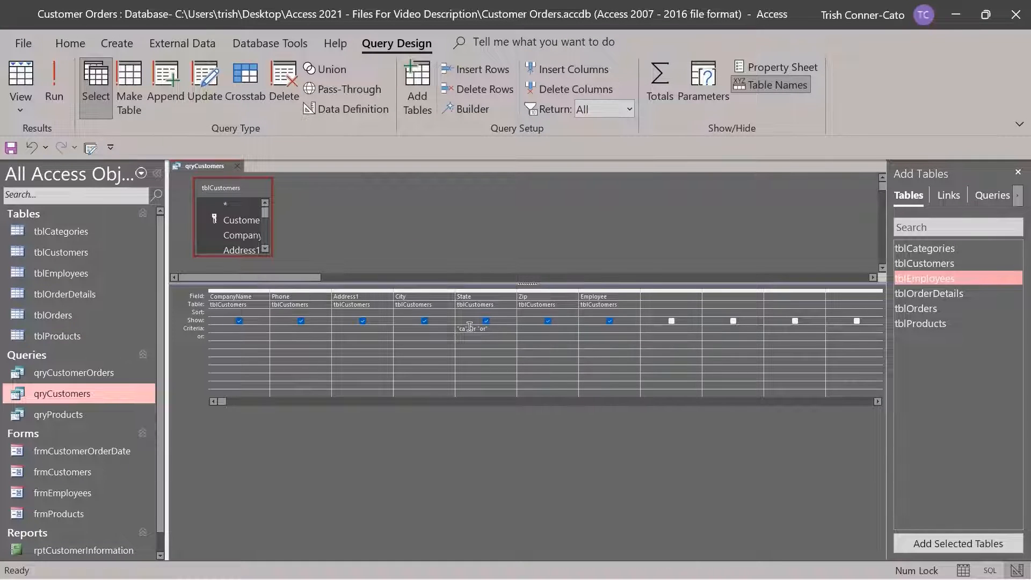
pyautogui.moveTo(470, 327); pyautogui.dragTo(489, 328)
pyautogui.press('Delete')
pyautogui.press('Down')
pyautogui.write('or')
pyautogui.click(54, 86)
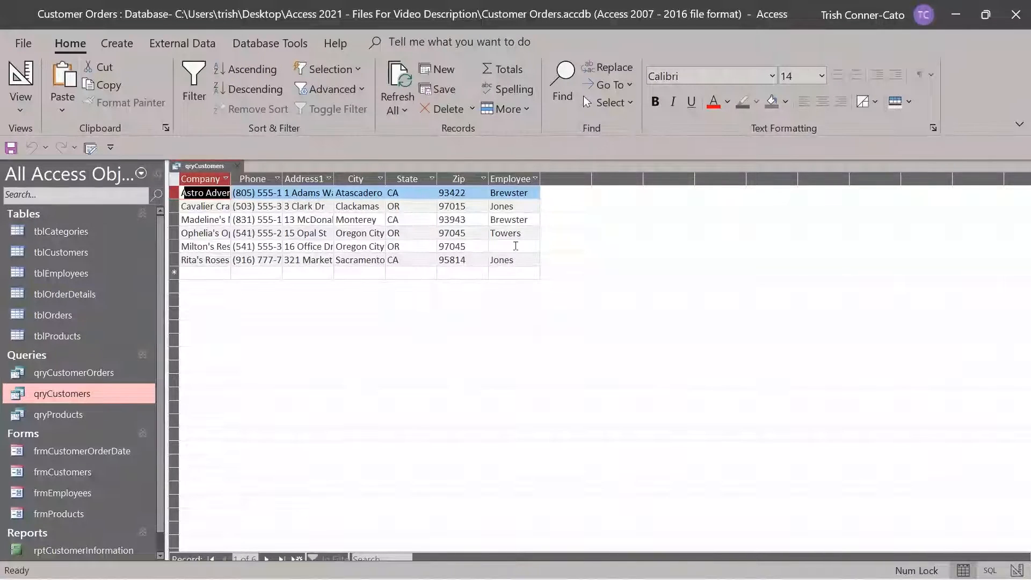
# Remove the Or-row 'or' state value, add Zip criterion 93*, and rerun for two CA customers
pyautogui.rightClick(203, 170)
pyautogui.click(269, 242)
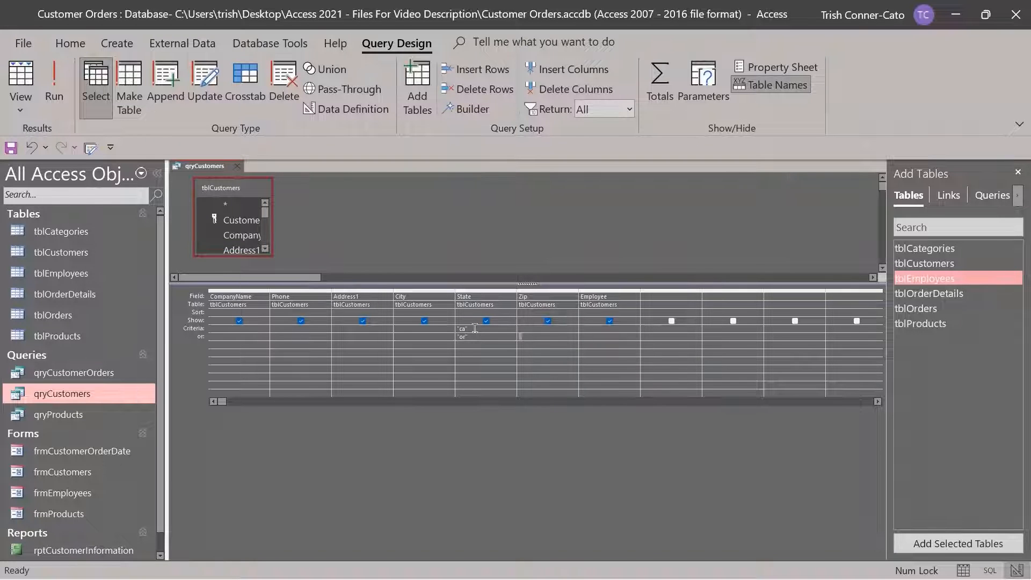
pyautogui.moveTo(472, 337); pyautogui.dragTo(435, 338)
pyautogui.press('BackSpace')
pyautogui.write('93')
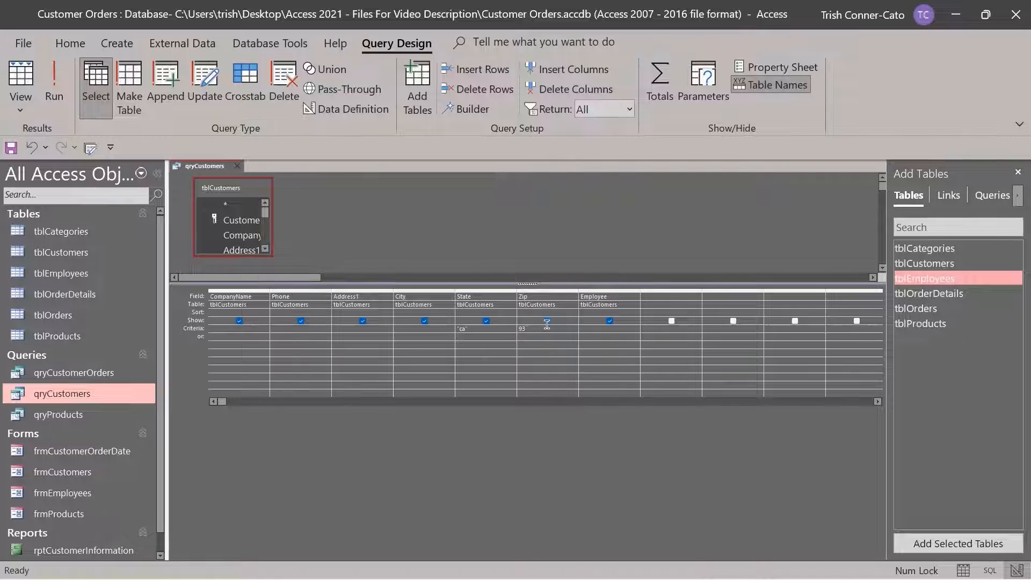
pyautogui.write('*')
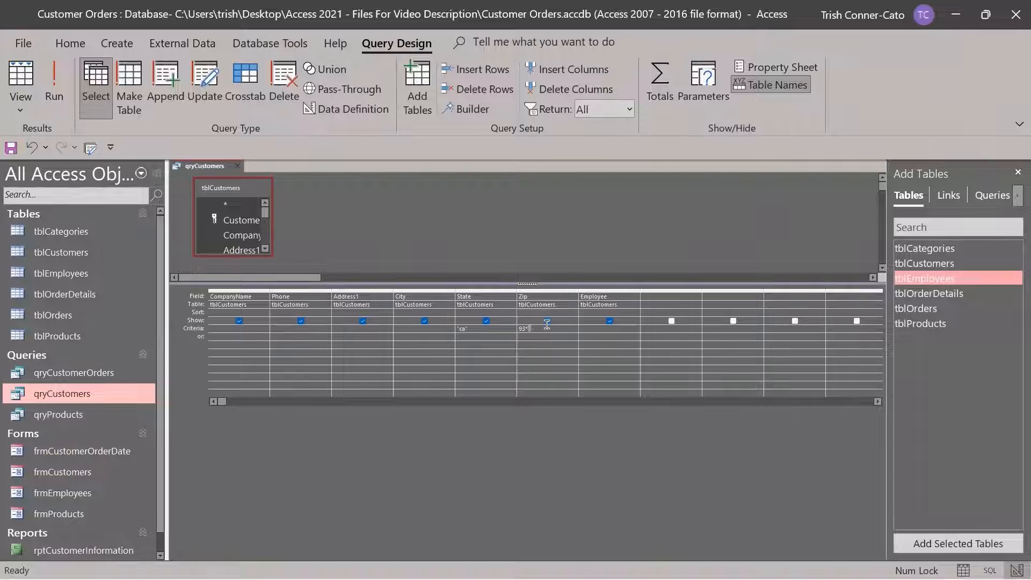
pyautogui.click(54, 86)
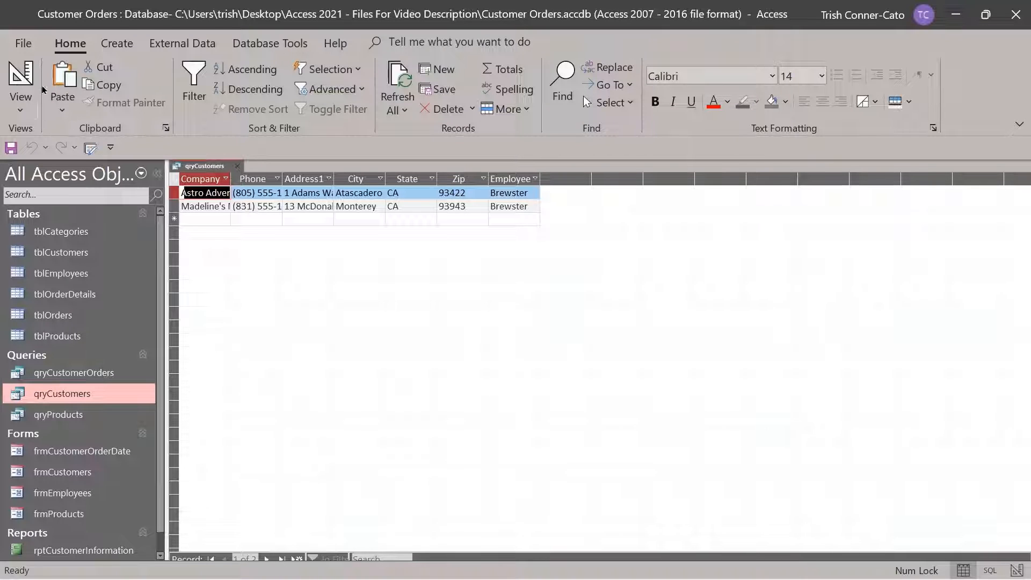
# Back in Design view, delete the 'ca' State criterion and the Zip code criterion
pyautogui.click(27, 80)
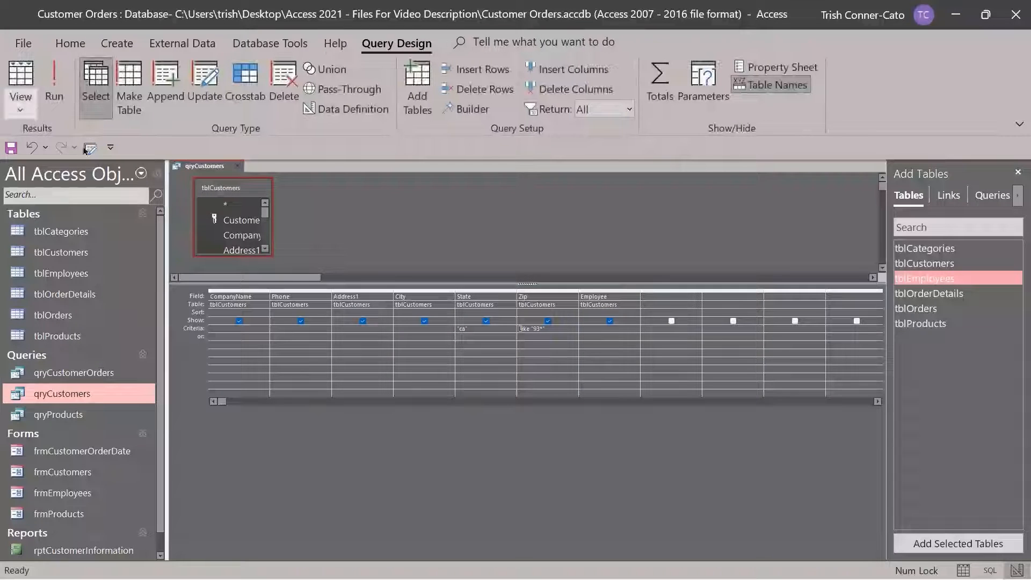
pyautogui.doubleClick(472, 328)
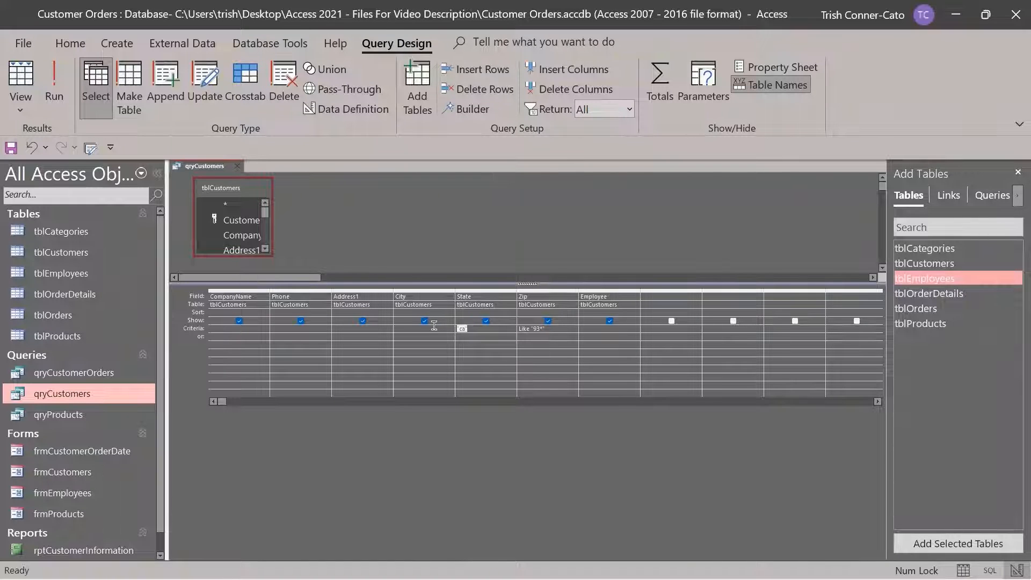
pyautogui.press('Delete')
pyautogui.moveTo(549, 328); pyautogui.dragTo(515, 328)
pyautogui.press('Delete')
# Enter the criterion LIKE "[a-g]*" under CompanyName
pyautogui.write('Li')
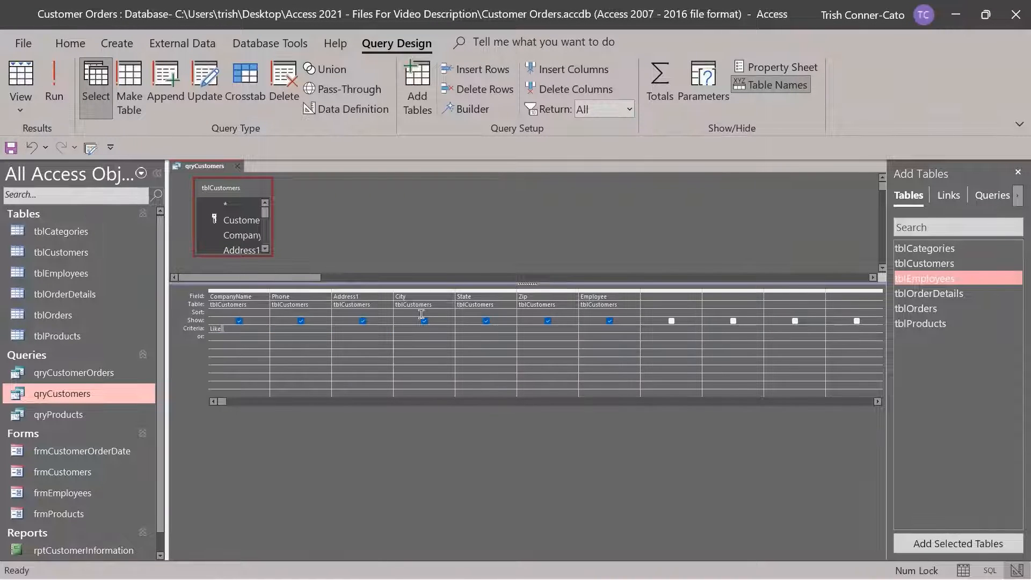
pyautogui.press('capslock')
pyautogui.write('KE')
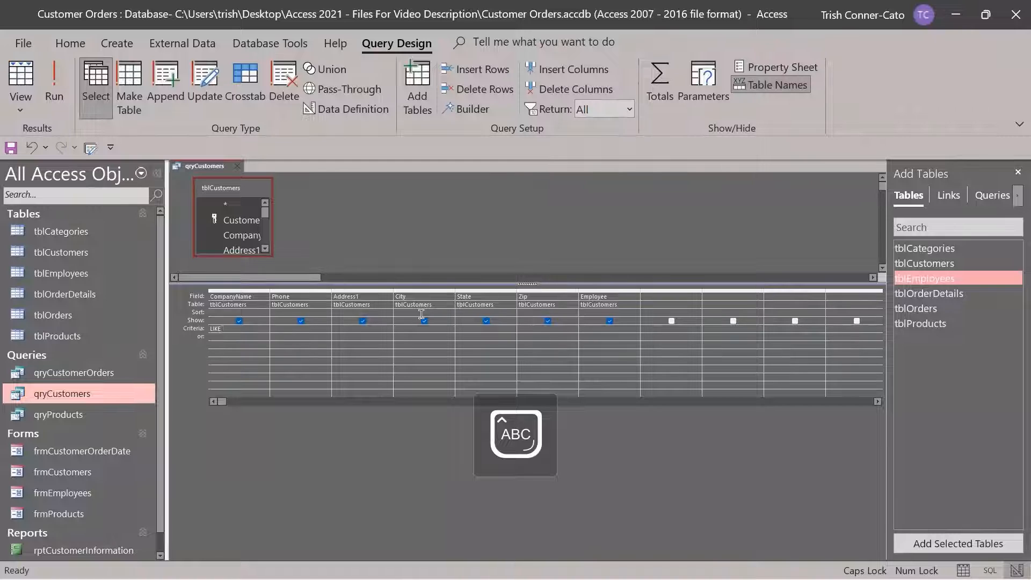
pyautogui.press('capslock')
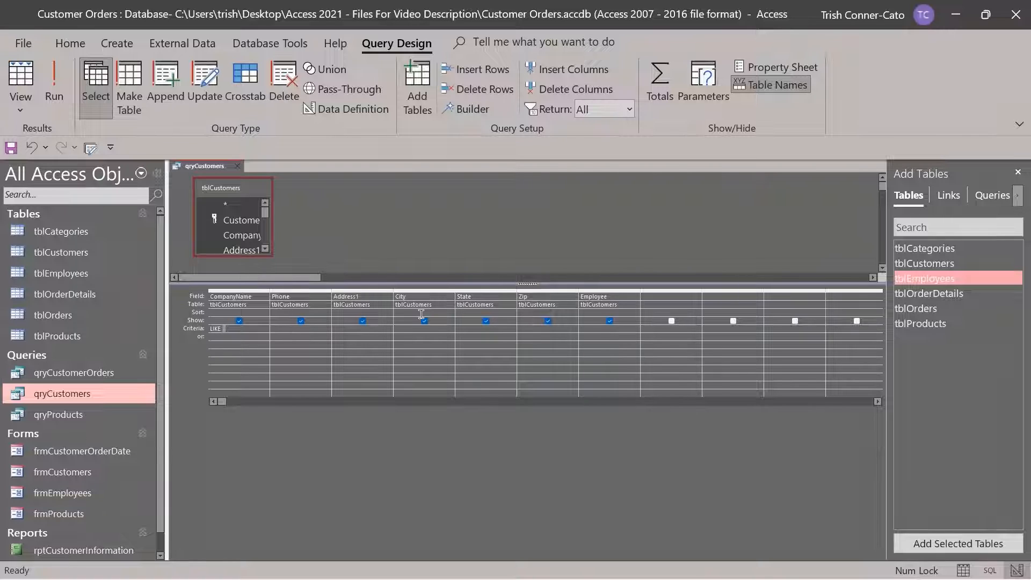
pyautogui.write('"[a-g')
pyautogui.write('*"')
pyautogui.rightClick(253, 331)
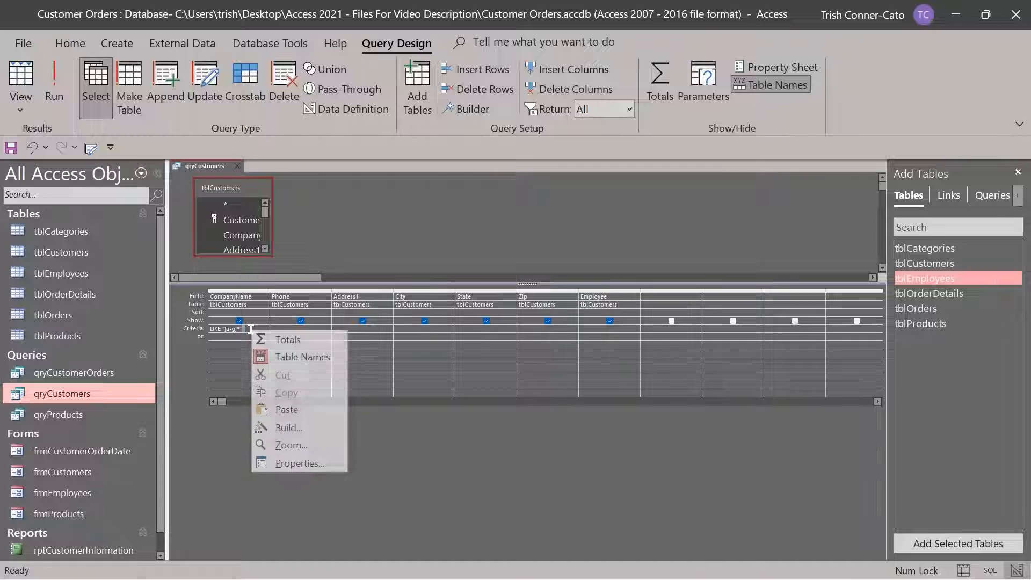
pyautogui.click(285, 445)
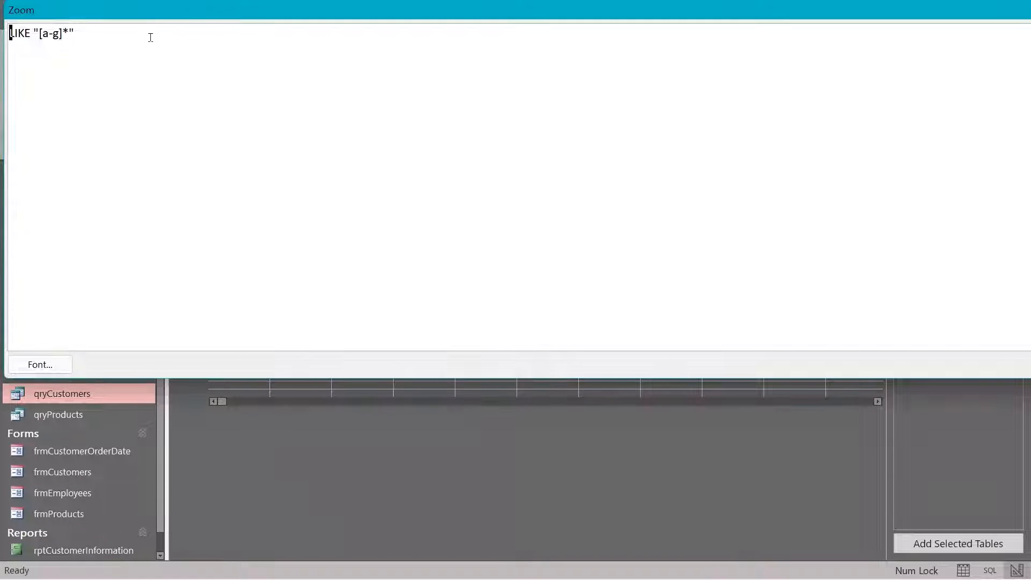
pyautogui.moveTo(177, 9); pyautogui.dragTo(238, 134)
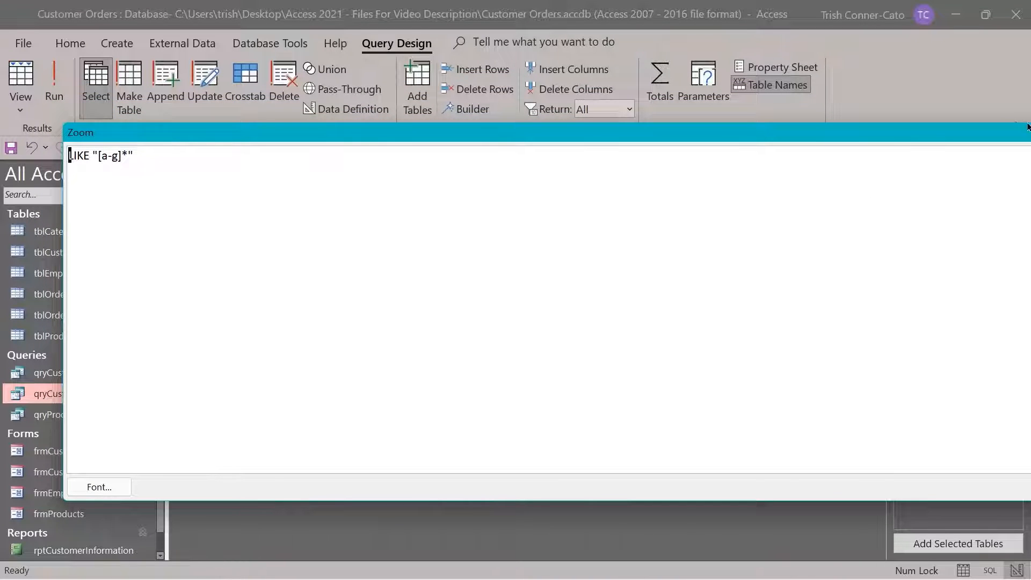
pyautogui.moveTo(888, 141); pyautogui.dragTo(671, 148)
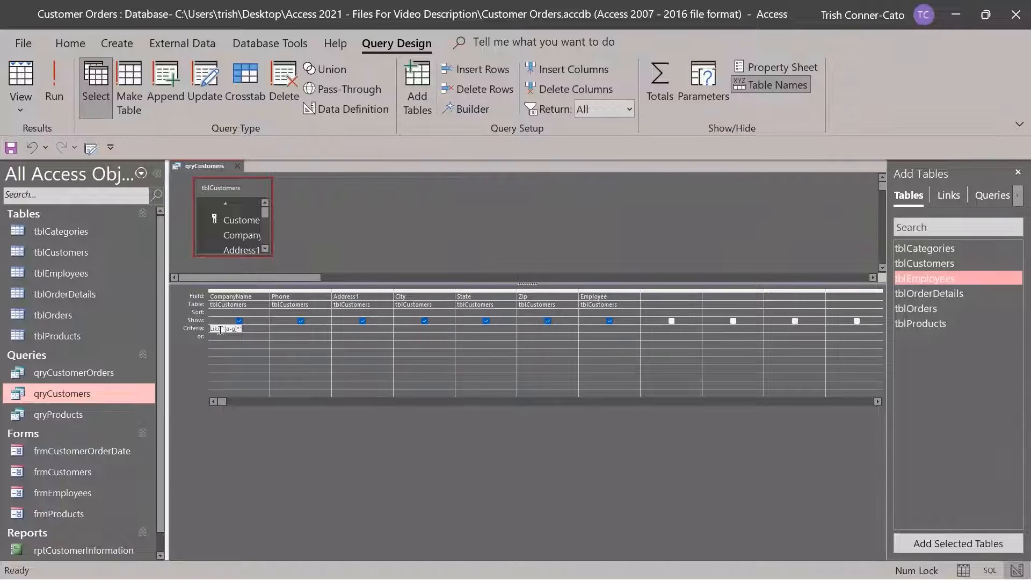
pyautogui.rightClick(220, 330)
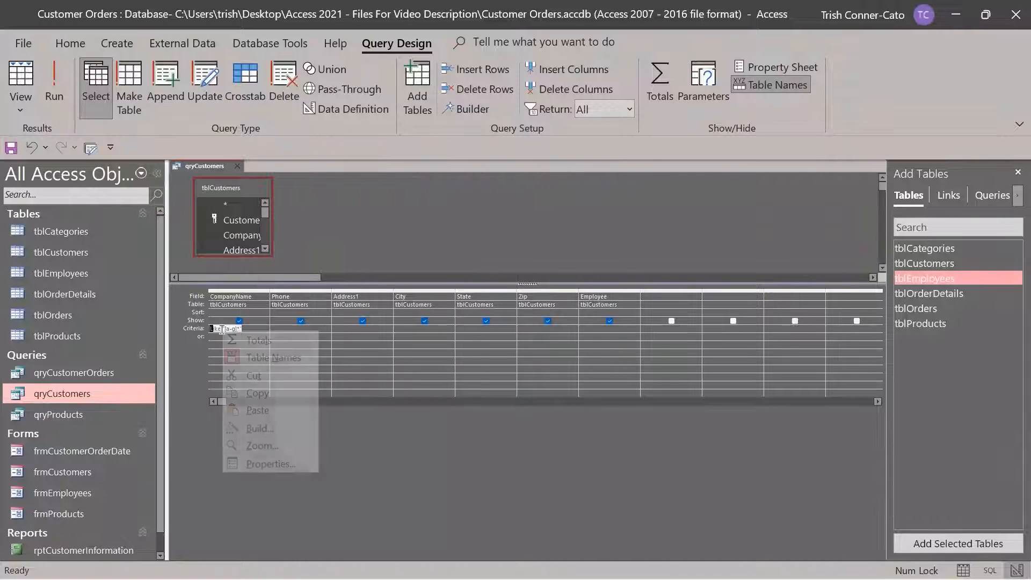
pyautogui.click(262, 446)
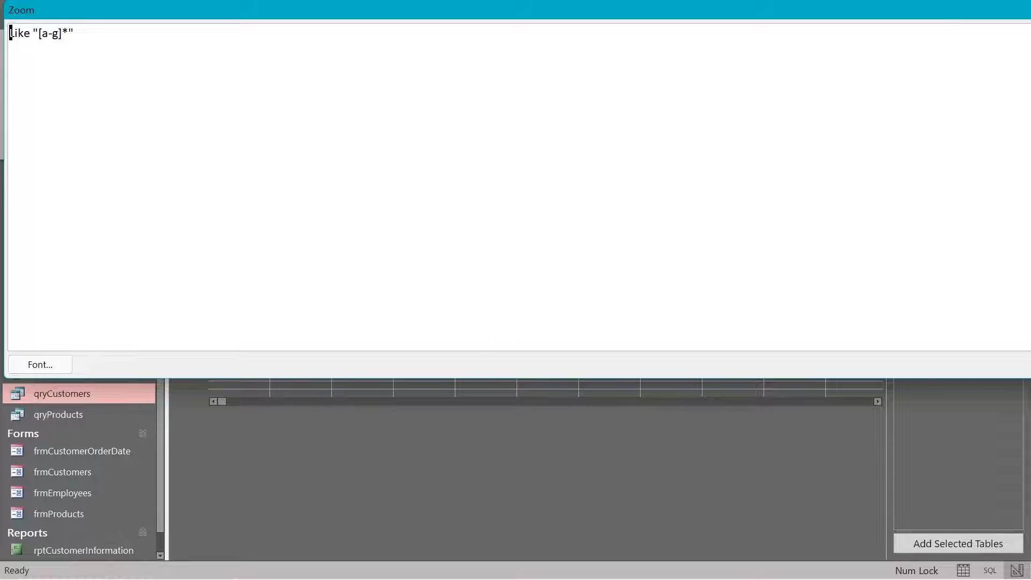
pyautogui.press('Escape')
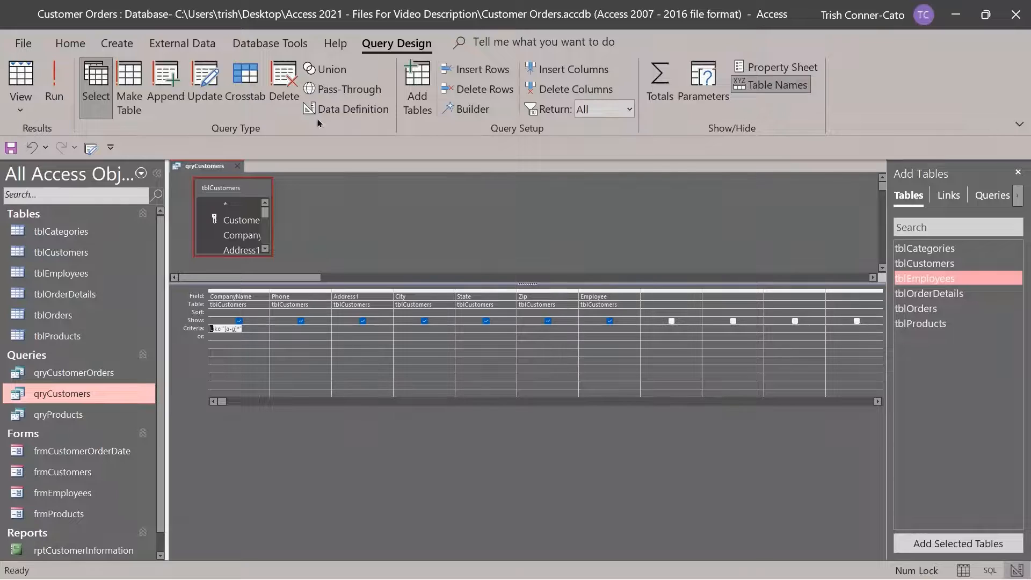
# Run the query, autofit the Company Name column to show the seven A–G companies, and return to Design view
pyautogui.click(54, 81)
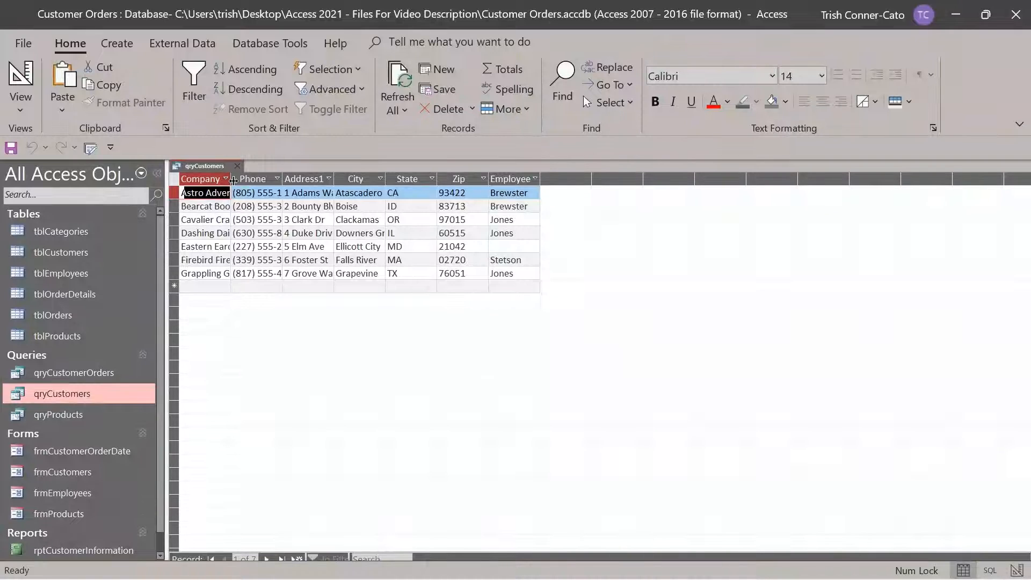
pyautogui.doubleClick(233, 180)
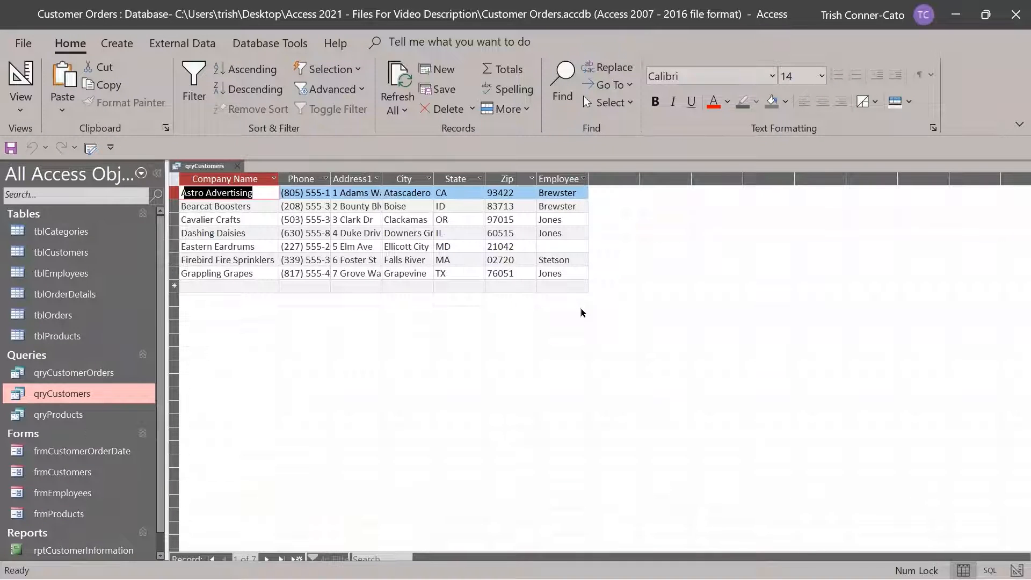
pyautogui.rightClick(205, 167)
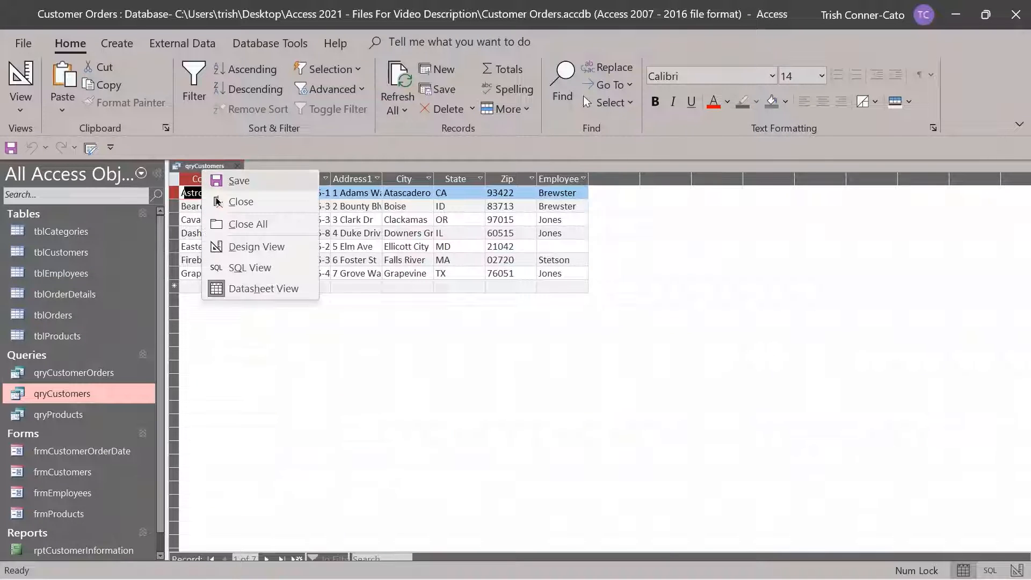
pyautogui.click(247, 247)
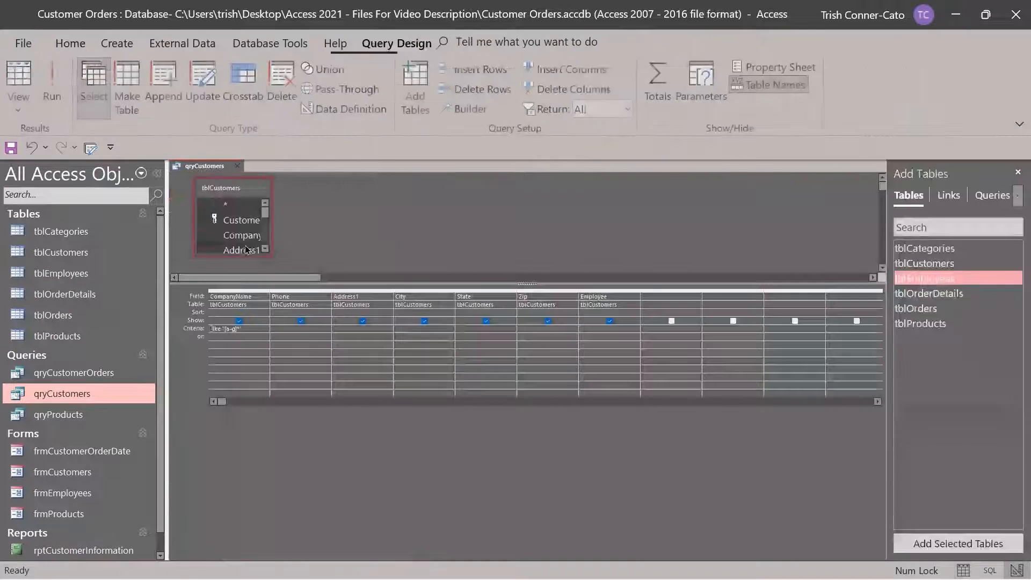
# Review the Like "[a-g]*" CompanyName criterion in the Zoom box, then delete it
pyautogui.rightClick(254, 331)
pyautogui.click(304, 445)
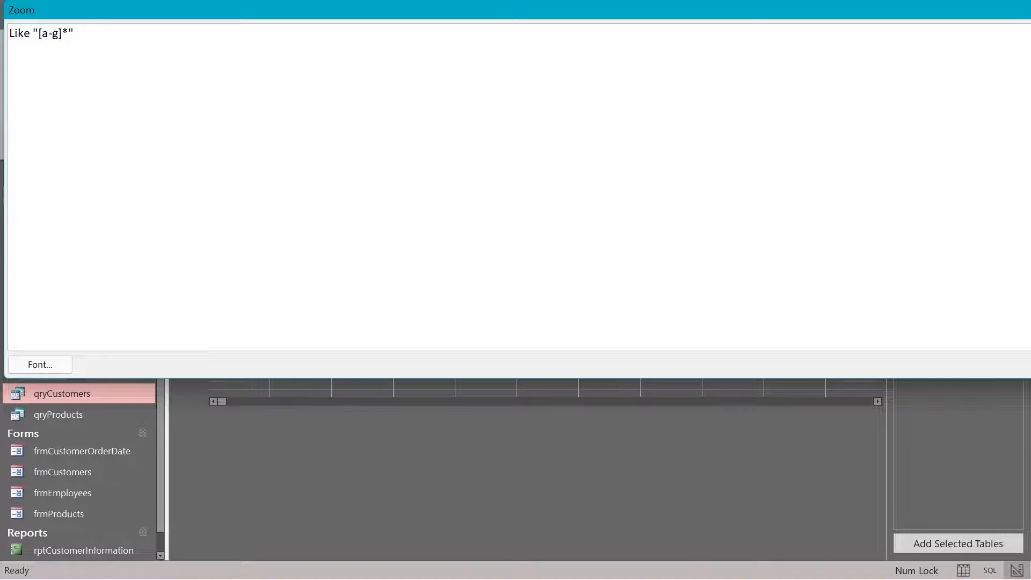
pyautogui.press('Return')
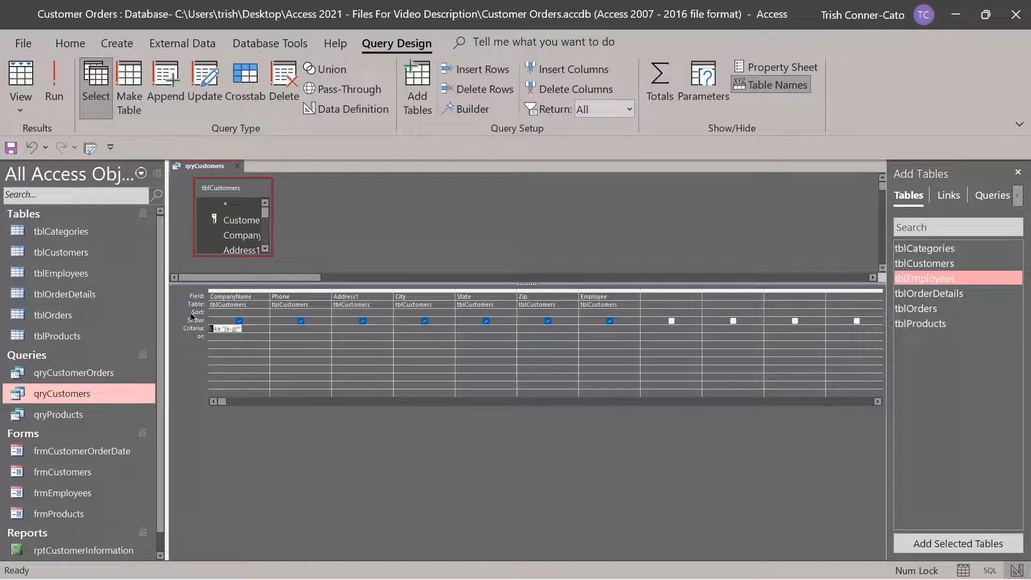
pyautogui.press('Delete')
# Close the qryCustomers tab, then reopen qryCustomers from the Navigation Pane in Design view
pyautogui.rightClick(215, 166)
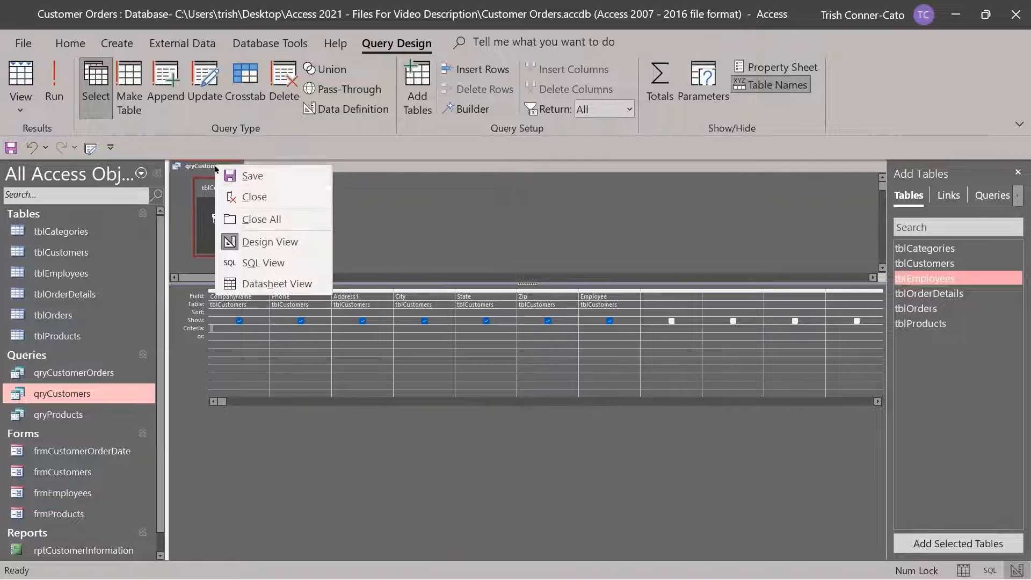
pyautogui.click(253, 176)
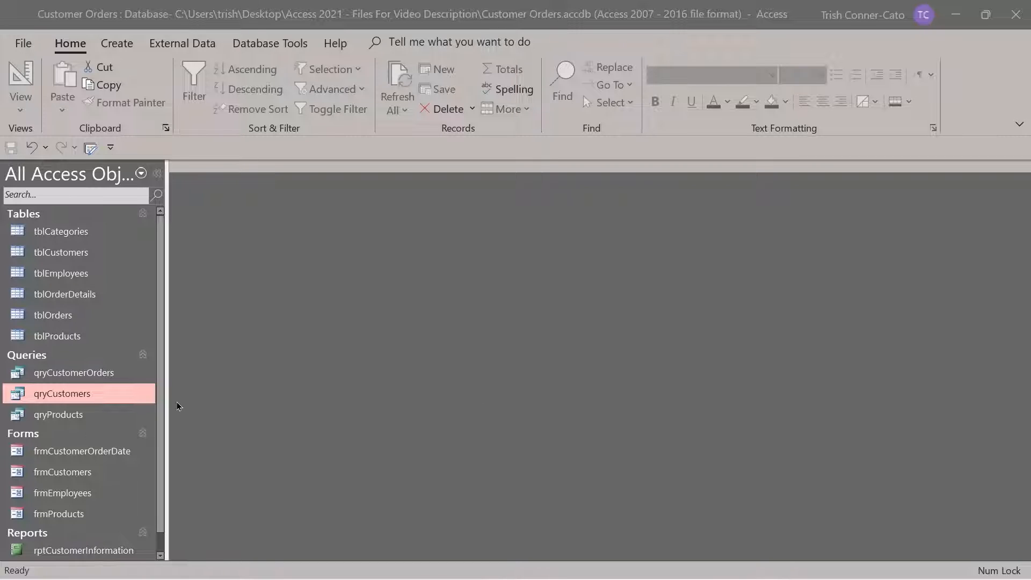
pyautogui.rightClick(70, 393)
pyautogui.click(90, 208)
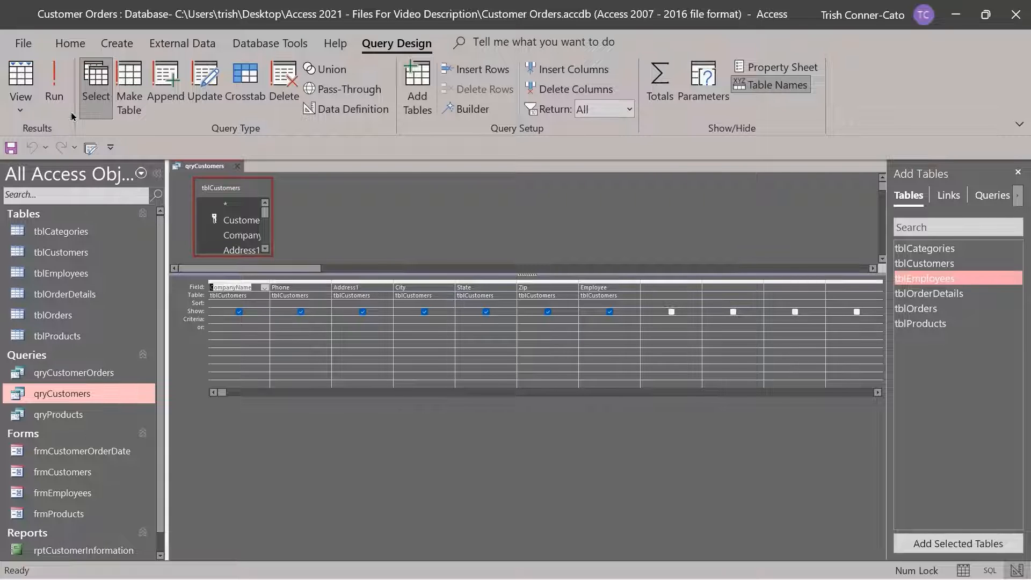
pyautogui.click(54, 89)
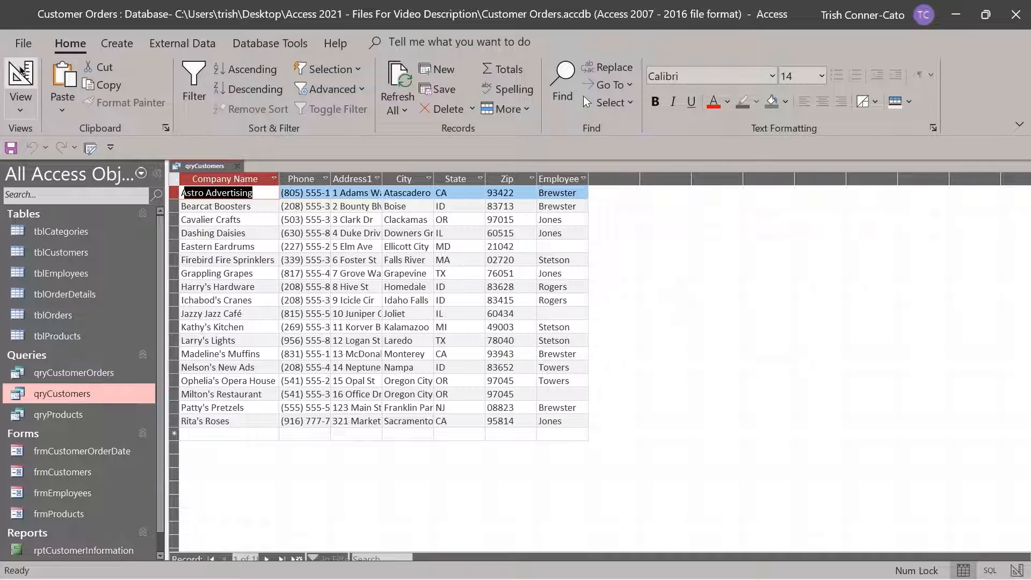
pyautogui.click(21, 75)
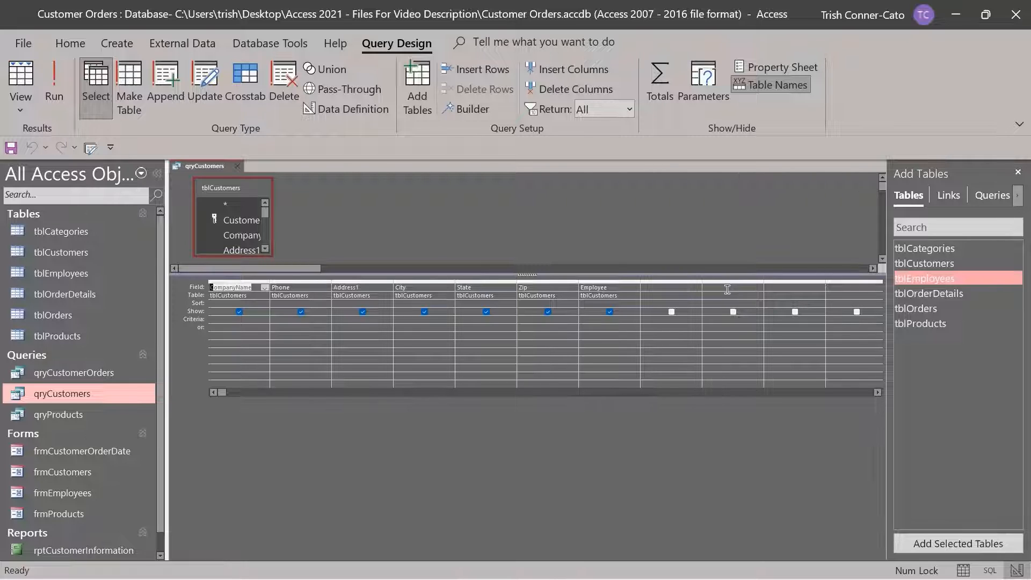
pyautogui.click(651, 288)
# In the Expression Builder for the empty column, type 'Full Name:' and insert tblEmployees' LastName field
pyautogui.rightClick(645, 289)
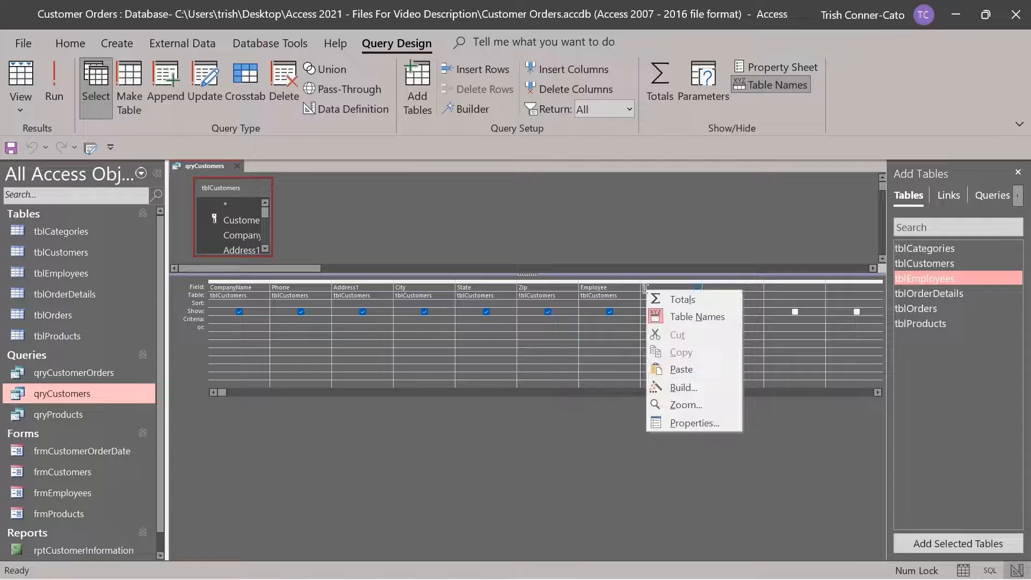
pyautogui.click(678, 388)
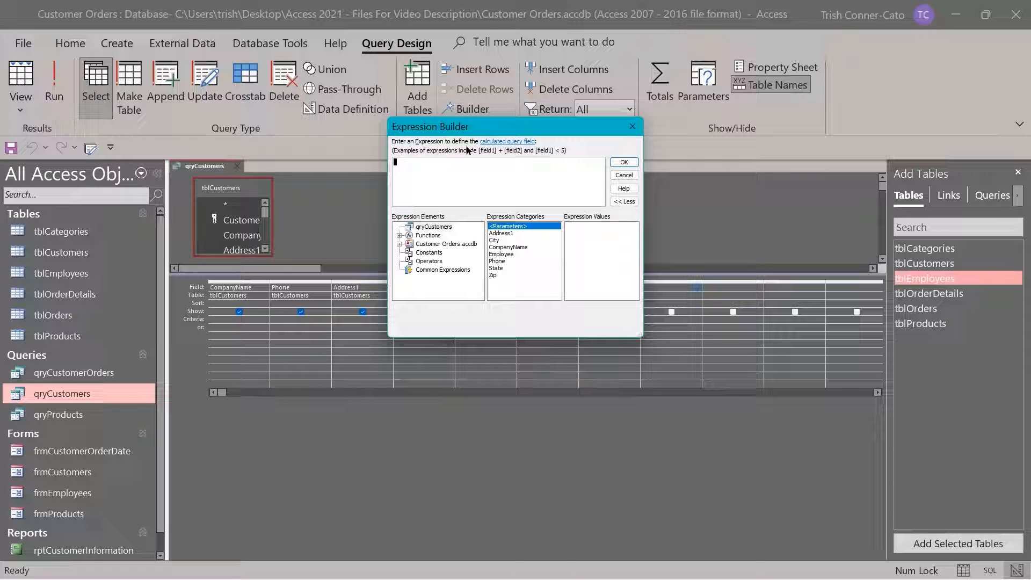
pyautogui.write('Full Name')
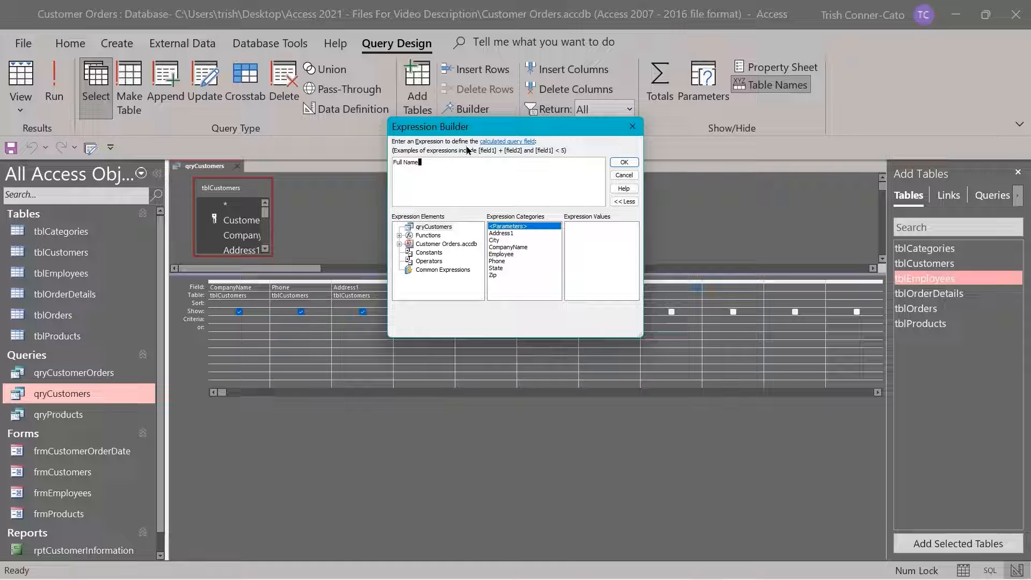
pyautogui.write(':')
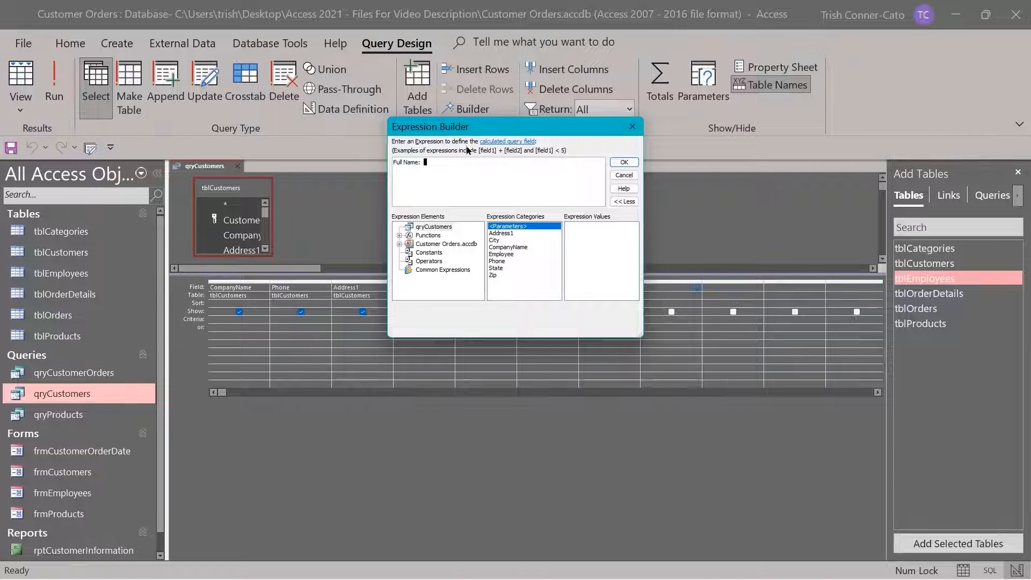
pyautogui.click(399, 244)
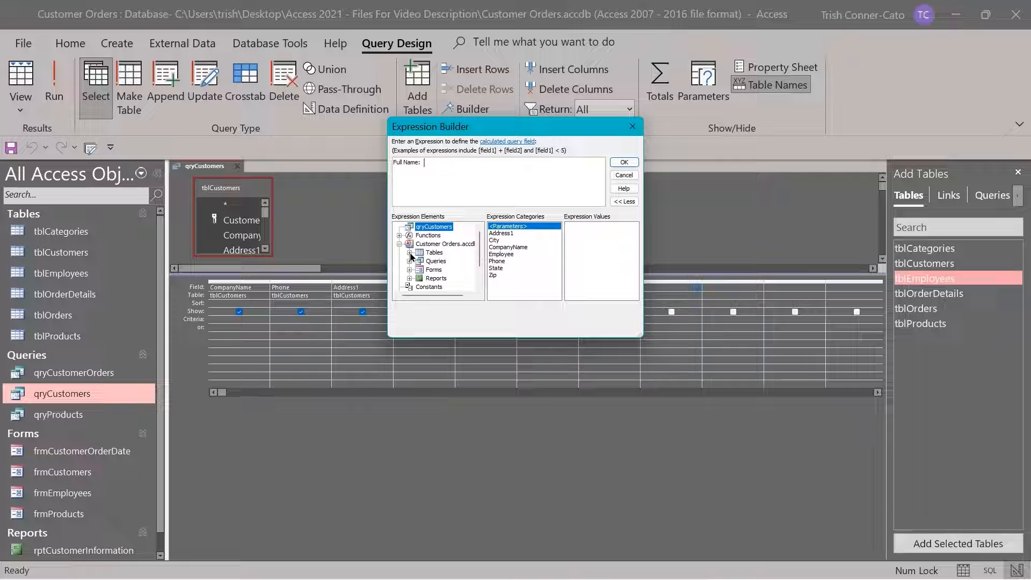
pyautogui.click(410, 253)
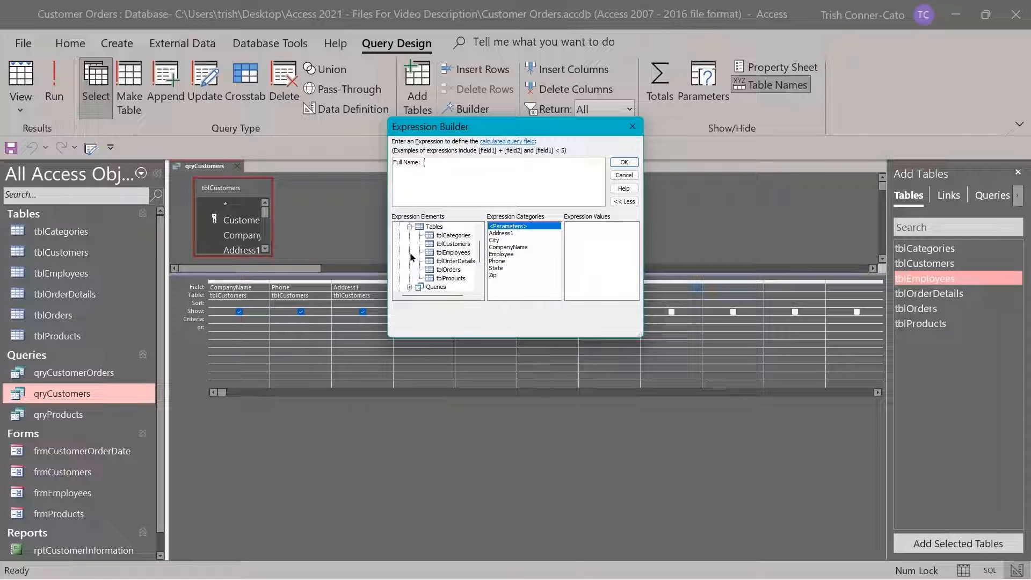
pyautogui.click(451, 253)
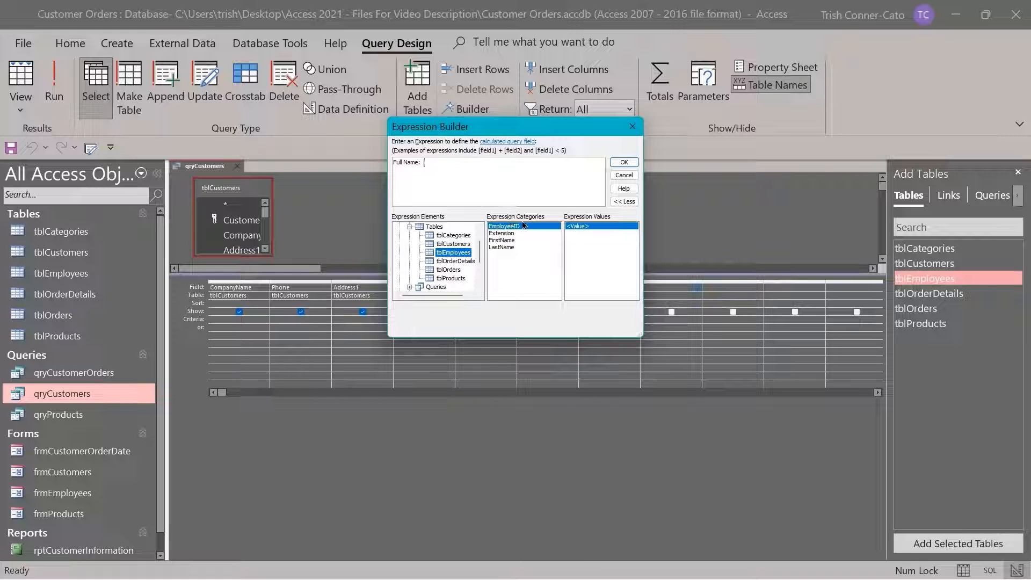
pyautogui.doubleClick(503, 248)
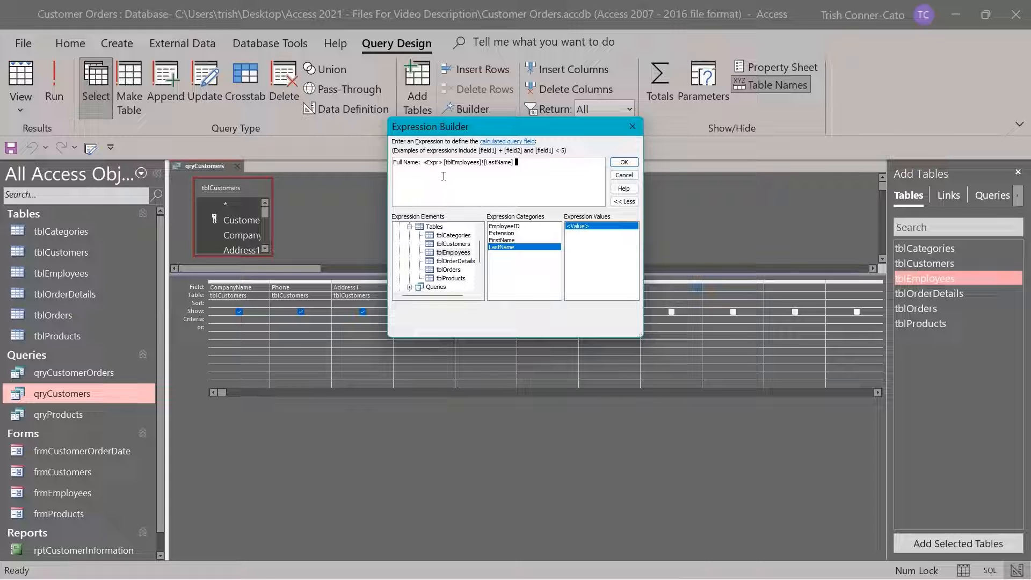
pyautogui.doubleClick(432, 163)
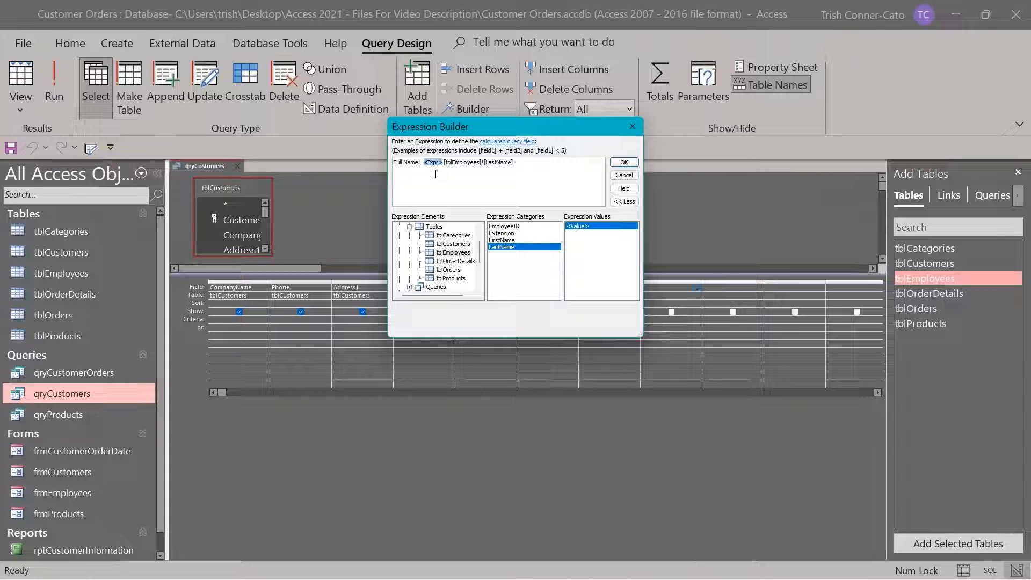
# Remove «Expr» and extend the expression to [LastName] & ", " & [FirstName]
pyautogui.press('Delete')
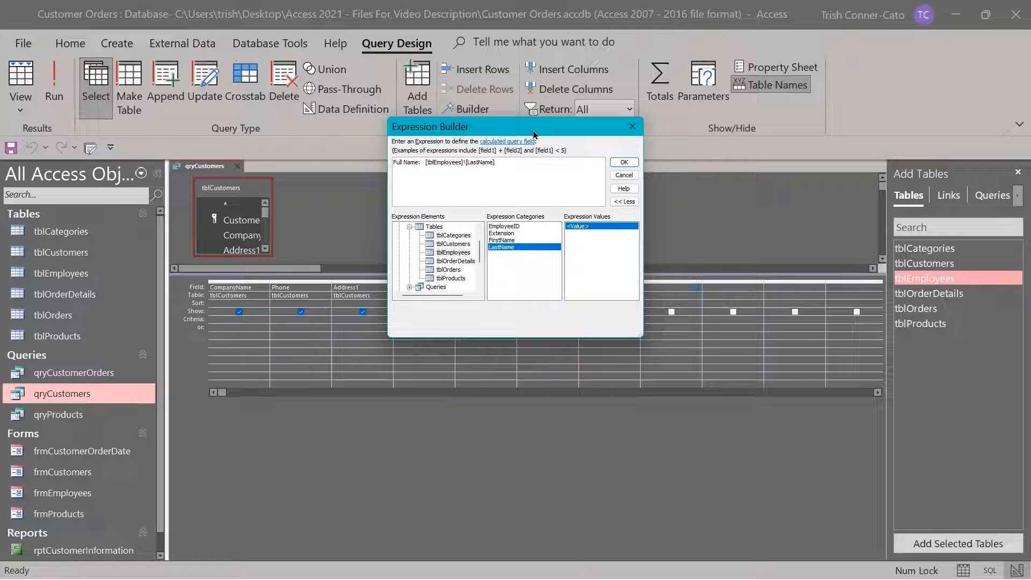
pyautogui.click(509, 162)
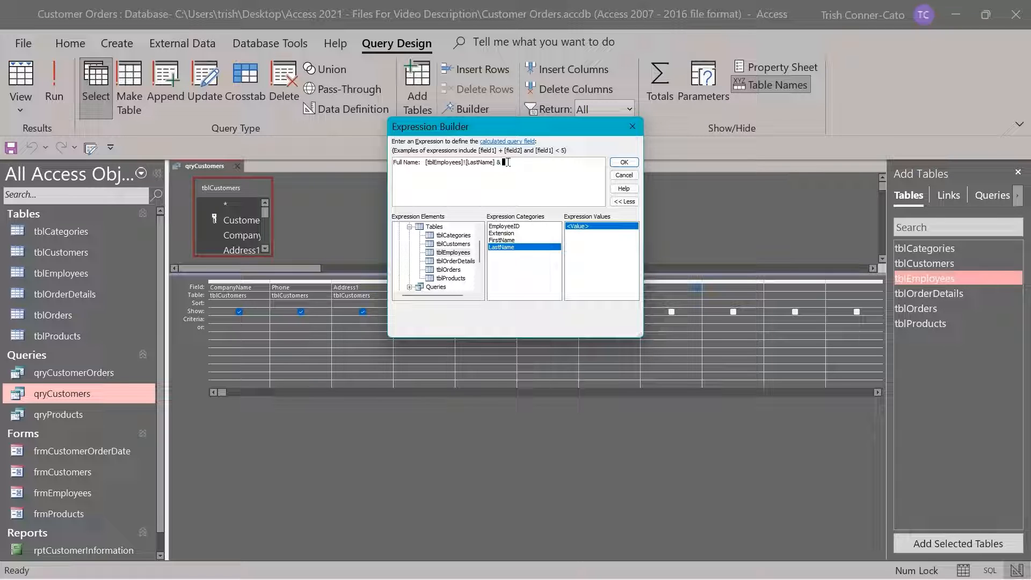
pyautogui.write('", " &')
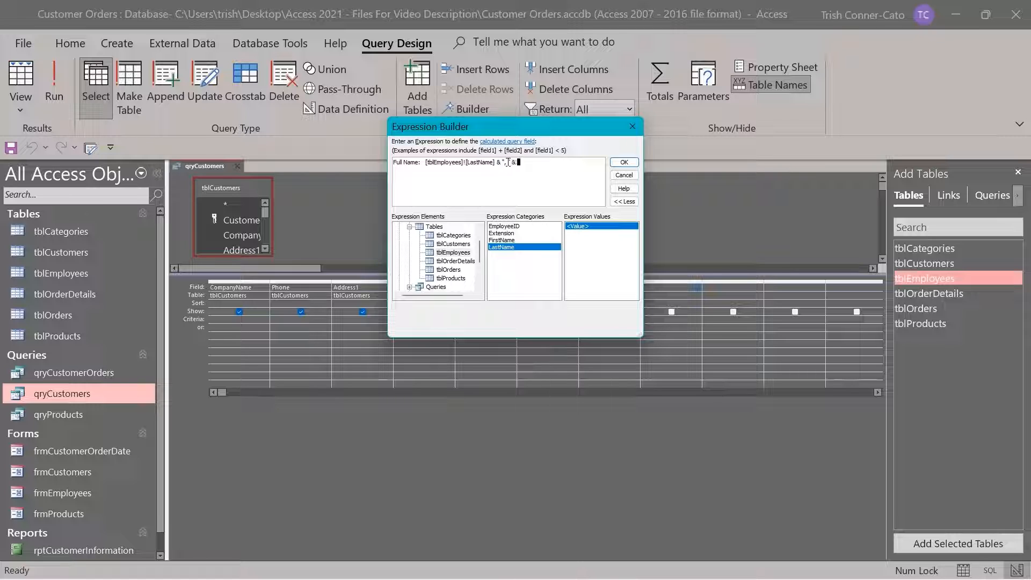
pyautogui.doubleClick(513, 240)
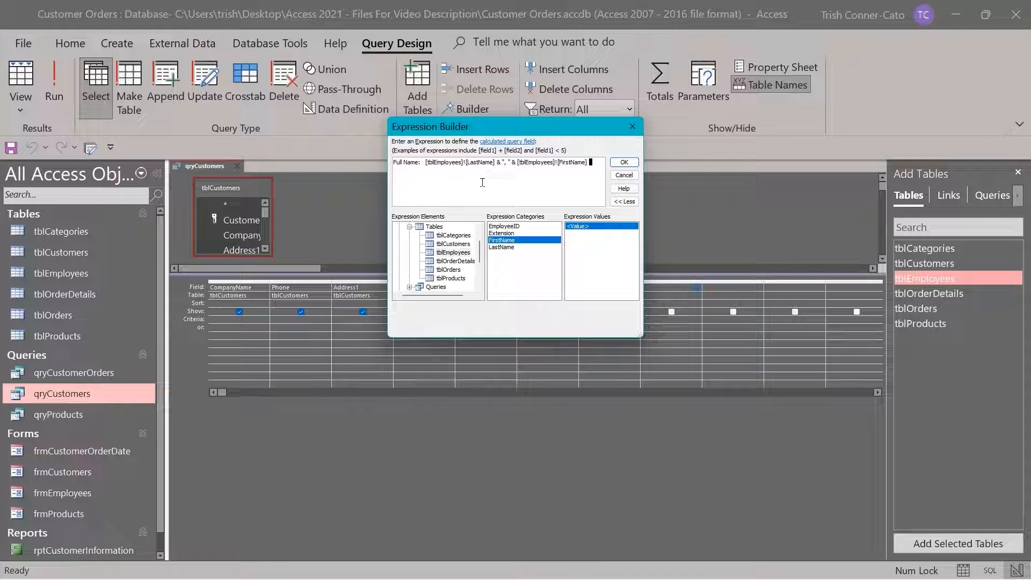
# Accept the Full Name expression, review it in the Zoom box, and run the query
pyautogui.click(625, 163)
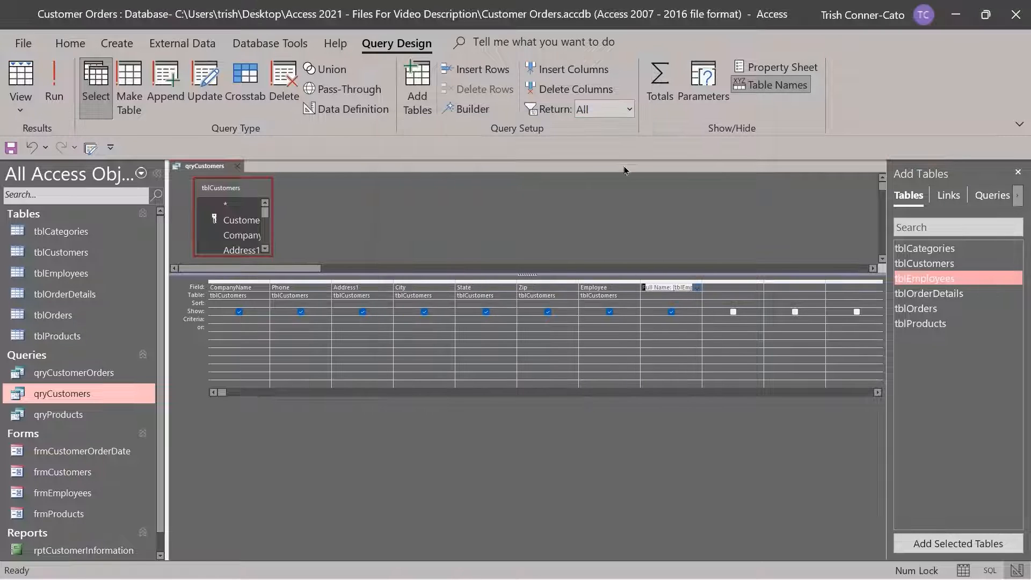
pyautogui.rightClick(652, 283)
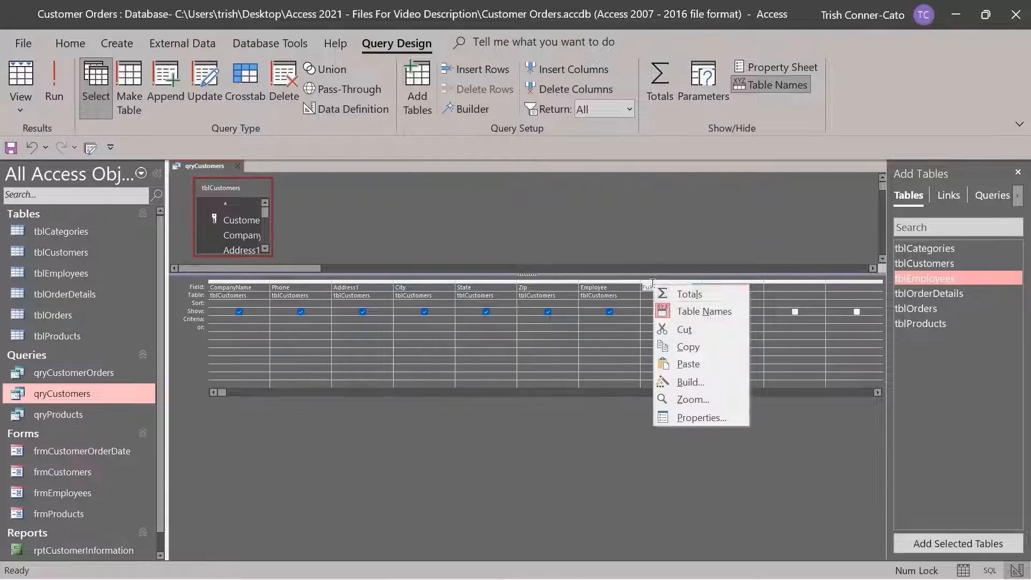
pyautogui.click(694, 398)
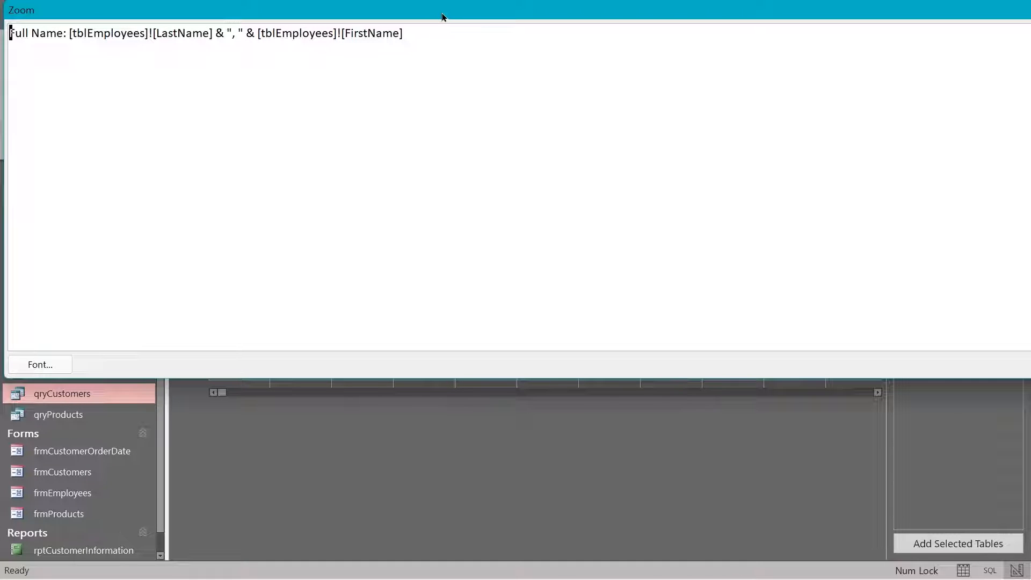
pyautogui.moveTo(442, 17); pyautogui.dragTo(444, 22)
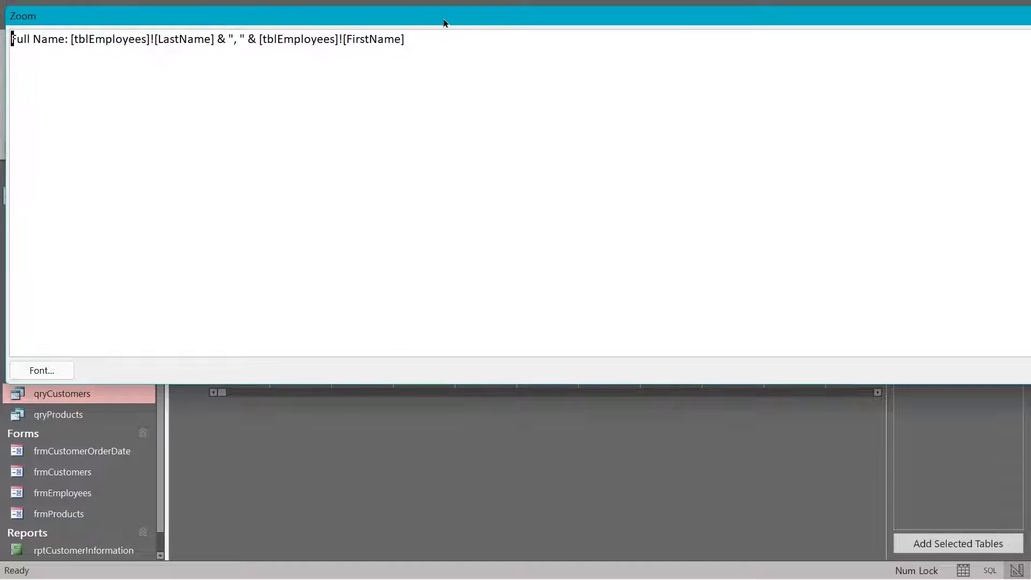
pyautogui.press('Return')
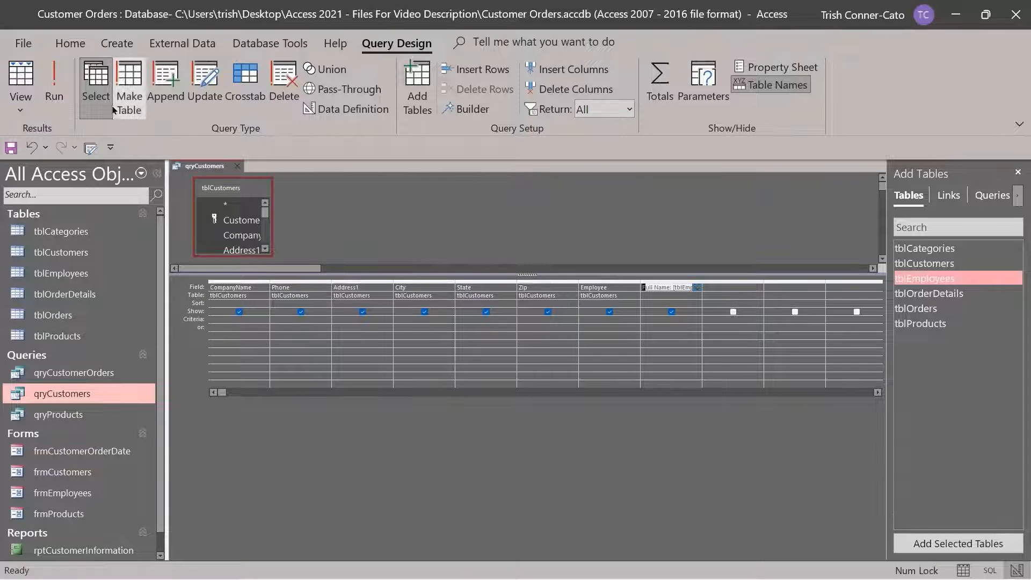
pyautogui.click(52, 90)
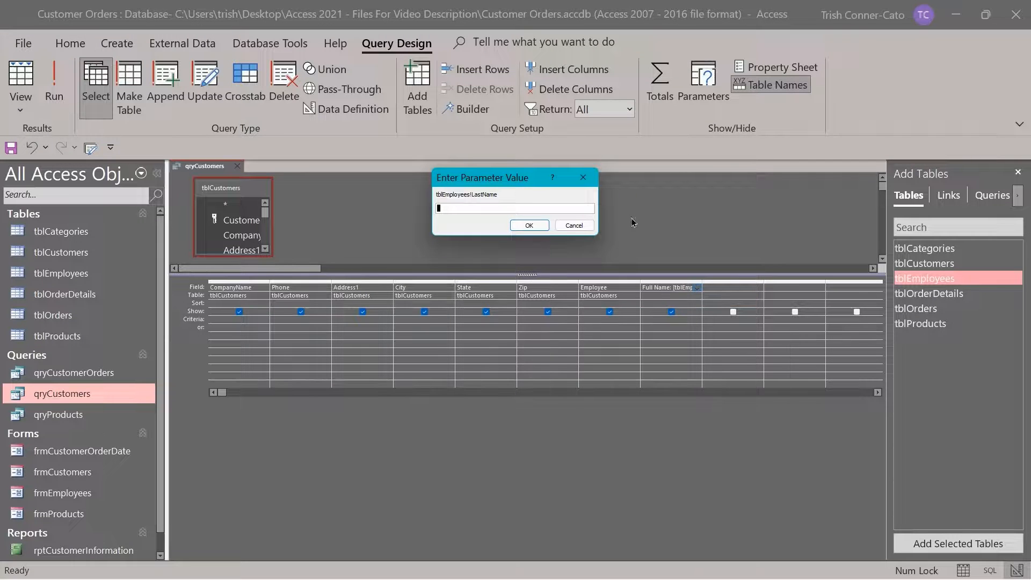
# Cancel the tblEmployees!LastName parameter prompt and add tblEmployees to the query design
pyautogui.click(585, 226)
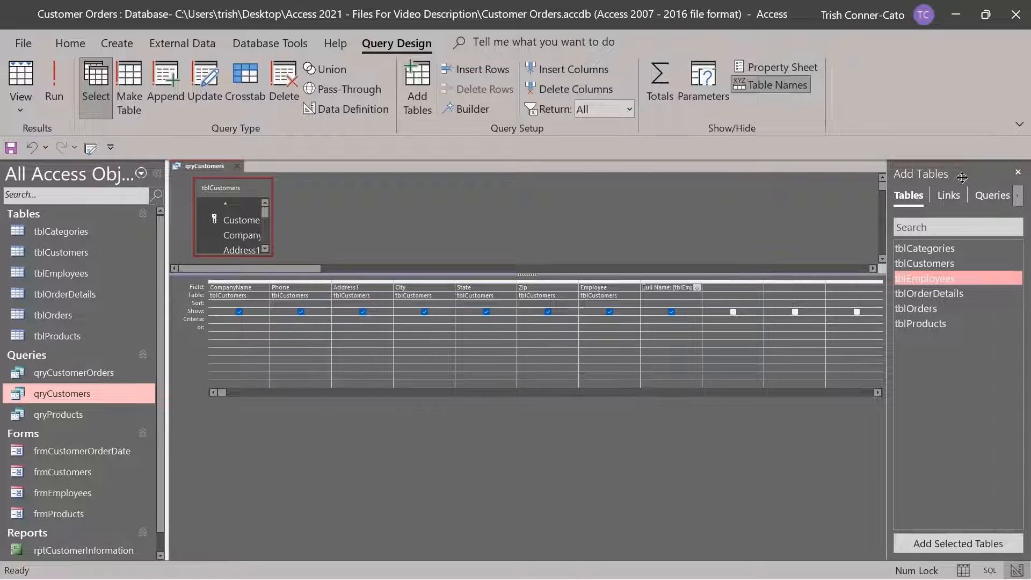
pyautogui.doubleClick(923, 281)
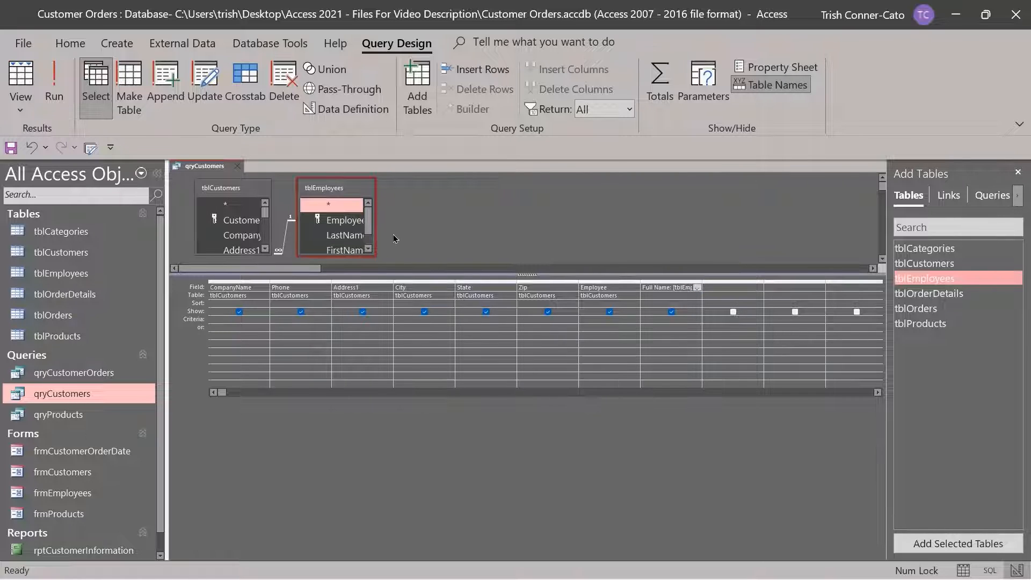
# Run the query, widen the Full Name column to show full employee names, and return to Design view
pyautogui.click(56, 92)
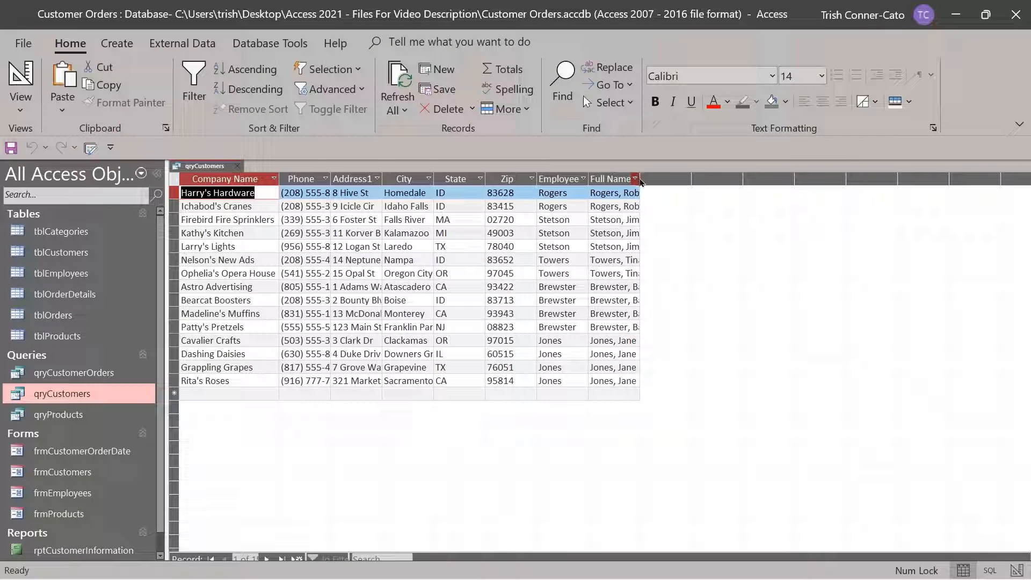
pyautogui.moveTo(642, 179); pyautogui.dragTo(672, 182)
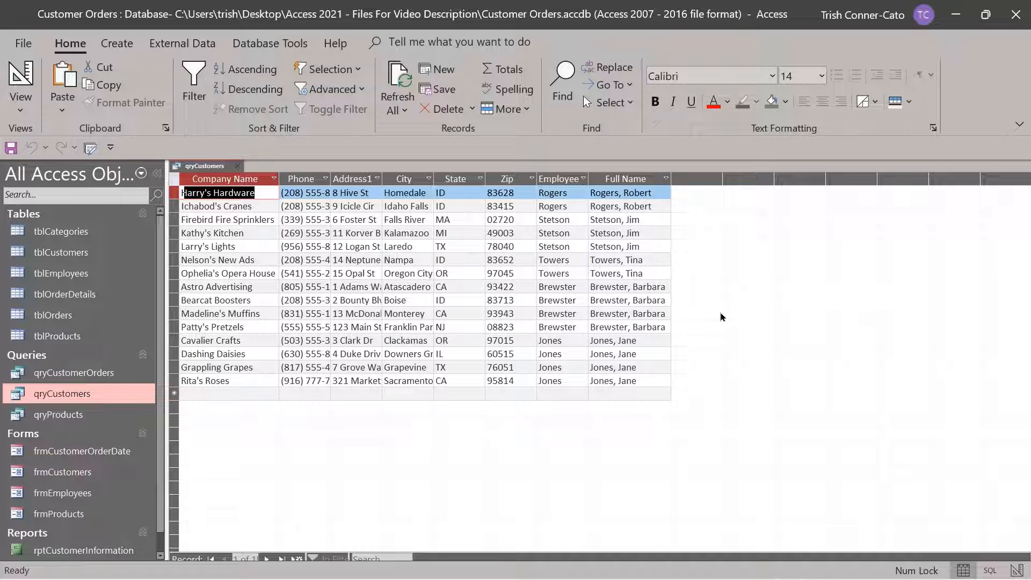
pyautogui.rightClick(205, 171)
pyautogui.click(237, 242)
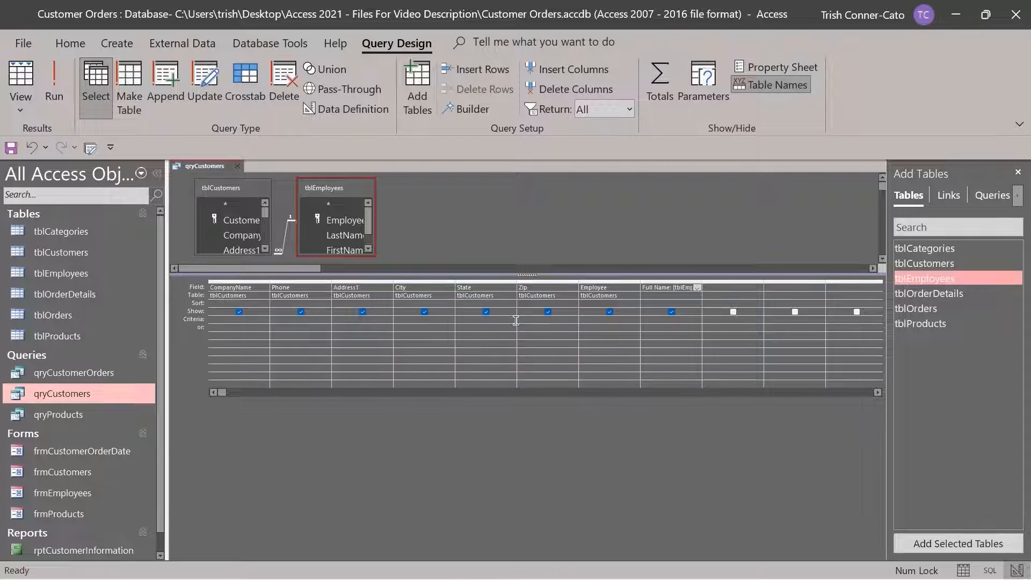
# Uncheck Show for the Employee field and run the query to confirm the column is hidden
pyautogui.click(610, 312)
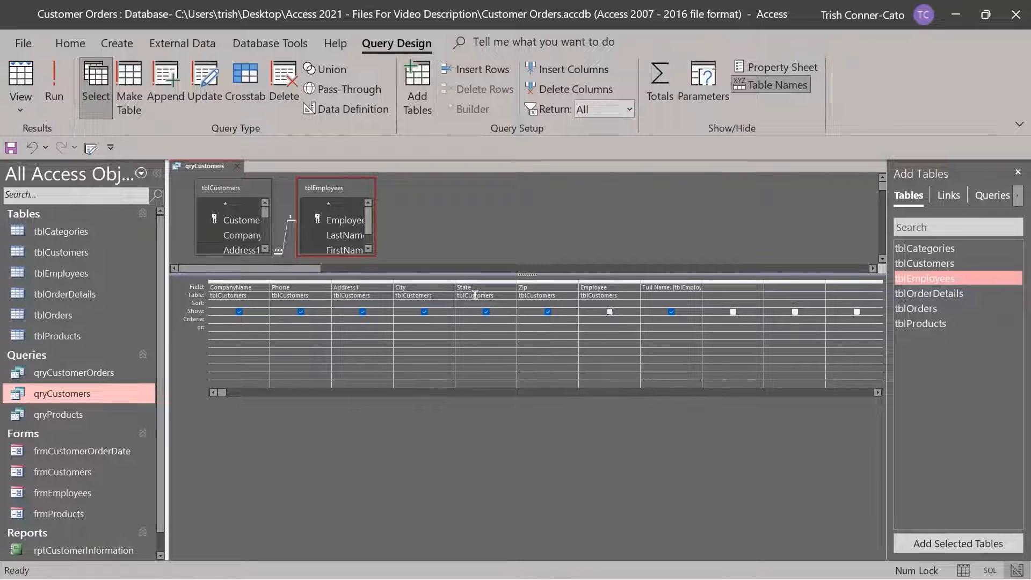
pyautogui.click(54, 95)
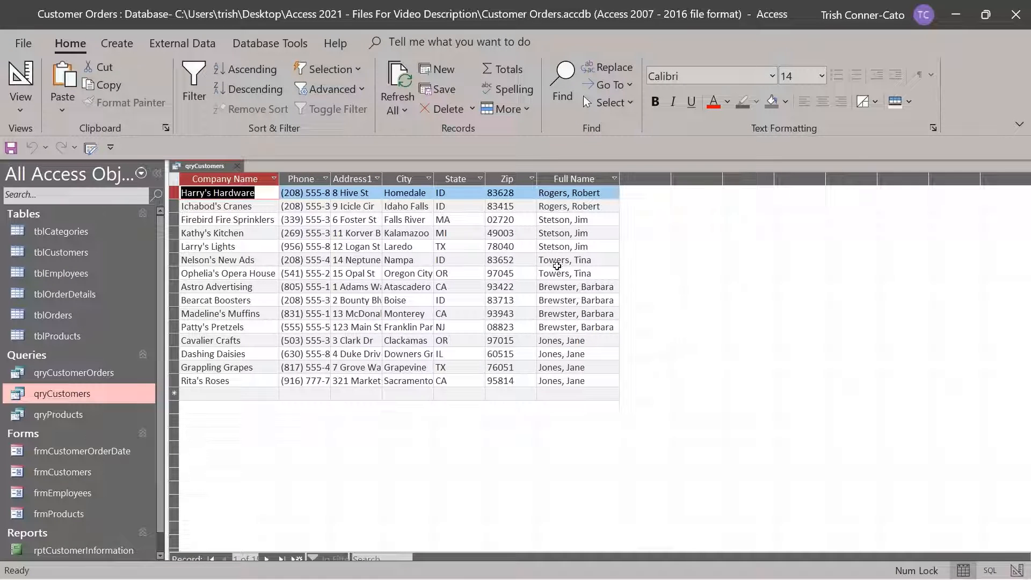
pyautogui.rightClick(209, 166)
pyautogui.click(250, 241)
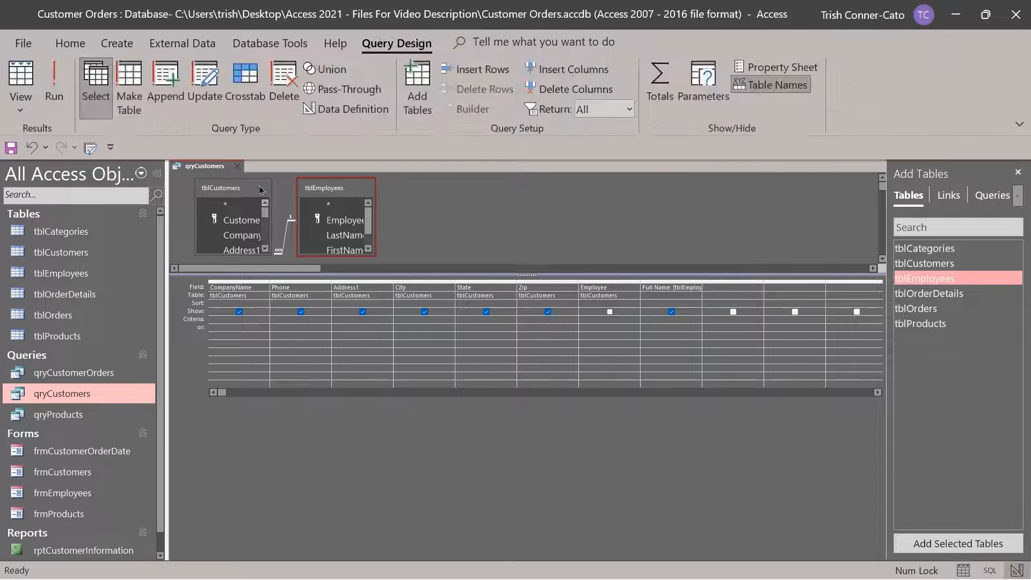
# Save qryCustomers and close it
pyautogui.rightClick(215, 168)
pyautogui.click(259, 183)
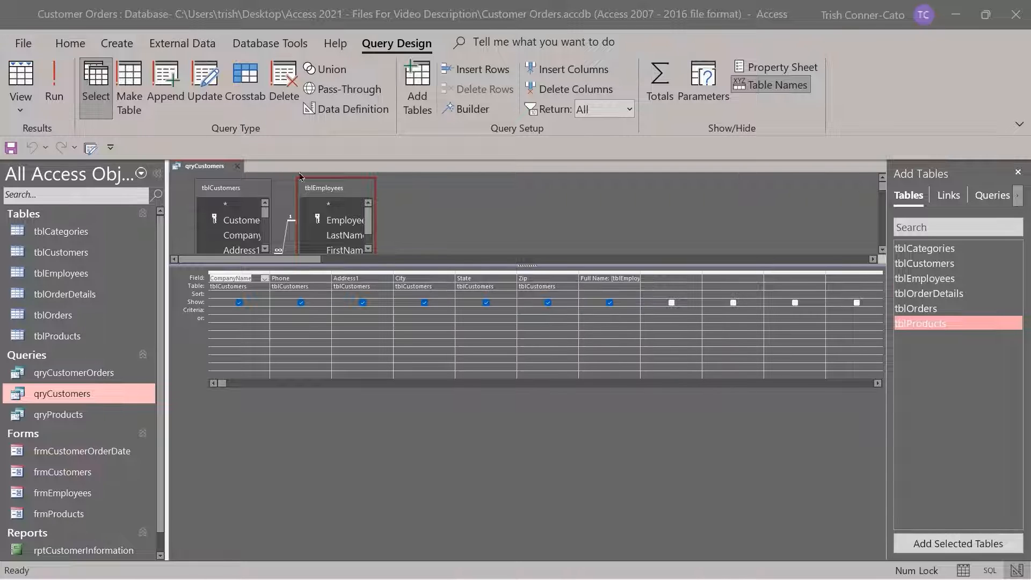
pyautogui.click(235, 167)
# Open qryCustomerOrders in Design view from its Navigation Pane shortcut menu
pyautogui.rightClick(68, 377)
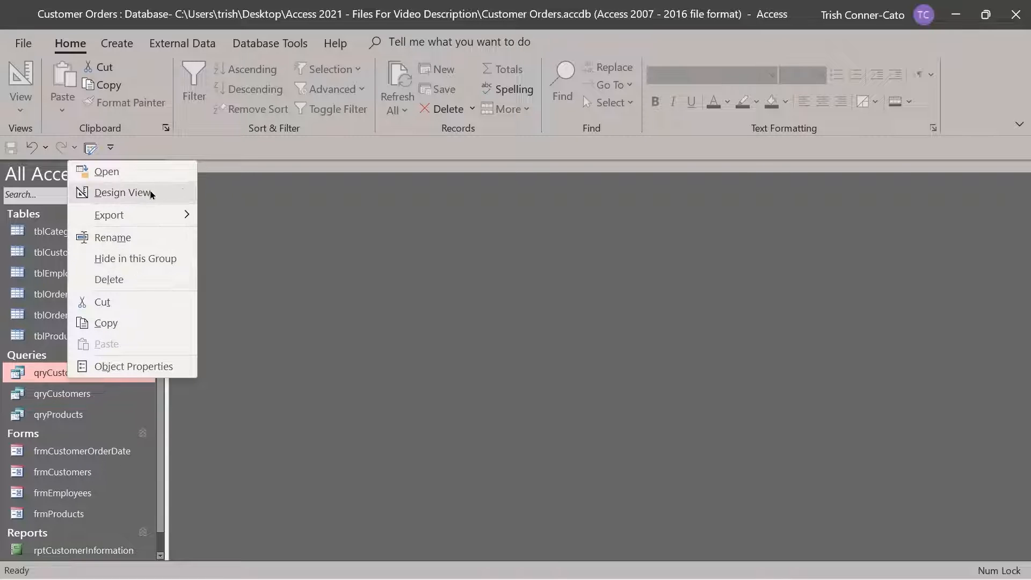
pyautogui.click(147, 193)
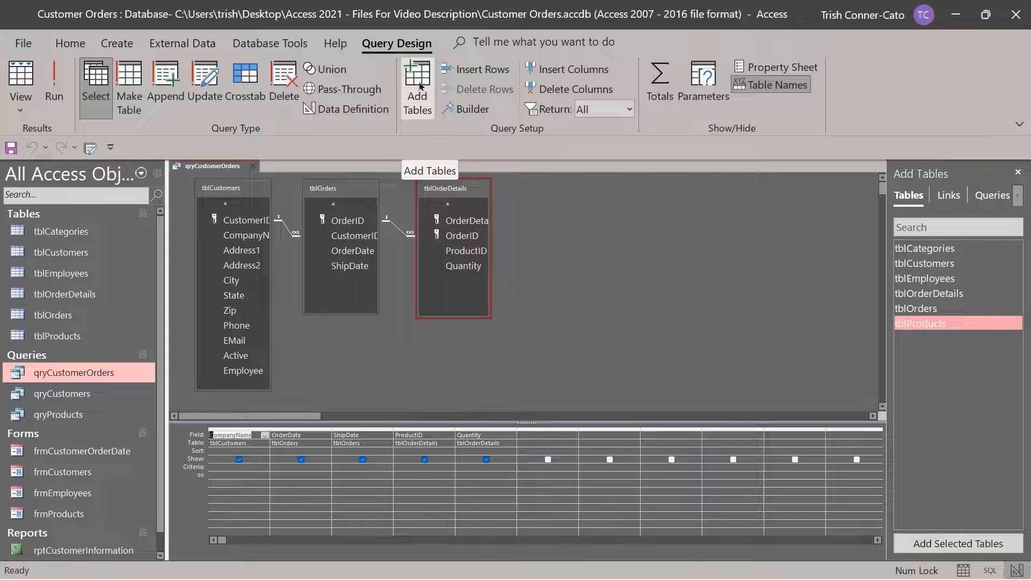
# Add tblProducts to the query and enlarge its field list to show every field through CategoryID
pyautogui.doubleClick(918, 324)
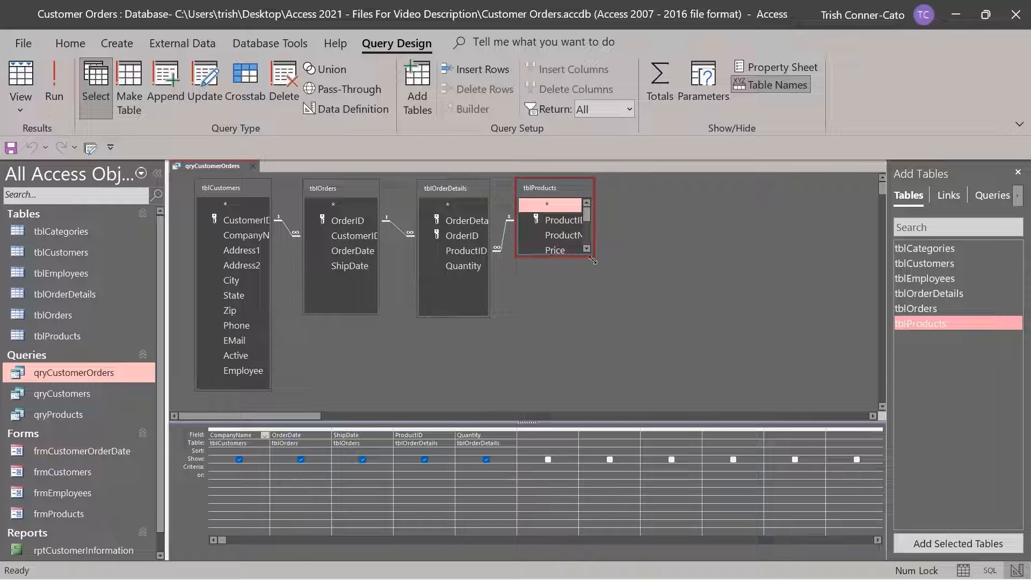
pyautogui.moveTo(594, 257); pyautogui.dragTo(673, 346)
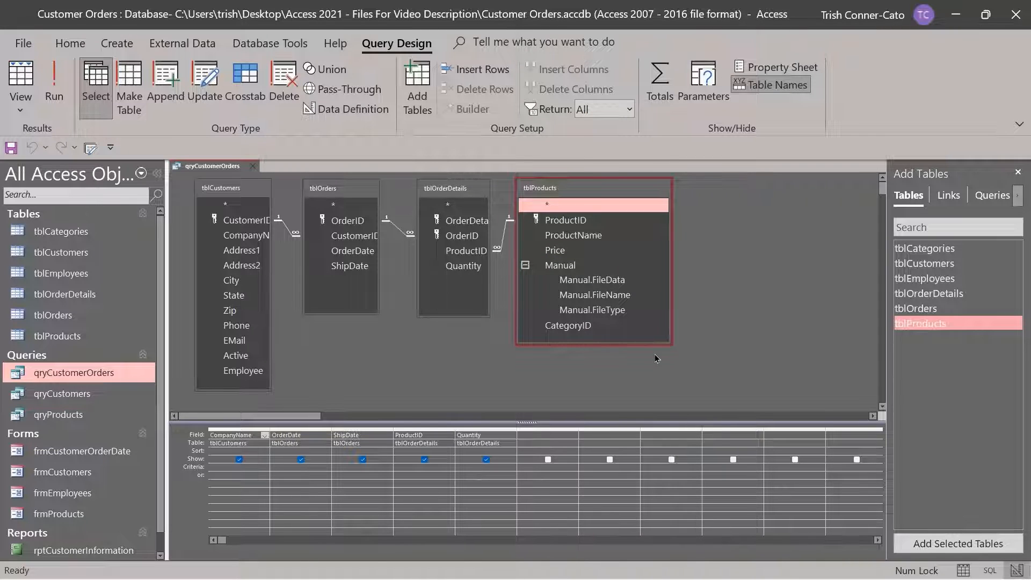
# Add ProductName and Price from tblProducts to the design grid
pyautogui.doubleClick(573, 235)
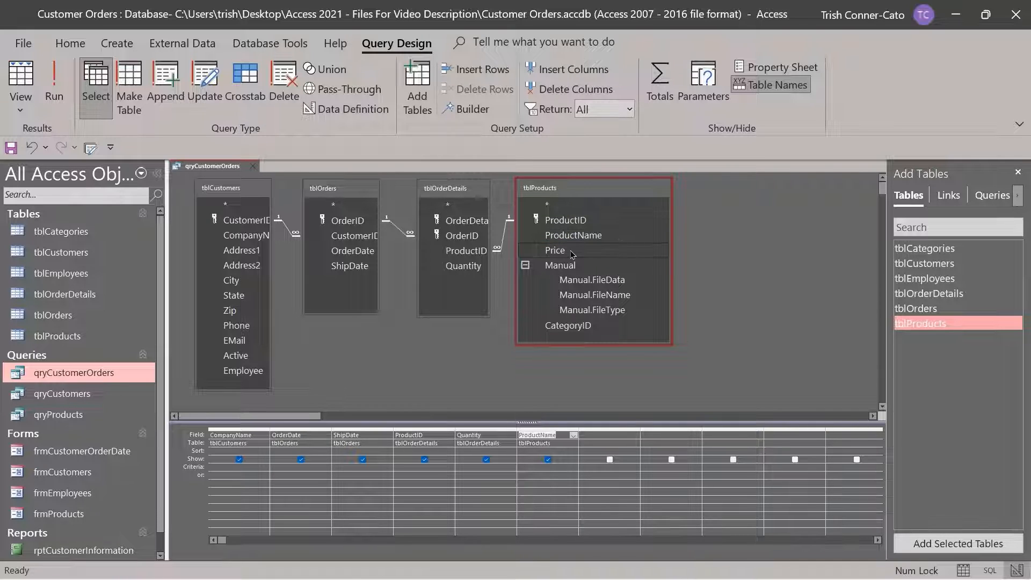
pyautogui.doubleClick(571, 253)
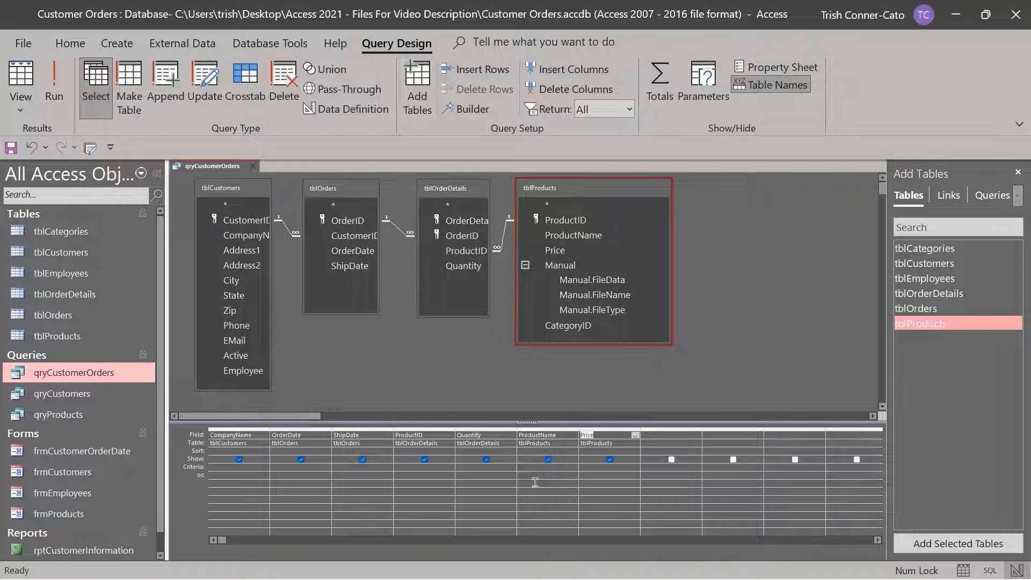
# Move the ProductName and Price columns to follow ShipDate, ahead of ProductID and Quantity
pyautogui.click(538, 430)
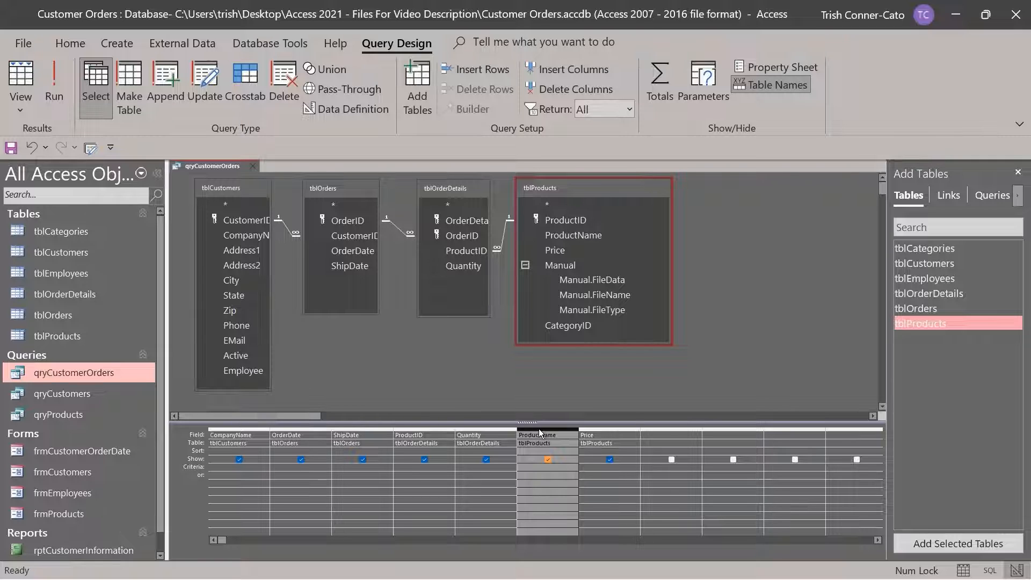
pyautogui.moveTo(539, 429); pyautogui.dragTo(443, 446)
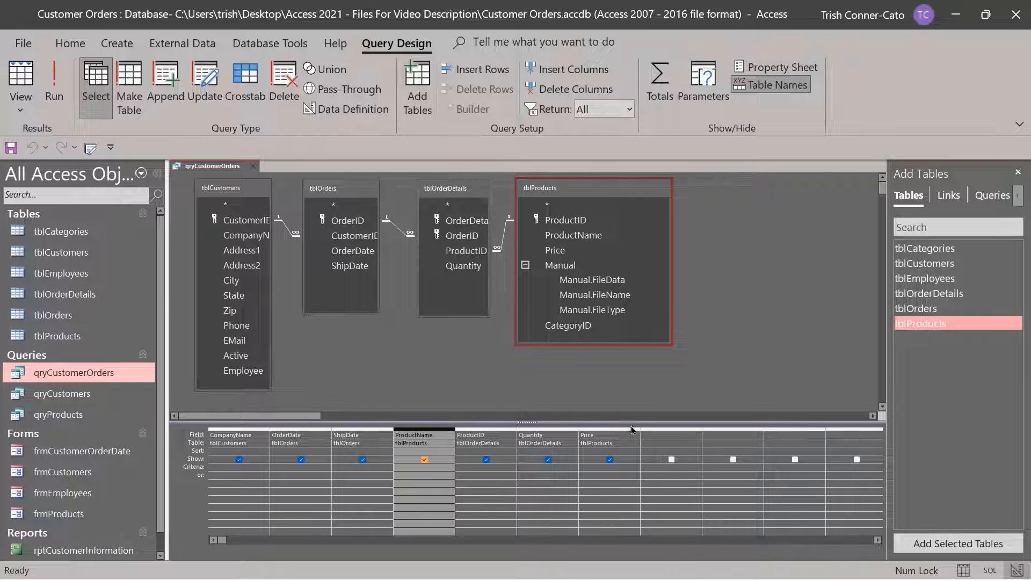
pyautogui.click(607, 428)
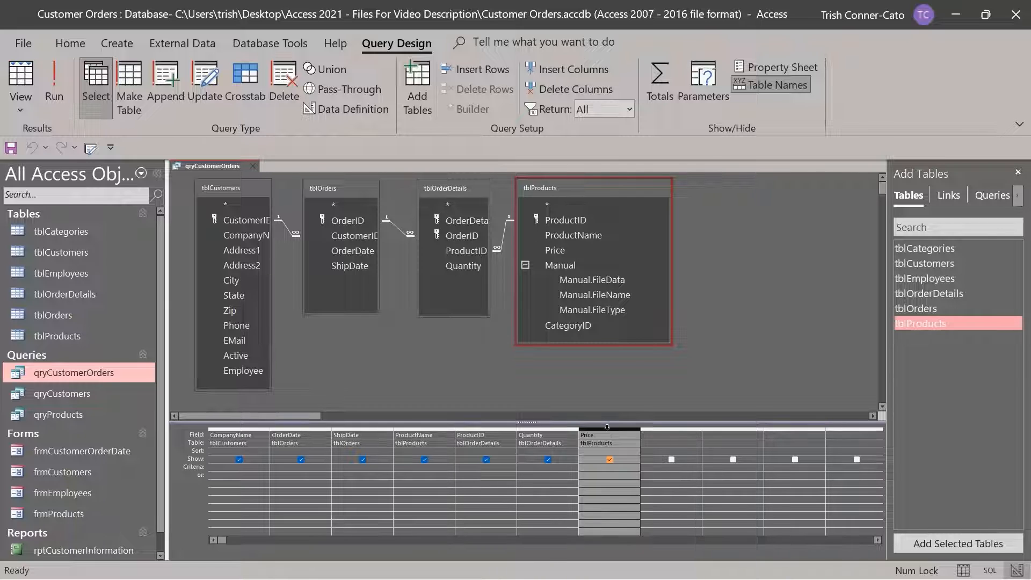
pyautogui.moveTo(607, 428); pyautogui.dragTo(508, 449)
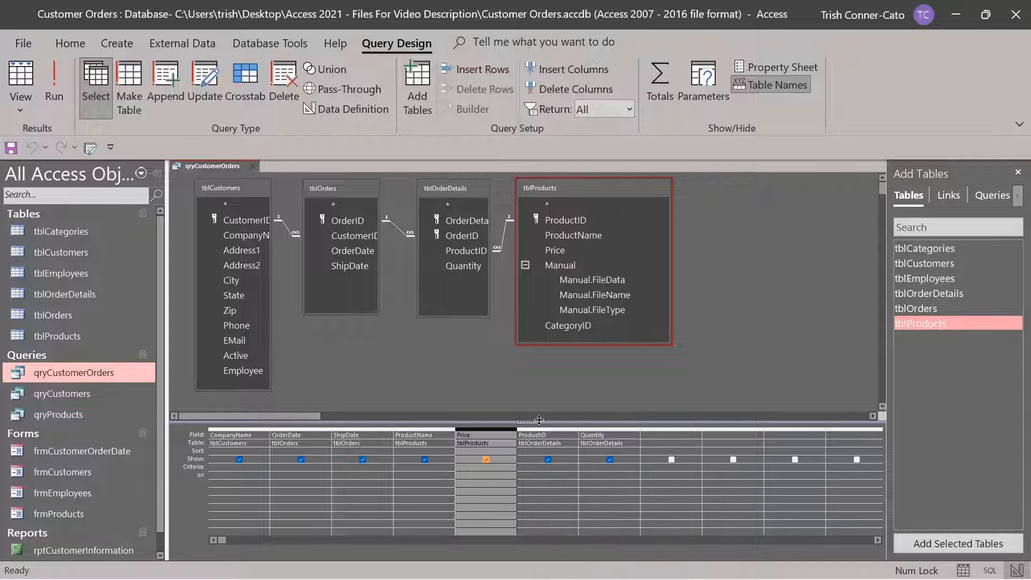
pyautogui.click(723, 363)
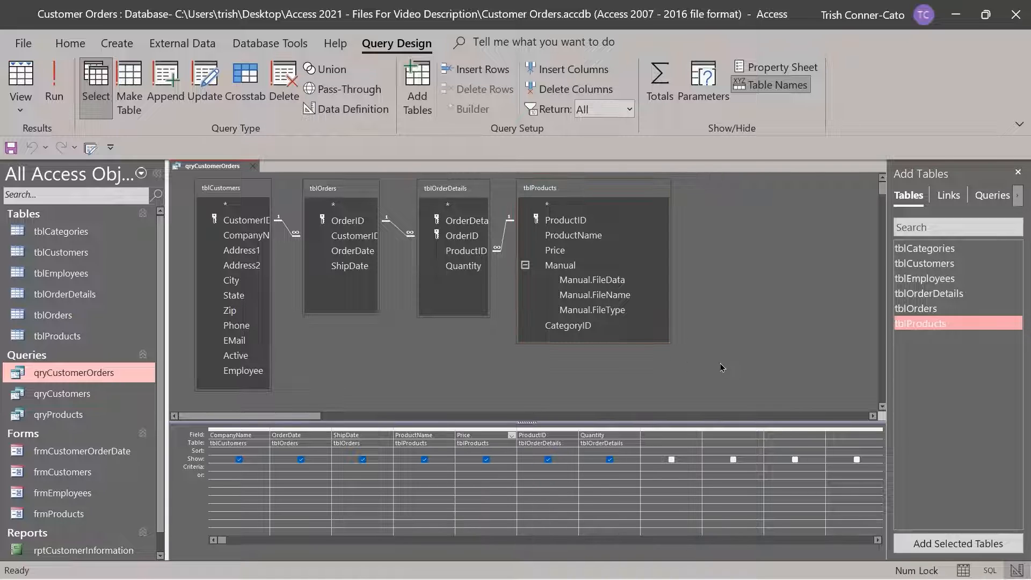
pyautogui.click(54, 86)
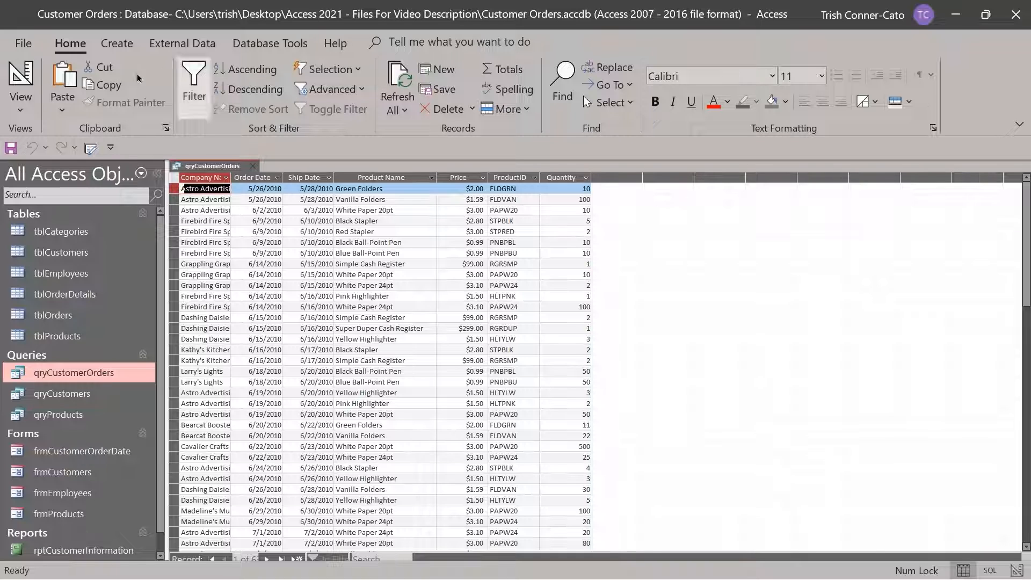
pyautogui.click(35, 83)
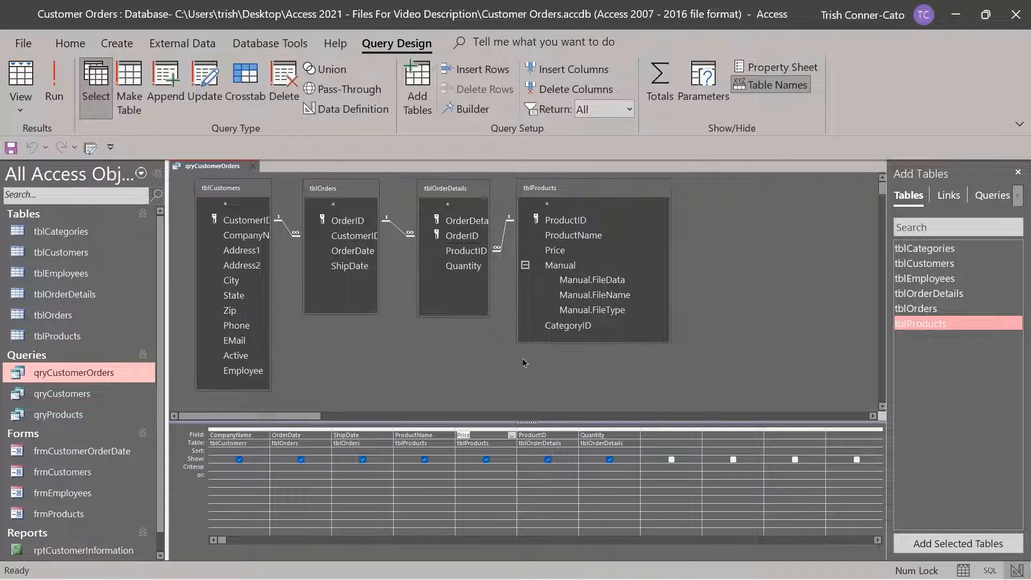
# Add the calculated field 'Line Item Total: [price]*[quantity]' in the next empty column using Zoom
pyautogui.rightClick(651, 435)
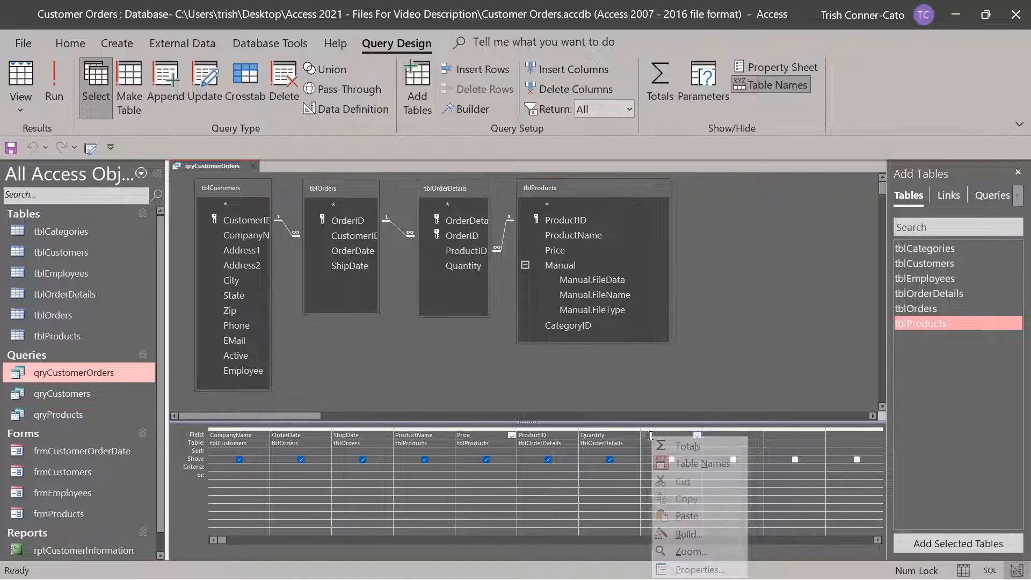
pyautogui.click(685, 552)
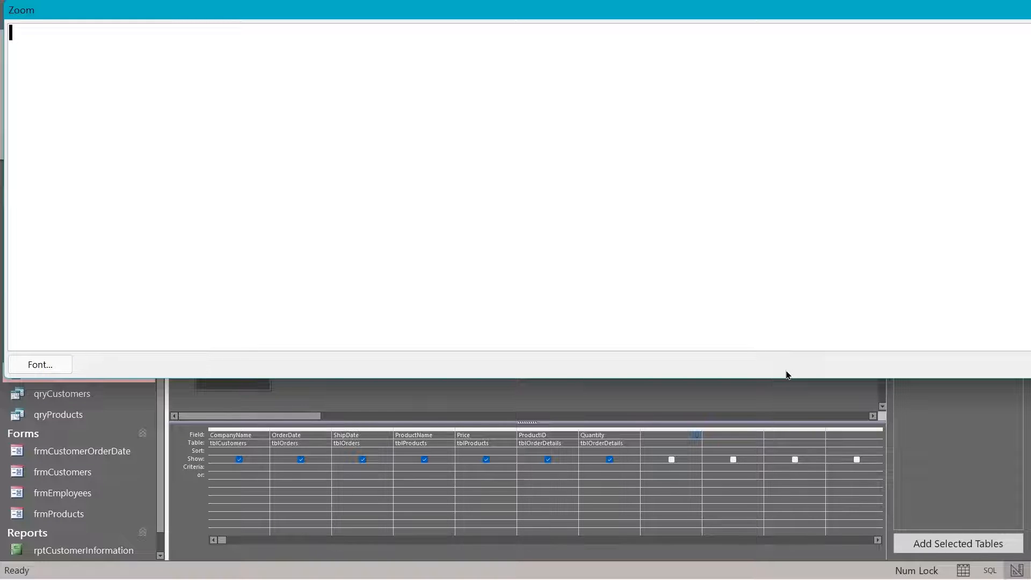
pyautogui.write('Line Item Total:')
pyautogui.write('[price')
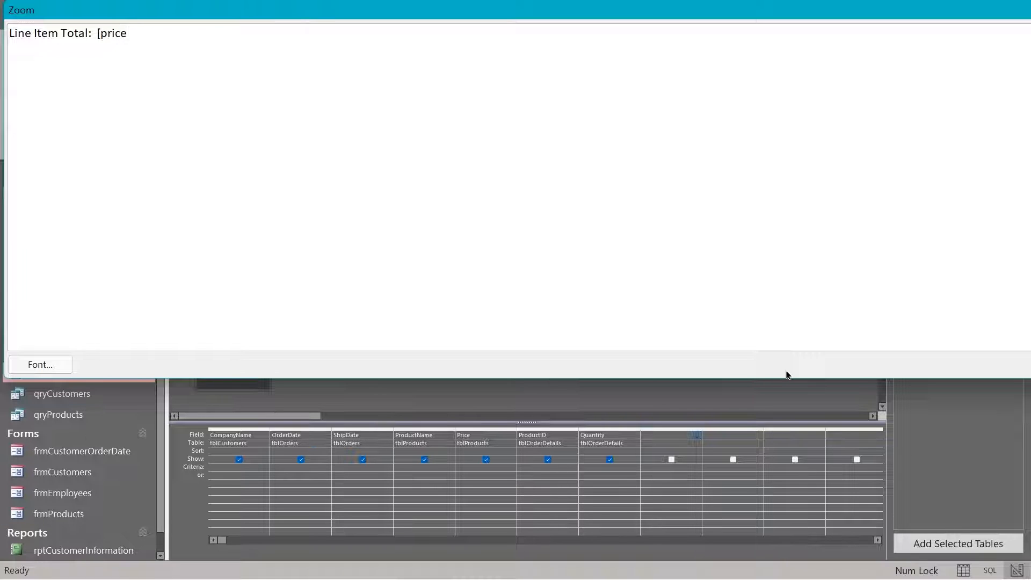
pyautogui.write(']*[quantity')
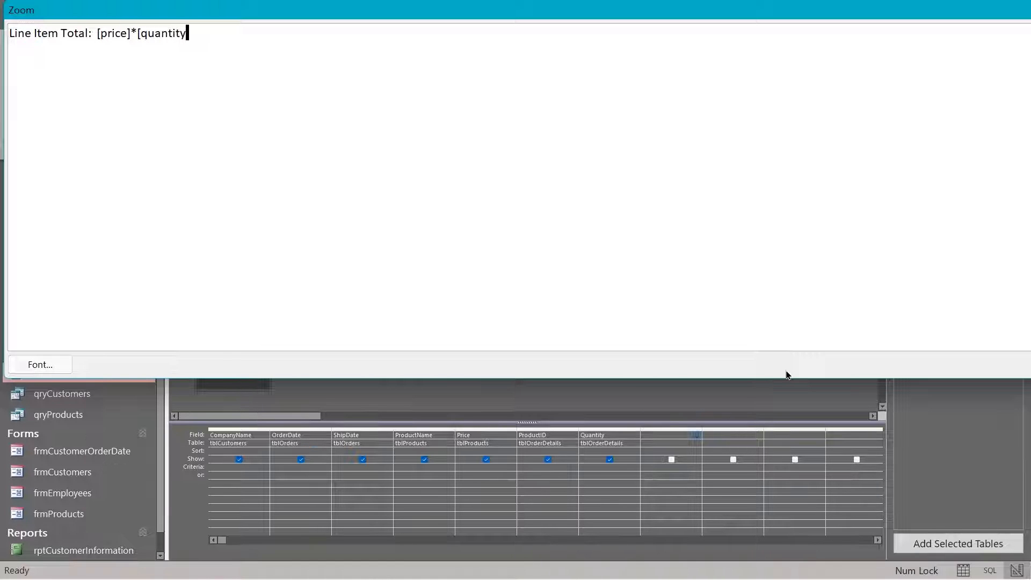
pyautogui.write(']')
pyautogui.moveTo(1029, 163); pyautogui.dragTo(814, 166)
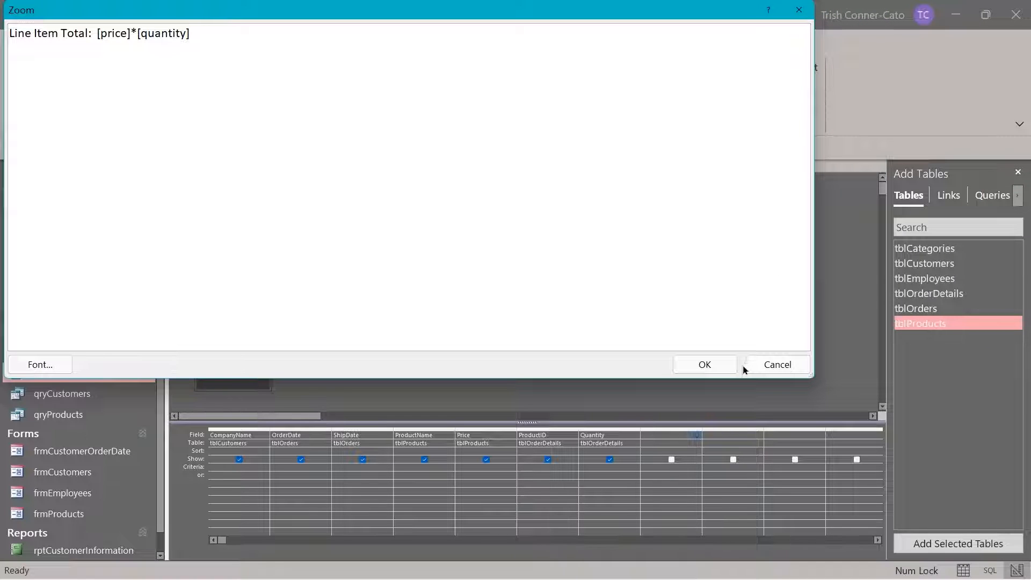
pyautogui.click(720, 366)
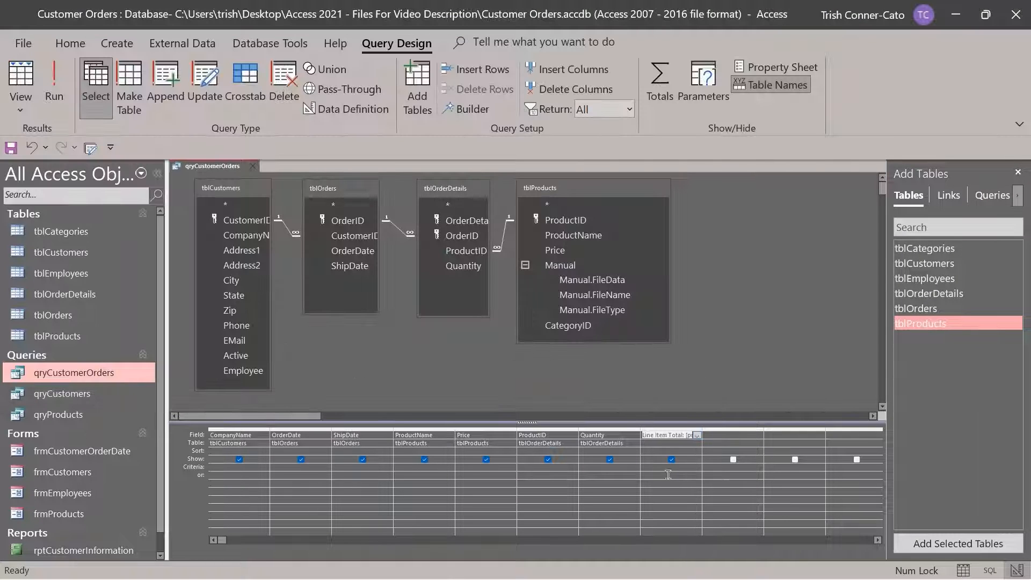
# Run the query, widen the Line Item Total column to fit its heading, and return to Design view
pyautogui.rightClick(667, 435)
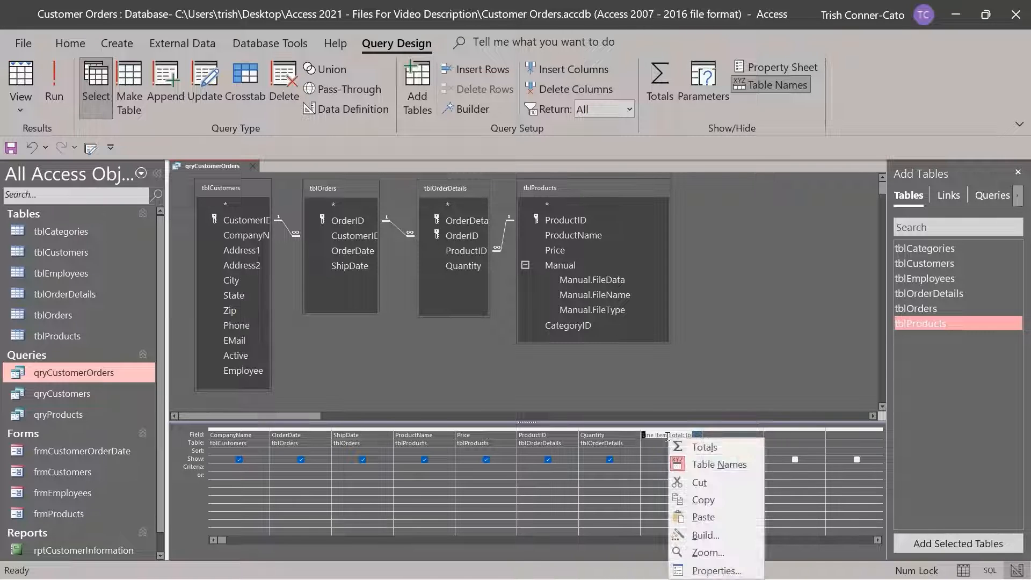
pyautogui.click(721, 379)
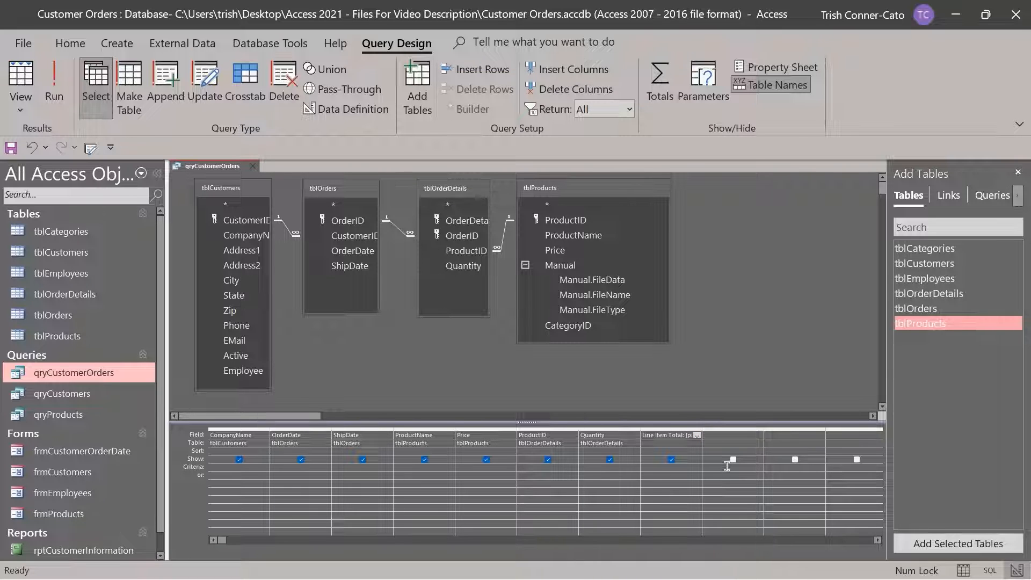
pyautogui.click(59, 90)
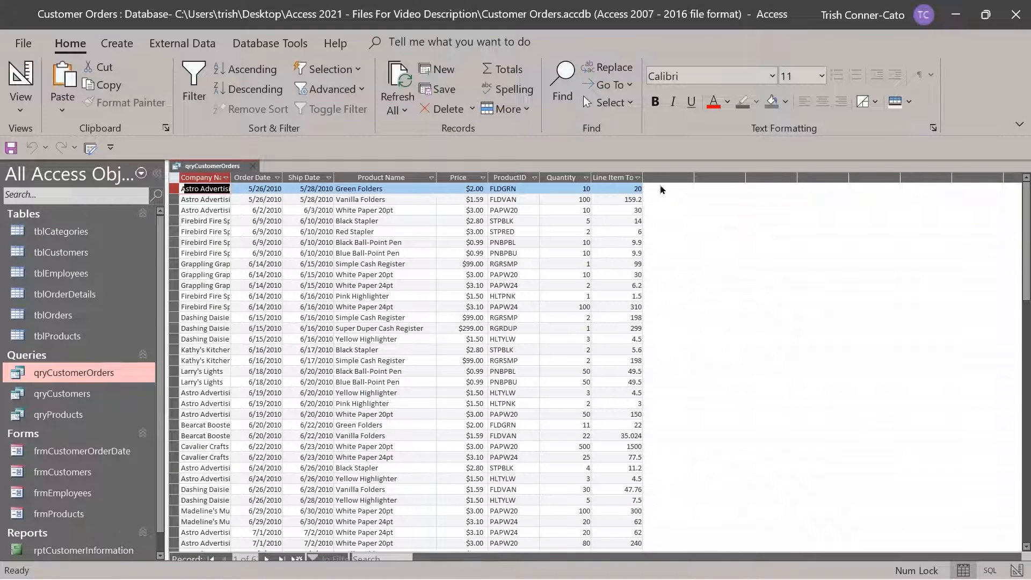
pyautogui.moveTo(642, 176); pyautogui.dragTo(672, 175)
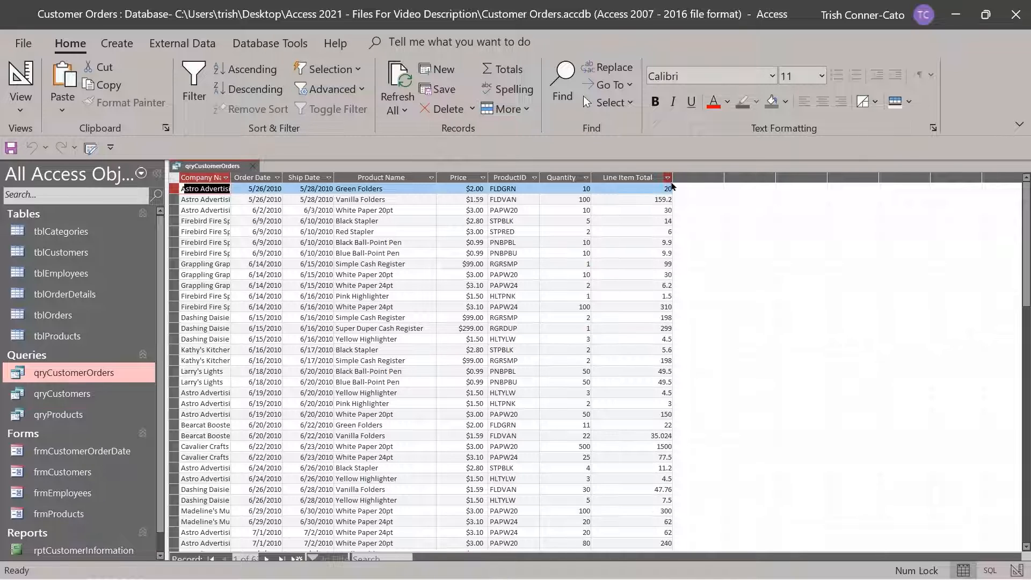
pyautogui.moveTo(673, 185); pyautogui.dragTo(654, 185)
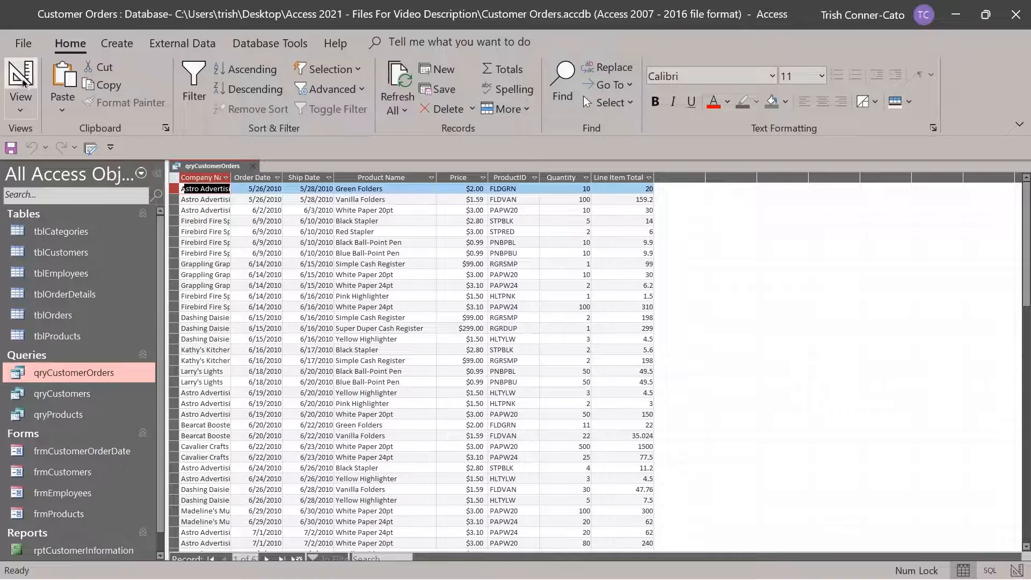
pyautogui.click(22, 81)
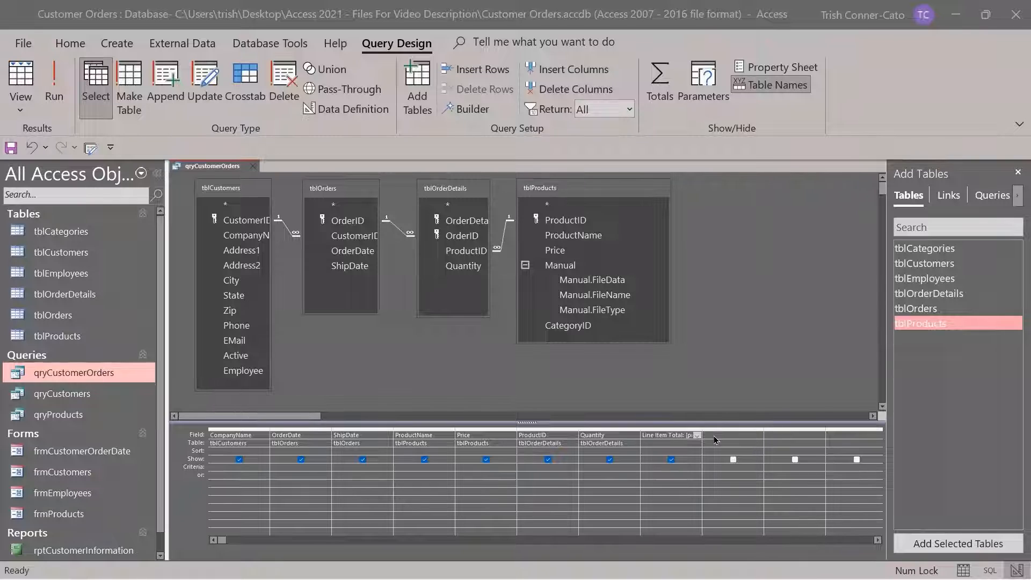
# Add the calculated field 'Discounted Total: [price]*[quantity]*0.9' in the ninth column using Zoom
pyautogui.click(714, 436)
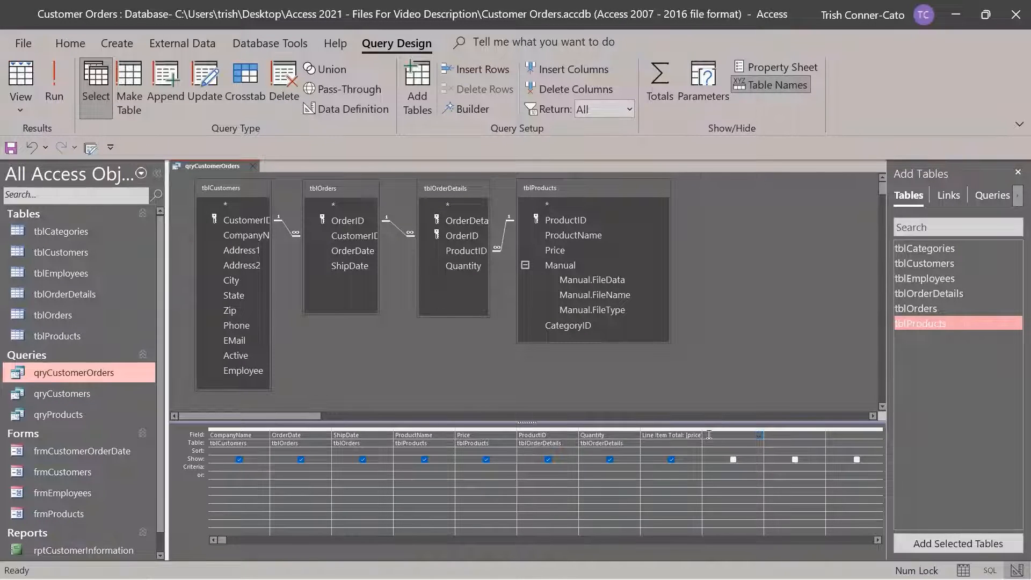
pyautogui.rightClick(709, 435)
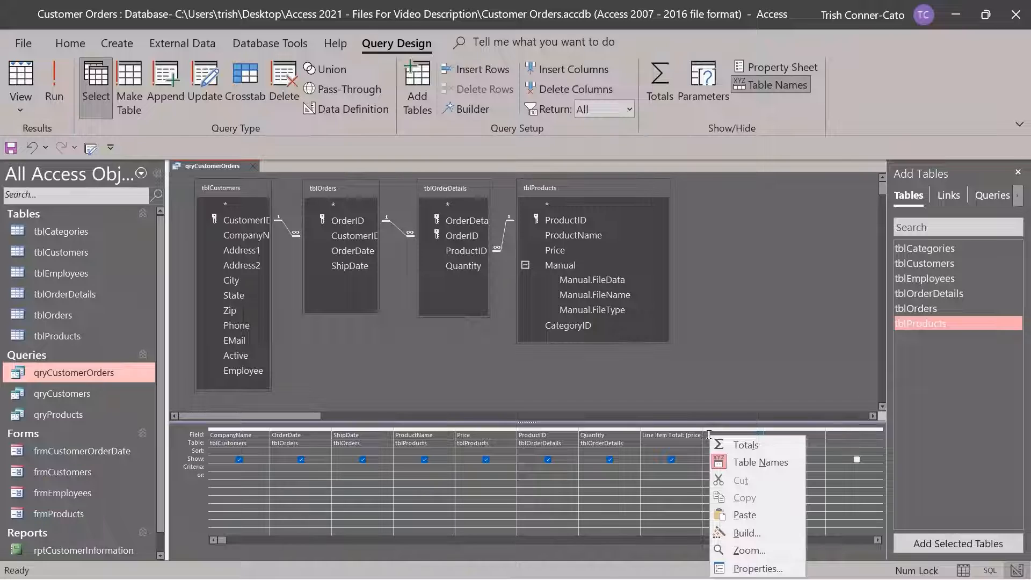
pyautogui.click(754, 550)
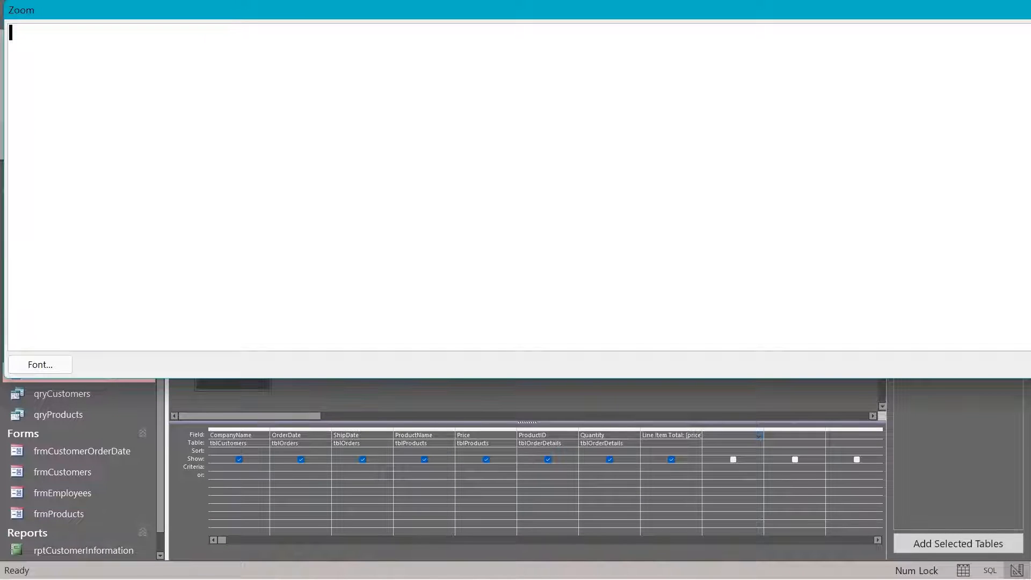
pyautogui.moveTo(1030, 182); pyautogui.dragTo(877, 184)
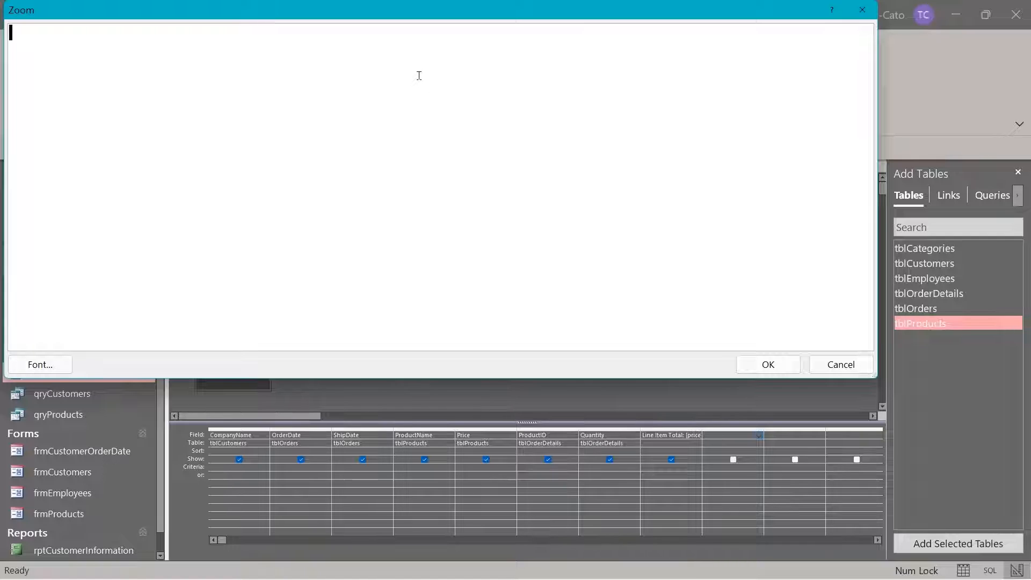
pyautogui.write('Discounted Tot')
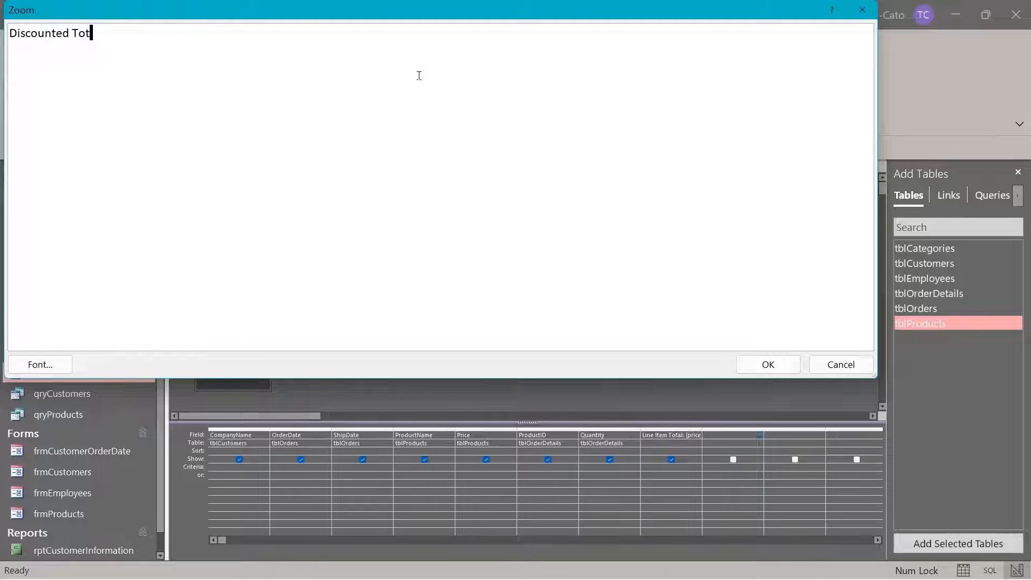
pyautogui.write('al:')
pyautogui.write('rice]*[qu')
pyautogui.press('BackSpace')
pyautogui.press('BackSpace')
pyautogui.press('BackSpace')
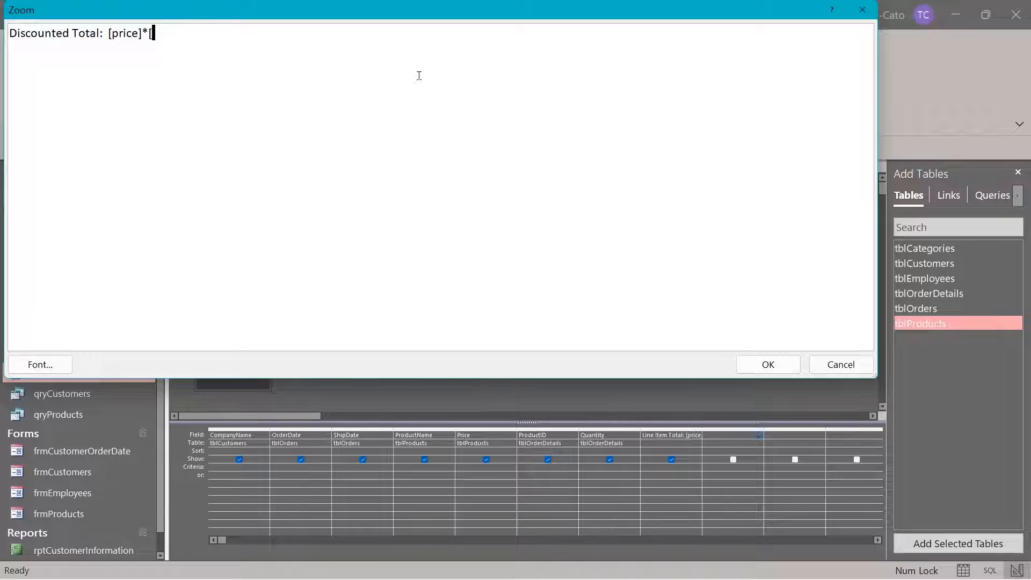
pyautogui.write('[quantity')
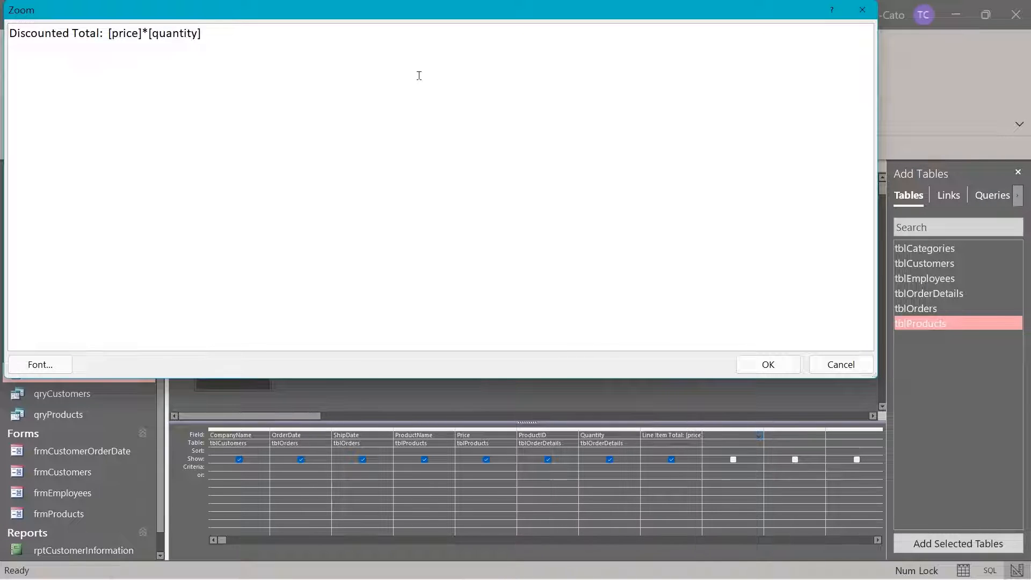
pyautogui.write(']*0.9')
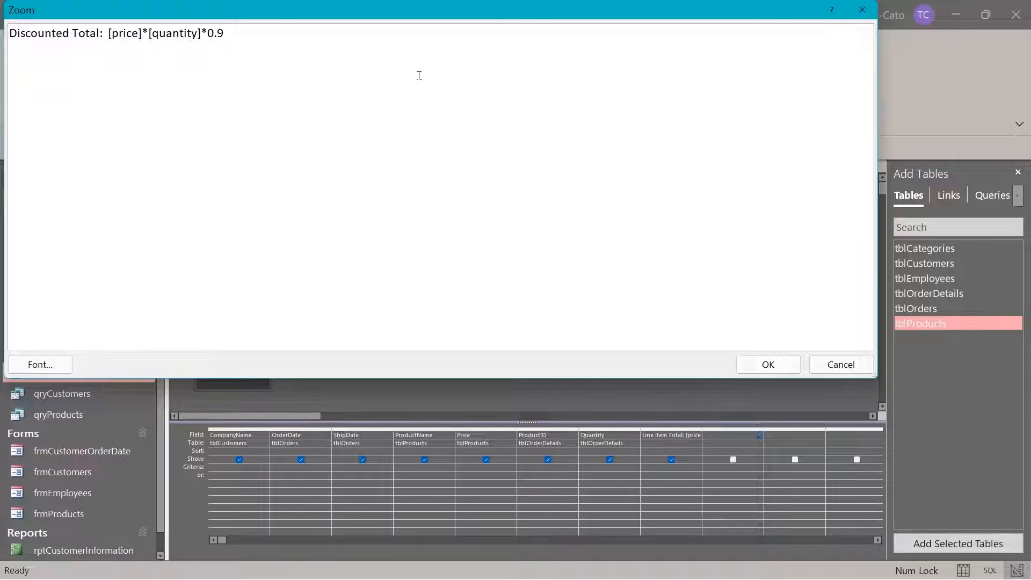
pyautogui.click(762, 368)
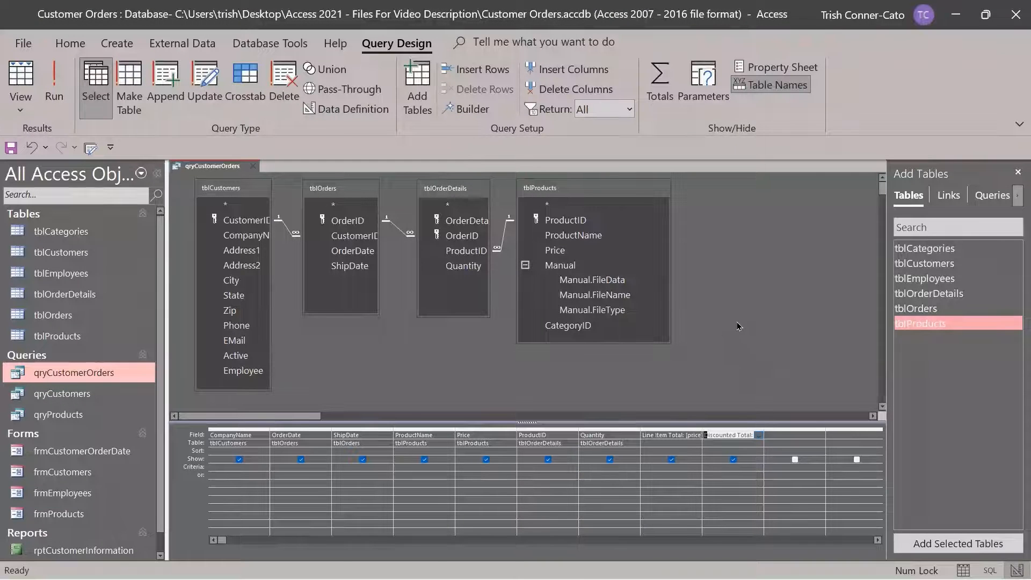
pyautogui.click(54, 79)
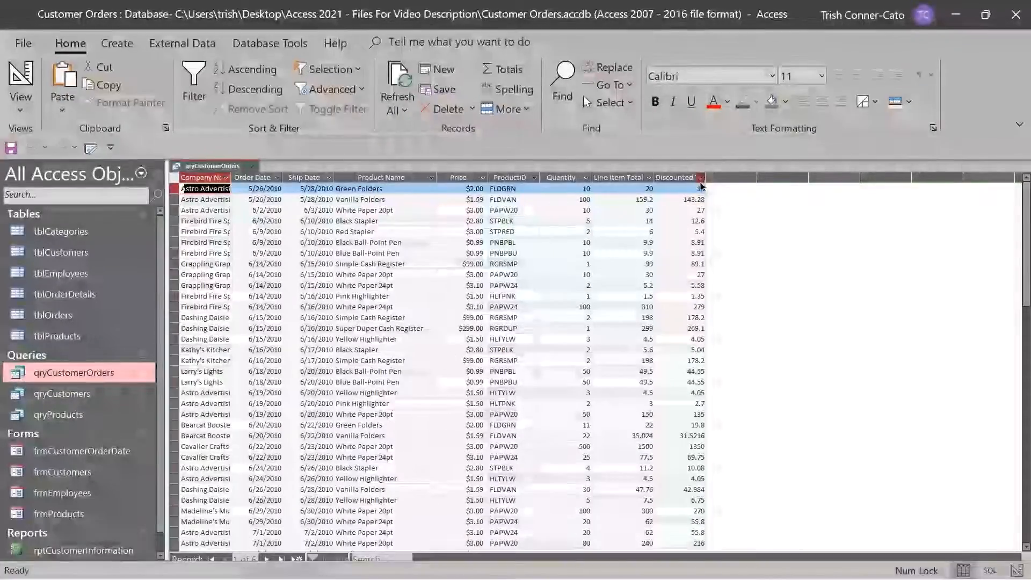
pyautogui.rightClick(224, 168)
pyautogui.click(275, 248)
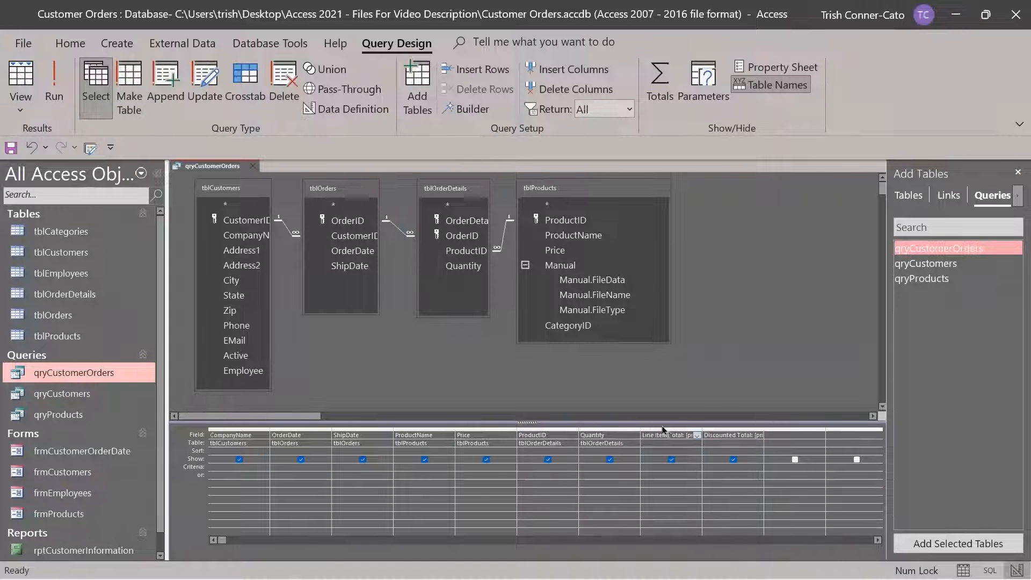
# Close the Add Tables pane and open the Property Sheet for the selected column
pyautogui.click(1019, 173)
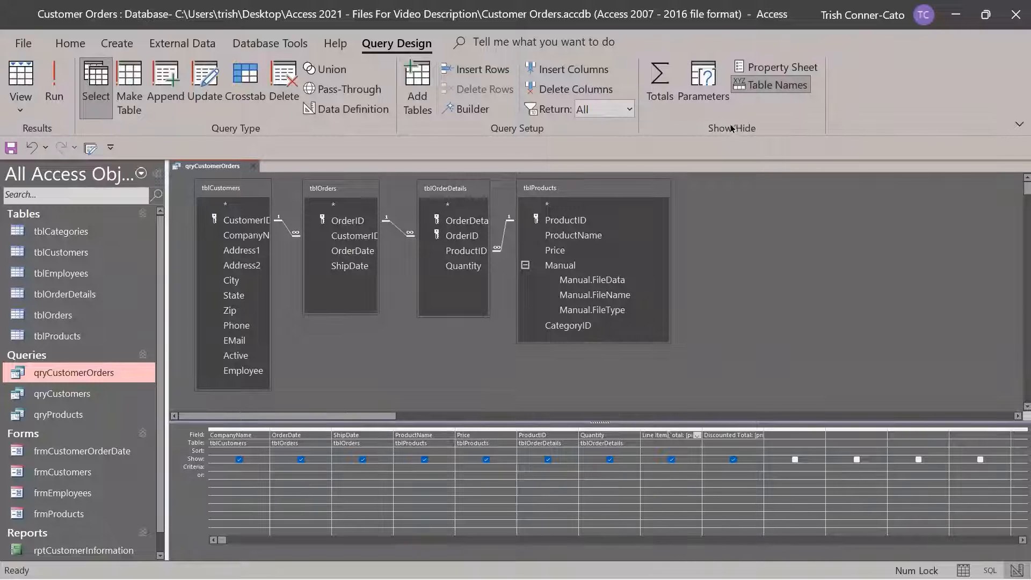
pyautogui.click(767, 72)
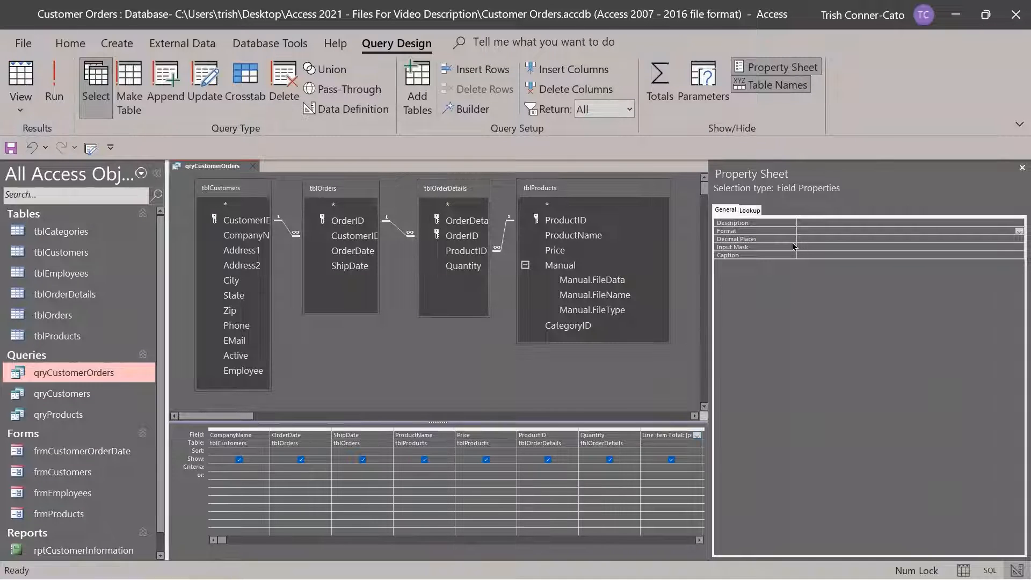
# Set Line Item Total's Format to Currency with 2 decimal places
pyautogui.click(803, 230)
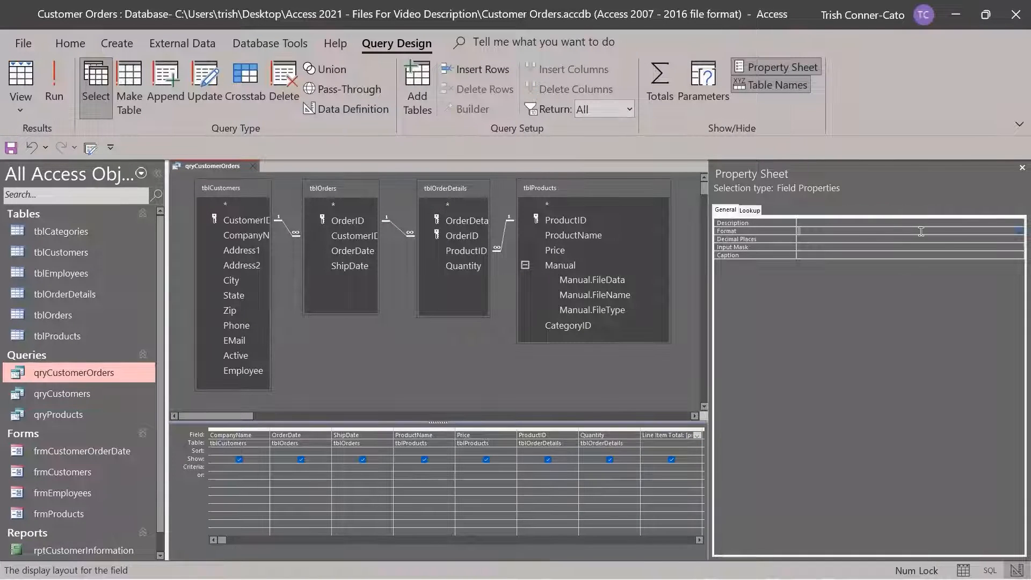
pyautogui.click(1019, 235)
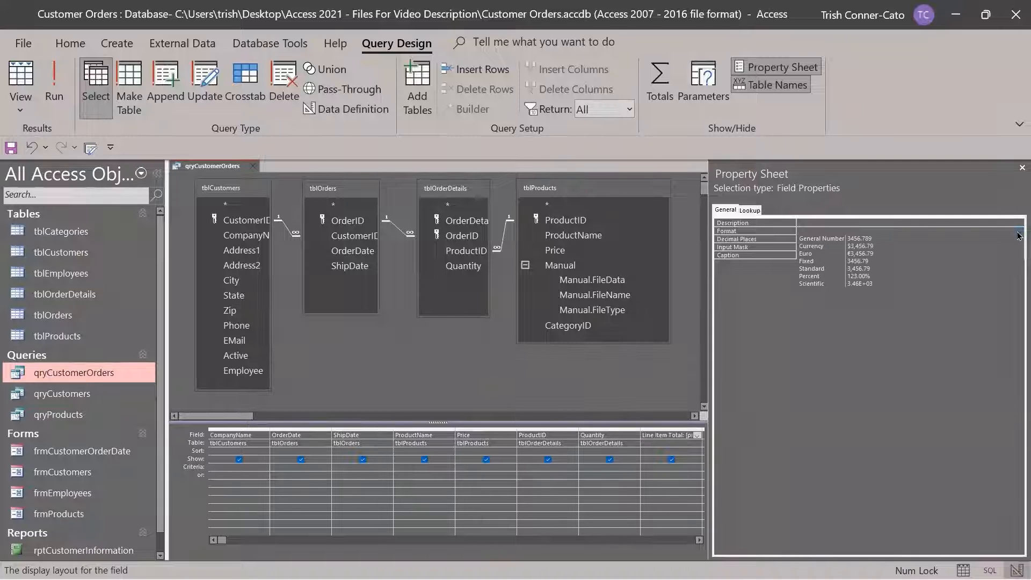
pyautogui.click(834, 248)
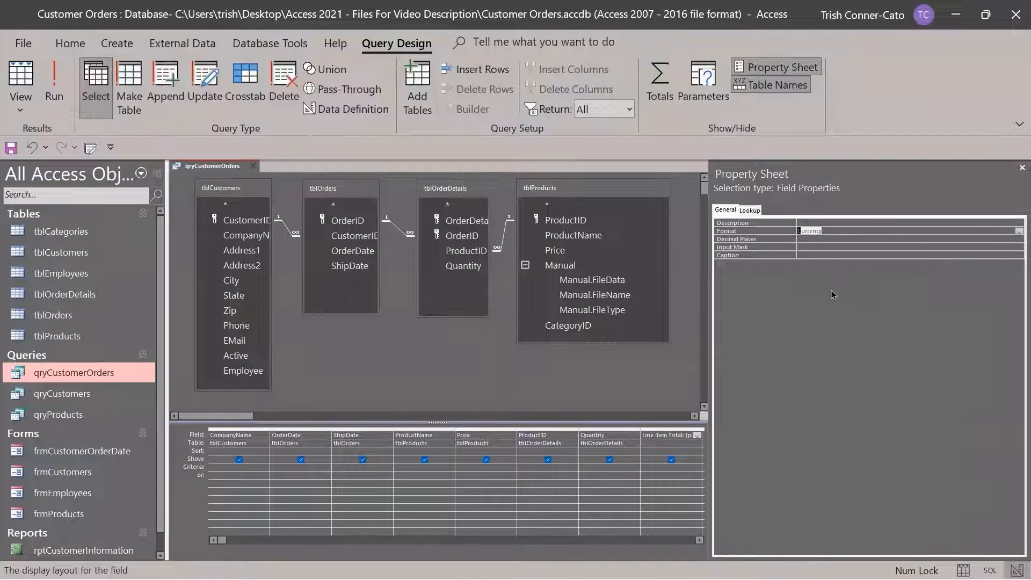
pyautogui.click(805, 239)
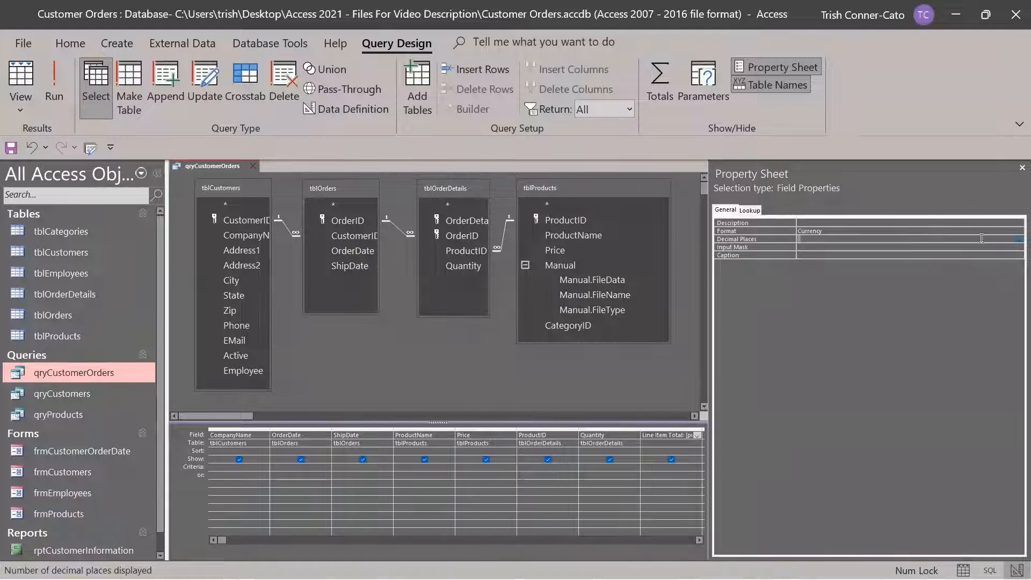
pyautogui.click(1021, 241)
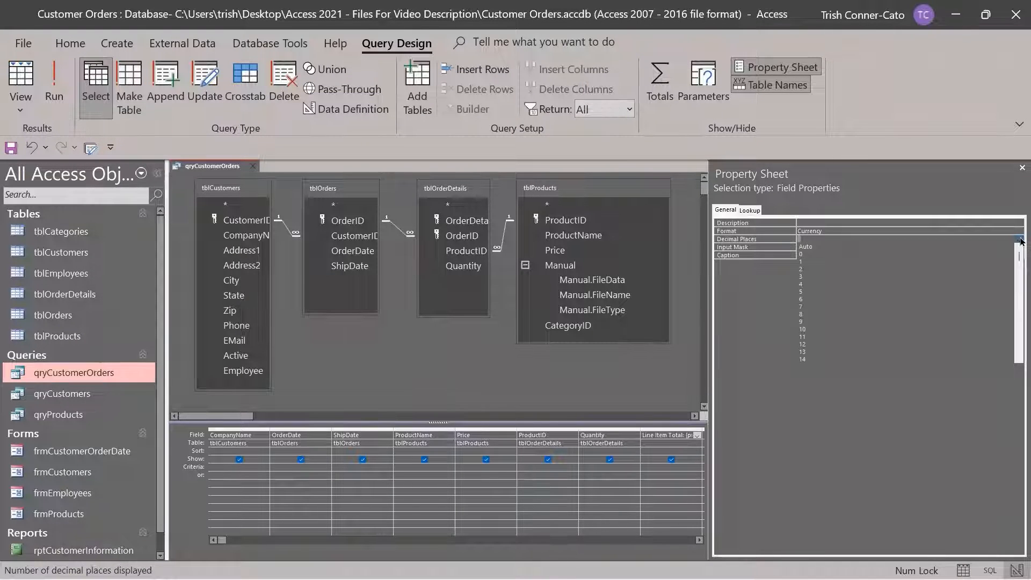
pyautogui.click(813, 270)
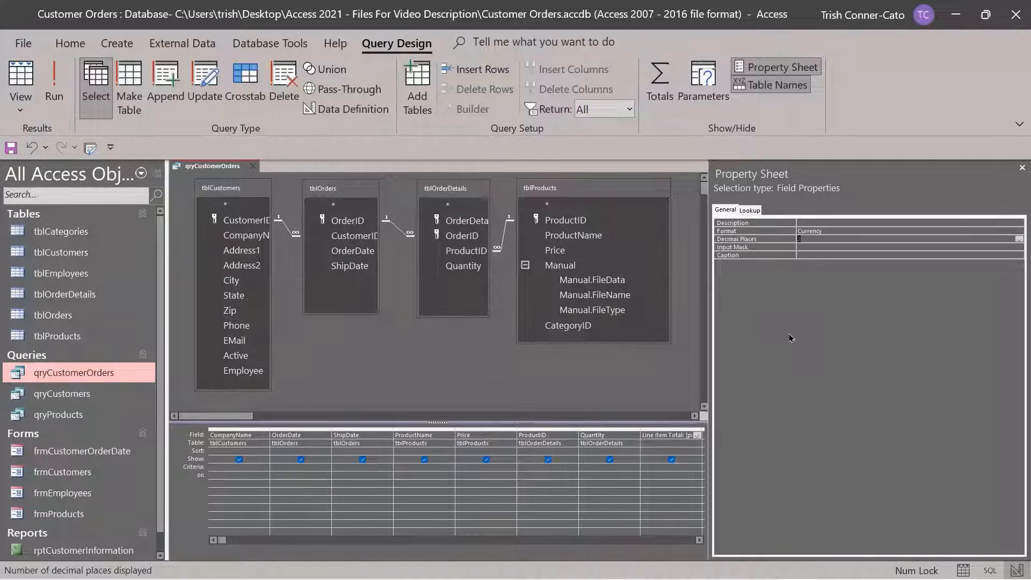
# Format Discounted Total as Currency with 2 decimal places, then close the sheet and run the query
pyautogui.click(700, 540)
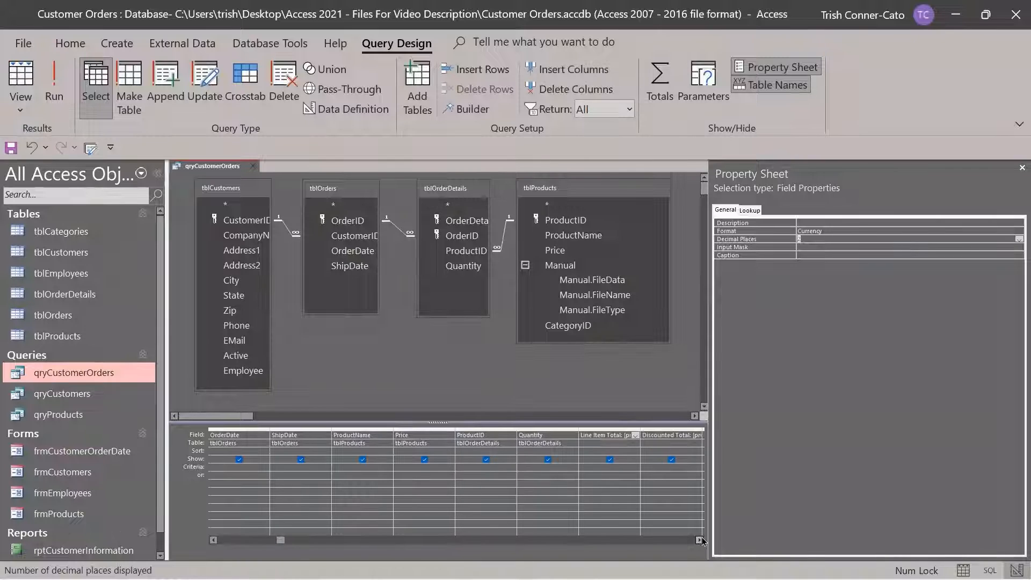
pyautogui.click(656, 435)
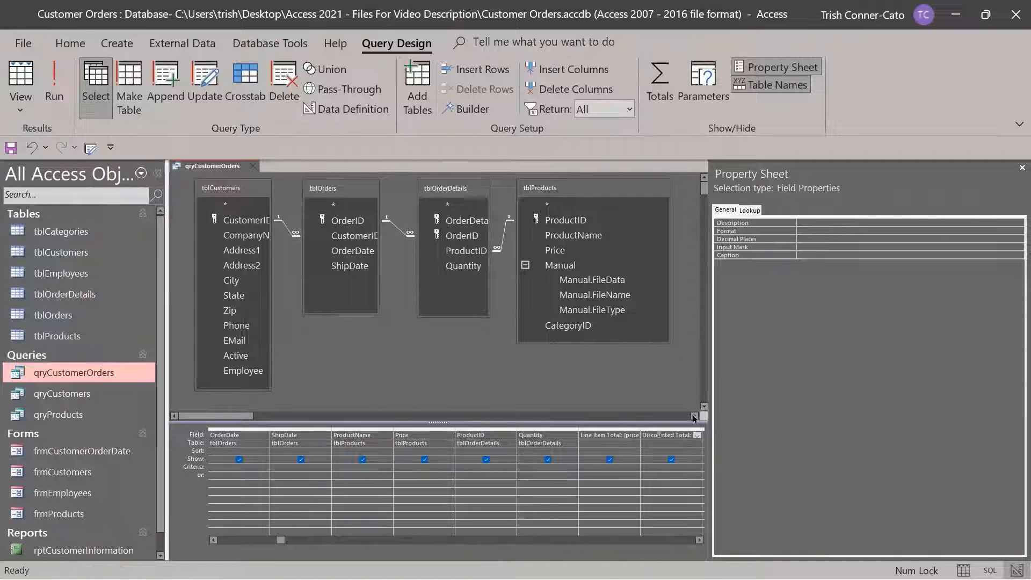
pyautogui.click(823, 230)
pyautogui.click(1022, 232)
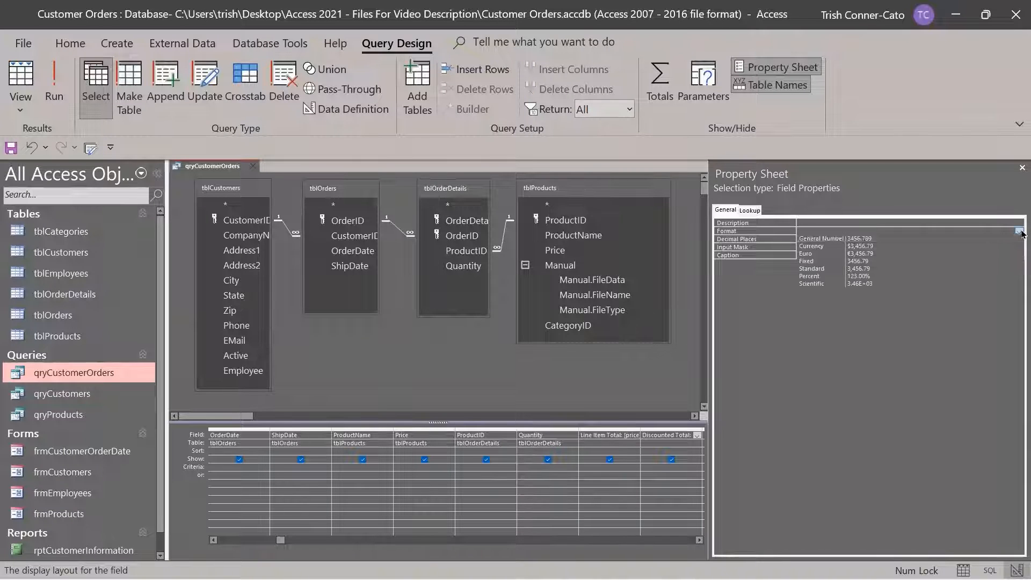
pyautogui.click(814, 246)
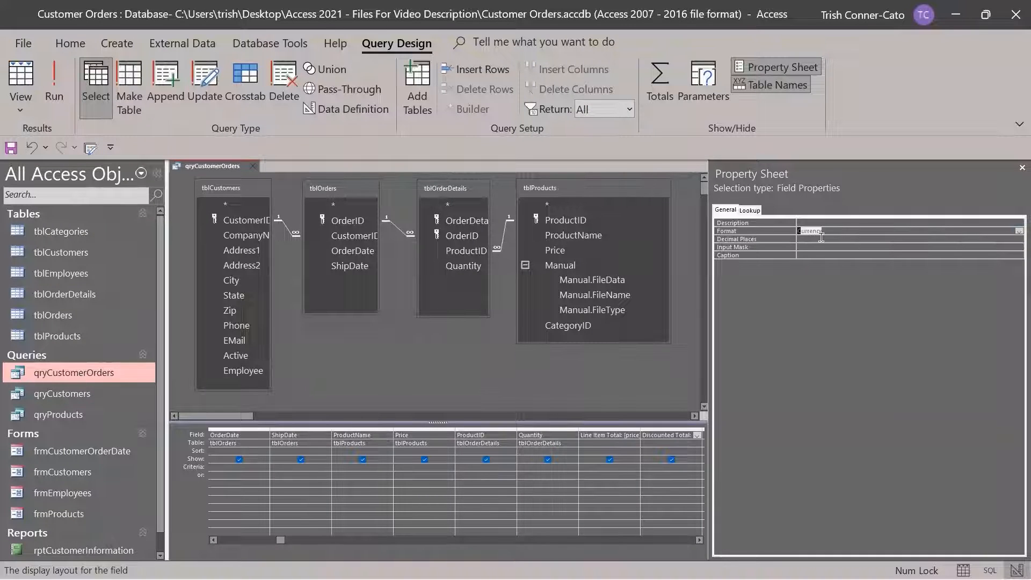
pyautogui.click(821, 239)
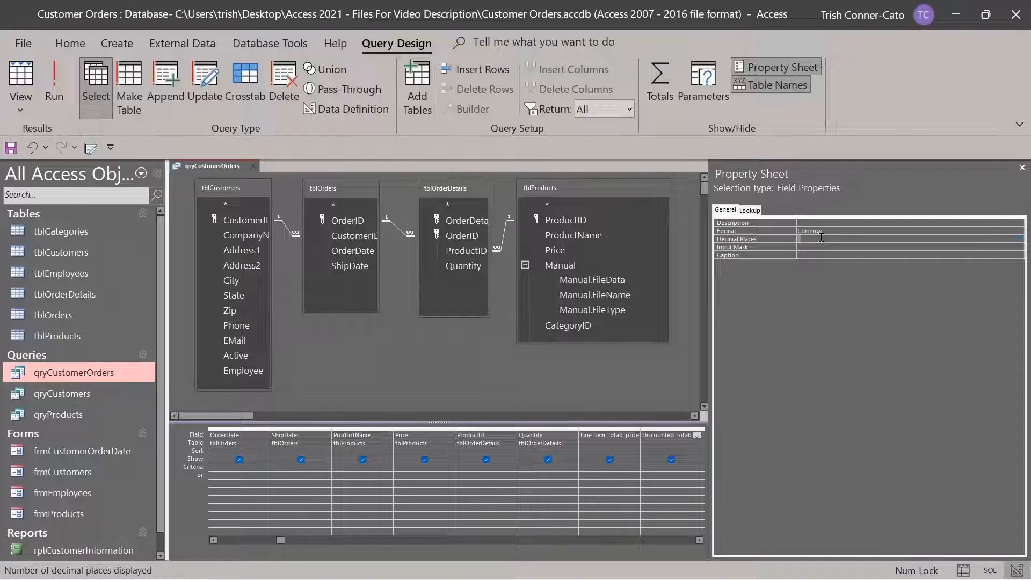
pyautogui.click(1020, 239)
pyautogui.click(840, 268)
pyautogui.click(1023, 168)
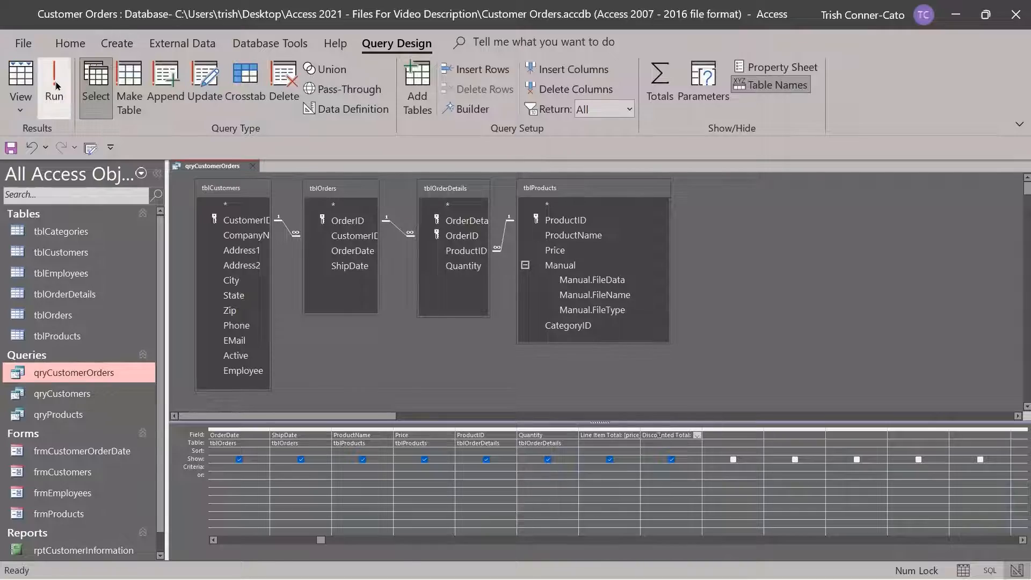
pyautogui.click(55, 86)
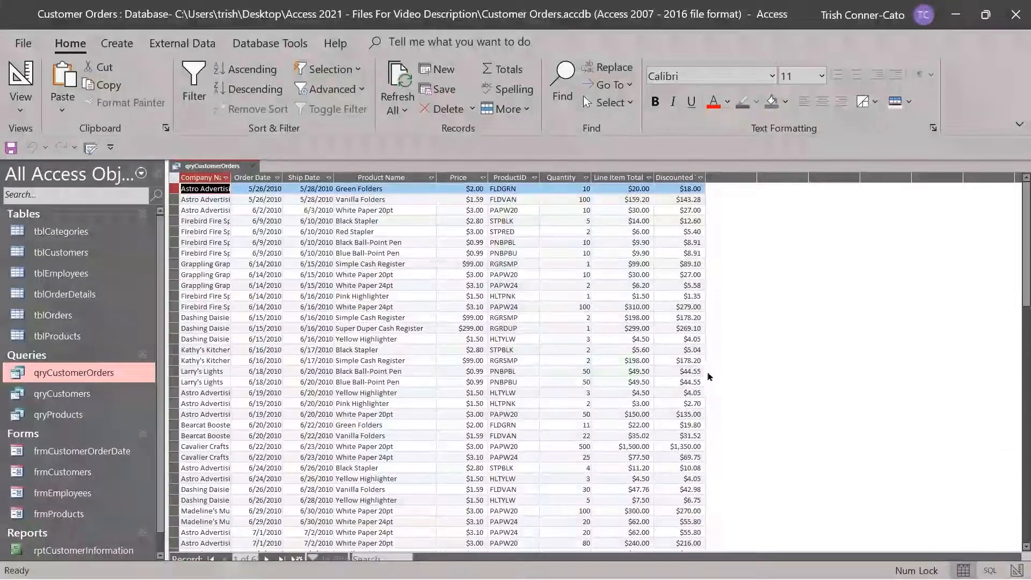
# Save qryCustomerOrders and close its tab
pyautogui.rightClick(226, 164)
pyautogui.click(255, 179)
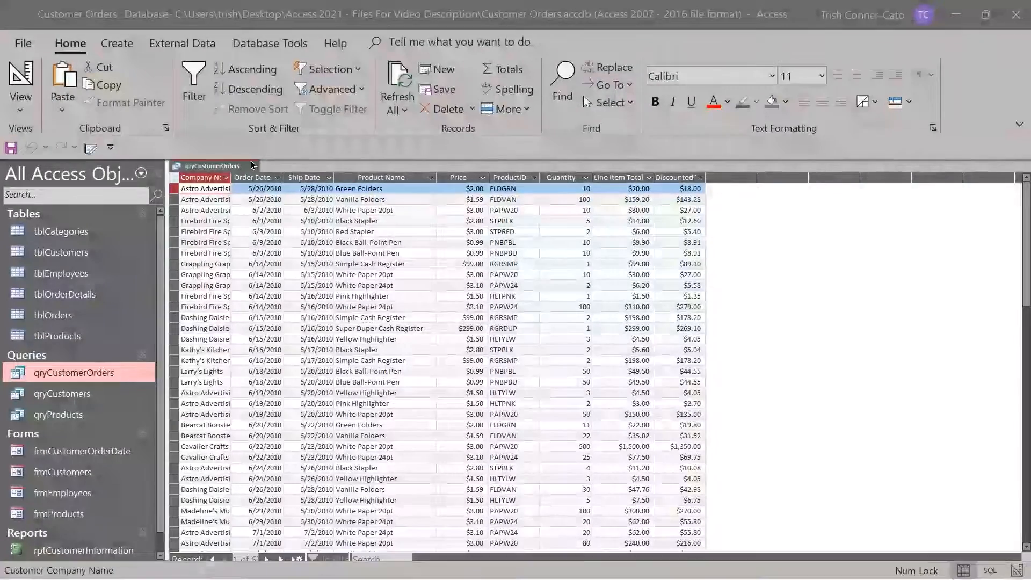
pyautogui.click(253, 166)
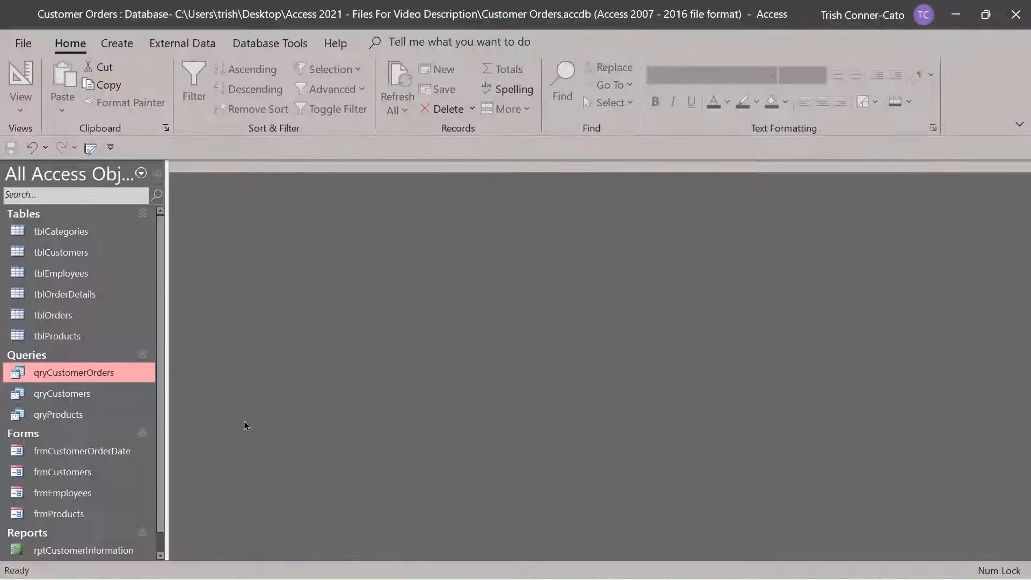
# Start a new Query Design and add tblProducts, tblOrders, tblOrderDetails and tblCategories
pyautogui.click(116, 43)
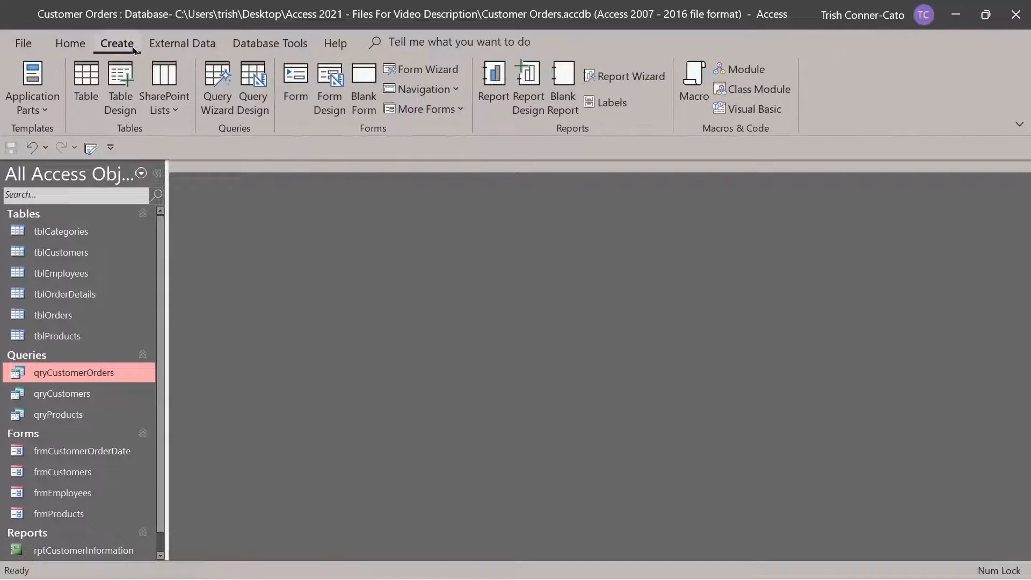
pyautogui.click(260, 101)
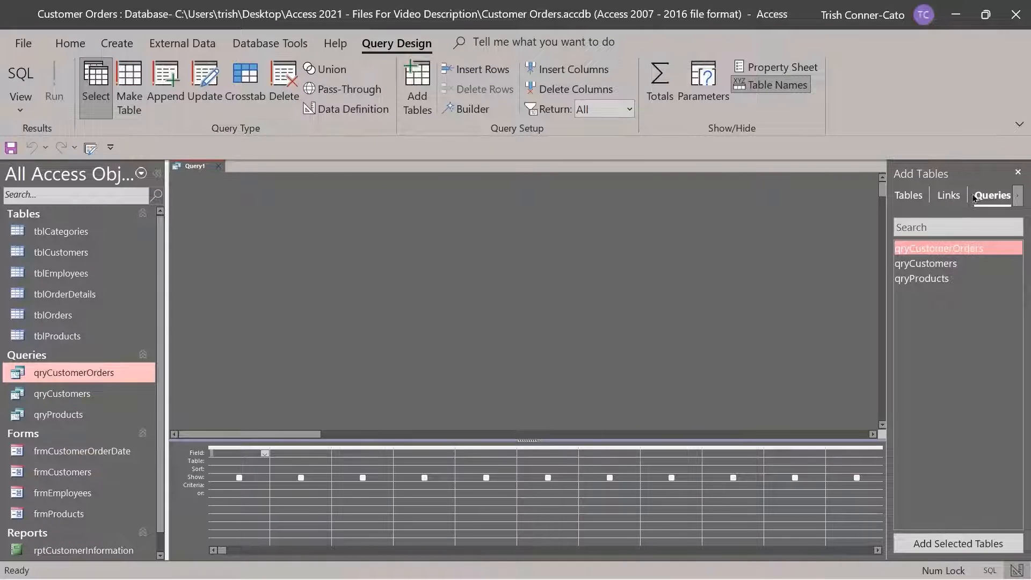
pyautogui.click(910, 197)
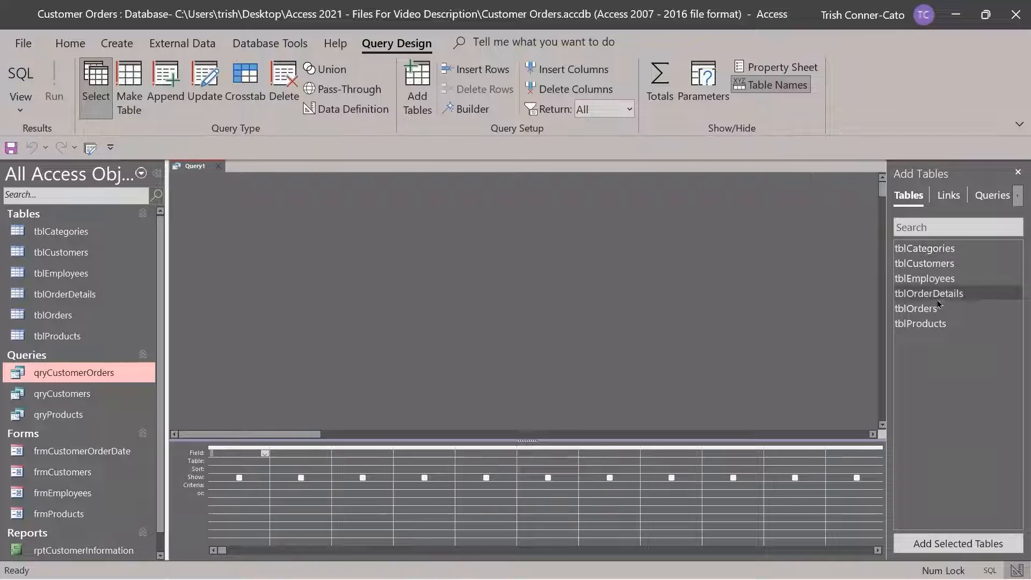
pyautogui.doubleClick(929, 325)
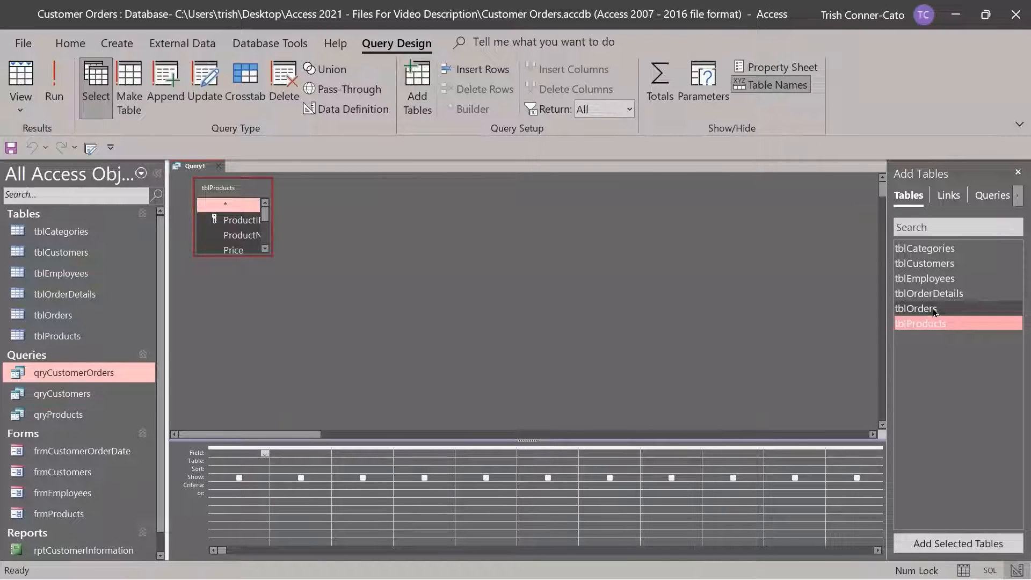
pyautogui.doubleClick(930, 307)
pyautogui.doubleClick(930, 293)
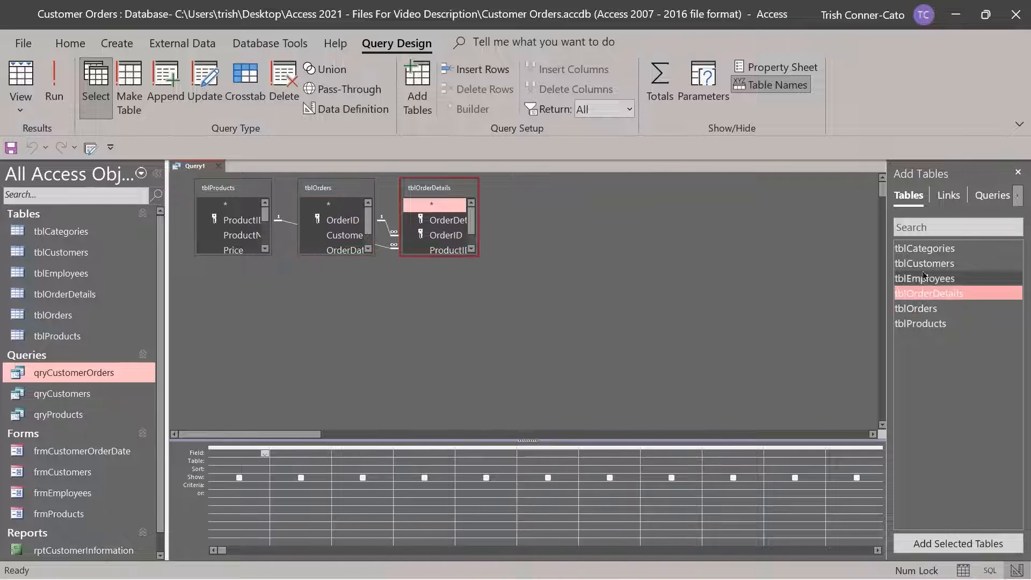
pyautogui.doubleClick(924, 249)
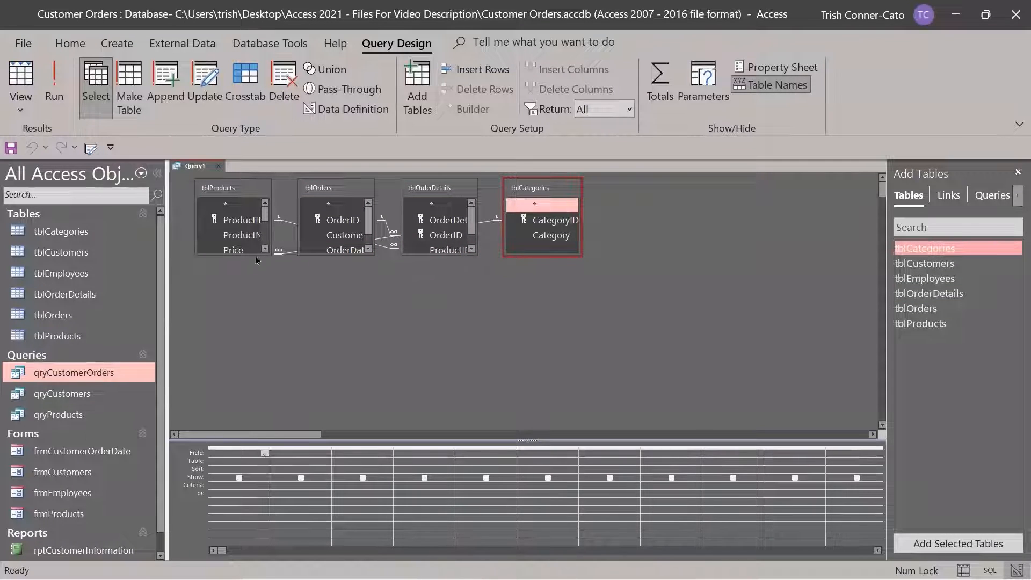
# Enlarge and spread out the four table field lists so all their fields are readable
pyautogui.moveTo(256, 260); pyautogui.dragTo(293, 279)
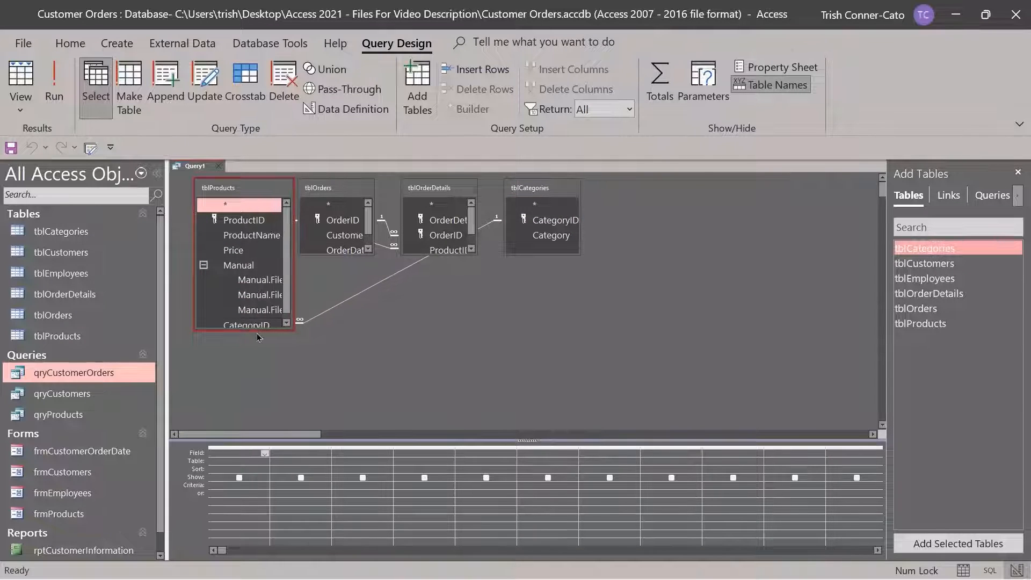
pyautogui.moveTo(257, 330); pyautogui.dragTo(257, 342)
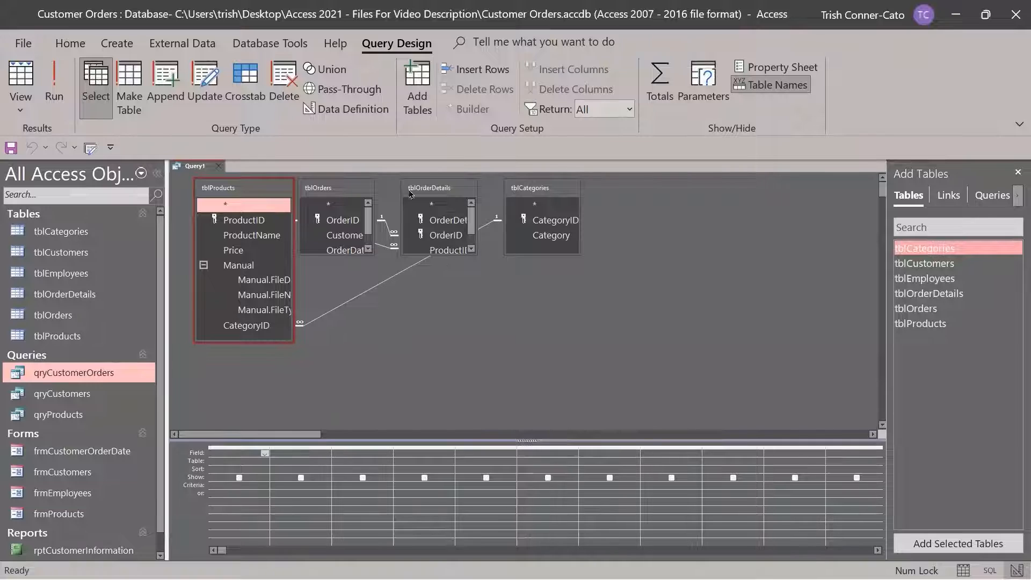
pyautogui.moveTo(433, 191); pyautogui.dragTo(454, 191)
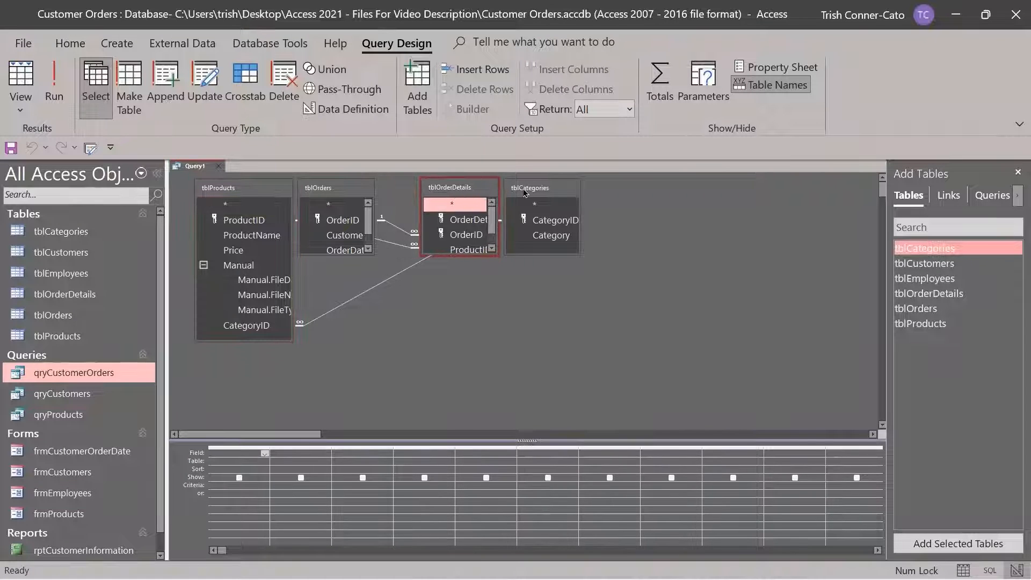
pyautogui.moveTo(543, 192); pyautogui.dragTo(604, 191)
pyautogui.moveTo(358, 194); pyautogui.dragTo(374, 198)
pyautogui.moveTo(378, 257); pyautogui.dragTo(377, 335)
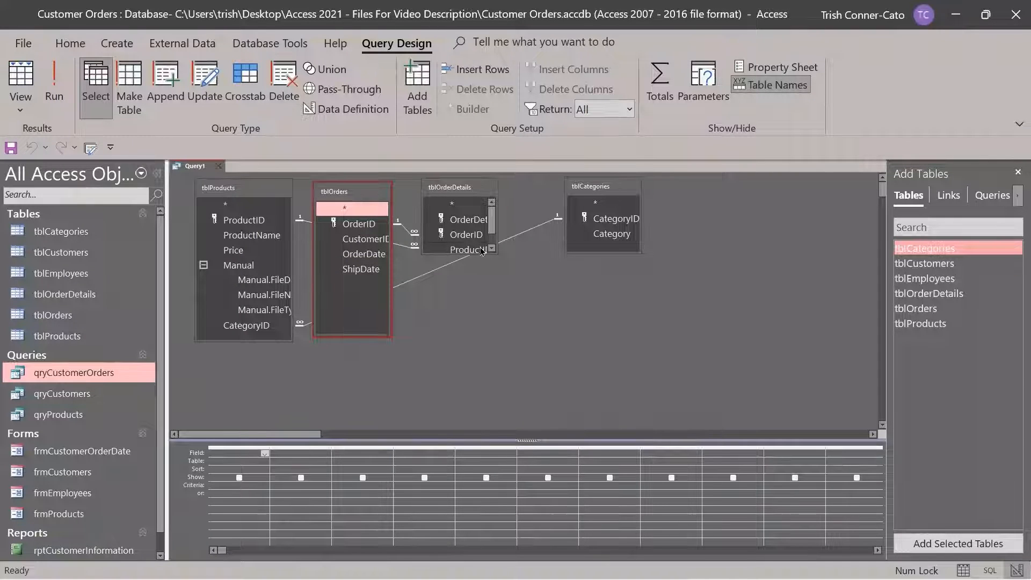
pyautogui.moveTo(480, 256); pyautogui.dragTo(510, 327)
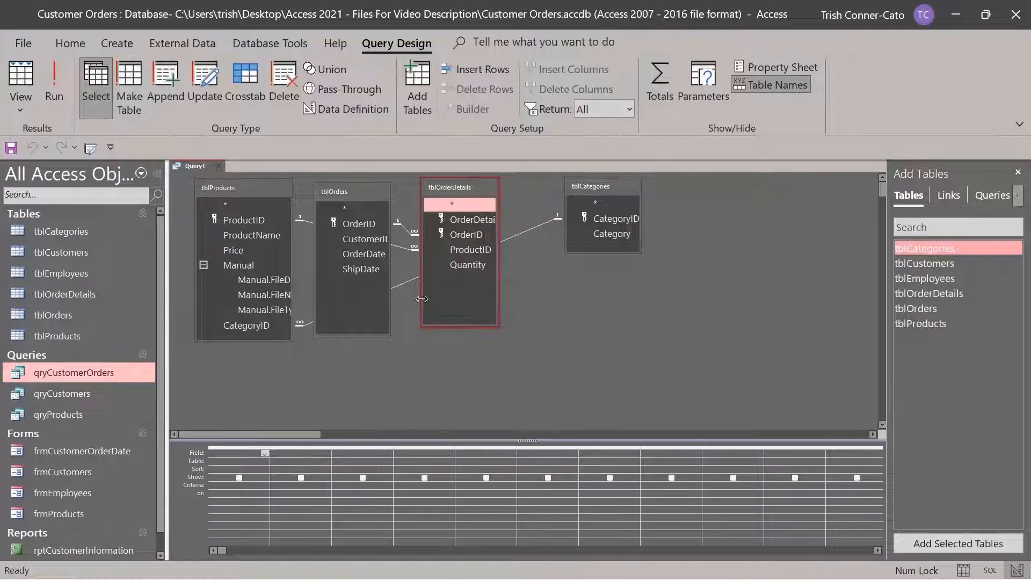
# Add ProductName, Quantity twice, OrderDate and Category as the query's grid columns
pyautogui.doubleClick(267, 239)
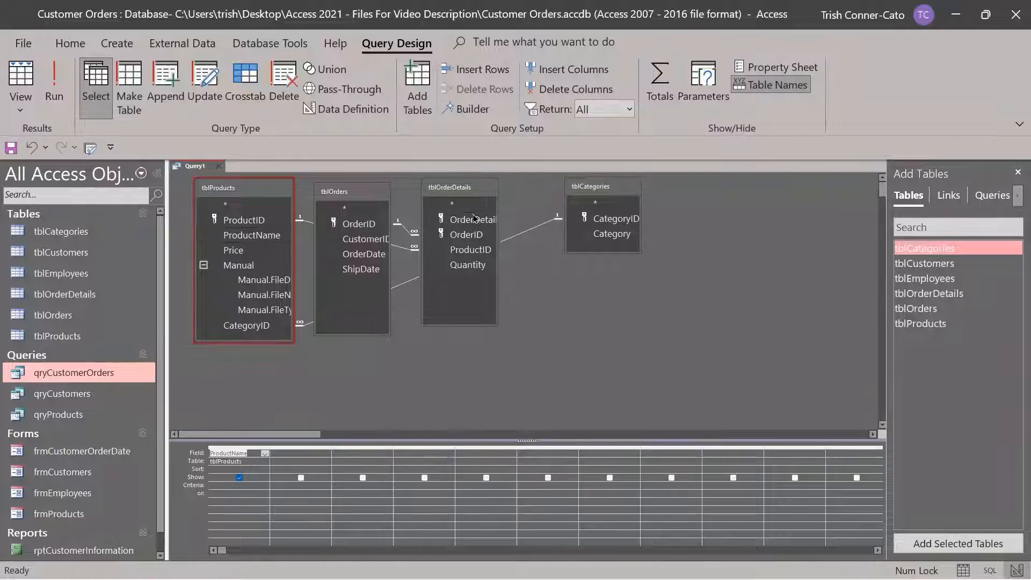
pyautogui.doubleClick(478, 265)
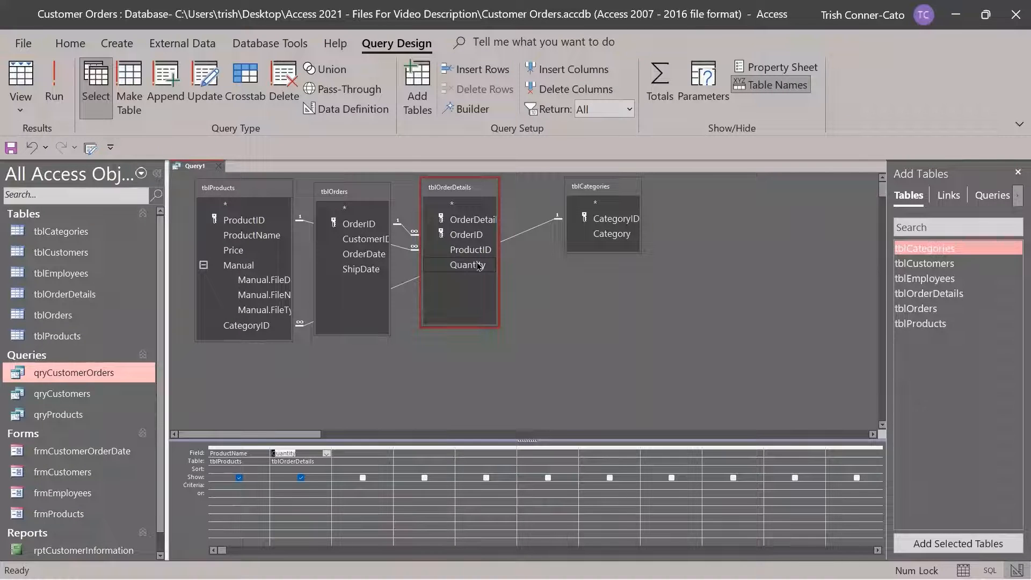
pyautogui.doubleClick(479, 265)
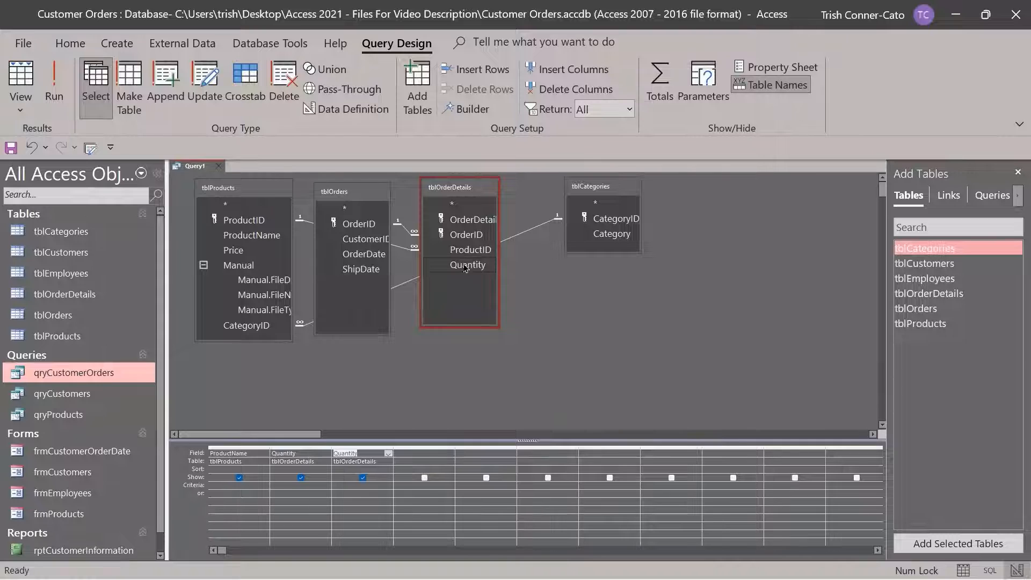
pyautogui.doubleClick(364, 255)
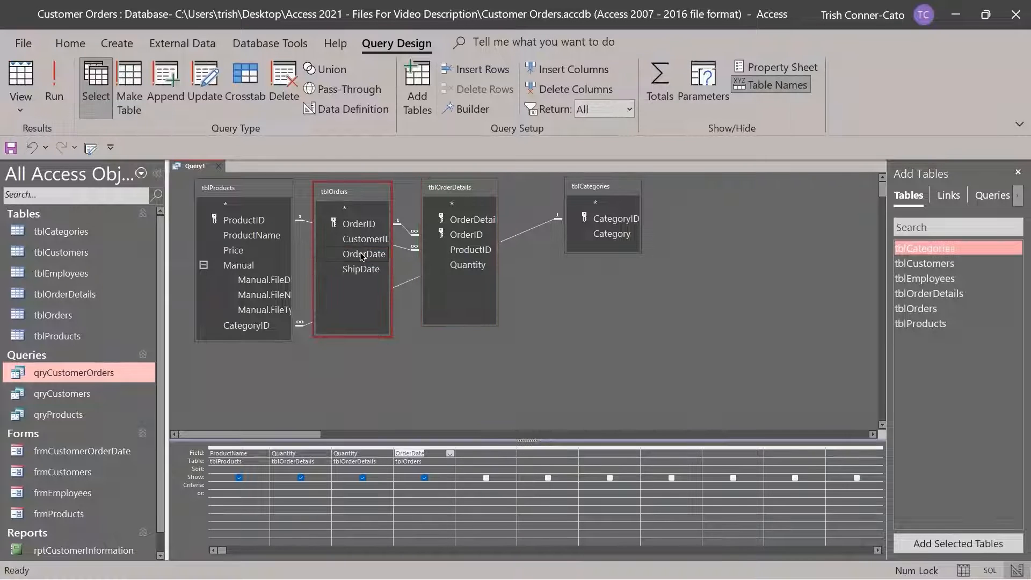
pyautogui.doubleClick(613, 234)
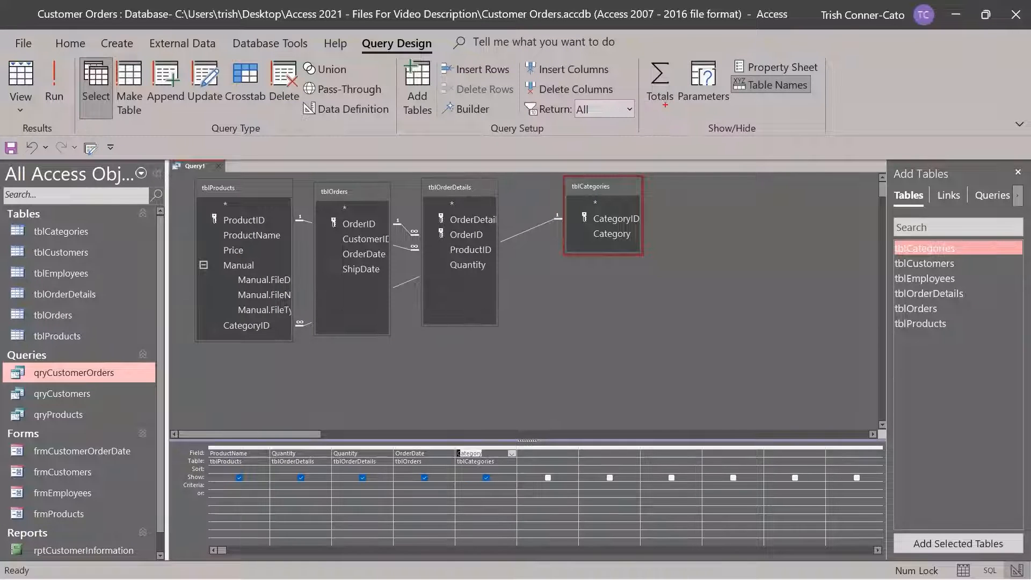
# Turn on Totals for the query so a Total row appears in the grid
pyautogui.moveTo(664, 106); pyautogui.dragTo(665, 194)
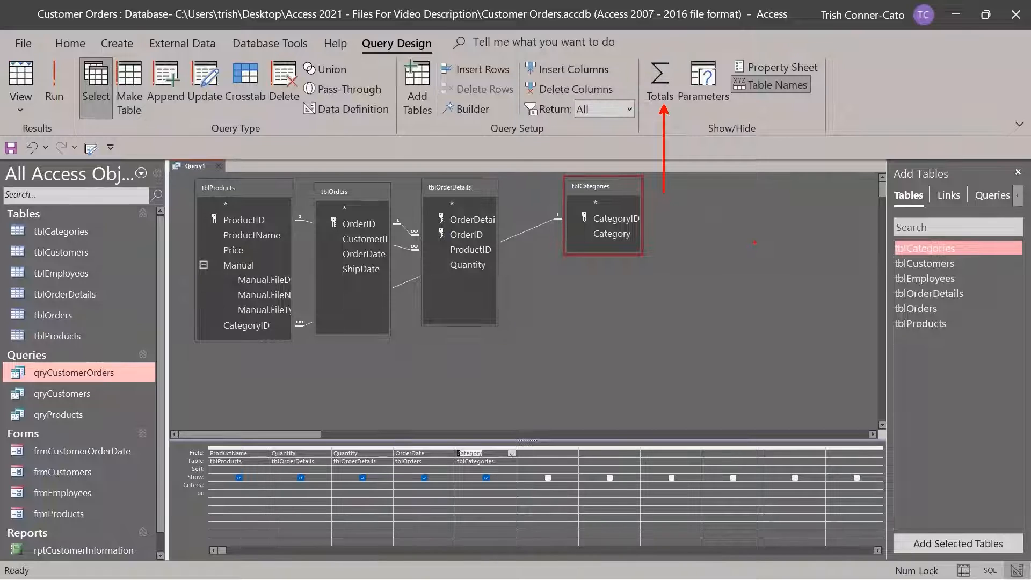
pyautogui.press('Escape')
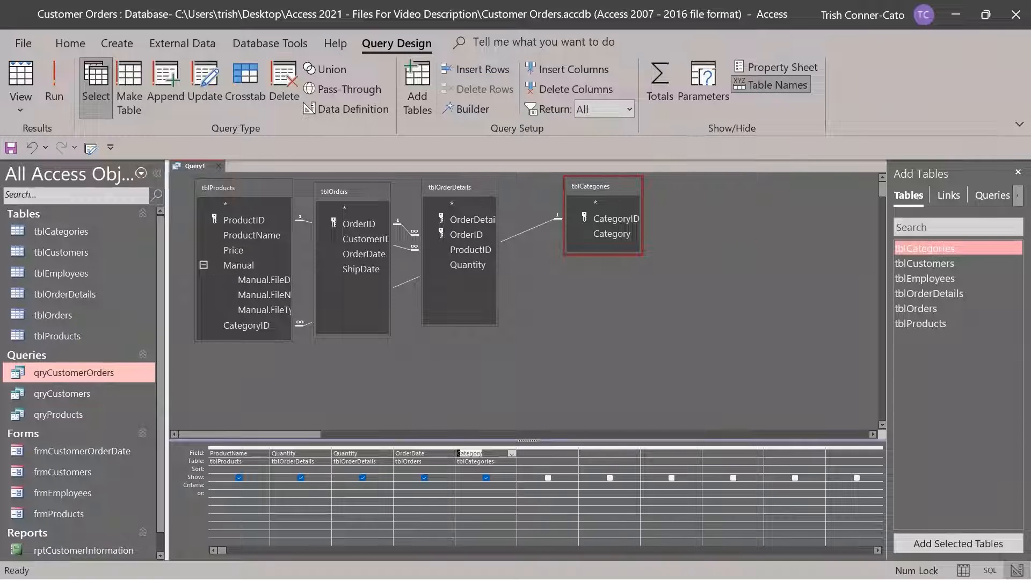
pyautogui.click(660, 92)
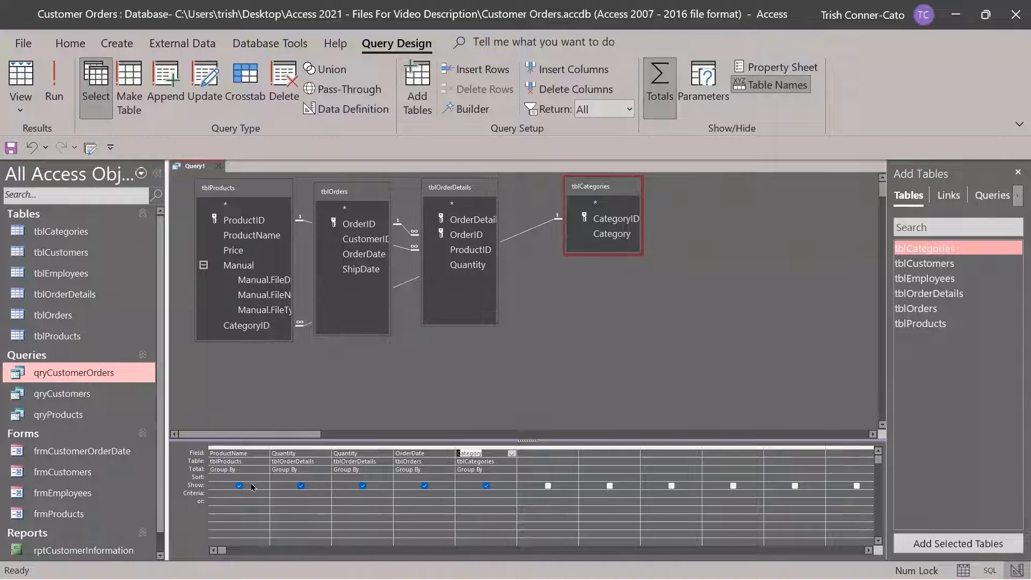
# Set the first Quantity total to Sum, the second to Avg, and keep OrderDate as Group By
pyautogui.click(309, 472)
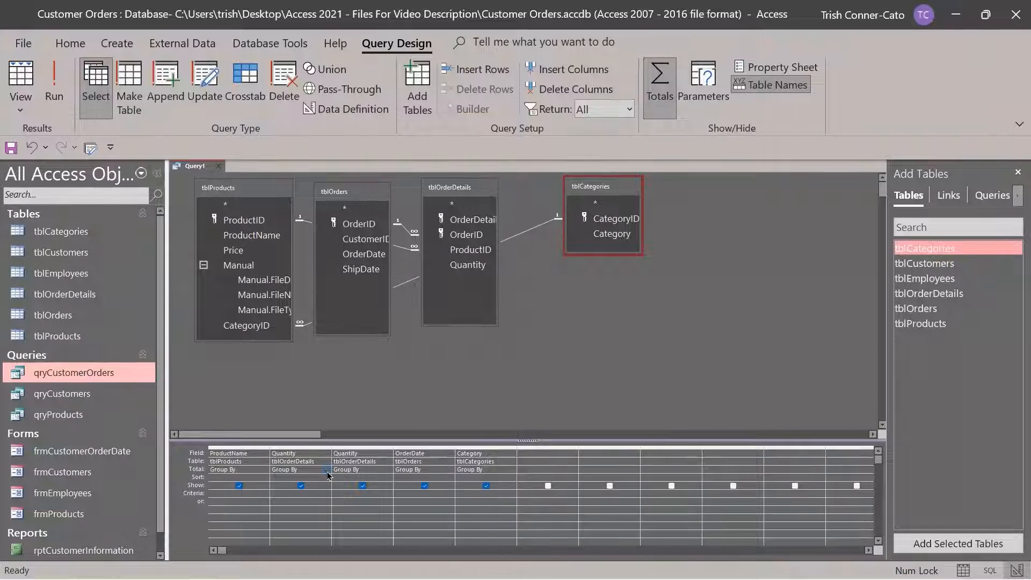
pyautogui.click(327, 470)
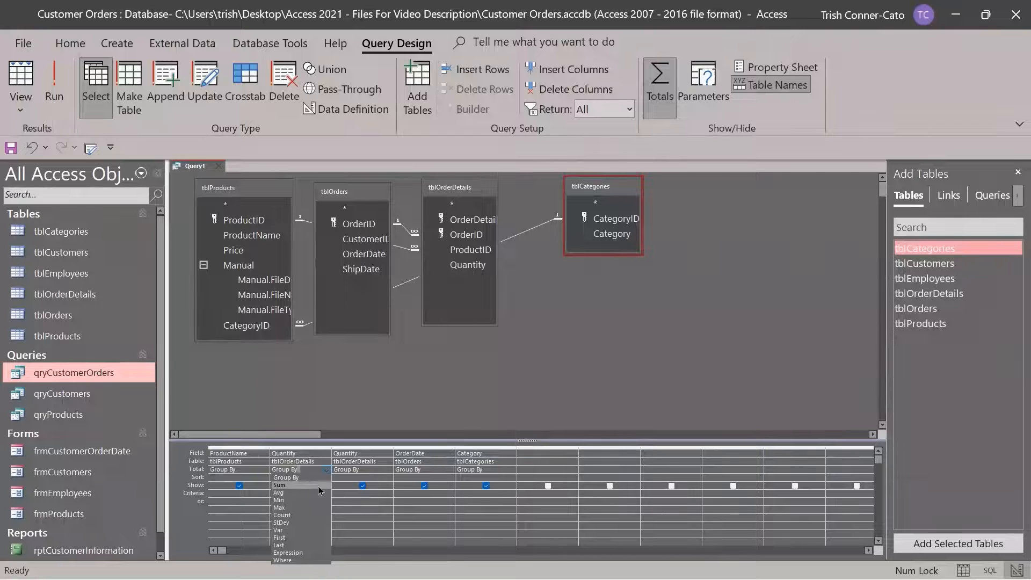
pyautogui.click(320, 486)
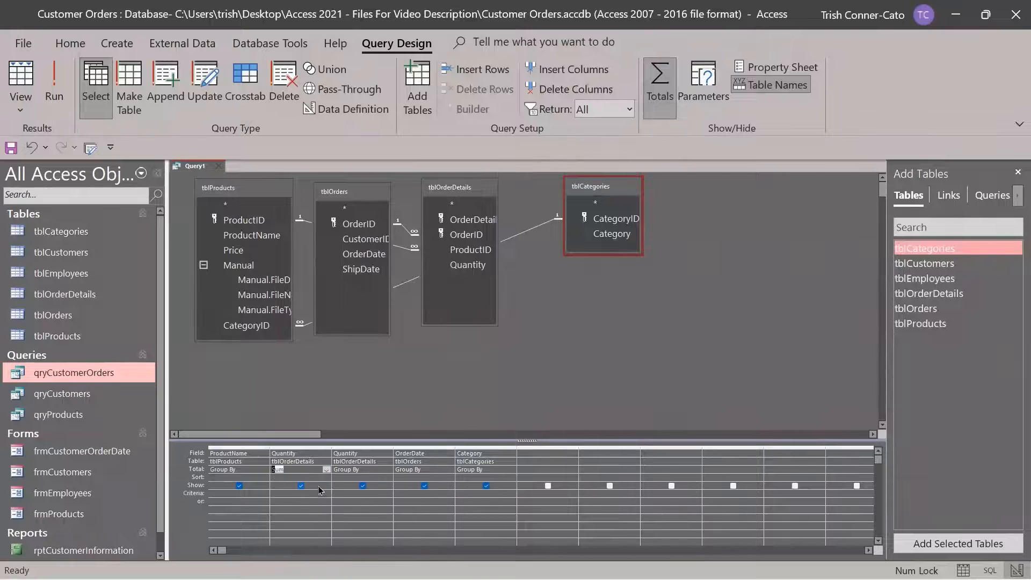
pyautogui.click(376, 469)
pyautogui.click(388, 470)
pyautogui.click(358, 494)
pyautogui.click(423, 471)
pyautogui.click(451, 471)
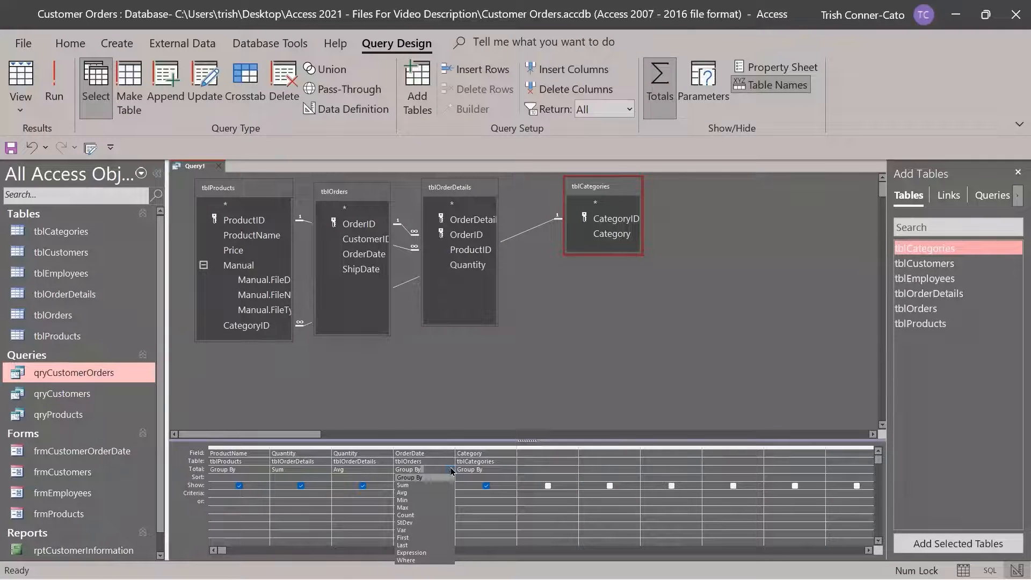
pyautogui.click(452, 471)
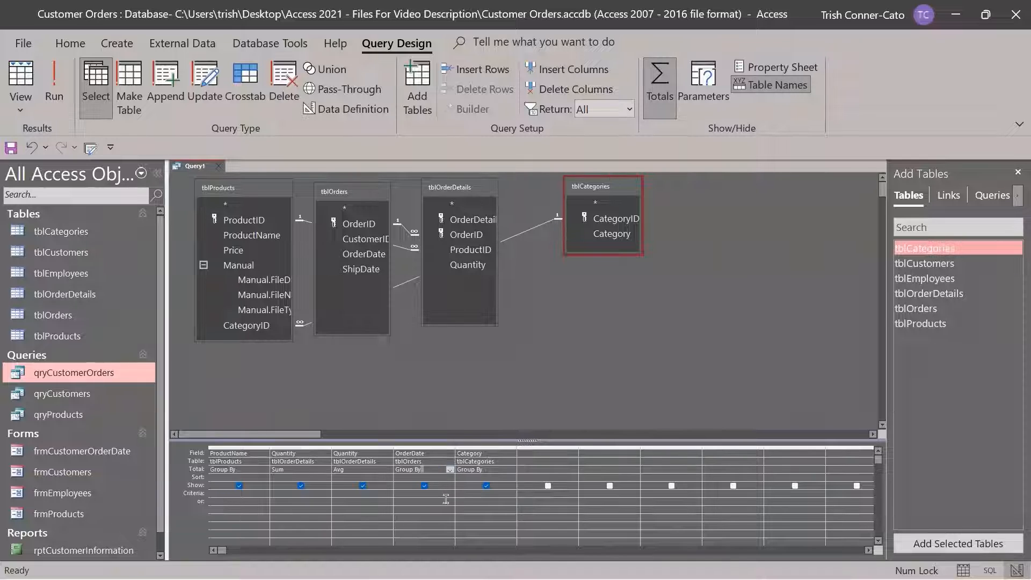
pyautogui.click(58, 98)
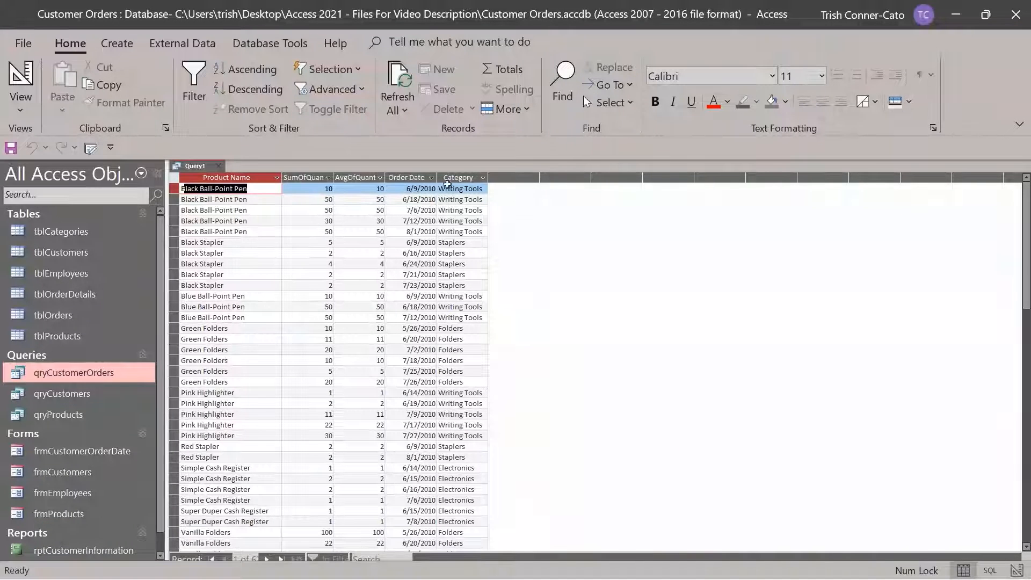
pyautogui.rightClick(191, 167)
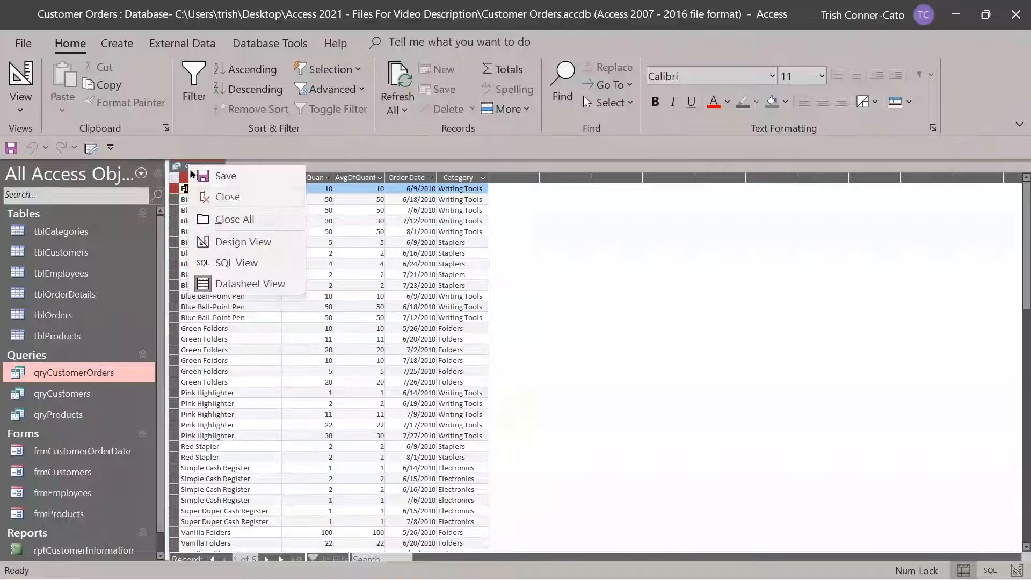
pyautogui.click(240, 247)
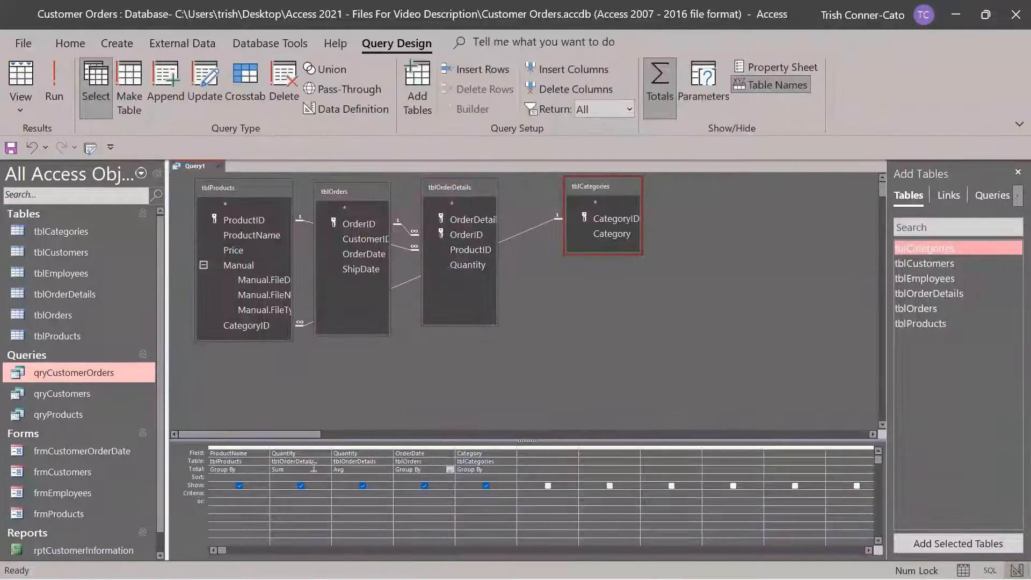
# Switch the second Quantity total to Min and run the query to see SumOfQuantity and MinOfQuantity
pyautogui.click(368, 468)
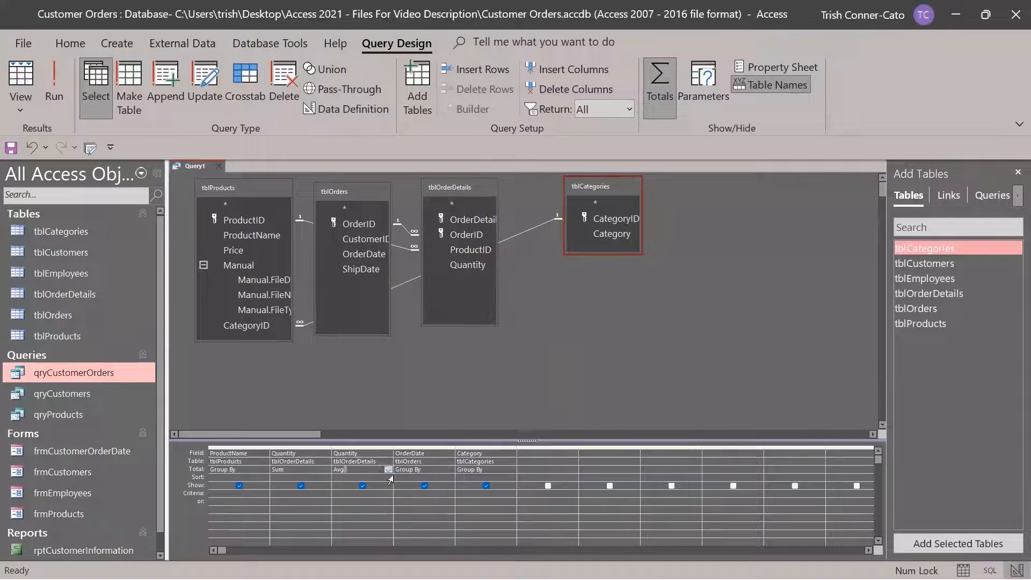
pyautogui.click(388, 471)
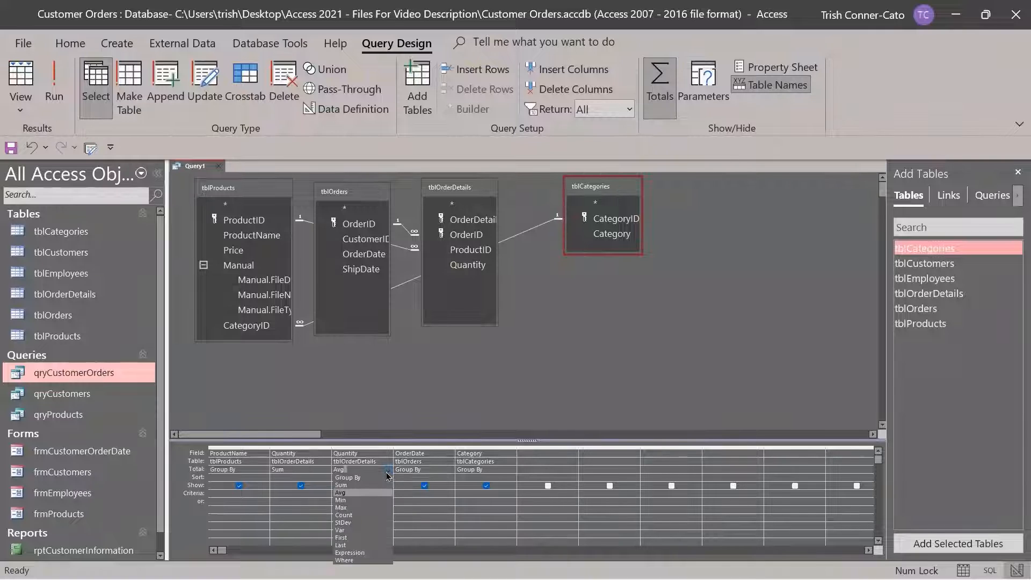
pyautogui.click(344, 500)
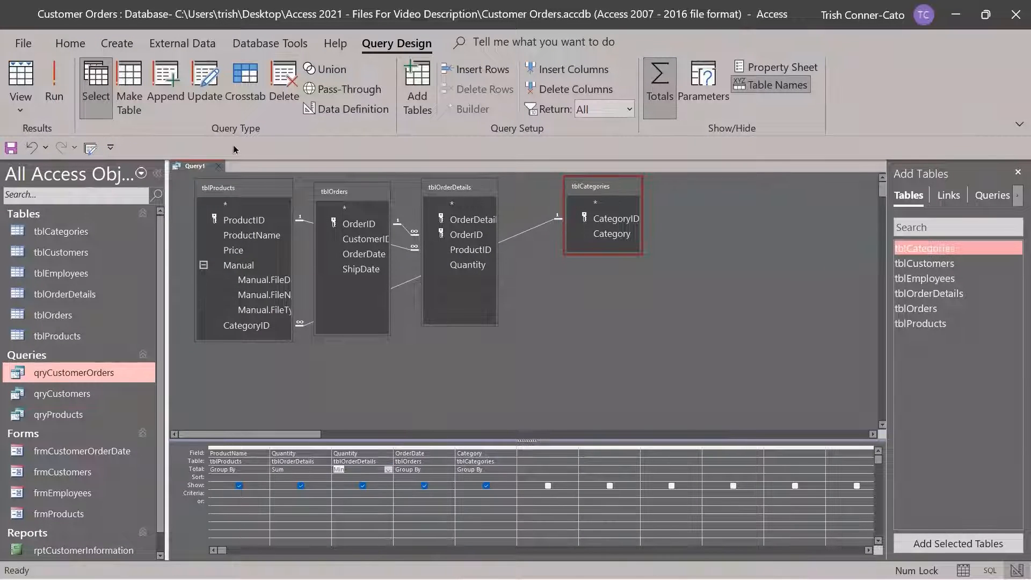
pyautogui.click(52, 86)
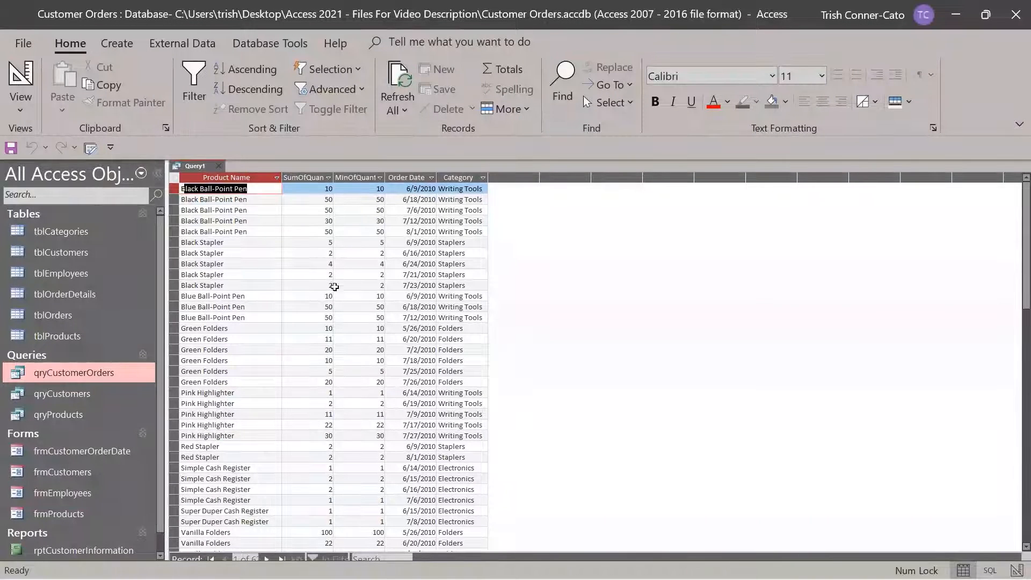
# Save the query as 'qryProductOrderQuantities' and close it
pyautogui.rightClick(193, 170)
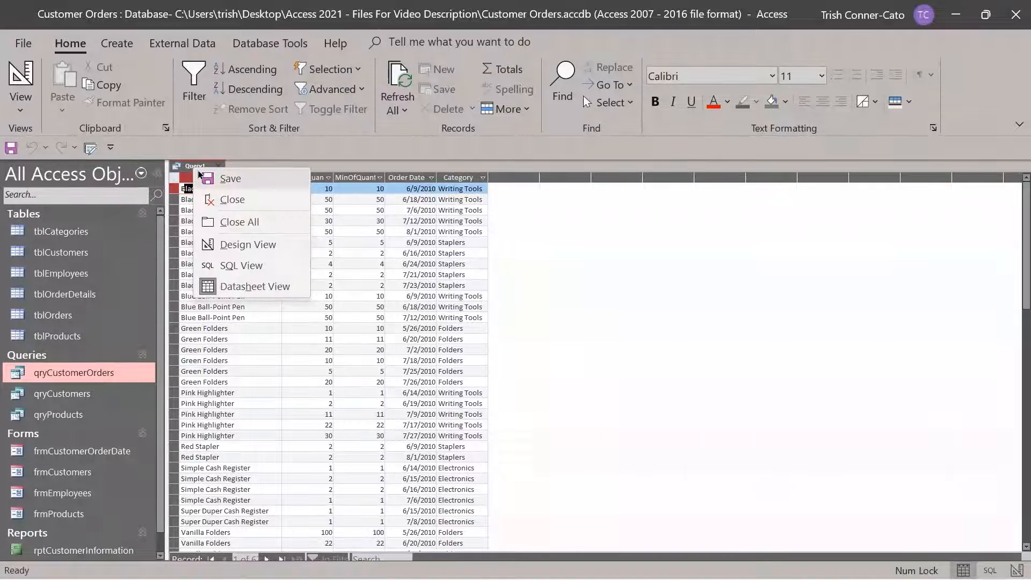
pyautogui.click(231, 183)
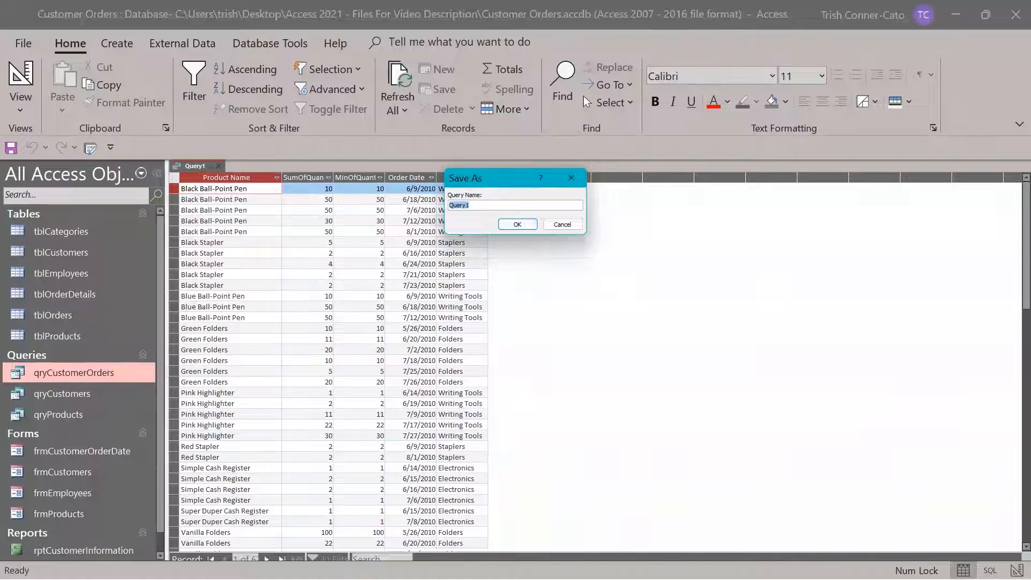
pyautogui.write('qryProductOrderQuantie')
pyautogui.press('BackSpace')
pyautogui.write('ties')
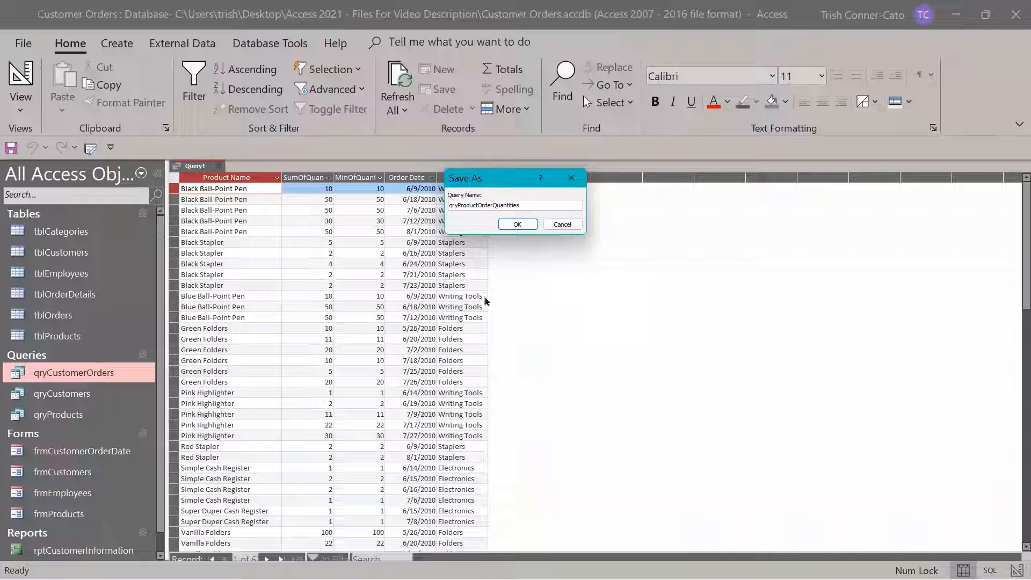
pyautogui.click(517, 224)
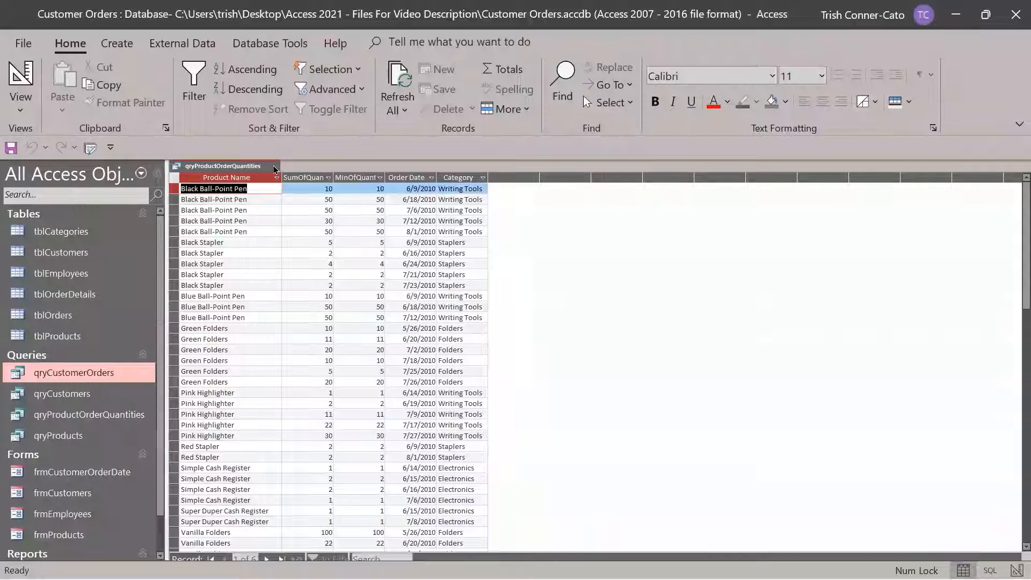
pyautogui.click(274, 168)
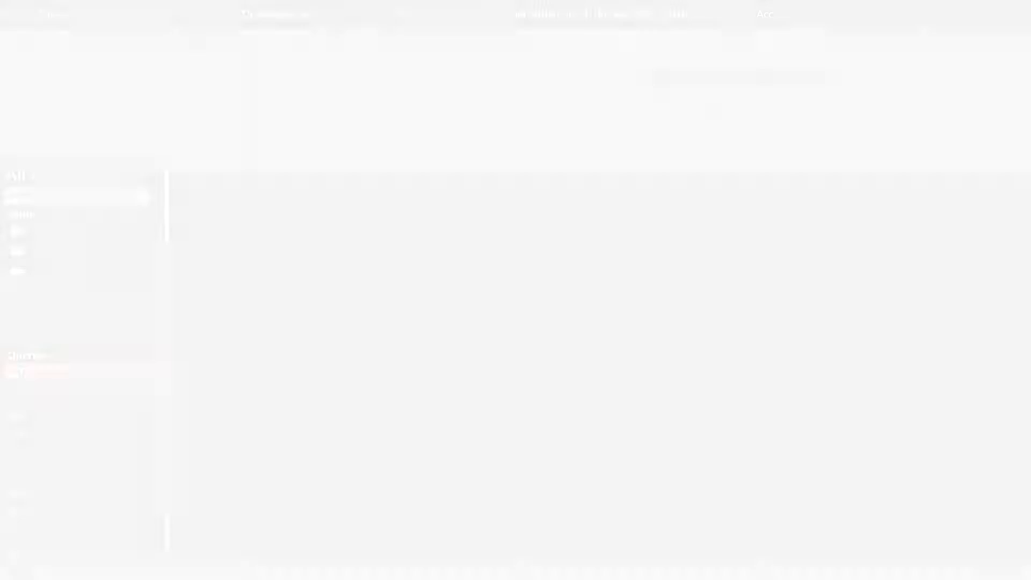
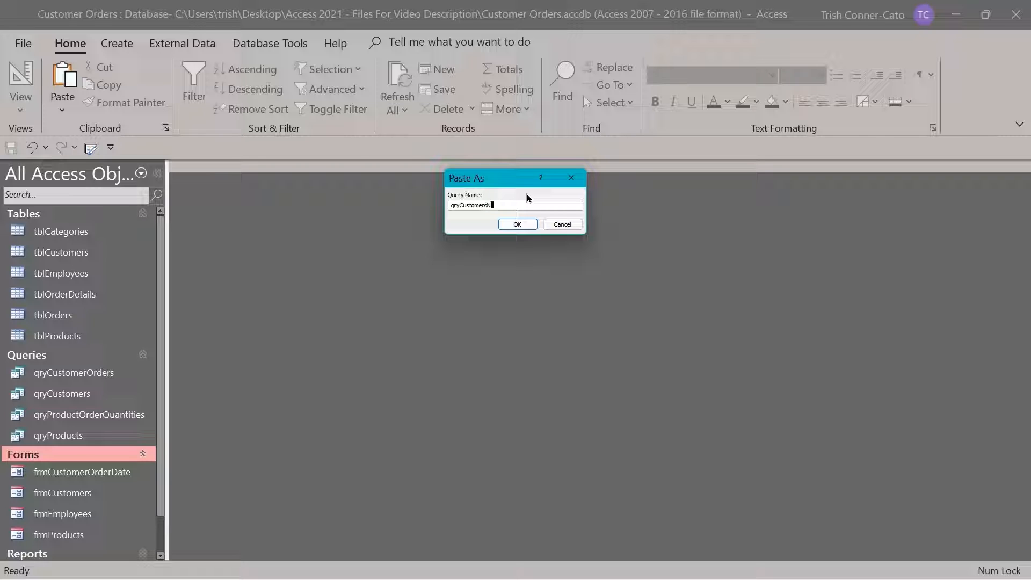
# Finish naming the pasted query copy qryCustomersByState and confirm it
pyautogui.write('ByState')
pyautogui.click(517, 224)
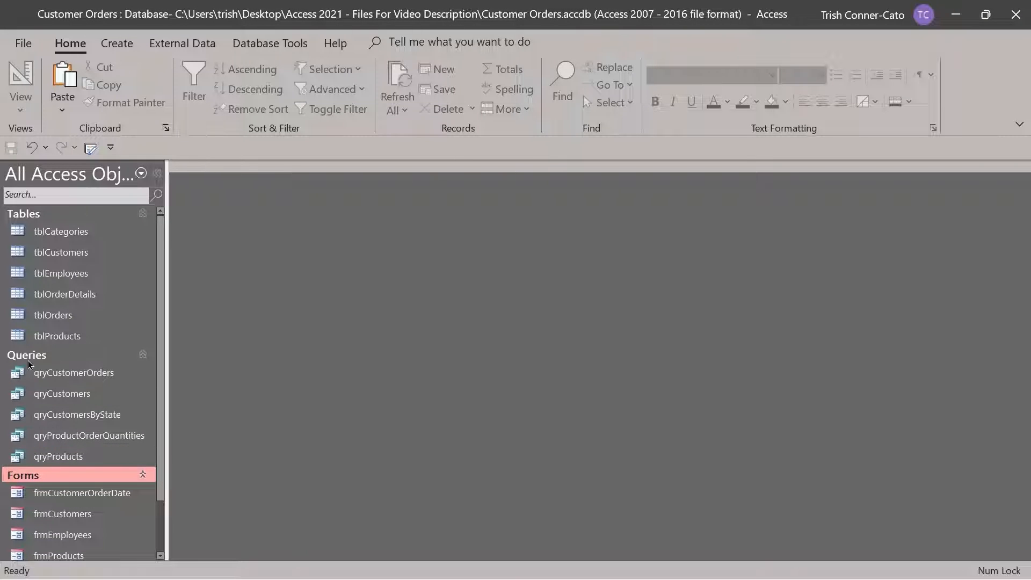
# In qryCustomersByState's Design View, set the State criterion to [Enter the State]
pyautogui.rightClick(90, 419)
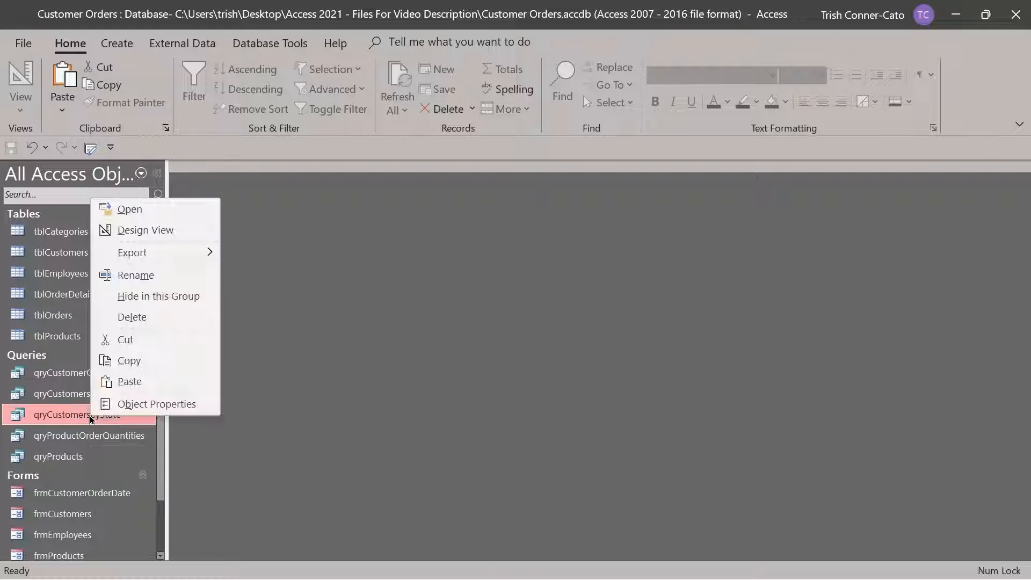
pyautogui.click(155, 232)
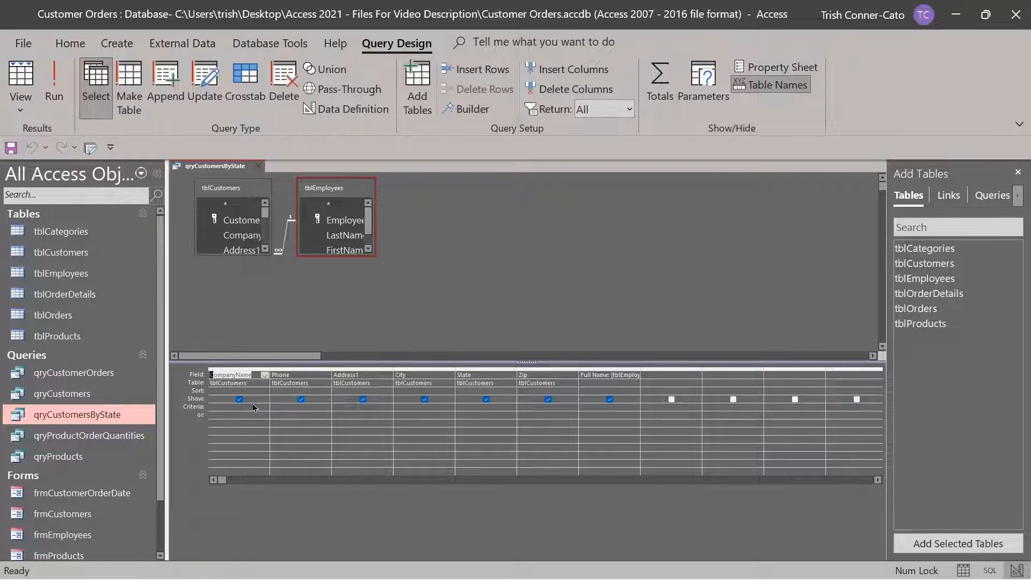
pyautogui.click(466, 410)
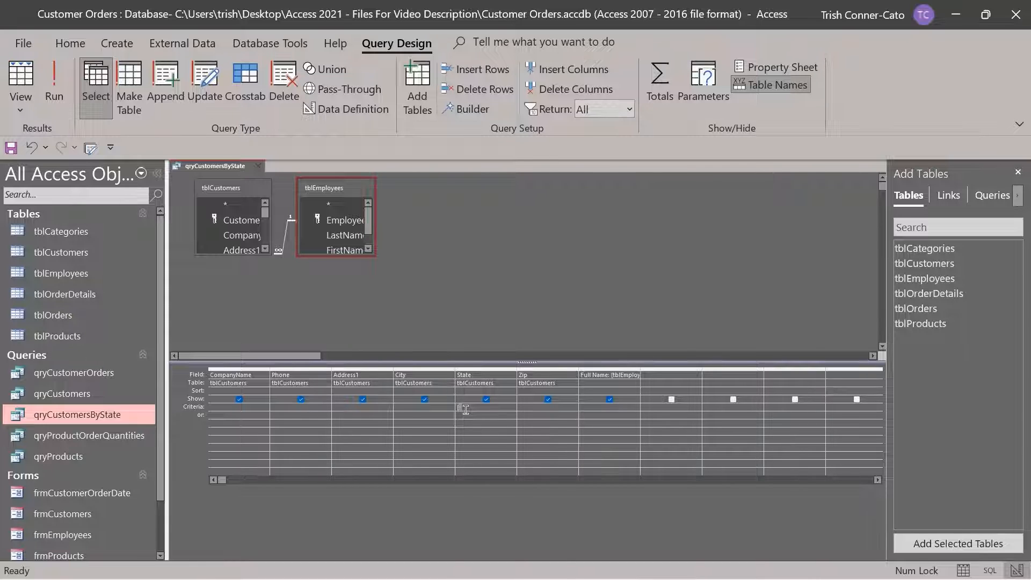
pyautogui.write('[Enter the State]')
pyautogui.press('Tab')
# Run qryCustomersByState with state OR to list the two Oregon customers
pyautogui.click(54, 97)
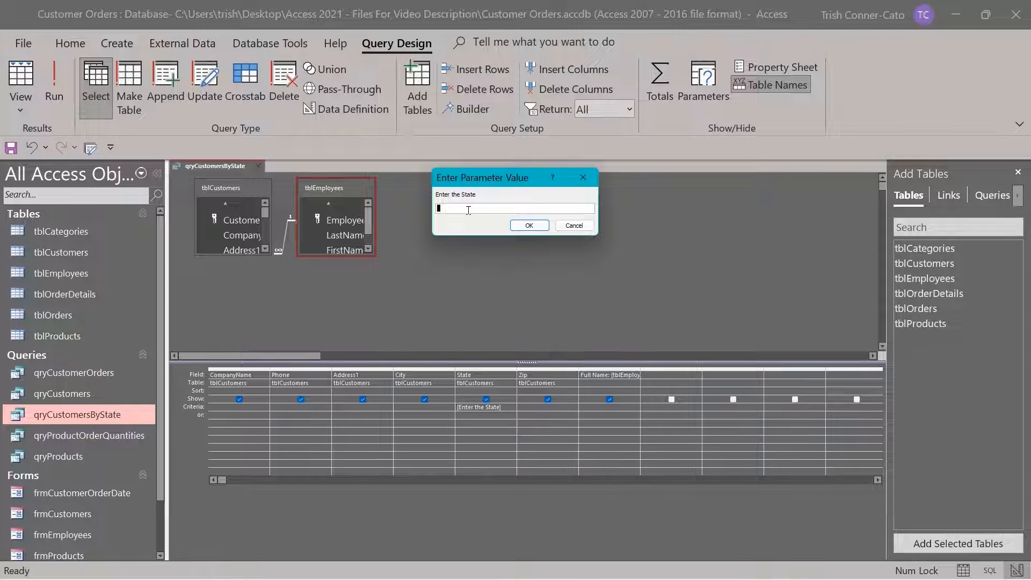
pyautogui.write('or')
pyautogui.press('Return')
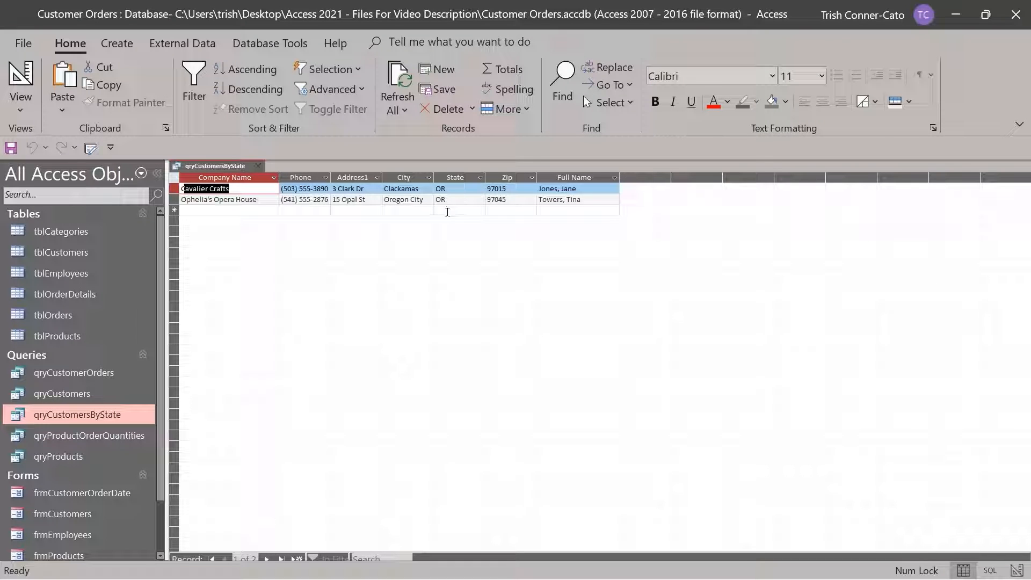
# Save qryCustomersByState and close it
pyautogui.rightClick(243, 167)
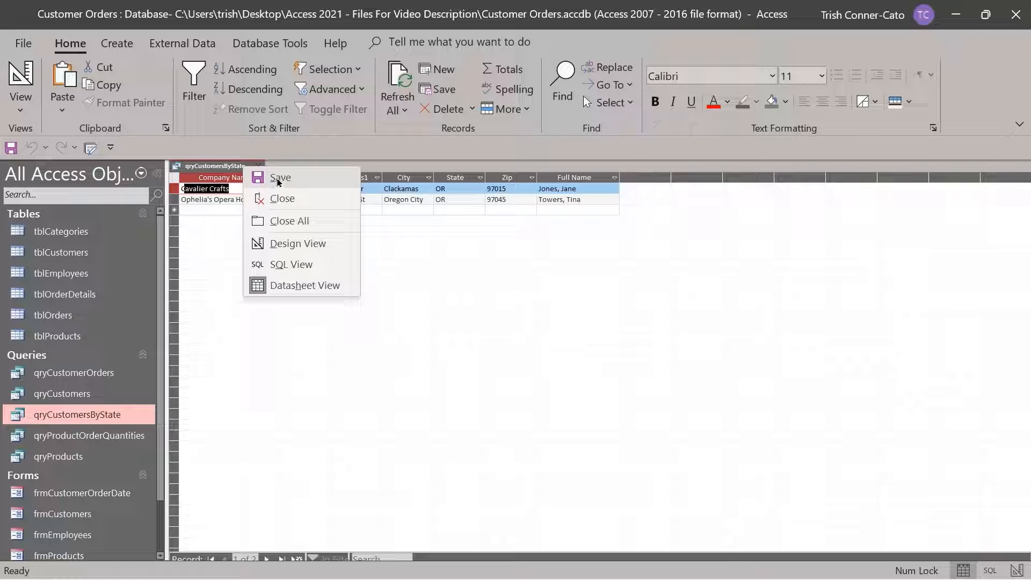
pyautogui.click(279, 183)
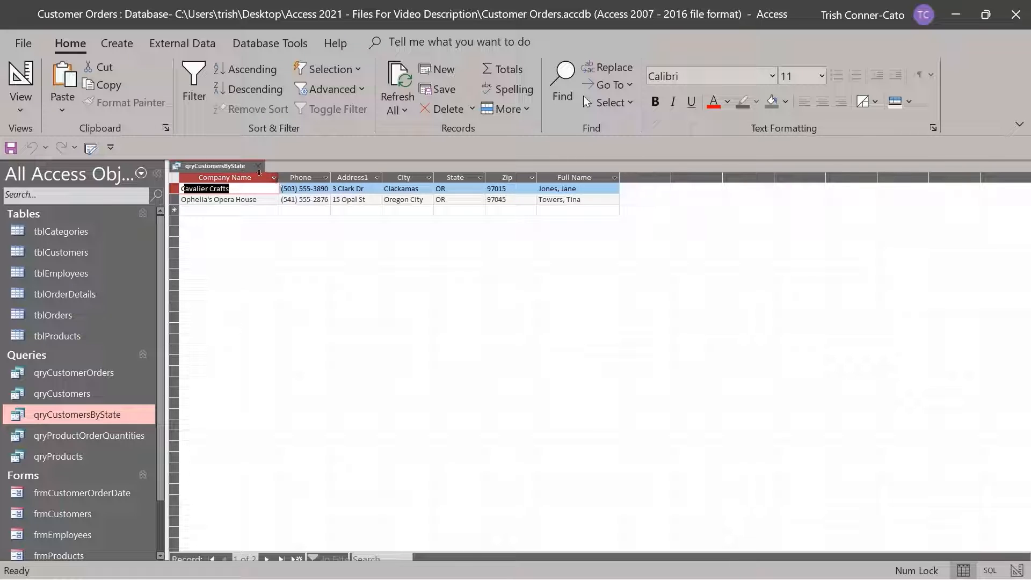
pyautogui.click(259, 170)
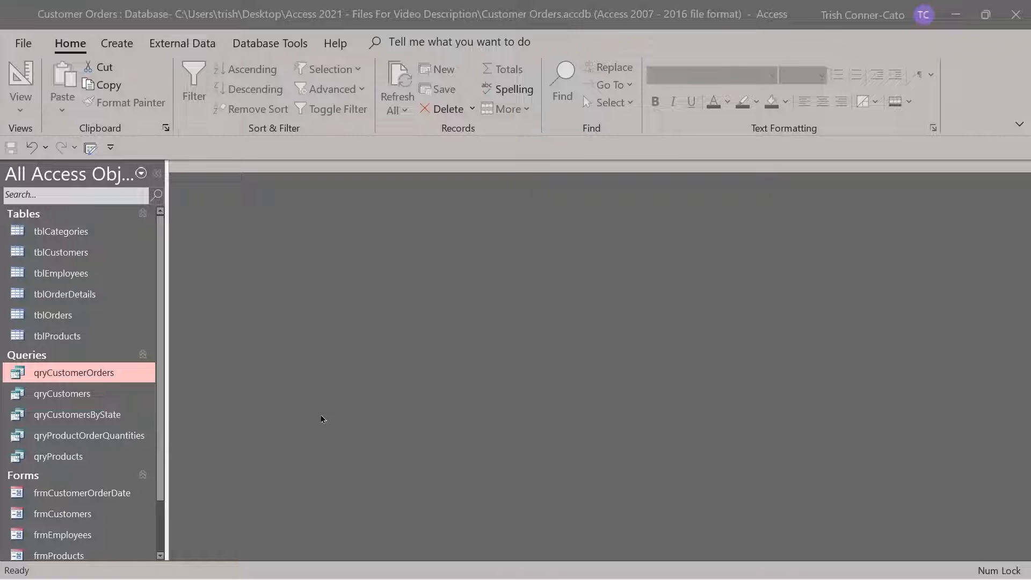
# Copy qryCustomers and paste it as a new query named qryCustomersbyName
pyautogui.rightClick(74, 396)
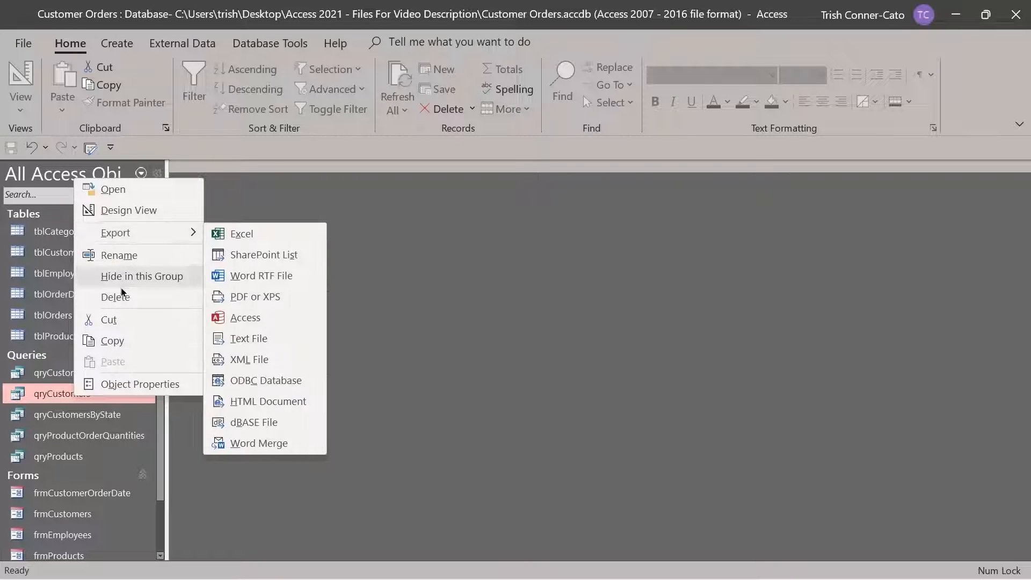
pyautogui.click(131, 341)
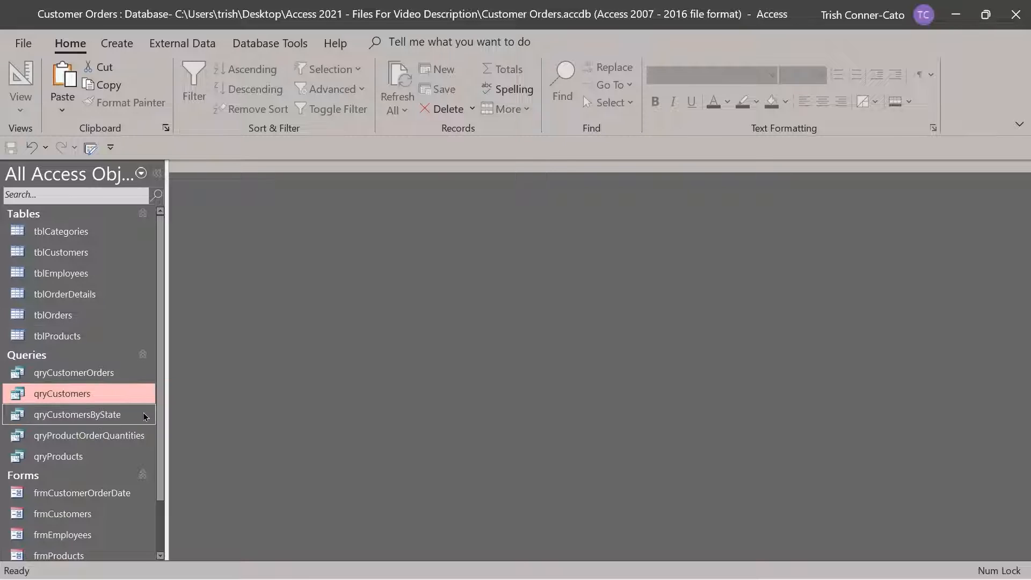
pyautogui.rightClick(123, 337)
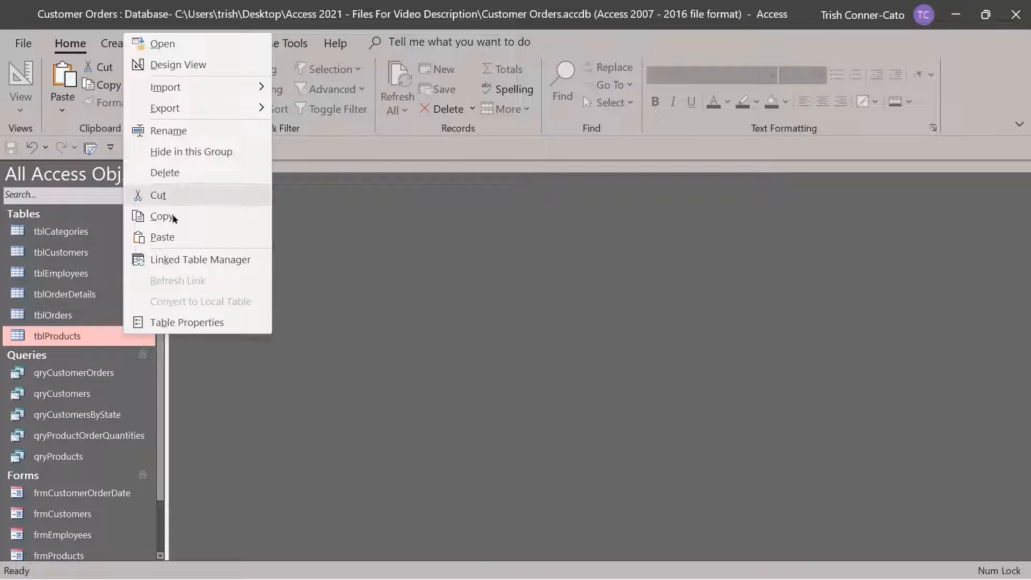
pyautogui.click(162, 237)
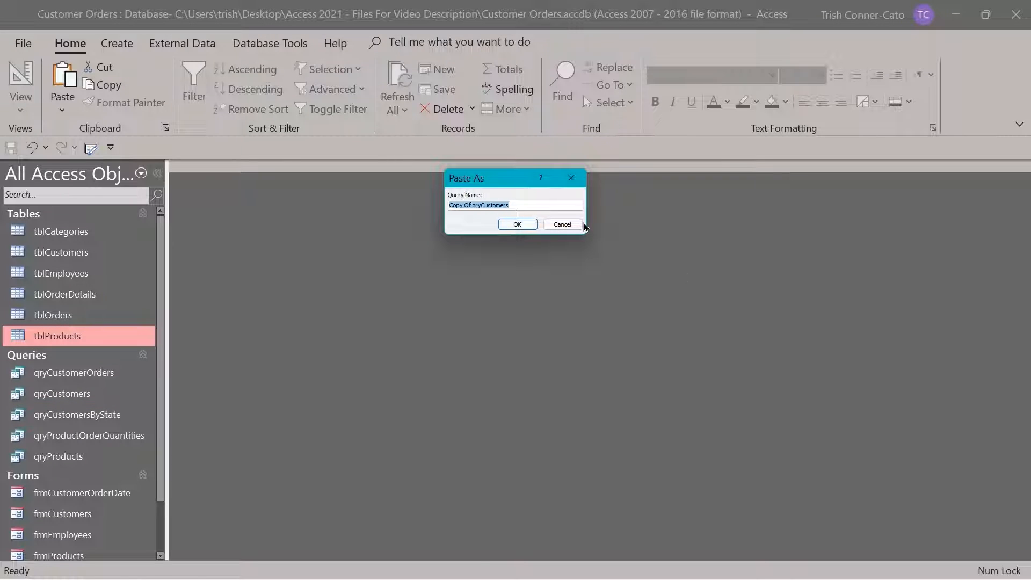
pyautogui.write('qryCustomersby')
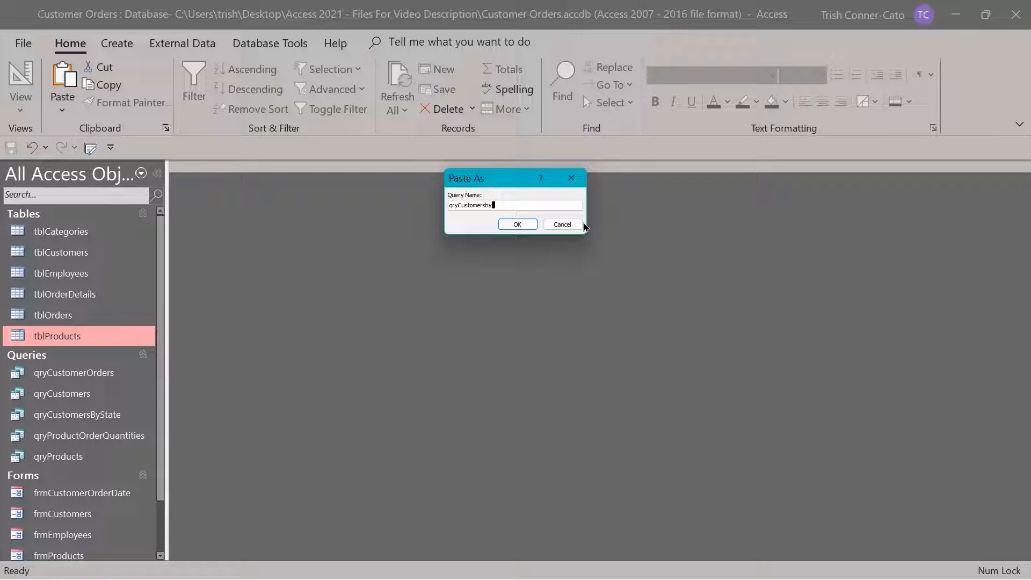
pyautogui.write('Name')
pyautogui.click(517, 225)
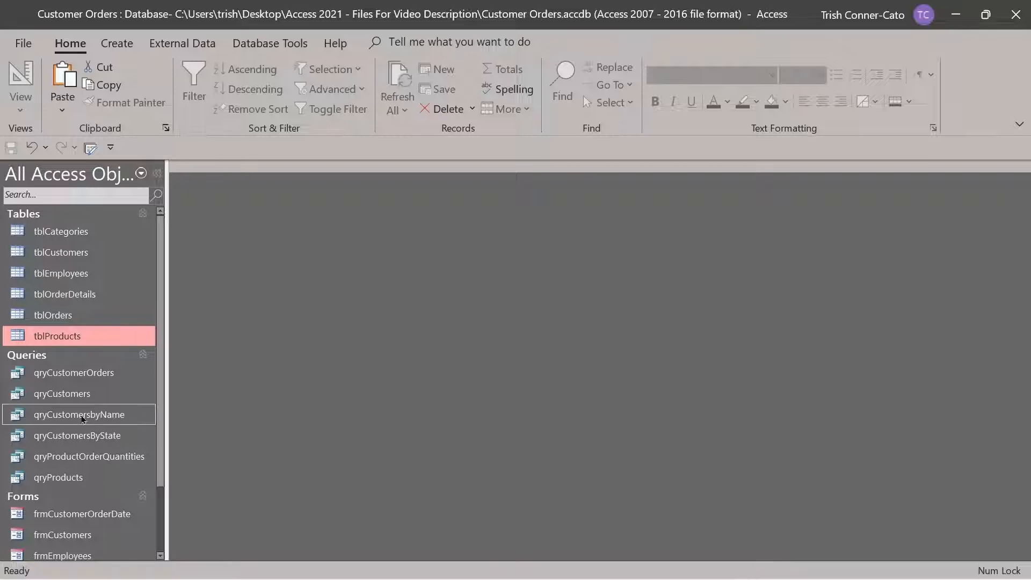
# Open qryCustomersbyName in Design View with an enlarged table diagram and select the CompanyName criteria
pyautogui.rightClick(81, 420)
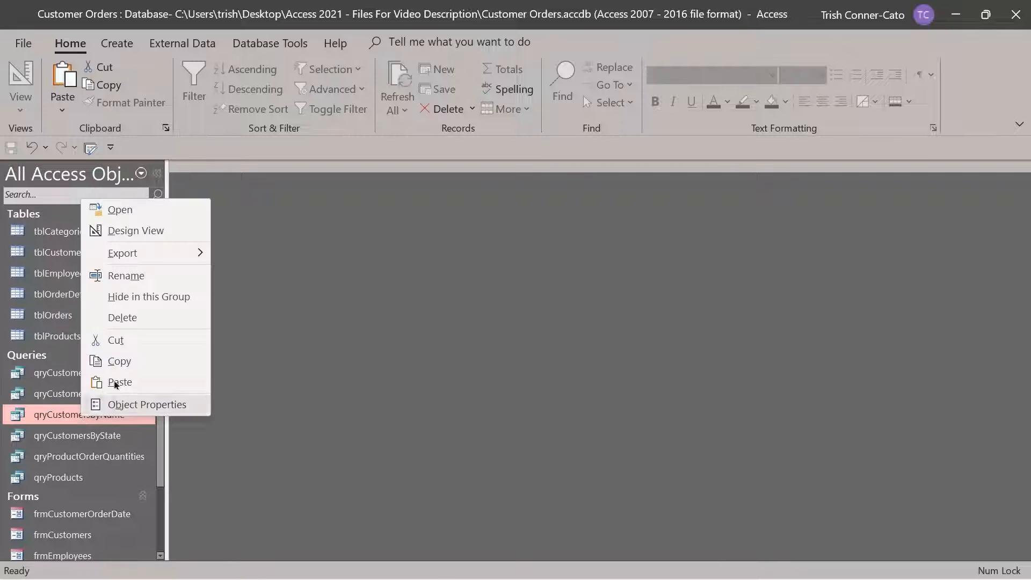
pyautogui.click(148, 235)
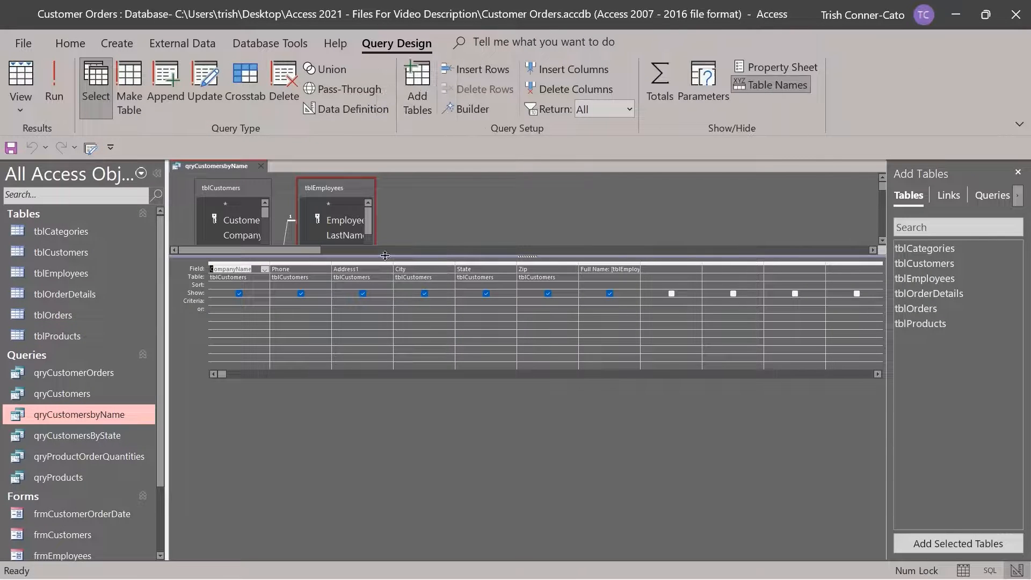
pyautogui.moveTo(410, 260); pyautogui.dragTo(410, 352)
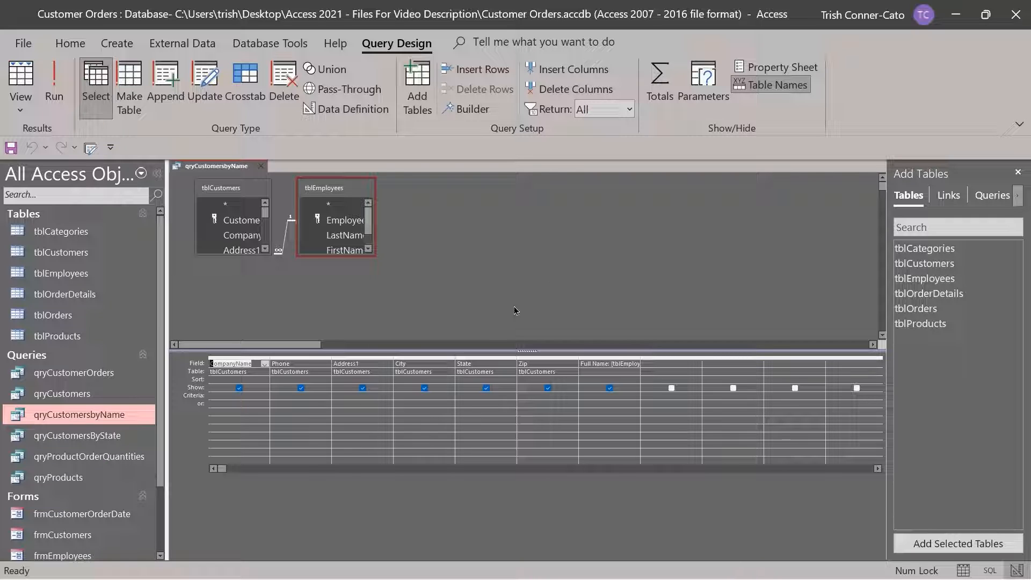
pyautogui.click(226, 396)
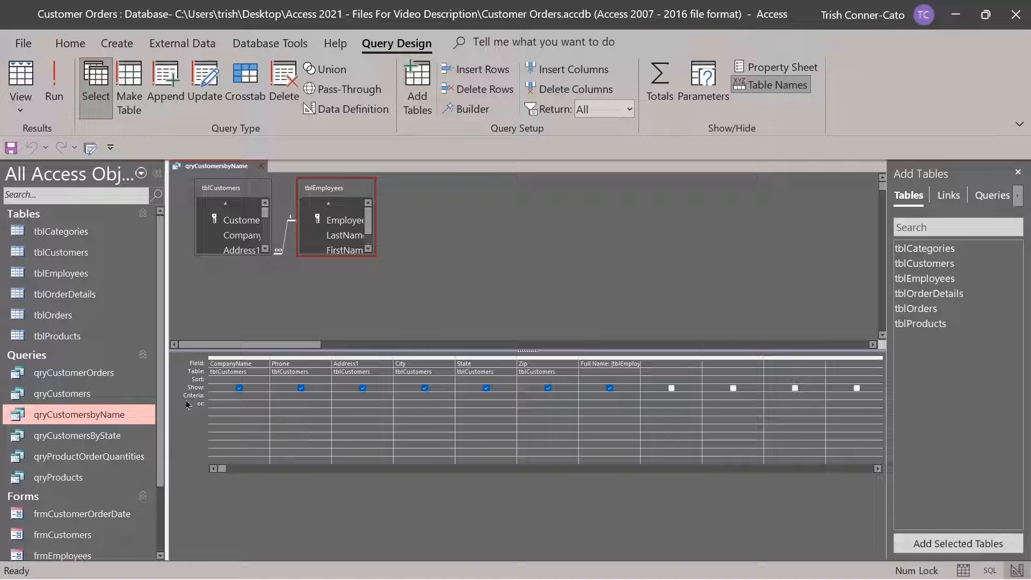
pyautogui.rightClick(225, 396)
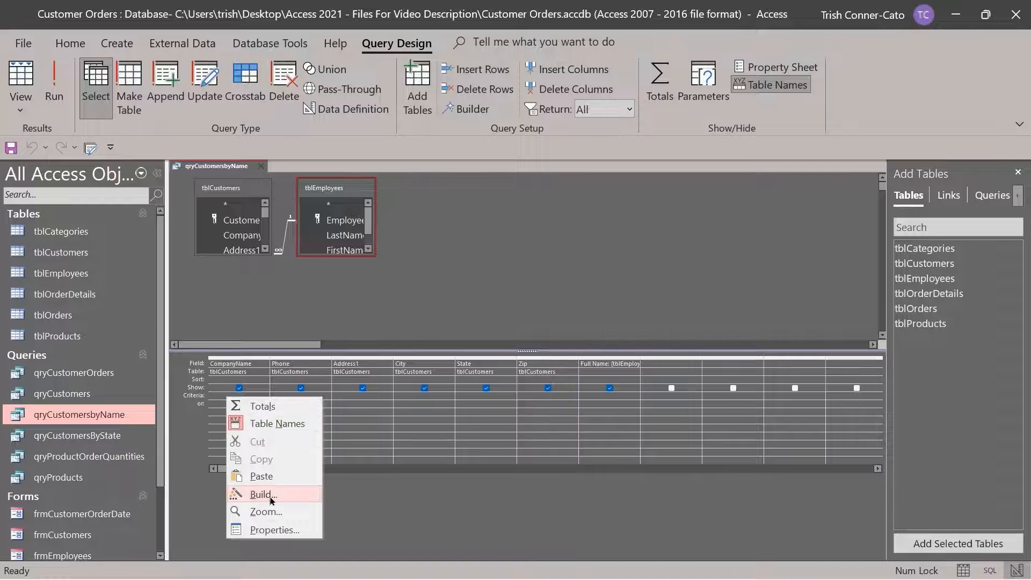
# Use Zoom to enter the CompanyName criterion Like "*" & [Enter Company Name (partial ok)] & "*"
pyautogui.click(266, 512)
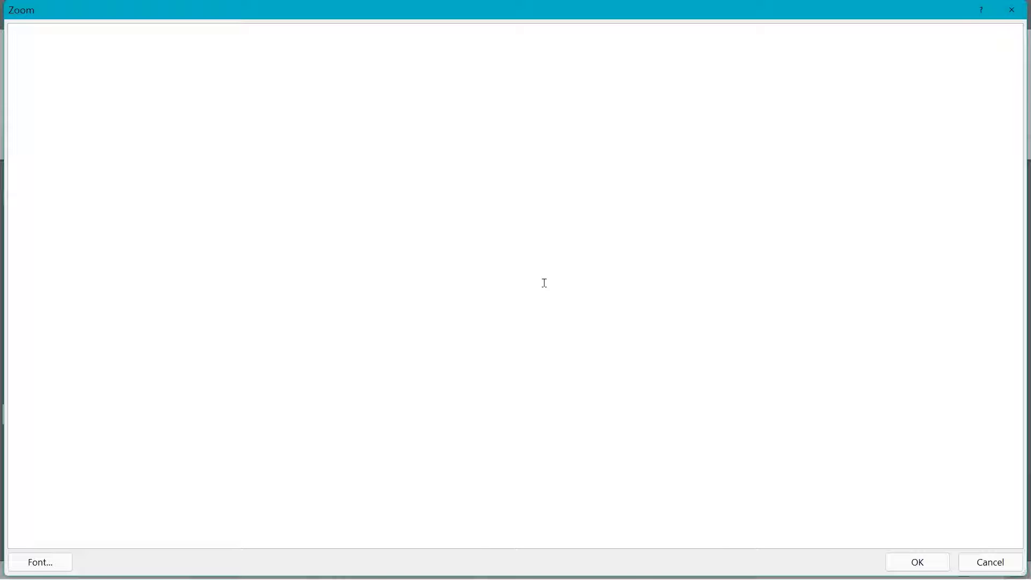
pyautogui.write('Like "*" &')
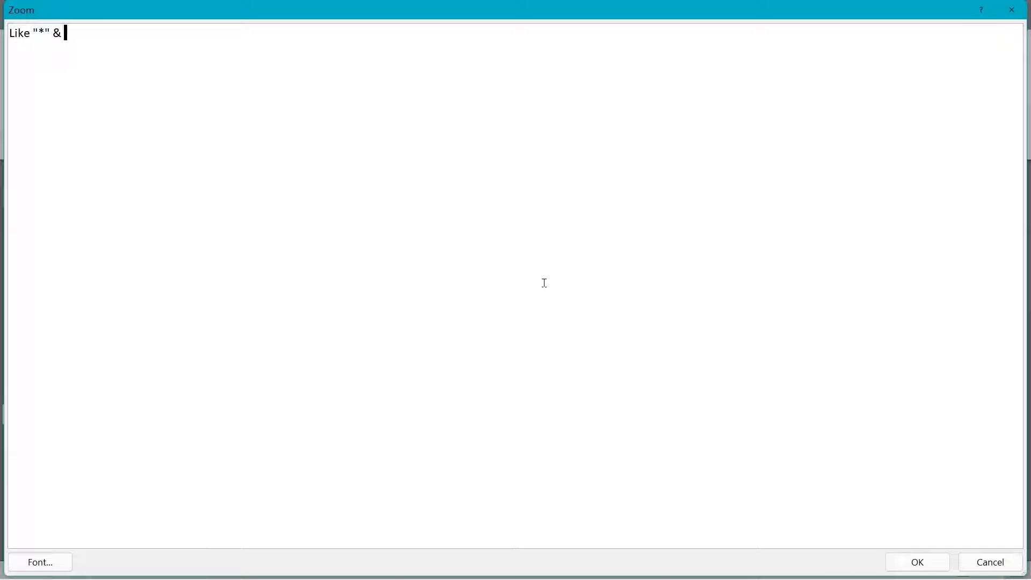
pyautogui.write(' [Enter Company')
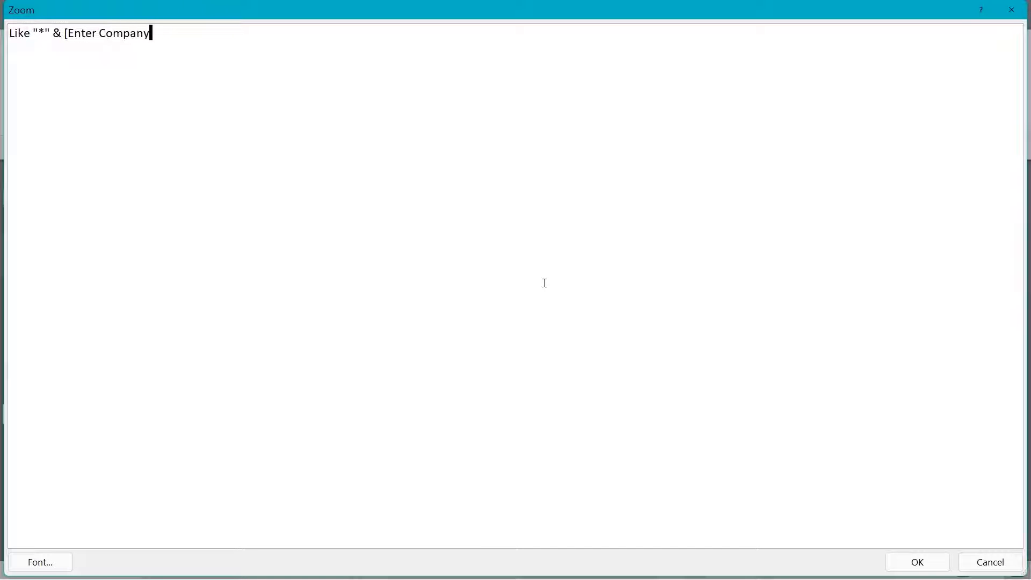
pyautogui.write(' Name (partial ok)')
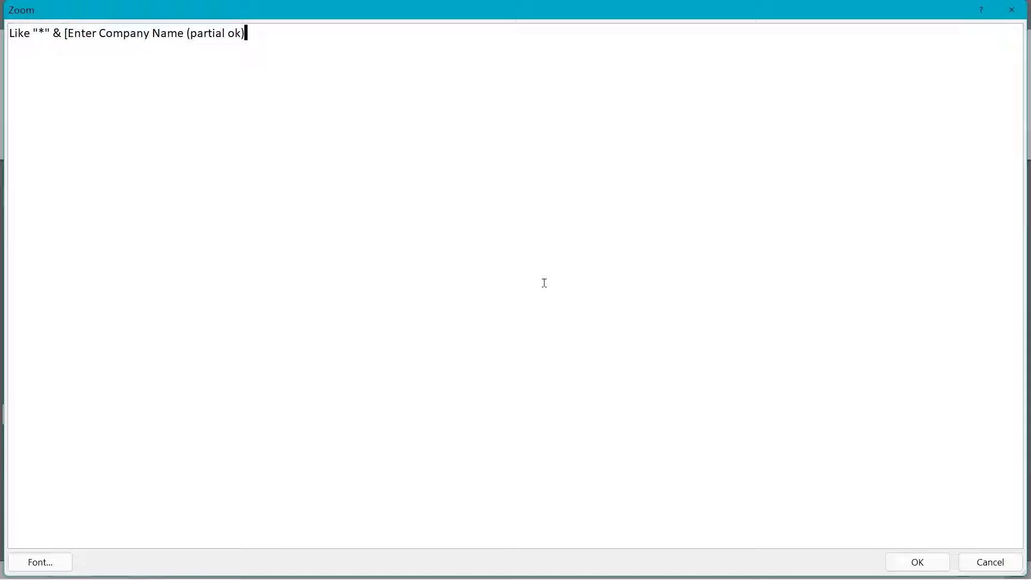
pyautogui.write('] & "*"')
pyautogui.click(932, 567)
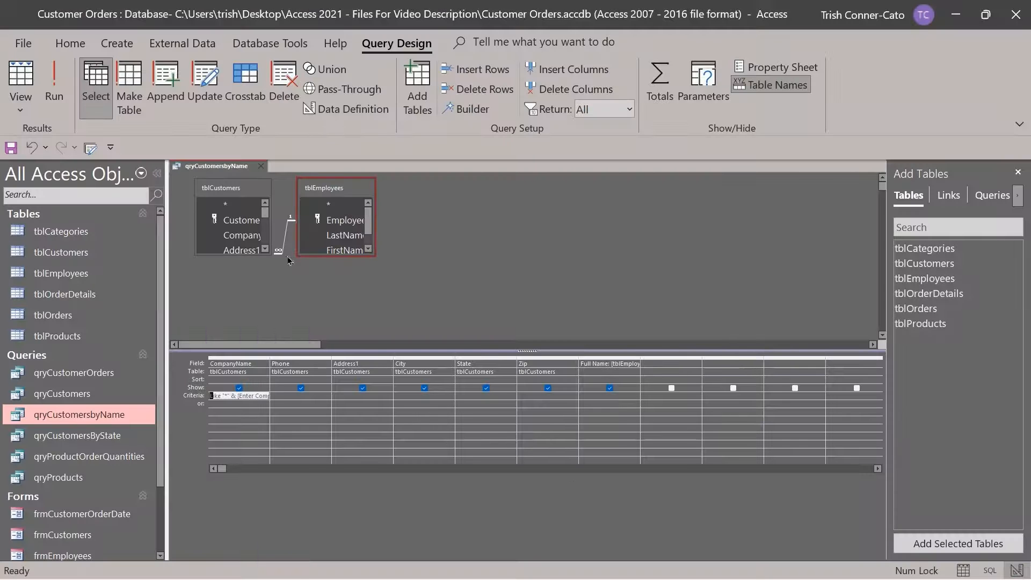
# Run qryCustomersbyName with 'Bearca' as the partial company name
pyautogui.click(53, 97)
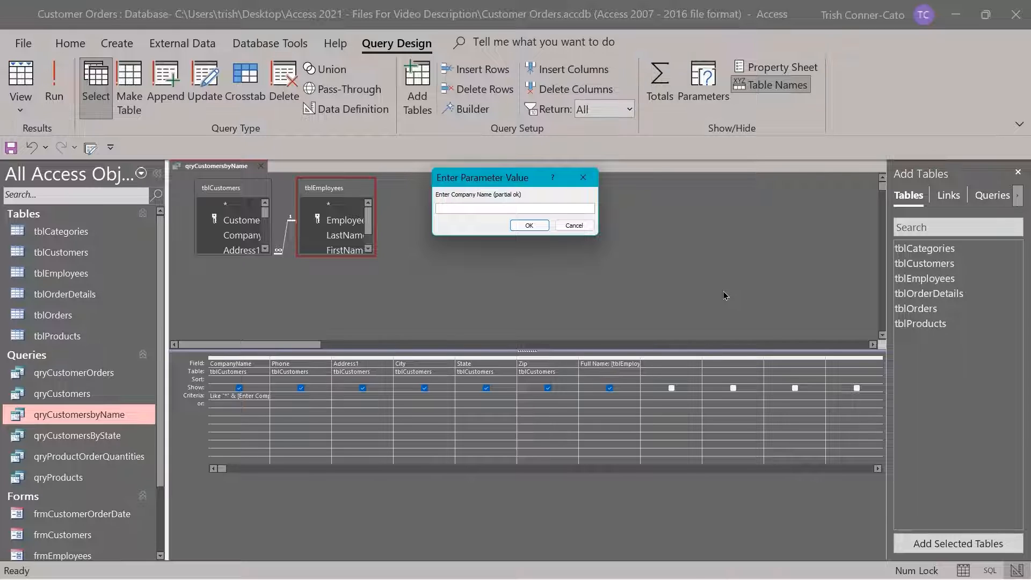
pyautogui.write('Bearcat')
pyautogui.press('Return')
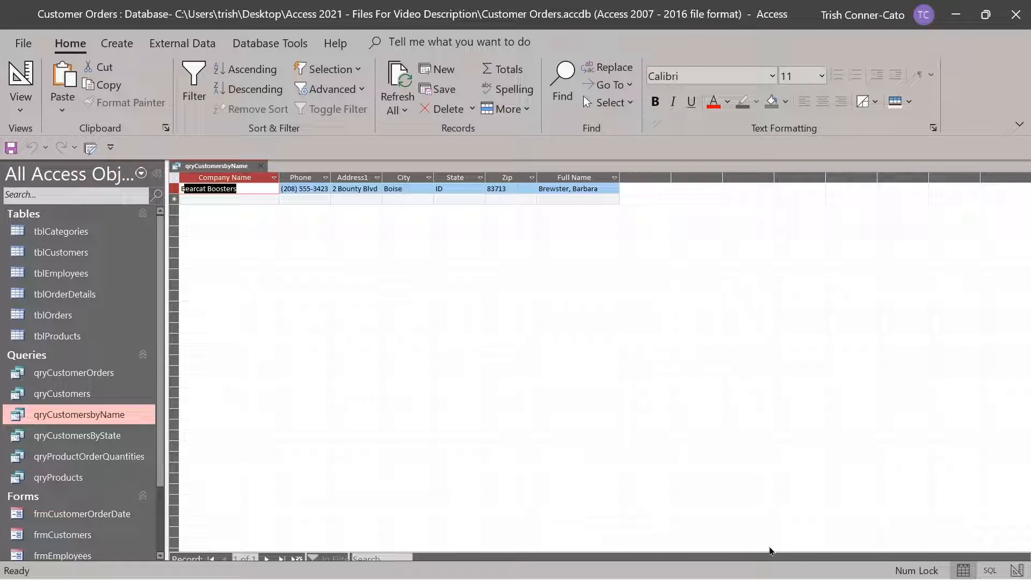
# Return to Design View and rerun the query with 'jacks', getting no matches
pyautogui.rightClick(210, 166)
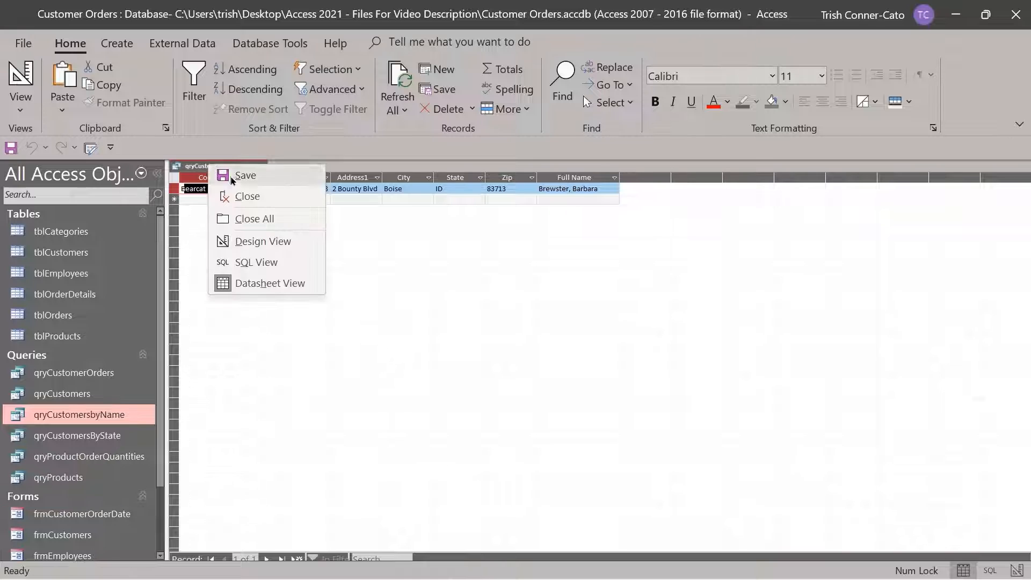
pyautogui.click(272, 252)
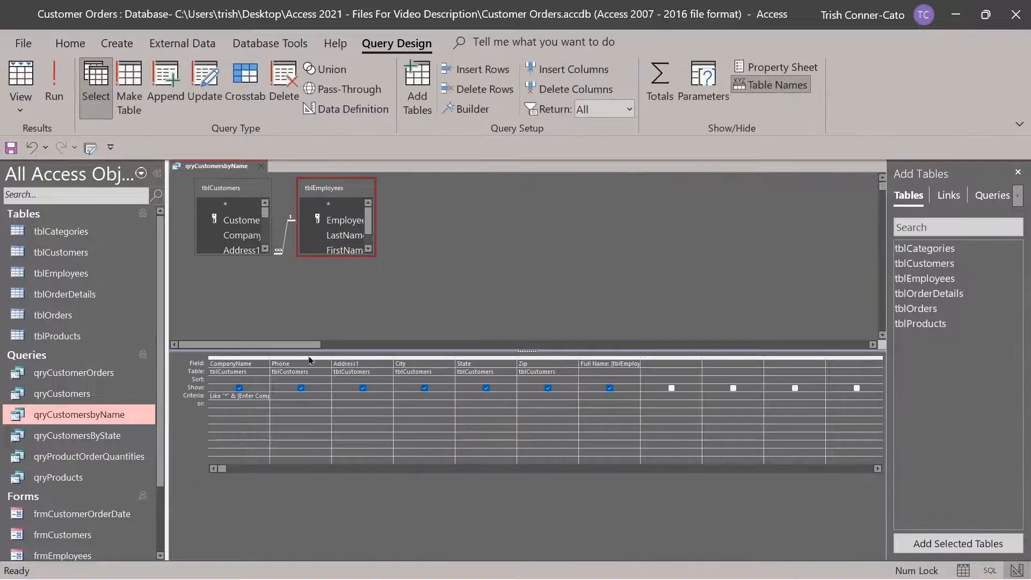
pyautogui.click(54, 89)
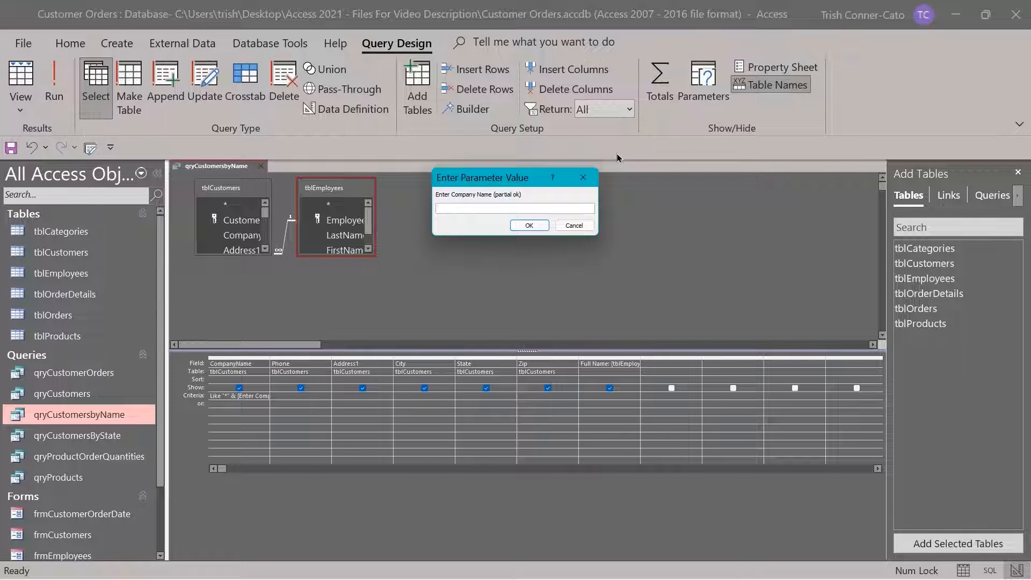
pyautogui.write('jacks')
pyautogui.press('Return')
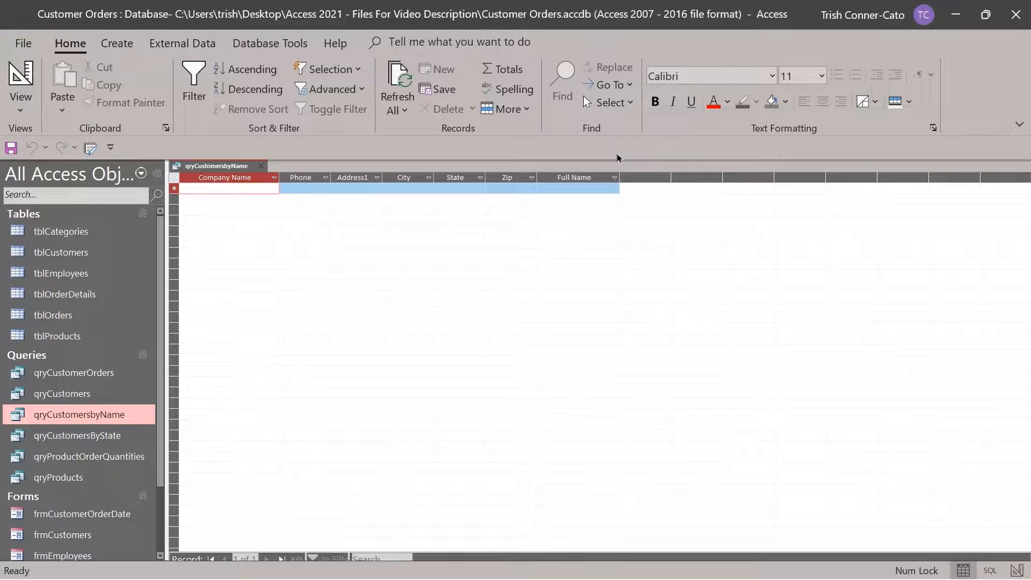
# Rerun qryCustomersbyName with 'firebird' to return Firebird Fire Sprinklers
pyautogui.rightClick(229, 168)
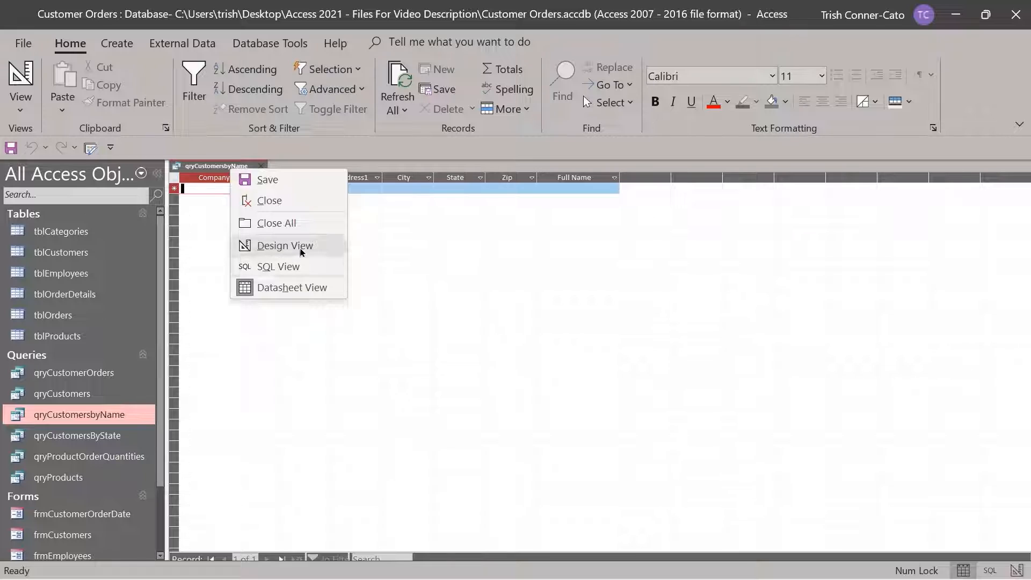
pyautogui.click(296, 247)
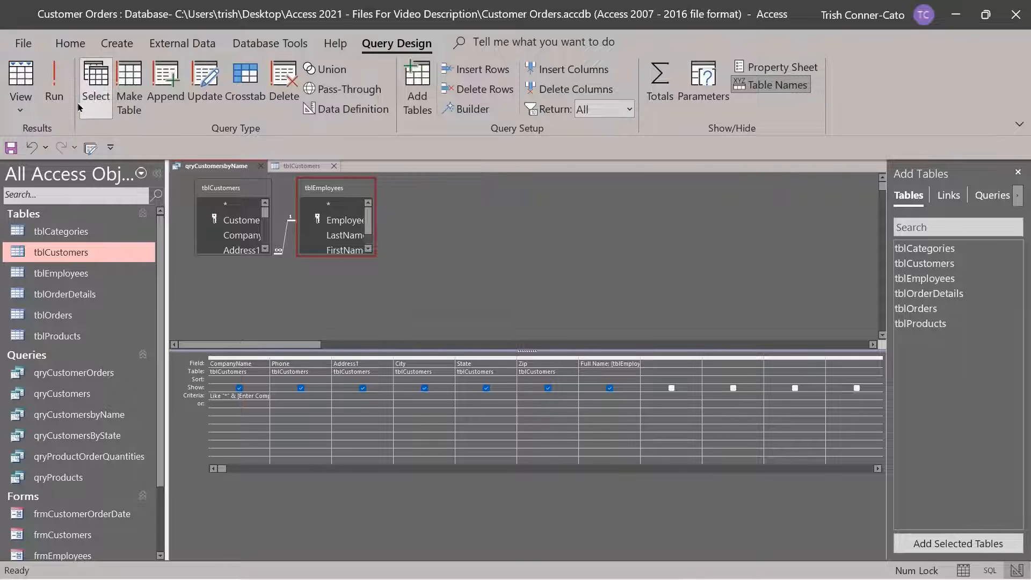
pyautogui.click(61, 97)
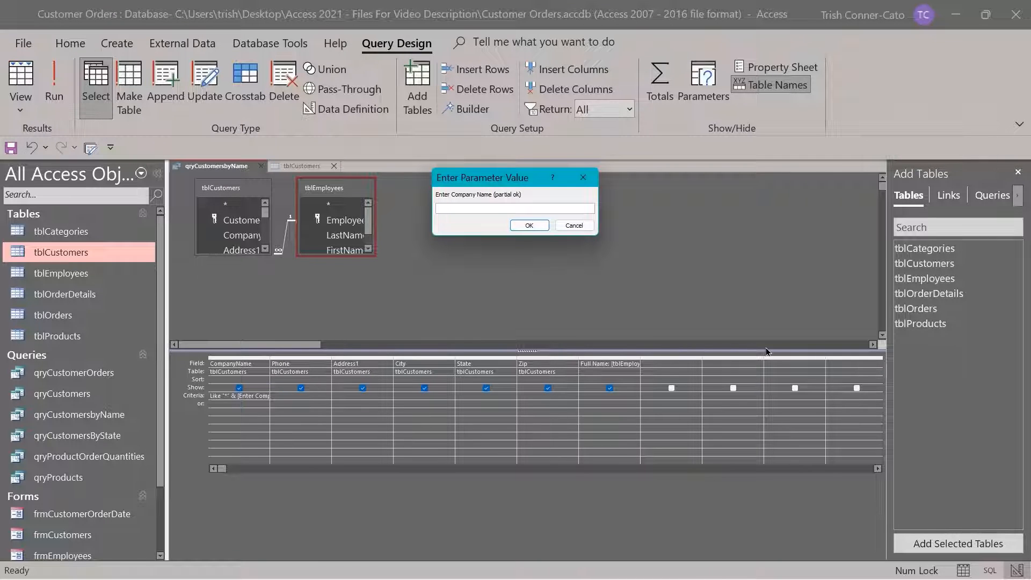
pyautogui.write('firebird')
pyautogui.press('Return')
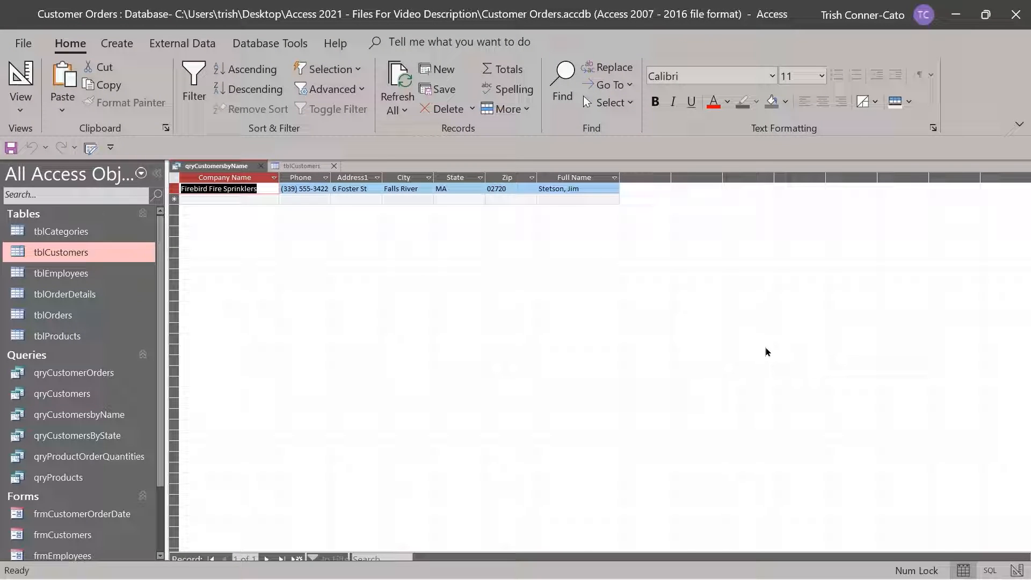
# Review the CompanyName criterion in Zoom in Design View, then save qryCustomersbyName
pyautogui.rightClick(239, 167)
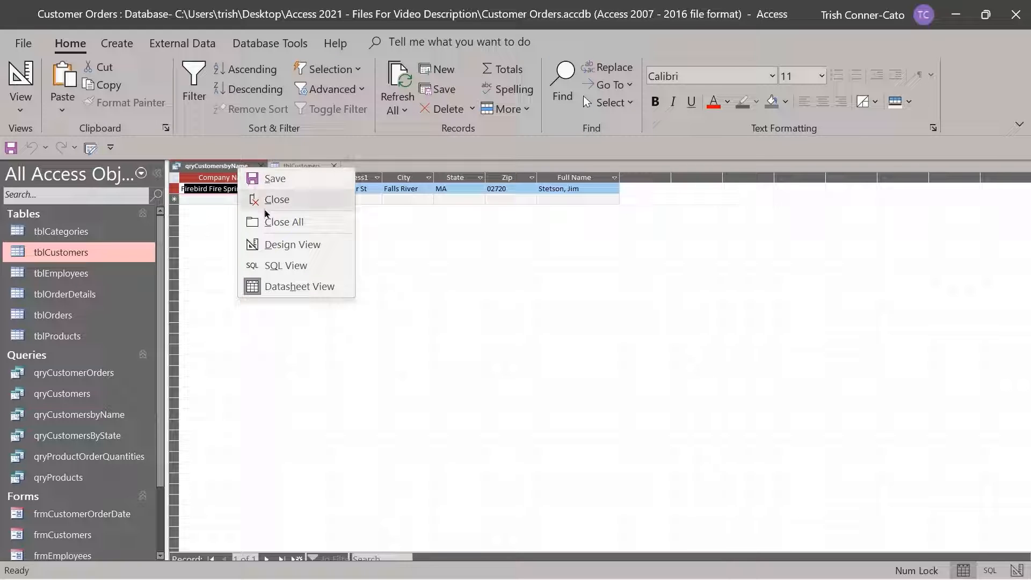
pyautogui.click(276, 246)
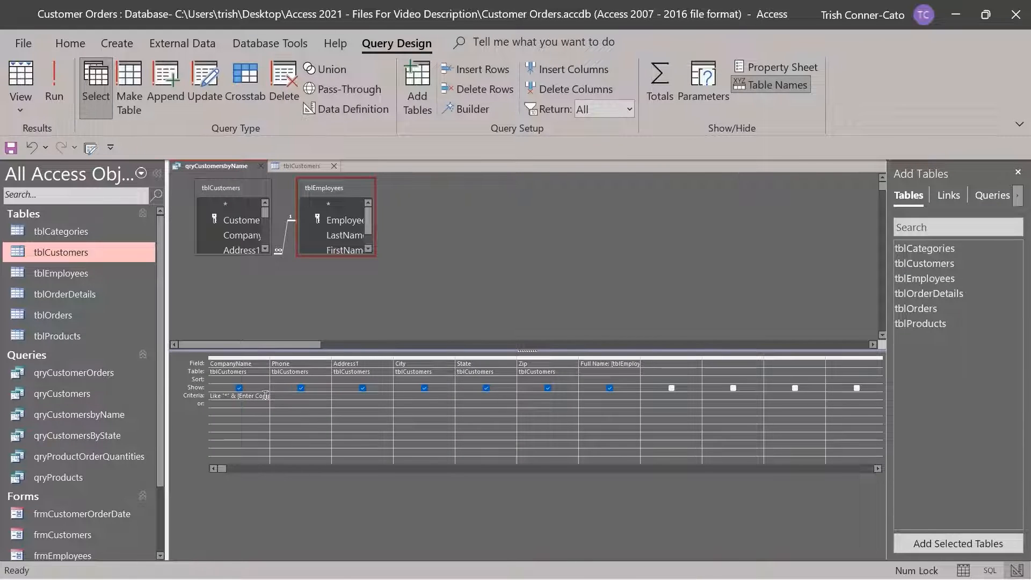
pyautogui.rightClick(245, 397)
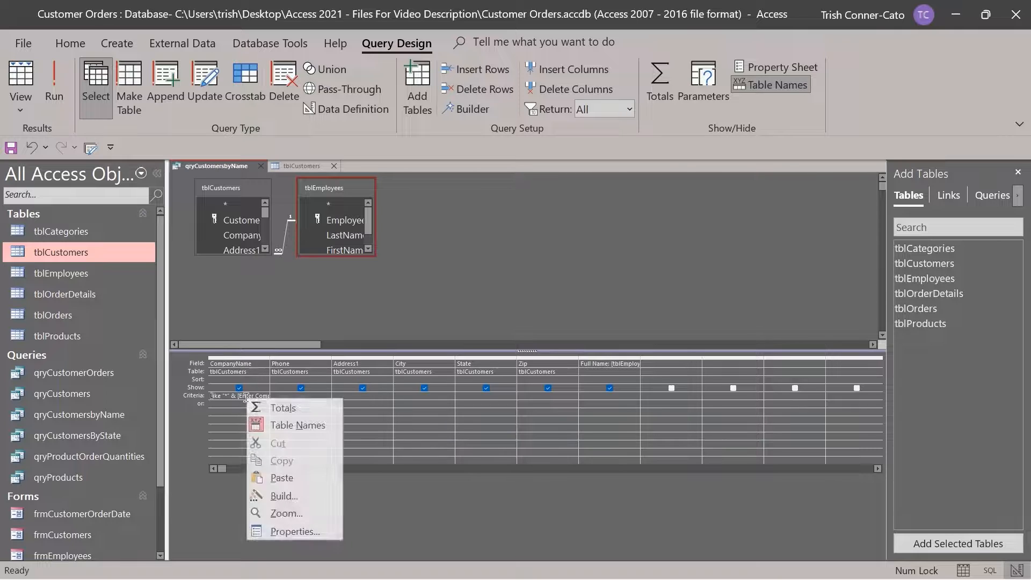
pyautogui.click(301, 514)
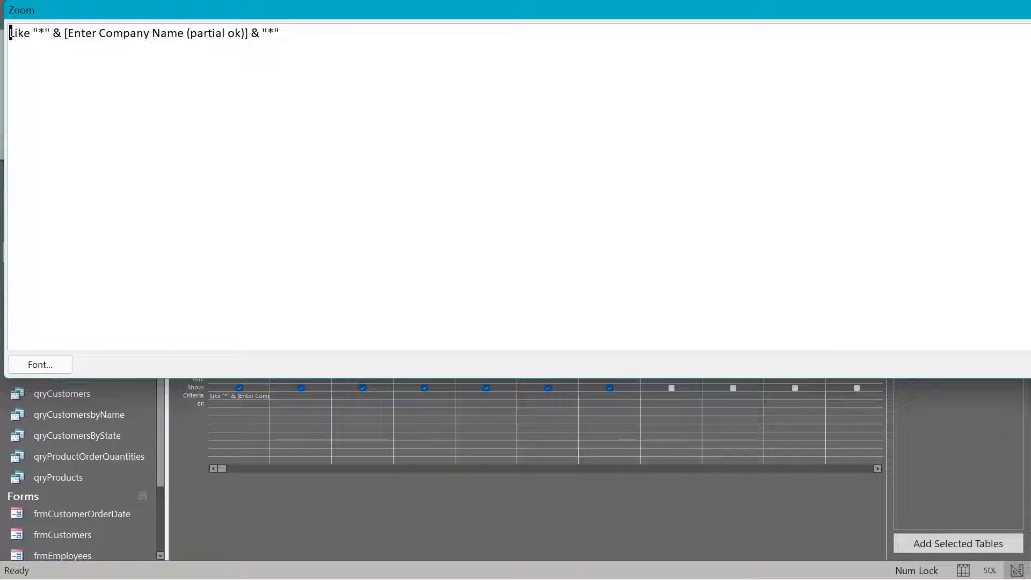
pyautogui.press('Return')
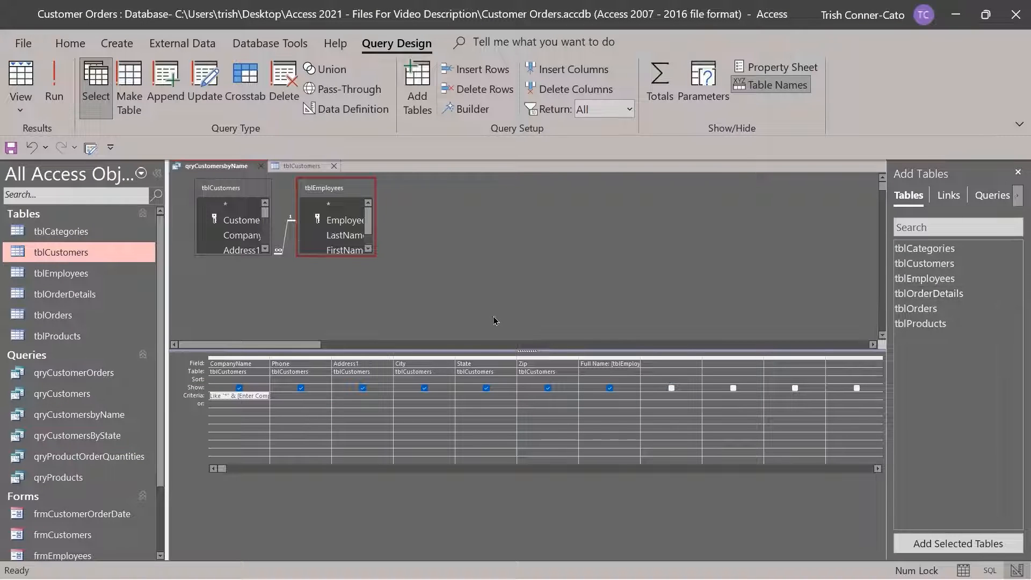
pyautogui.rightClick(225, 168)
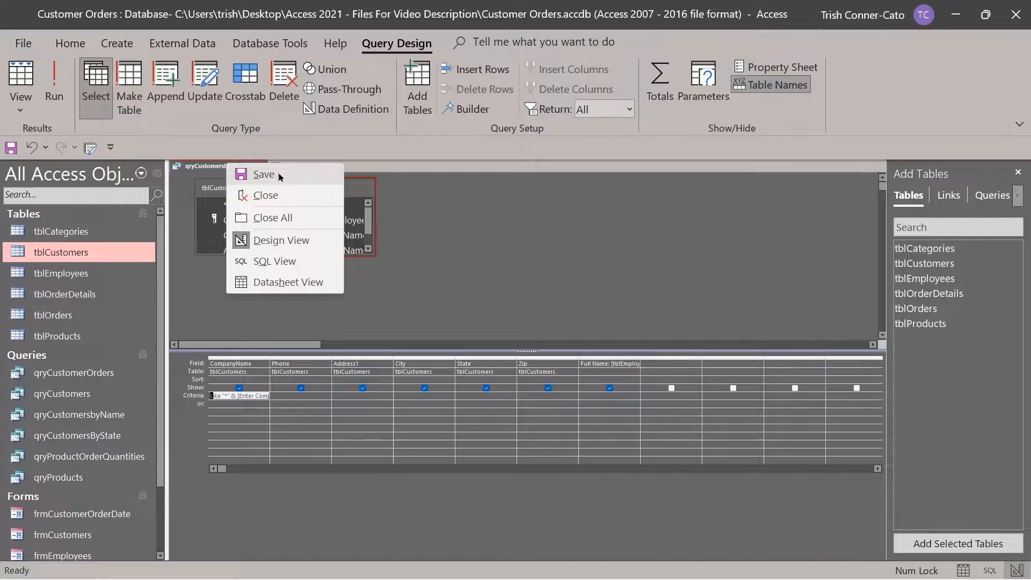
pyautogui.click(280, 177)
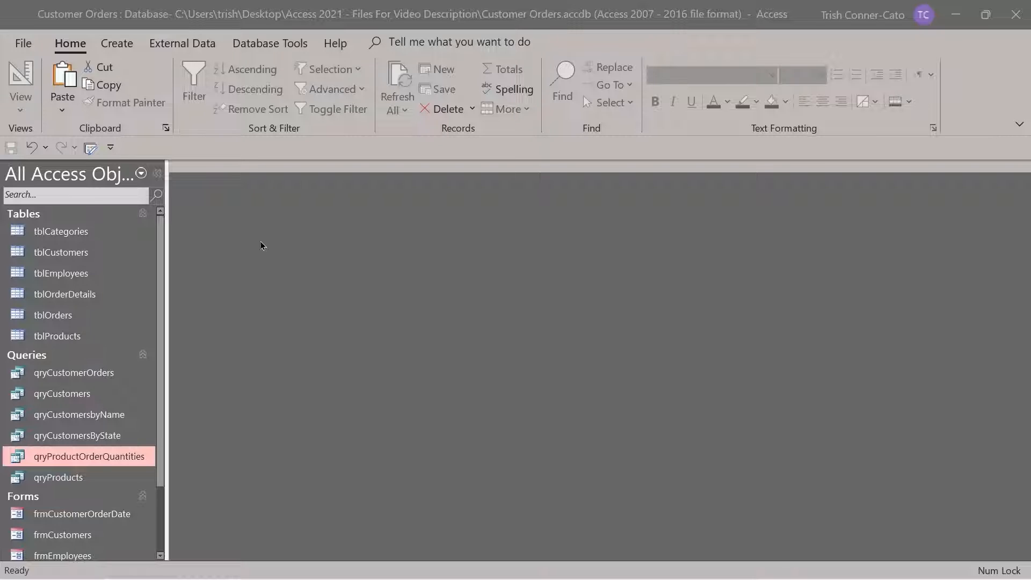
# Save the tblOrders table as a new query named qryOrdersbyDate
pyautogui.doubleClick(50, 317)
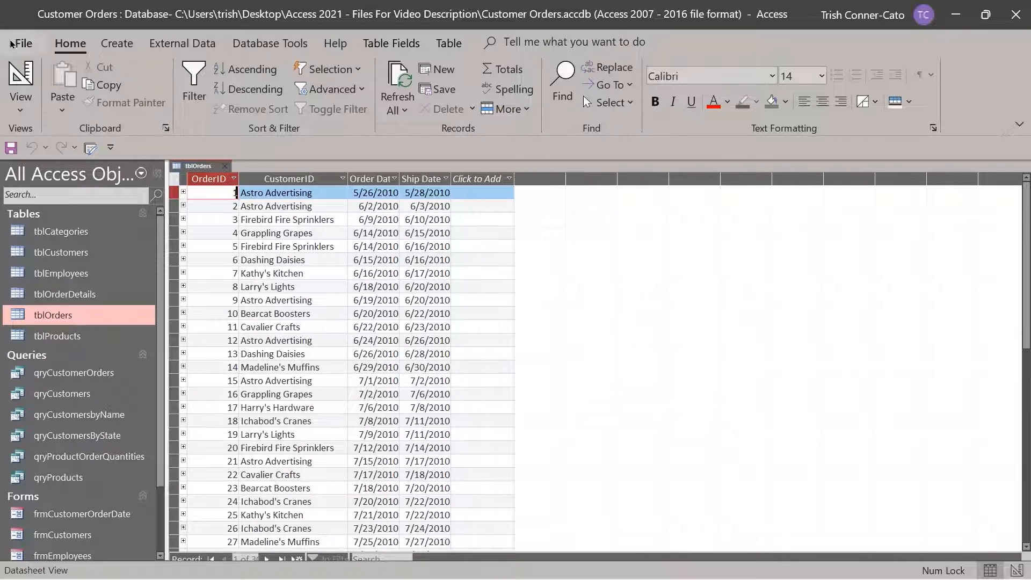
pyautogui.click(25, 44)
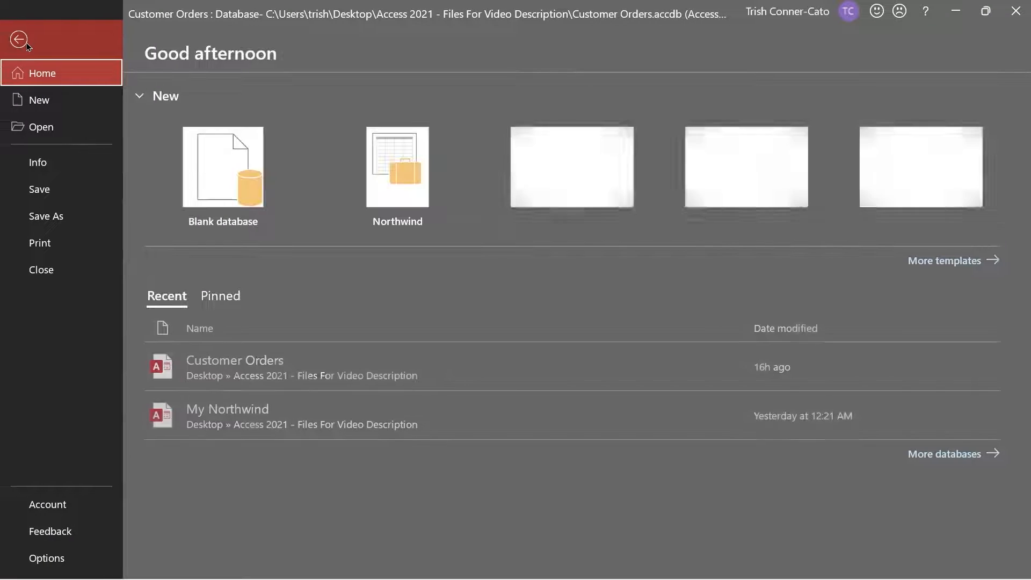
pyautogui.click(38, 219)
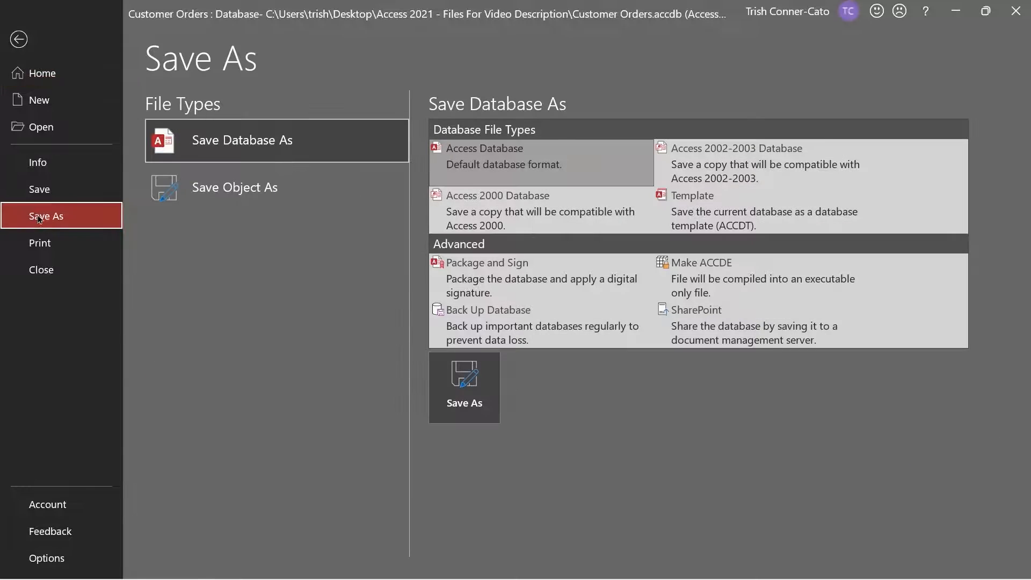
pyautogui.click(263, 188)
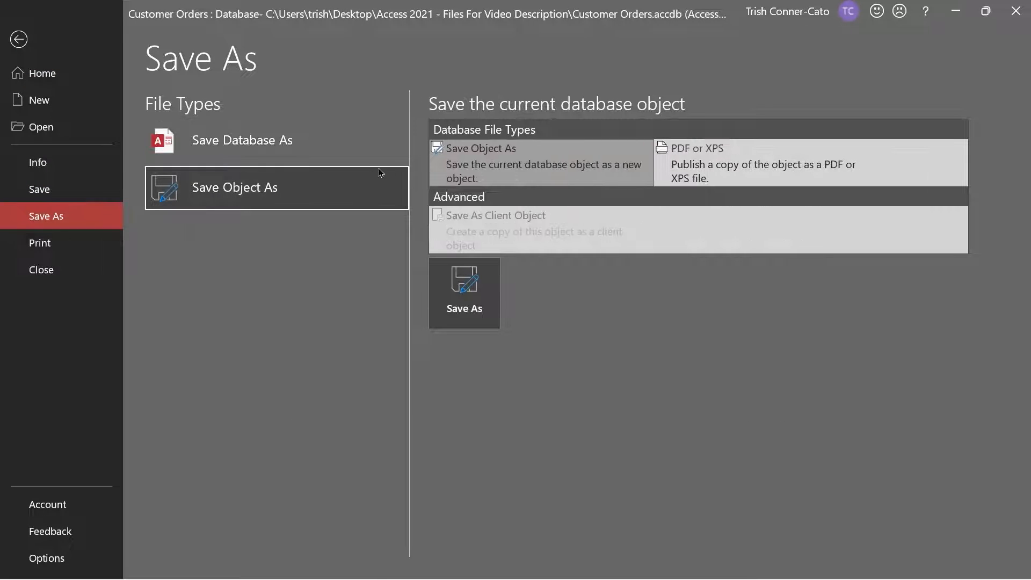
pyautogui.click(467, 290)
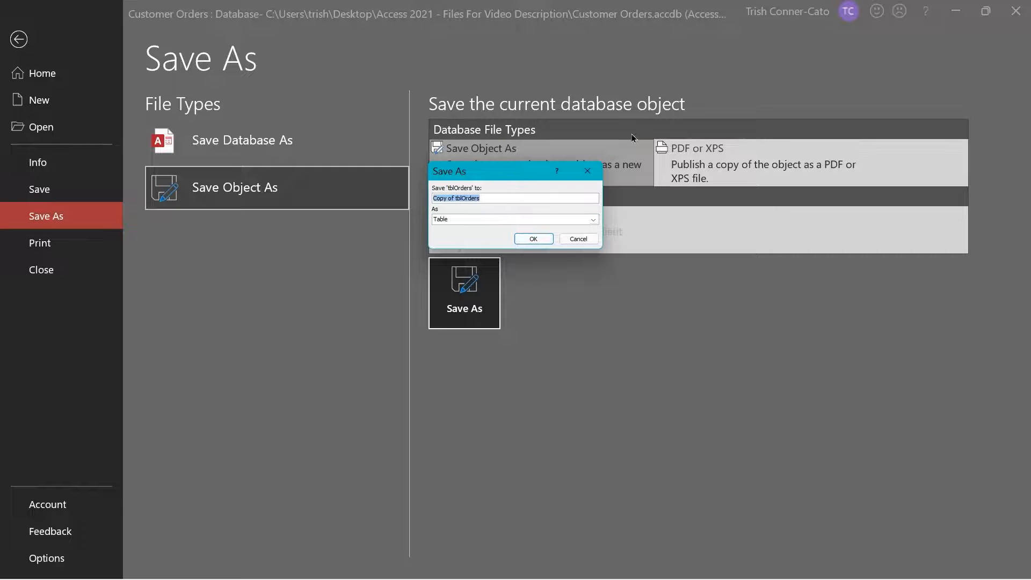
pyautogui.write('qryOrdersbyDate')
pyautogui.click(452, 220)
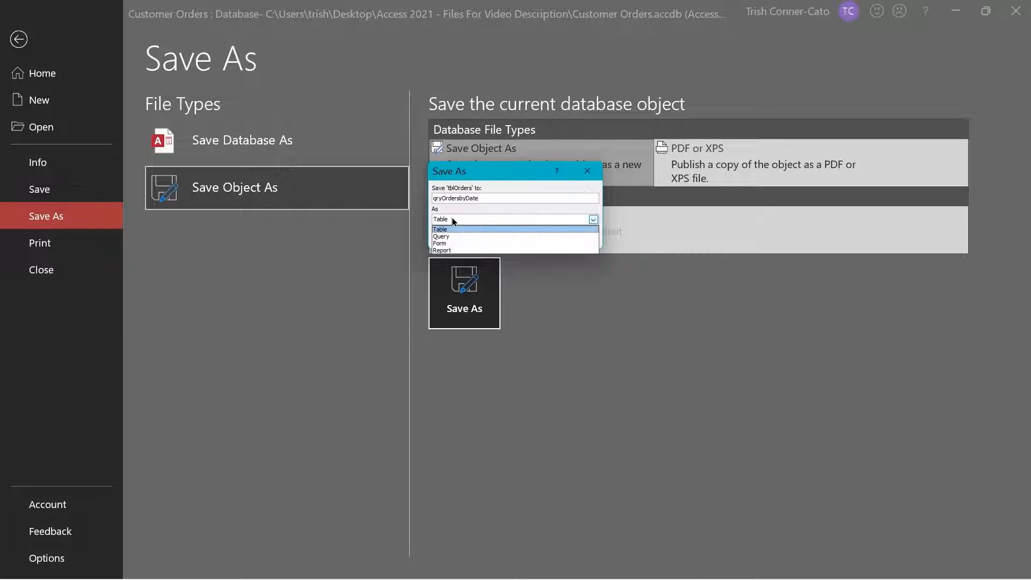
pyautogui.click(448, 236)
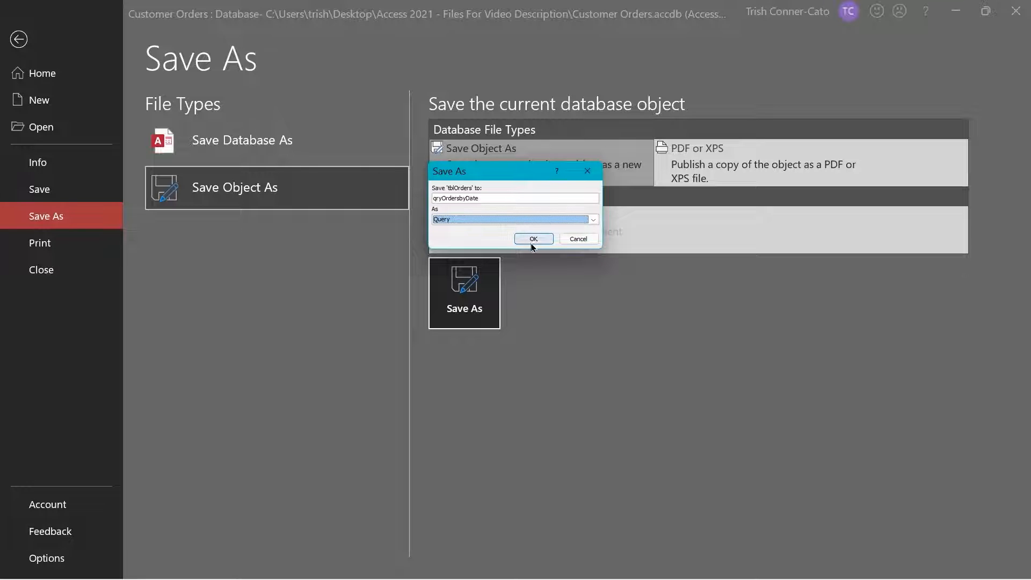
pyautogui.click(530, 239)
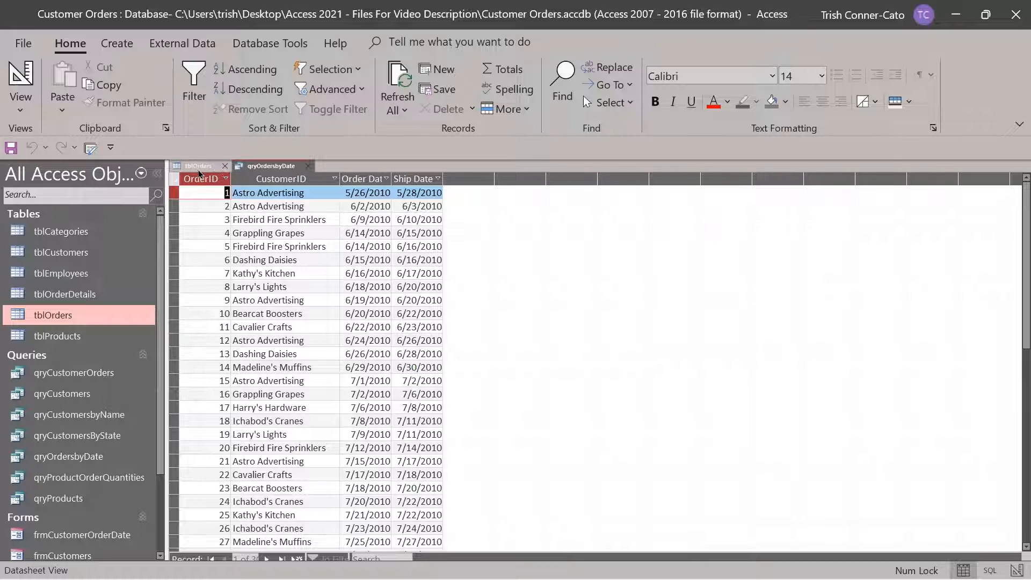
# In qryOrdersbyDate's design, set OrderDate criteria to Between [Enter the start date] and [Enter the end date]
pyautogui.click(224, 167)
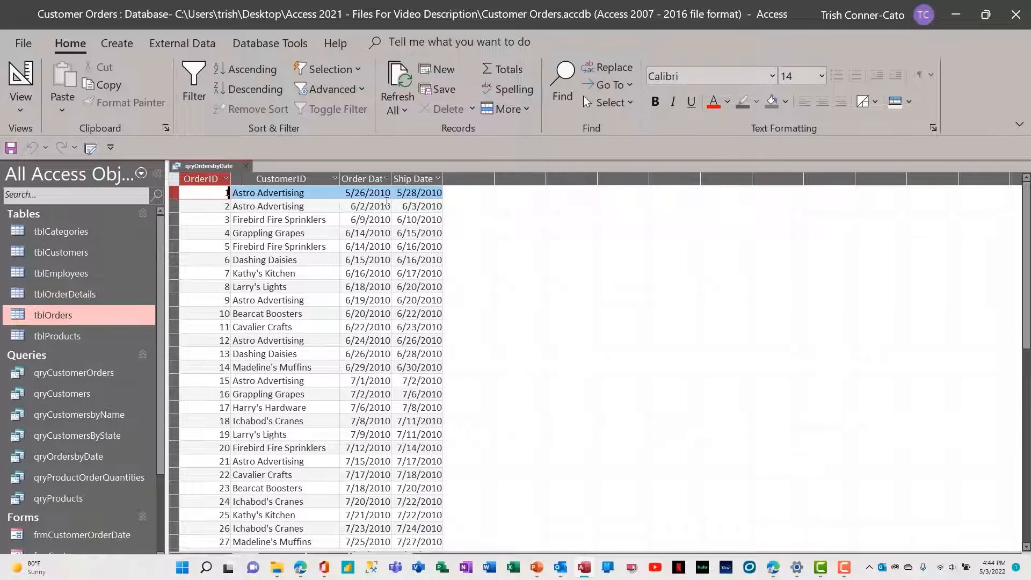
pyautogui.rightClick(215, 168)
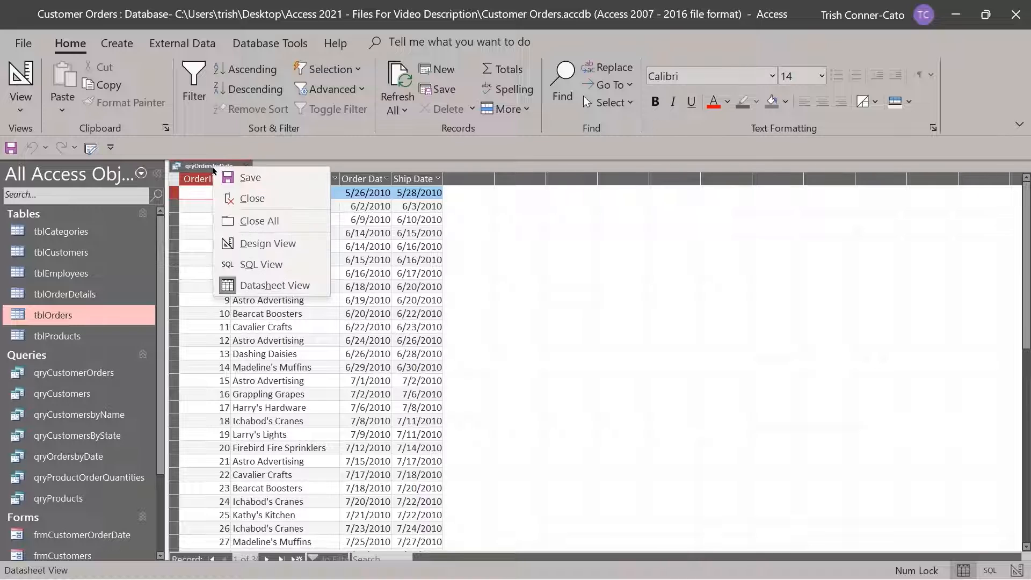
pyautogui.click(278, 244)
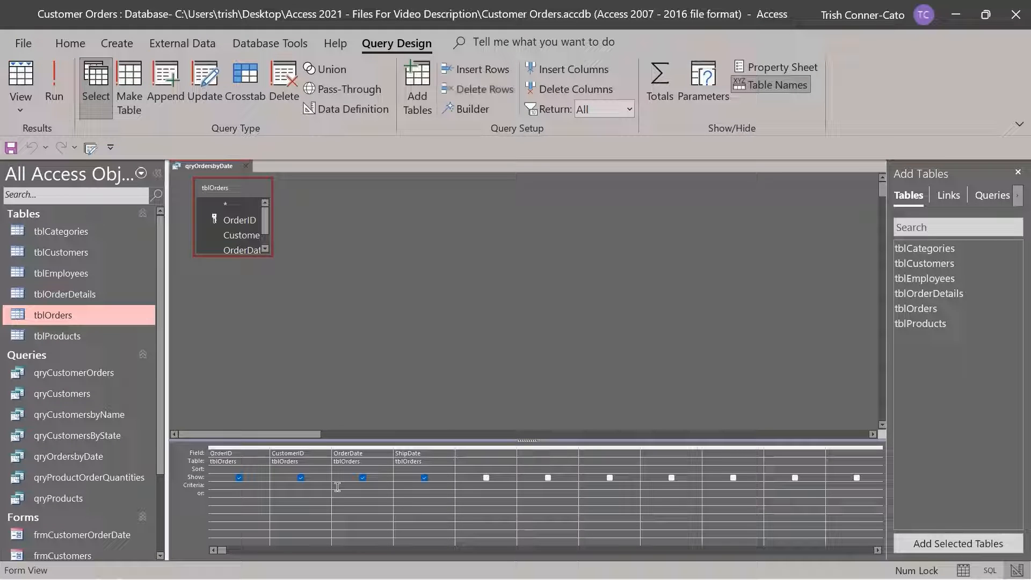
pyautogui.rightClick(337, 487)
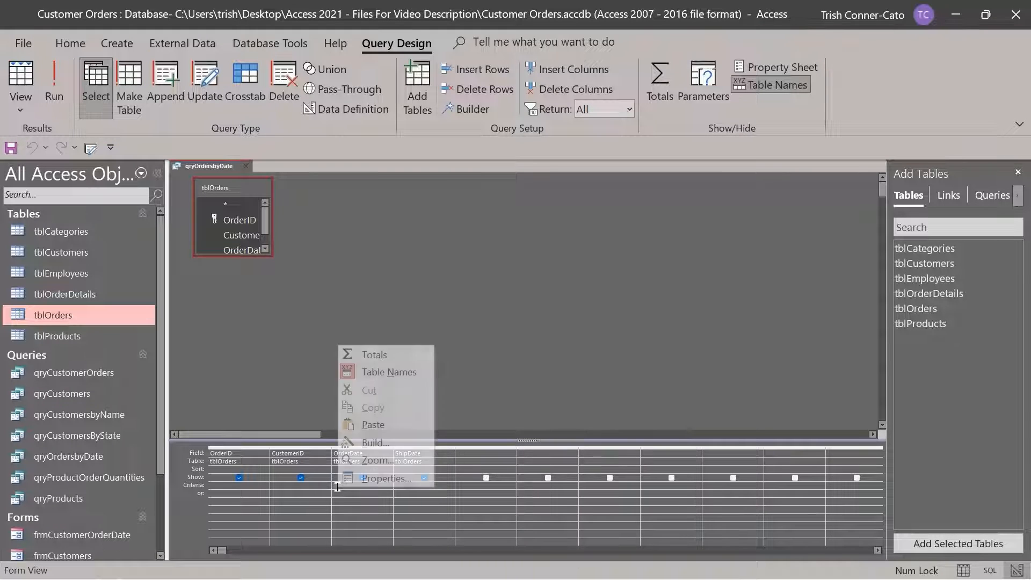
pyautogui.click(379, 461)
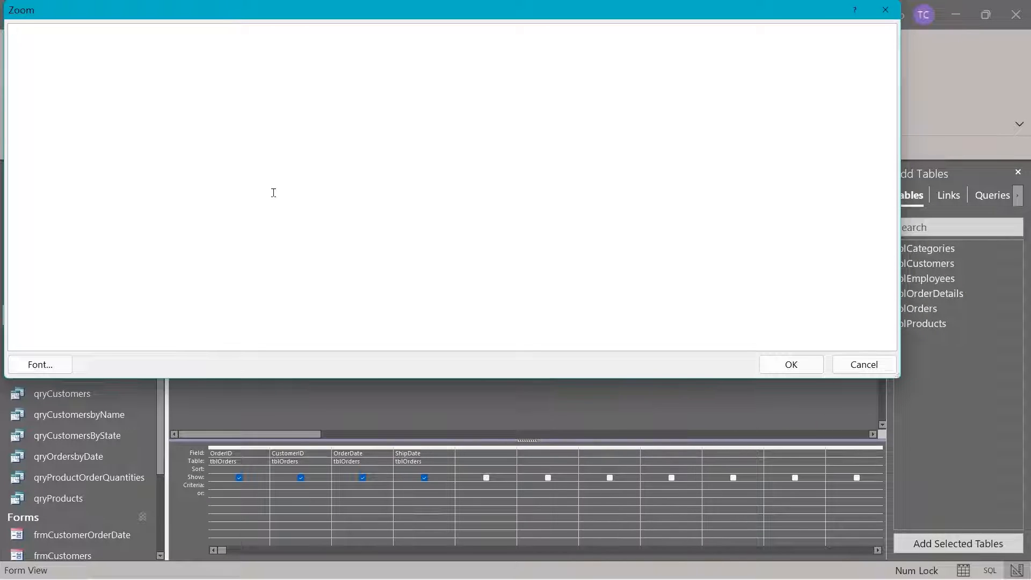
pyautogui.write('Between [Ente')
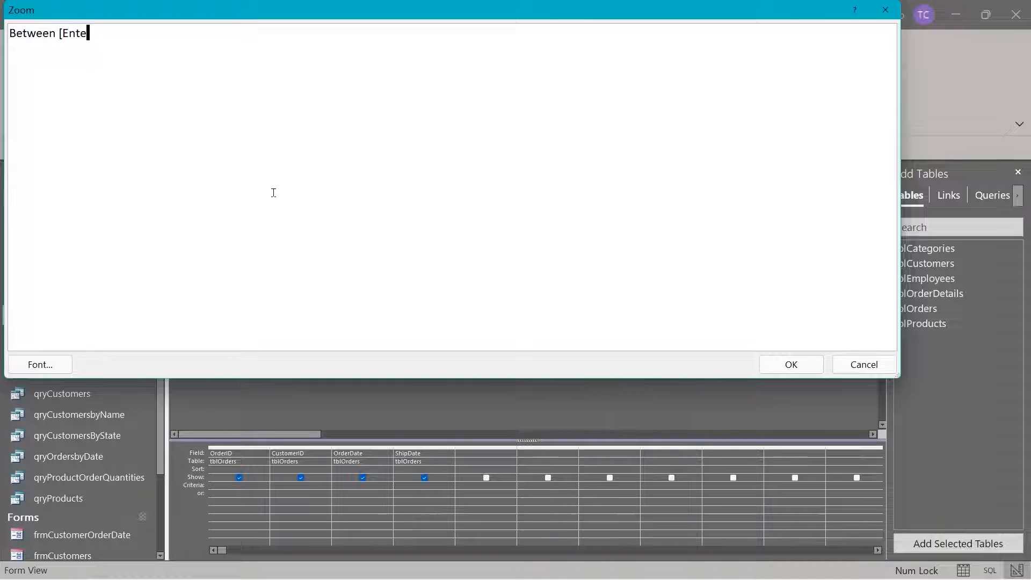
pyautogui.write('r the start dat')
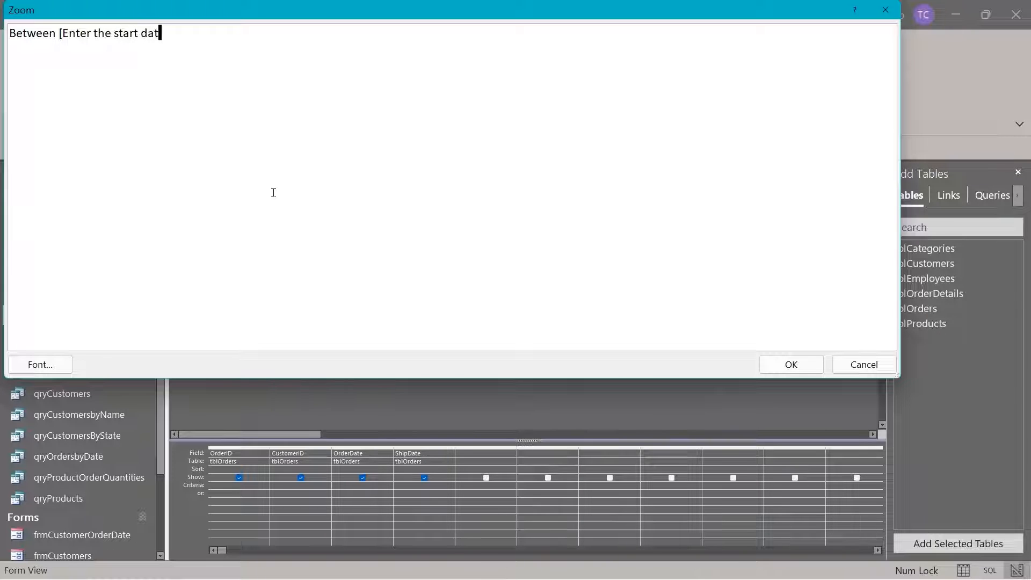
pyautogui.write('e] and [Enter the end ')
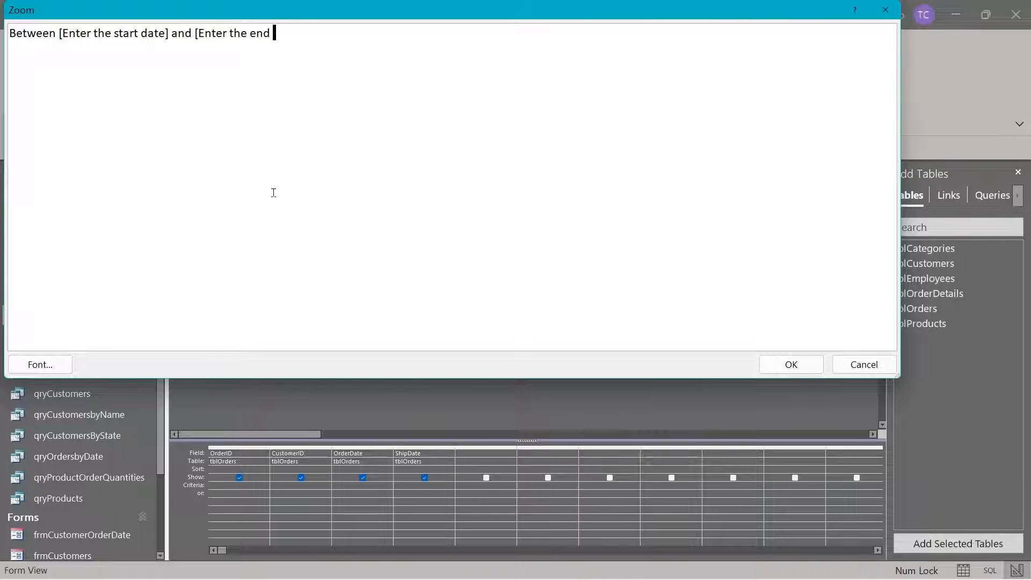
pyautogui.write('date]')
pyautogui.click(792, 364)
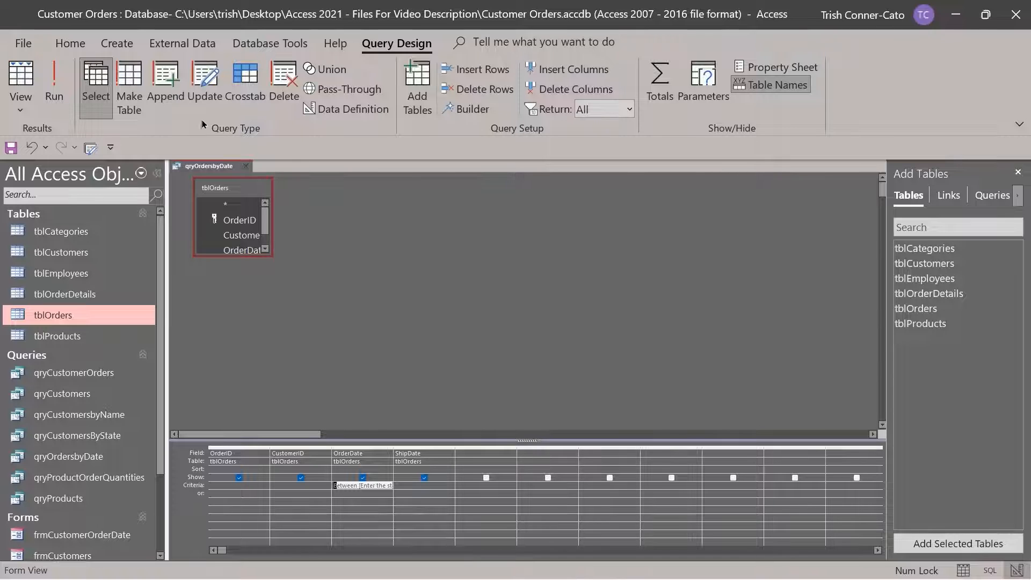
# Run qryOrdersbyDate for the date range 6/1/2010 to 6/30/2010
pyautogui.click(53, 89)
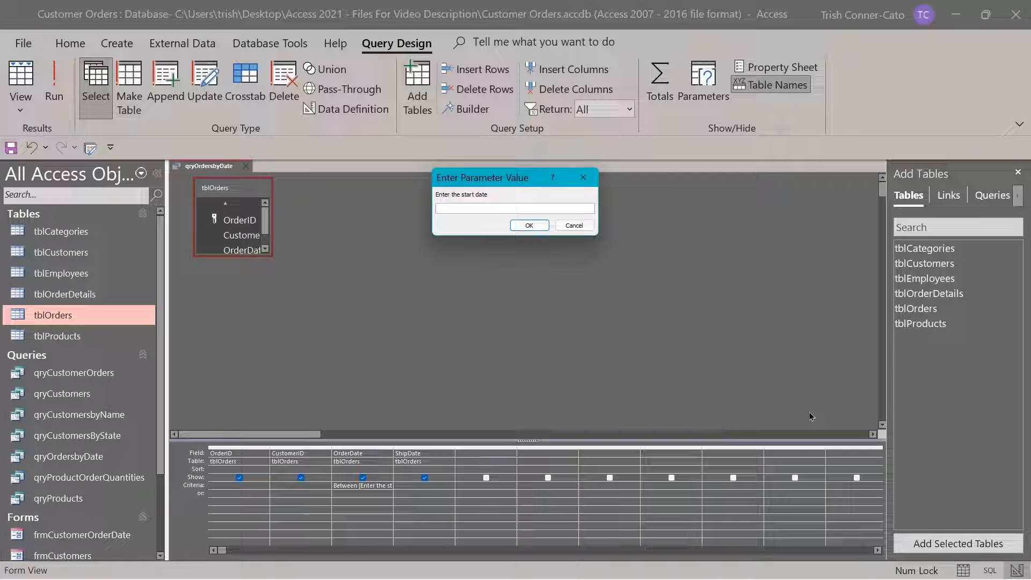
pyautogui.write('6/1/2010')
pyautogui.press('Return')
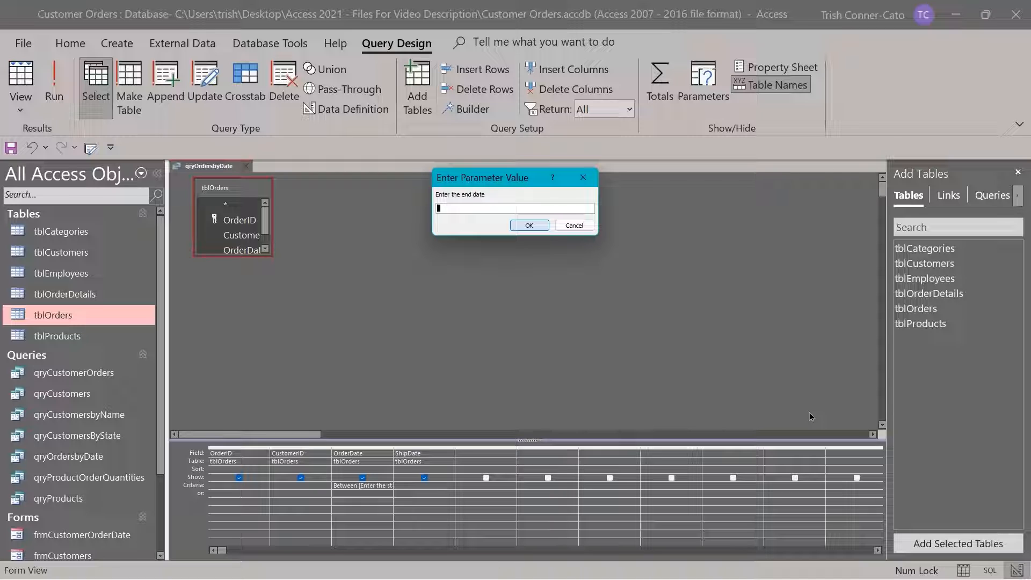
pyautogui.write('6/30/2010')
pyautogui.press('Return')
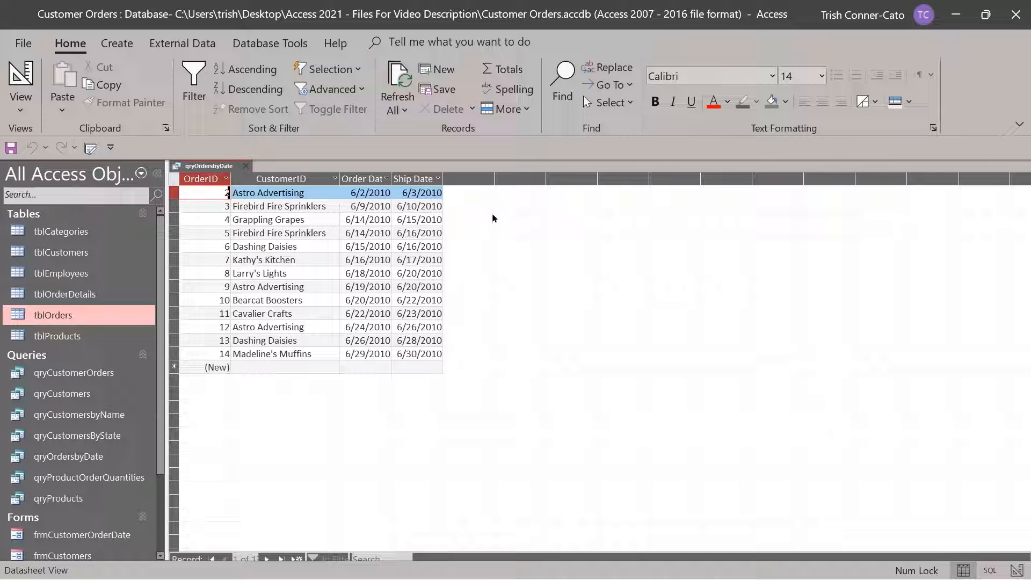
# Return to Design View, rerun the query for 1/1/2010 to 2/28/2010, then close it
pyautogui.rightClick(216, 168)
pyautogui.click(275, 247)
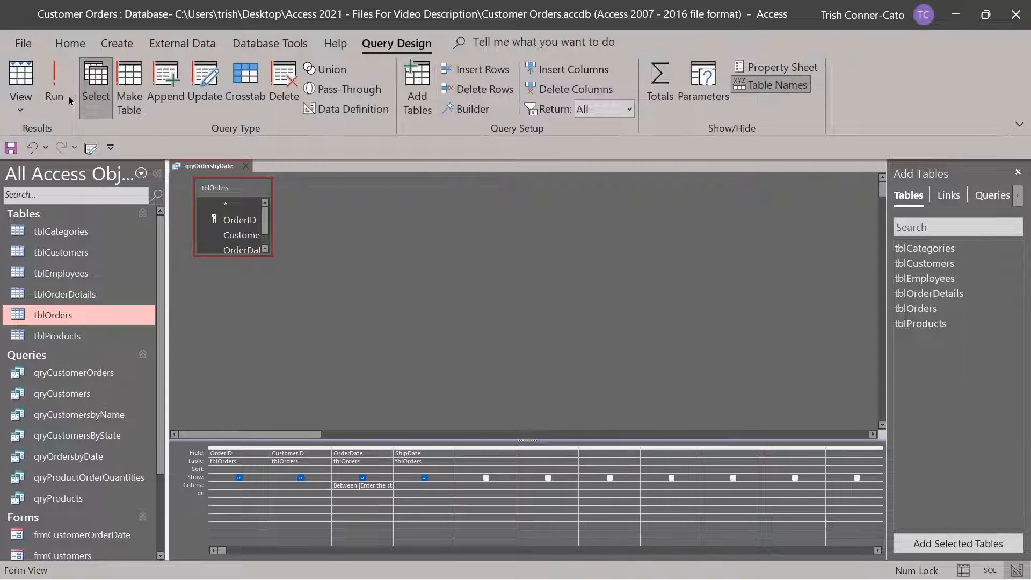
pyautogui.click(52, 95)
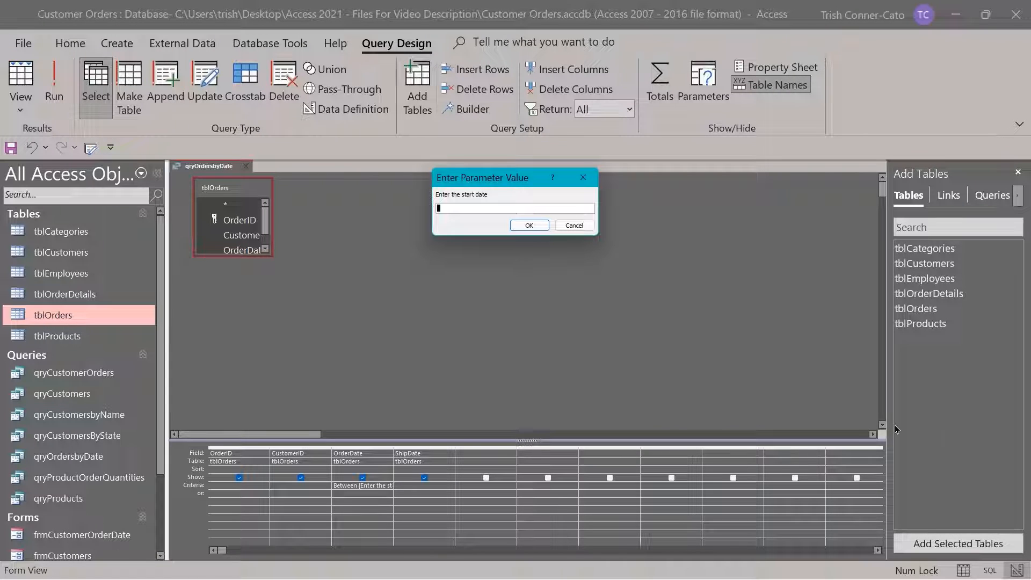
pyautogui.write('1/1/2010')
pyautogui.press('Return')
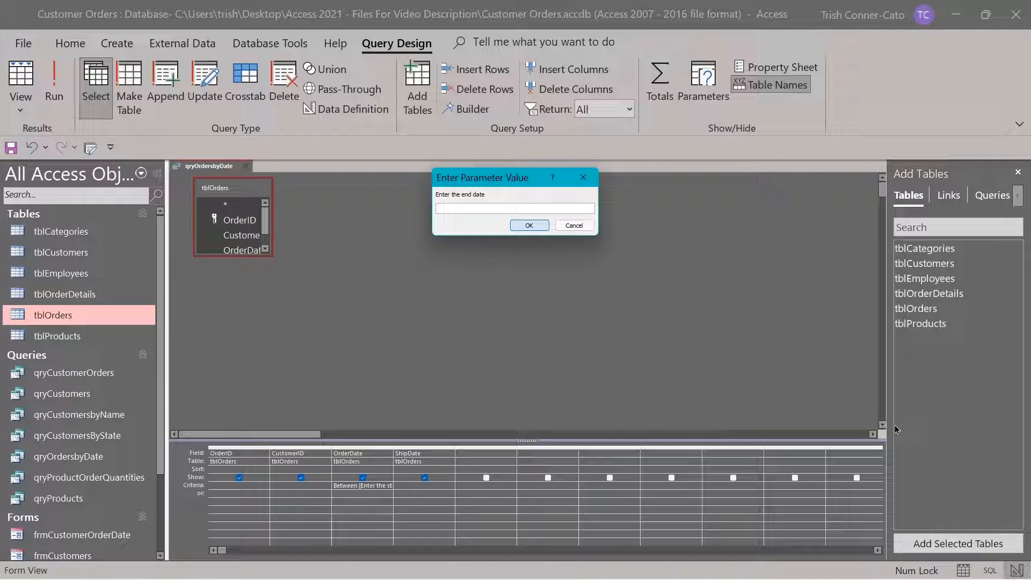
pyautogui.write('2/28/2010')
pyautogui.press('Return')
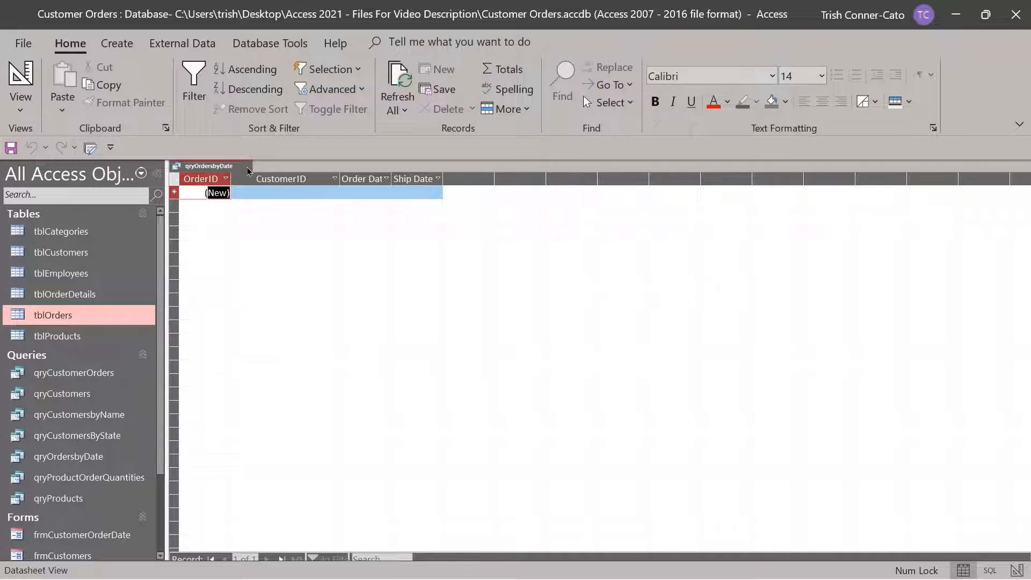
pyautogui.click(247, 166)
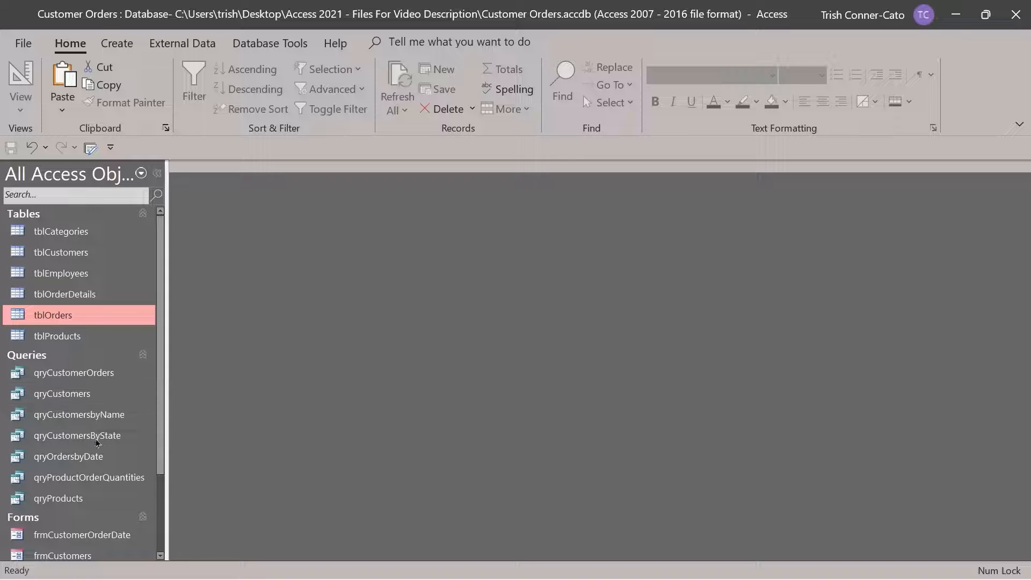
# In qryCustomers change Firebird Fire Sprinklers' Address1 from Foster to Forrest, then open tblCustomers
pyautogui.doubleClick(71, 397)
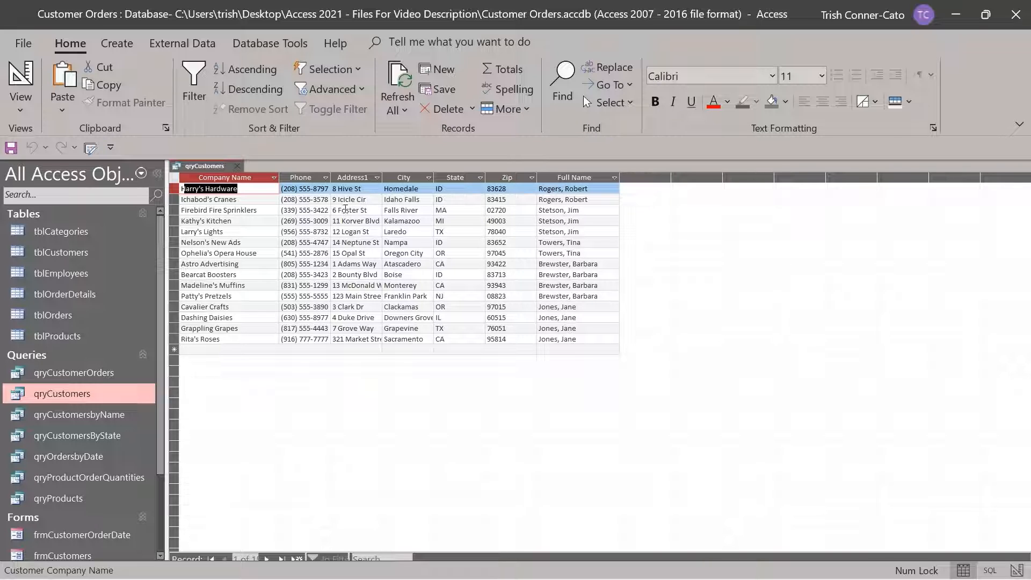
pyautogui.click(345, 209)
pyautogui.doubleClick(346, 210)
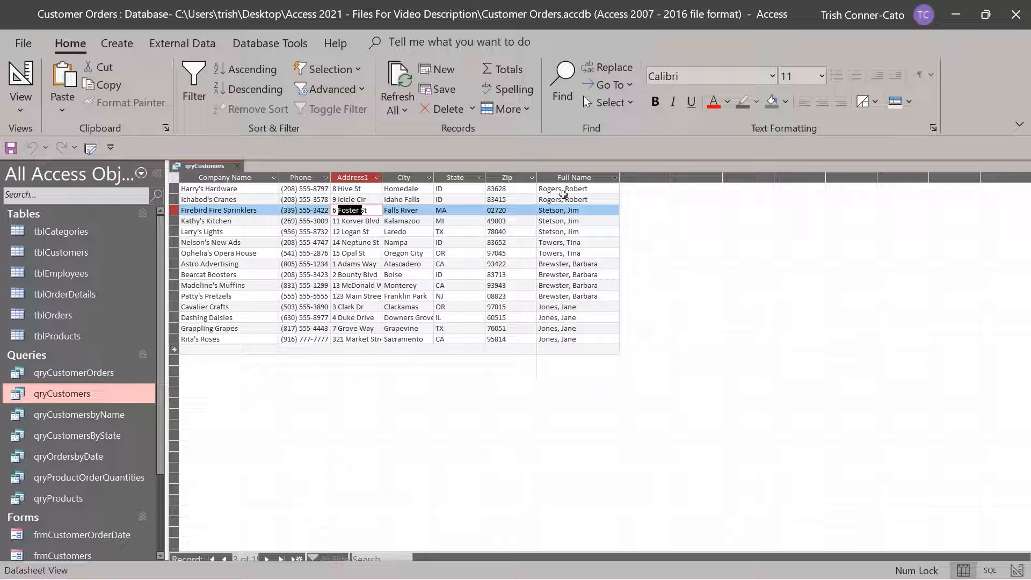
pyautogui.write('Forrest')
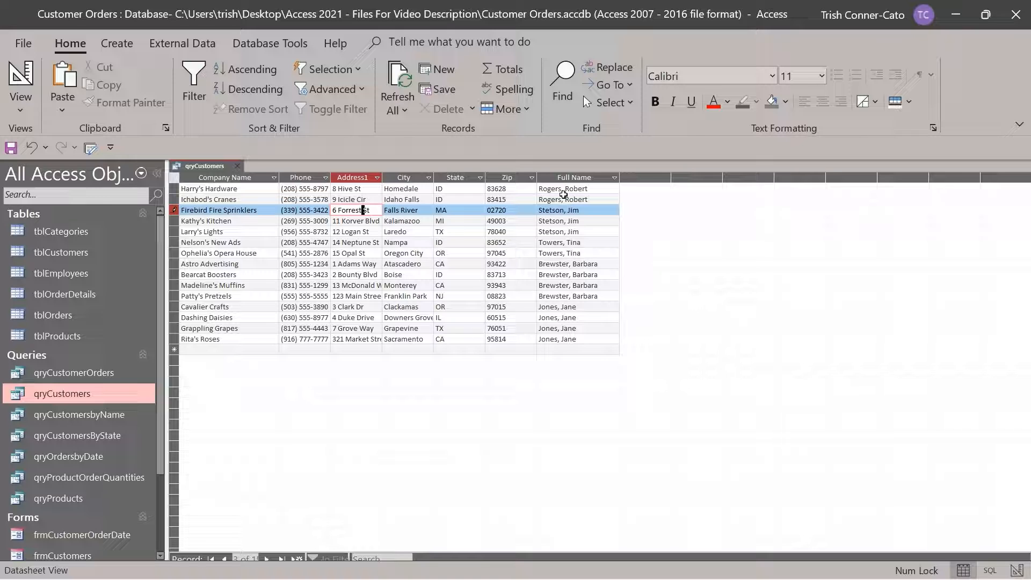
pyautogui.press('Tab')
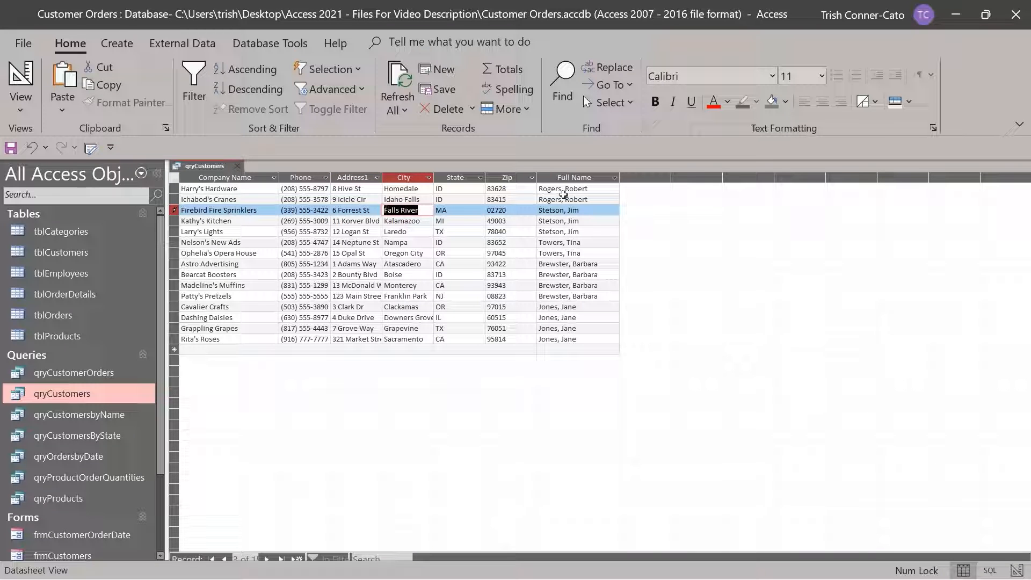
pyautogui.press('Down')
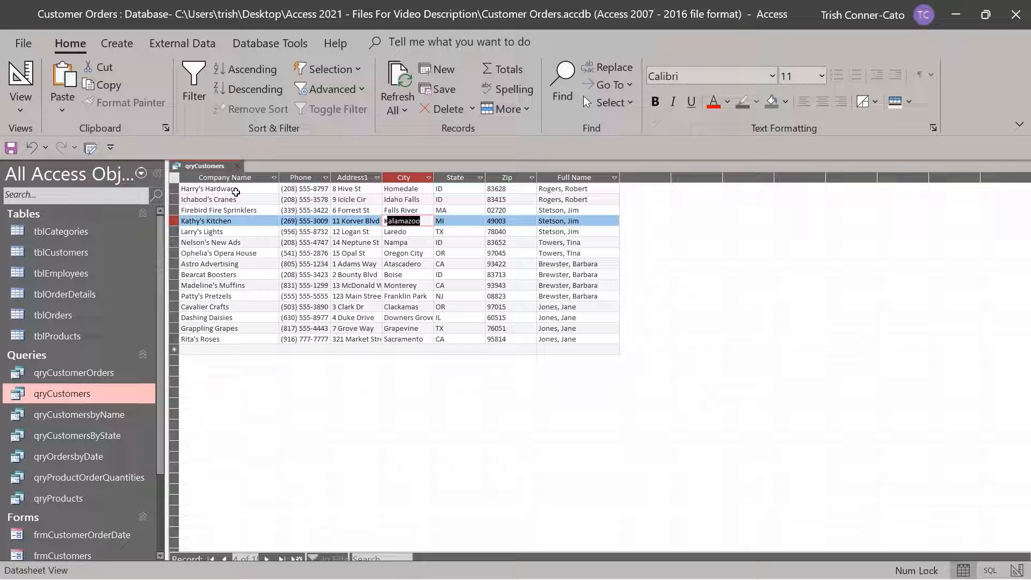
pyautogui.doubleClick(90, 253)
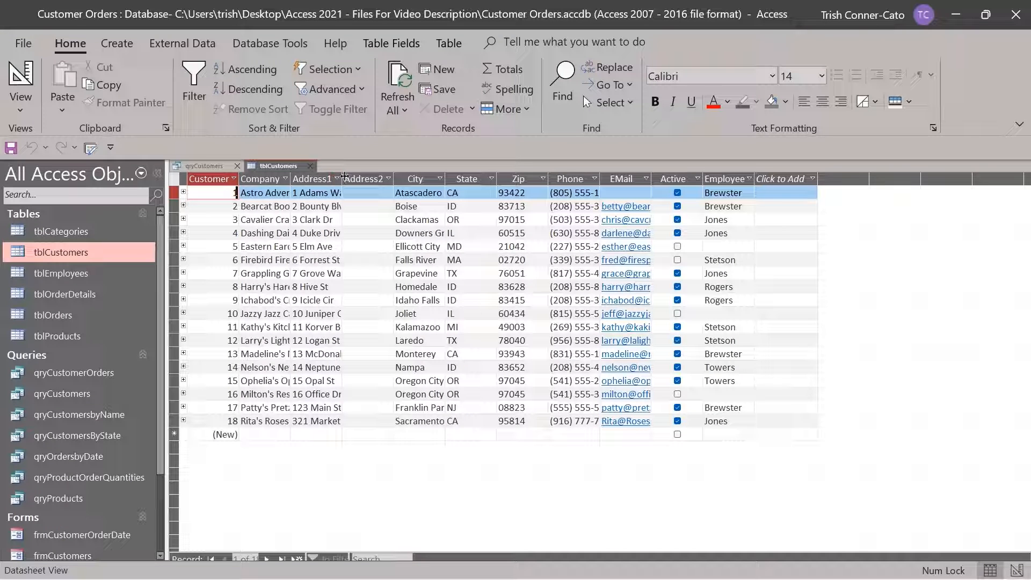
# Drag the Address1 and Company Name columns wider, then close tblCustomers saving the new layout
pyautogui.moveTo(341, 183); pyautogui.dragTo(455, 183)
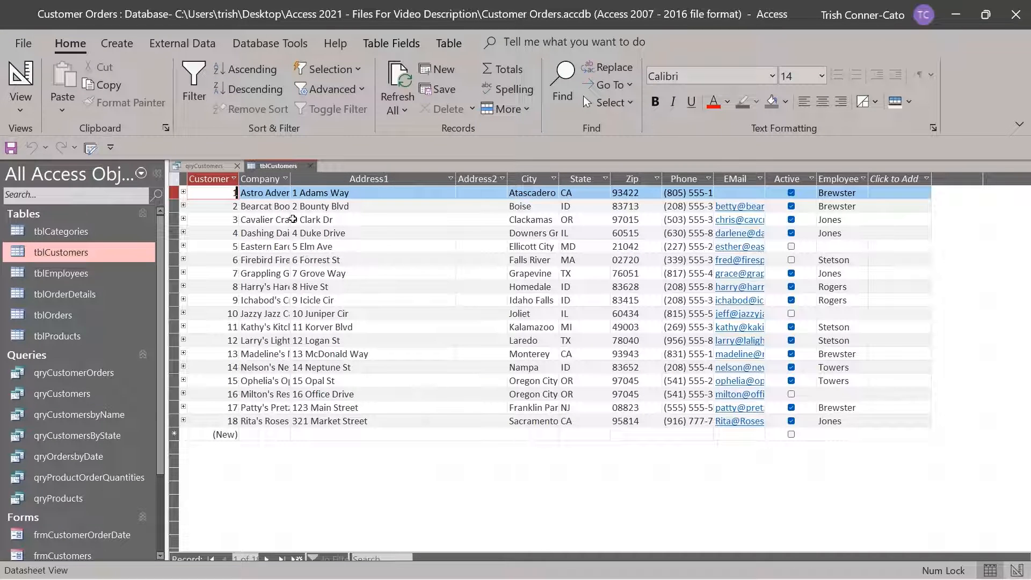
pyautogui.moveTo(290, 178); pyautogui.dragTo(342, 184)
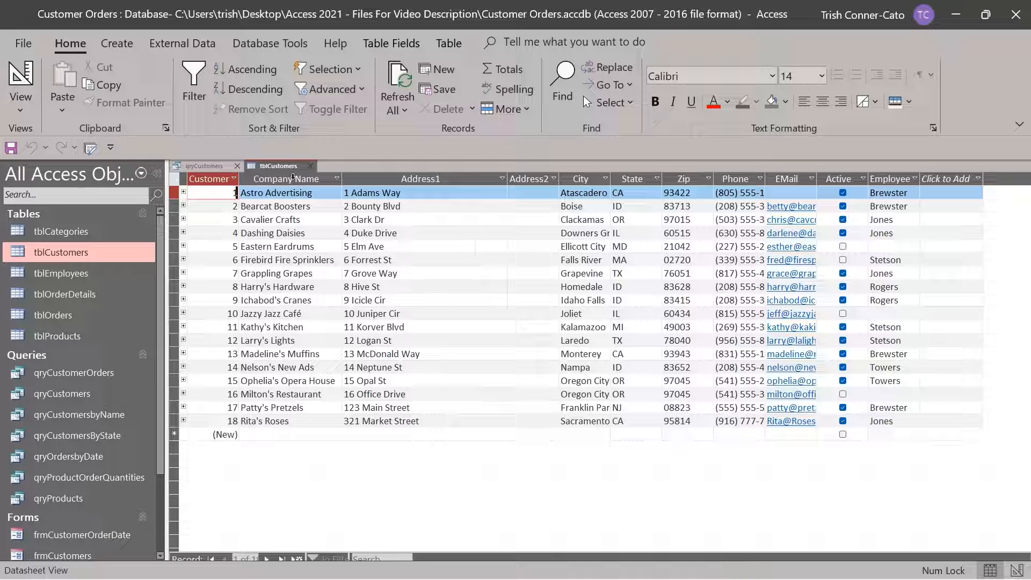
pyautogui.rightClick(277, 167)
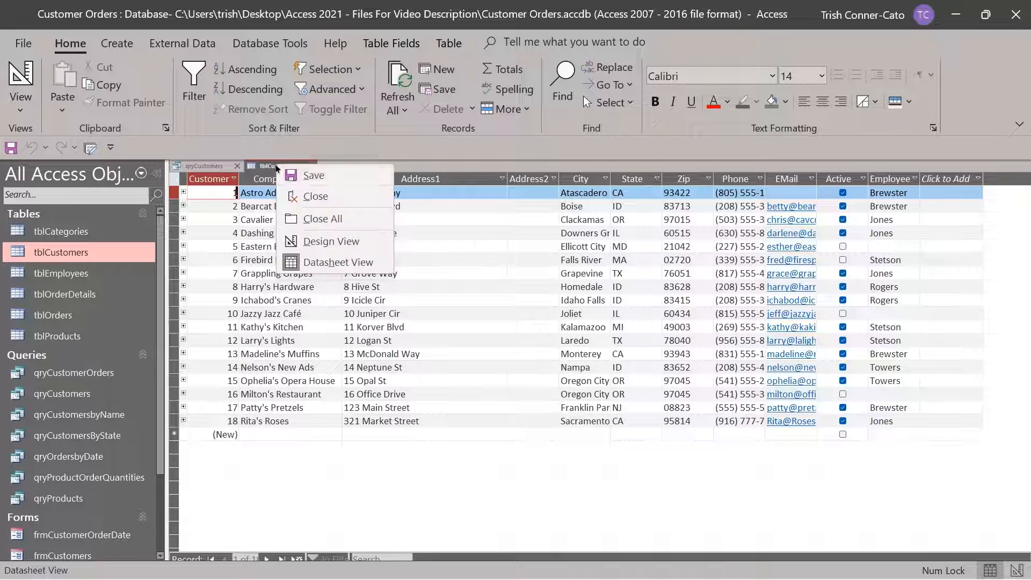
pyautogui.click(303, 196)
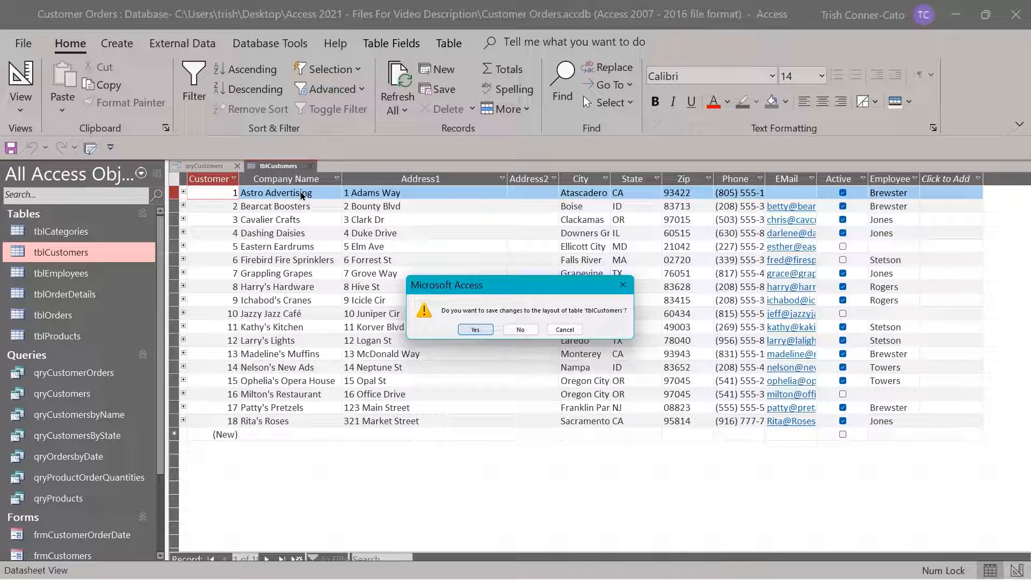
pyautogui.click(477, 334)
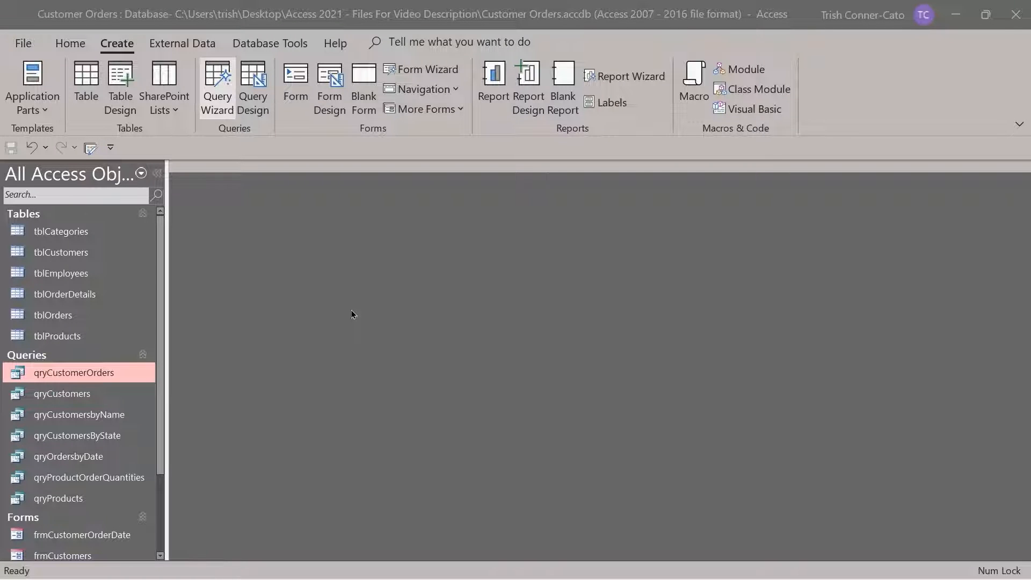
pyautogui.click(217, 92)
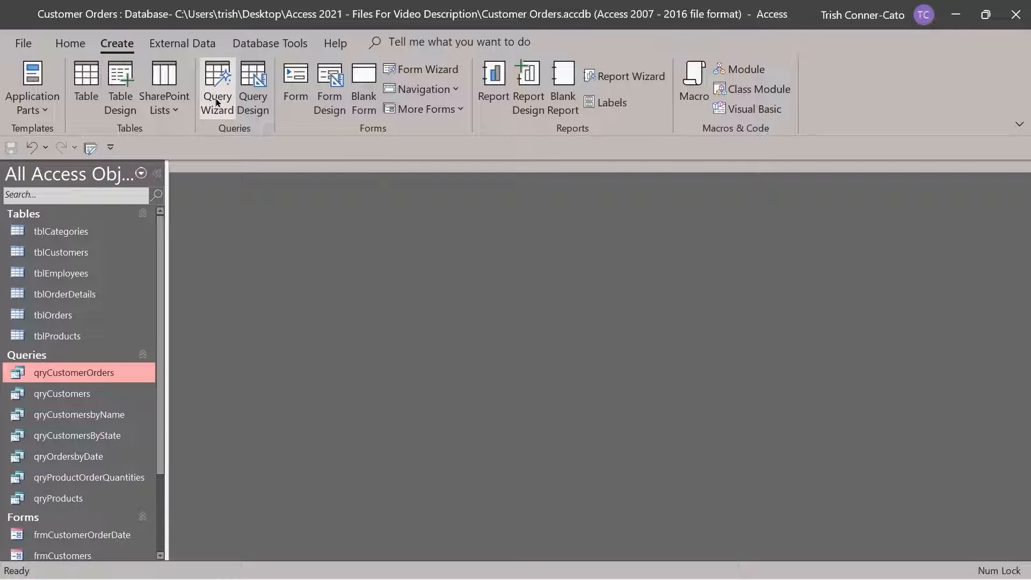
# Launch the Crosstab Query Wizard from the Create tab's Query Wizard dialog
pyautogui.click(218, 102)
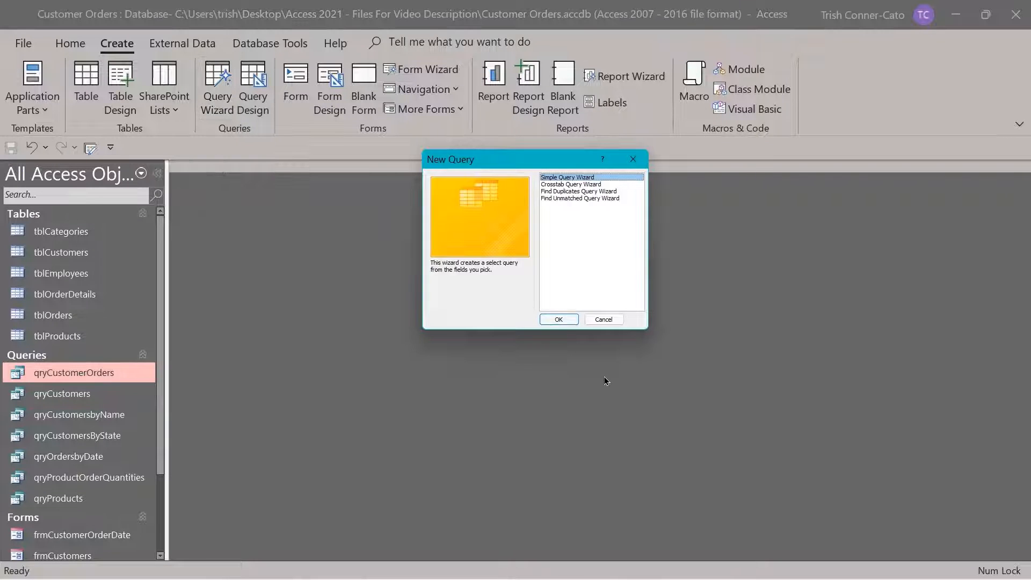
pyautogui.click(557, 186)
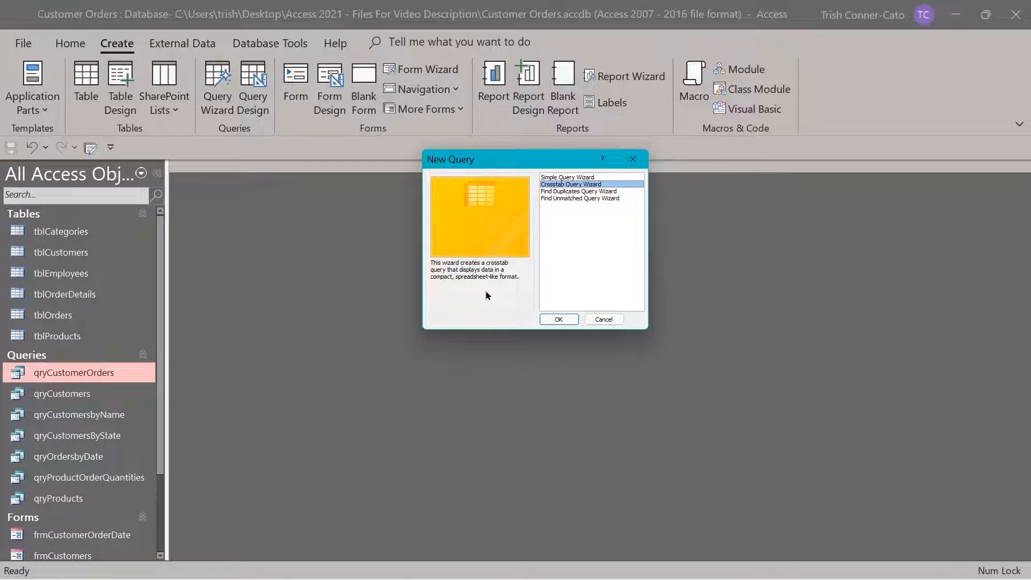
pyautogui.click(570, 321)
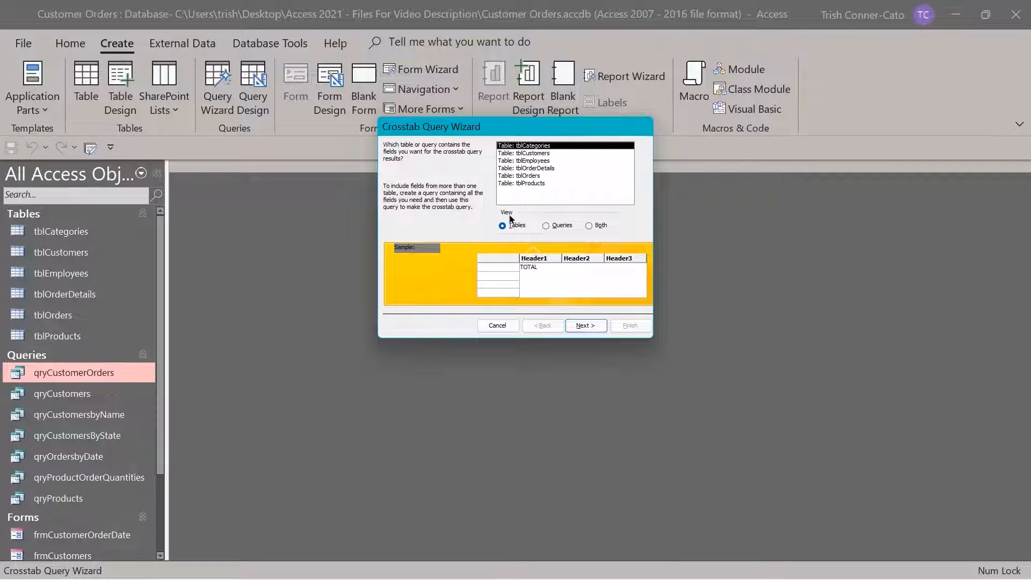
# Pick qryCustomerOrders from Queries, add CompanyName and OrderDate as rows, ProductName as columns
pyautogui.click(546, 227)
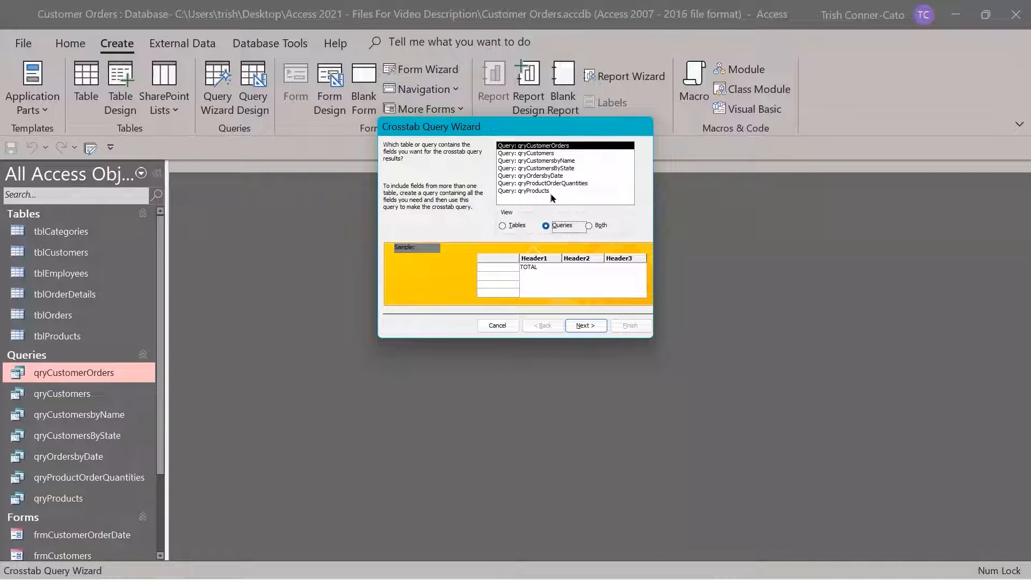
pyautogui.click(546, 147)
pyautogui.click(585, 328)
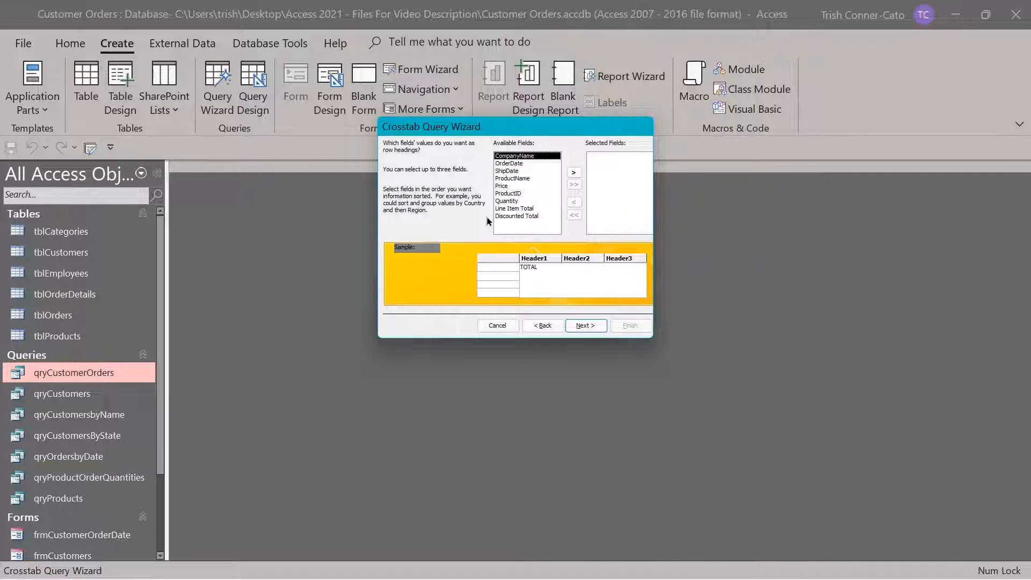
pyautogui.doubleClick(534, 157)
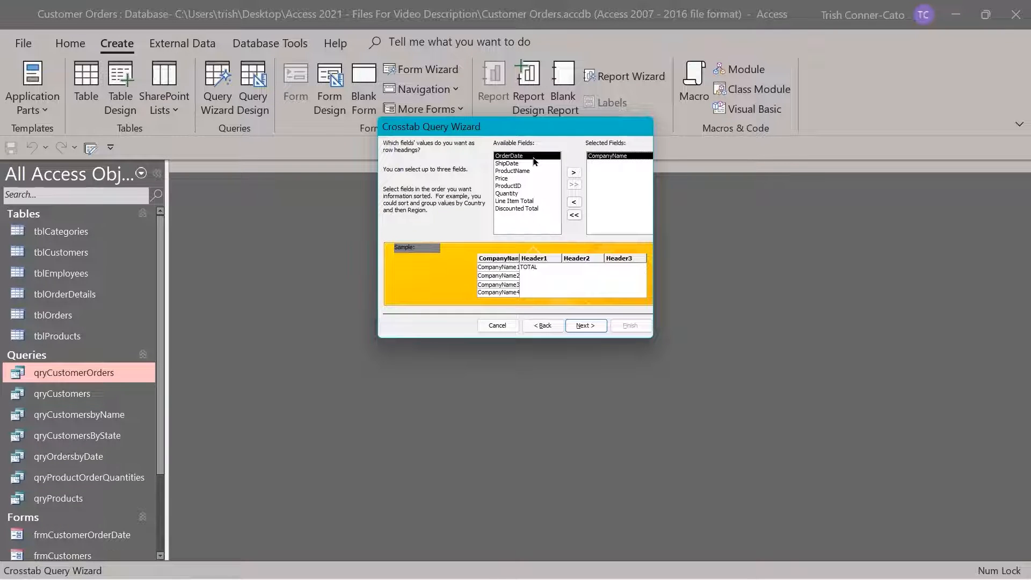
pyautogui.doubleClick(534, 157)
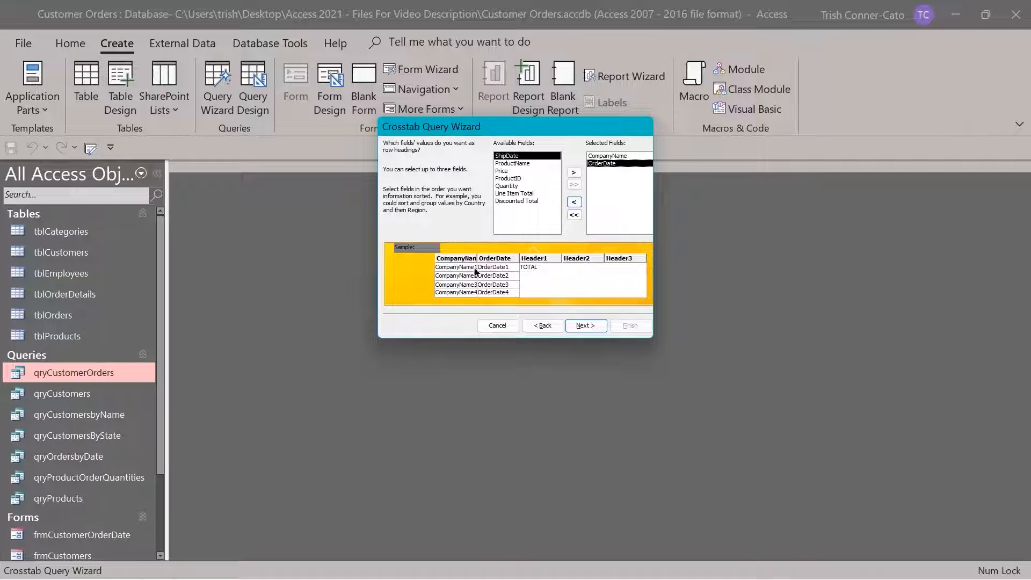
pyautogui.click(585, 326)
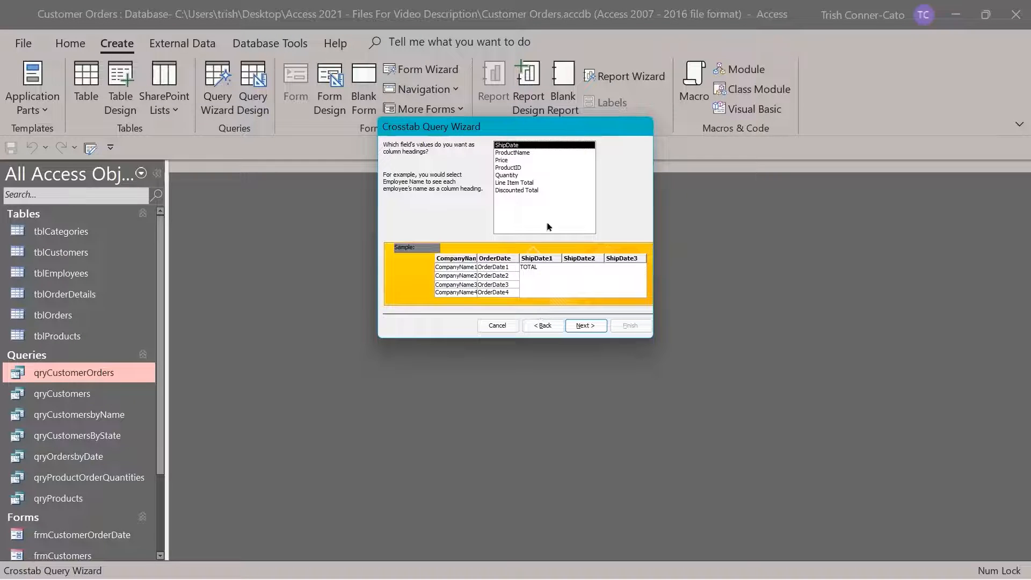
pyautogui.doubleClick(520, 153)
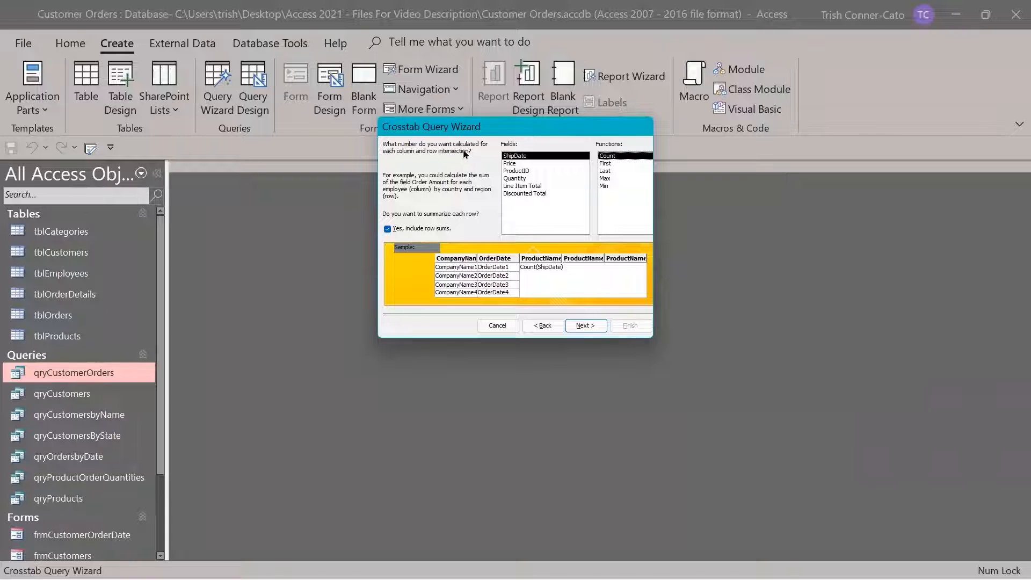
# Calculate Line Item Total with the Sum function and advance to the naming page
pyautogui.click(524, 187)
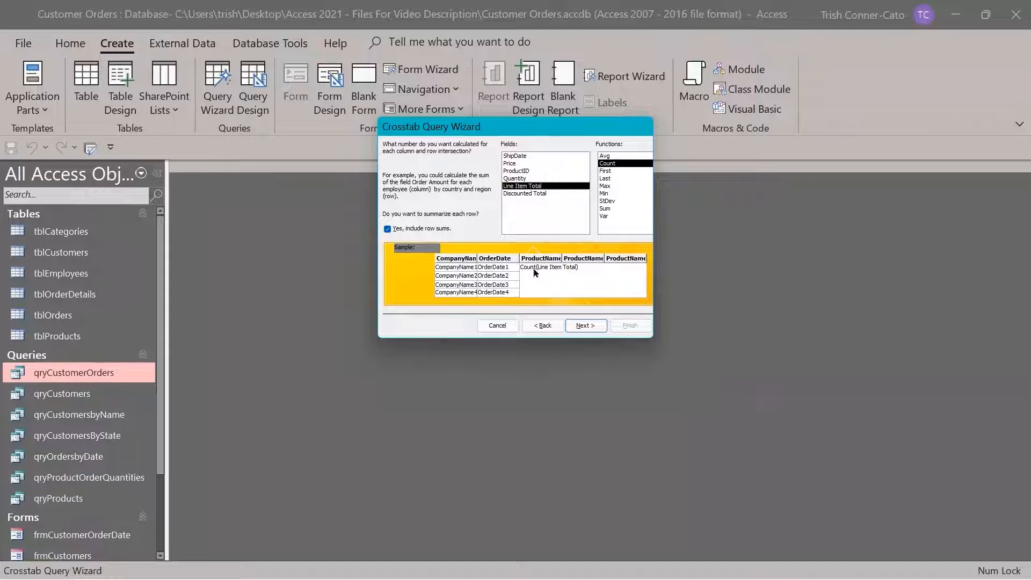
pyautogui.click(609, 210)
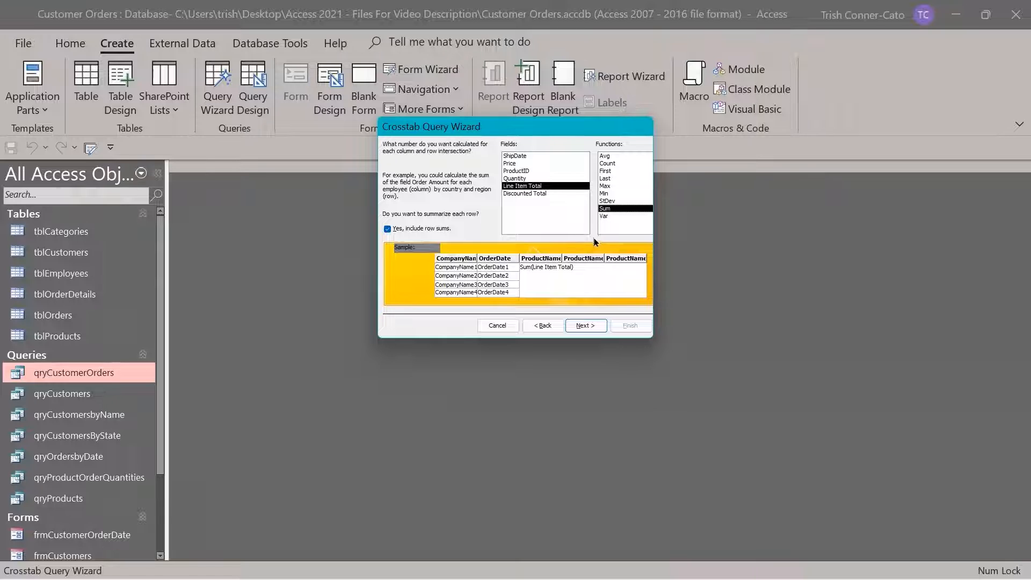
pyautogui.click(588, 326)
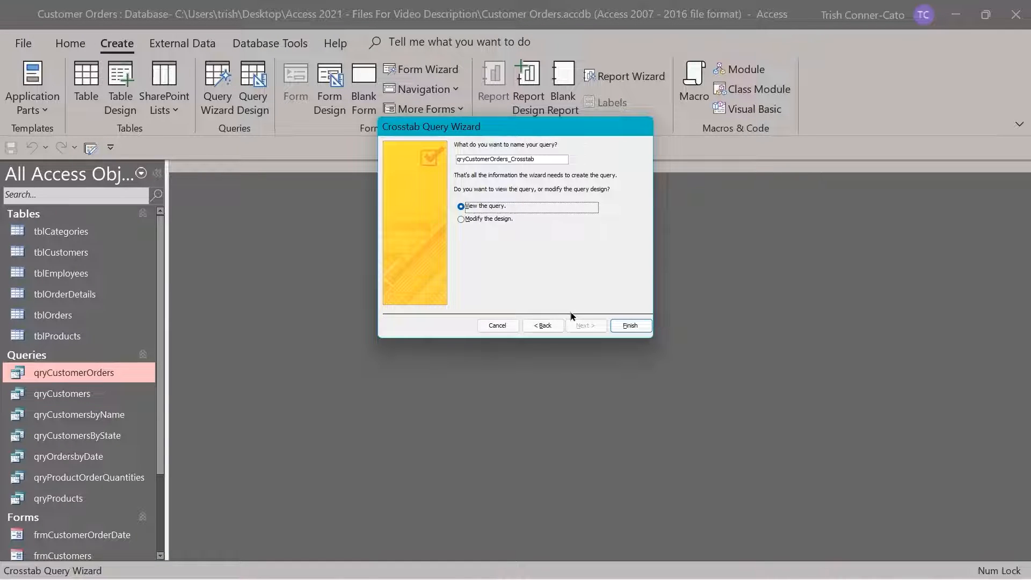
# Finish the wizard to view qryCustomerOrders_Crosstab's totals, then close the datasheet
pyautogui.click(623, 327)
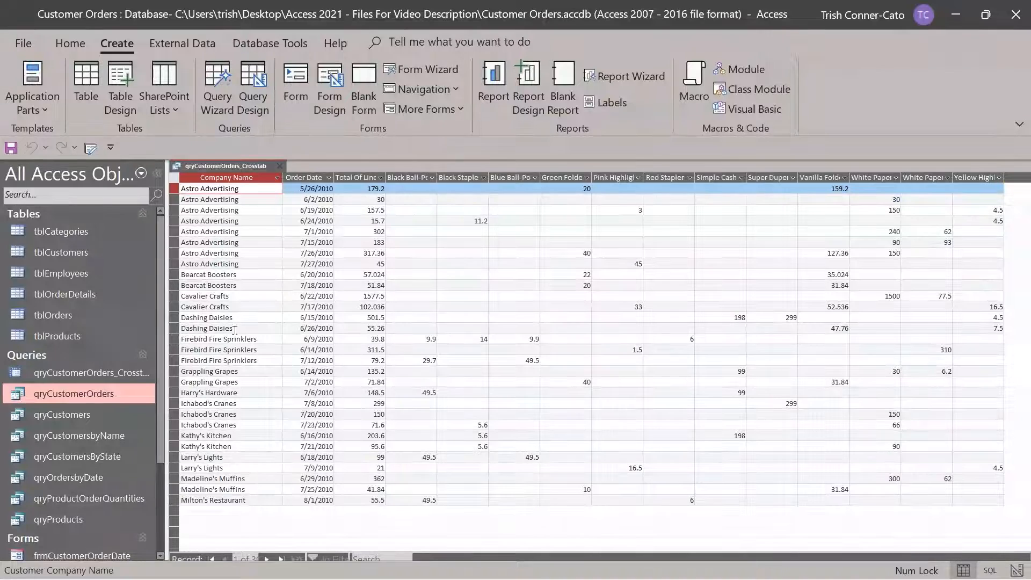
pyautogui.click(280, 167)
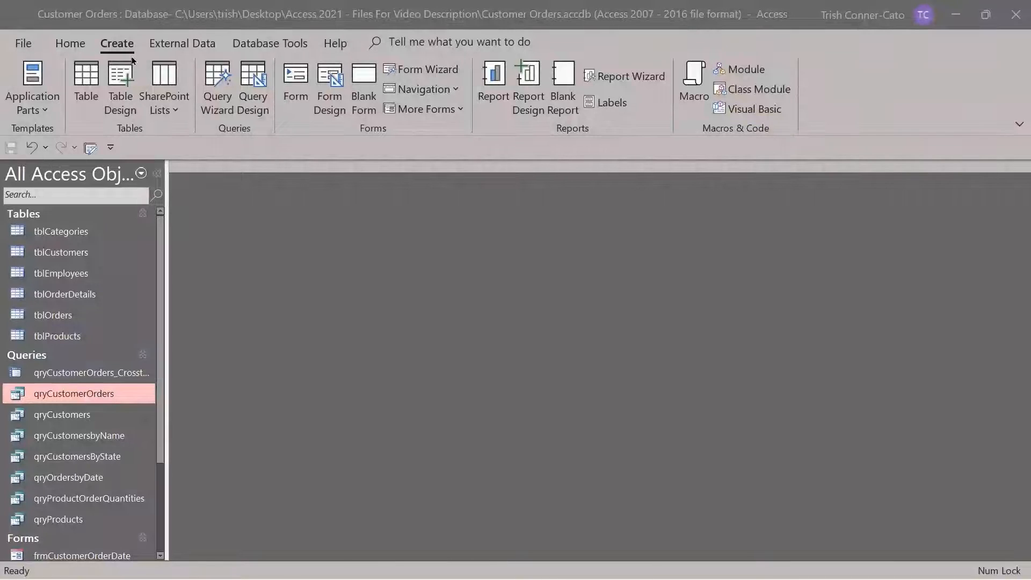
# Launch the Find Unmatched Query Wizard from the Query Wizard dialog
pyautogui.click(218, 96)
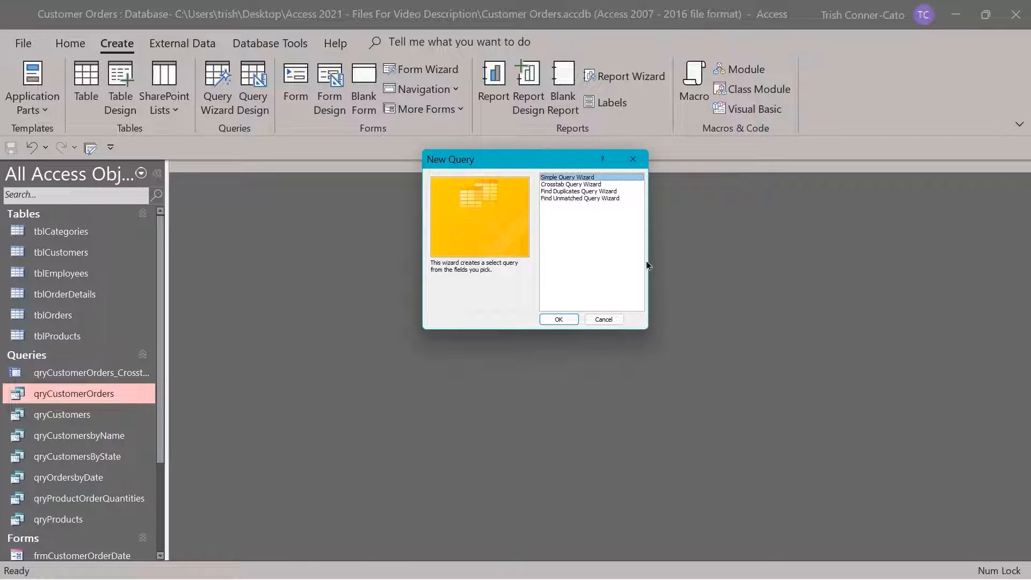
pyautogui.click(588, 198)
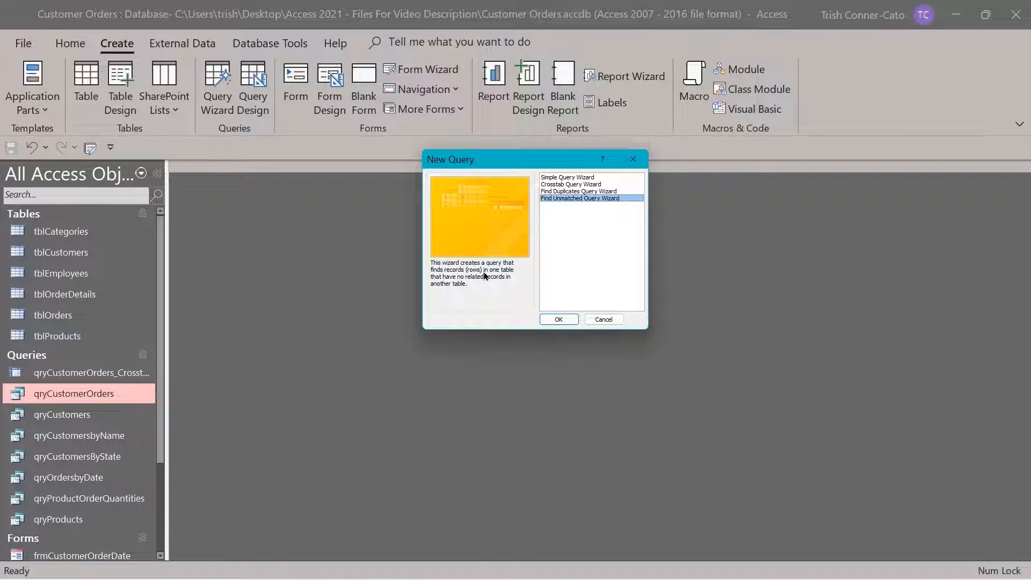
pyautogui.click(563, 319)
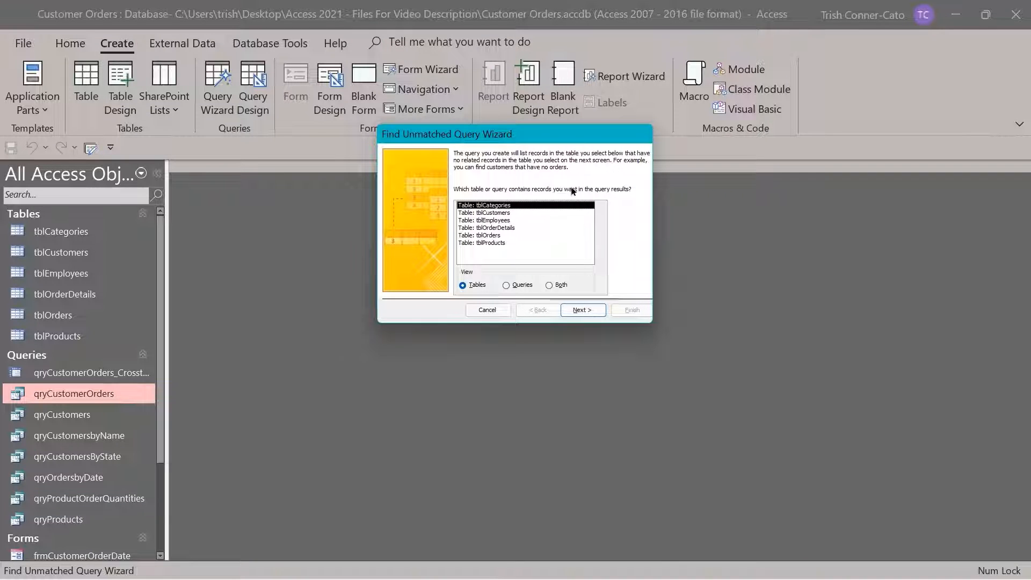
# Choose tblCustomers as the table to check and tblOrders as the related table
pyautogui.click(495, 213)
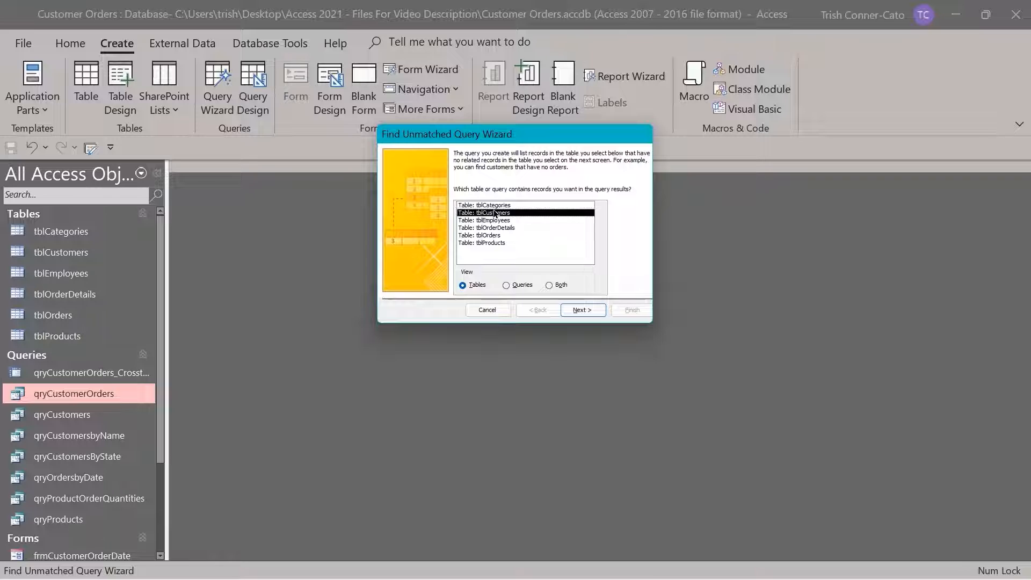
pyautogui.click(583, 310)
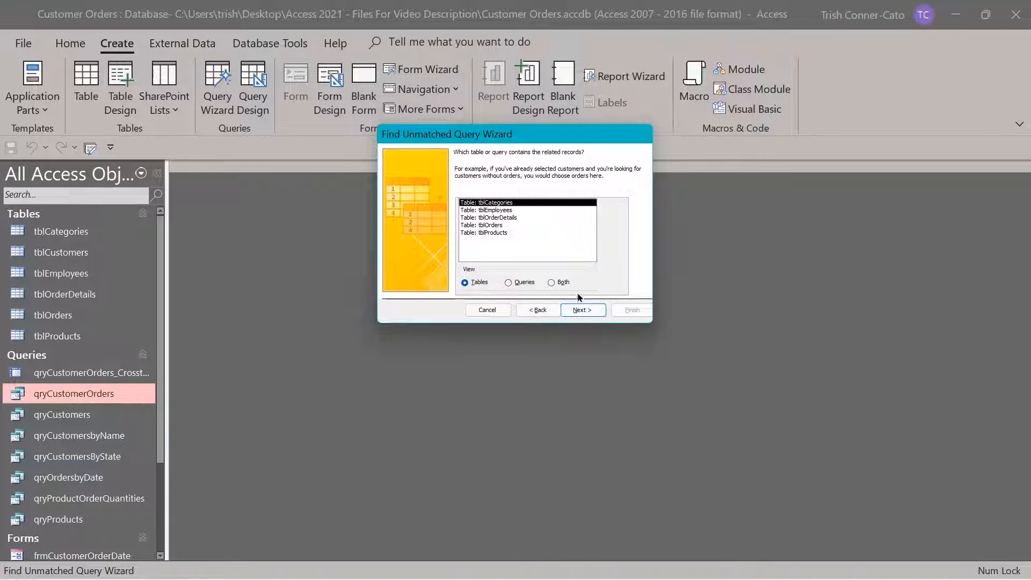
pyautogui.click(481, 226)
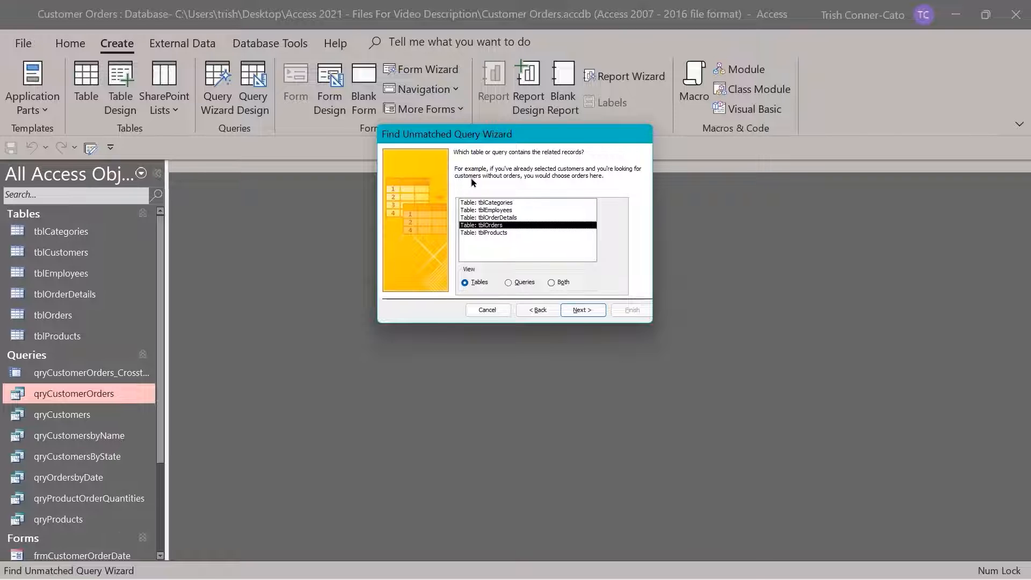
pyautogui.click(591, 311)
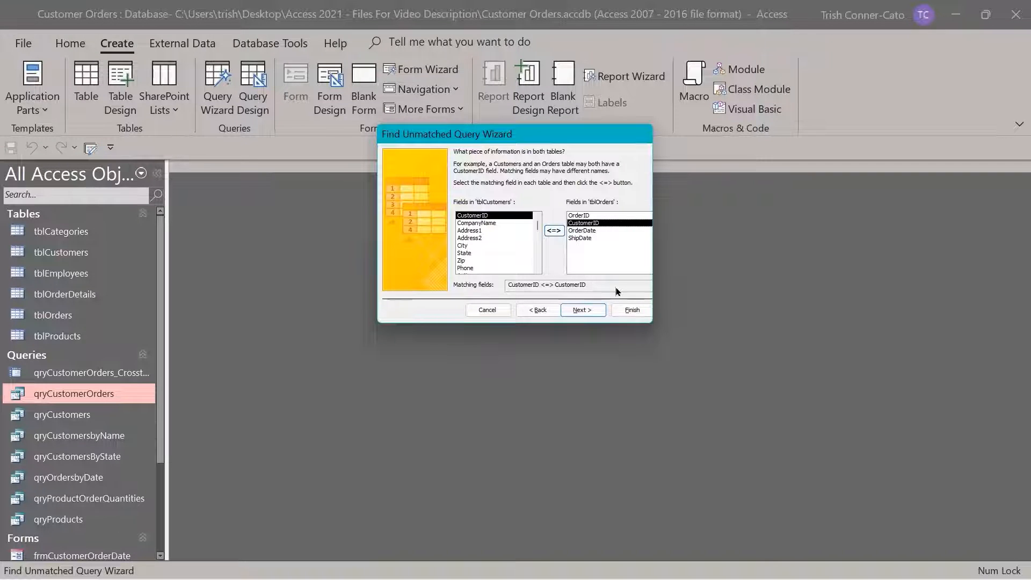
# Accept CustomerID matching, show CompanyName, Phone and EMail, finish, and close the six-customer result
pyautogui.click(593, 311)
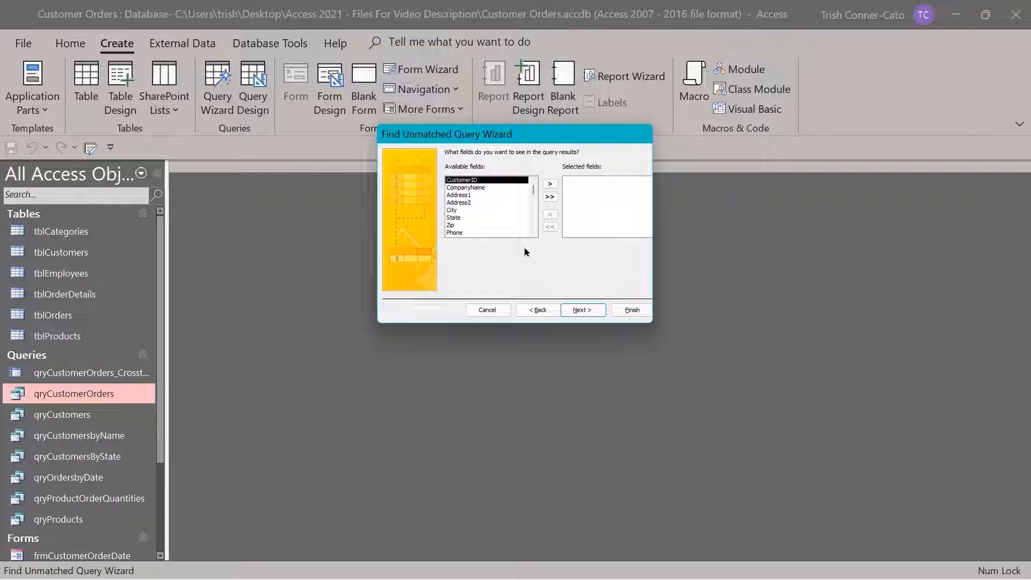
pyautogui.doubleClick(466, 188)
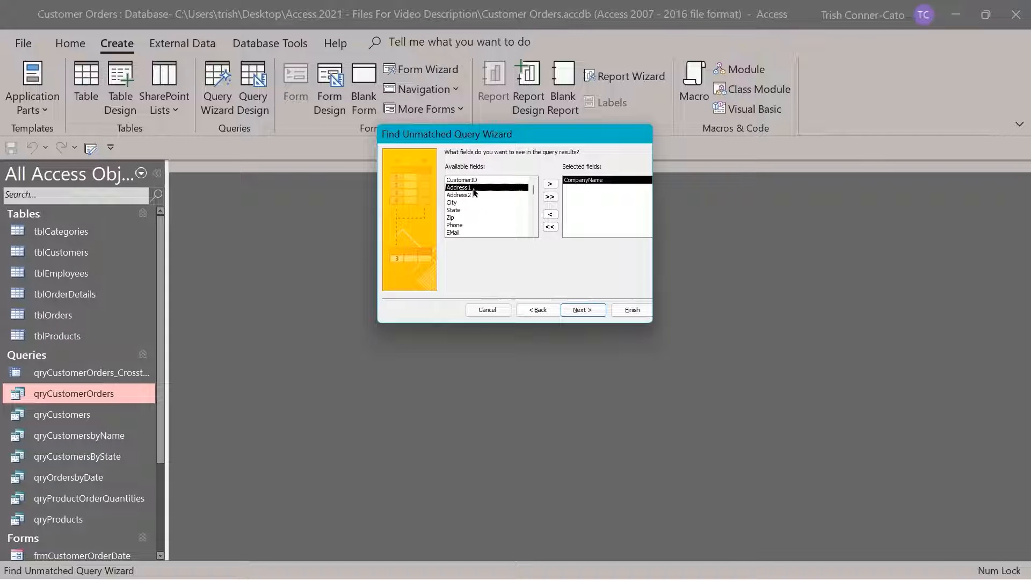
pyautogui.doubleClick(462, 225)
pyautogui.doubleClick(461, 227)
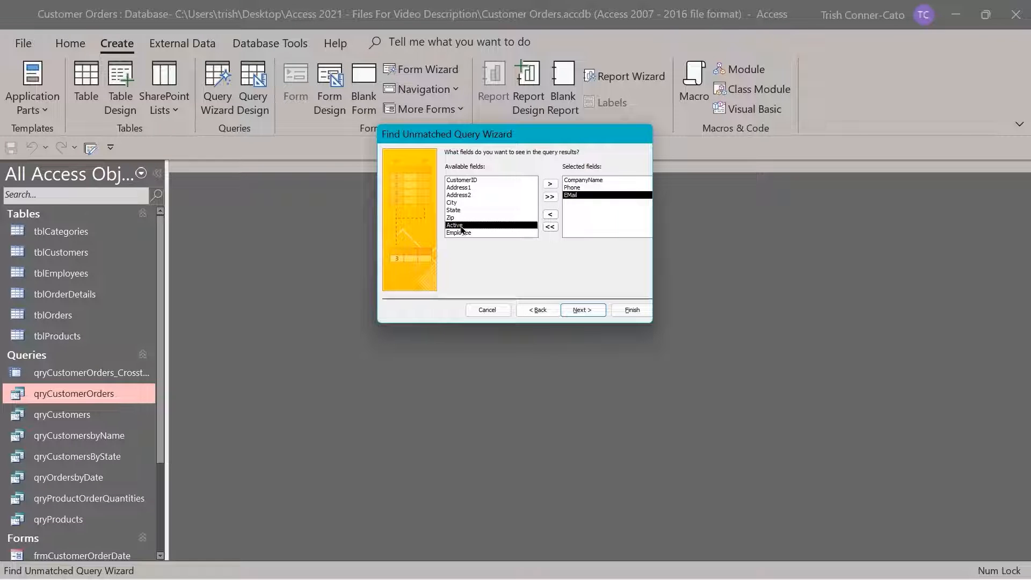
pyautogui.click(586, 310)
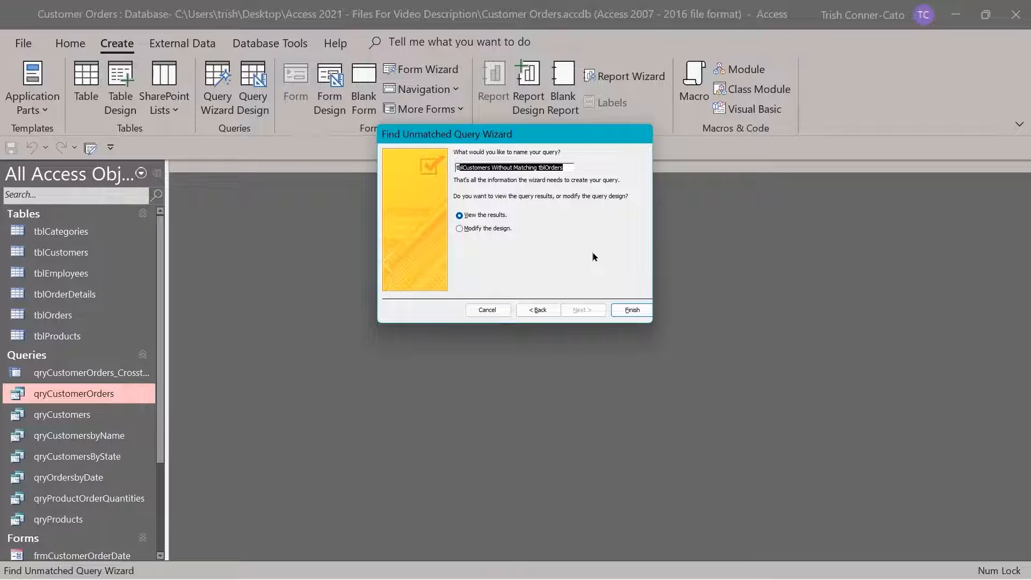
pyautogui.click(632, 310)
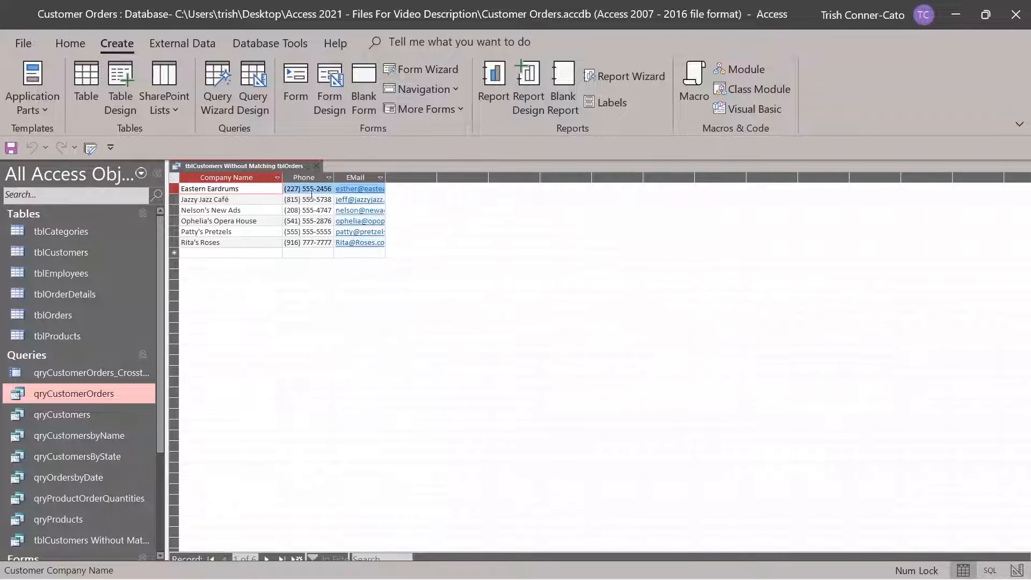
pyautogui.click(317, 169)
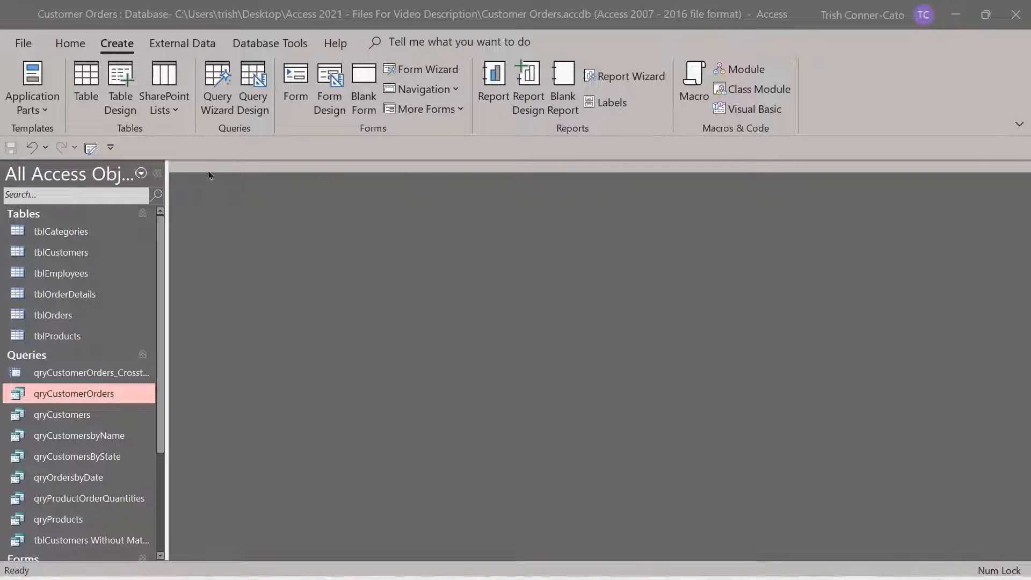
# Start the Find Duplicates Query Wizard with tblCustomers as the table to search
pyautogui.click(217, 97)
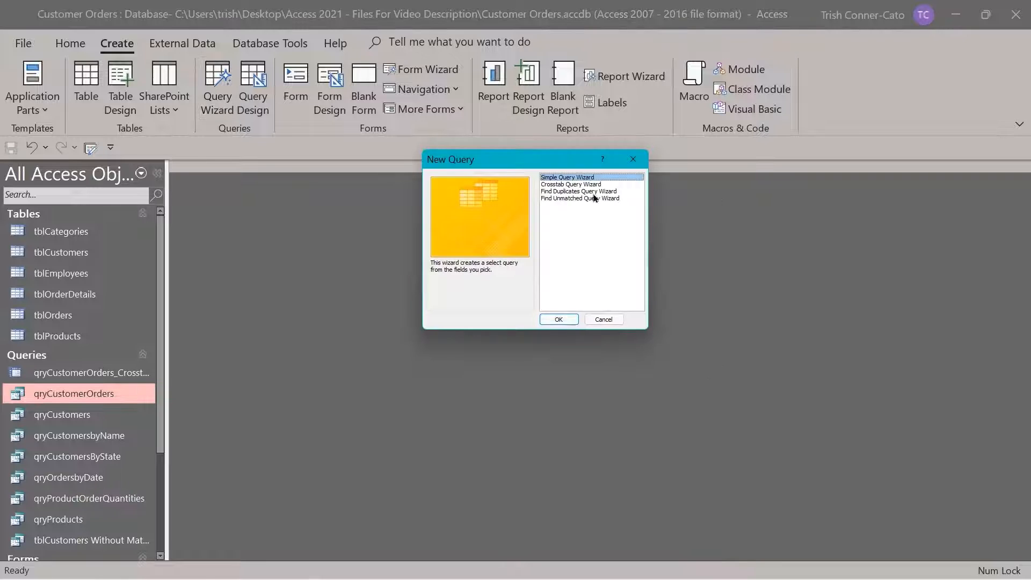
pyautogui.click(559, 192)
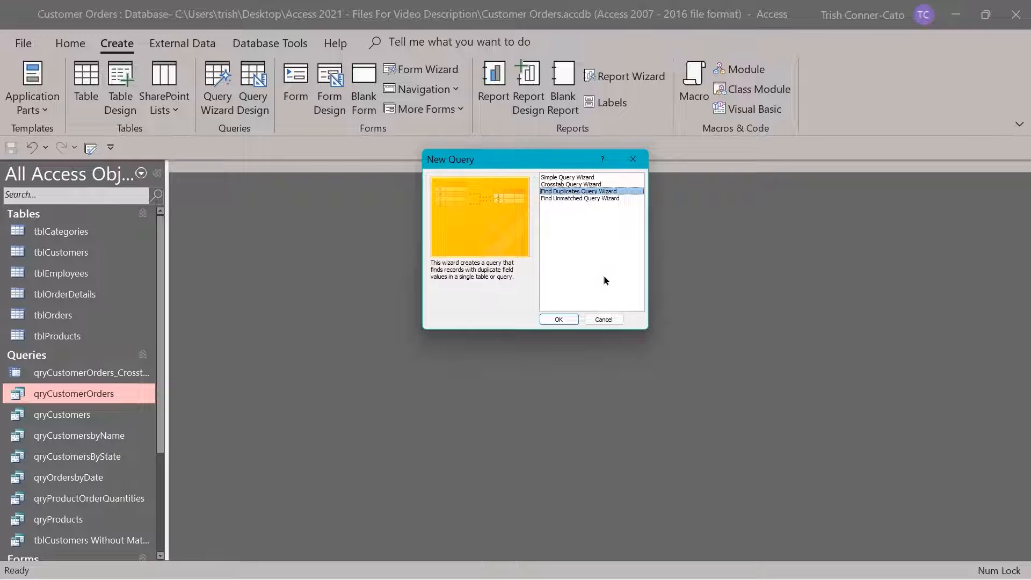
pyautogui.click(560, 320)
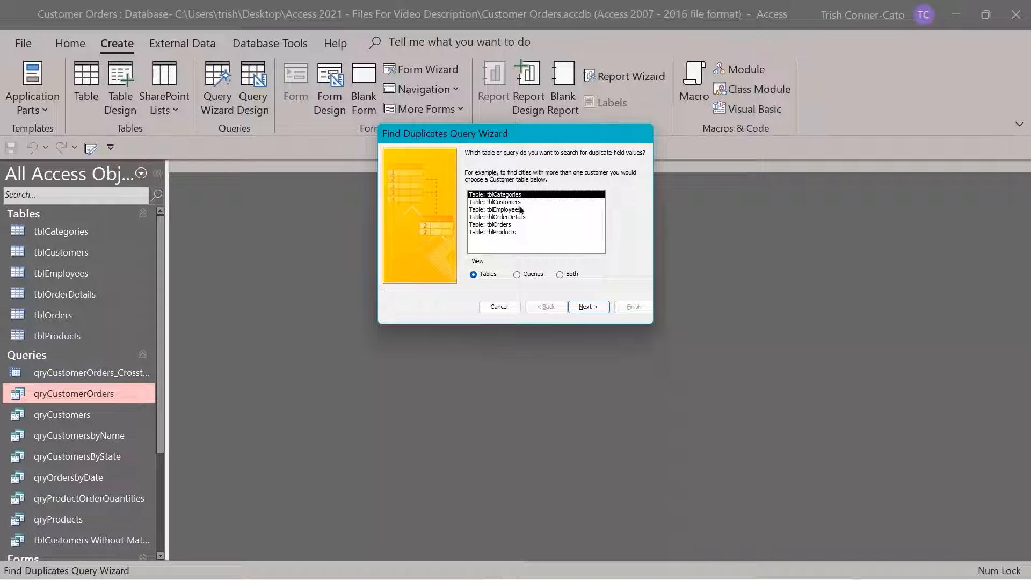
pyautogui.click(505, 202)
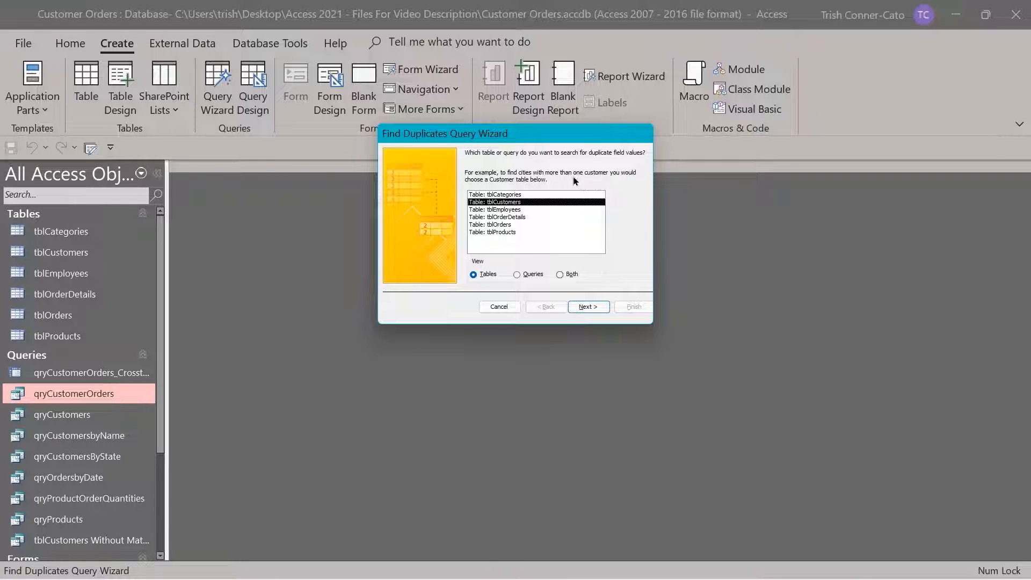
# Search for duplicate City values, include CompanyName as an extra field, and advance to naming
pyautogui.click(589, 307)
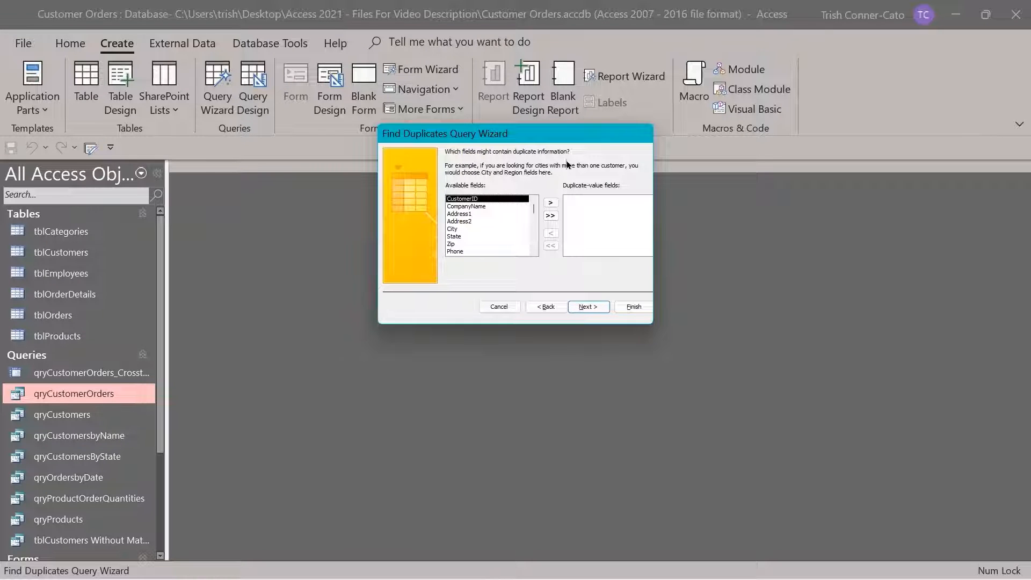
pyautogui.doubleClick(453, 230)
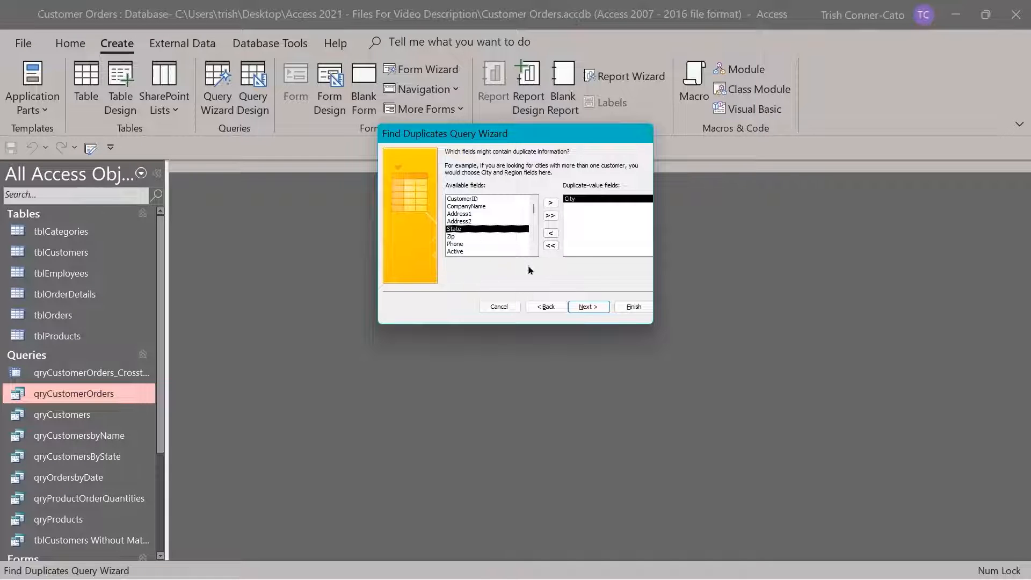
pyautogui.click(598, 308)
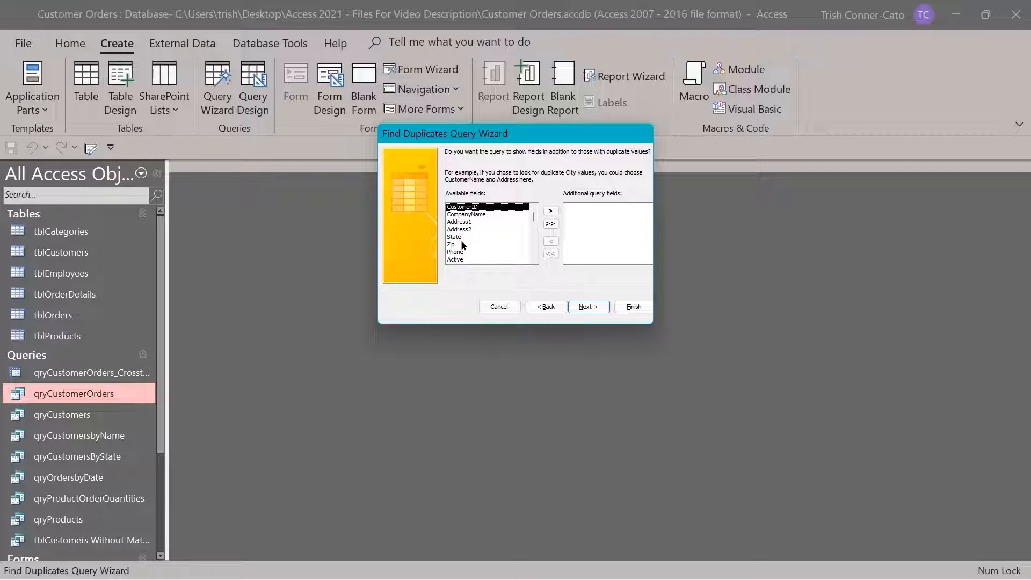
pyautogui.doubleClick(472, 215)
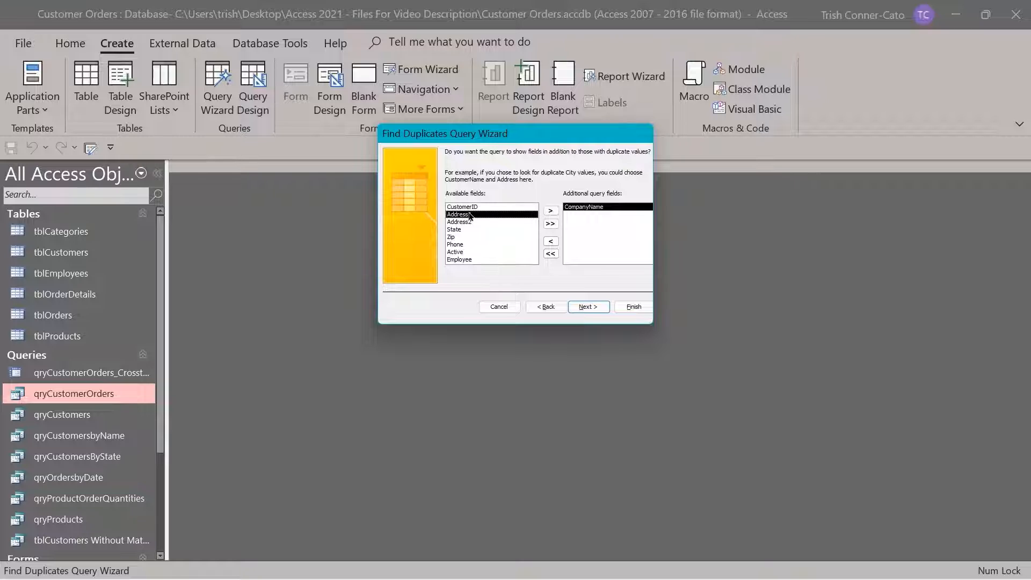
pyautogui.click(600, 307)
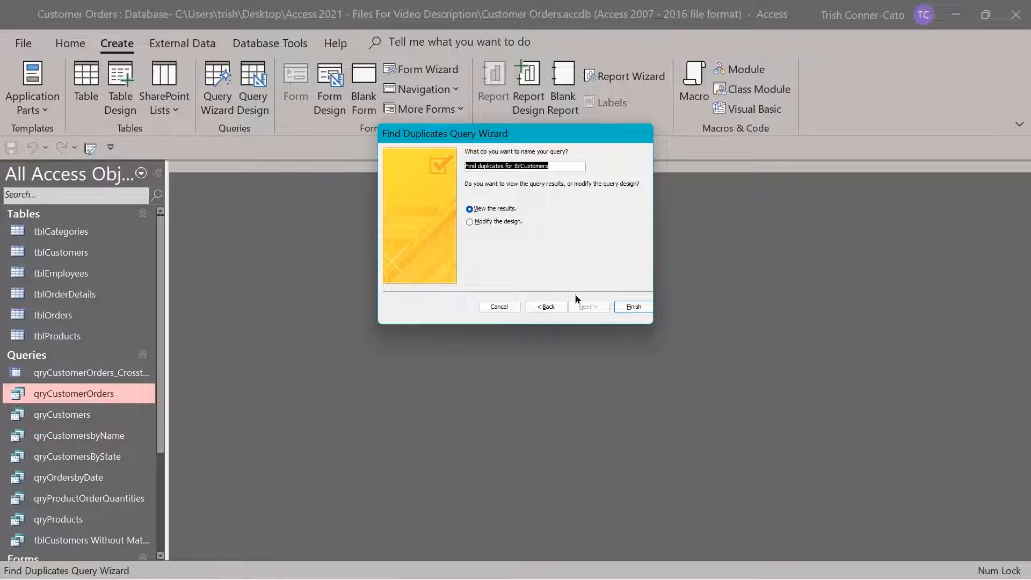
# Finish the 'Find duplicates for tblCustomers' query, review the two Oregon City customers, then close it
pyautogui.click(628, 310)
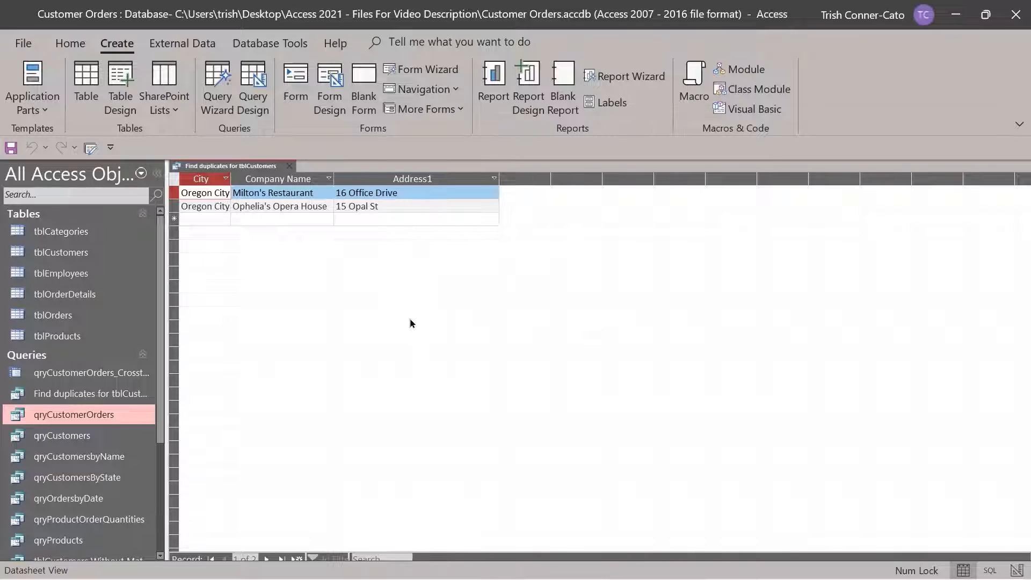
pyautogui.click(289, 168)
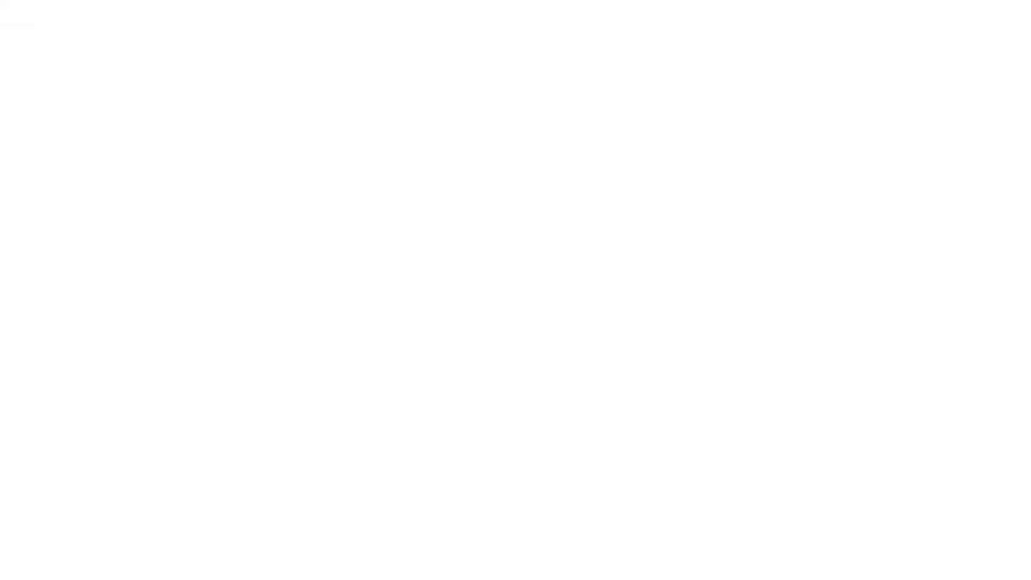
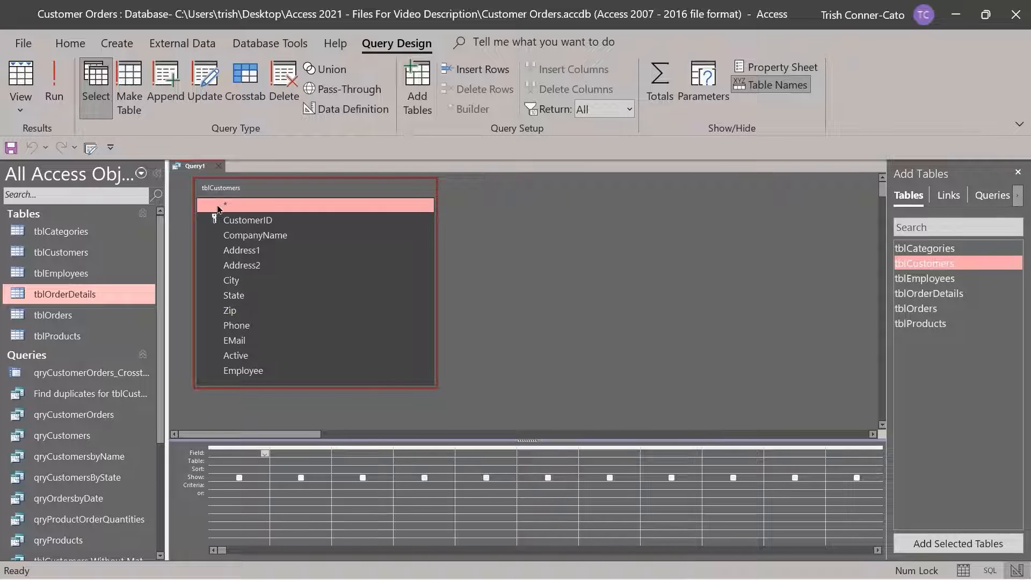
# Place every tblCustomers field as its own column in the query grid
pyautogui.moveTo(217, 209); pyautogui.dragTo(243, 456)
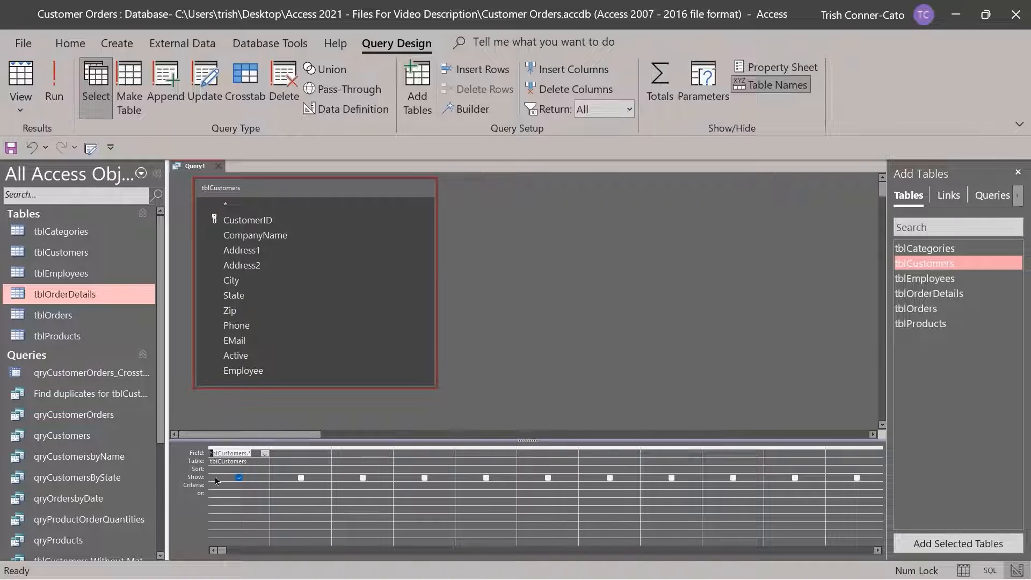
pyautogui.click(228, 447)
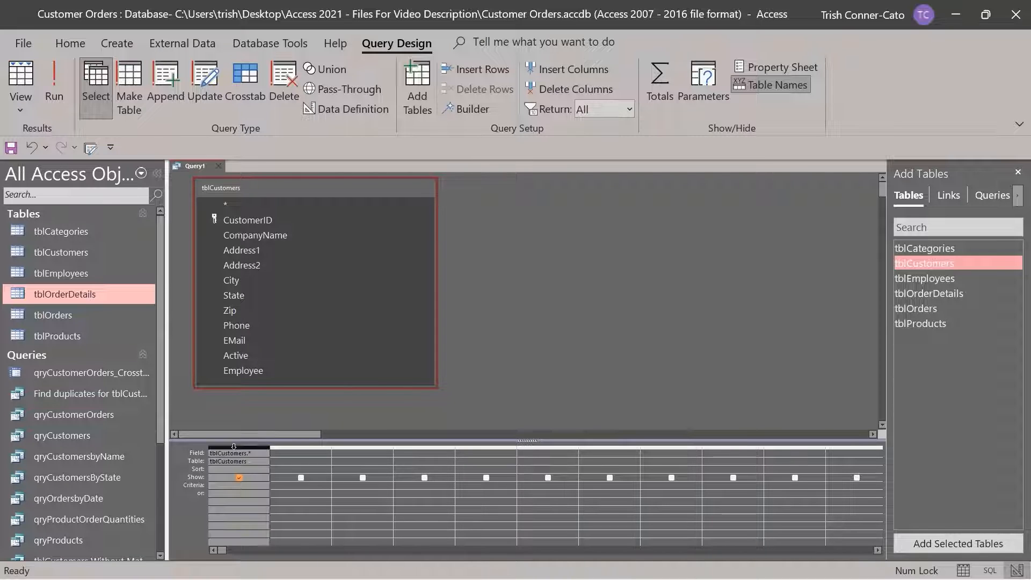
pyautogui.press('Delete')
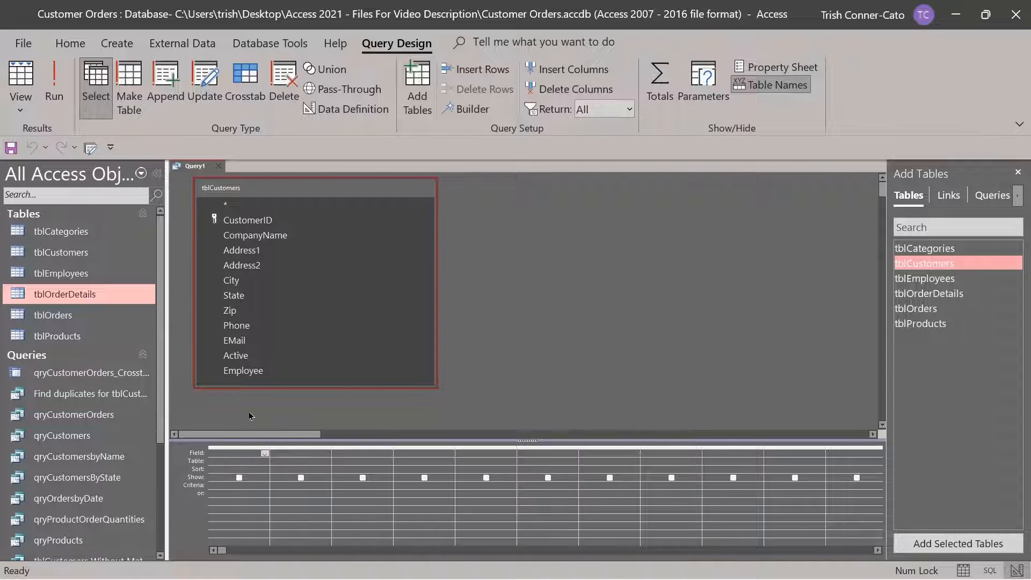
pyautogui.doubleClick(211, 192)
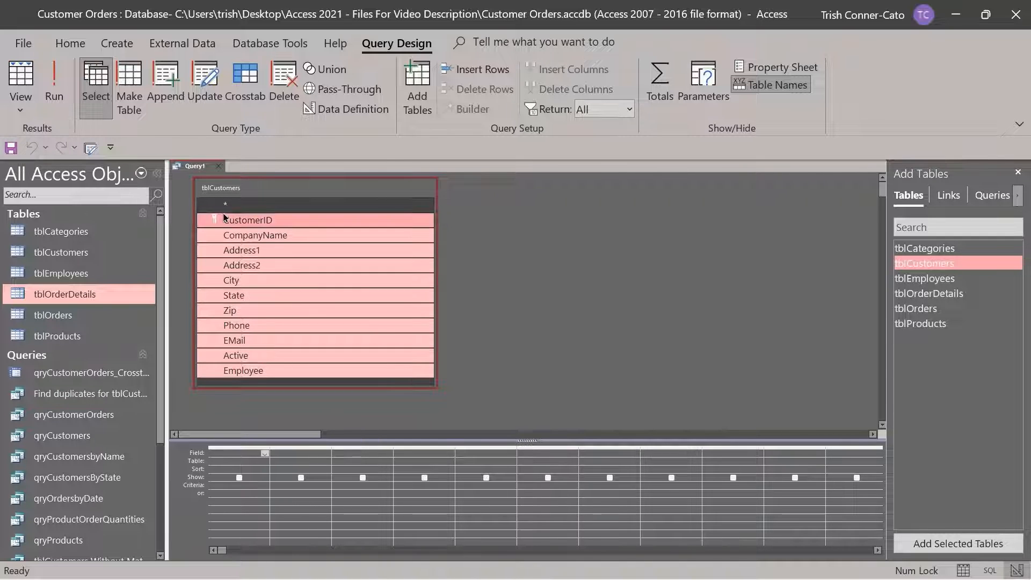
pyautogui.moveTo(223, 221); pyautogui.dragTo(244, 453)
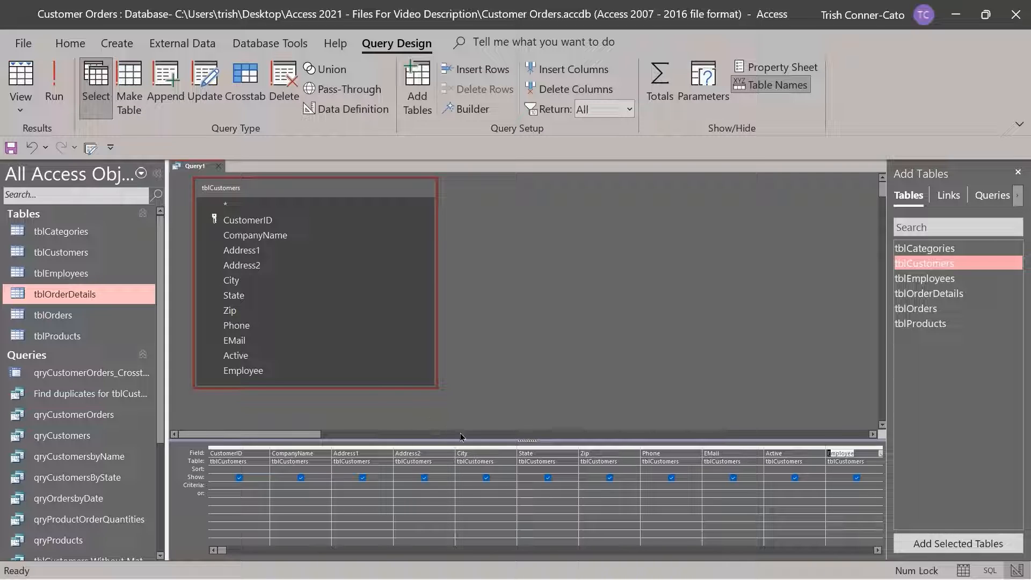
# Set the State criterion to 'or' and run the query to list three Oregon customers
pyautogui.click(520, 486)
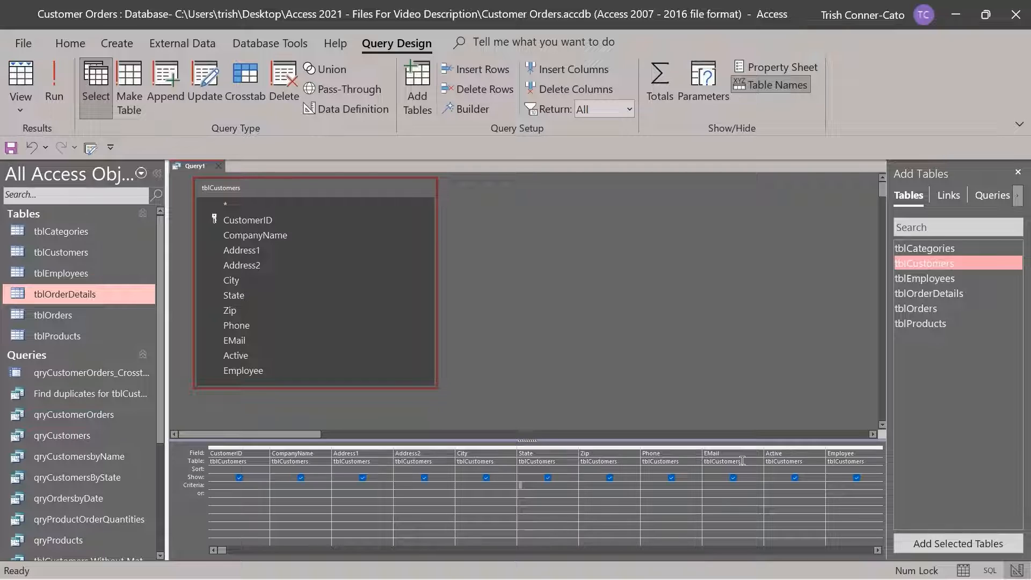
pyautogui.write('or')
pyautogui.press('Tab')
pyautogui.click(54, 95)
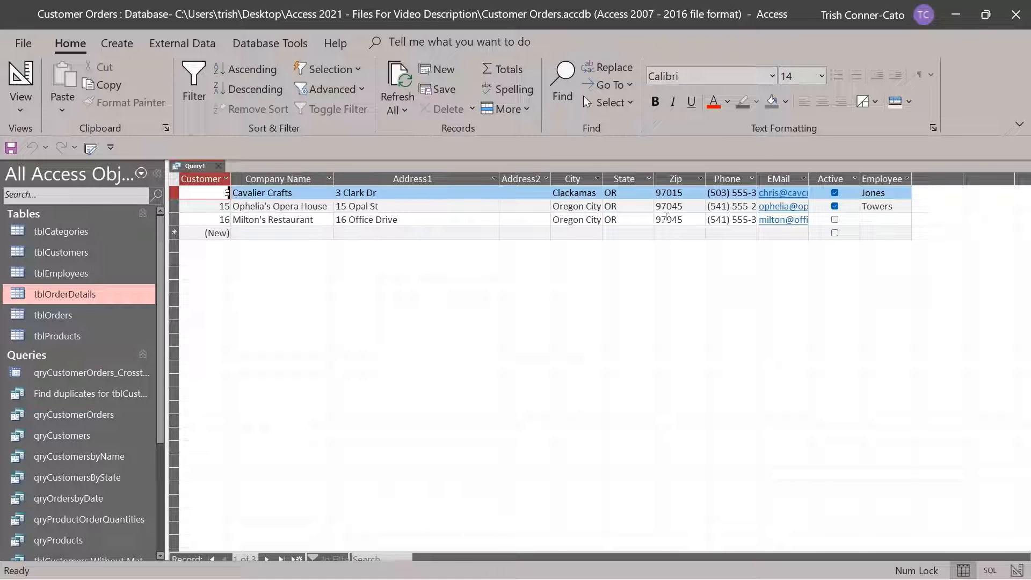
# Switch Query1 from its datasheet results back to Design View
pyautogui.rightClick(195, 170)
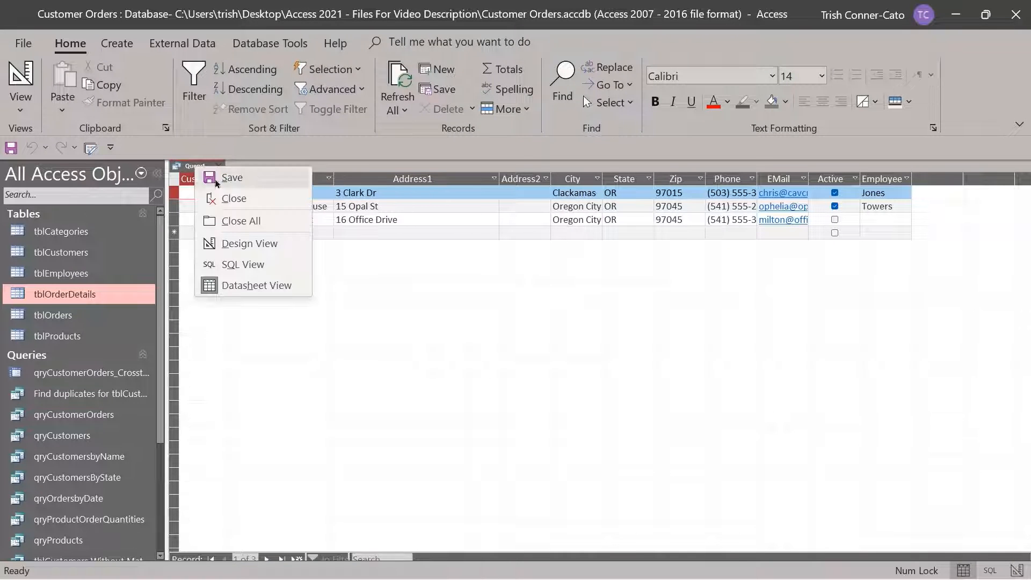
pyautogui.click(257, 242)
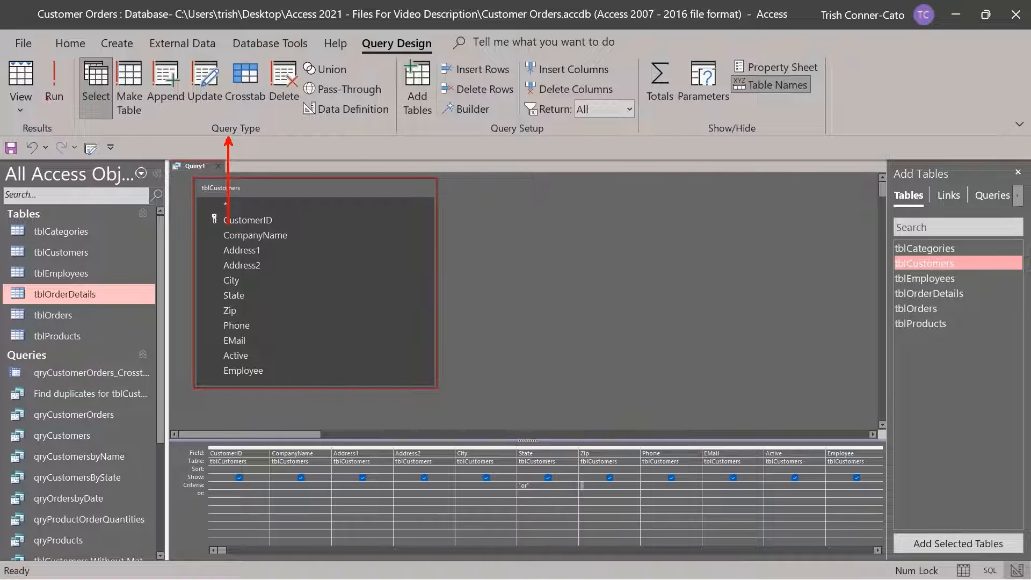
pyautogui.moveTo(95, 122); pyautogui.dragTo(97, 189)
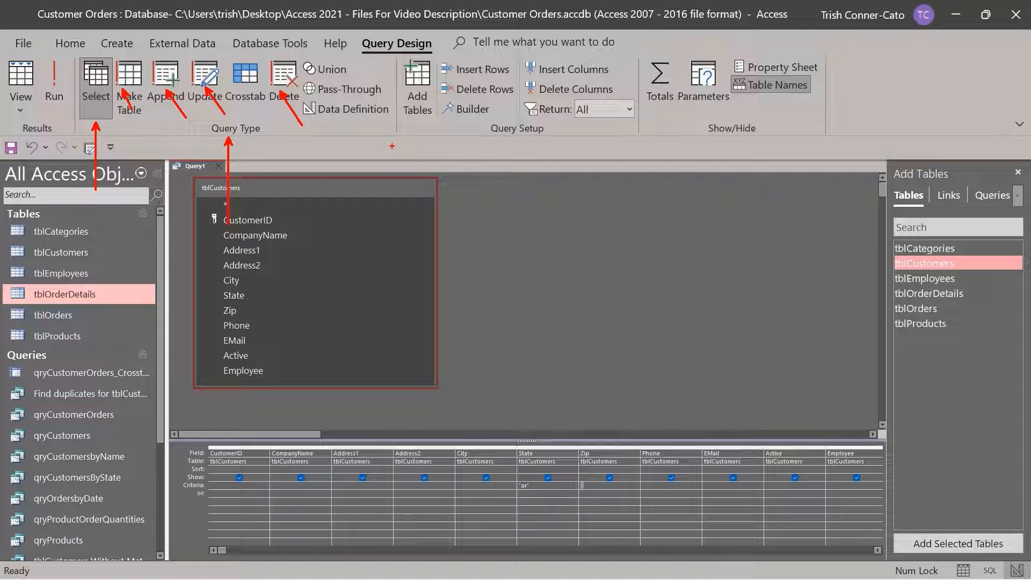
pyautogui.press('Escape')
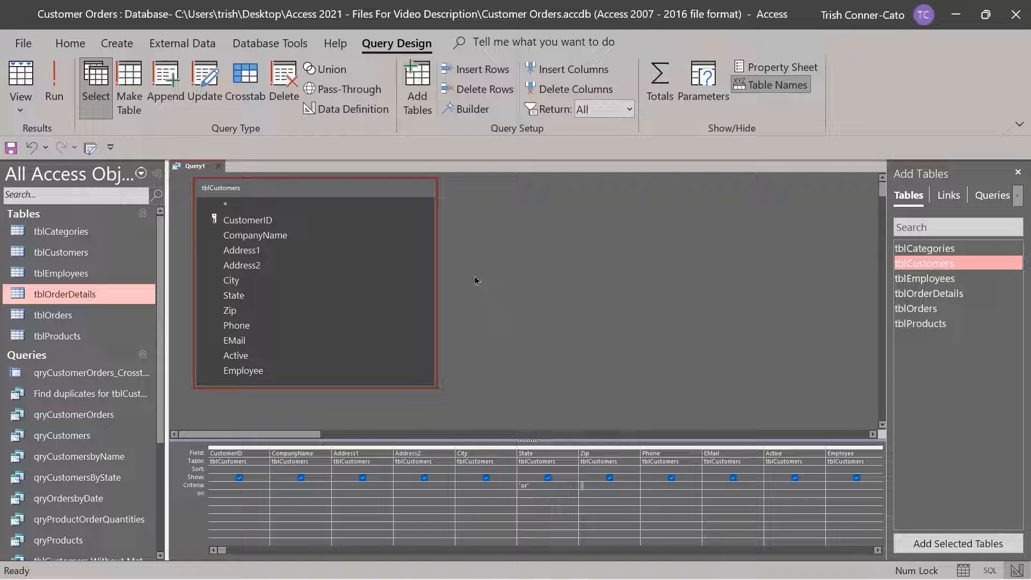
# Make it a make-table query writing to tblCustomersOregon and run it
pyautogui.click(137, 91)
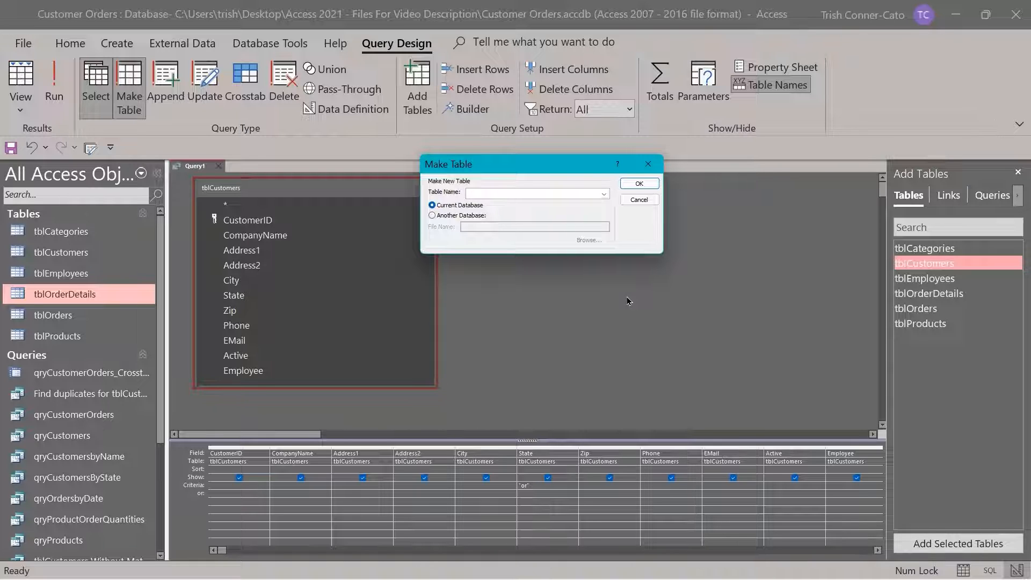
pyautogui.write('tbl')
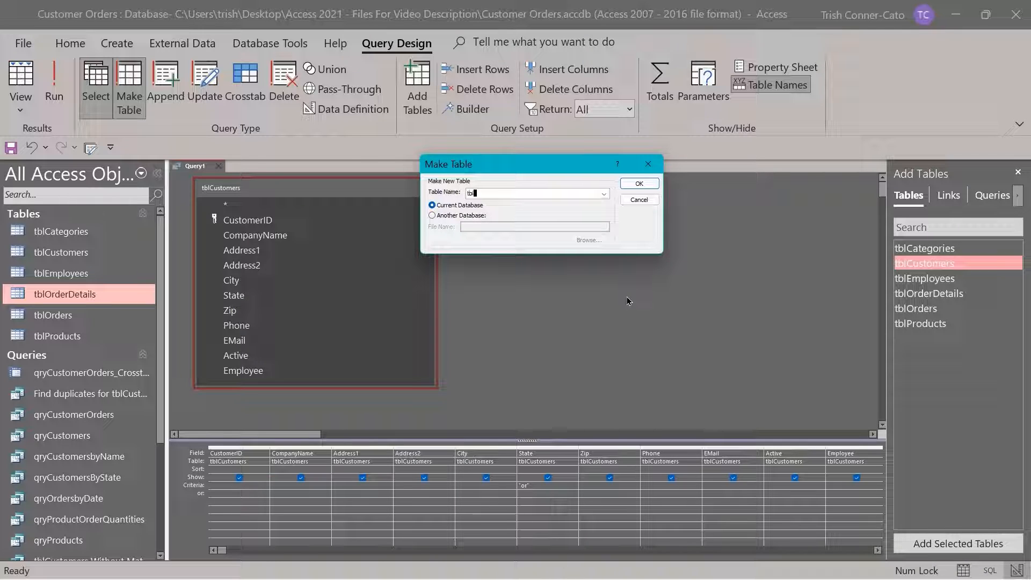
pyautogui.write('Customers')
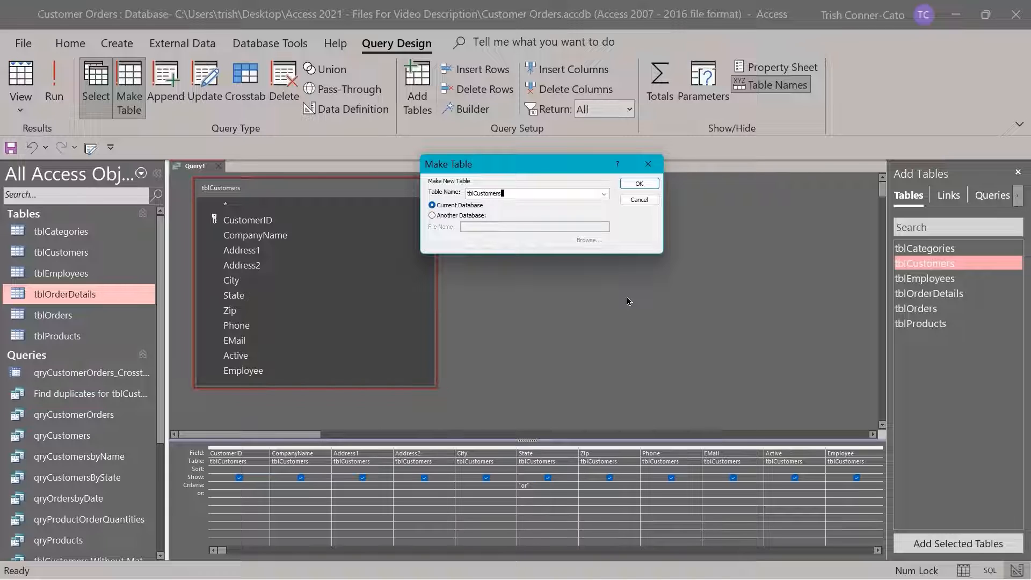
pyautogui.write('Oregon')
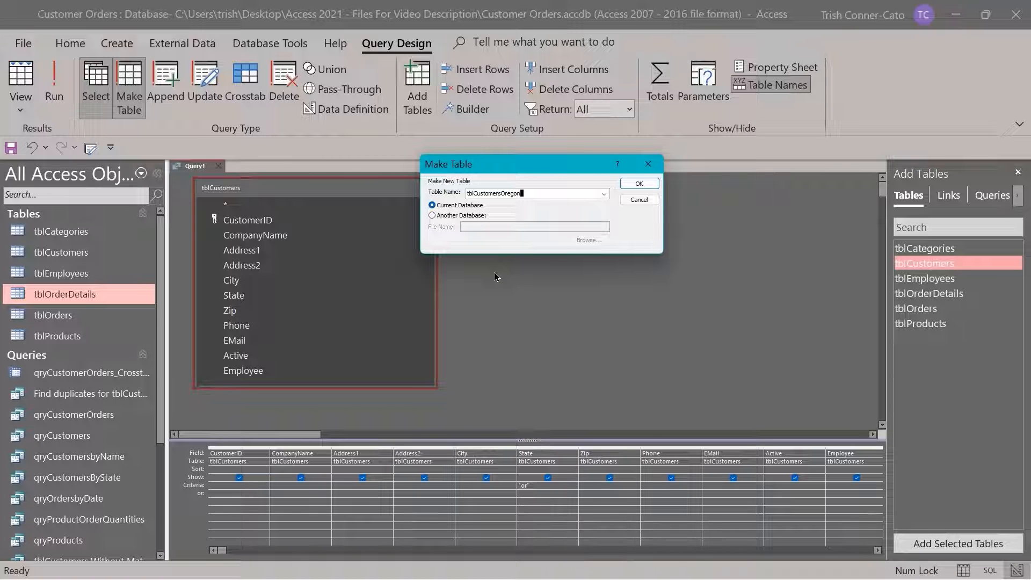
pyautogui.click(639, 183)
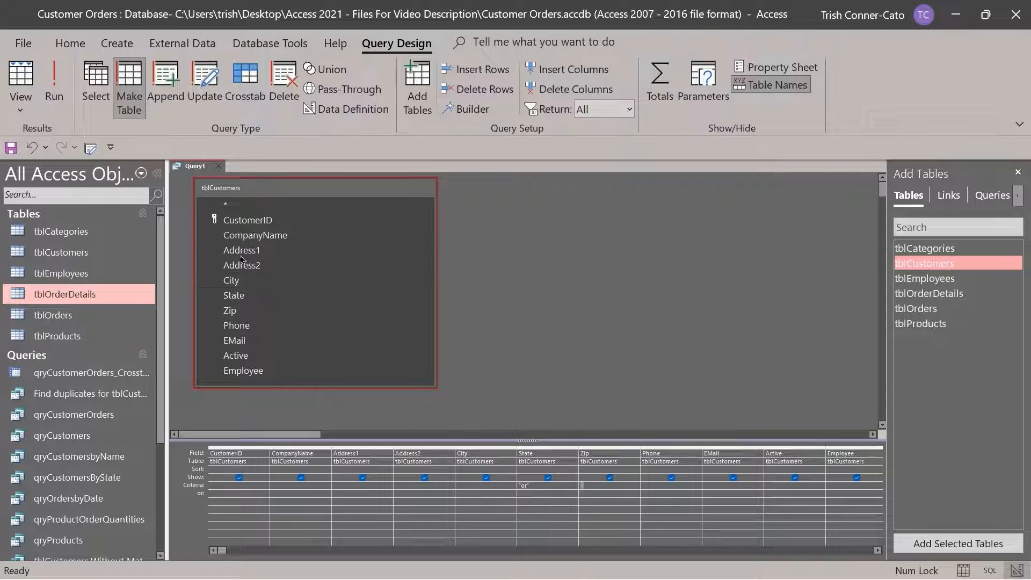
pyautogui.click(60, 99)
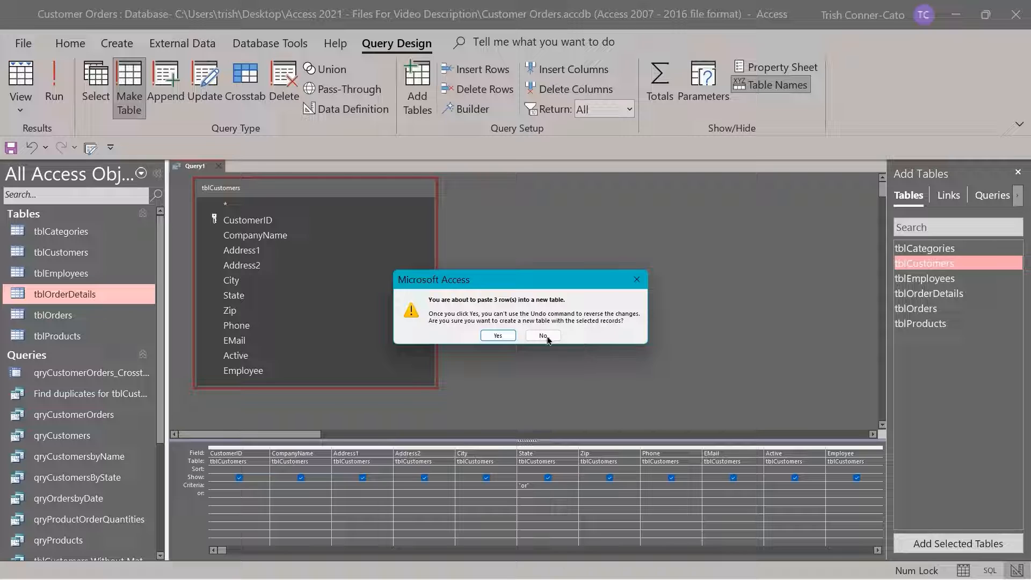
# Confirm pasting the 3 rows, then open and close tblCustomersOregon to check them
pyautogui.click(492, 336)
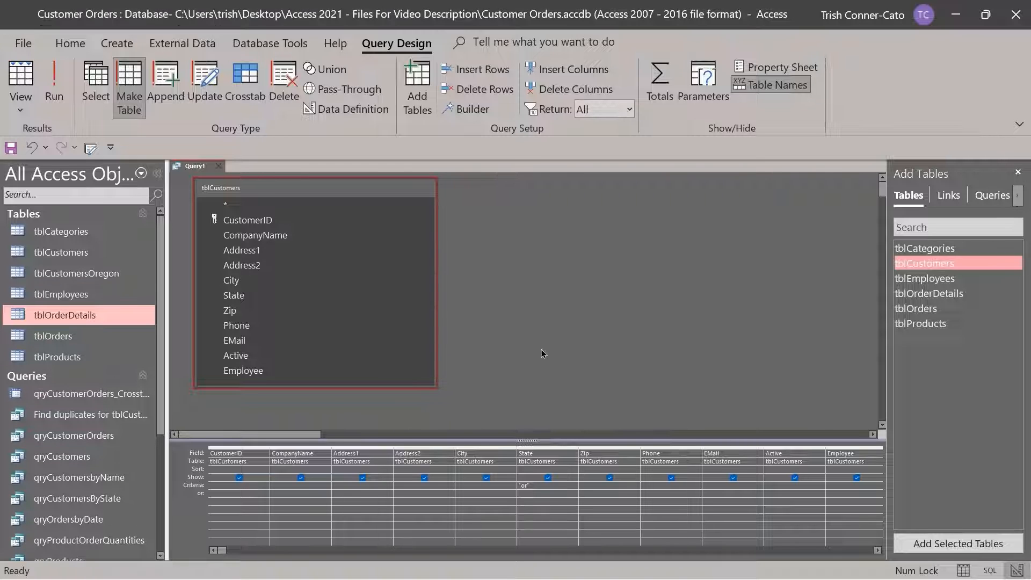
pyautogui.doubleClick(69, 273)
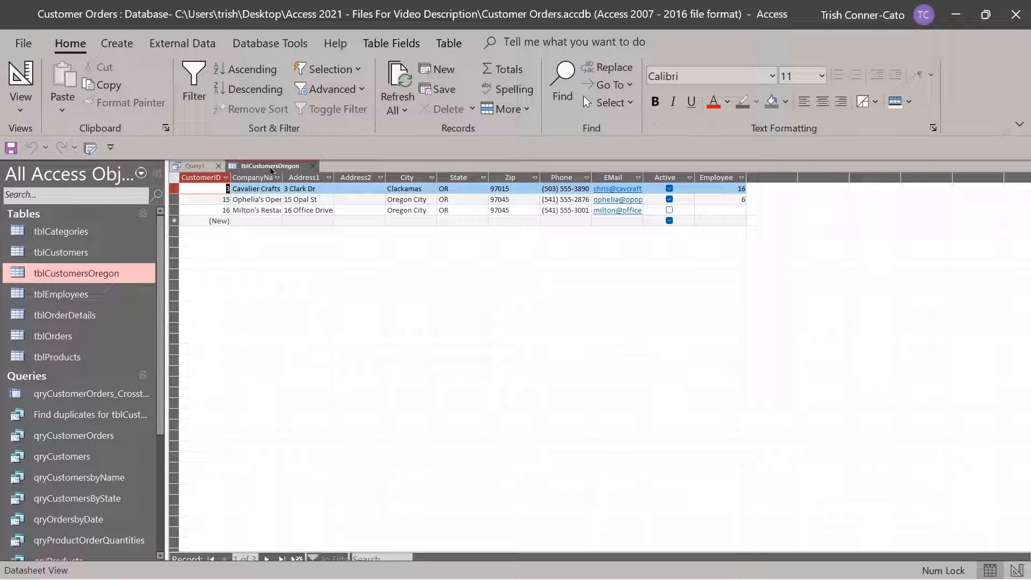
pyautogui.click(313, 167)
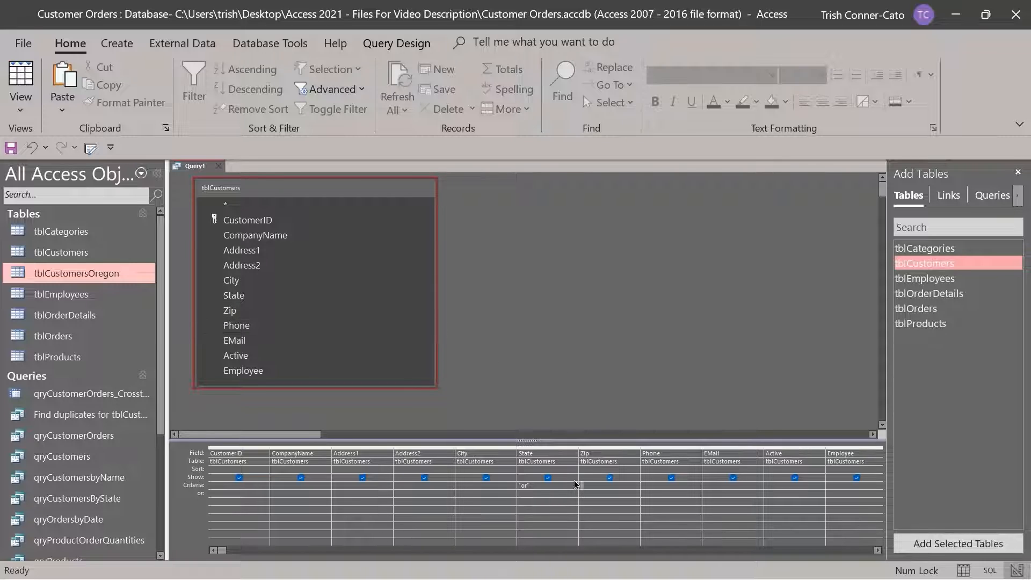
# Change the State criterion from 'or' to 'ca'
pyautogui.moveTo(534, 488); pyautogui.dragTo(480, 482)
pyautogui.write('ca')
pyautogui.press('Tab')
# Retarget the make-table query to tblCustomersCalifornia and run it, confirming the 3 rows
pyautogui.click(386, 44)
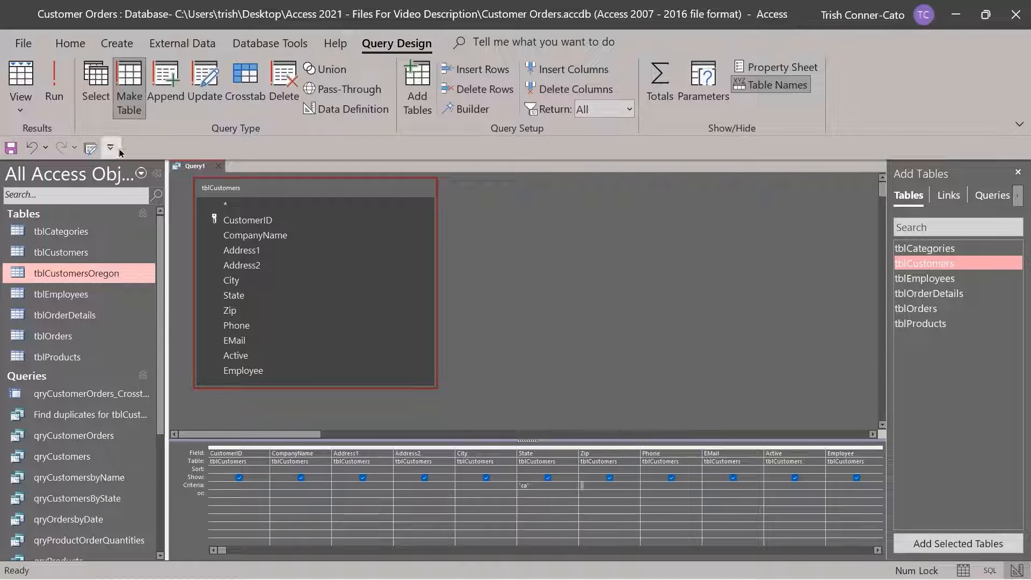
pyautogui.click(129, 86)
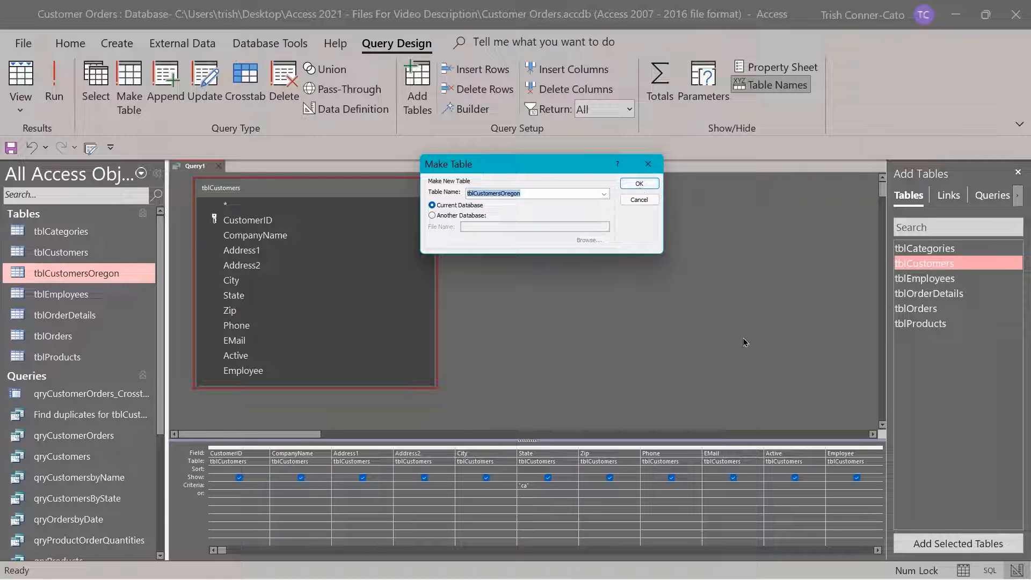
pyautogui.moveTo(535, 192); pyautogui.dragTo(500, 195)
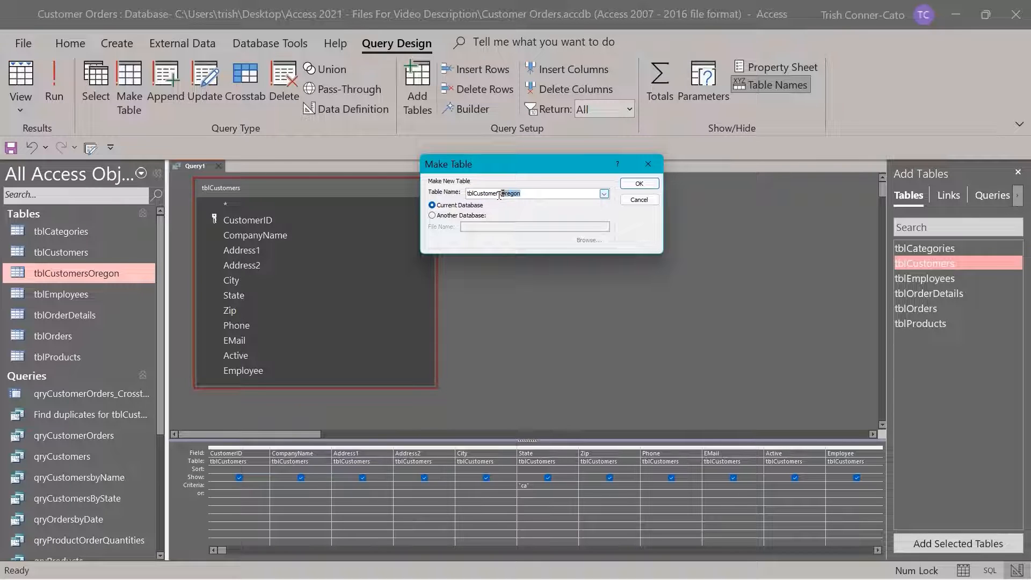
pyautogui.press('BackSpace')
pyautogui.write('California')
pyautogui.click(651, 184)
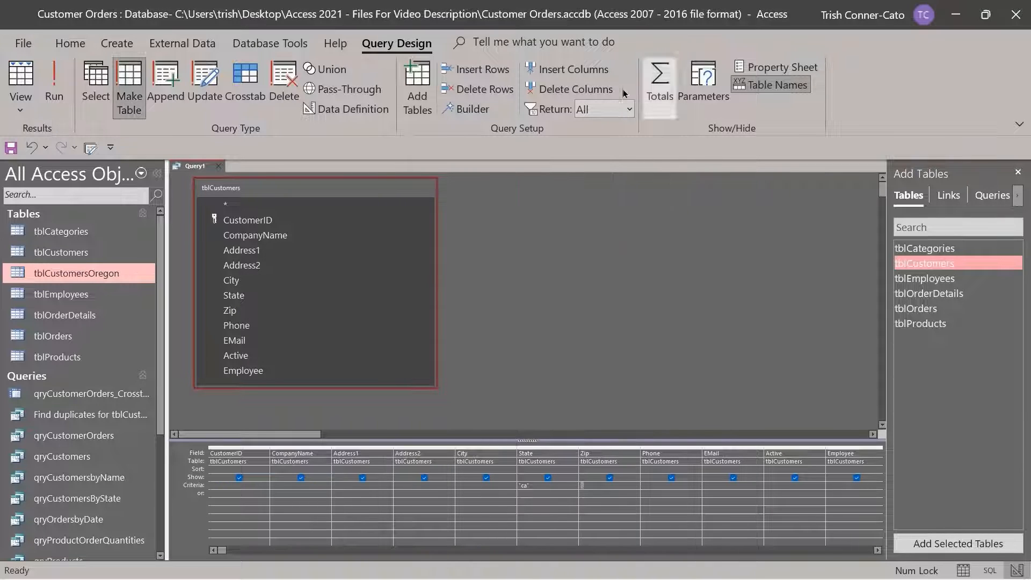
pyautogui.click(54, 85)
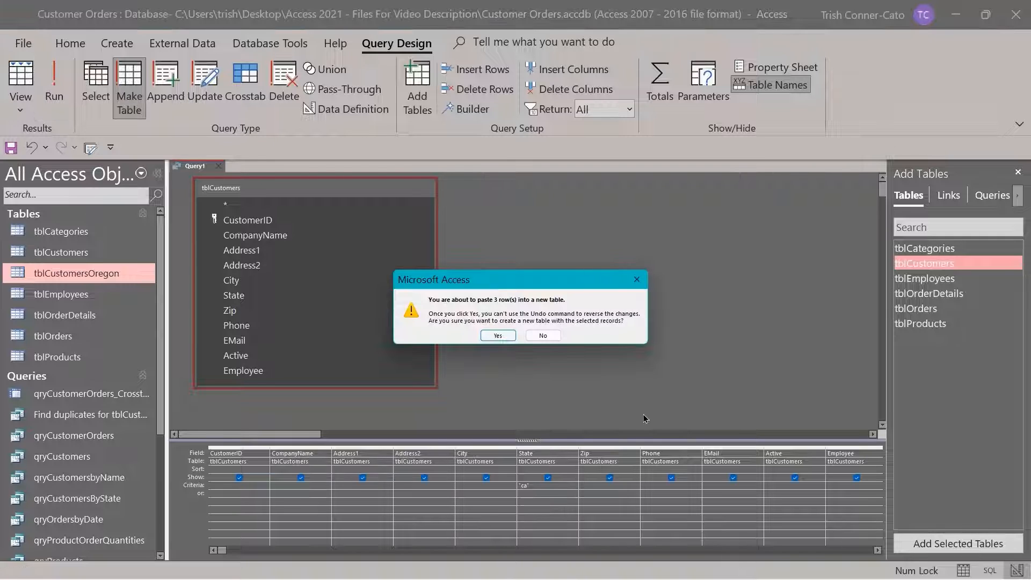
pyautogui.click(499, 336)
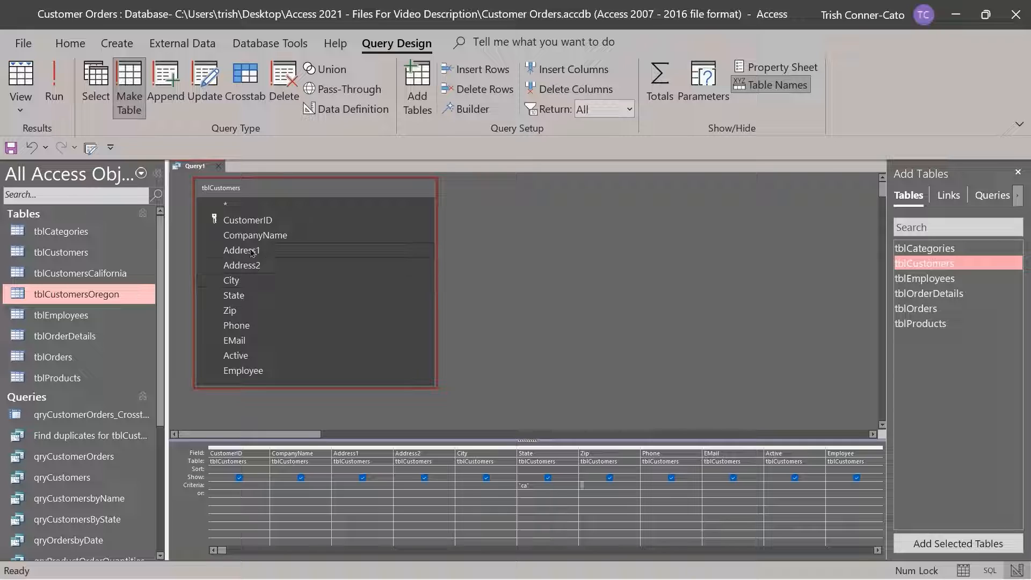
# Close Query1 without saving and start a new query in Design View
pyautogui.click(219, 166)
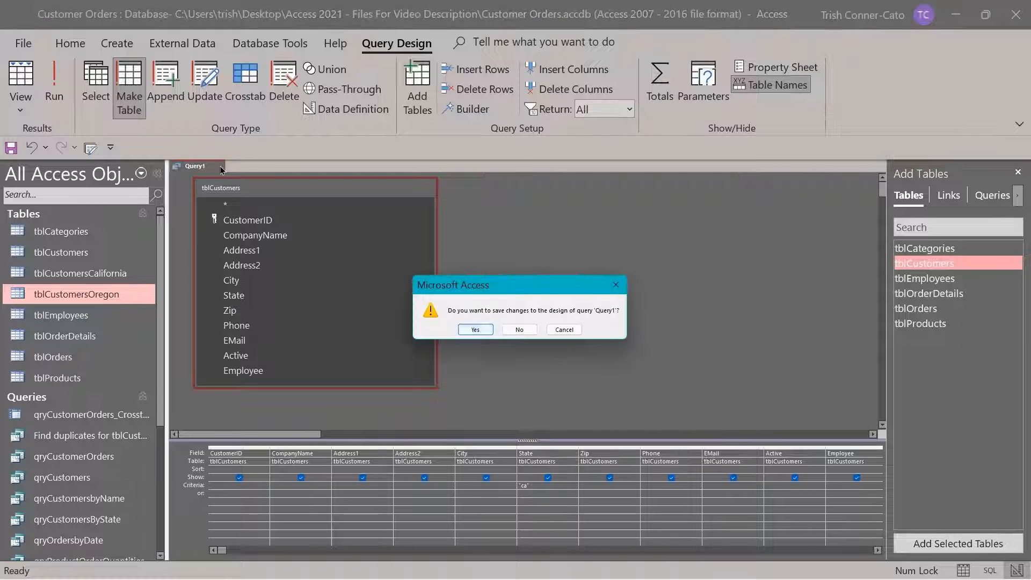
pyautogui.click(514, 334)
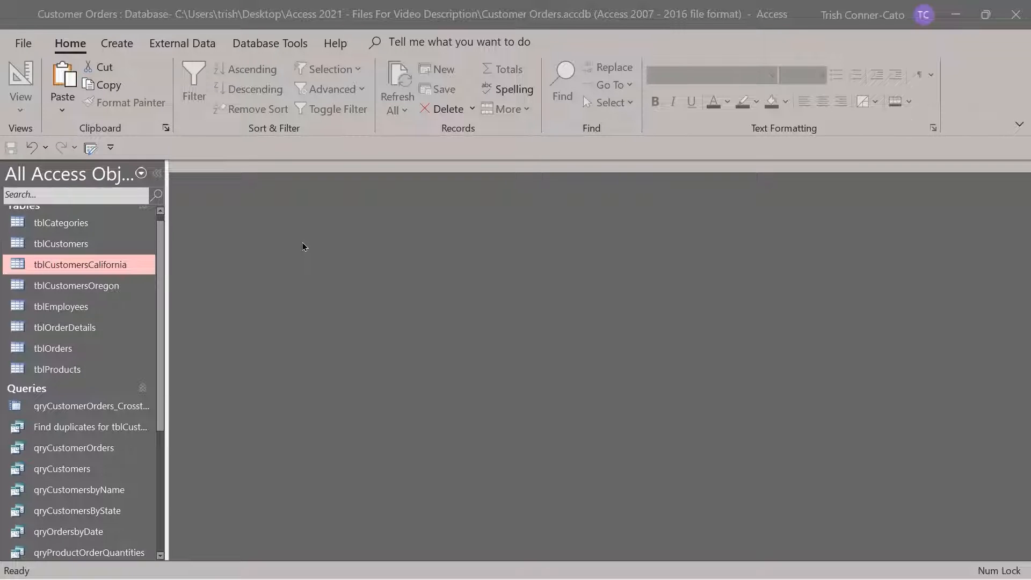
pyautogui.click(121, 44)
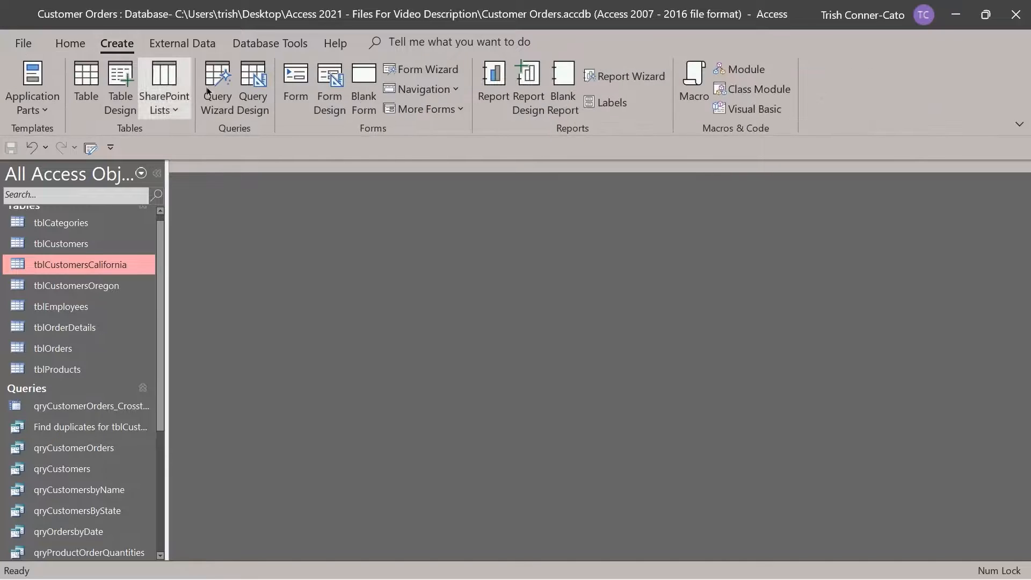
pyautogui.click(257, 102)
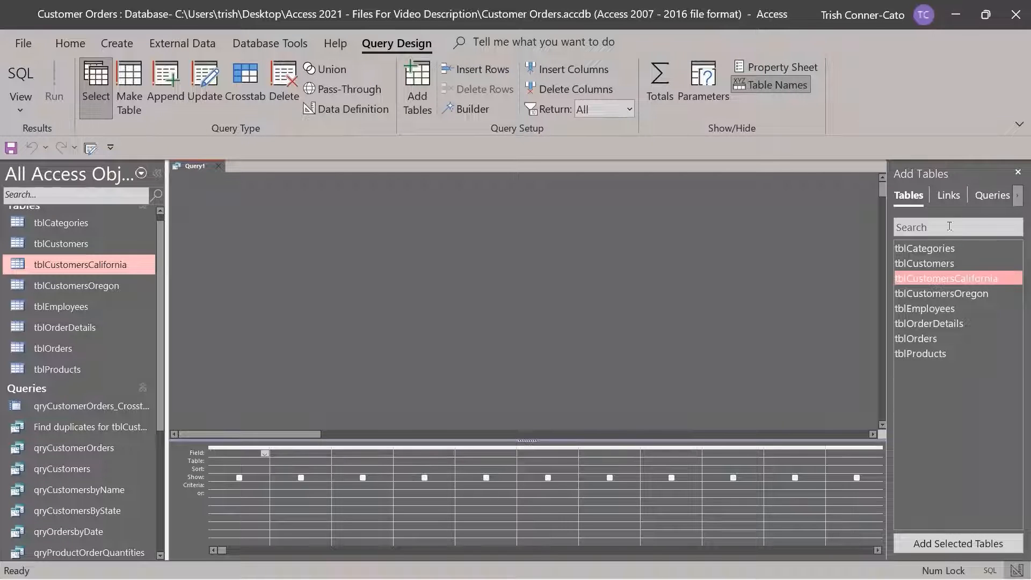
# Add tblCustomersOregon and place all its fields in the query grid
pyautogui.doubleClick(932, 295)
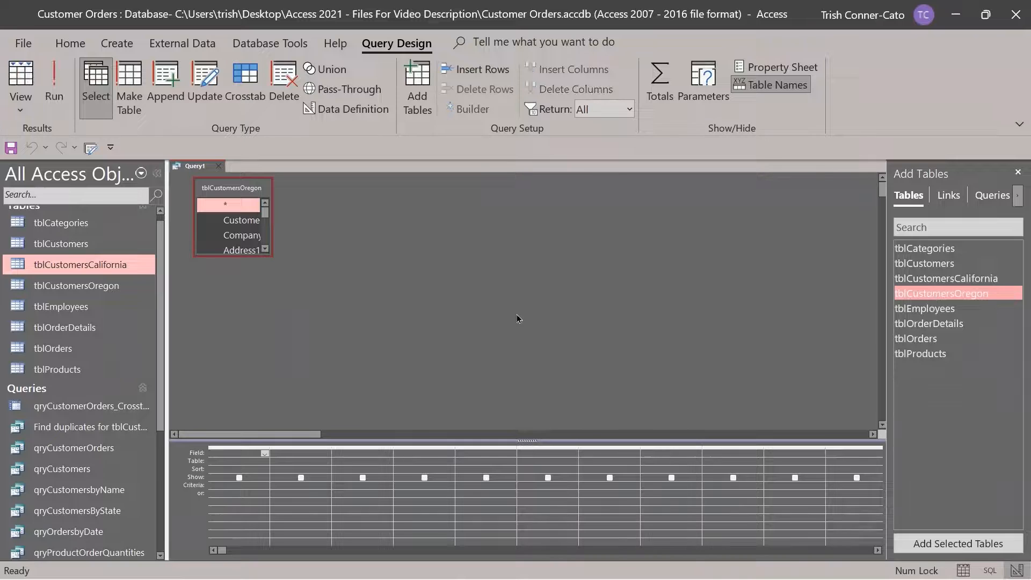
pyautogui.moveTo(271, 255); pyautogui.dragTo(505, 380)
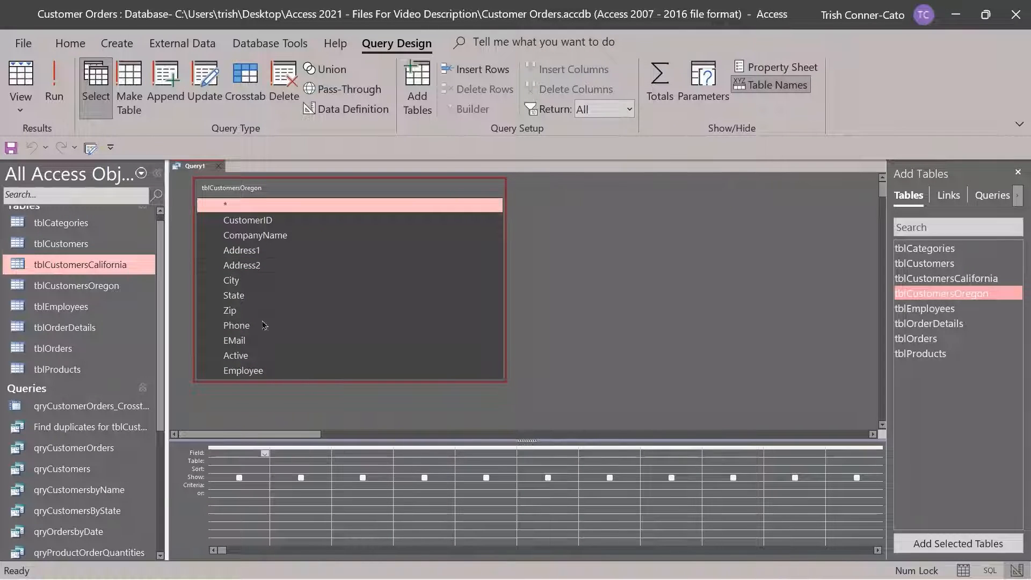
pyautogui.doubleClick(235, 188)
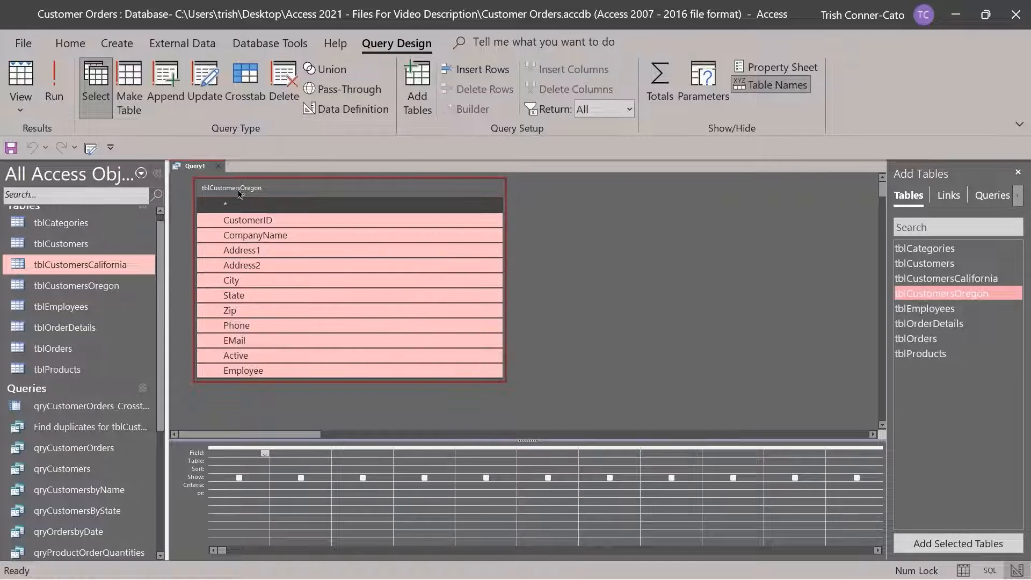
pyautogui.moveTo(240, 224); pyautogui.dragTo(226, 453)
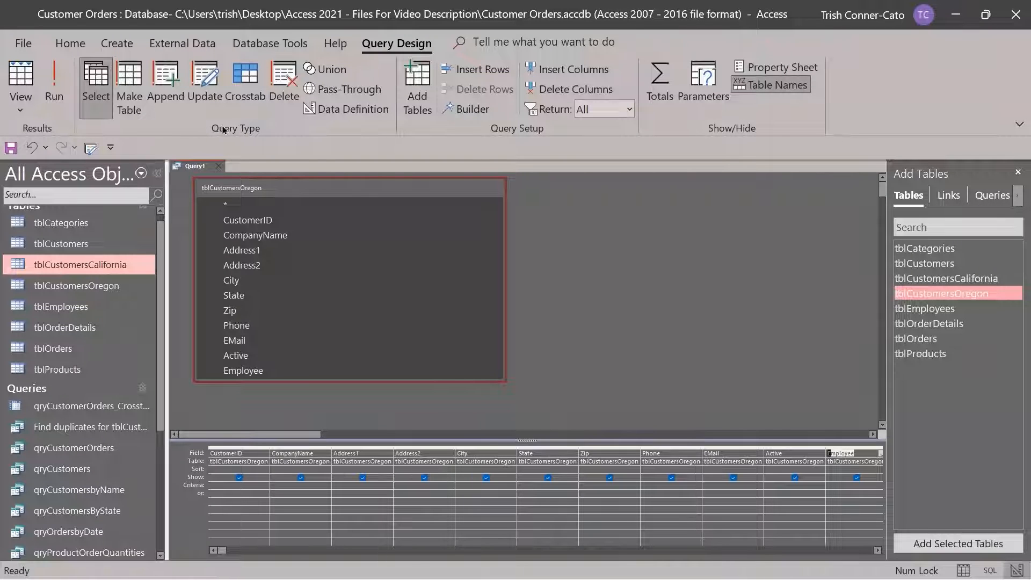
# Make it an append query into tblCustomersCalifornia and run it, appending the 3 rows
pyautogui.click(175, 85)
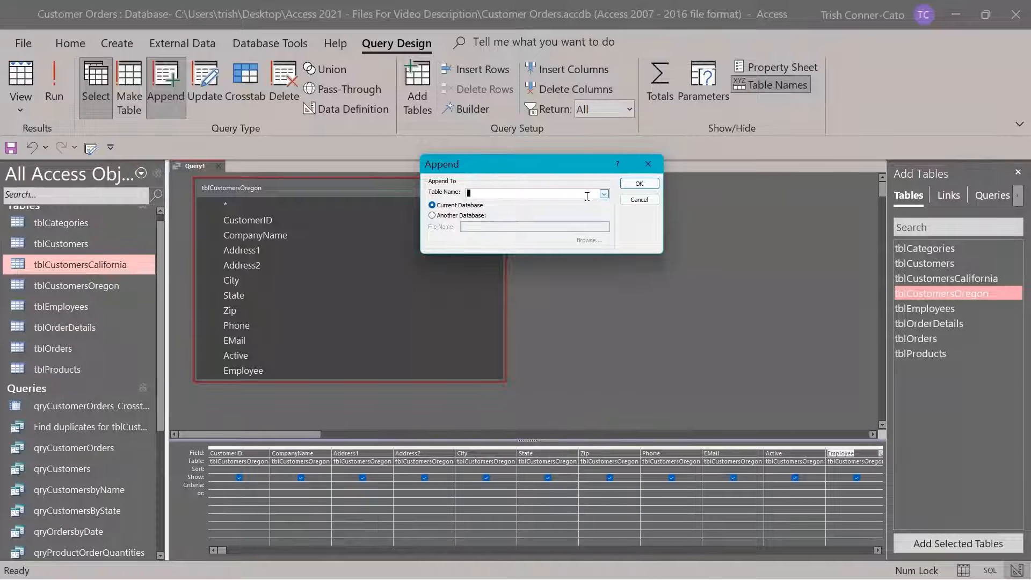
pyautogui.click(603, 196)
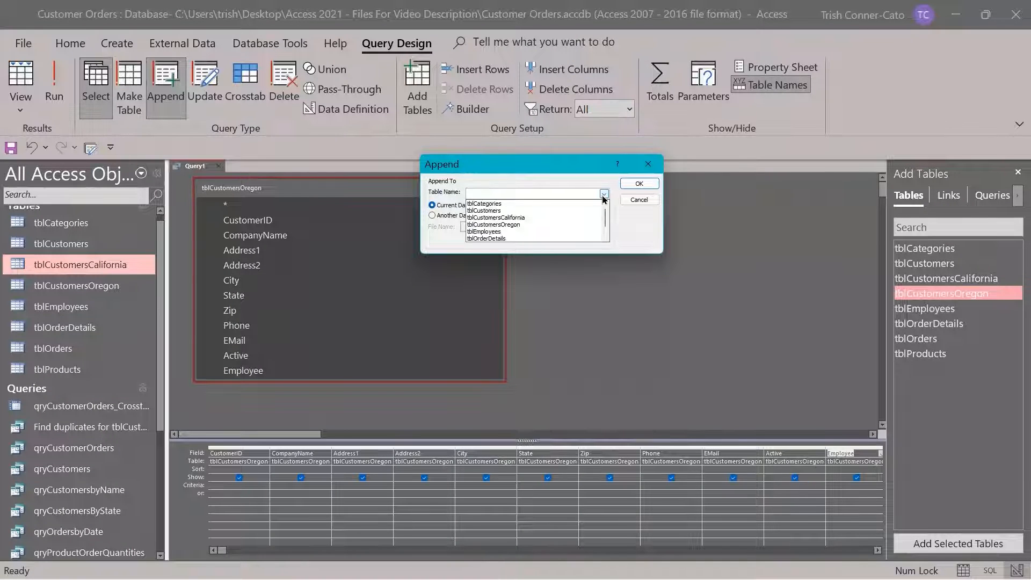
pyautogui.click(515, 217)
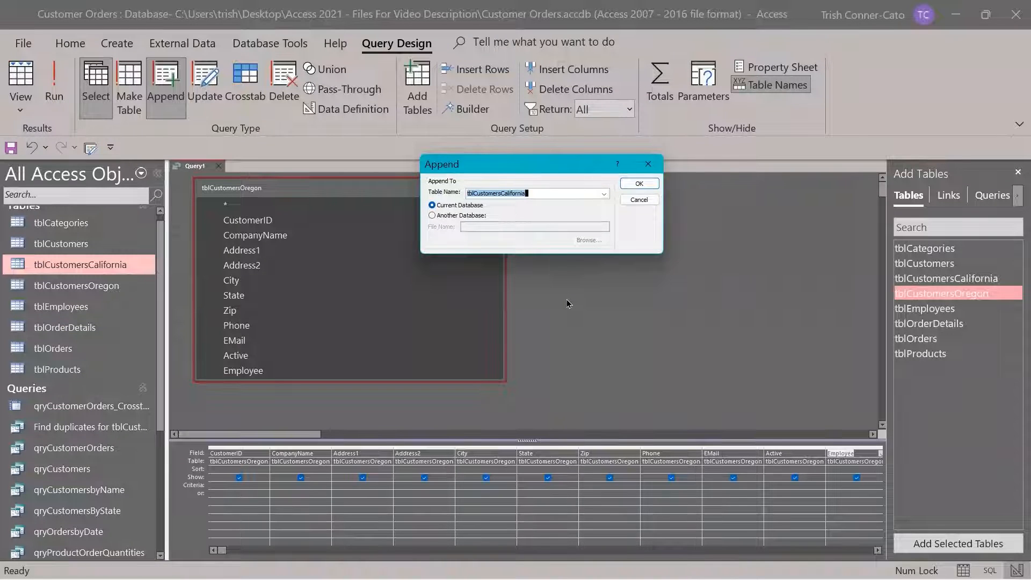
pyautogui.click(639, 184)
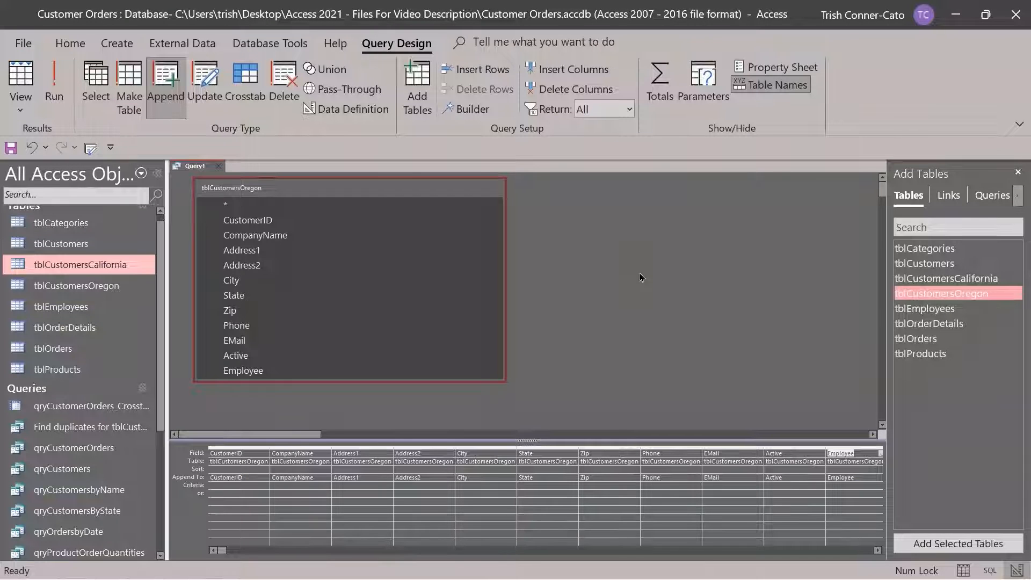
pyautogui.click(54, 86)
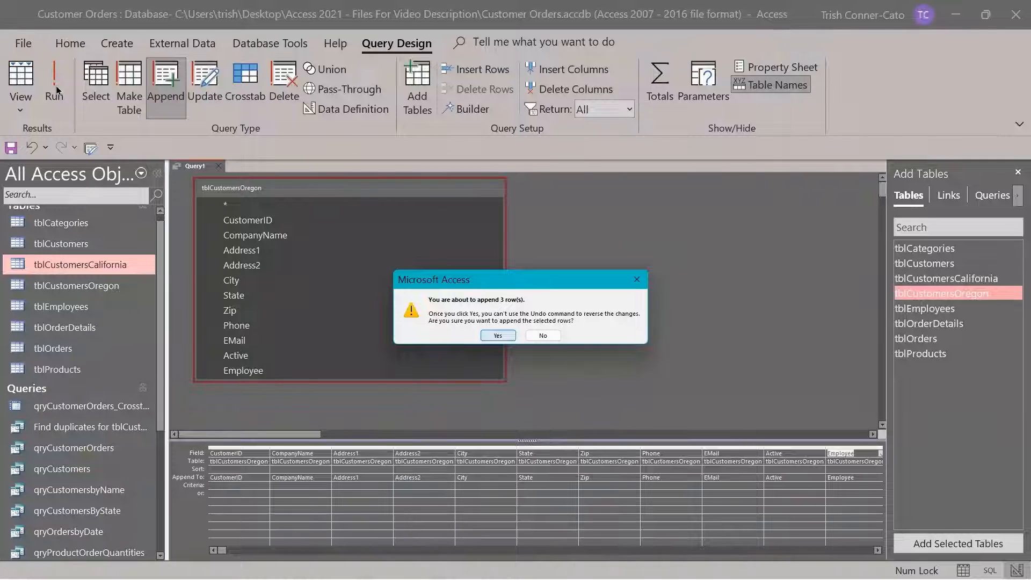
pyautogui.click(499, 336)
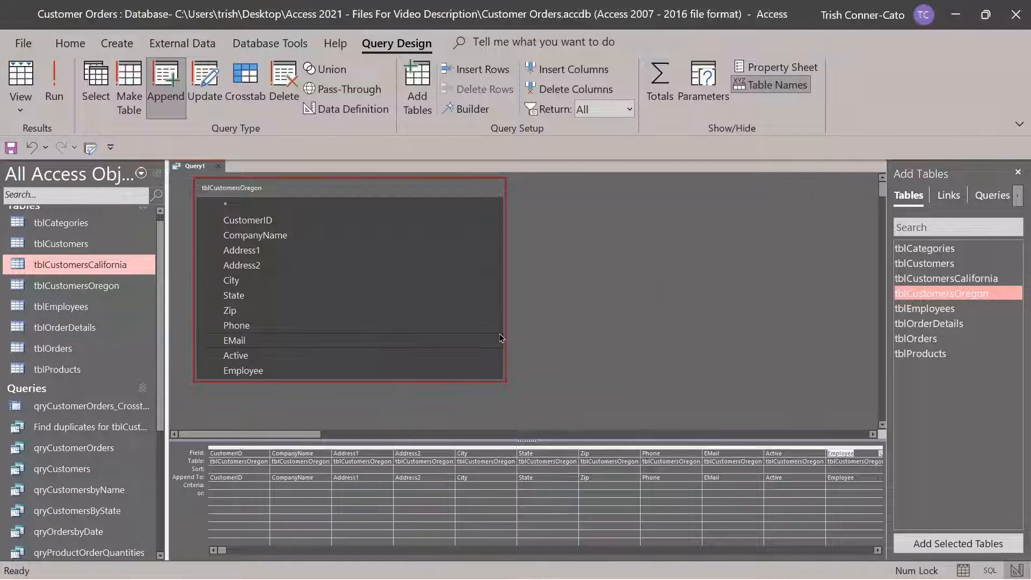
# Check tblCustomersCalifornia's appended records, then rename it tblCustomersCaliforniaAndOregon
pyautogui.doubleClick(83, 265)
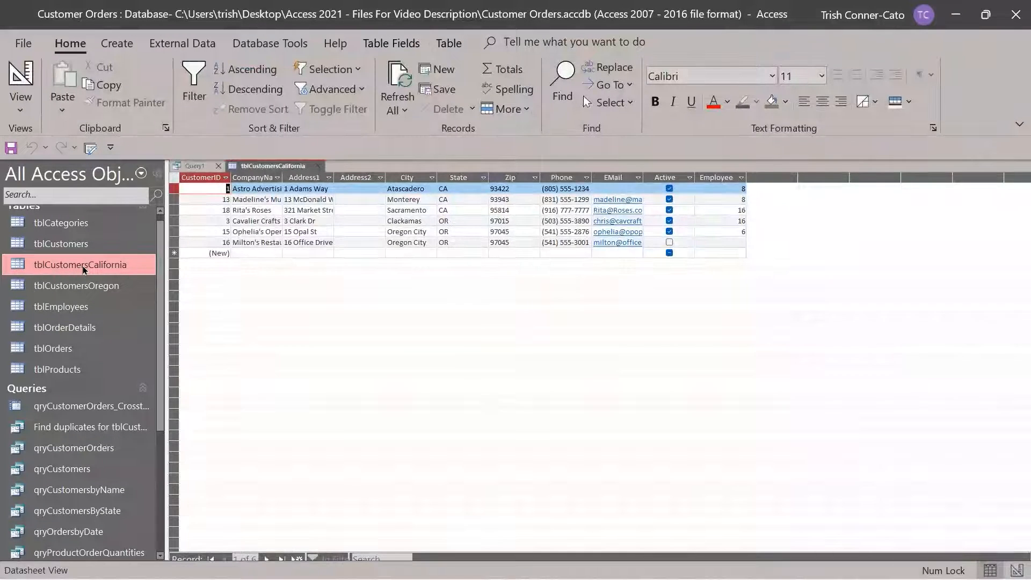
pyautogui.click(319, 167)
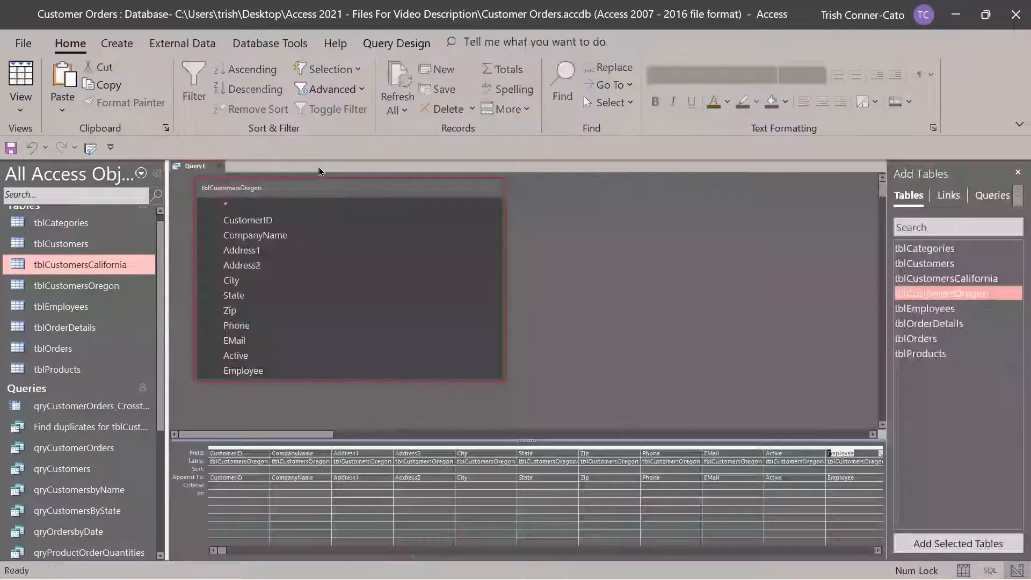
pyautogui.rightClick(108, 268)
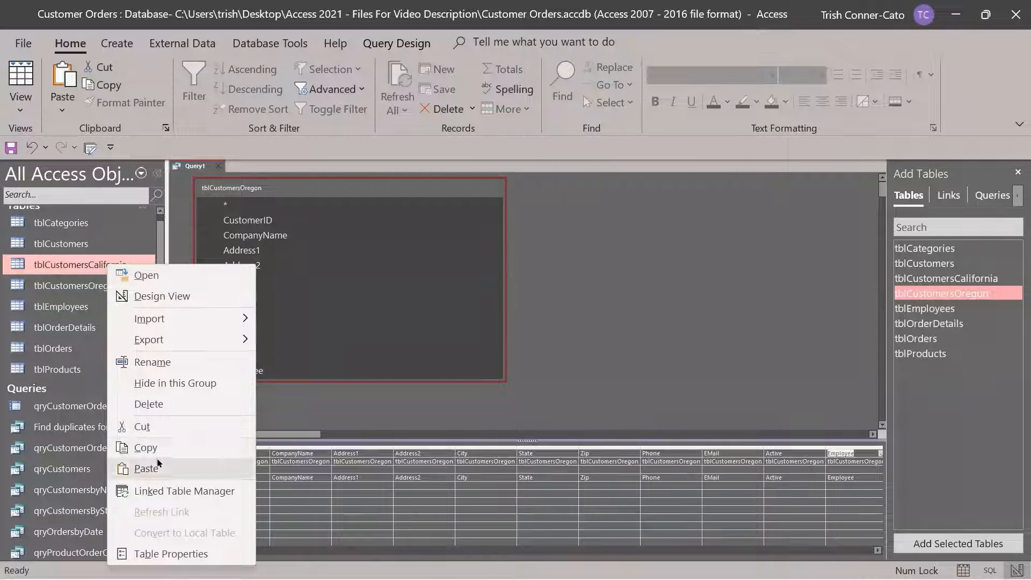
pyautogui.click(156, 361)
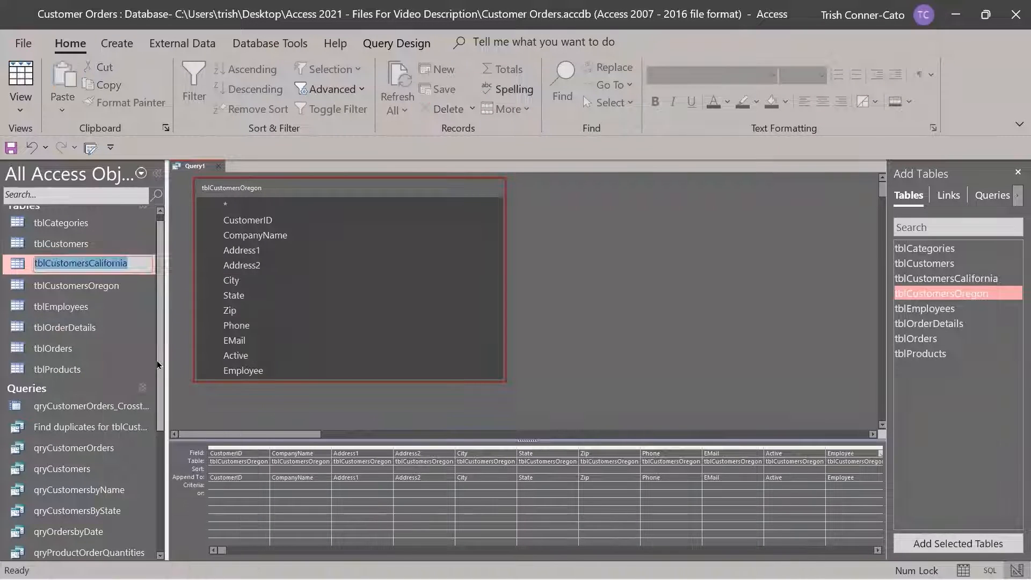
pyautogui.click(128, 257)
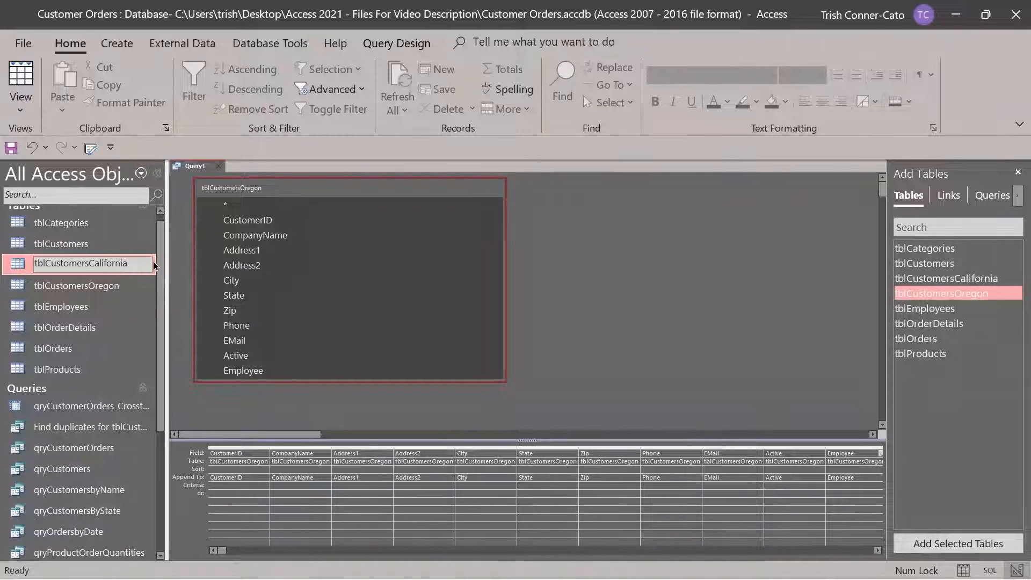
pyautogui.write('a')
pyautogui.press('BackSpace')
pyautogui.write('AndOregon')
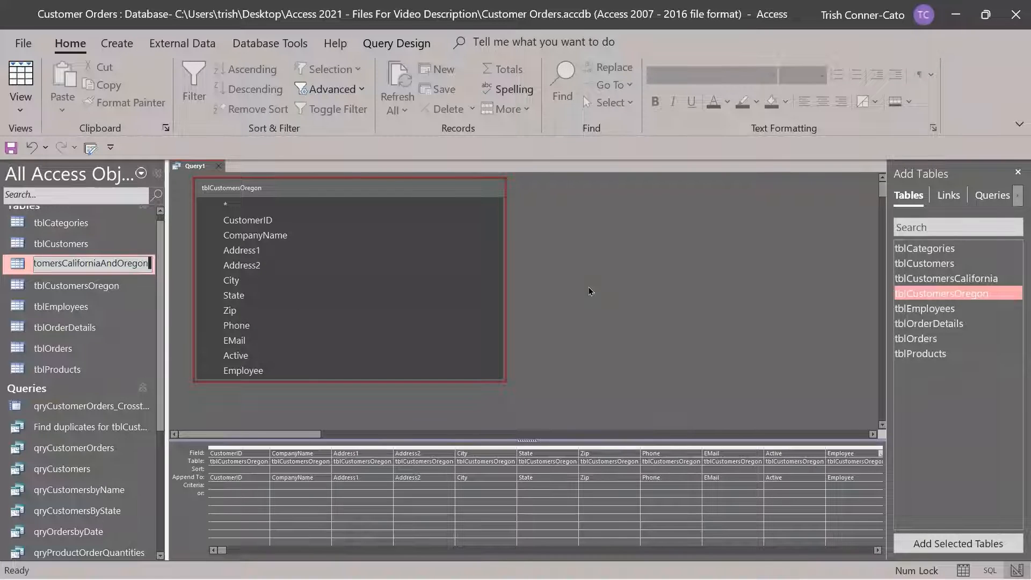
pyautogui.click(133, 328)
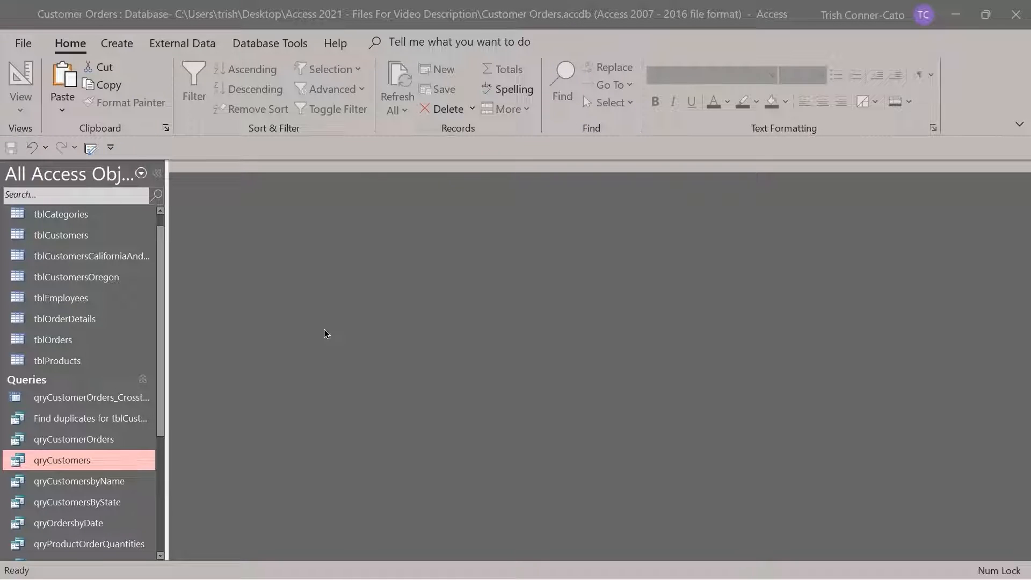
# Open qryCustomers in Design View, set the Zip criterion to 97045, and run it
pyautogui.click(118, 467)
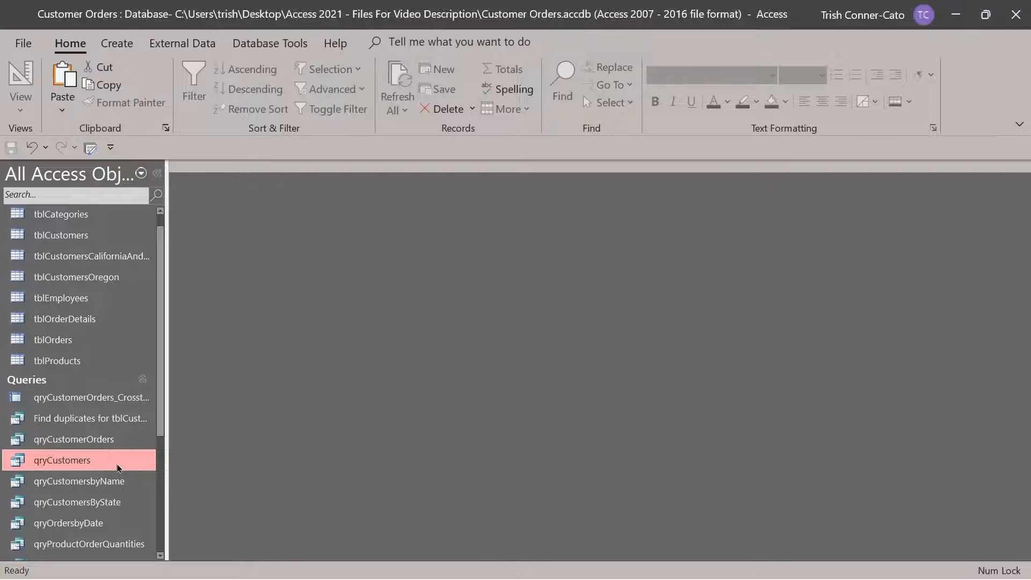
pyautogui.rightClick(101, 468)
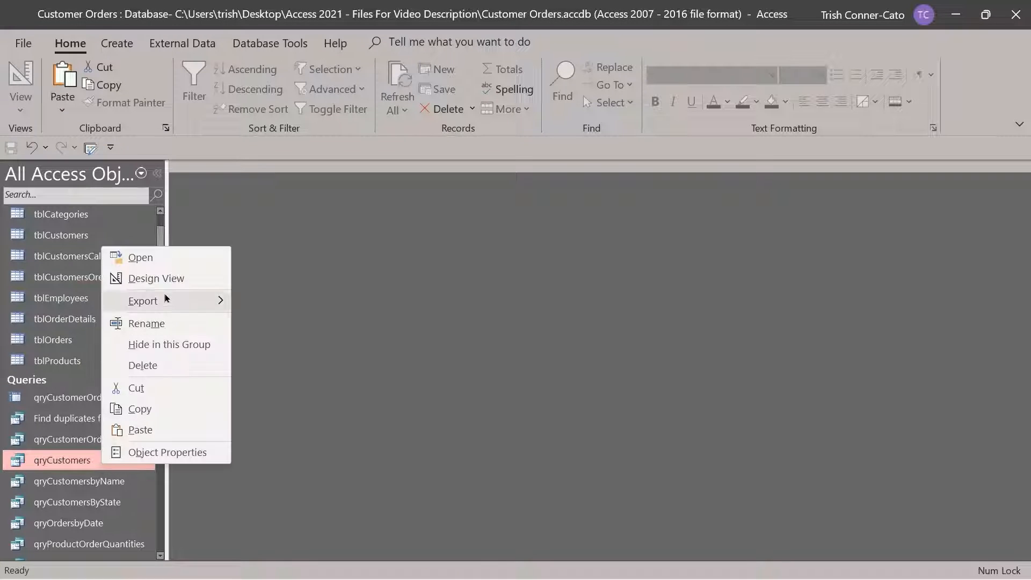
pyautogui.click(173, 278)
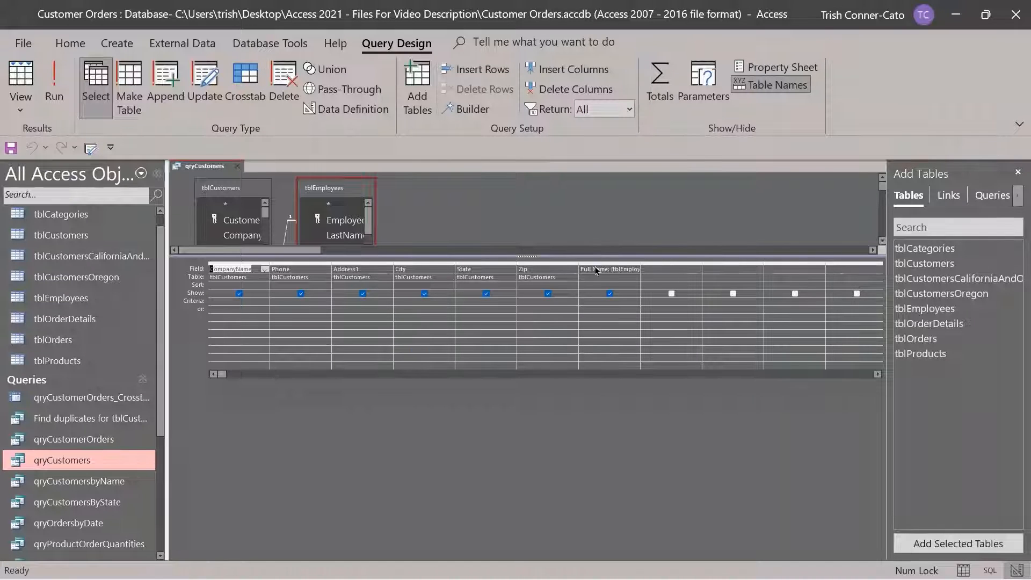
pyautogui.click(526, 301)
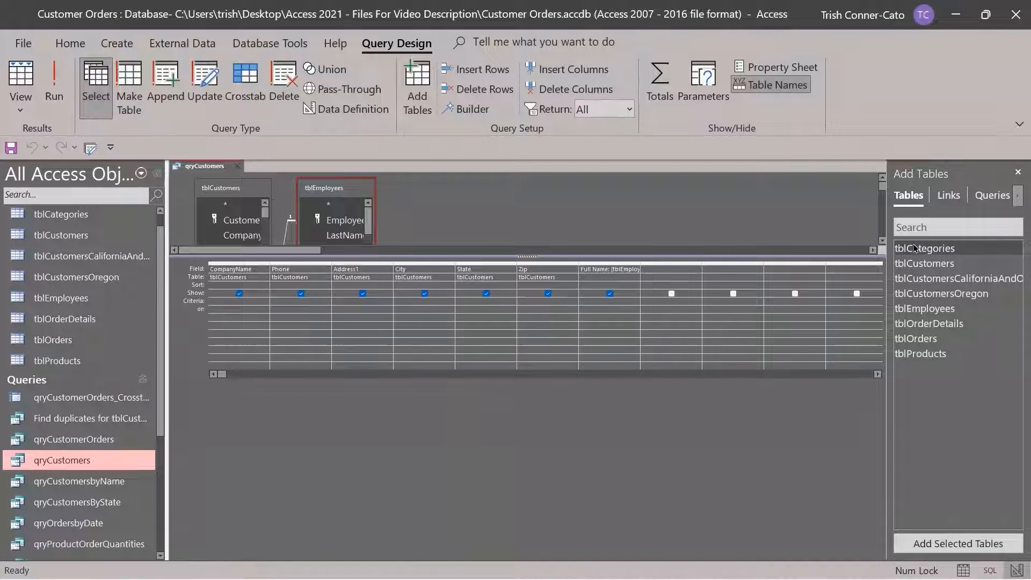
pyautogui.write('045"')
pyautogui.click(55, 99)
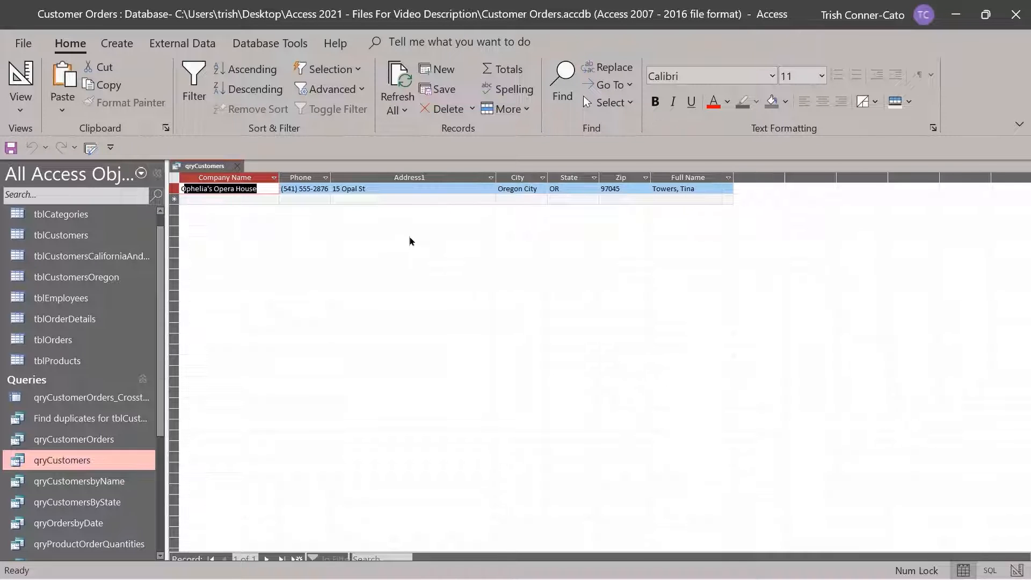
# Turn qryCustomers into an update query setting Zip to 97046
pyautogui.rightClick(224, 170)
pyautogui.click(265, 240)
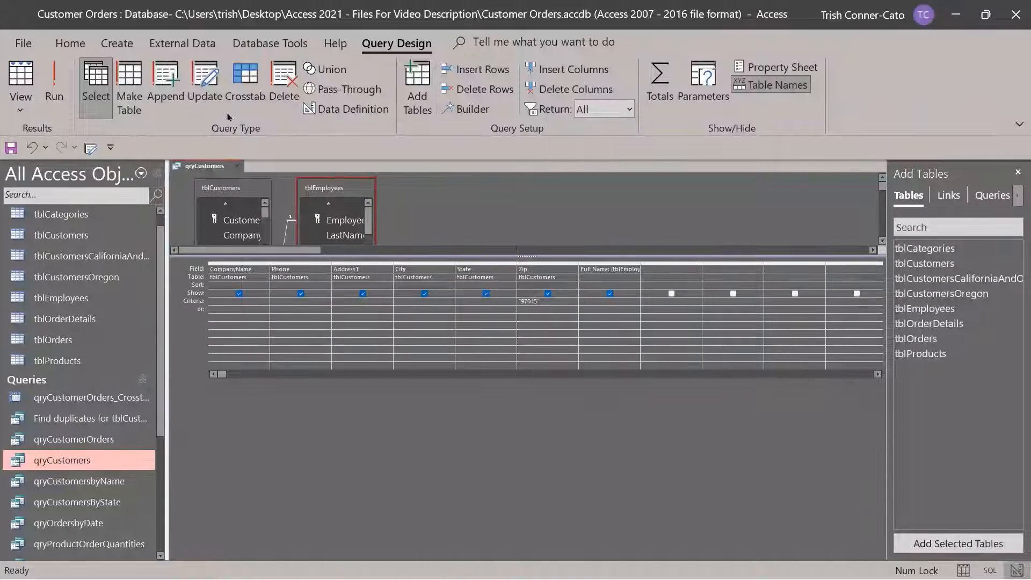
pyautogui.click(209, 90)
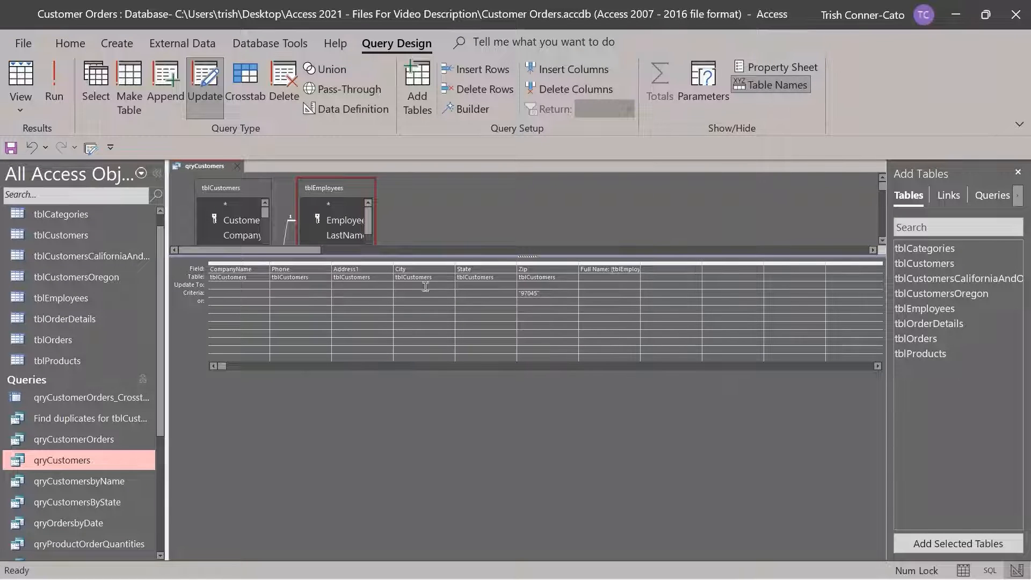
pyautogui.click(531, 286)
pyautogui.write('7046')
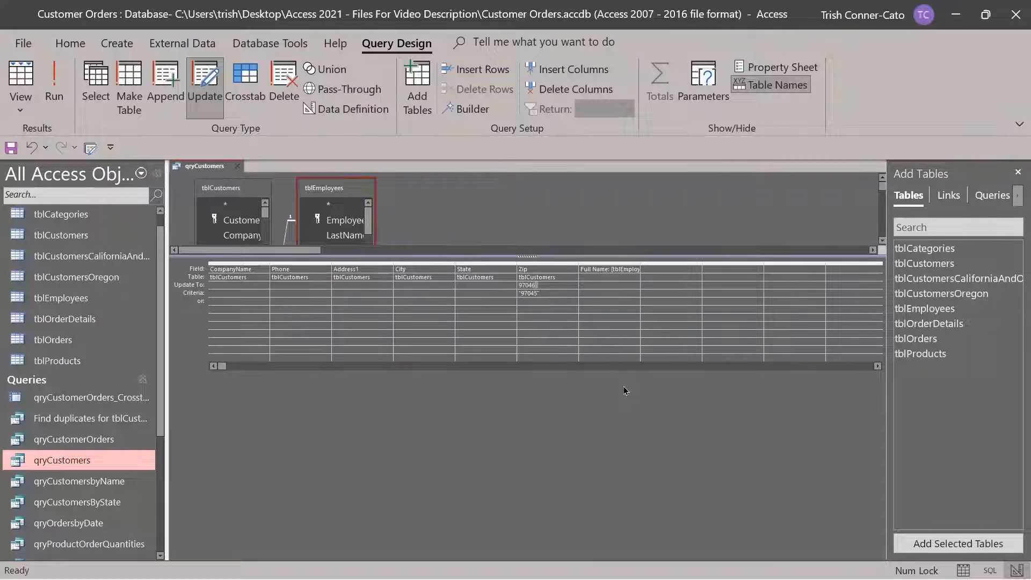
pyautogui.press('Tab')
# Run the update, confirm changing the one row, and close the query design
pyautogui.click(64, 94)
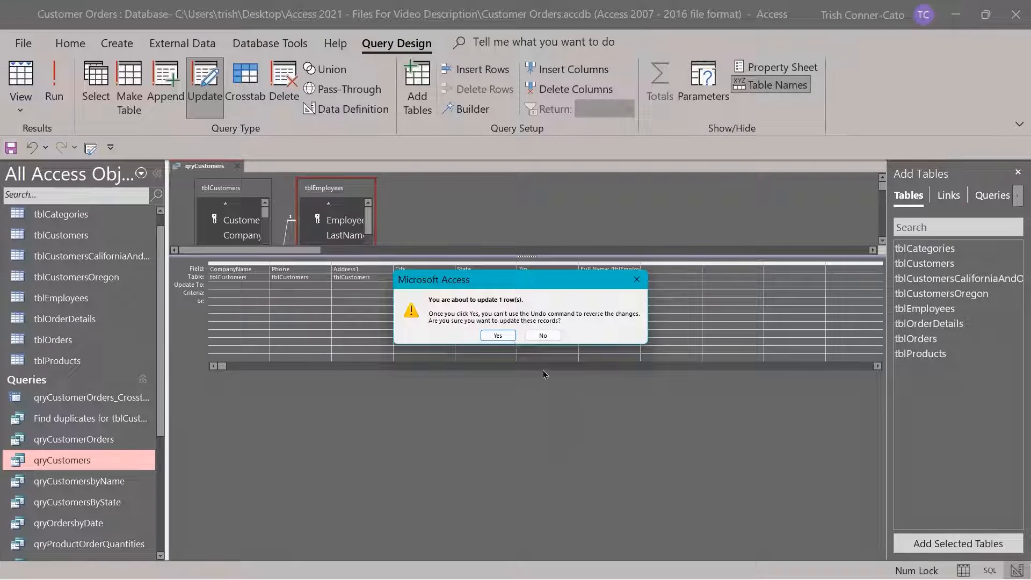
pyautogui.click(498, 335)
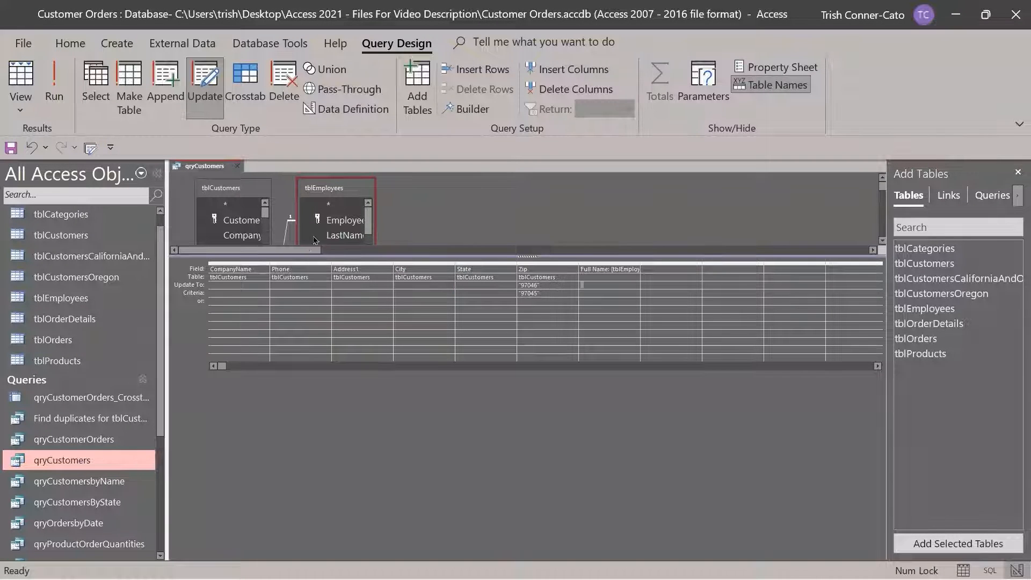
pyautogui.click(238, 169)
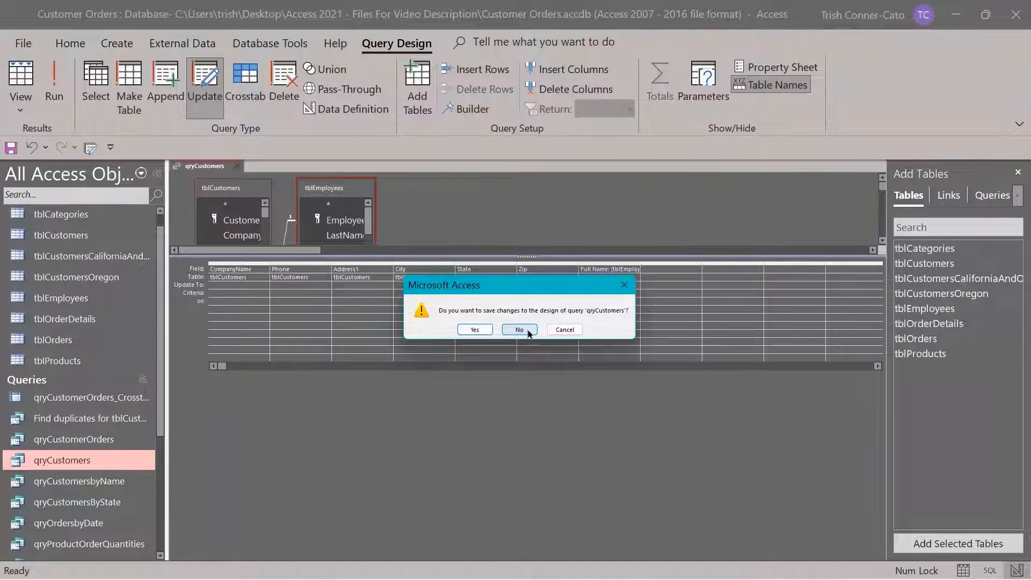
# Discard the query design changes, review qryCustomers' records, then close it and select tblCustomers
pyautogui.click(528, 332)
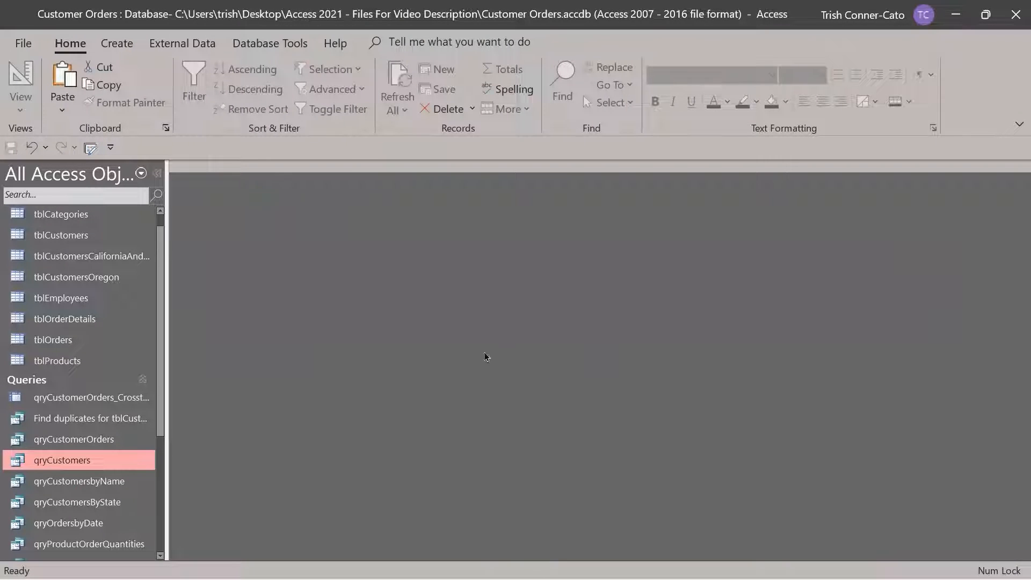
pyautogui.doubleClick(74, 463)
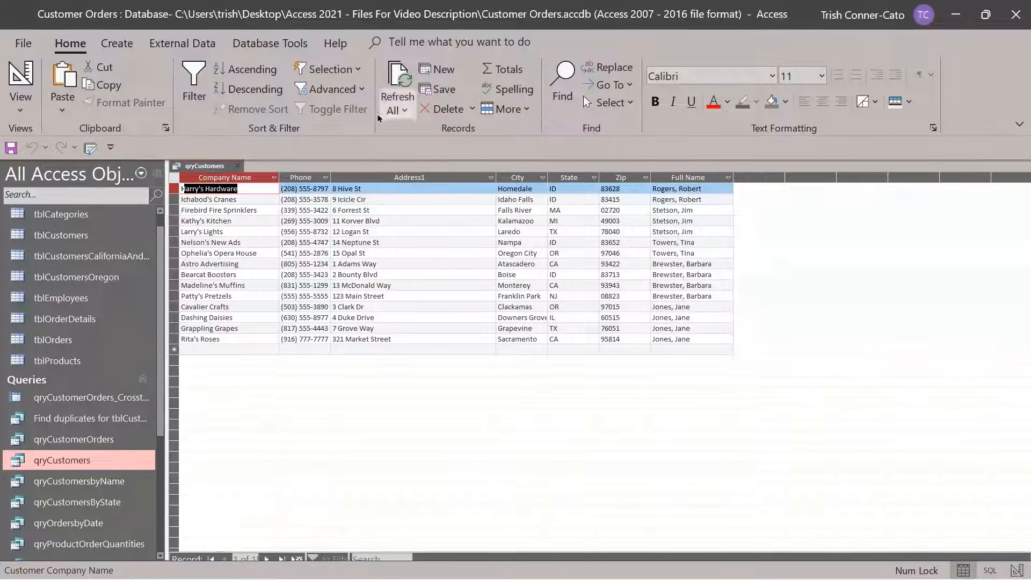
pyautogui.click(236, 171)
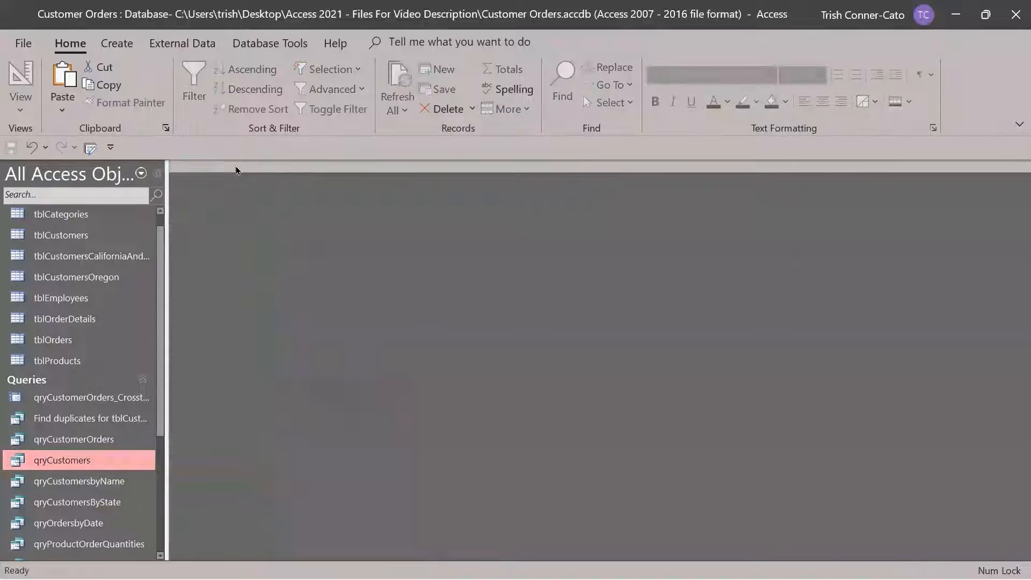
pyautogui.click(119, 235)
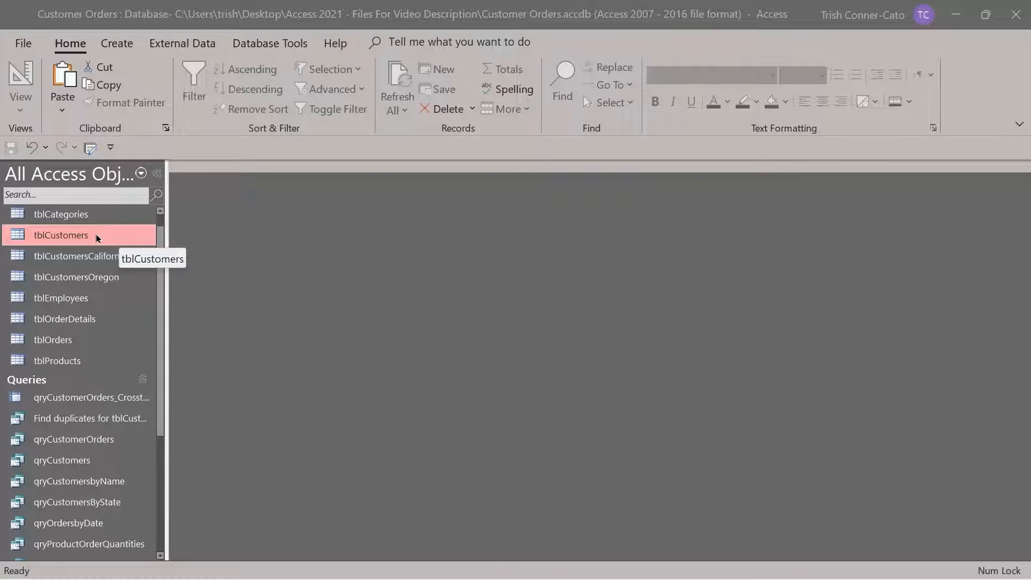
pyautogui.doubleClick(95, 234)
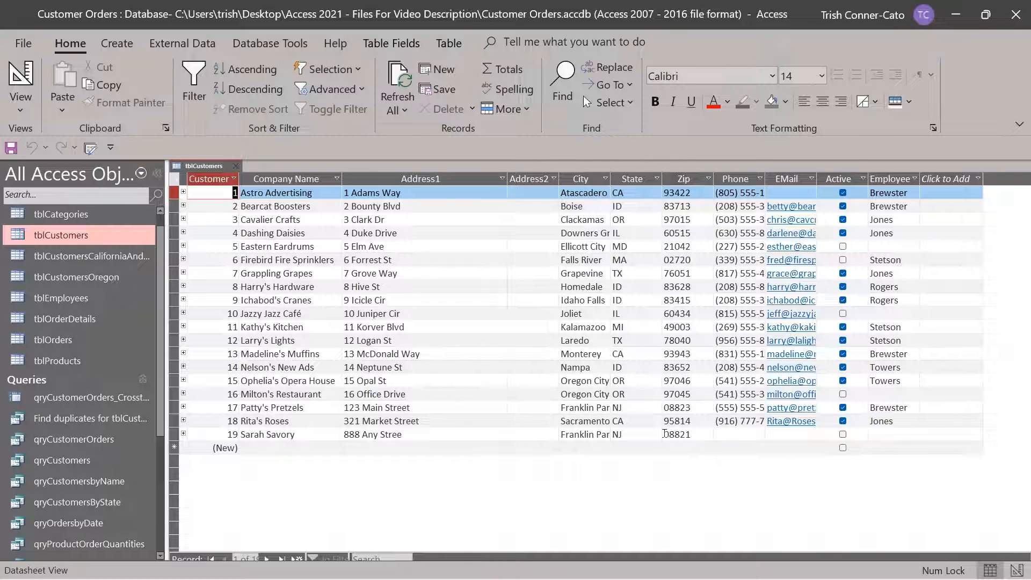
pyautogui.click(696, 435)
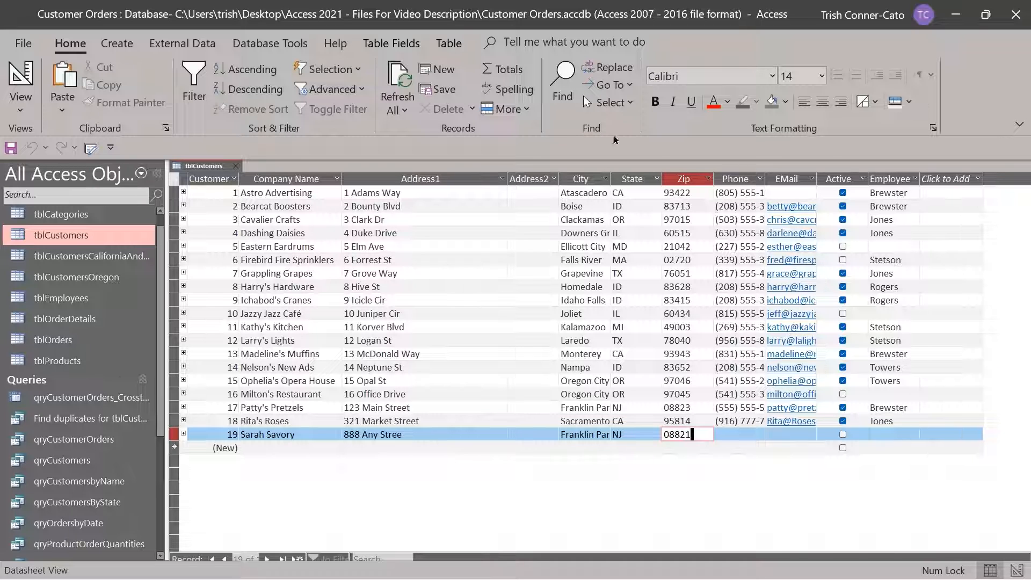
pyautogui.click(237, 166)
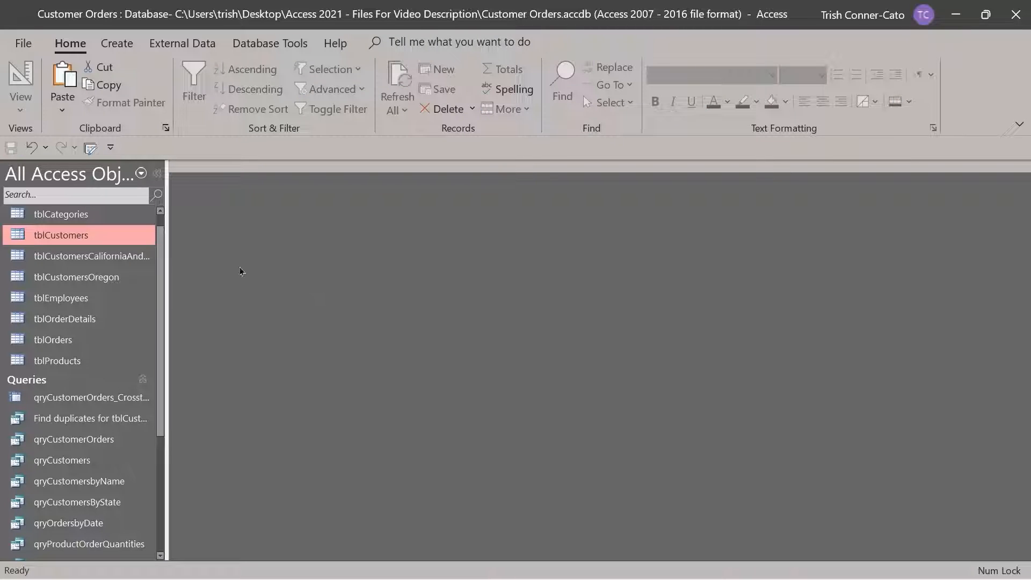
# Build a design-view query on tblCustomers with fields CustomerID through Employee, and make it a Delete query
pyautogui.click(117, 43)
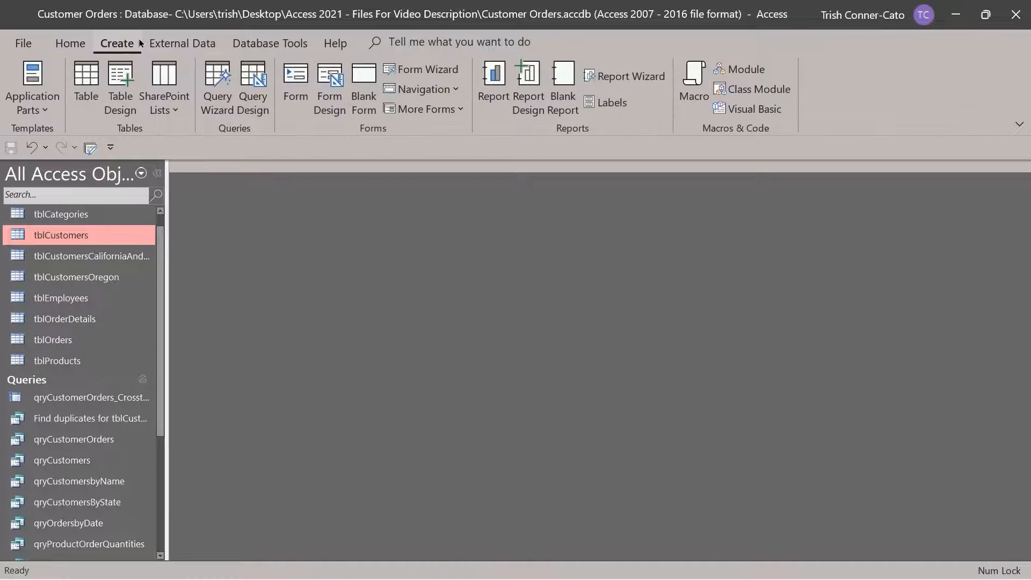
pyautogui.click(262, 113)
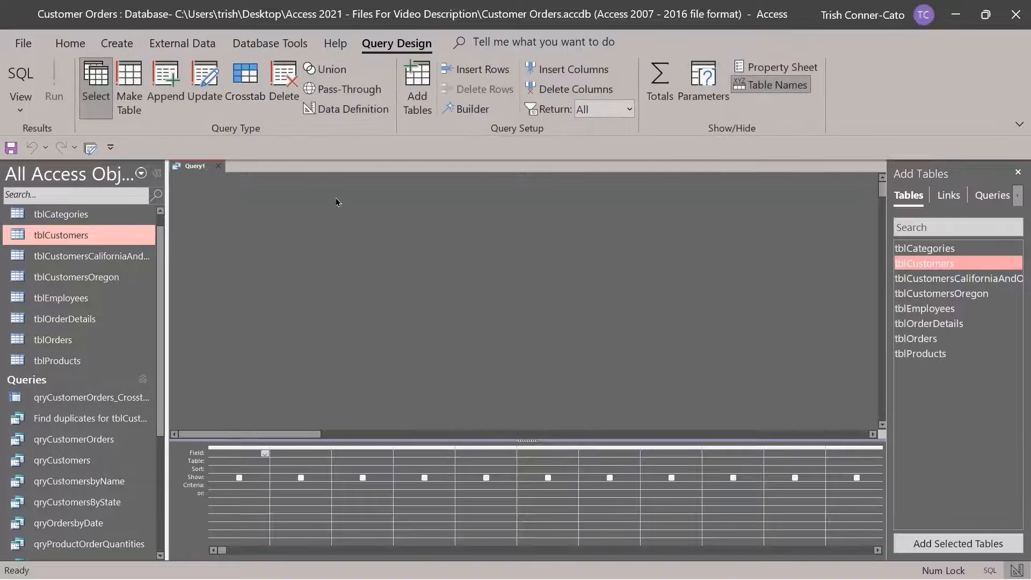
pyautogui.doubleClick(924, 264)
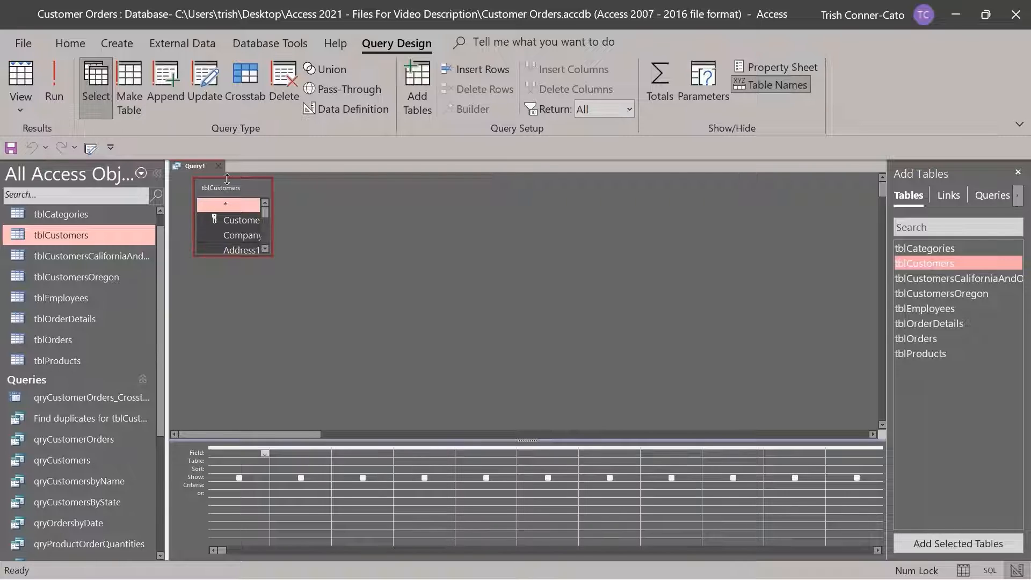
pyautogui.doubleClick(231, 192)
pyautogui.moveTo(232, 239); pyautogui.dragTo(219, 453)
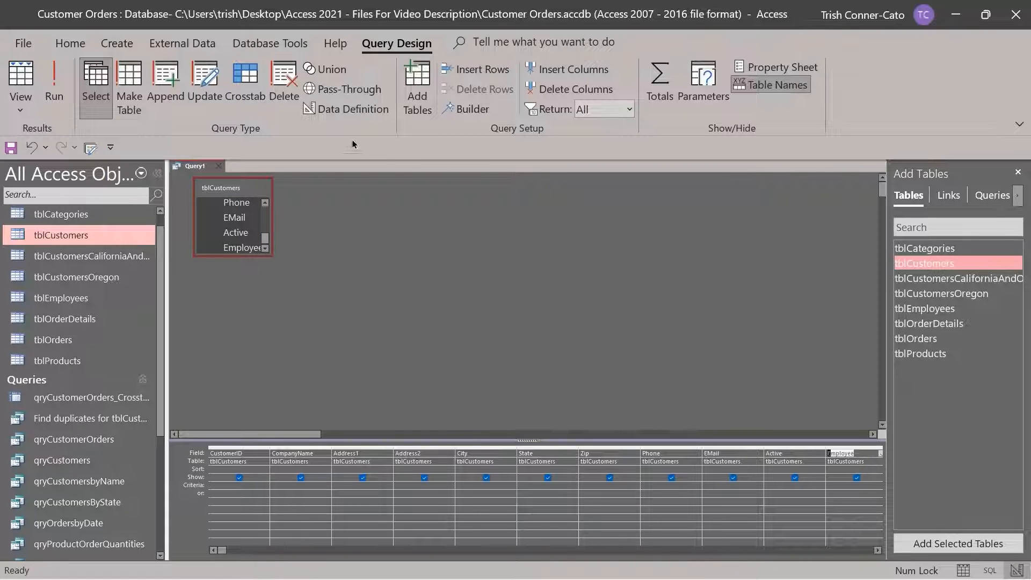
pyautogui.click(283, 84)
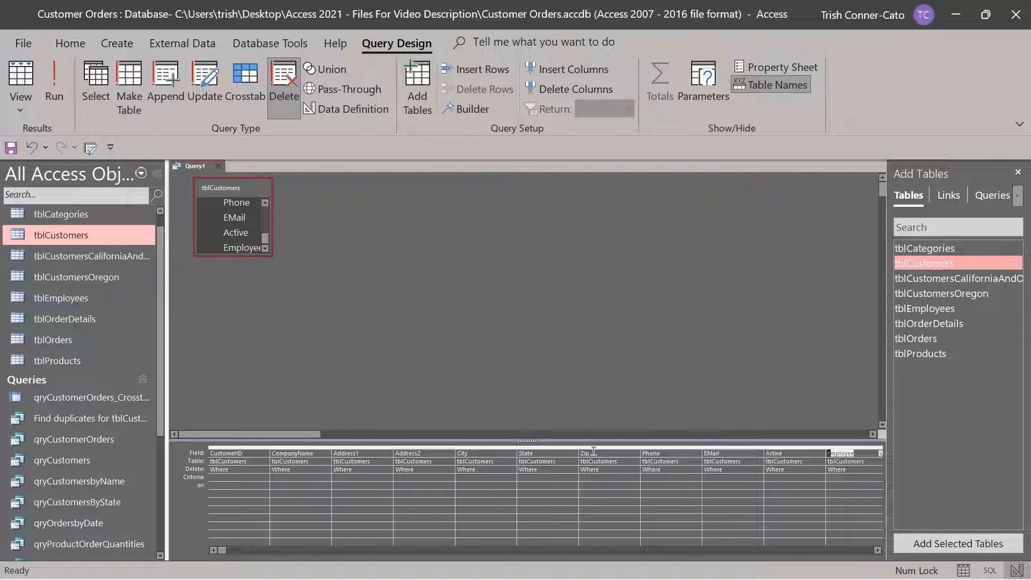
# Set Zip criterion 08821, run the delete query removing one row, and close Query1
pyautogui.click(592, 476)
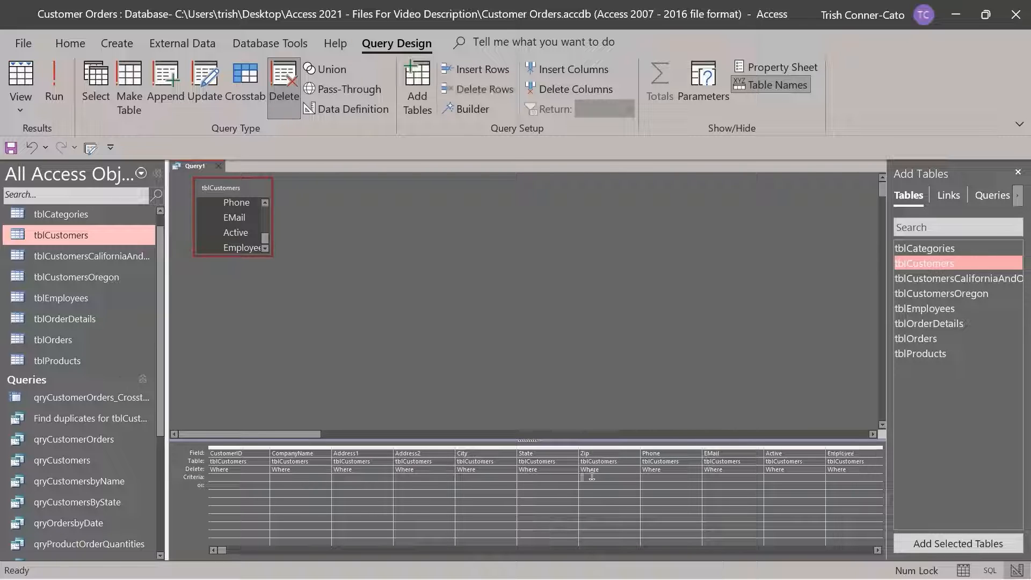
pyautogui.write('0')
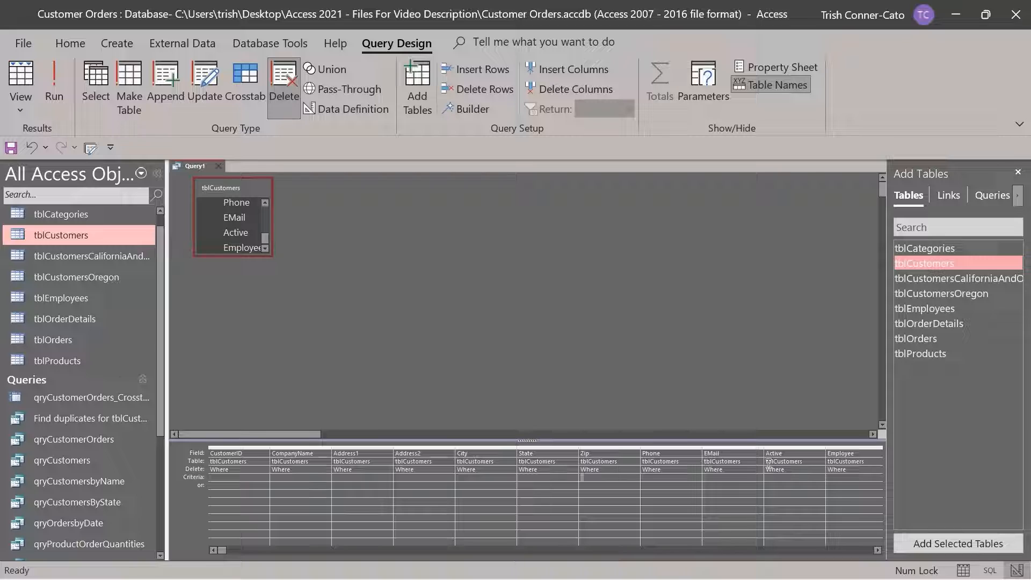
pyautogui.write('8821')
pyautogui.press('Tab')
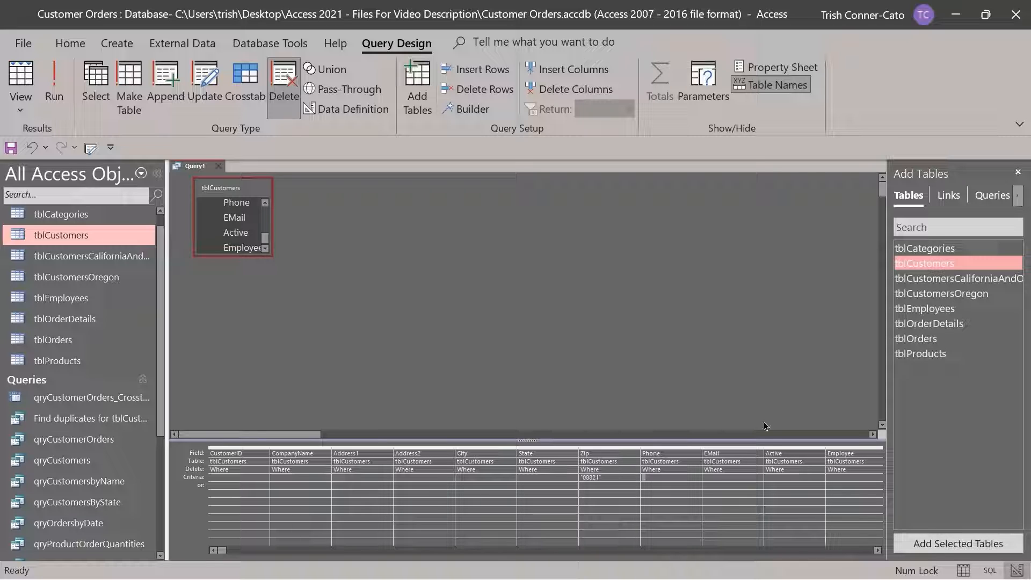
pyautogui.click(54, 84)
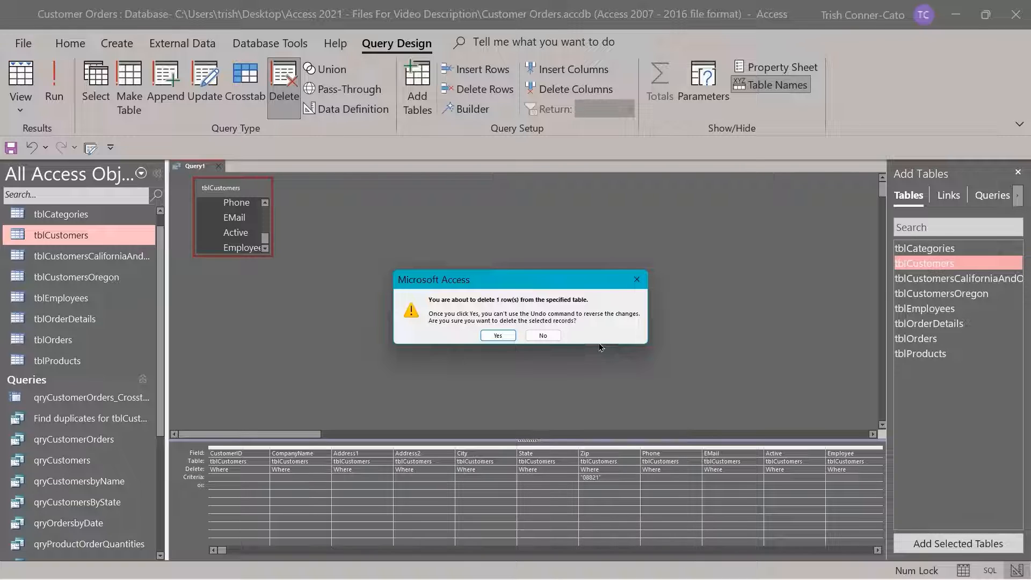
pyautogui.click(495, 337)
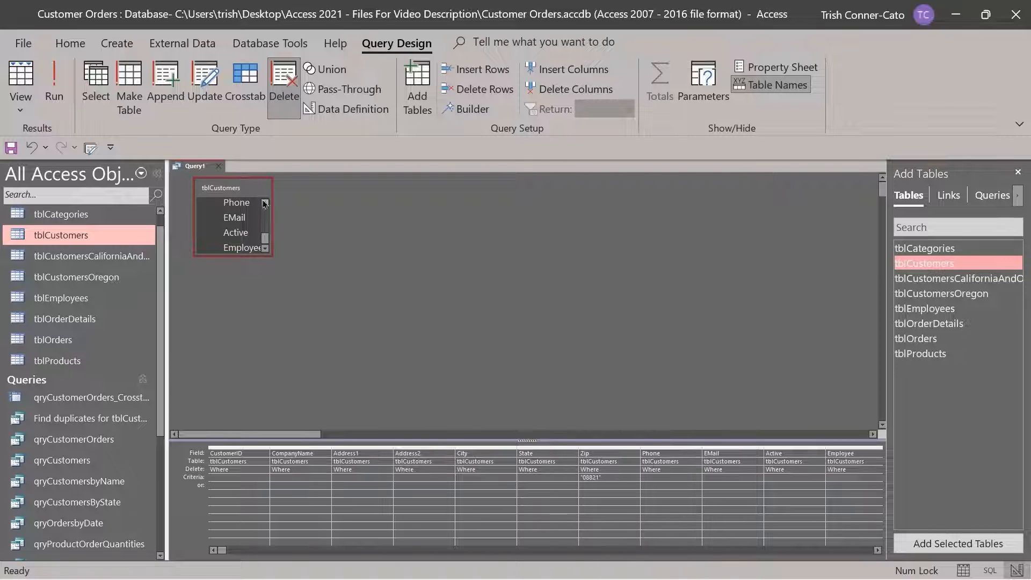
pyautogui.click(218, 166)
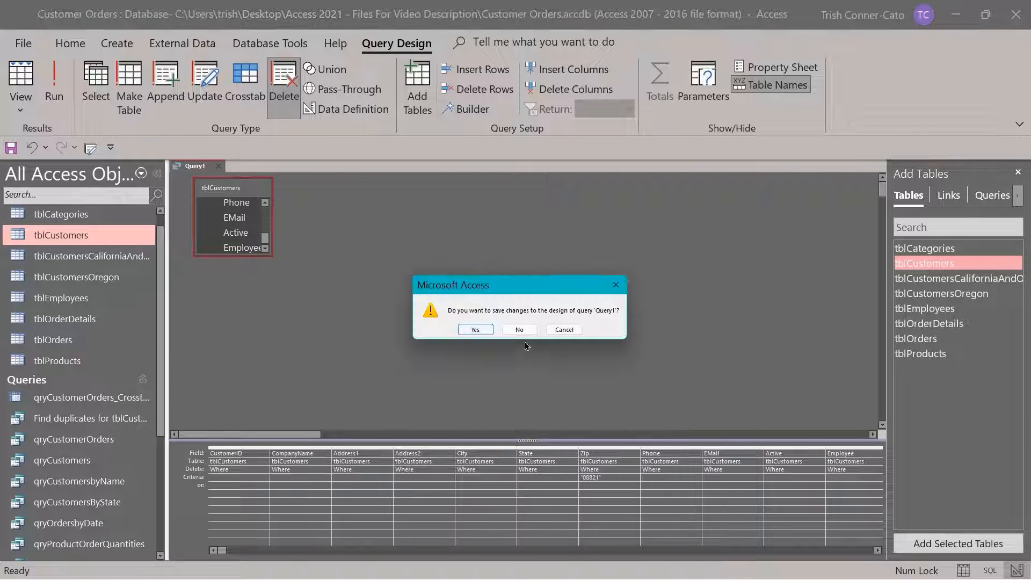
# Discard Query1 unsaved, verify tblCustomers has 18 records without Zip 08821, and close it
pyautogui.click(520, 329)
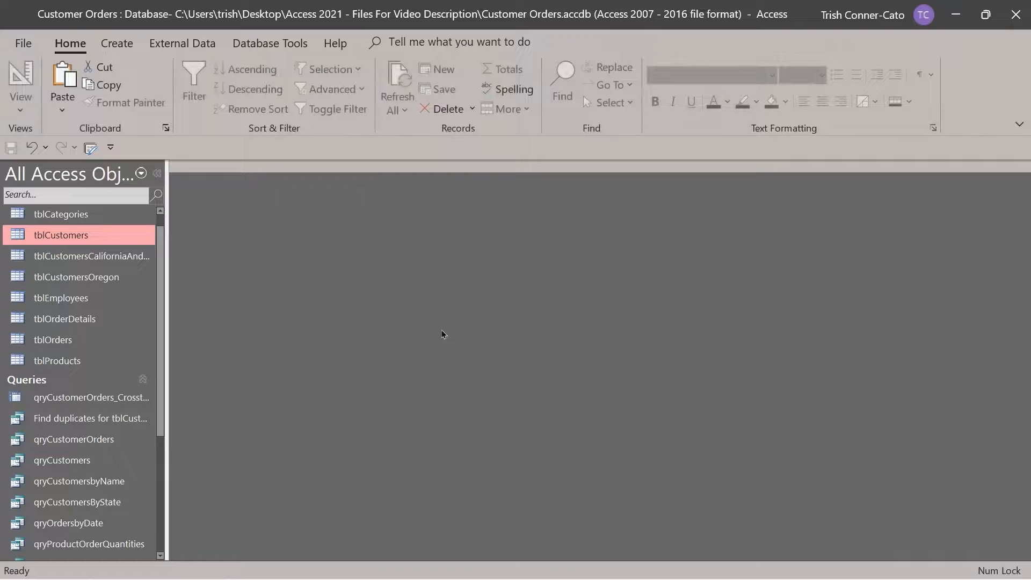
pyautogui.doubleClick(41, 243)
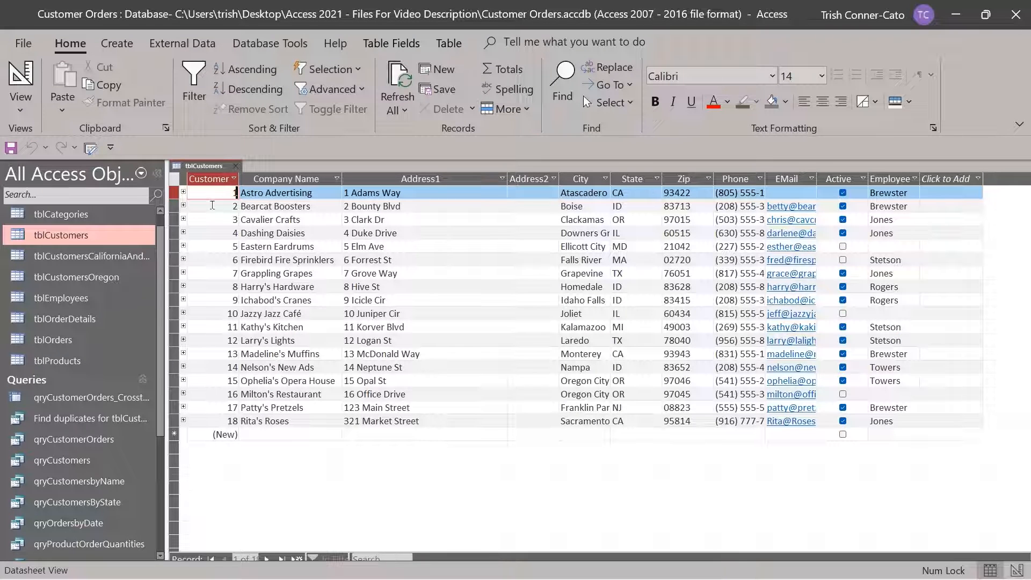
pyautogui.click(239, 171)
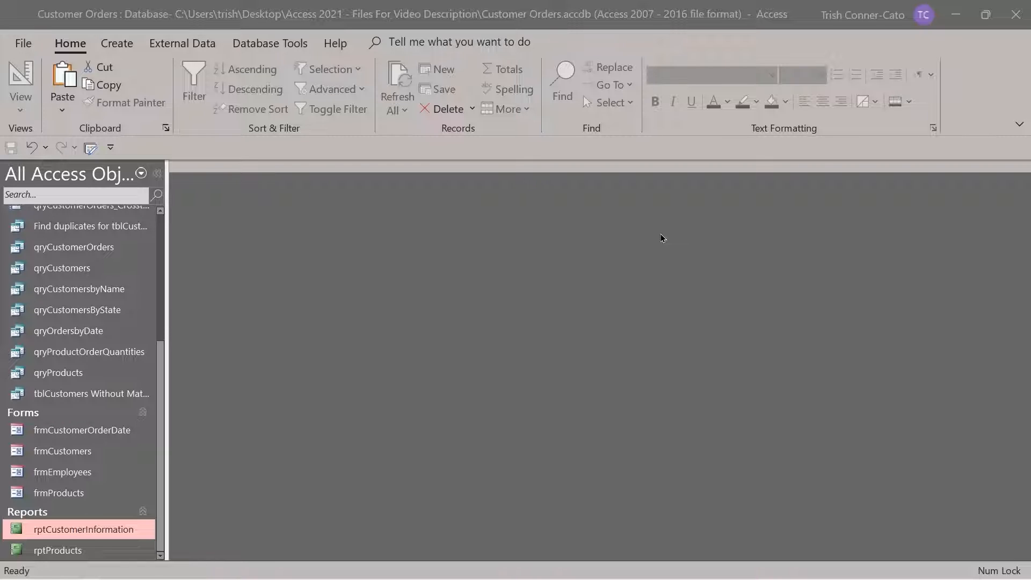
# Start the Report Wizard on qryCustomerOrders with CompanyName, OrderDate and Discounted Total selected
pyautogui.click(122, 48)
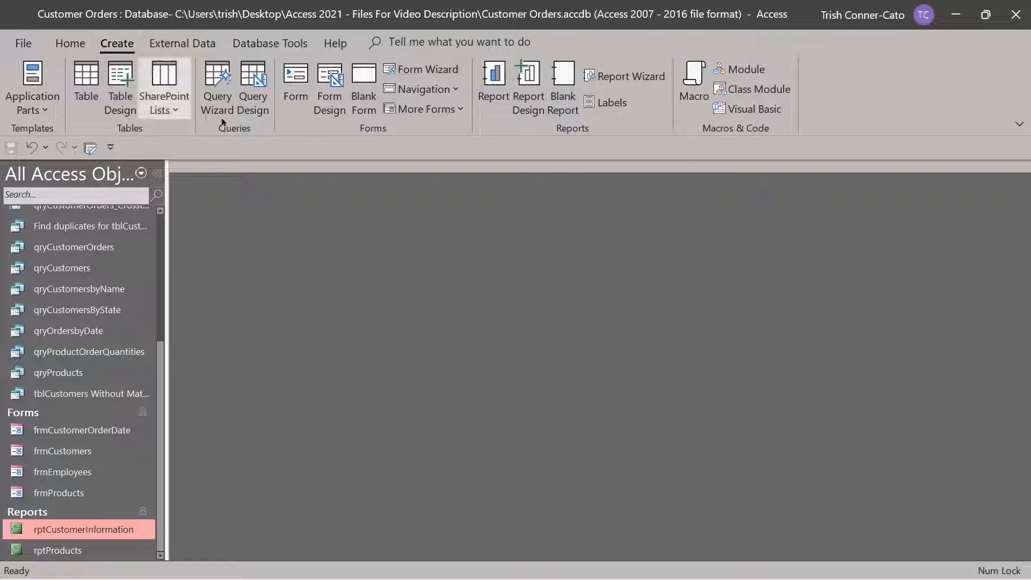
pyautogui.click(626, 78)
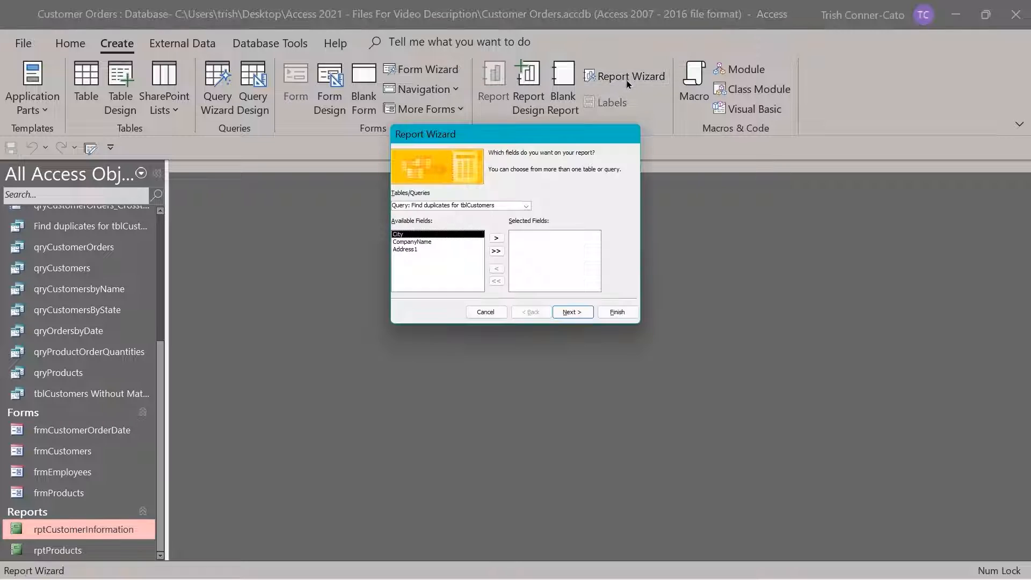
pyautogui.click(526, 206)
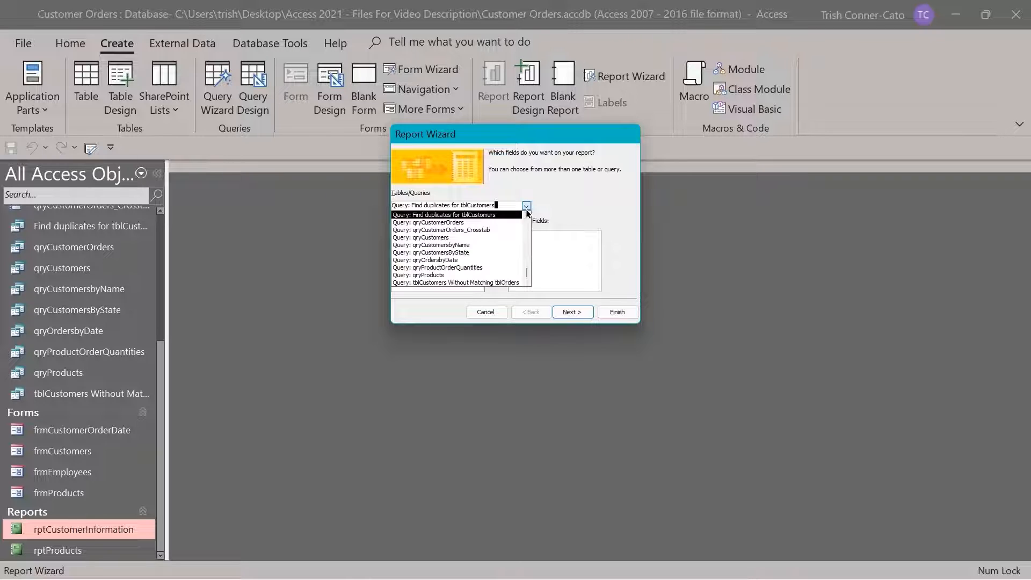
pyautogui.click(470, 223)
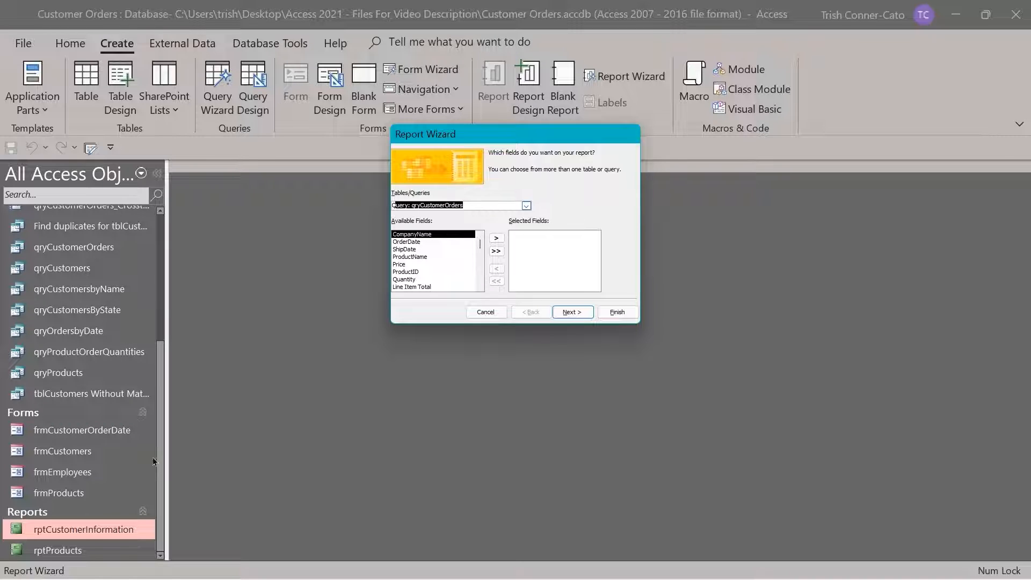
pyautogui.doubleClick(428, 234)
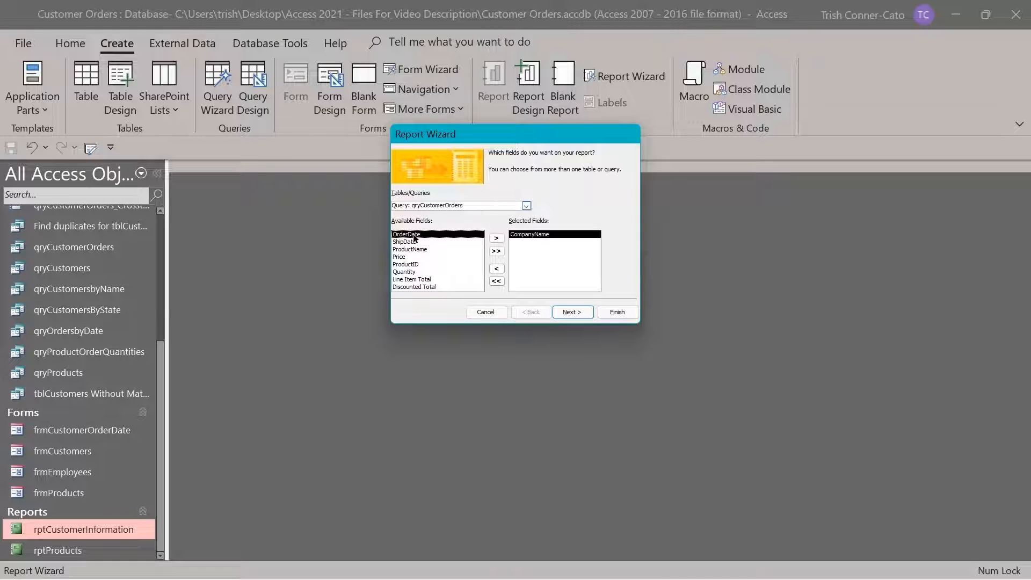
pyautogui.doubleClick(414, 237)
pyautogui.click(410, 281)
pyautogui.doubleClick(410, 280)
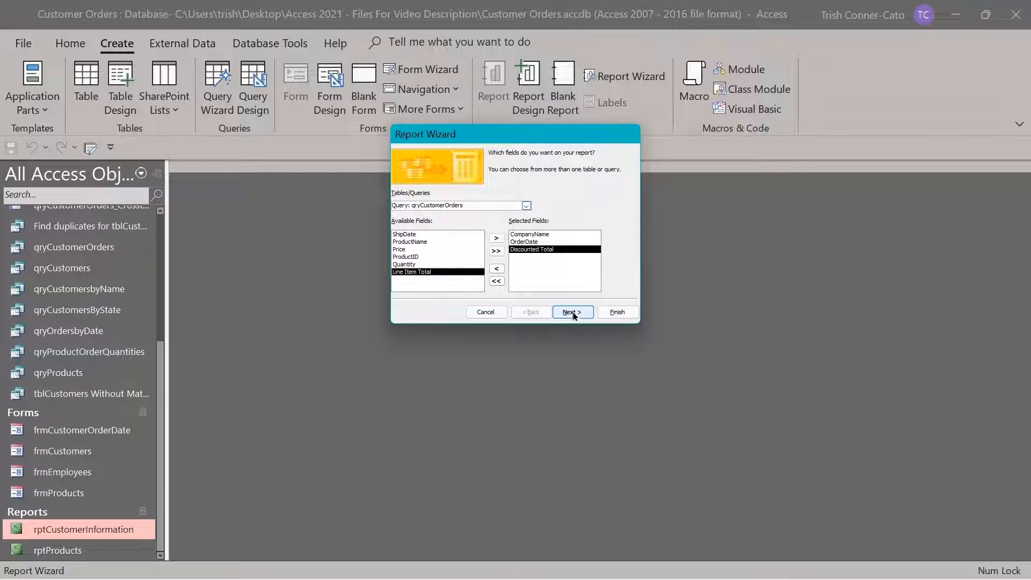
pyautogui.click(572, 312)
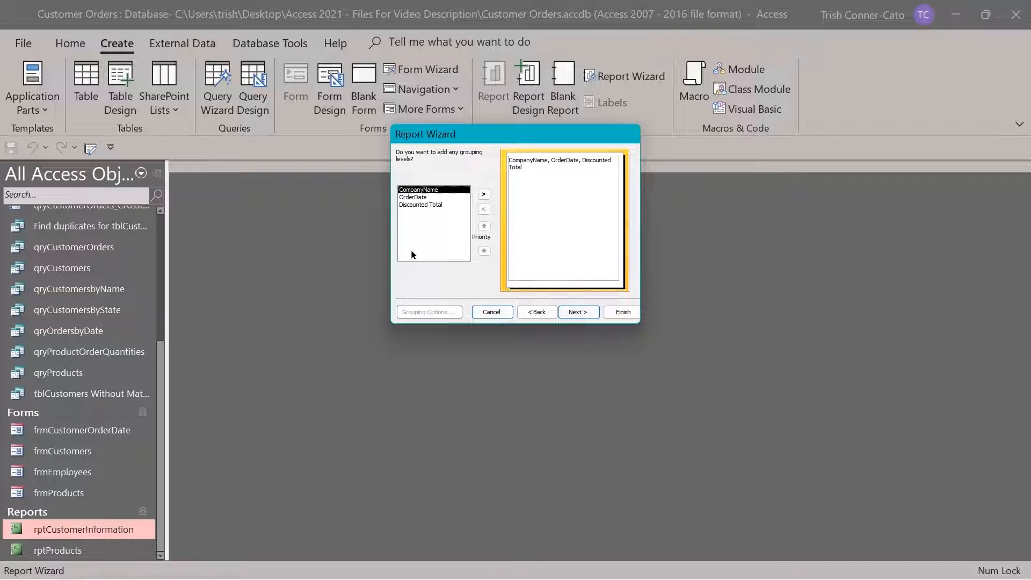
# Add a CompanyName grouping level and keep its grouping interval at Normal
pyautogui.doubleClick(415, 190)
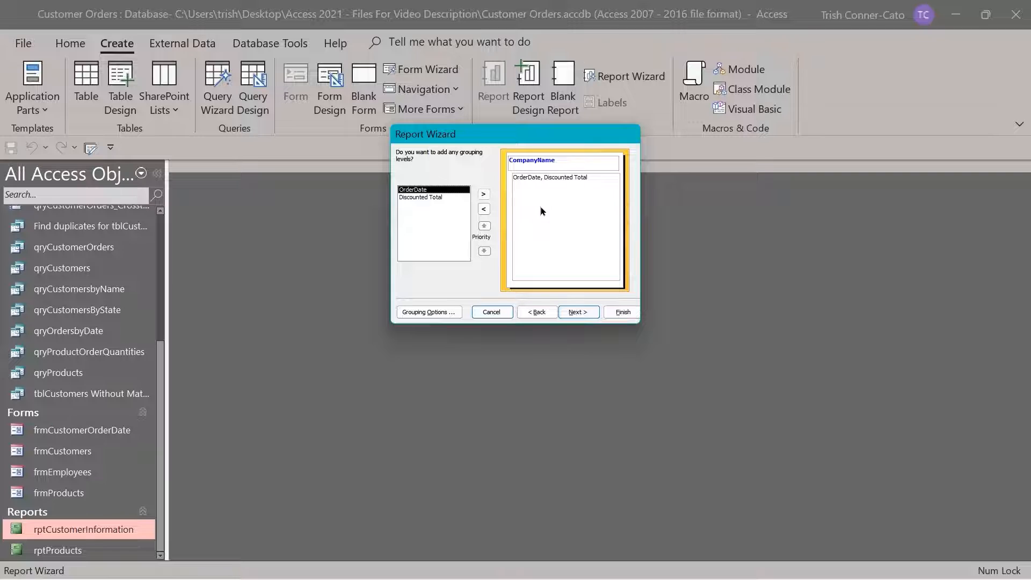
pyautogui.click(431, 314)
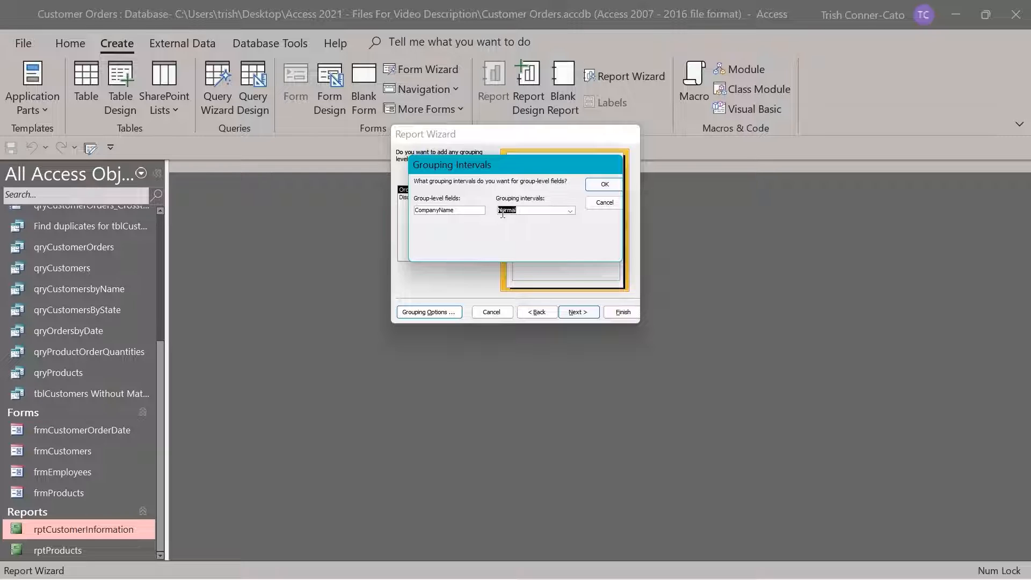
pyautogui.click(571, 211)
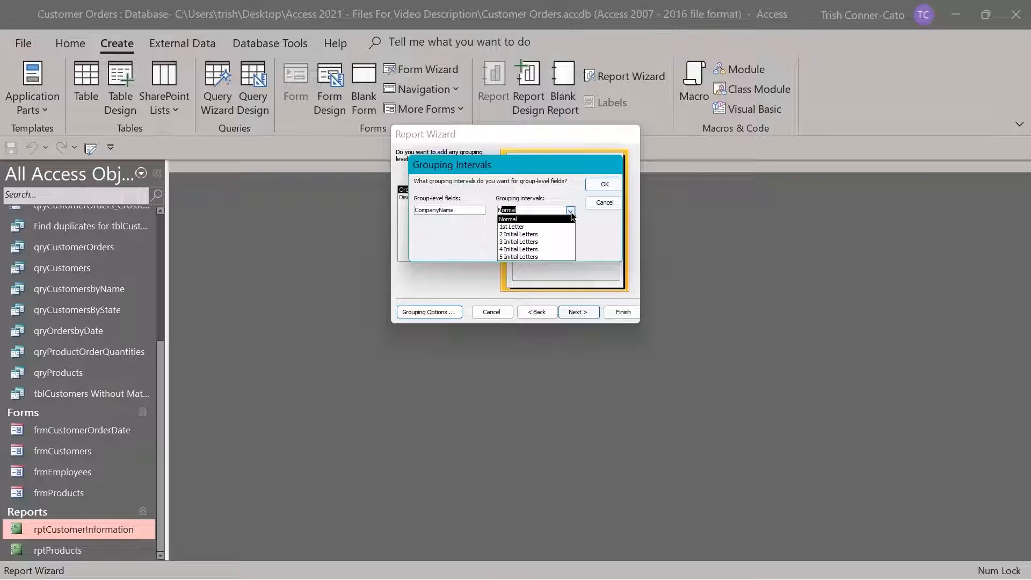
pyautogui.click(572, 216)
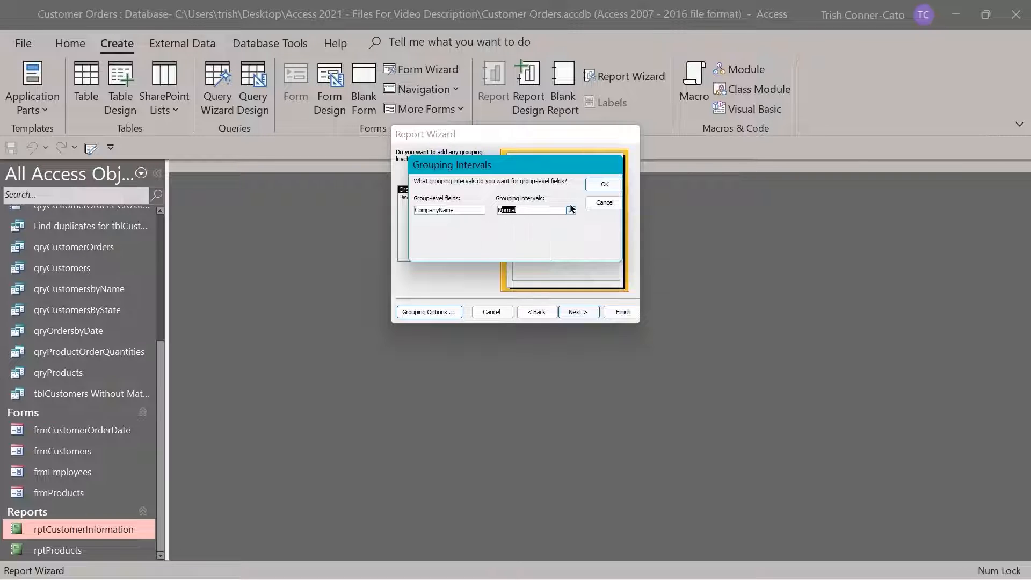
pyautogui.click(605, 186)
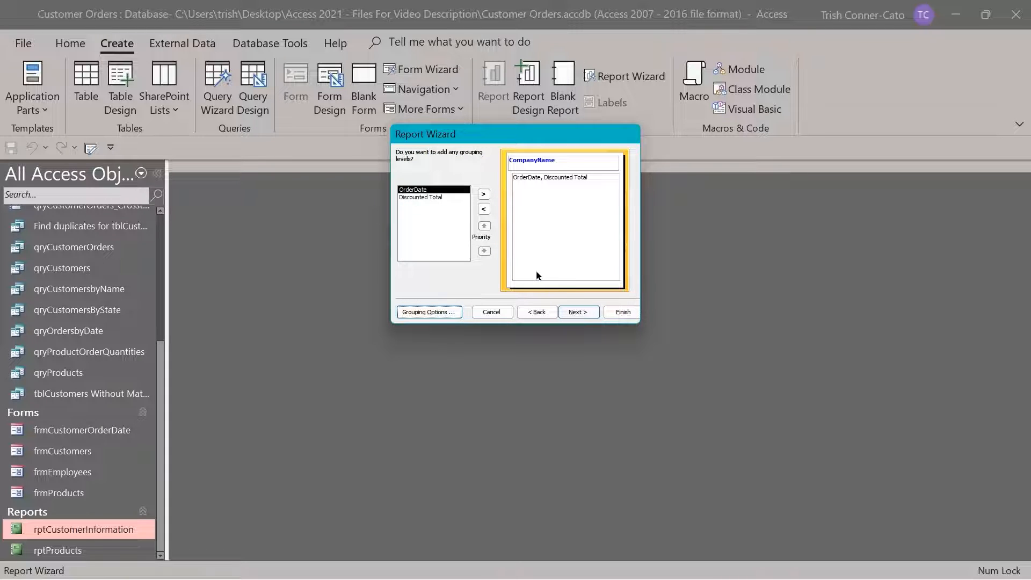
pyautogui.click(576, 314)
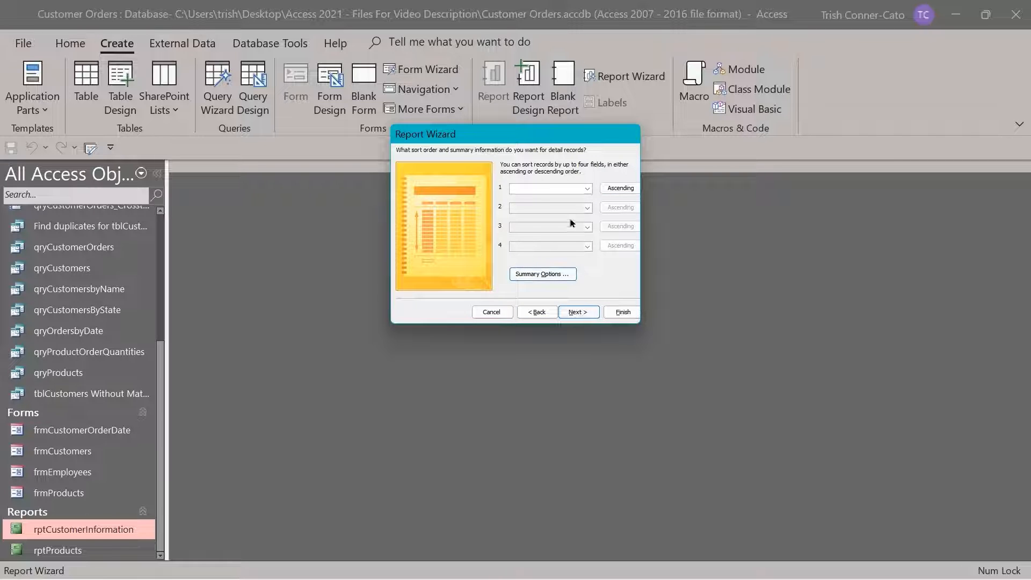
# Leave the sort fields empty and choose the Stepped layout after comparing Block and Outline
pyautogui.click(588, 189)
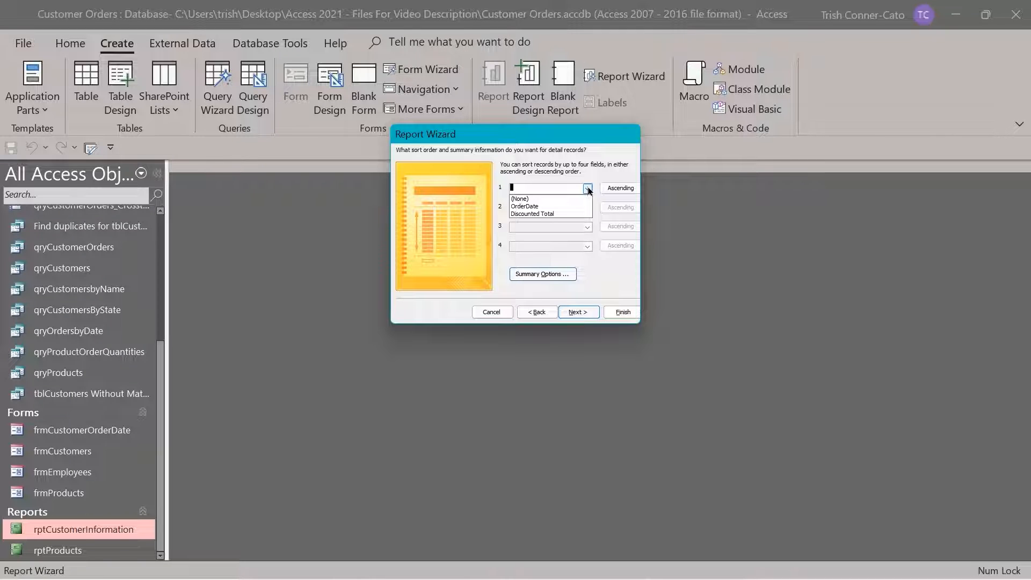
pyautogui.click(588, 189)
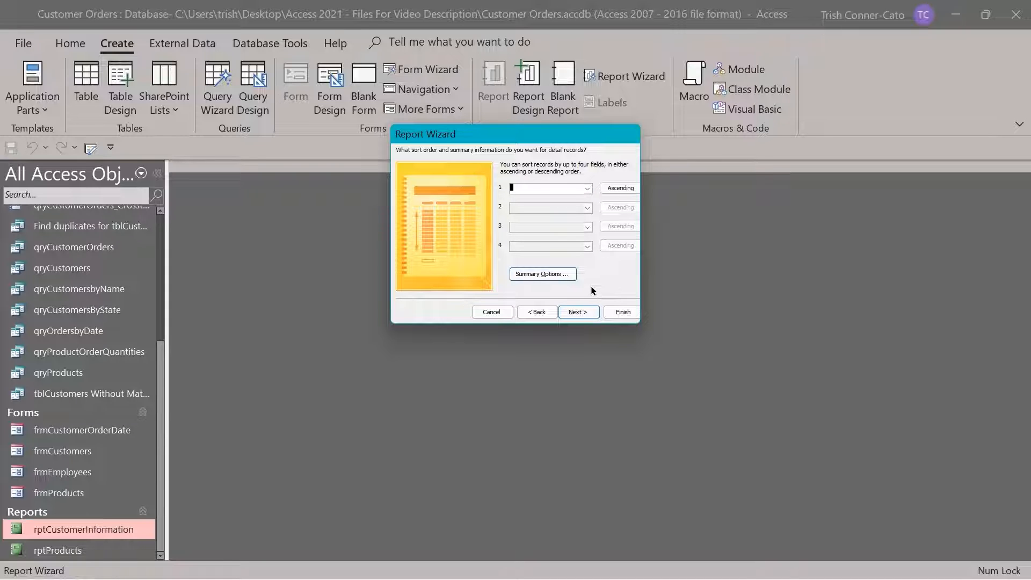
pyautogui.click(580, 313)
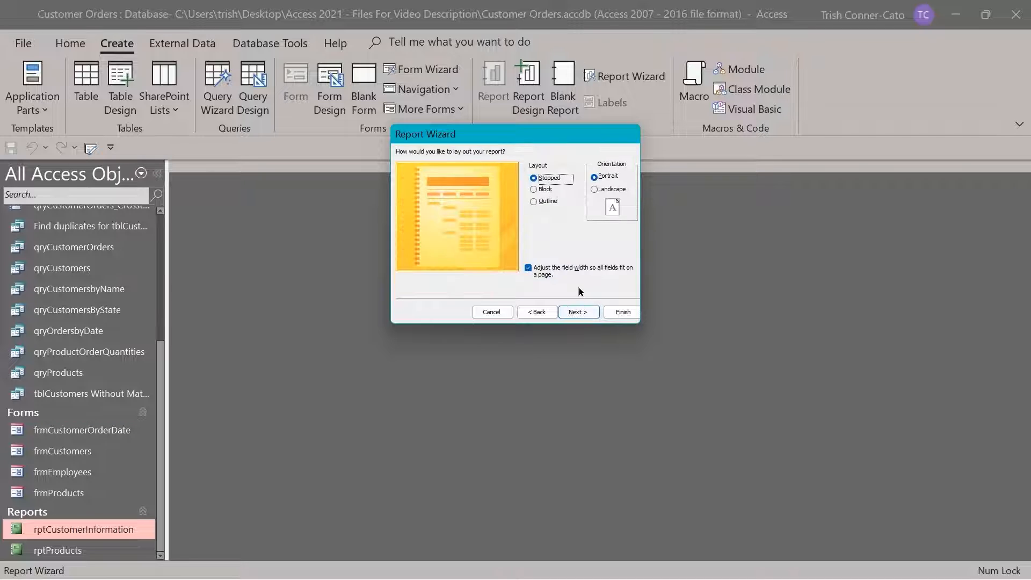
pyautogui.click(544, 190)
pyautogui.click(545, 203)
pyautogui.click(549, 181)
pyautogui.click(584, 312)
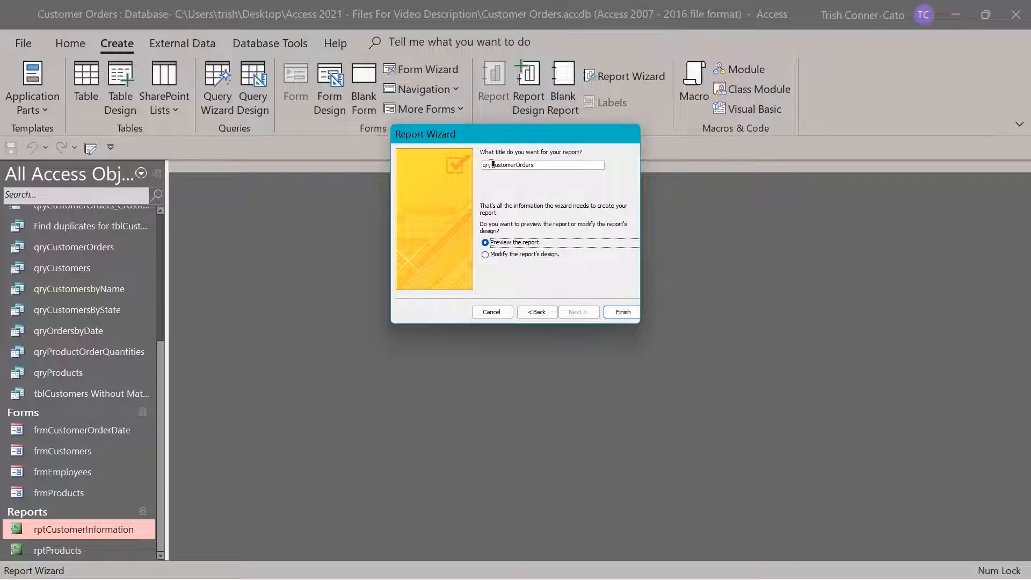
# Replace the default report title with rptOrdersByCustomer
pyautogui.click(572, 165)
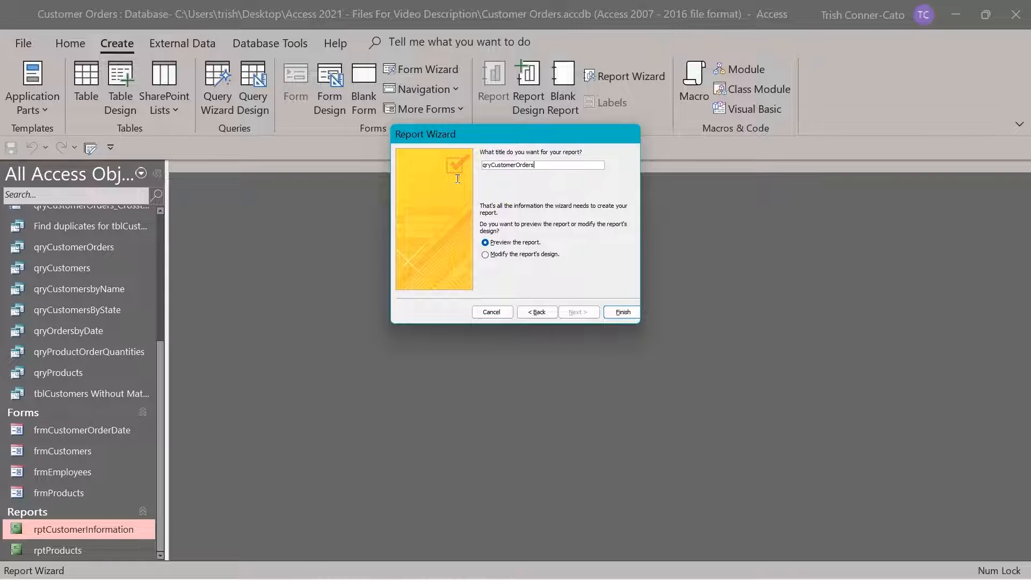
pyautogui.moveTo(537, 165); pyautogui.dragTo(474, 166)
pyautogui.write('rptOrdersByCustomer')
# Finish the wizard and scroll through page 1 of the rptOrdersByCustomer preview
pyautogui.click(621, 316)
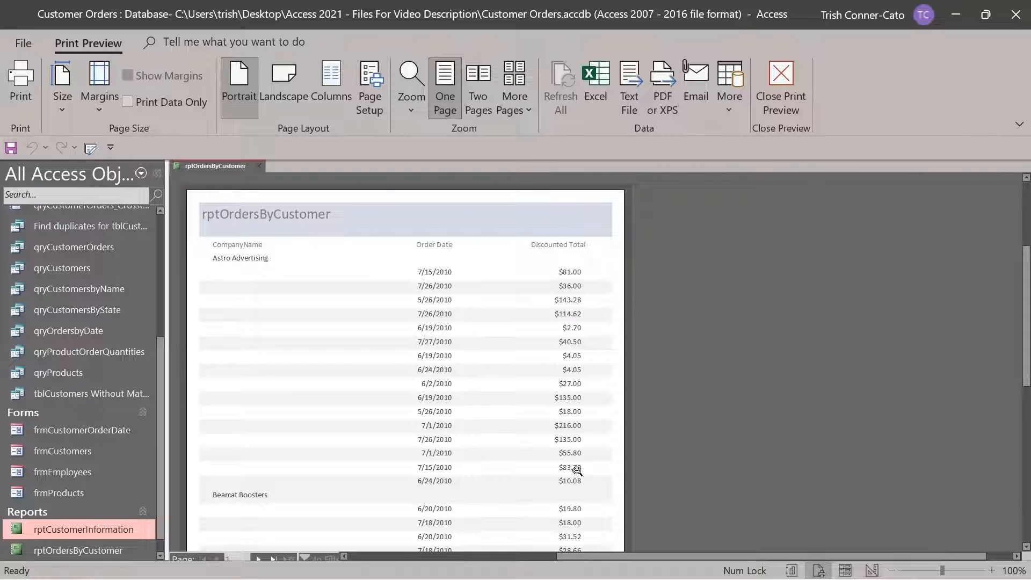
pyautogui.scroll(-3, 543, 393)
pyautogui.scroll(-5, 543, 392)
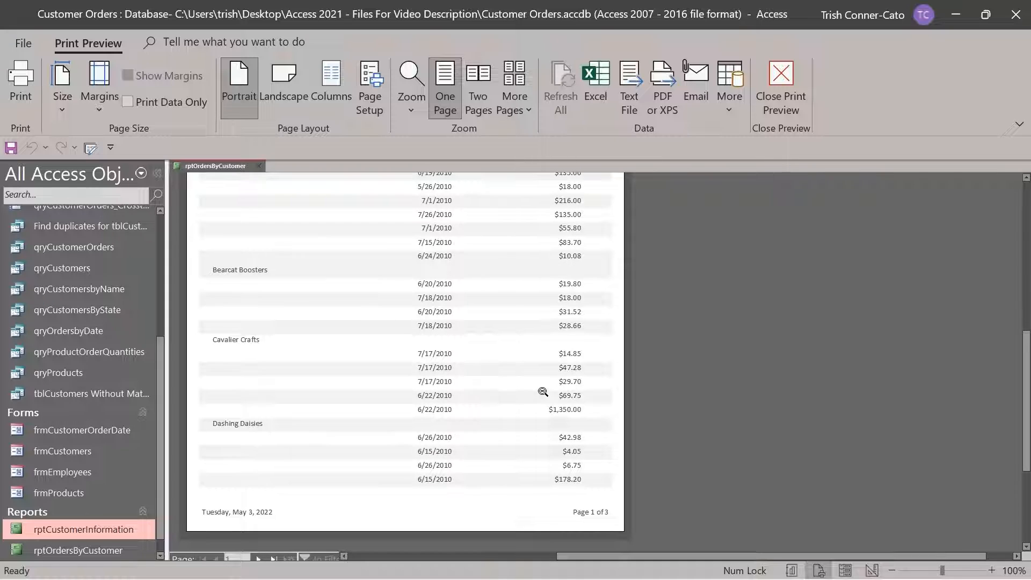
pyautogui.scroll(3, 543, 393)
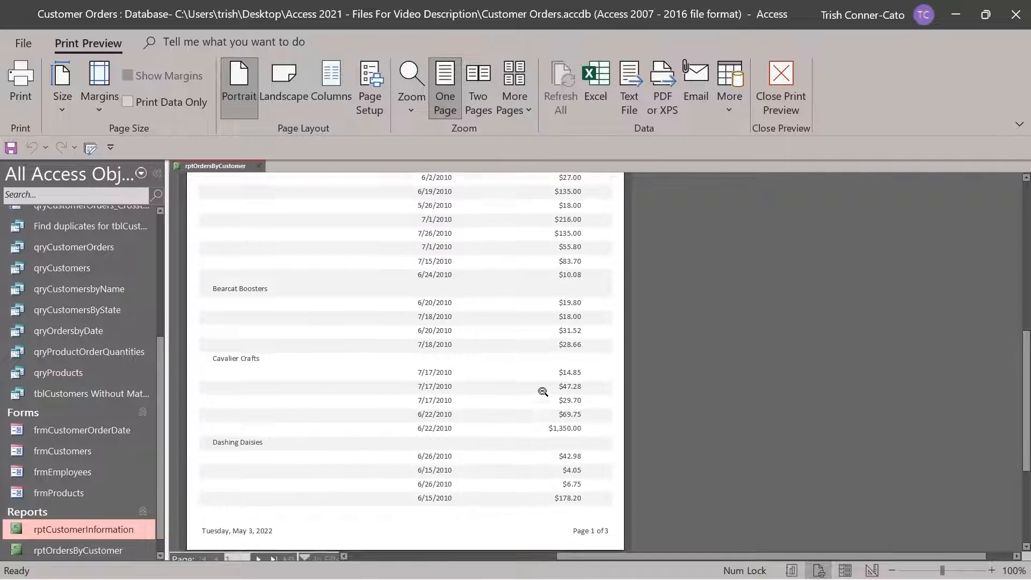
pyautogui.scroll(7, 543, 393)
pyautogui.scroll(-12, 542, 392)
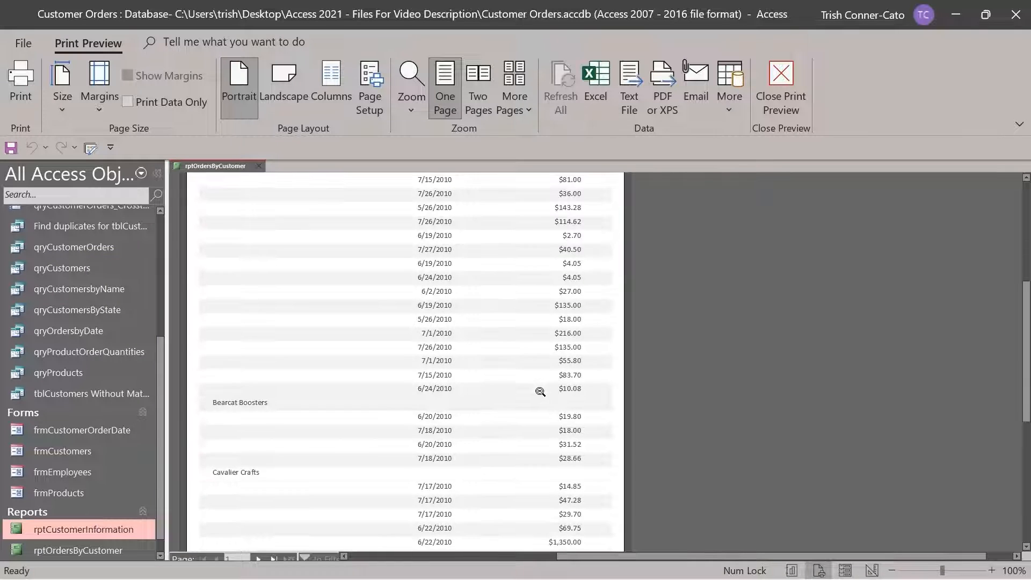
pyautogui.scroll(-1, 540, 392)
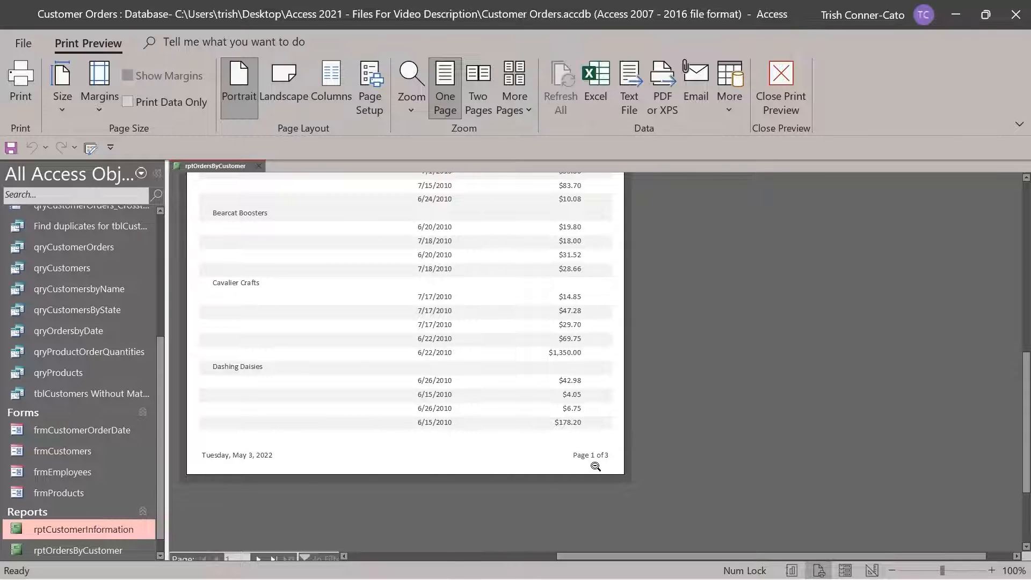
# Check page 2 and back to page 1, then zoom out to the full page and back in
pyautogui.click(259, 559)
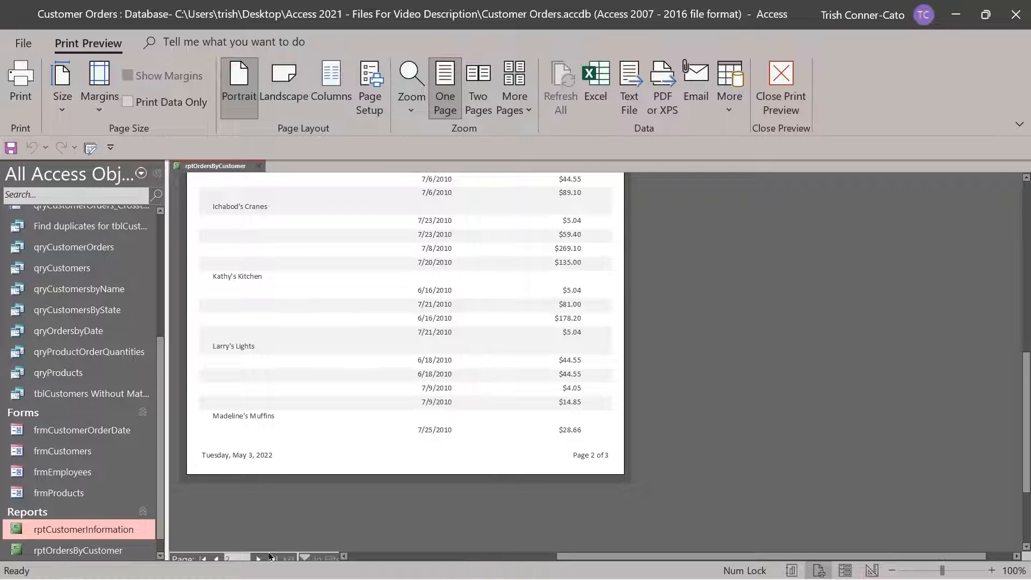
pyautogui.click(202, 560)
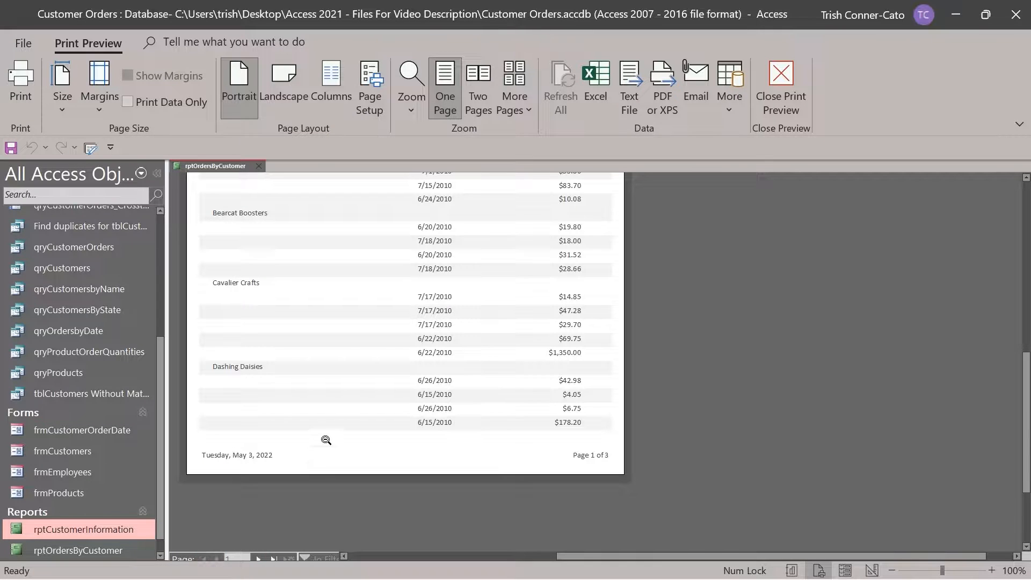
pyautogui.scroll(6, 327, 445)
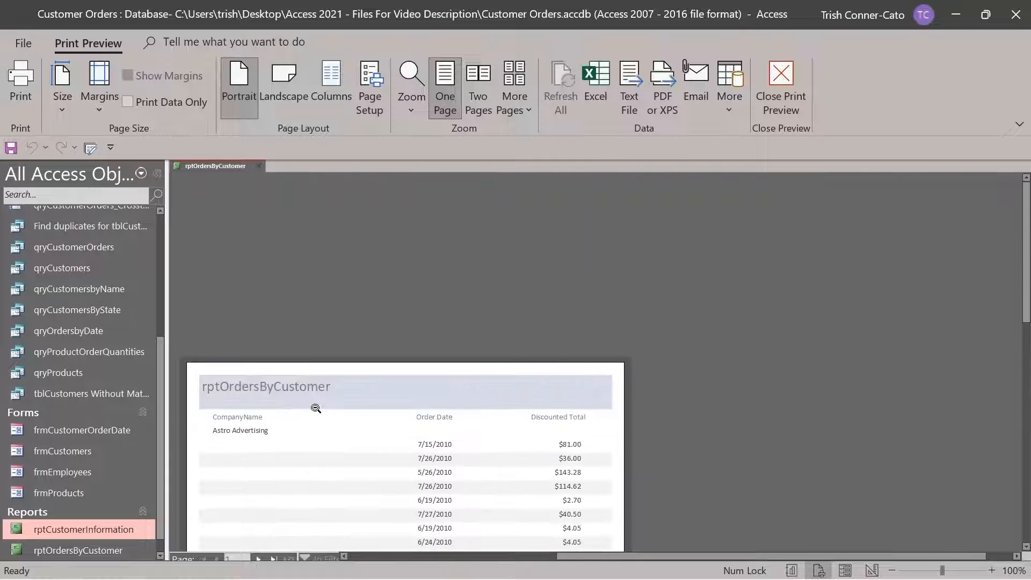
pyautogui.scroll(-3, 315, 408)
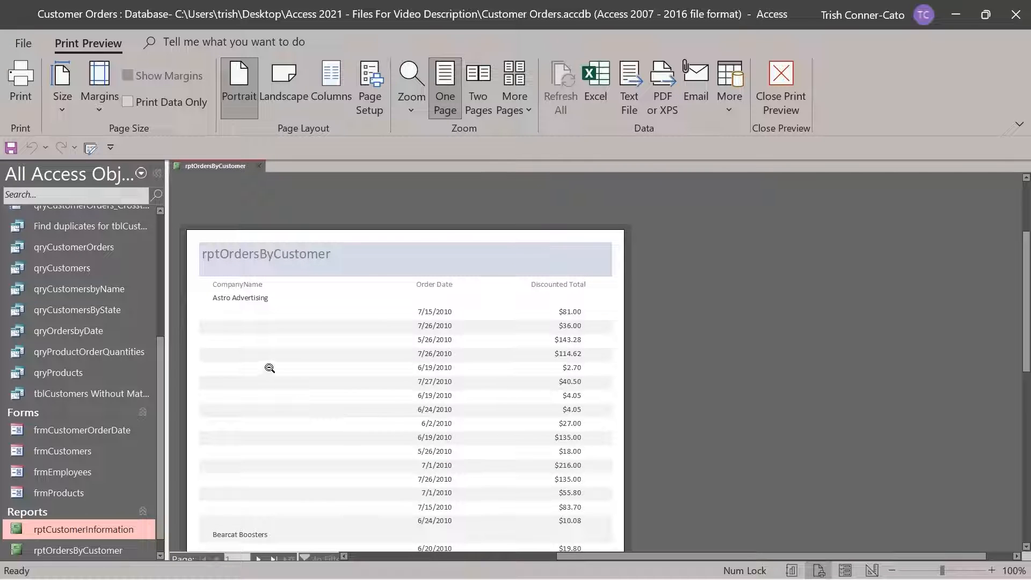
pyautogui.click(238, 258)
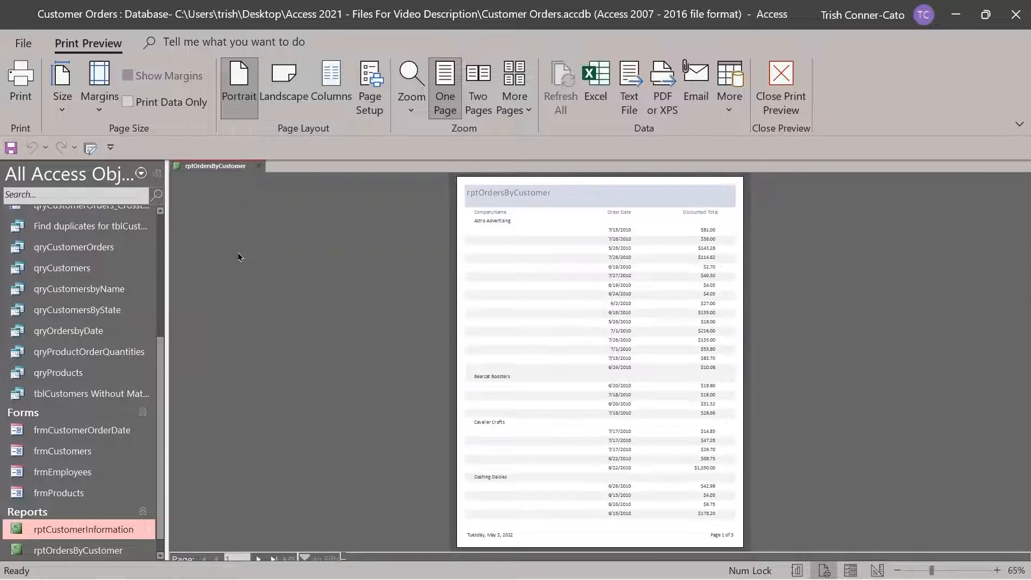
pyautogui.click(501, 205)
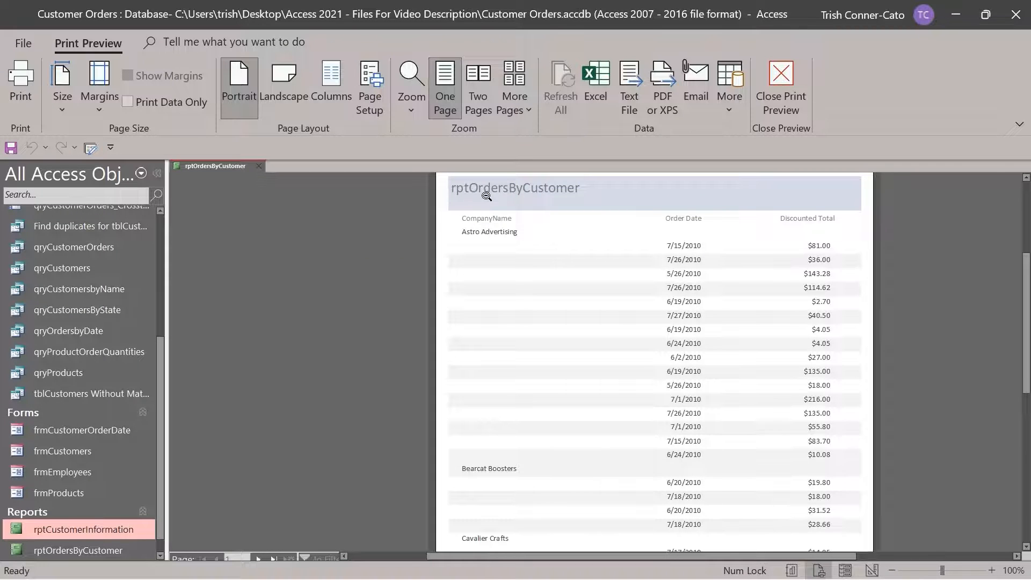
# In Layout View, edit the report title from rptOrdersByCustomer to 'Orders By Customer'
pyautogui.rightClick(215, 166)
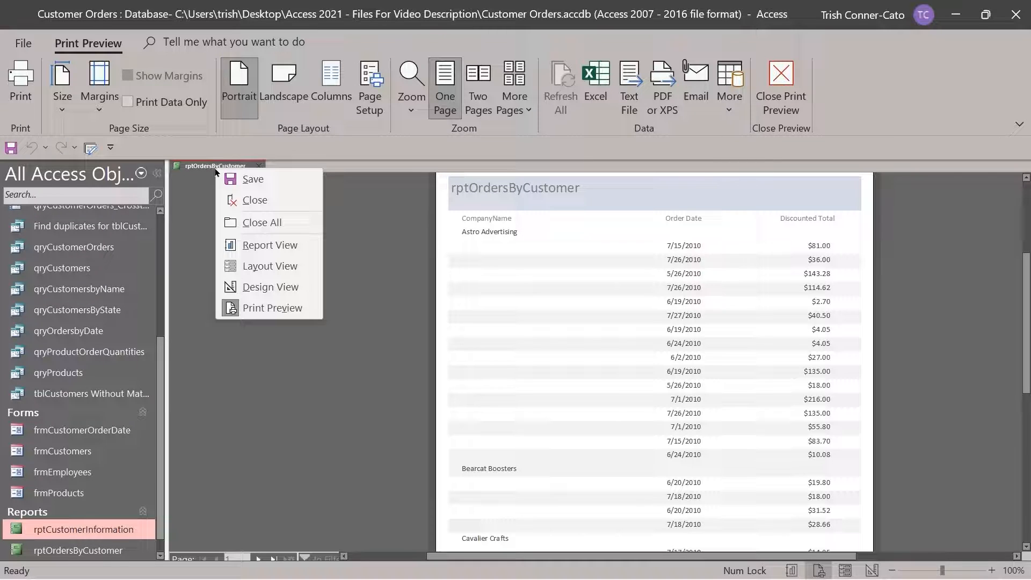
pyautogui.click(282, 266)
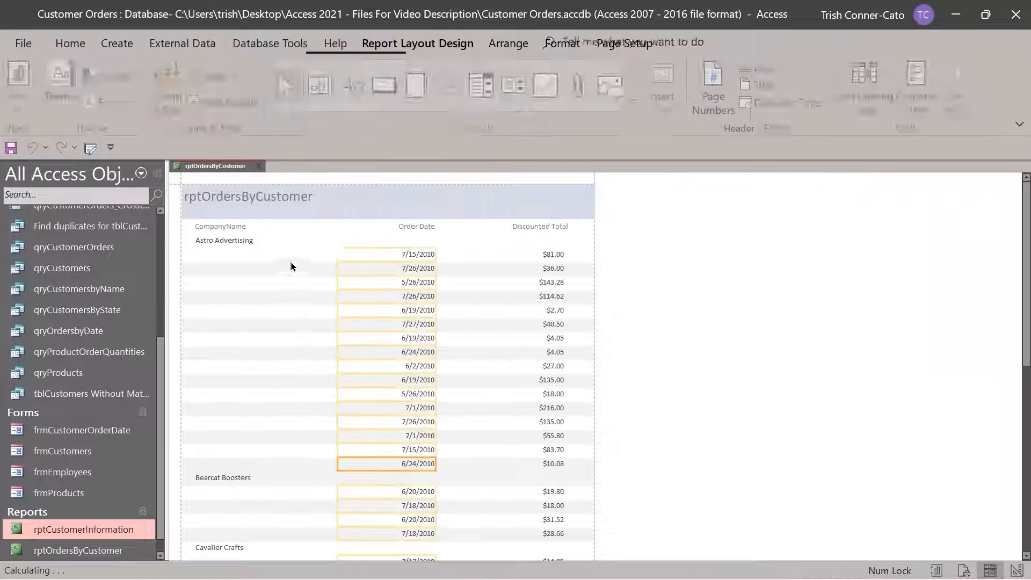
pyautogui.click(250, 197)
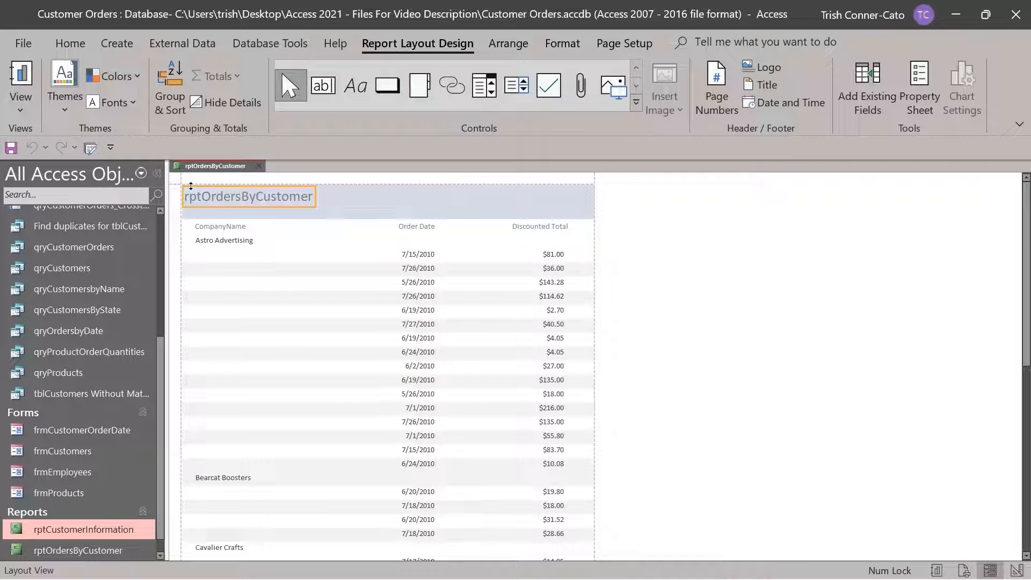
pyautogui.doubleClick(204, 196)
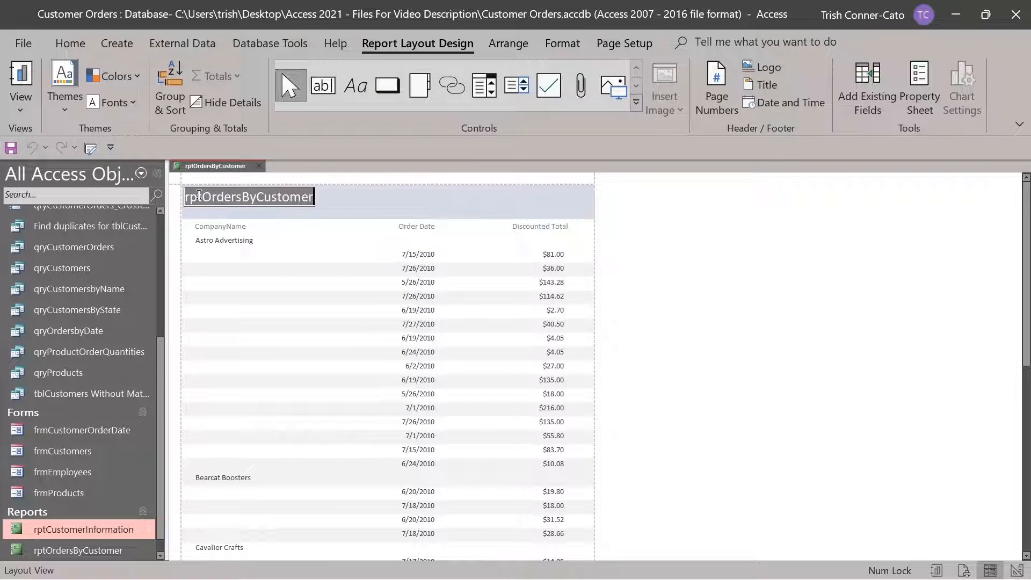
pyautogui.moveTo(203, 194); pyautogui.dragTo(173, 202)
pyautogui.press('Delete')
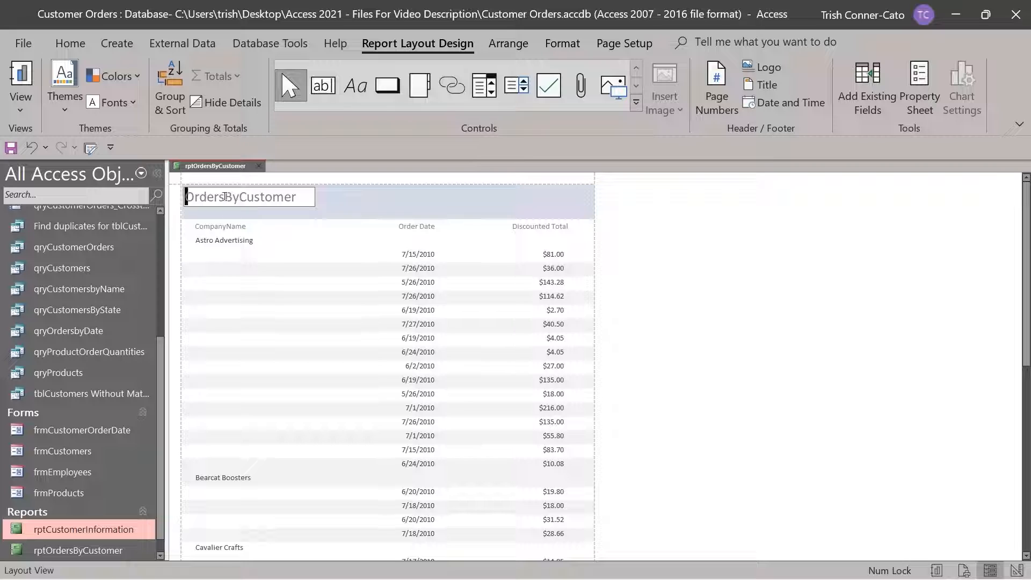
pyautogui.click(225, 197)
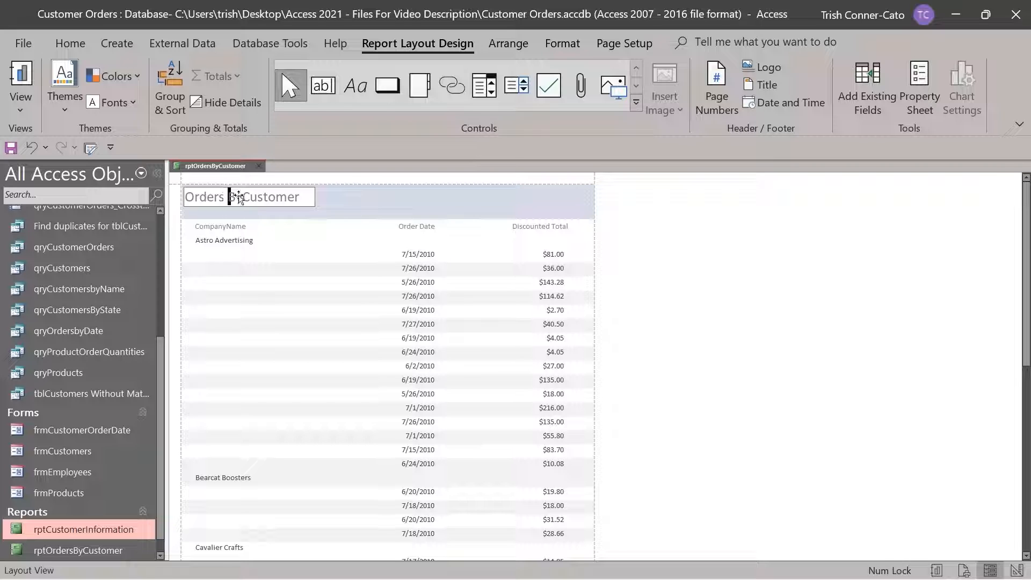
pyautogui.click(242, 200)
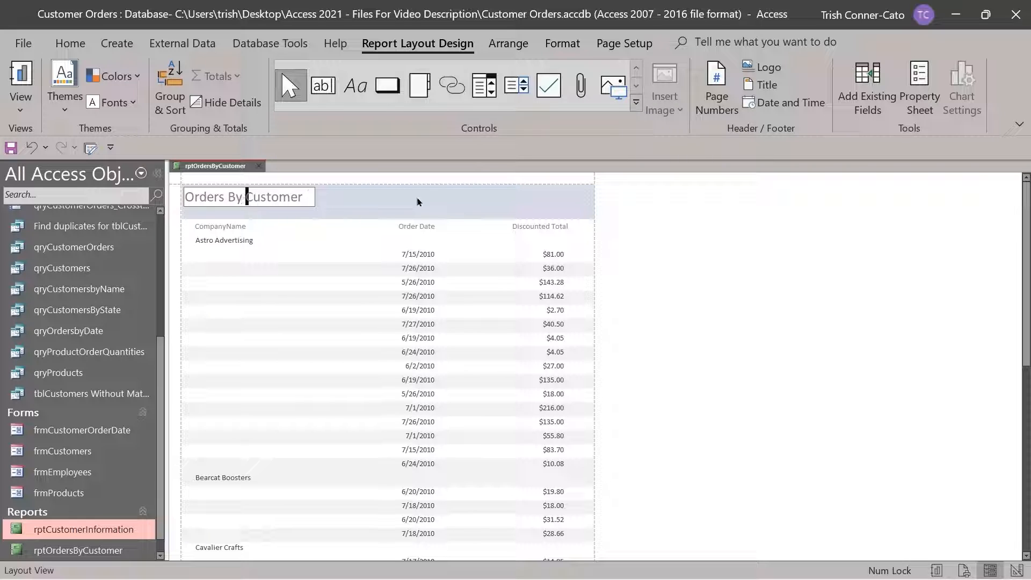
pyautogui.press('Return')
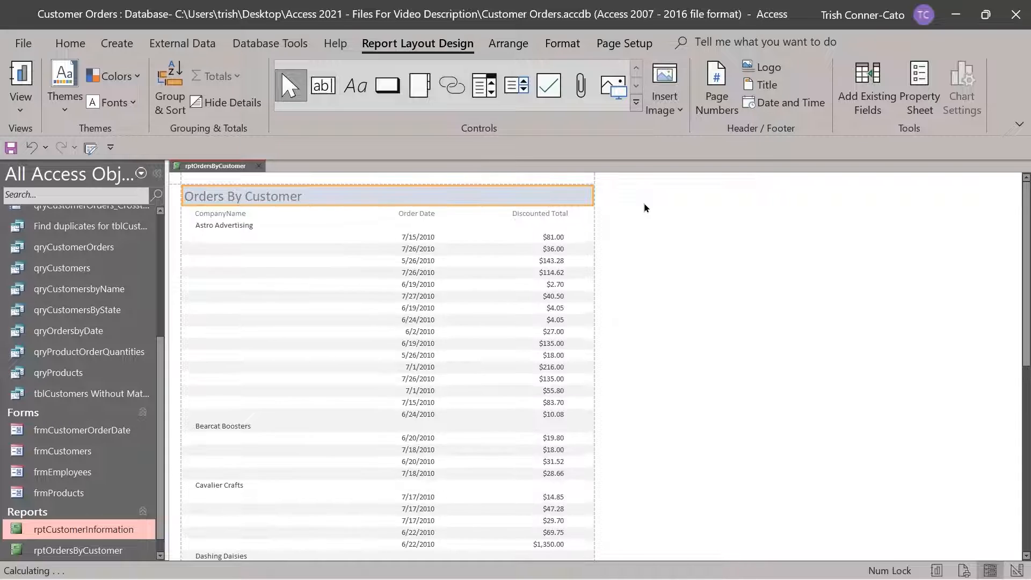
# Switch to Report View, then close the report and save its design changes
pyautogui.rightClick(215, 168)
pyautogui.click(270, 245)
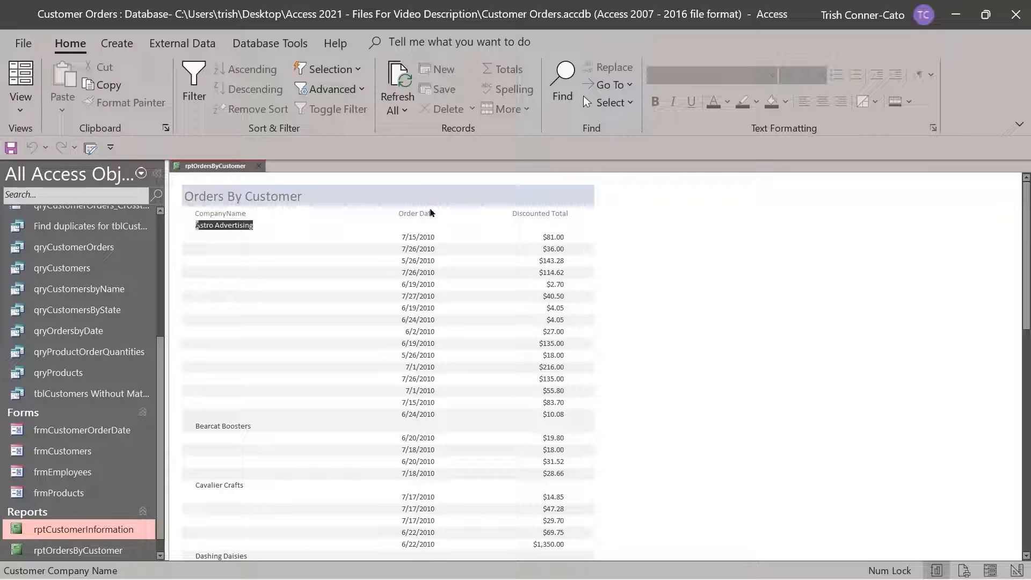
pyautogui.click(259, 165)
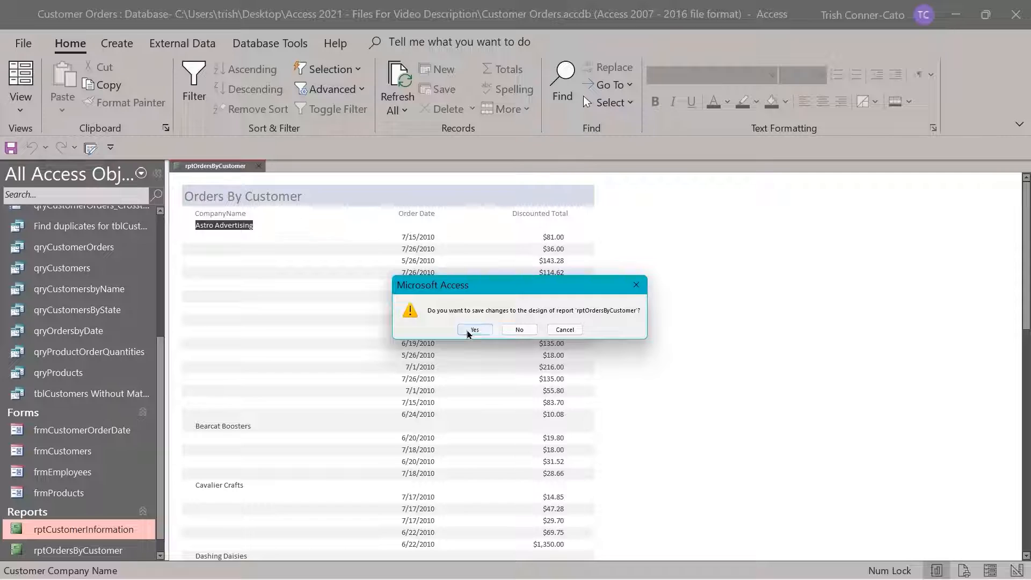
pyautogui.click(468, 330)
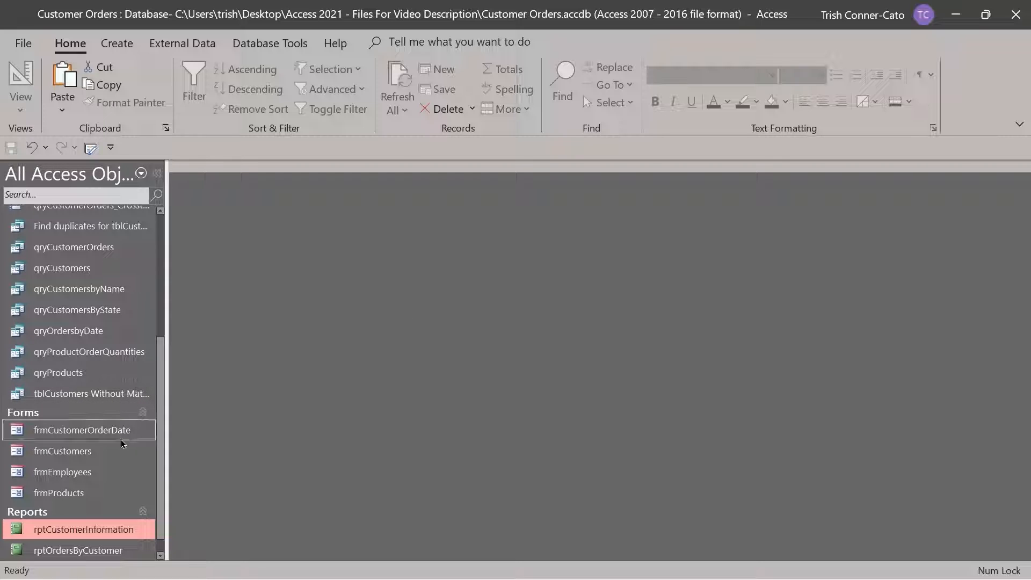
# Launch another Report Wizard on qryCustomerOrders with CompanyName, OrderDate and Discounted Total selected
pyautogui.scroll(-1, 135, 448)
pyautogui.scroll(2, 110, 430)
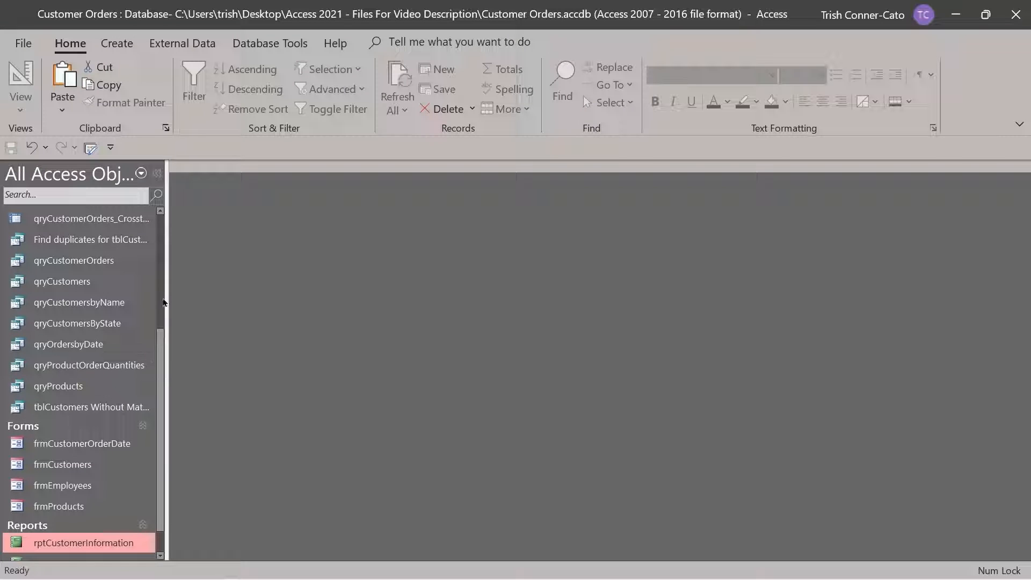
pyautogui.click(117, 43)
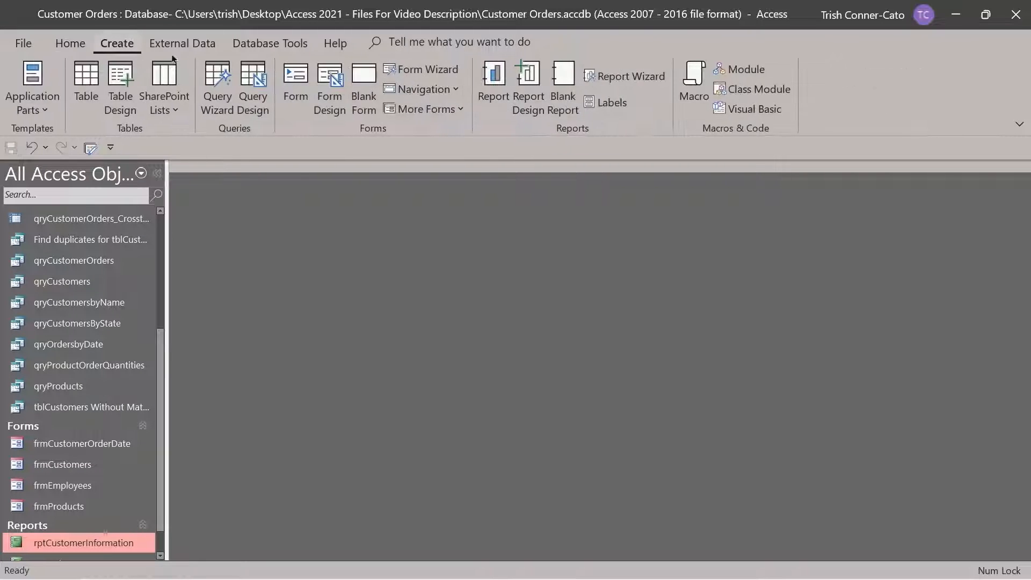
pyautogui.click(639, 81)
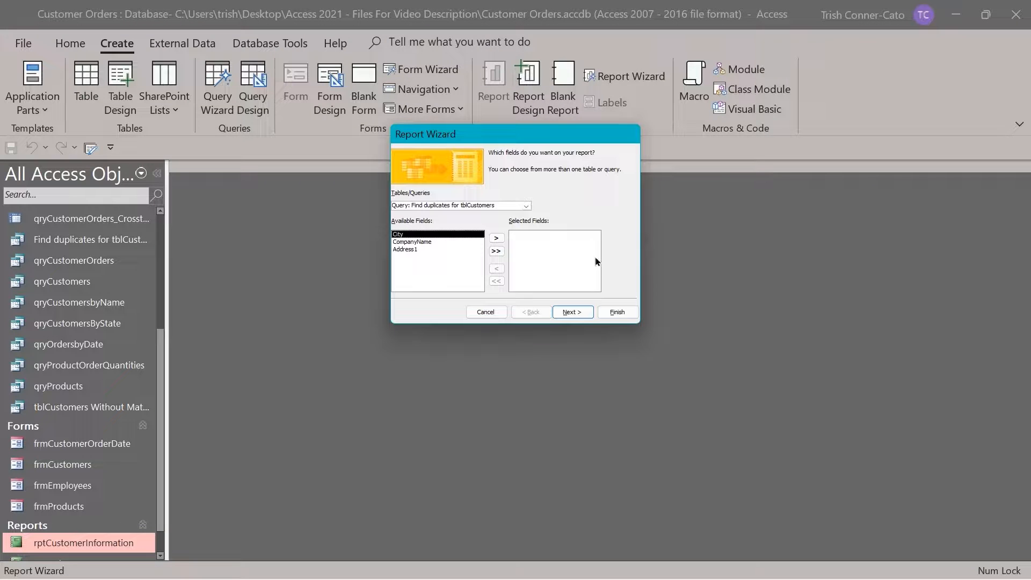
pyautogui.click(526, 206)
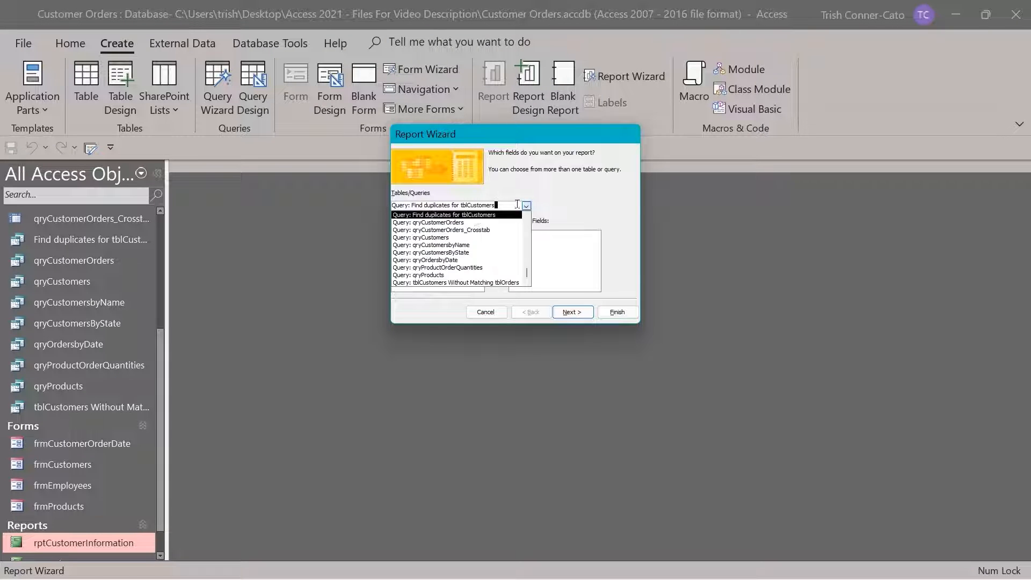
pyautogui.click(456, 222)
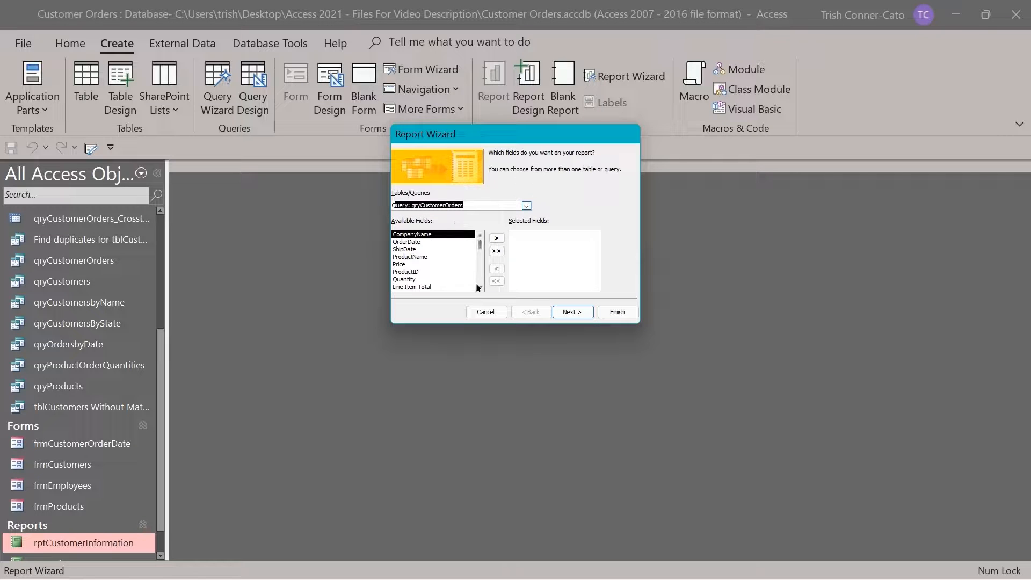
pyautogui.doubleClick(407, 234)
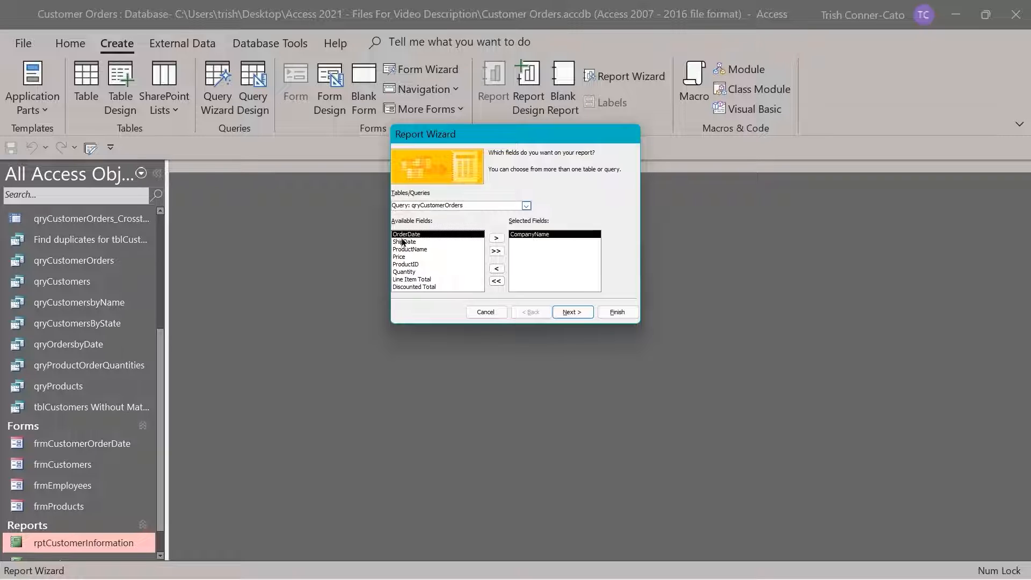
pyautogui.doubleClick(403, 237)
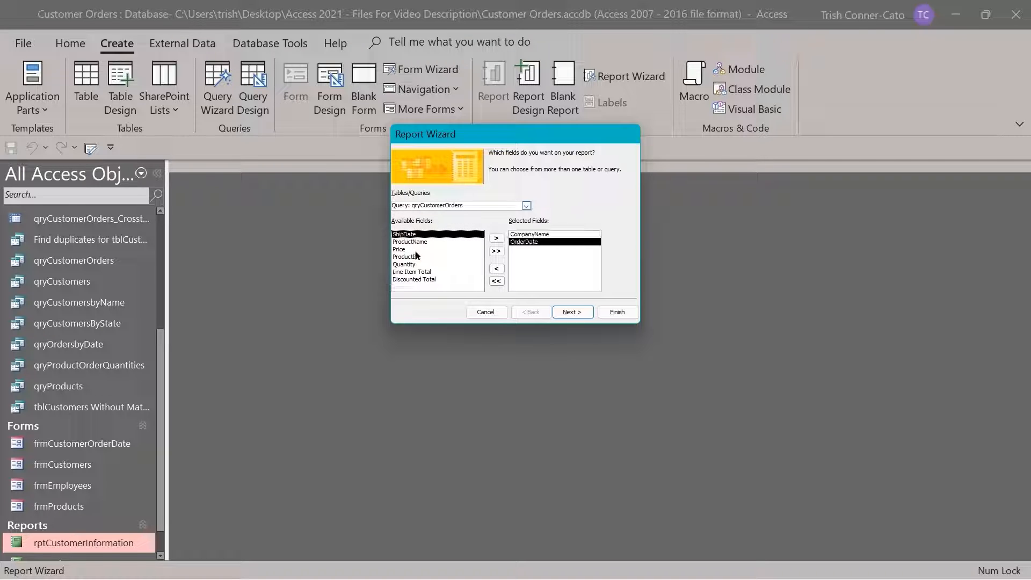
pyautogui.doubleClick(423, 280)
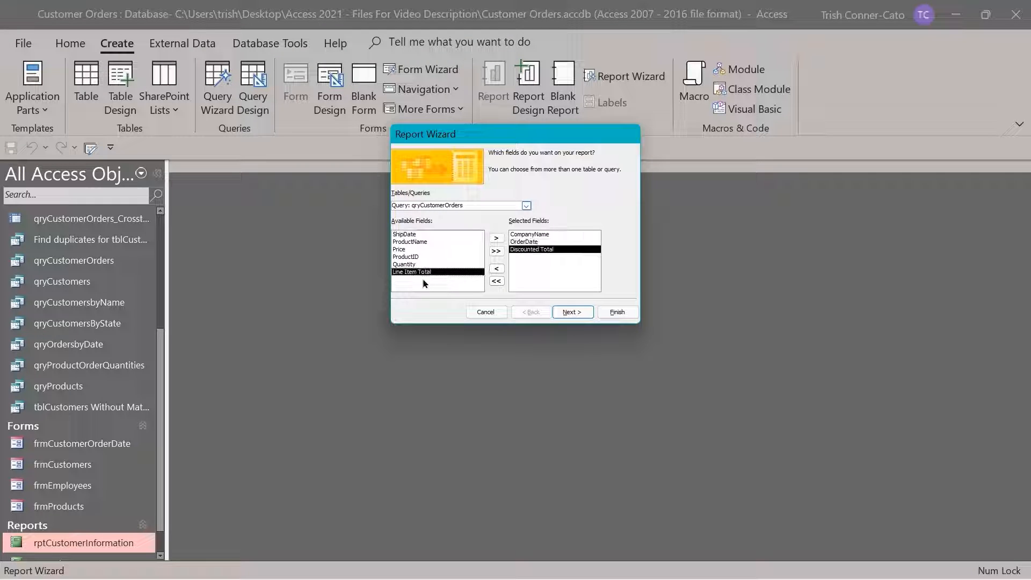
pyautogui.click(572, 312)
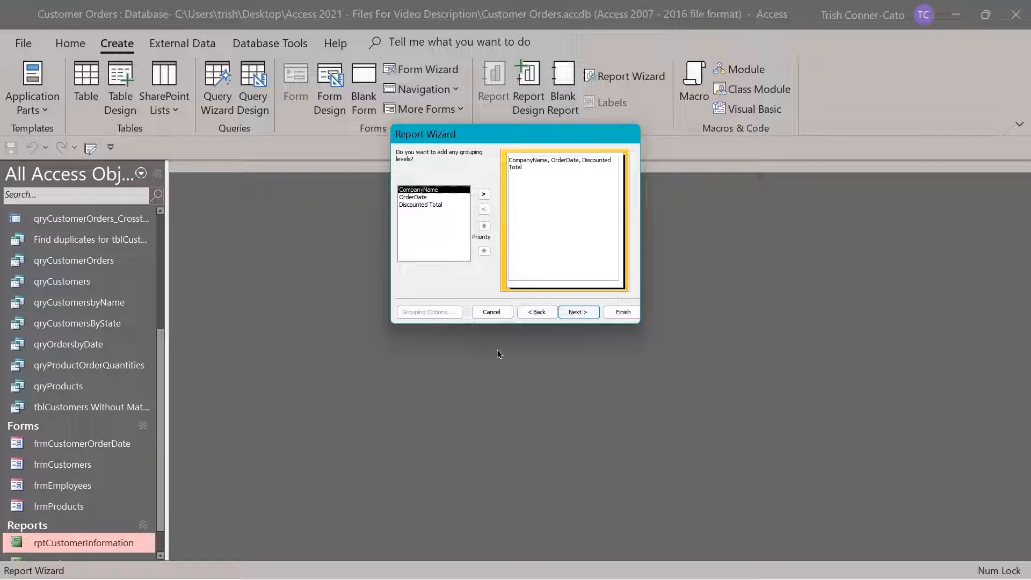
# Group the report by CompanyName and add a Sum of Discounted Total as the summary calculation
pyautogui.doubleClick(420, 192)
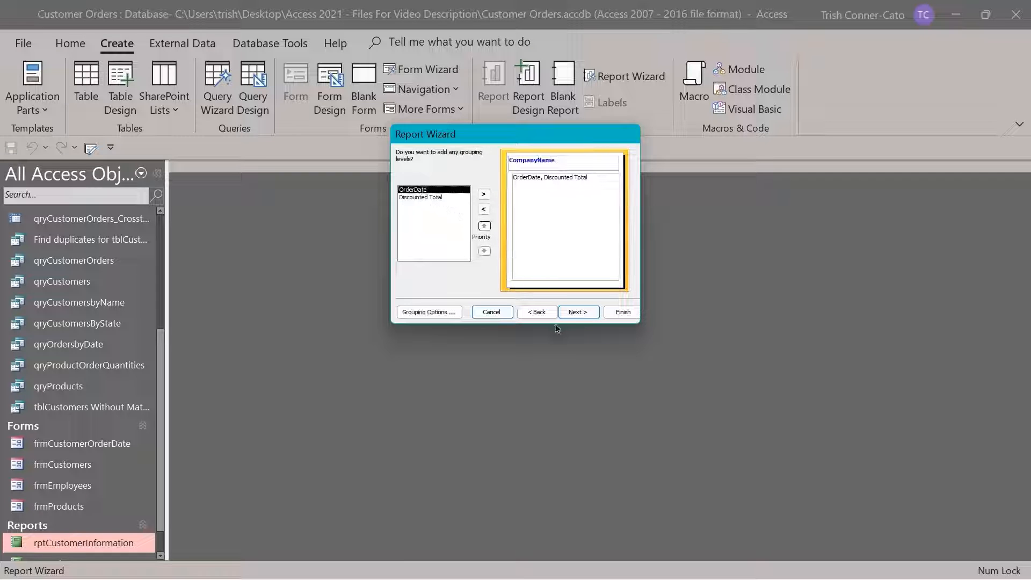
pyautogui.click(575, 313)
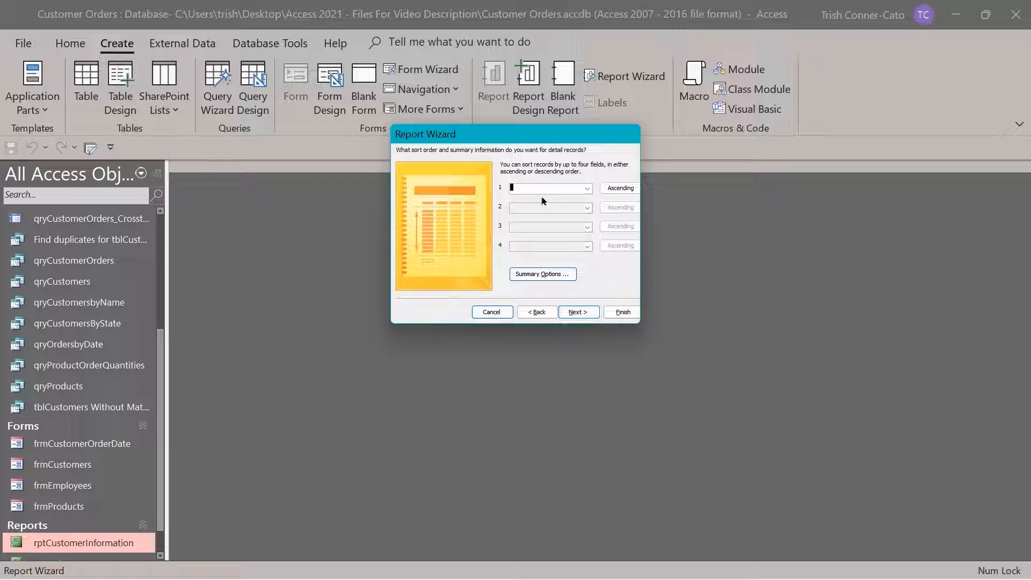
pyautogui.click(537, 279)
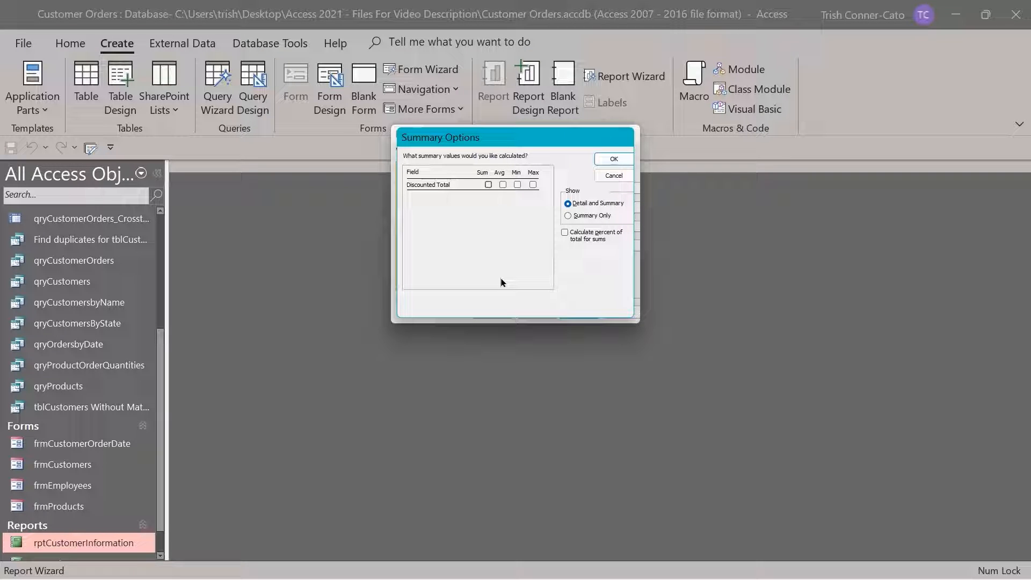
pyautogui.click(488, 186)
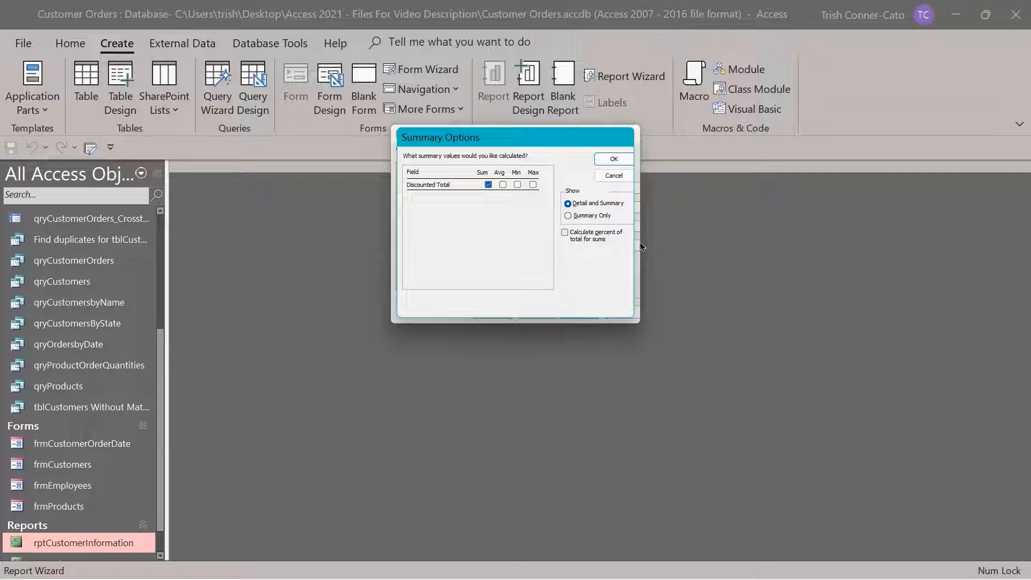
pyautogui.click(614, 159)
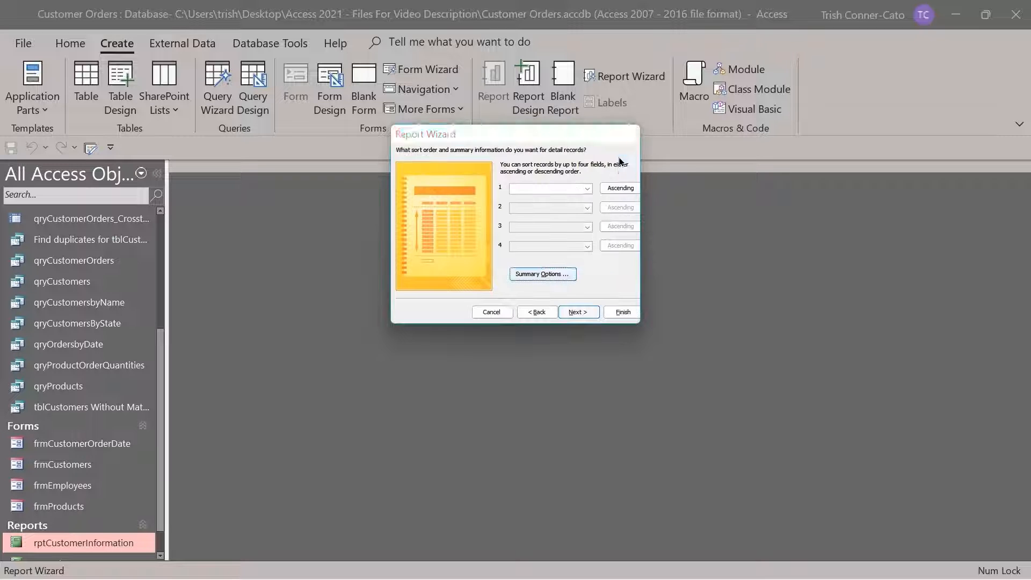
pyautogui.click(585, 316)
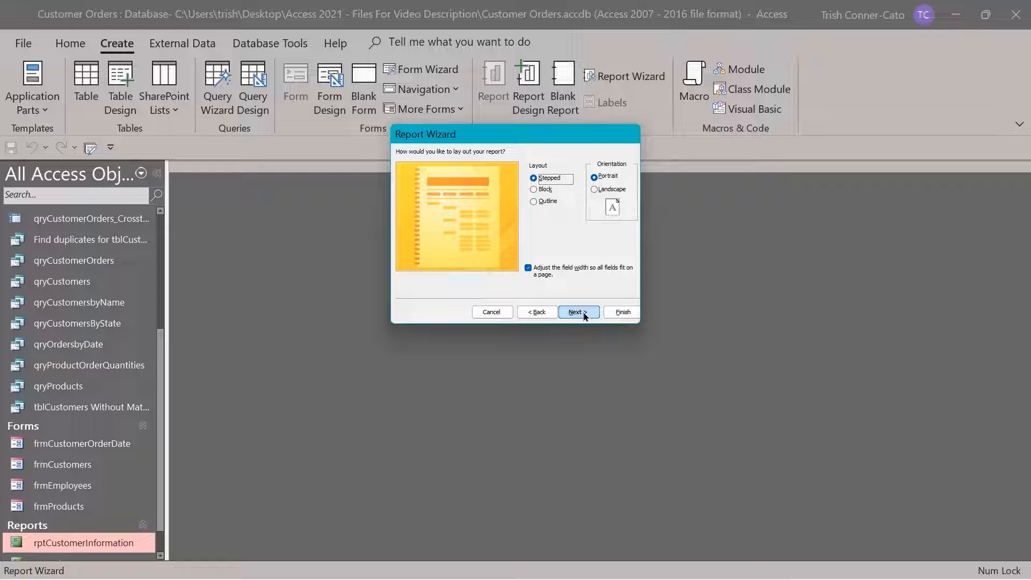
# Keep the stepped portrait layout, title the report 'rptOrdersSummary' and finish to preview it
pyautogui.click(585, 317)
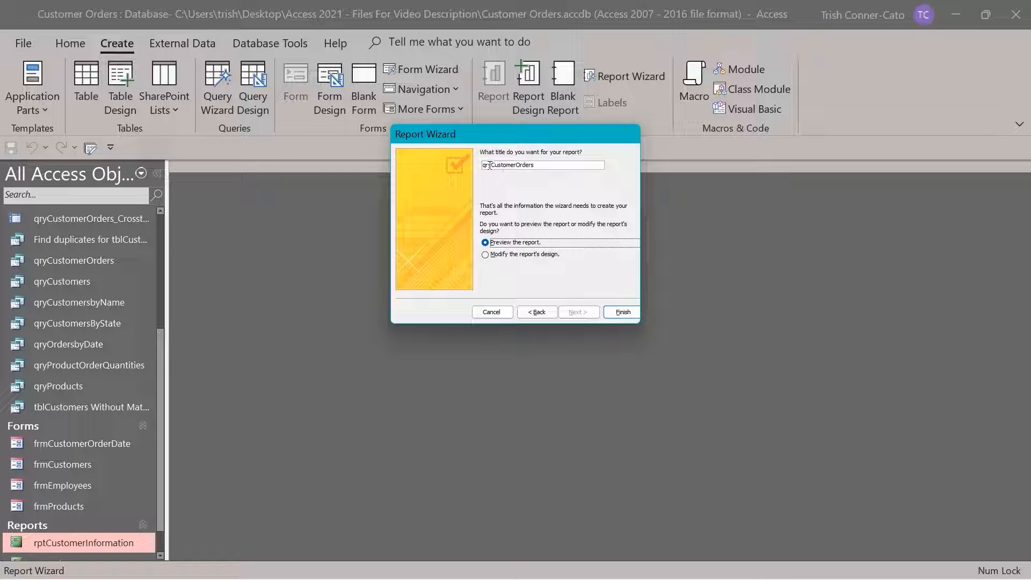
pyautogui.moveTo(535, 164); pyautogui.dragTo(424, 173)
pyautogui.press('Delete')
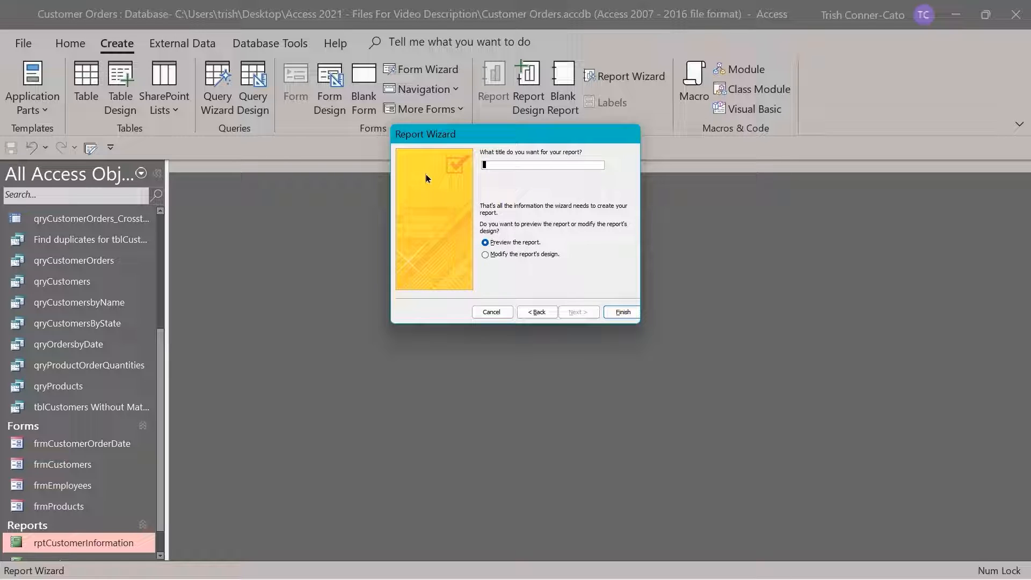
pyautogui.write('rptOrdersSummary')
pyautogui.click(615, 317)
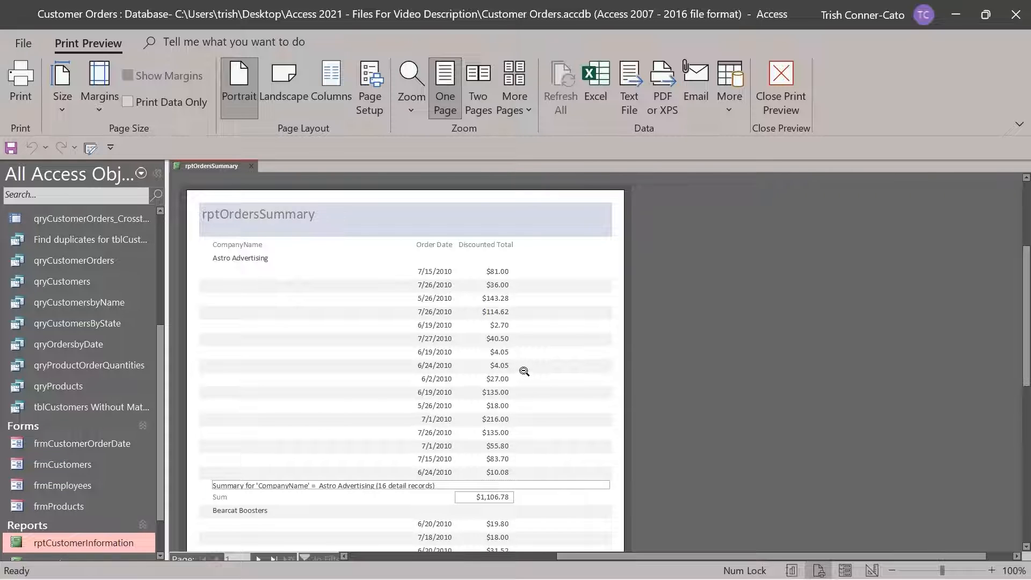
pyautogui.scroll(-2, 525, 371)
pyautogui.scroll(-3, 524, 371)
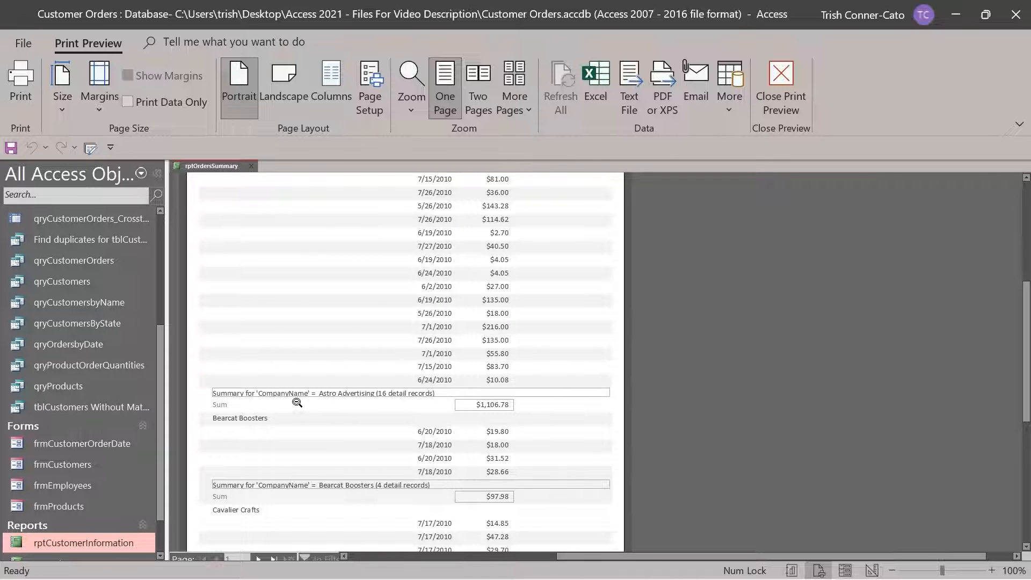
pyautogui.scroll(3, 297, 398)
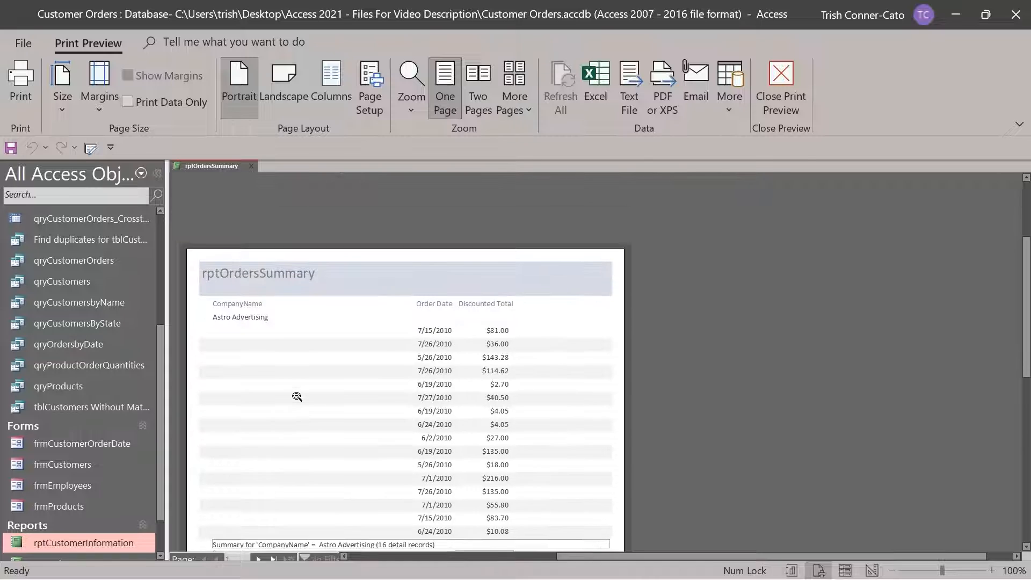
pyautogui.scroll(-1, 297, 397)
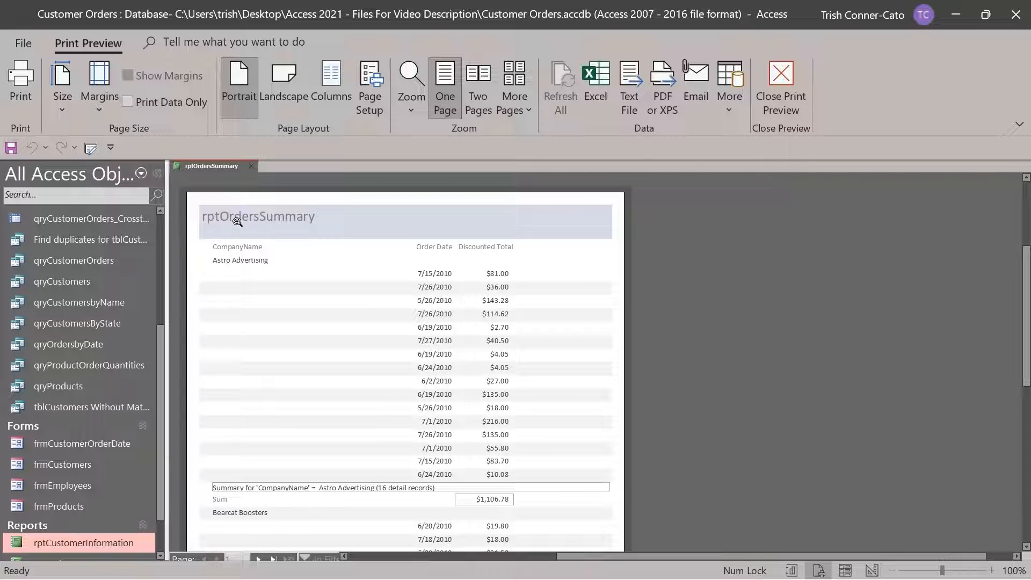
# In Layout View, edit the title label from 'rptOrdersSummary' to 'Orders Summary'
pyautogui.rightClick(216, 167)
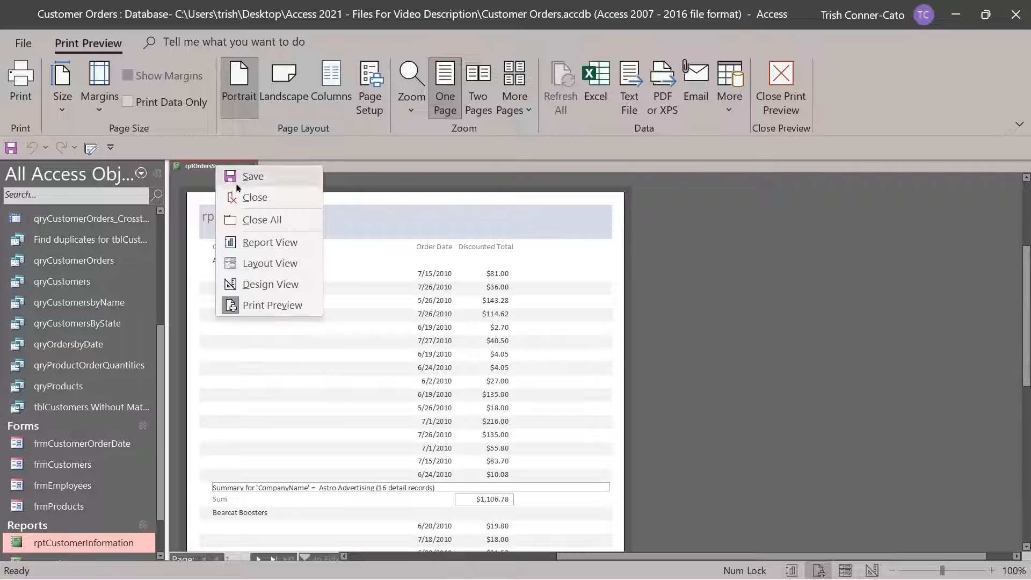
pyautogui.click(275, 264)
pyautogui.click(210, 196)
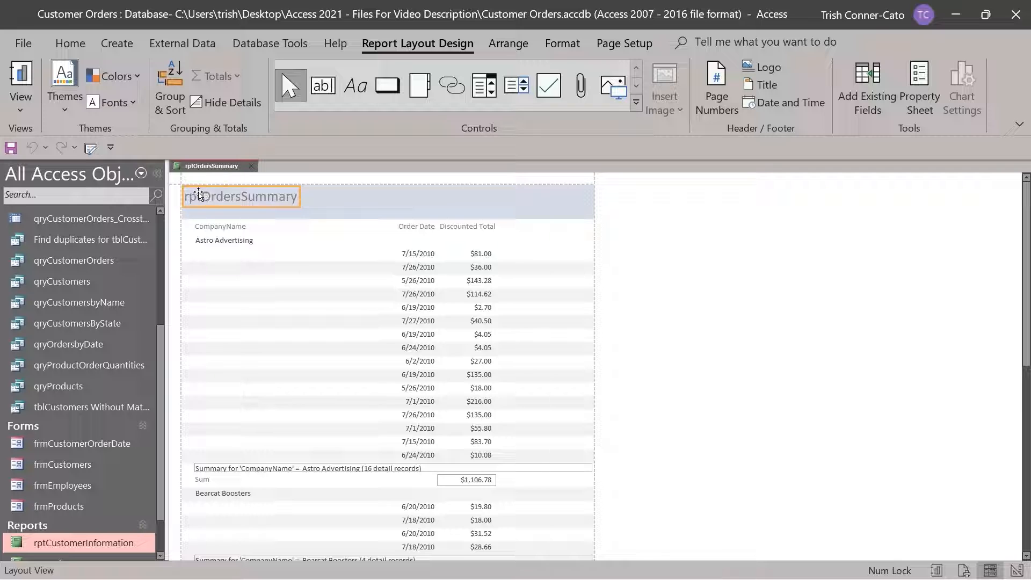
pyautogui.doubleClick(206, 191)
pyautogui.moveTo(202, 196); pyautogui.dragTo(182, 202)
pyautogui.press('Delete')
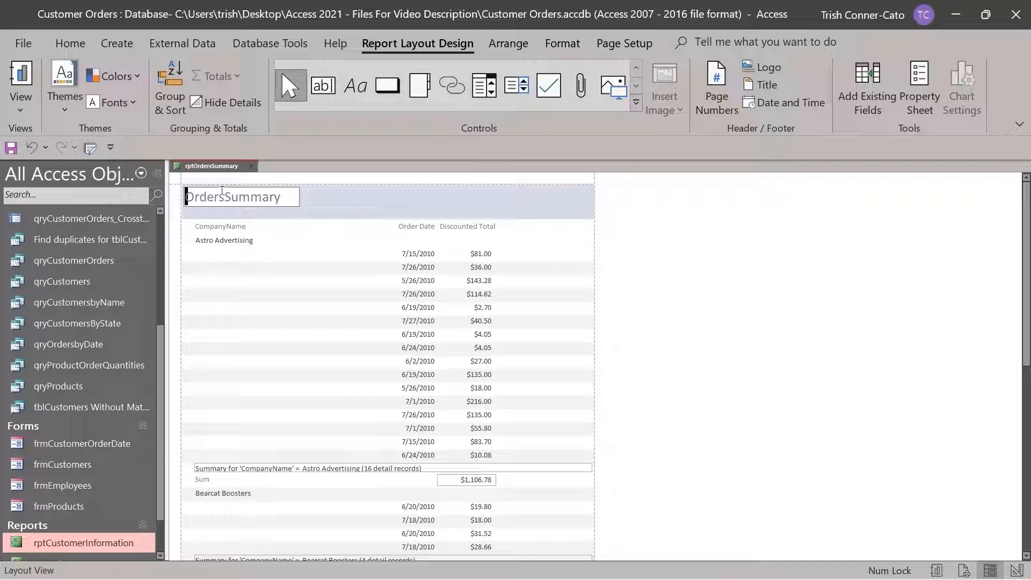
pyautogui.click(225, 197)
pyautogui.click(335, 245)
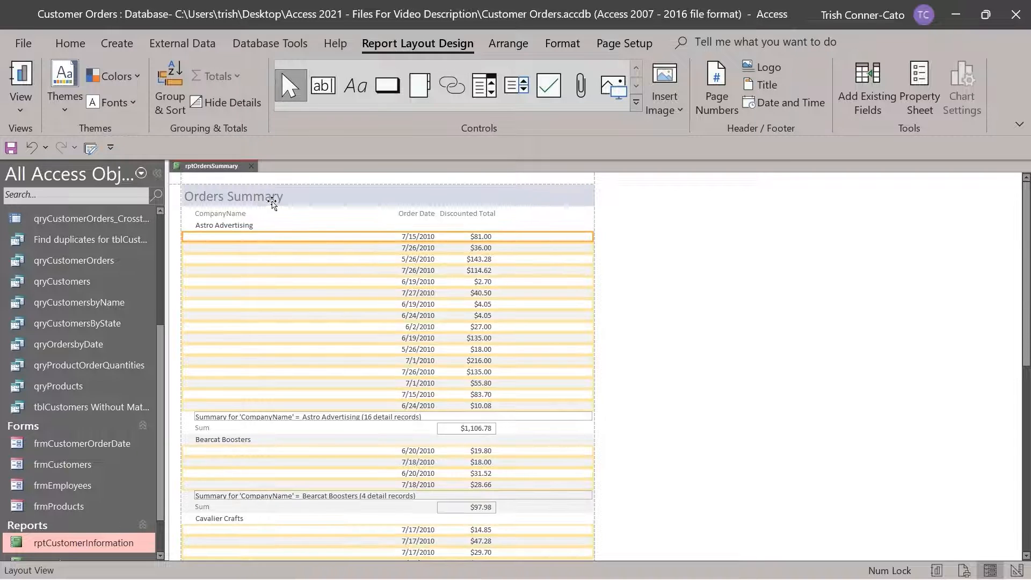
# Switch rptOrdersSummary to Design View and select the CompanyName Footer summary expression box
pyautogui.rightClick(198, 168)
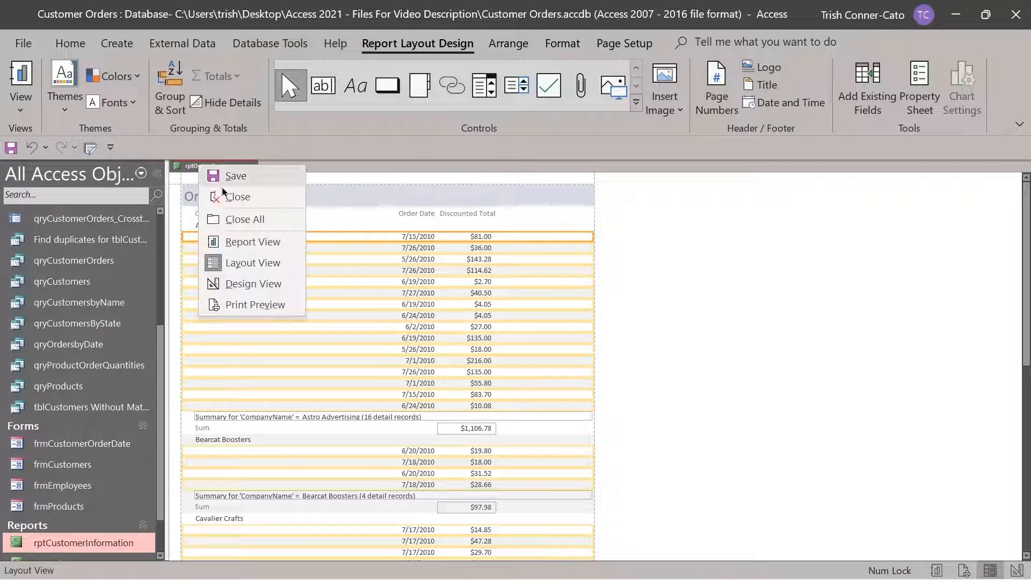
pyautogui.click(247, 284)
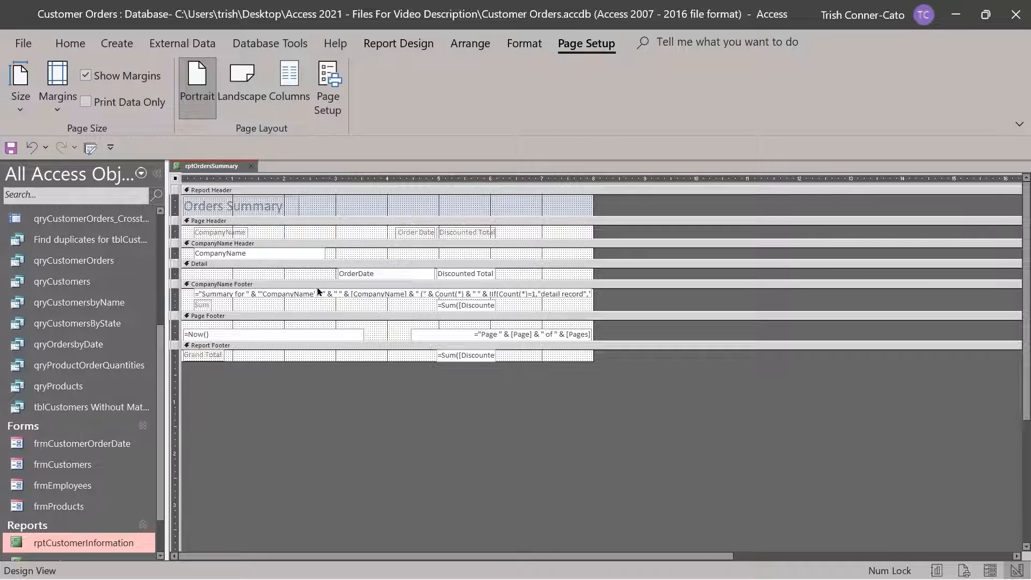
pyautogui.click(265, 295)
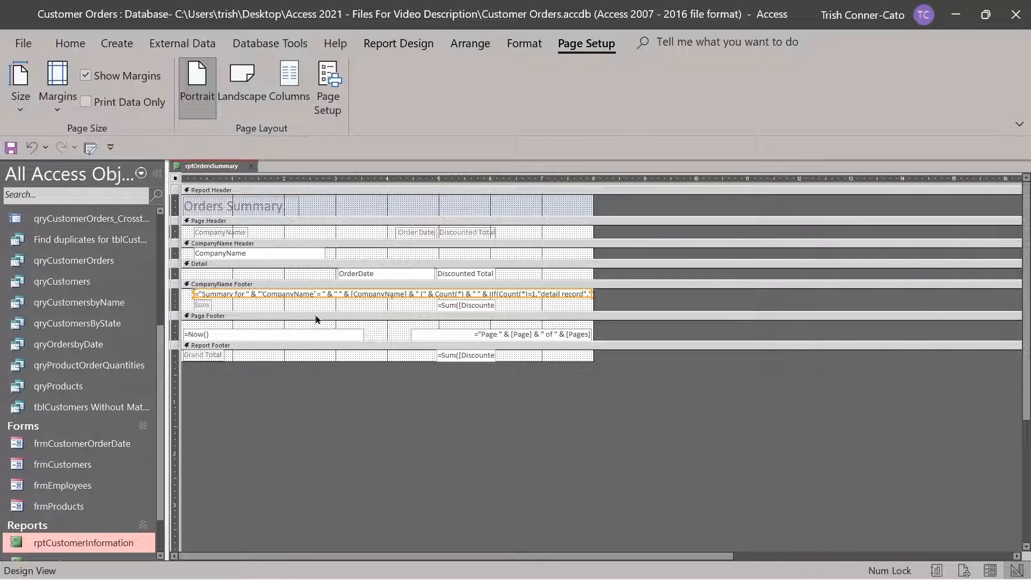
# Delete the 'CompanyName' text and its trailing space from the CompanyName Footer expression
pyautogui.click(260, 294)
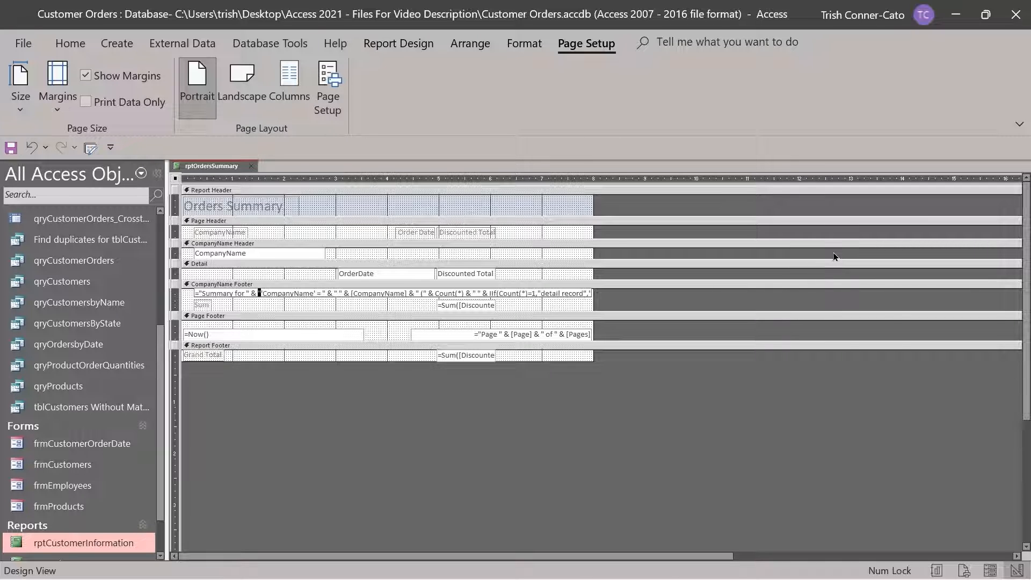
pyautogui.hotkey('shift', 'Right')
pyautogui.hotkey('shift', 'Right')
pyautogui.hotkey('shift', 'Right')
pyautogui.hotkey('shift', 'Right')
pyautogui.hotkey('shift', 'Right')
pyautogui.hotkey('shift', 'Right')
pyautogui.hotkey('shift', 'Right')
pyautogui.hotkey('shift', 'Right')
pyautogui.hotkey('shift', 'Right')
pyautogui.hotkey('shift', 'Right')
pyautogui.hotkey('shift', 'Right')
pyautogui.hotkey('shift', 'Right')
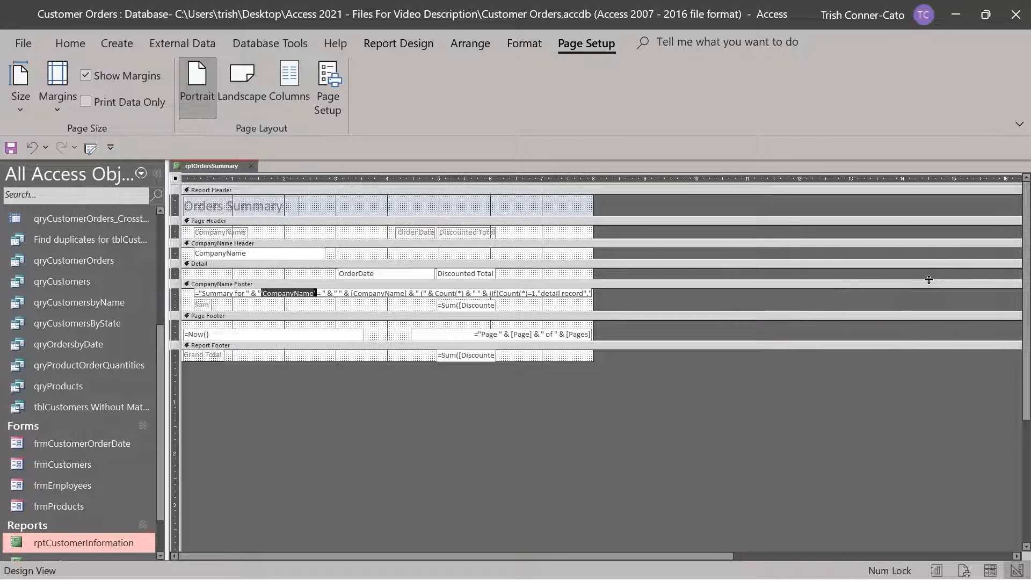
pyautogui.hotkey('shift', 'Right')
pyautogui.press('Delete')
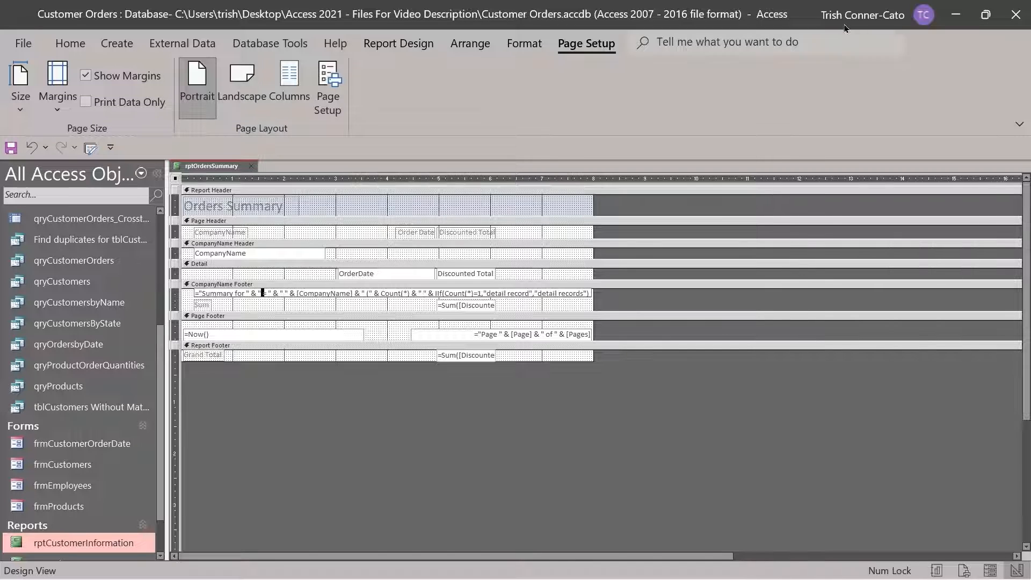
# Switch to Report View and scroll through summary lines like 'Summary for = Bearcat Boosters'
pyautogui.rightClick(212, 171)
pyautogui.click(253, 245)
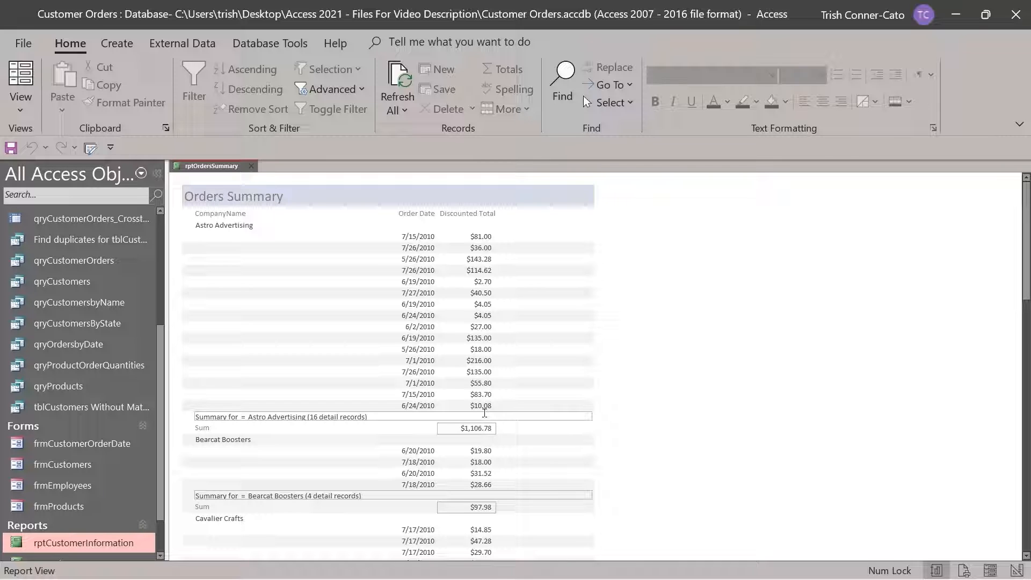
pyautogui.scroll(-1, 505, 400)
pyautogui.scroll(-5, 505, 398)
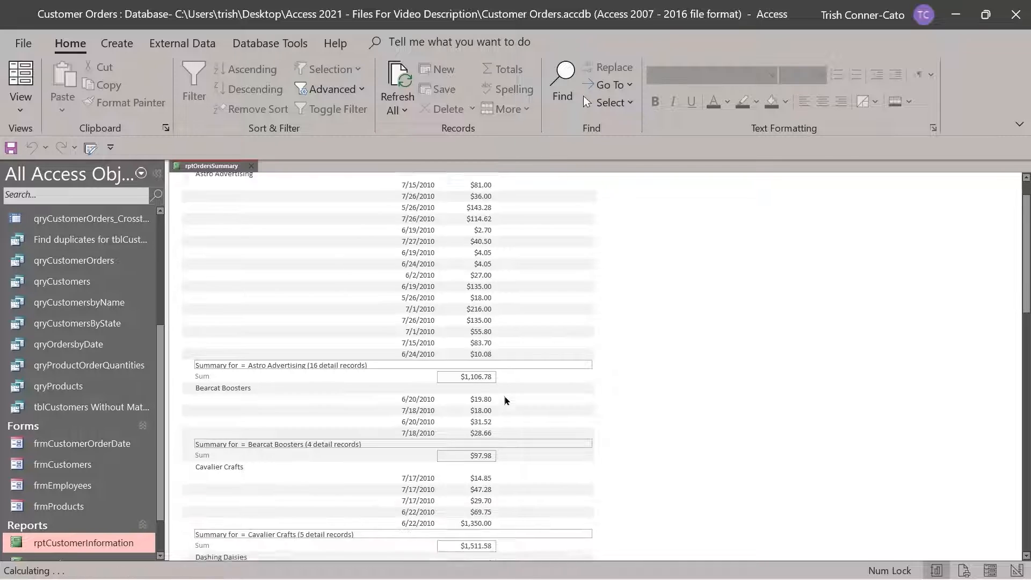
pyautogui.scroll(-2, 505, 401)
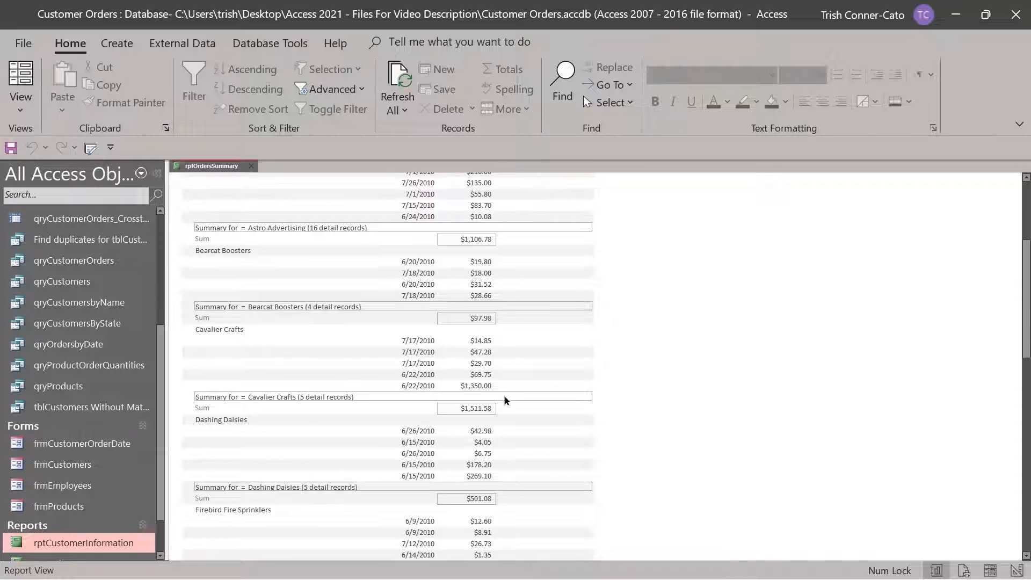
pyautogui.scroll(8, 505, 401)
pyautogui.scroll(1, 498, 389)
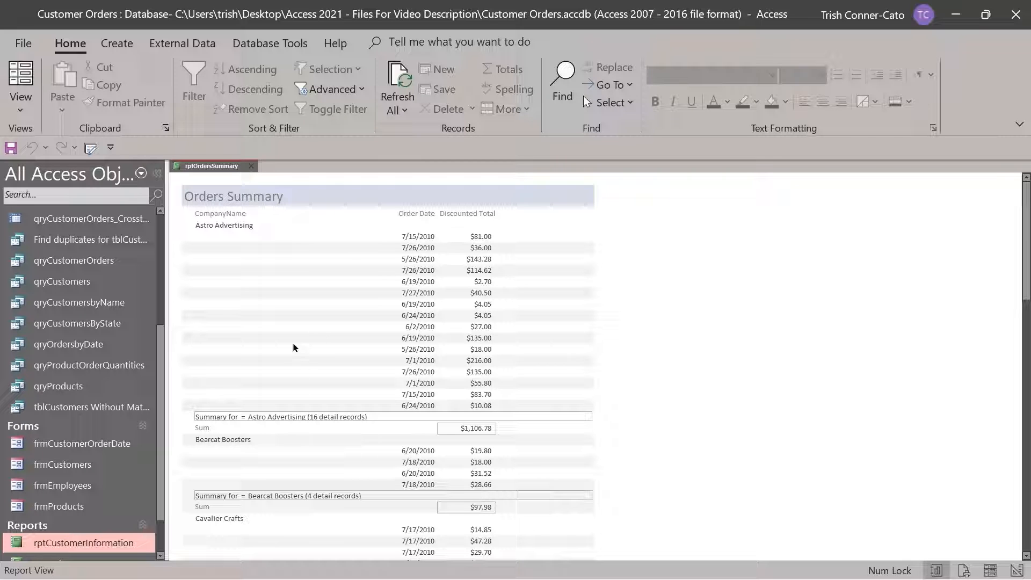
# Put the Orders Summary report back in Design View with the Report Design ribbon showing
pyautogui.rightClick(229, 168)
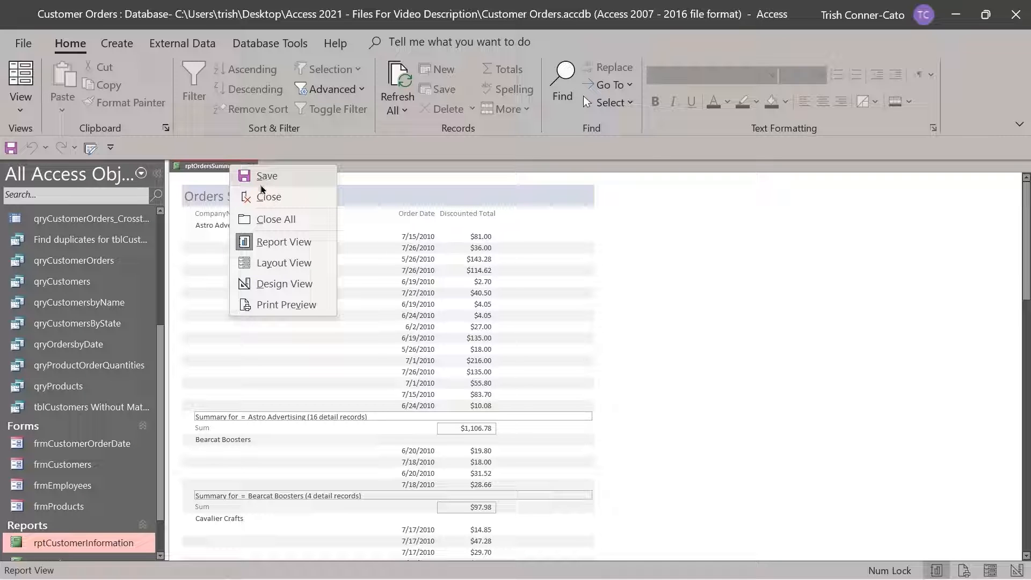
pyautogui.click(282, 284)
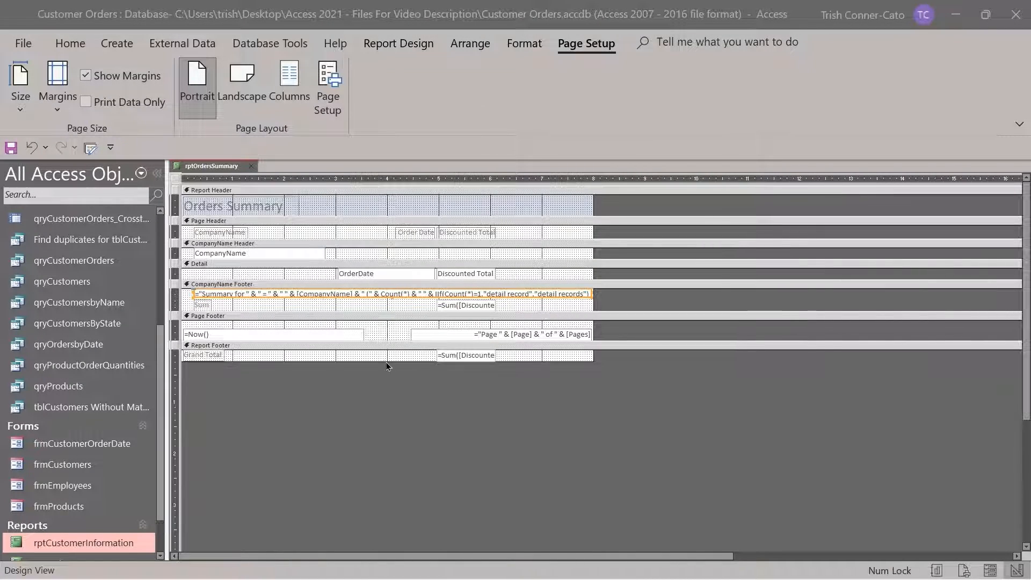
pyautogui.click(411, 46)
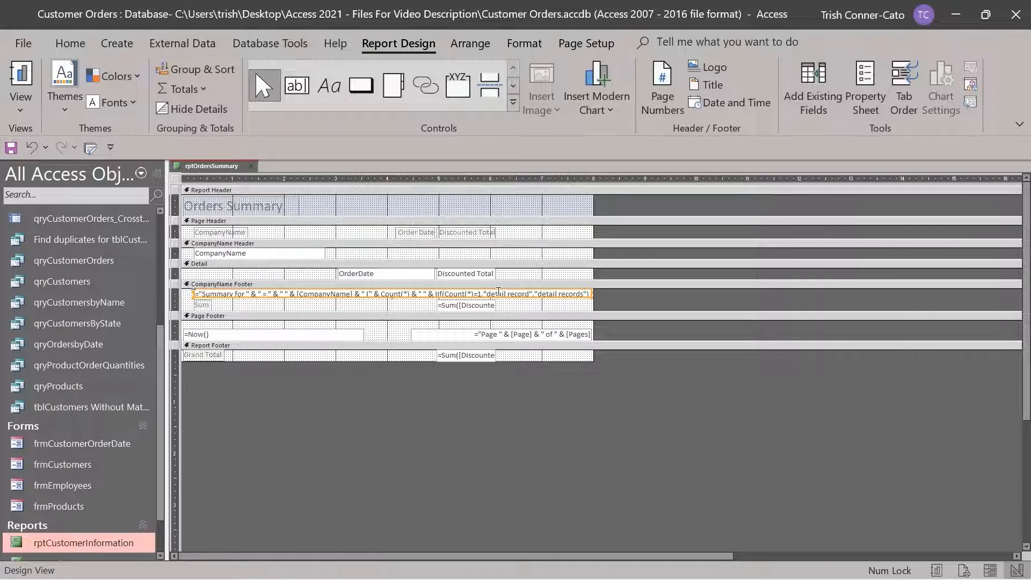
# Set the Detail section's Visible property to No in the Property Sheet, then close it
pyautogui.click(866, 95)
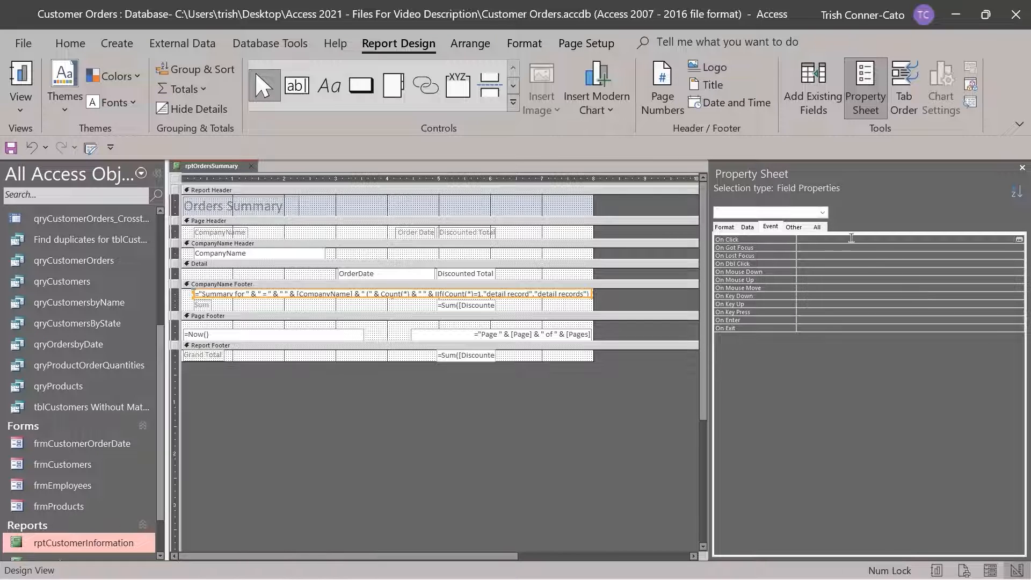
pyautogui.click(725, 227)
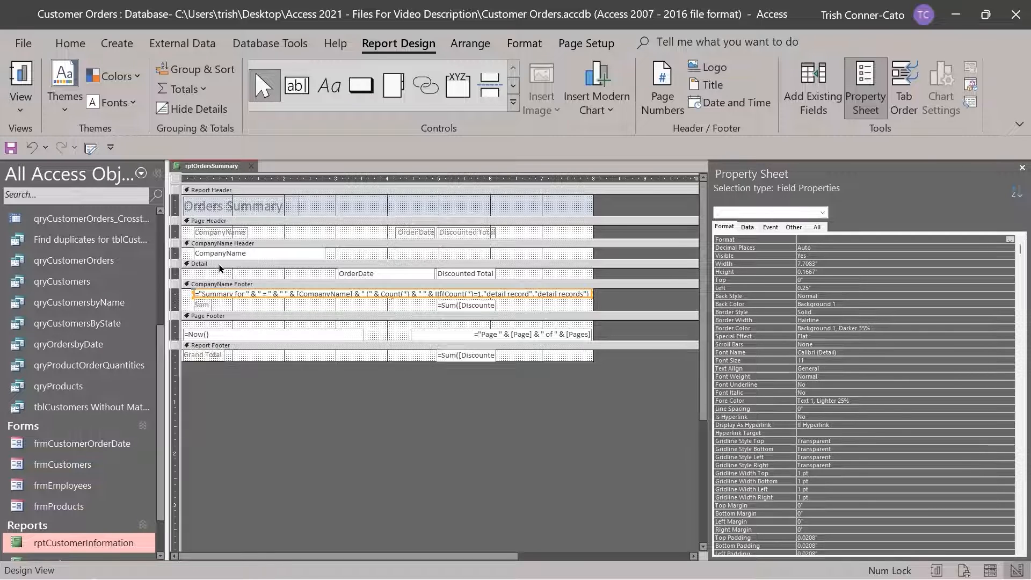
pyautogui.click(219, 264)
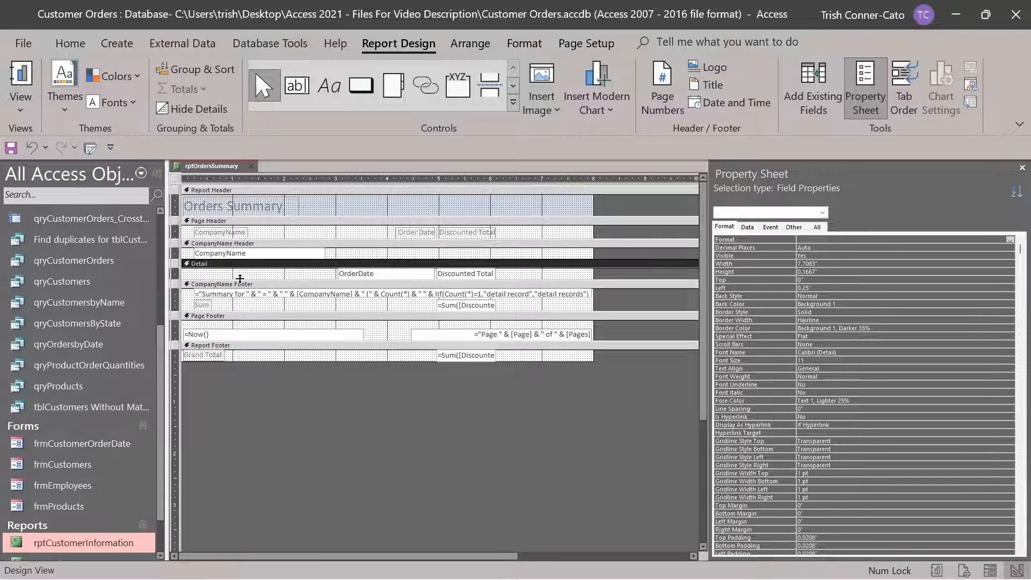
pyautogui.click(822, 213)
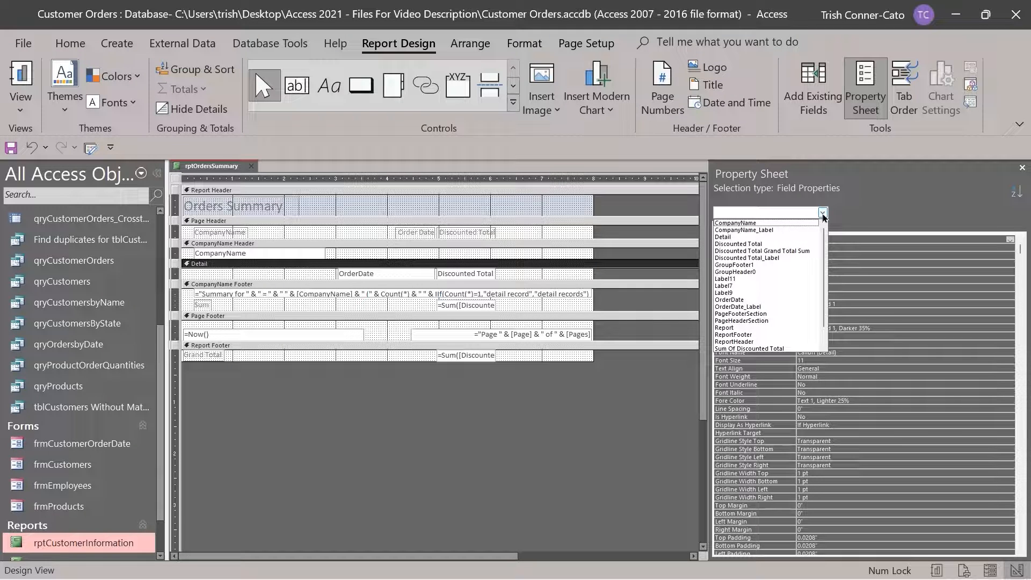
pyautogui.click(728, 237)
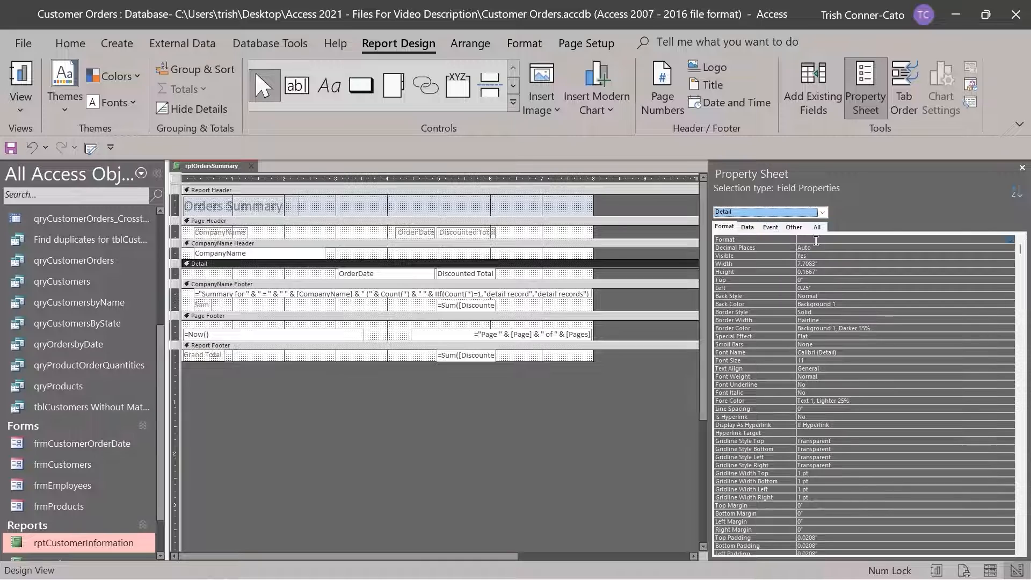
pyautogui.click(815, 256)
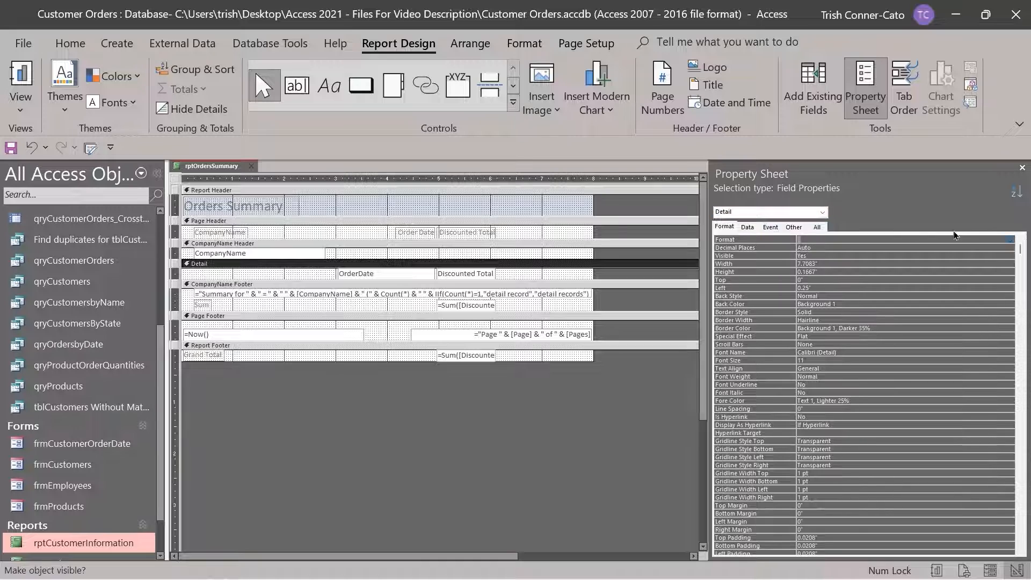
pyautogui.click(1013, 246)
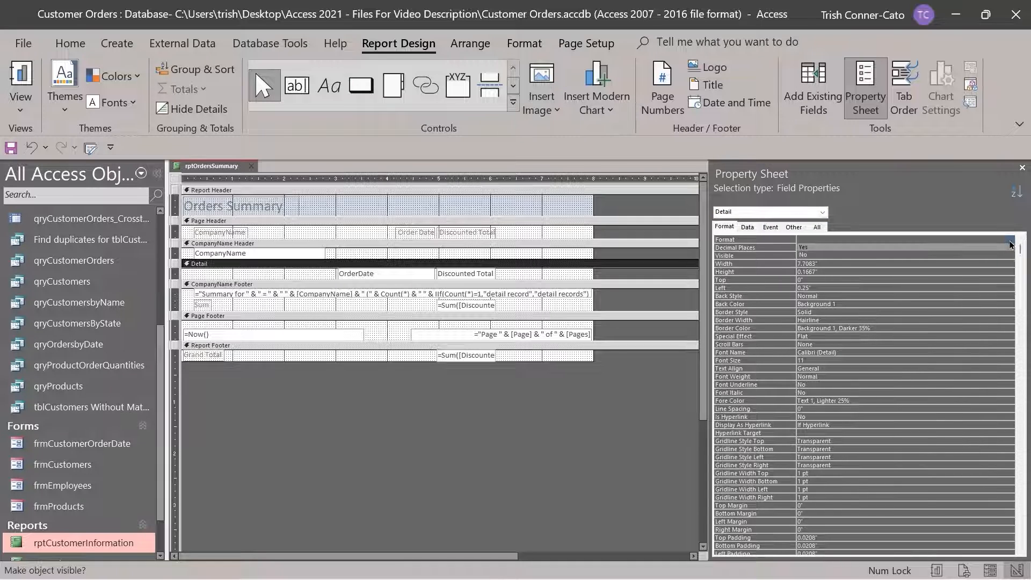
pyautogui.click(822, 248)
pyautogui.click(844, 239)
pyautogui.click(1012, 241)
pyautogui.click(811, 256)
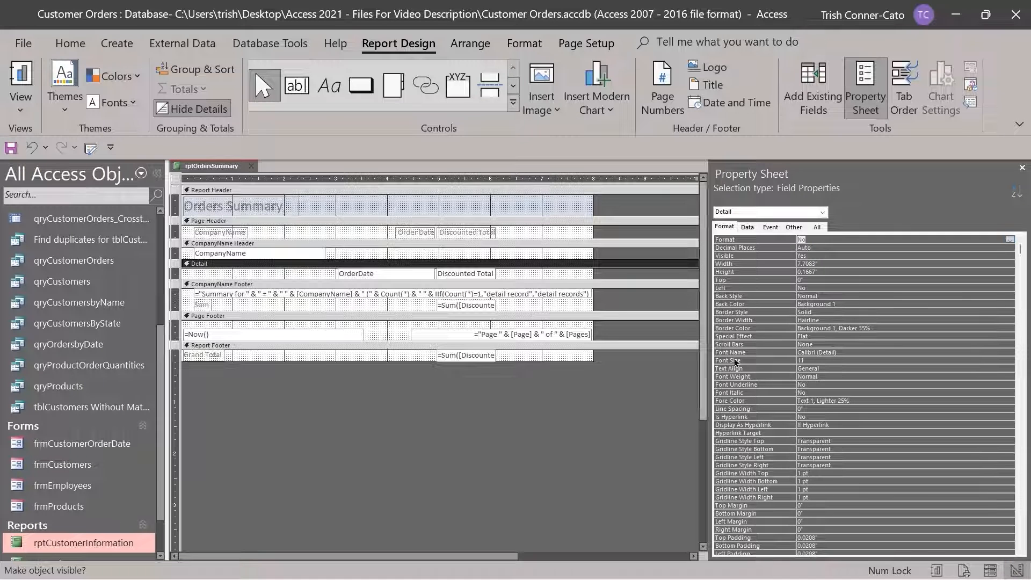
pyautogui.click(1022, 168)
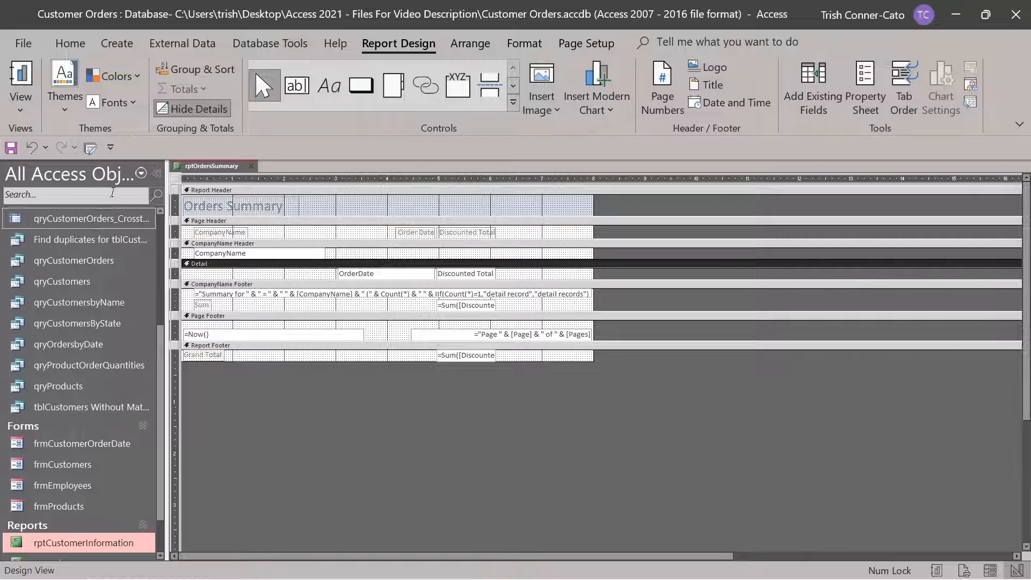
# Format the CompanyName, Order Date and Discounted Total labels with blue fill and bold white text
pyautogui.click(246, 234)
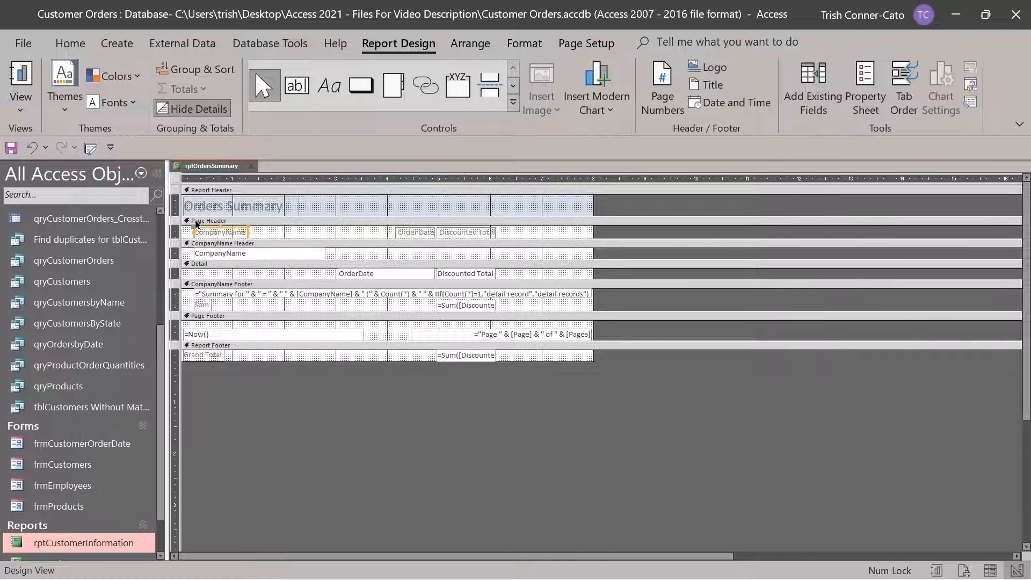
pyautogui.click(189, 232)
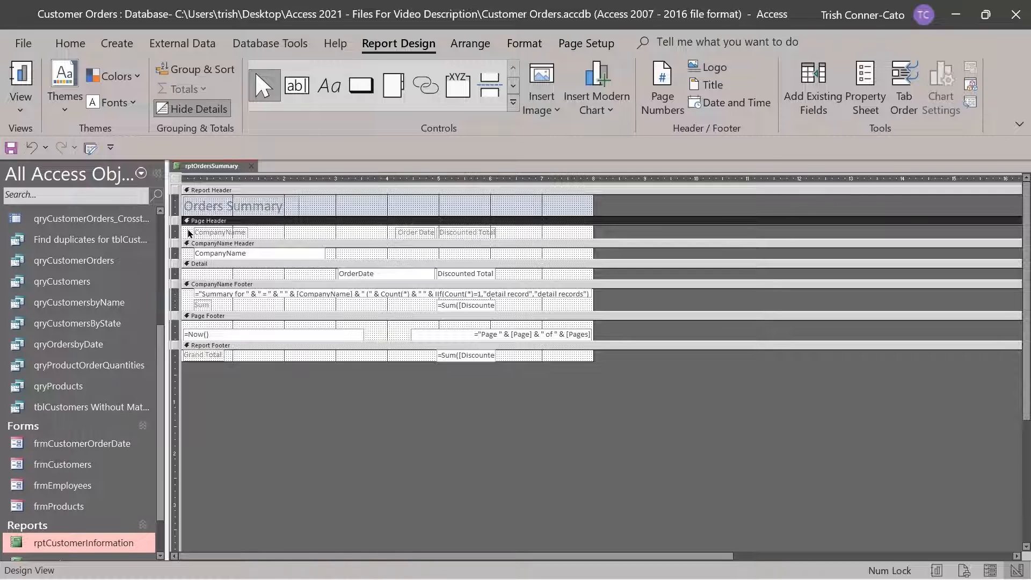
pyautogui.click(206, 233)
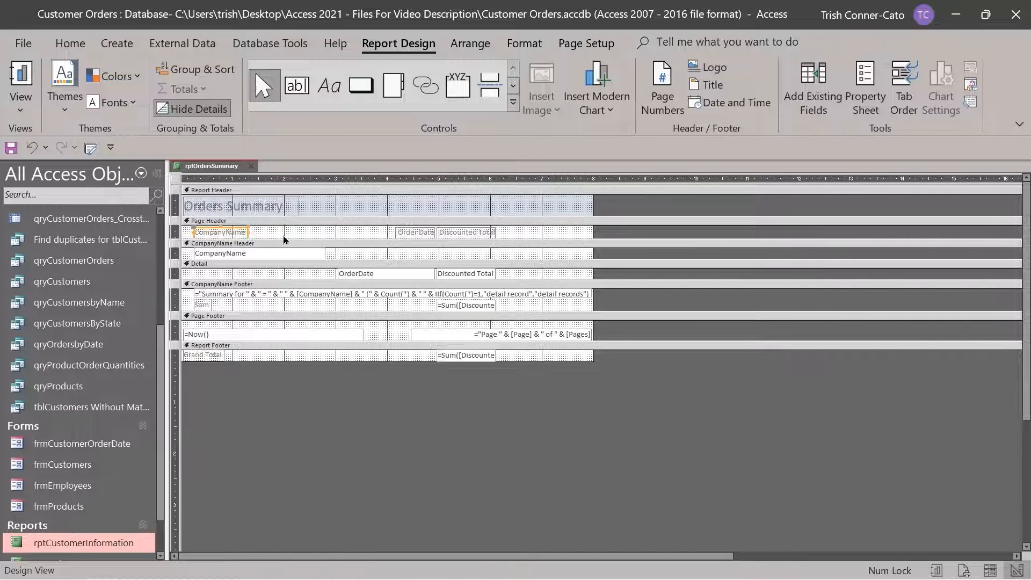
pyautogui.keyDown('shift'); pyautogui.click(406, 233); pyautogui.keyUp('shift')
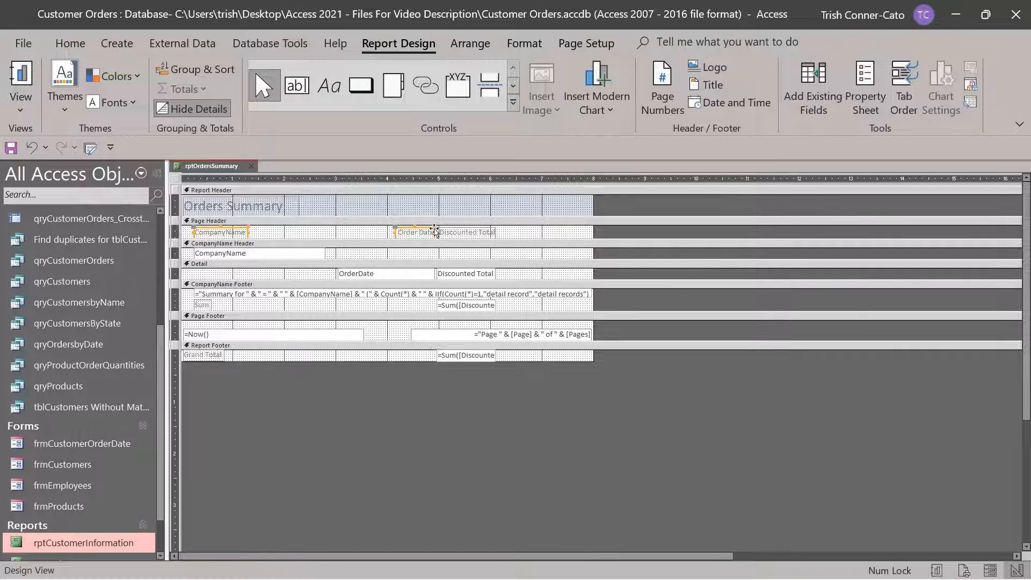
pyautogui.keyDown('shift'); pyautogui.click(465, 235); pyautogui.keyUp('shift')
pyautogui.click(528, 46)
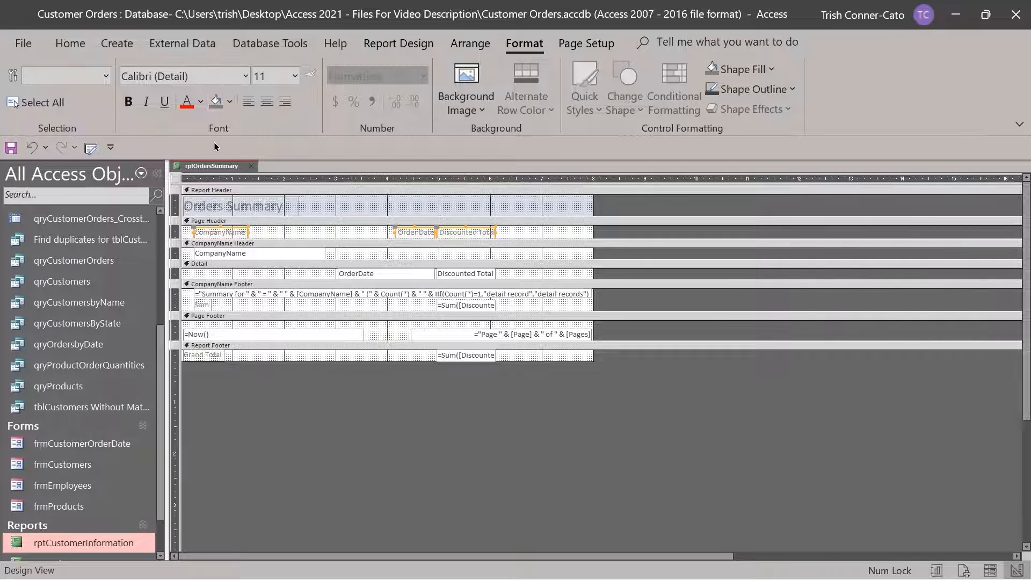
pyautogui.click(230, 105)
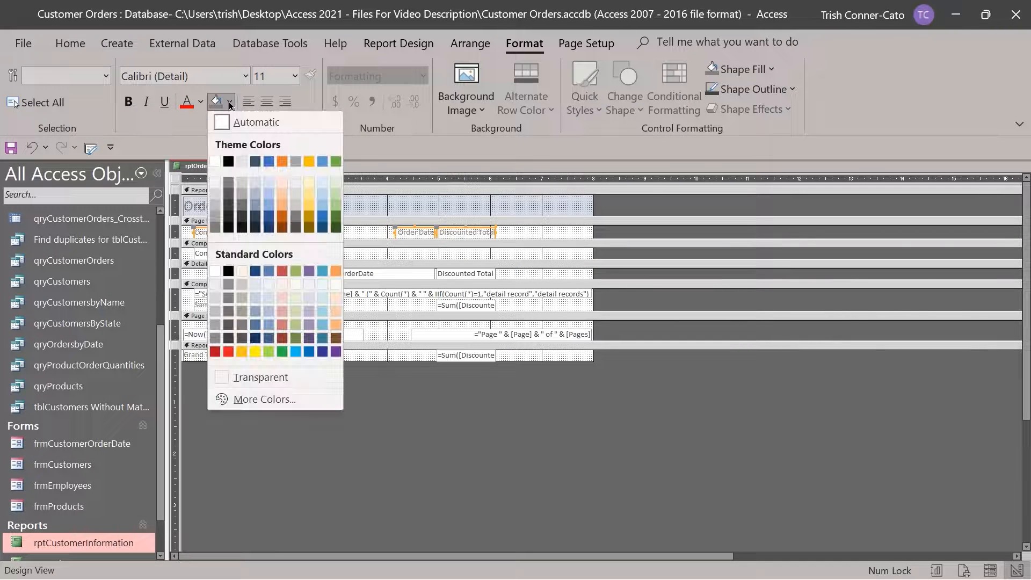
pyautogui.click(269, 163)
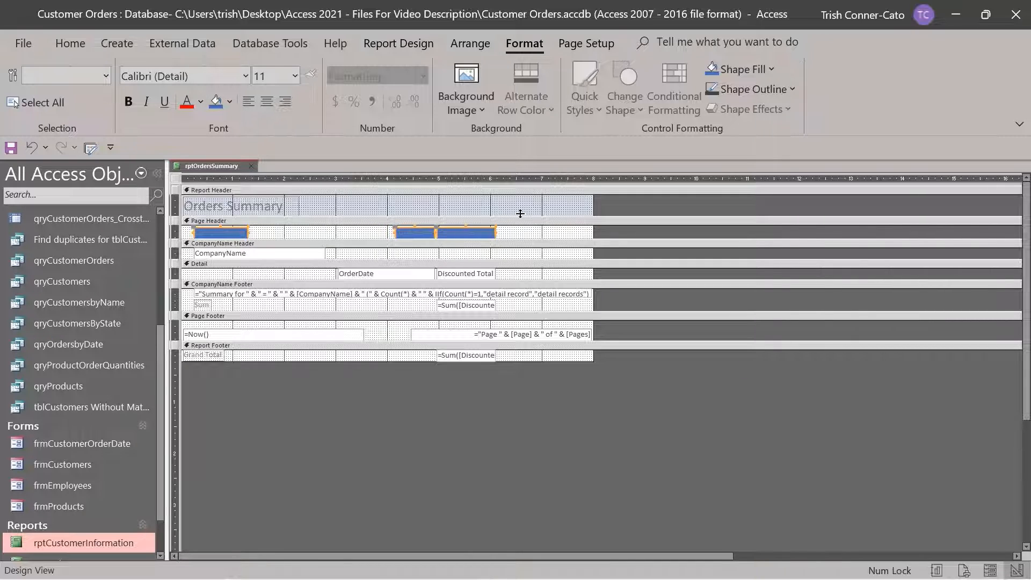
pyautogui.click(198, 107)
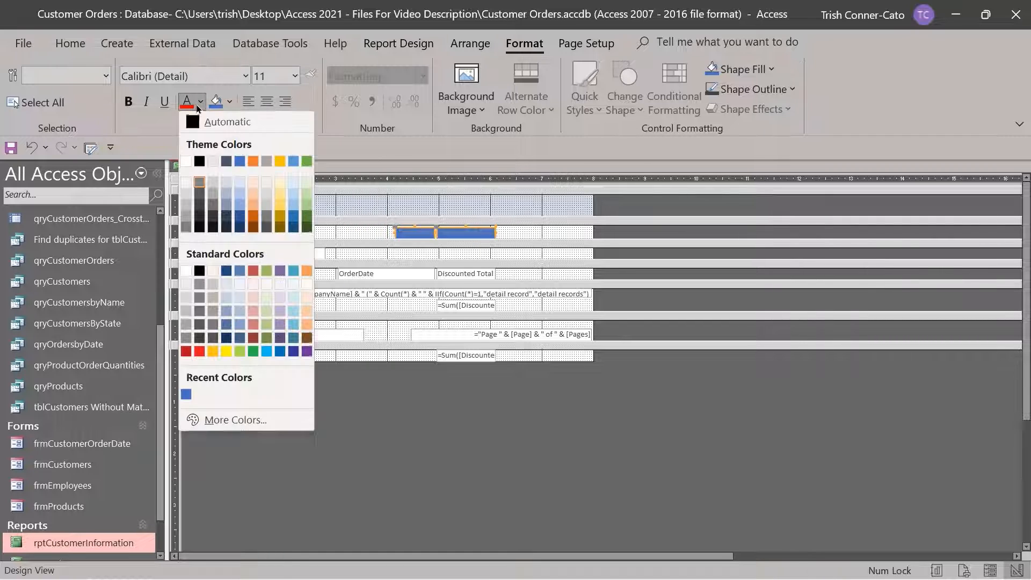
pyautogui.click(192, 163)
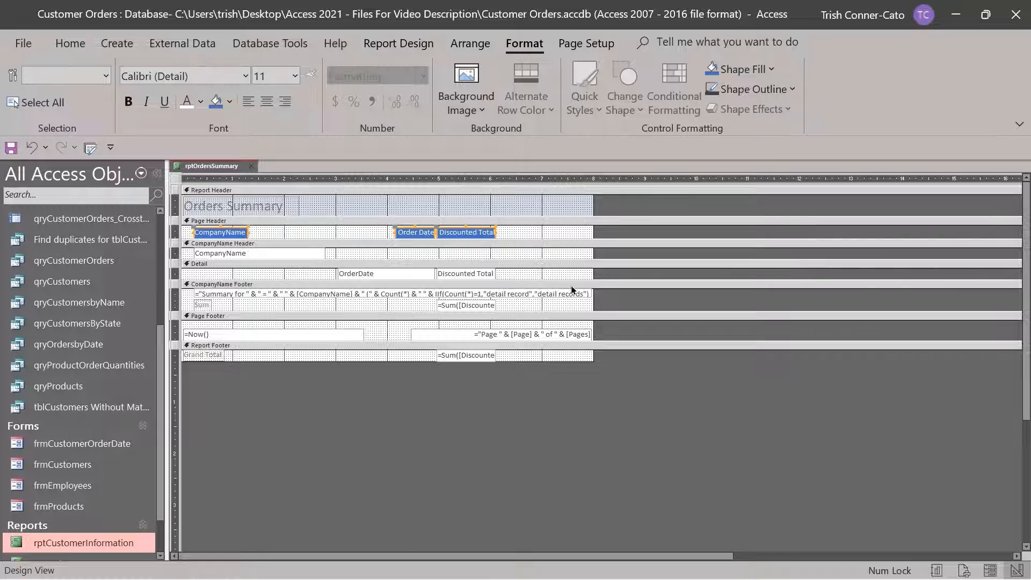
pyautogui.click(134, 104)
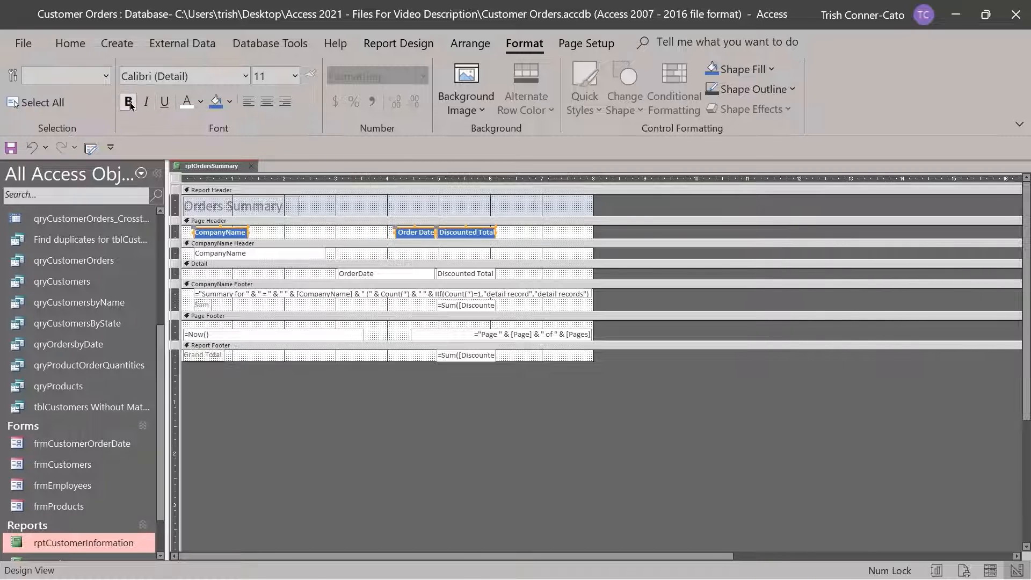
# Switch rptOrdersSummary to Report View to see only per-company summaries and sums
pyautogui.rightClick(219, 168)
pyautogui.click(273, 243)
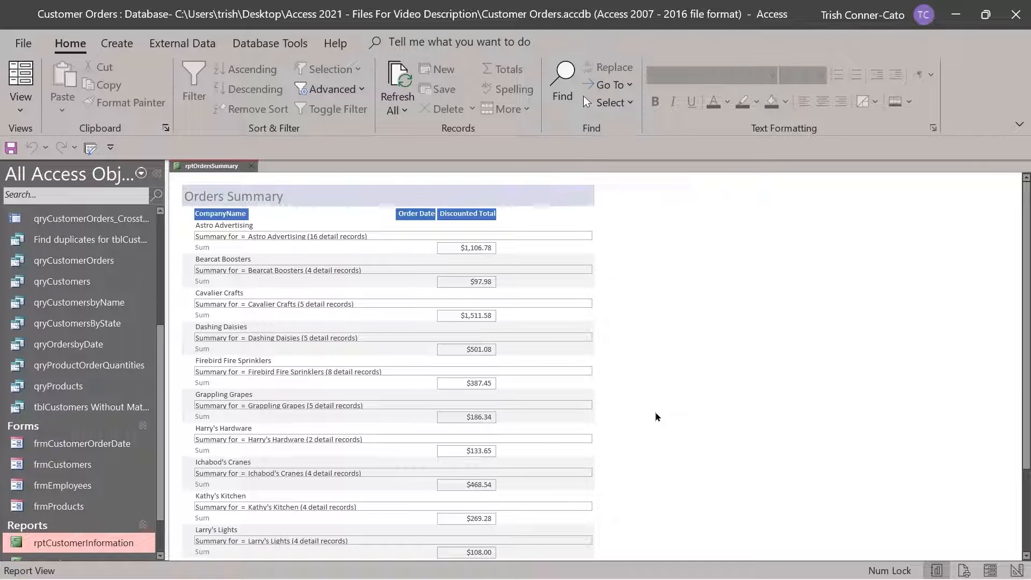
pyautogui.rightClick(208, 168)
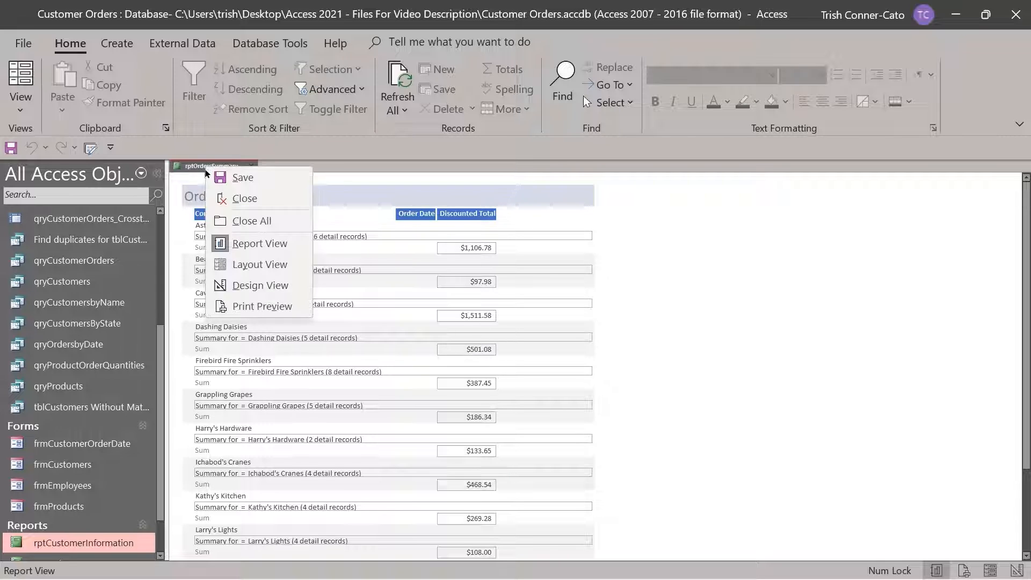
pyautogui.click(262, 306)
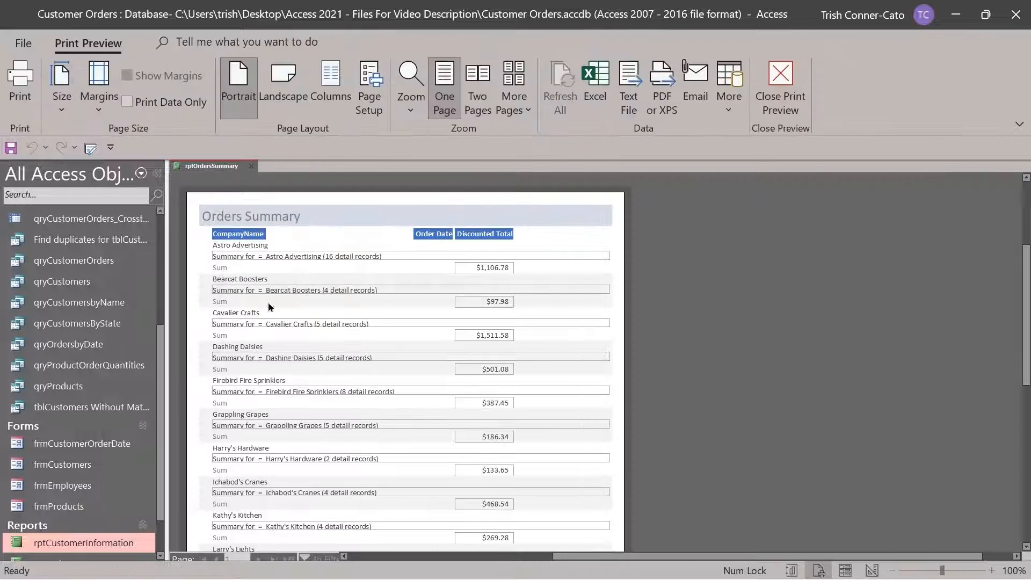
pyautogui.scroll(-5, 424, 233)
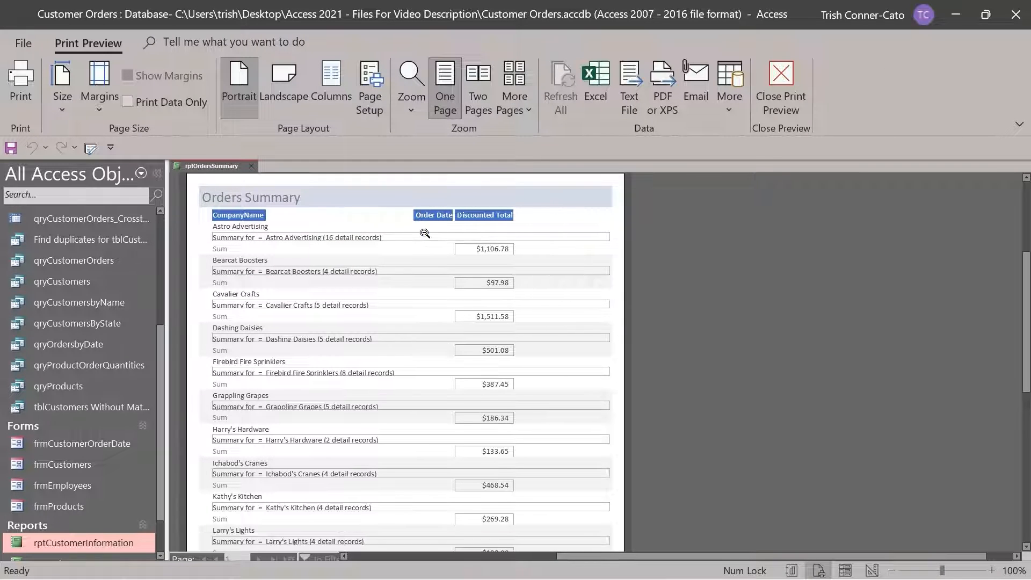
pyautogui.scroll(-5, 424, 233)
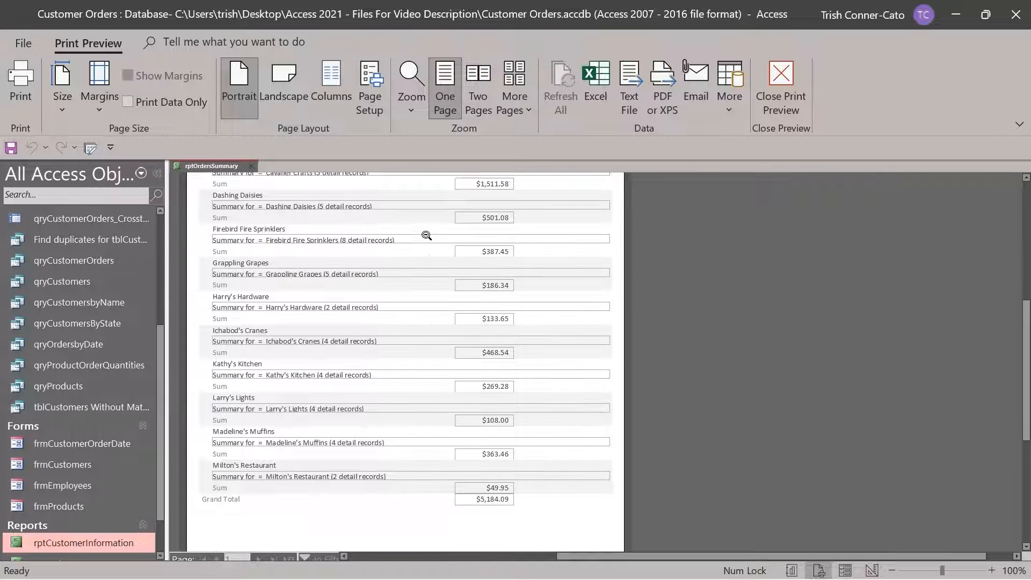
pyautogui.scroll(-3, 426, 235)
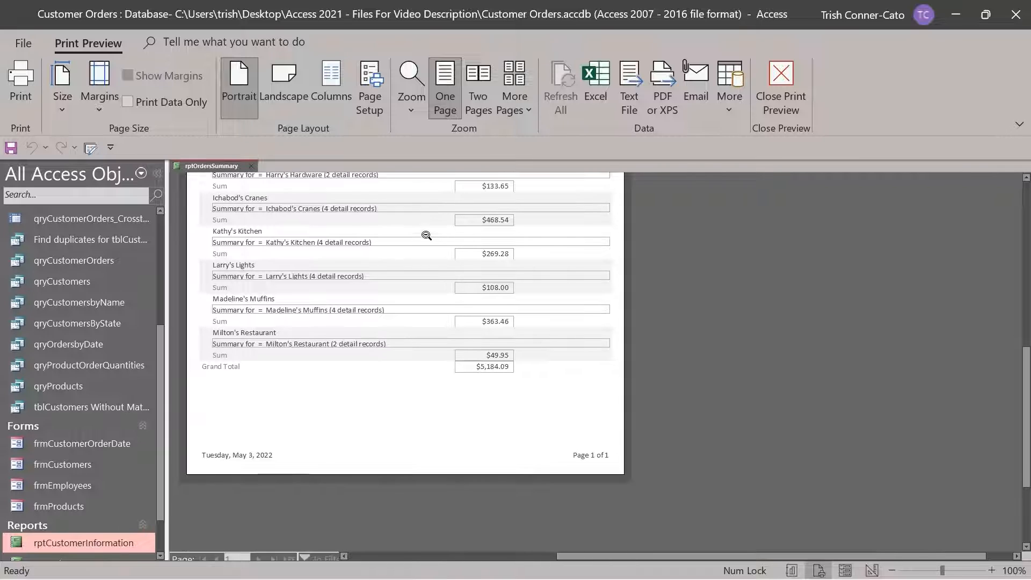
pyautogui.scroll(1, 426, 235)
pyautogui.scroll(-1, 426, 236)
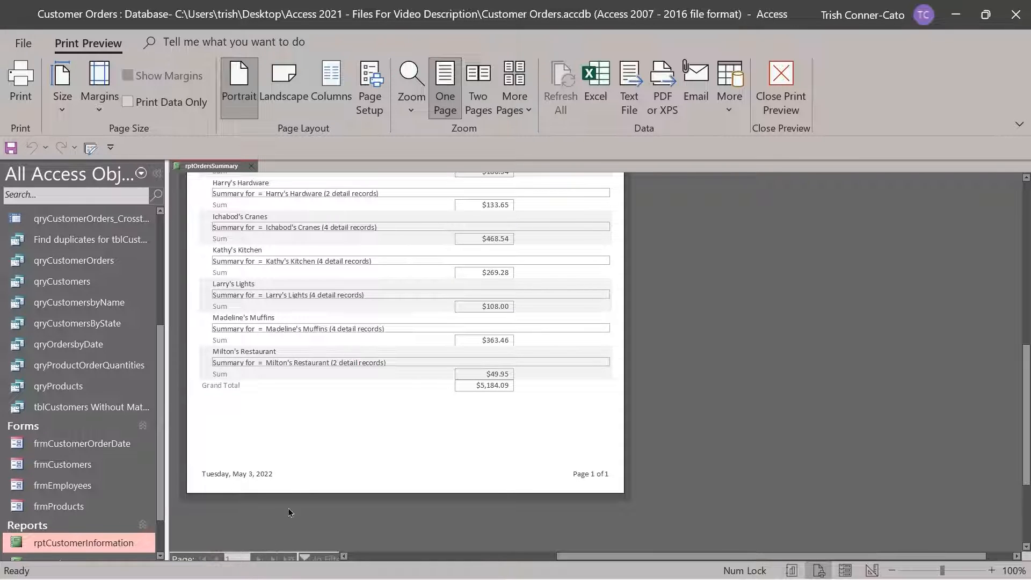
pyautogui.scroll(20, 311, 452)
pyautogui.scroll(-5, 293, 389)
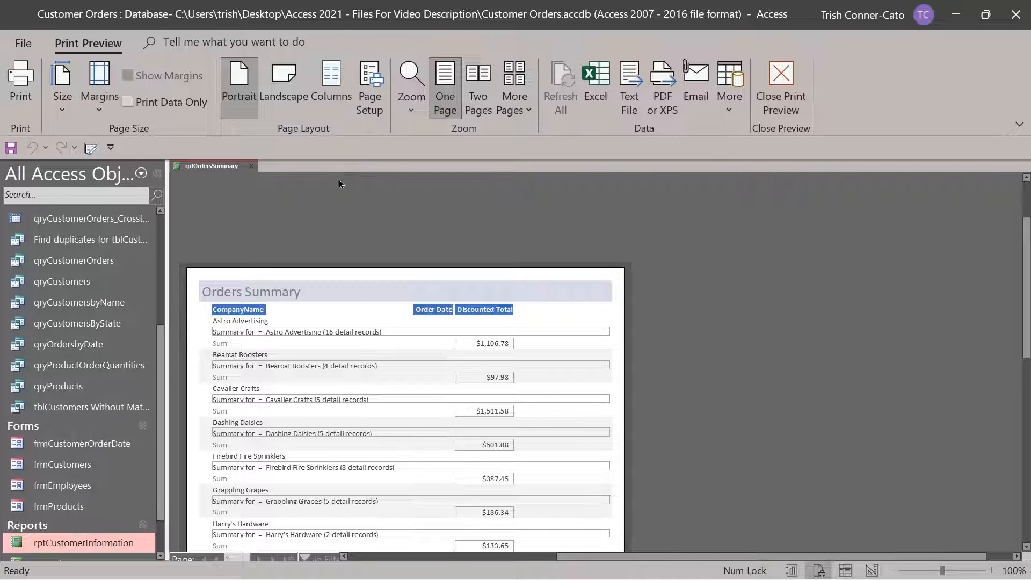
pyautogui.click(731, 111)
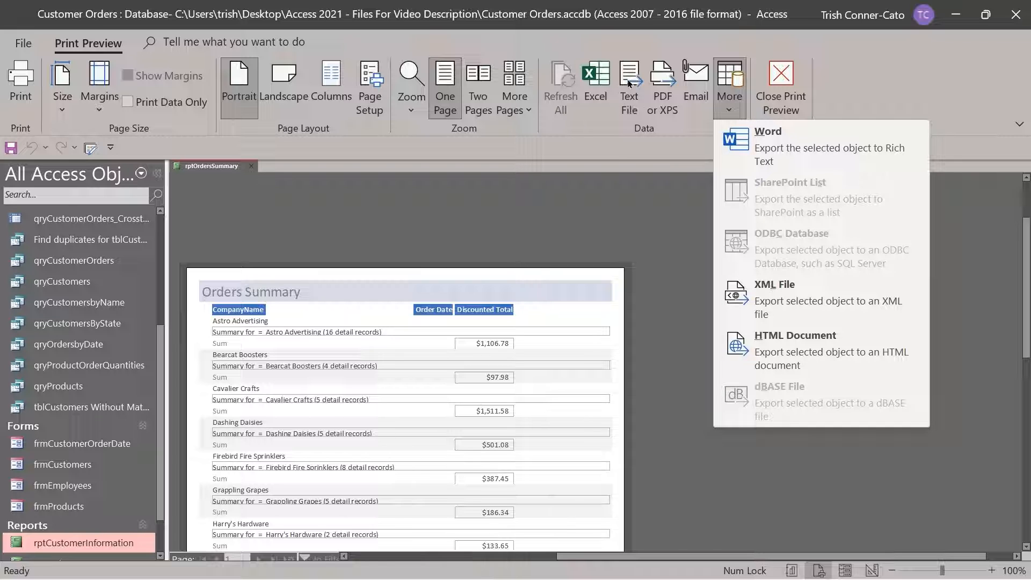
pyautogui.click(698, 198)
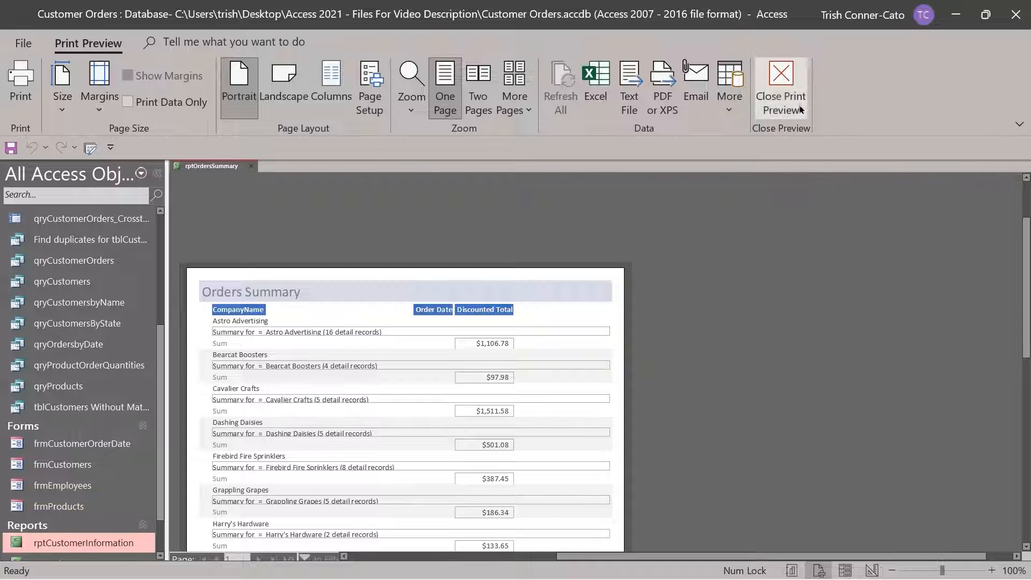
pyautogui.click(784, 94)
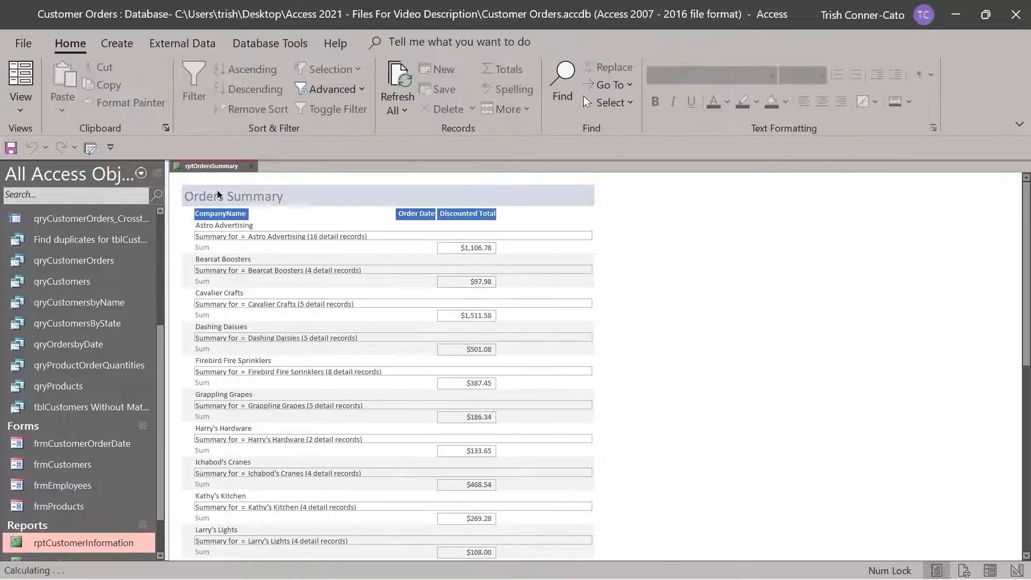
# Close rptOrdersSummary from its tab menu, saving the design changes when prompted
pyautogui.rightClick(210, 169)
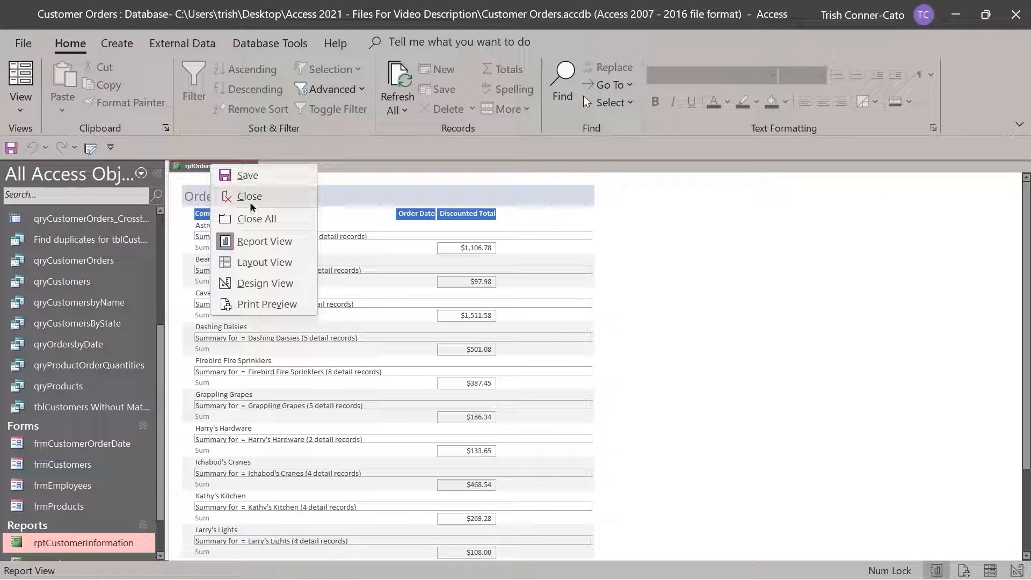
pyautogui.click(238, 194)
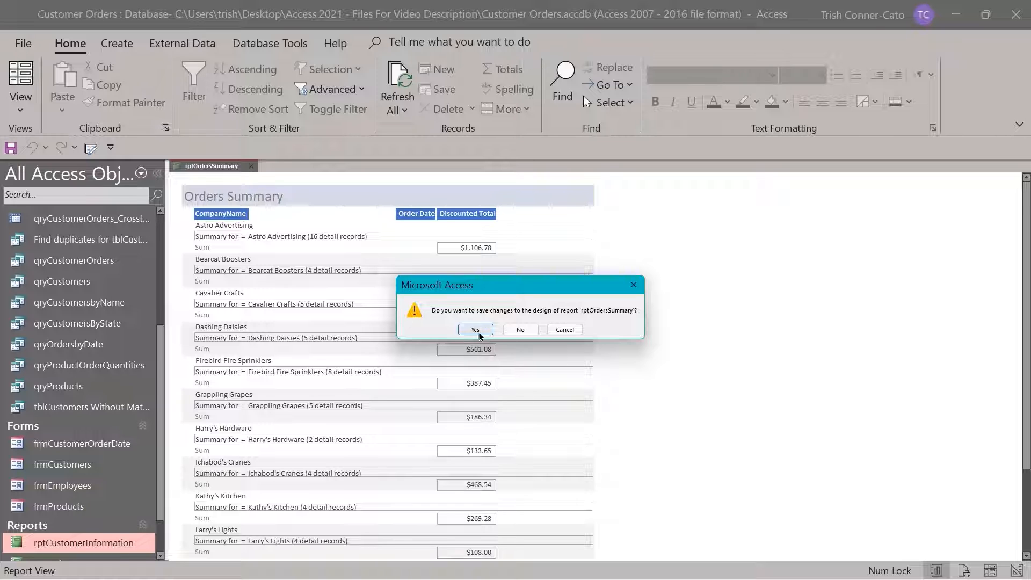
pyautogui.click(479, 332)
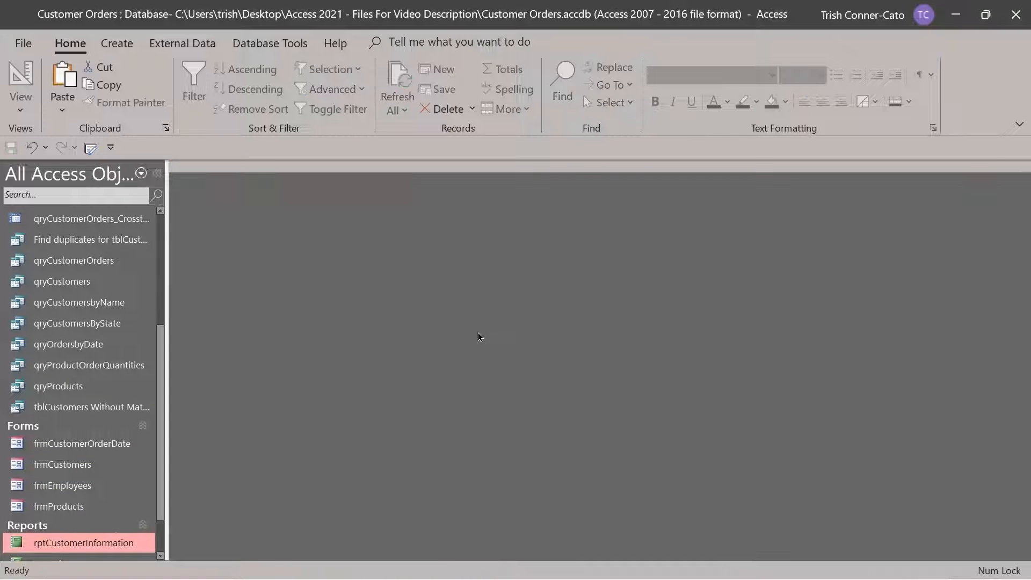